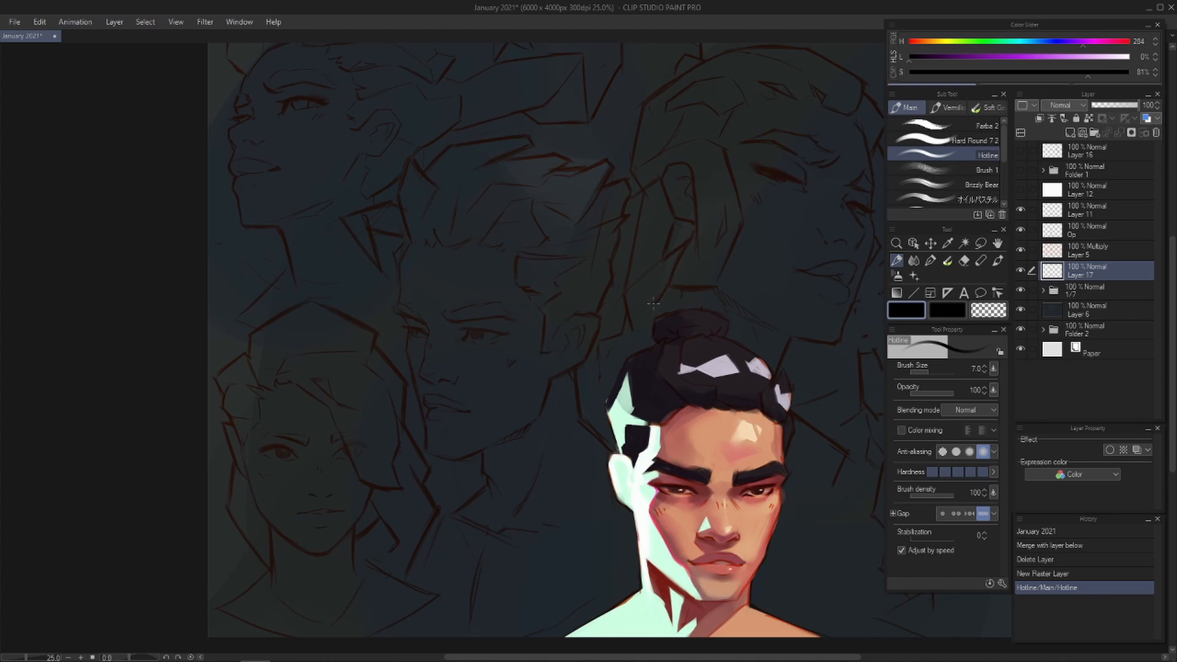
drag(549, 339, 550, 378)
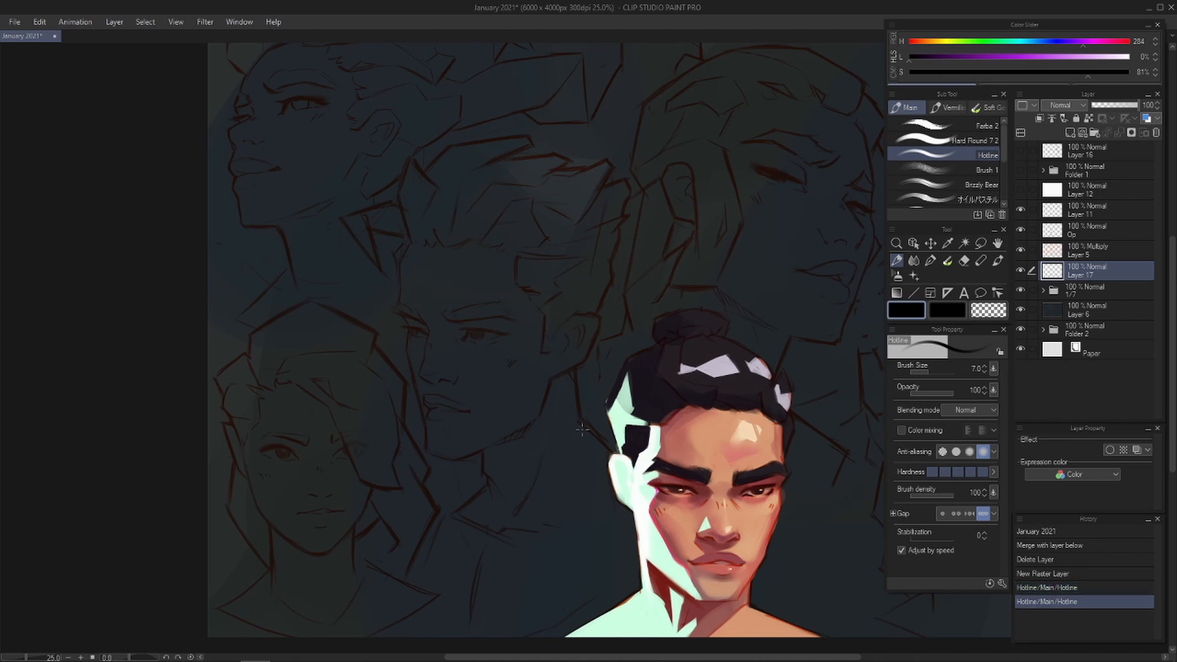
drag(560, 487, 636, 450)
scroll(683, 433, up, 1)
scroll(643, 425, up, 1)
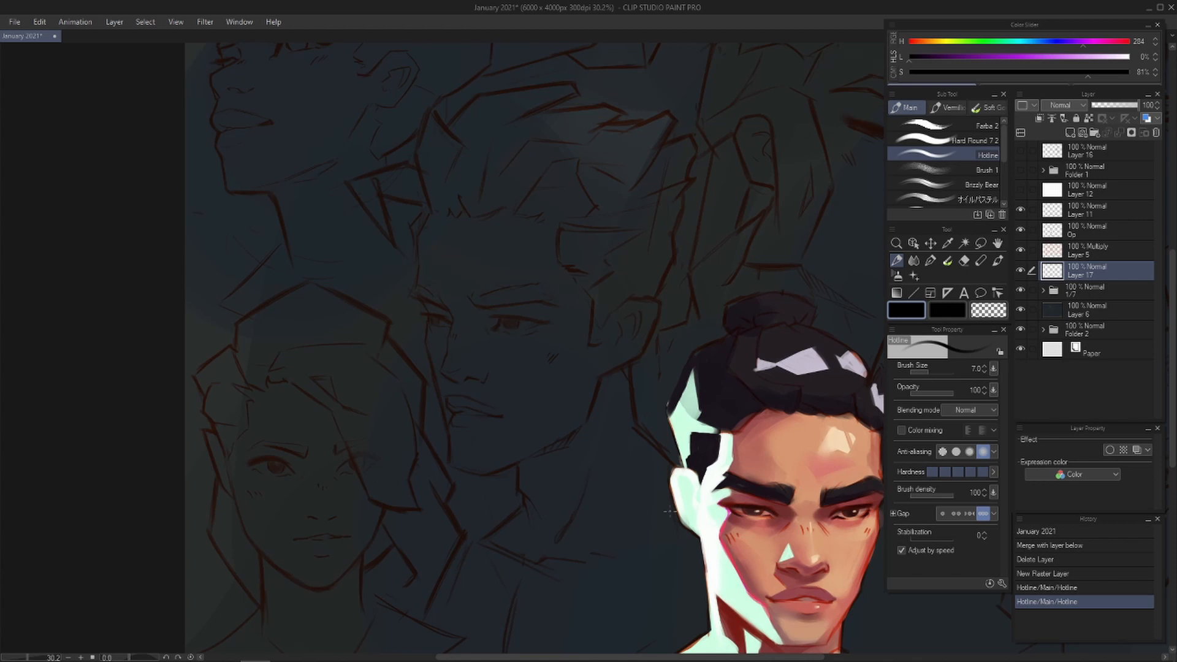
scroll(670, 510, down, 2)
drag(669, 509, 635, 470)
scroll(644, 445, down, 2)
drag(657, 412, 480, 428)
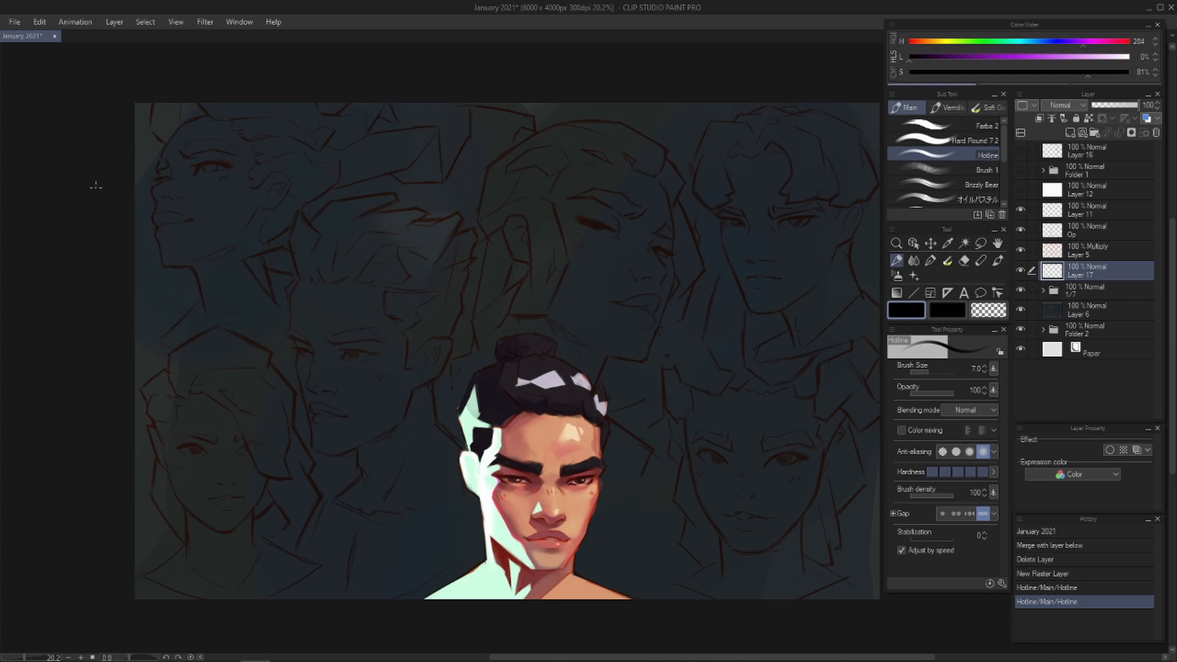
drag(536, 409, 582, 352)
drag(569, 479, 631, 491)
key(ctrl+z)
key(ctrl+y)
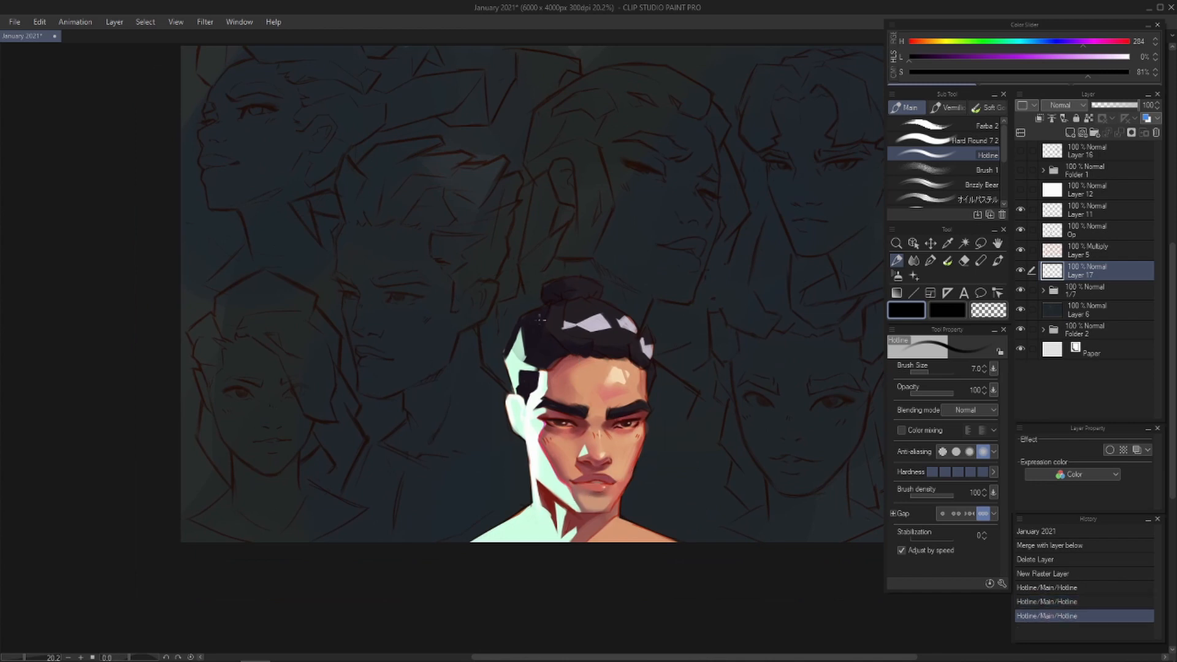
key(ctrl+z)
scroll(490, 457, up, 2)
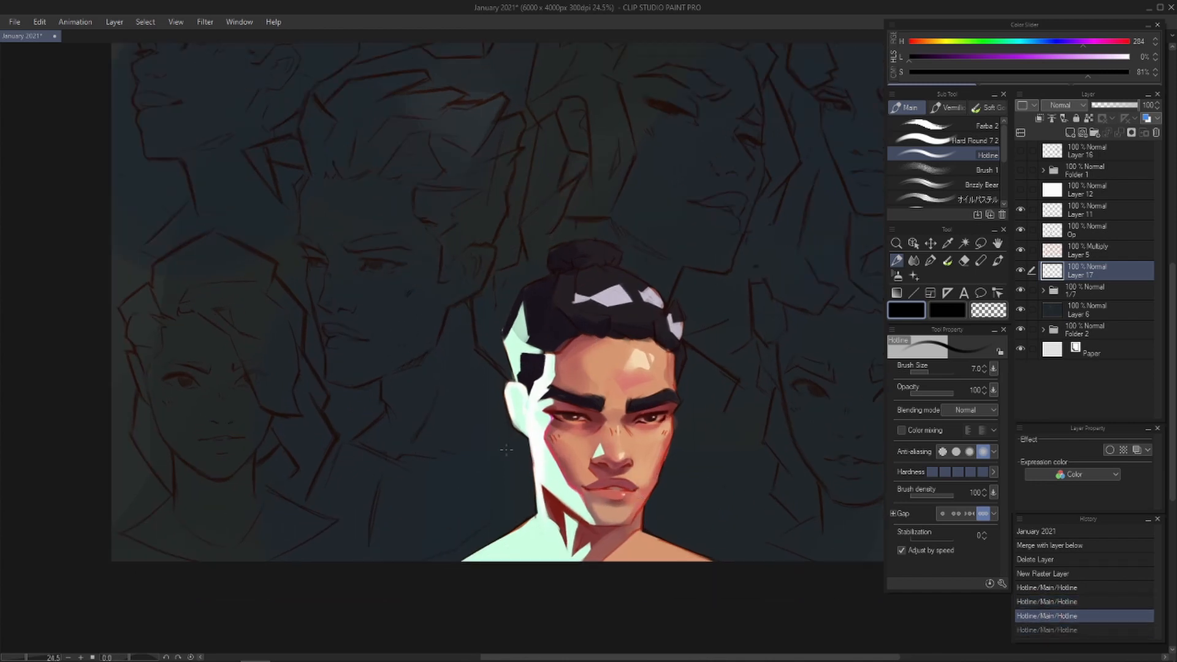
drag(472, 487, 559, 409)
scroll(559, 402, up, 1)
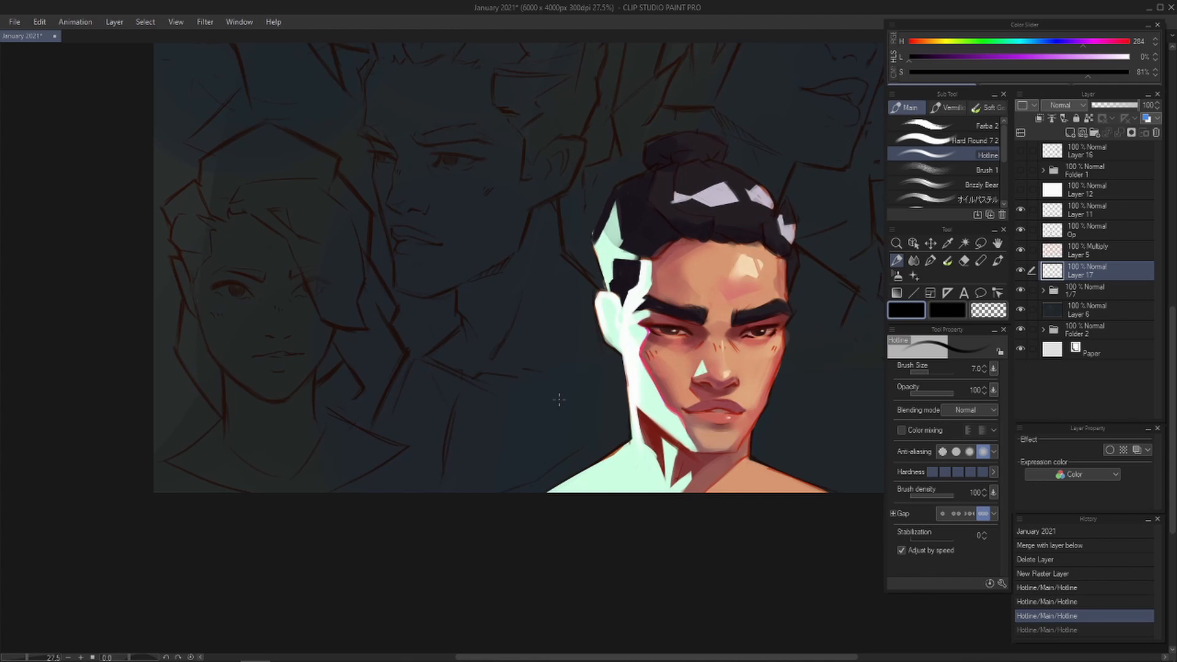
drag(521, 337, 583, 452)
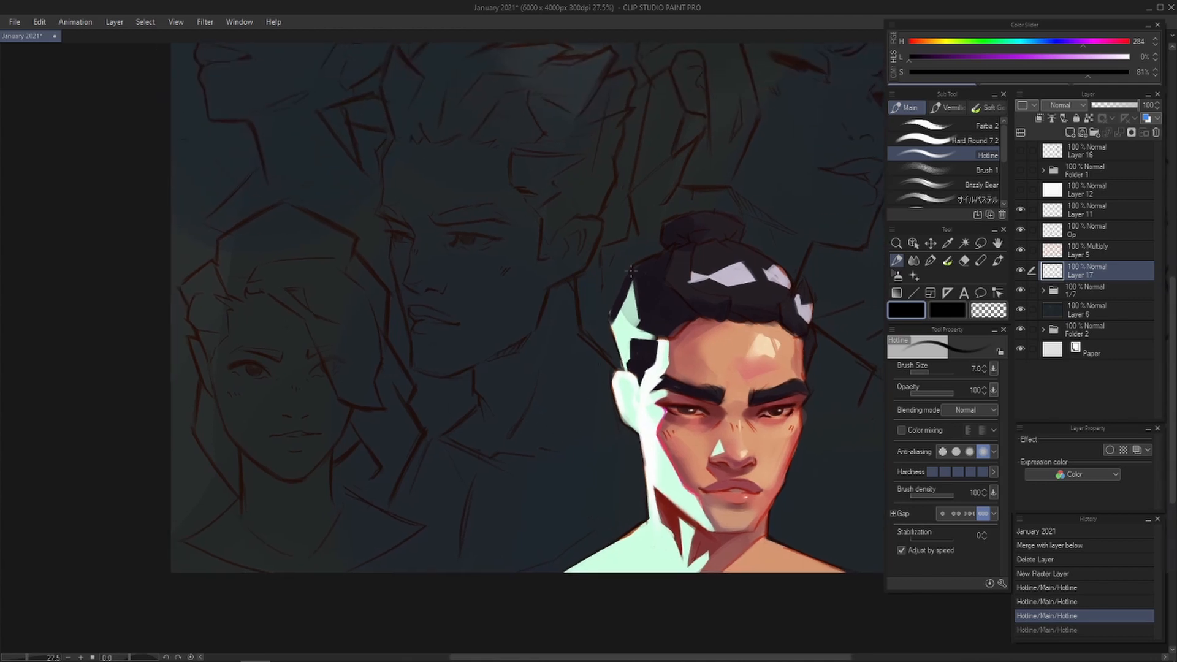
drag(631, 270, 678, 331)
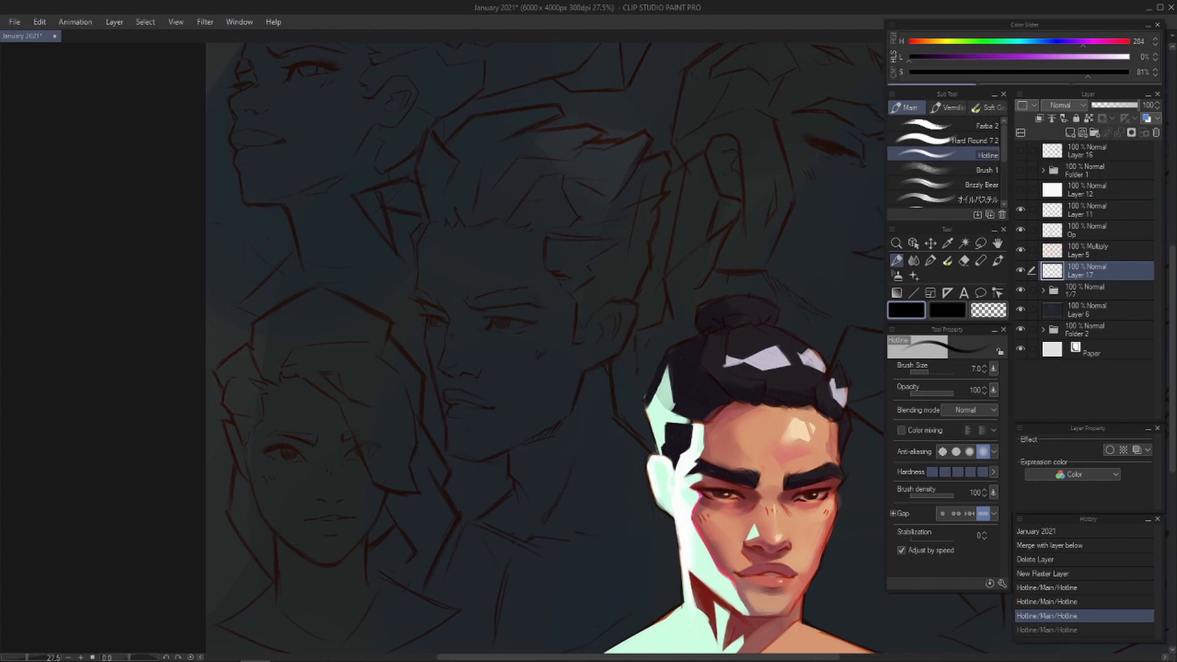
drag(588, 355, 614, 336)
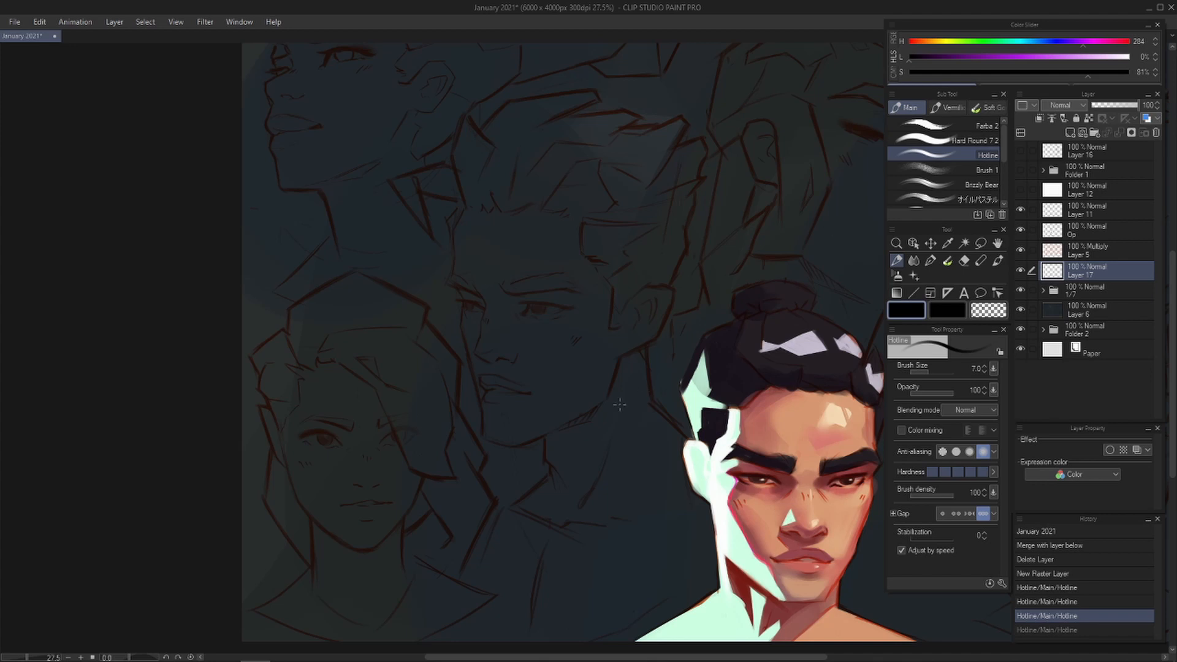
- Sample the dark blue background colour around the middle head sketch
mouse_move(638, 386)
mouse_down()
mouse_move(635, 415)
mouse_move(618, 409)
mouse_move(618, 440)
mouse_up()
alt+click(643, 86)
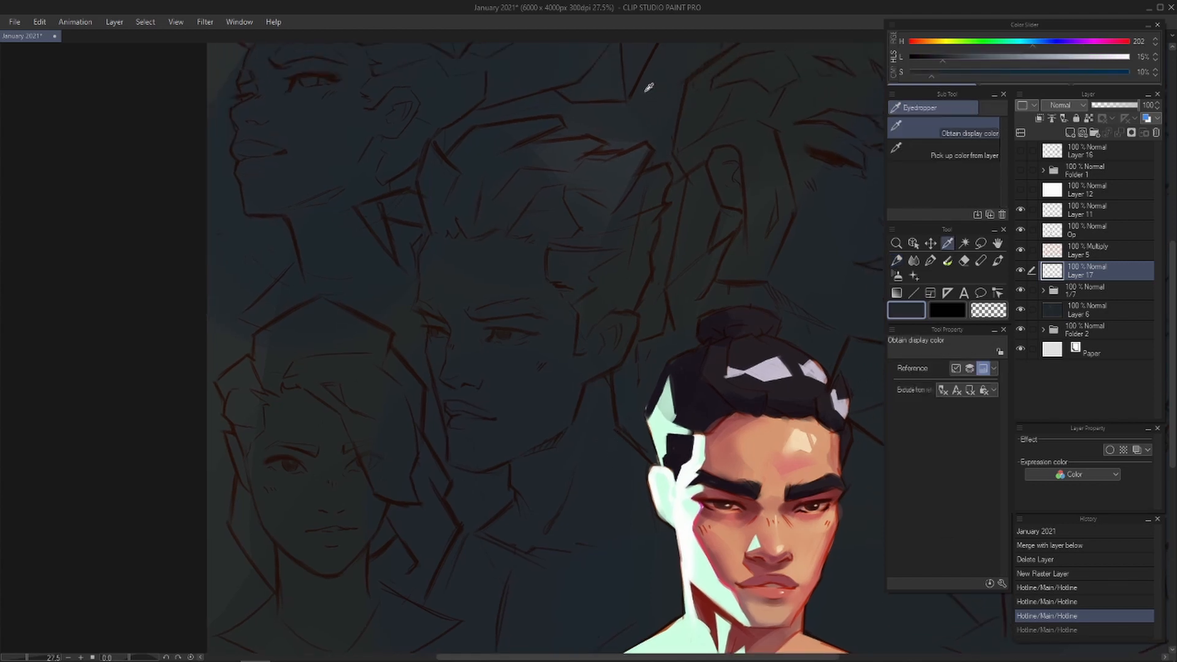
drag(694, 158, 625, 147)
alt+click(519, 454)
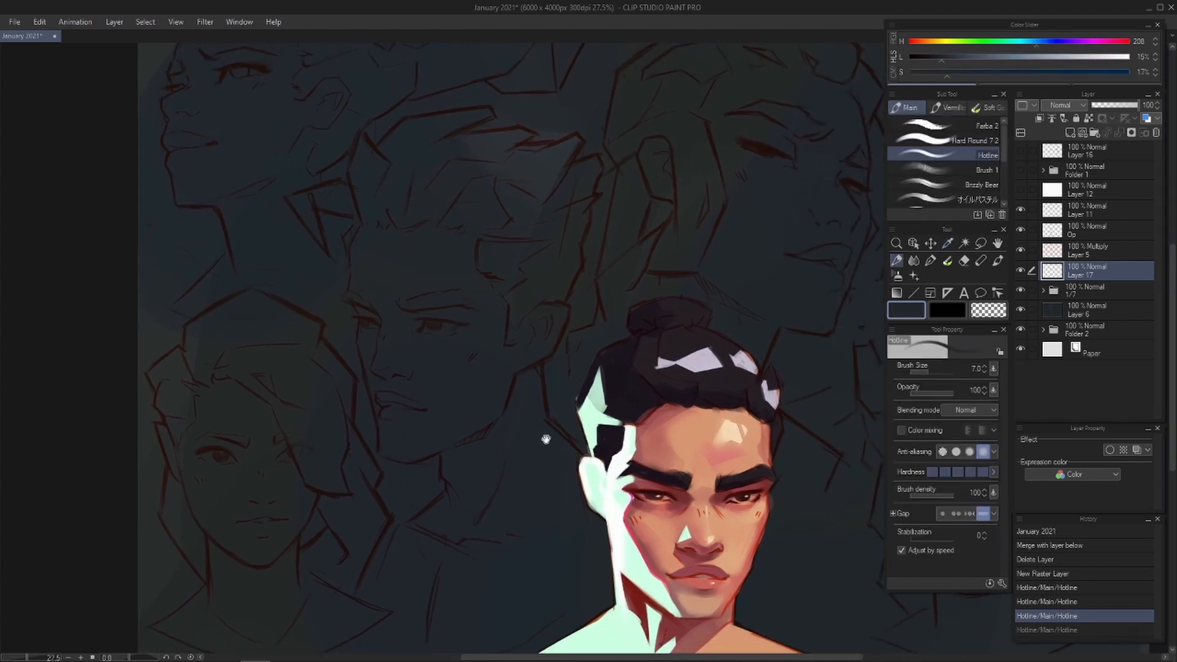
mouse_move(545, 439)
mouse_down()
mouse_move(600, 393)
mouse_move(602, 405)
mouse_up()
drag(601, 354, 598, 369)
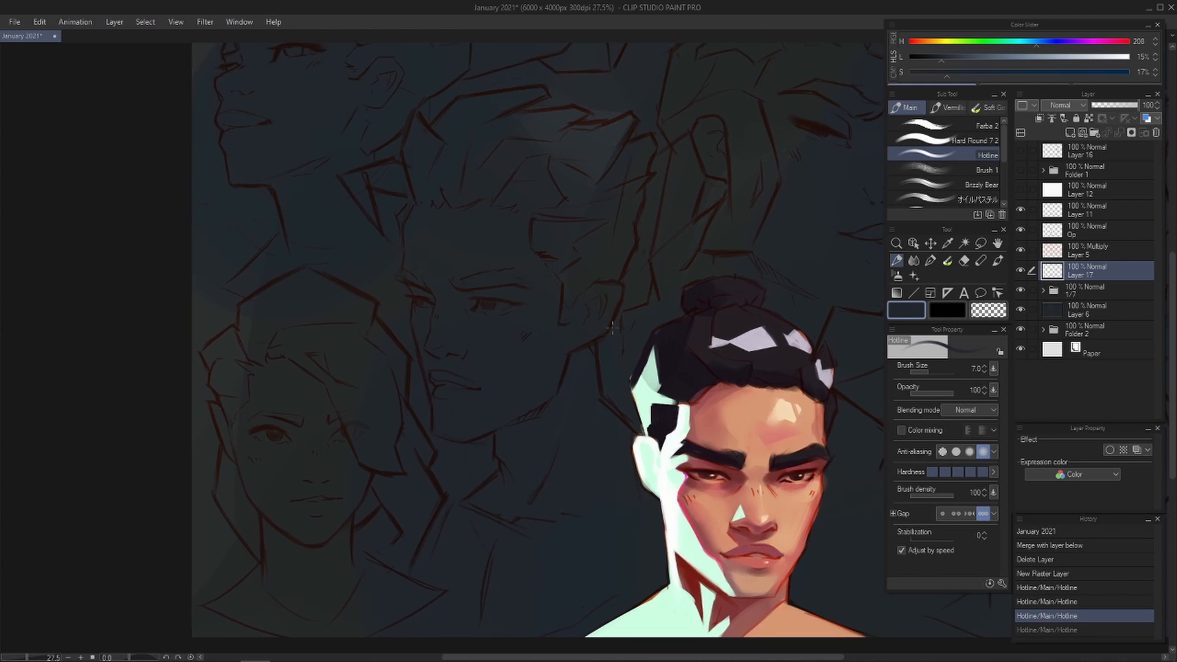
drag(518, 317, 514, 342)
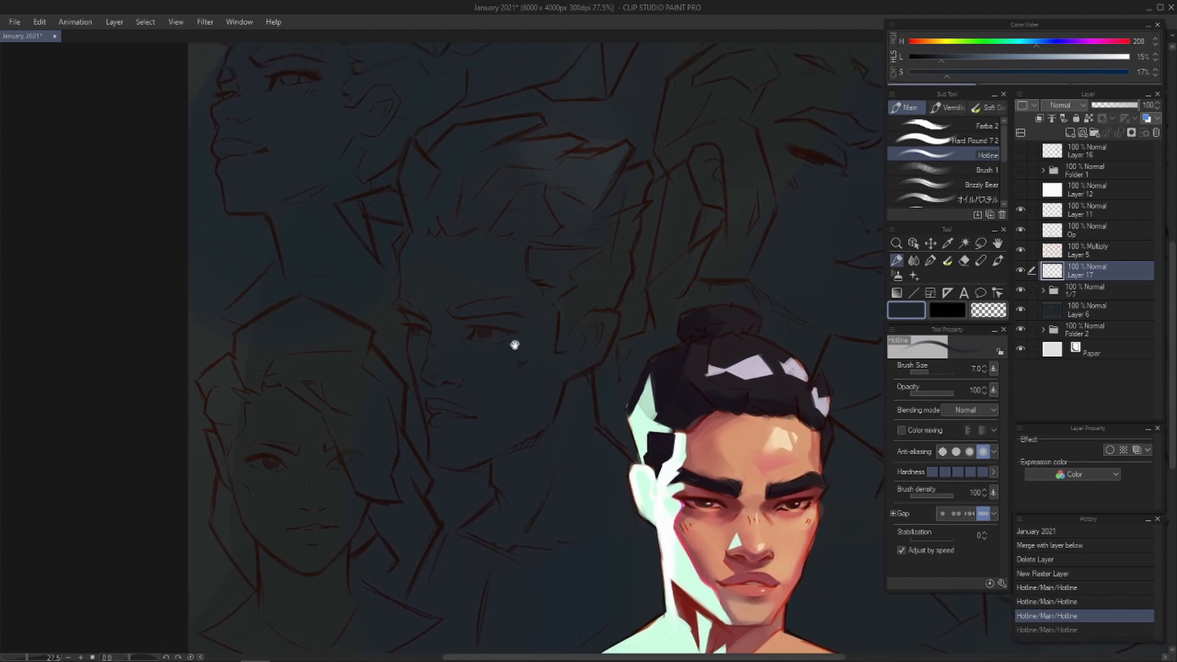
- Mix a light peach skin colour with hue 27, luminosity 72% and saturation 63%
click(925, 41)
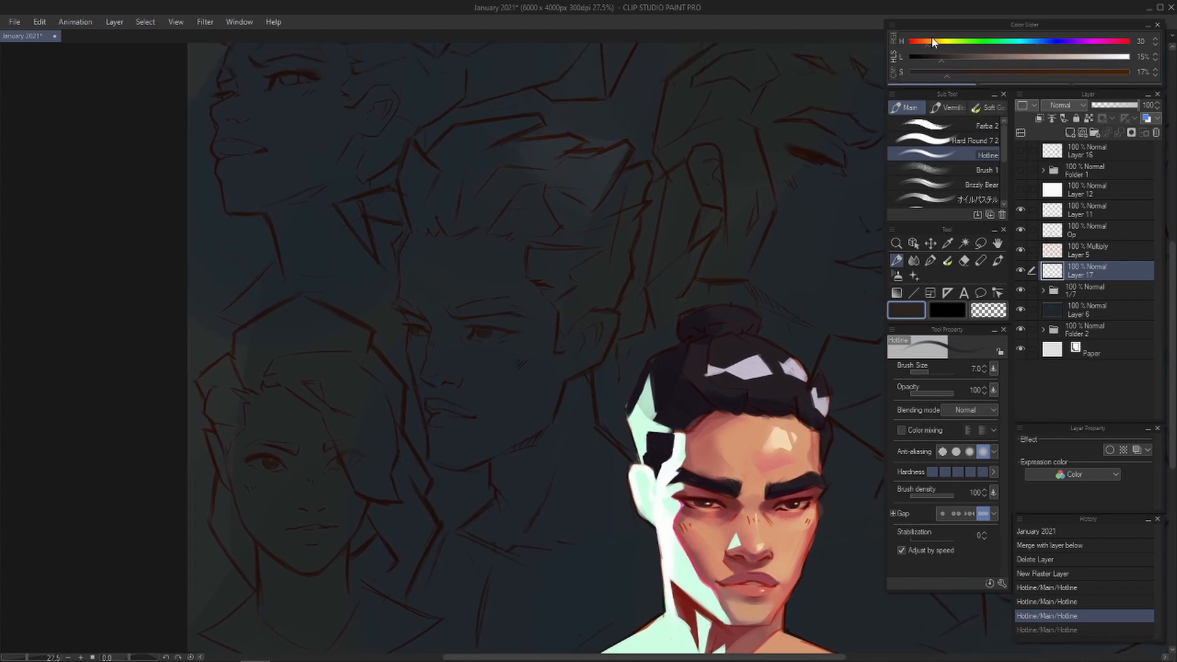
drag(961, 56, 1058, 73)
click(1070, 63)
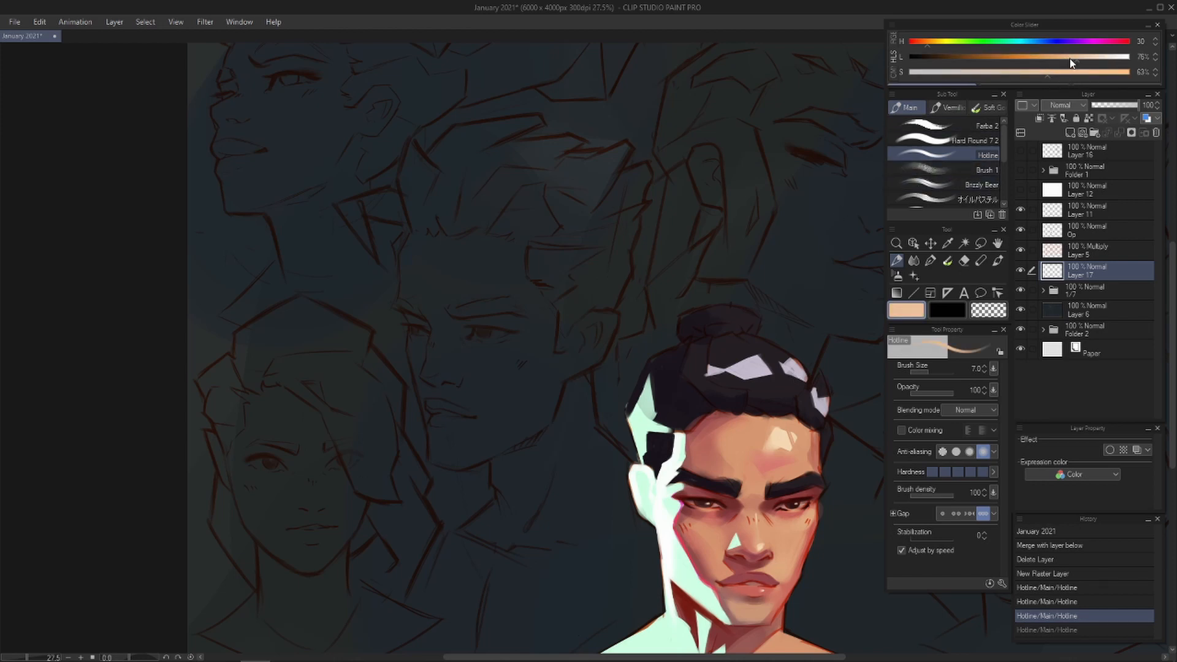
click(923, 43)
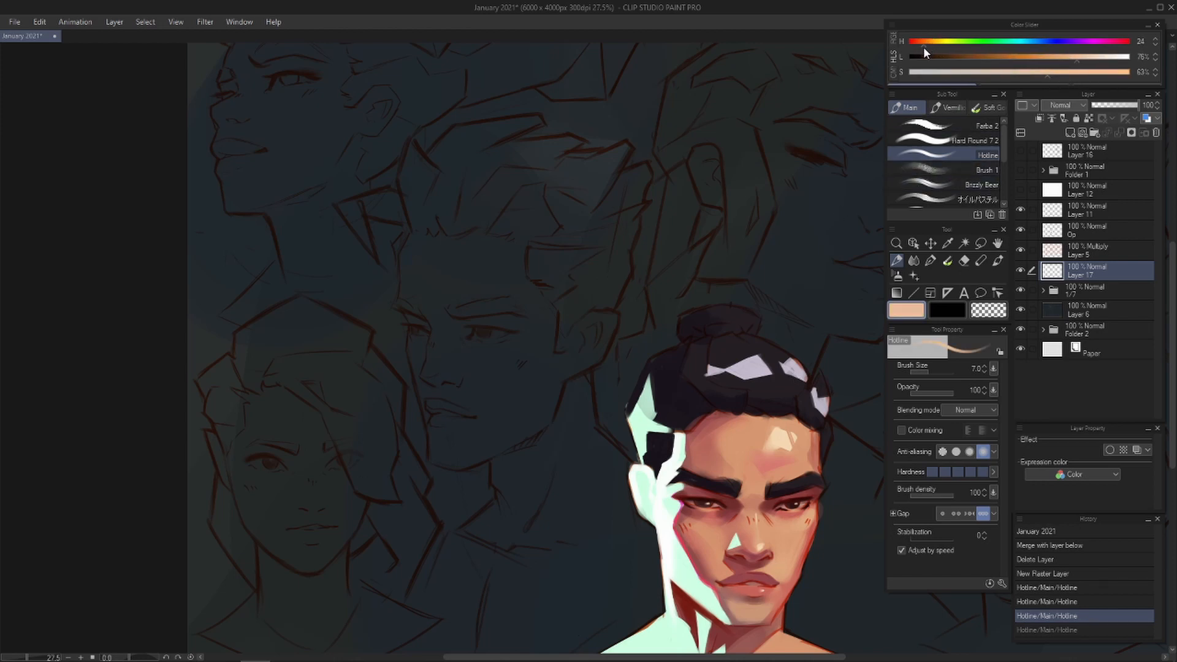
click(1071, 58)
click(1067, 57)
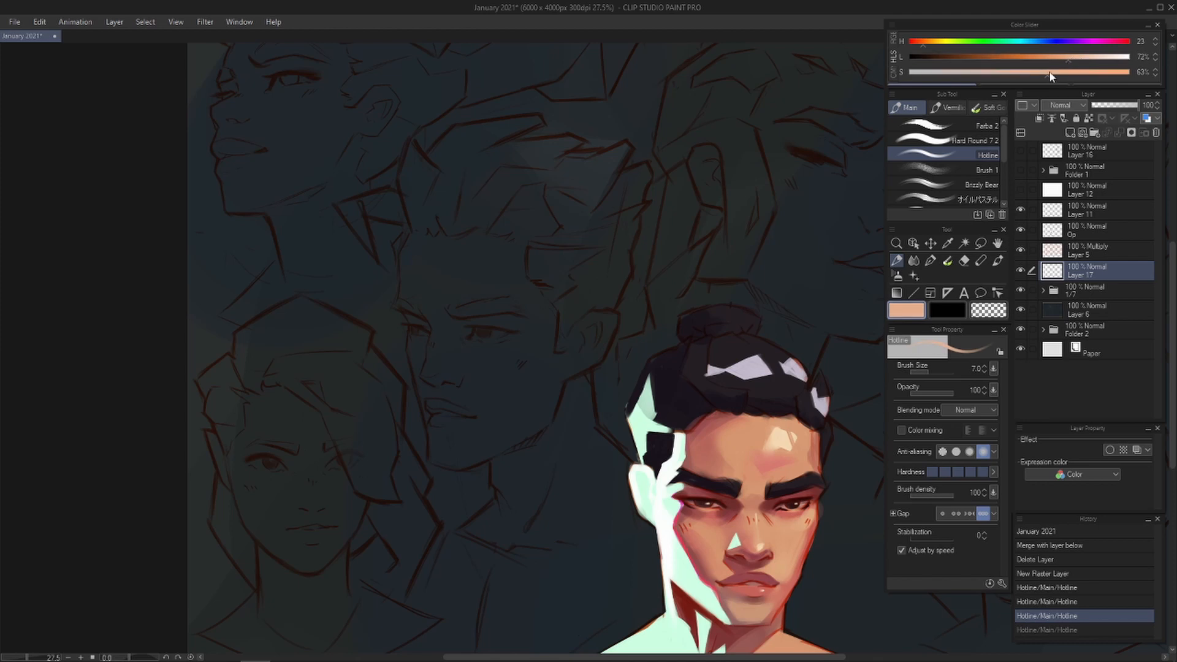
click(928, 43)
click(925, 44)
- Block in the face of the middle head sketch with flat peach, enlarging the Hotline brush to 250
key(])
key(])
key(])
key(])
key(])
key(])
key(])
key(])
key(])
key(])
key(])
key(])
key(])
key(])
key(])
key(])
key(])
key(])
key(])
key(])
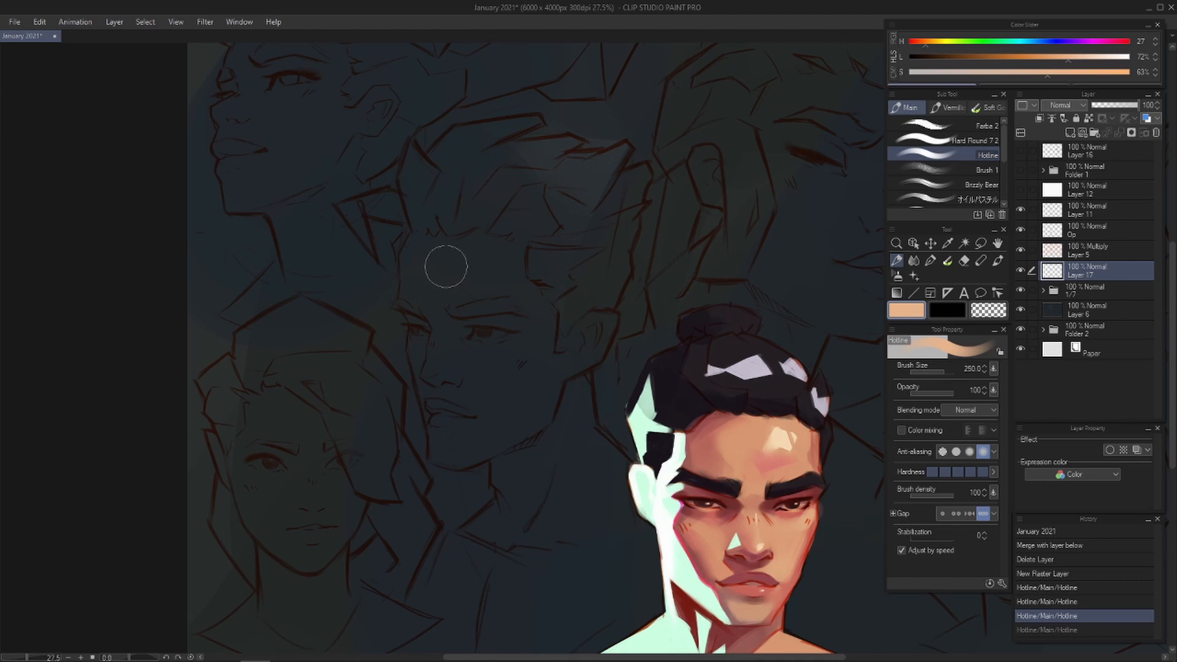
mouse_move(442, 242)
mouse_down()
mouse_move(419, 312)
mouse_move(439, 333)
mouse_move(435, 257)
mouse_up()
key(ctrl+z)
mouse_move(447, 239)
mouse_down()
mouse_move(499, 247)
mouse_move(530, 438)
mouse_up()
key([)
key([)
drag(431, 343, 439, 404)
drag(435, 376, 449, 432)
- Mix a deeper orange skin colour with hue 18, luminosity 61% and saturation 53%, trying the tone on the forehead
drag(933, 41, 919, 46)
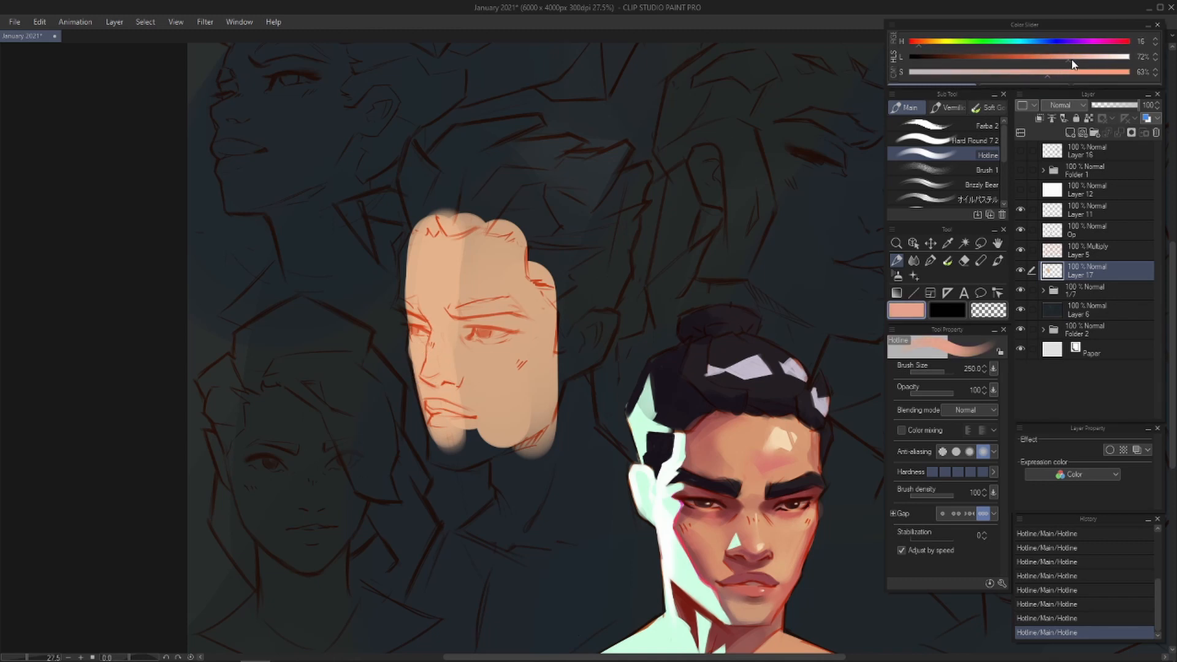
drag(1061, 59, 1037, 72)
key(bracketright)
key(bracketright)
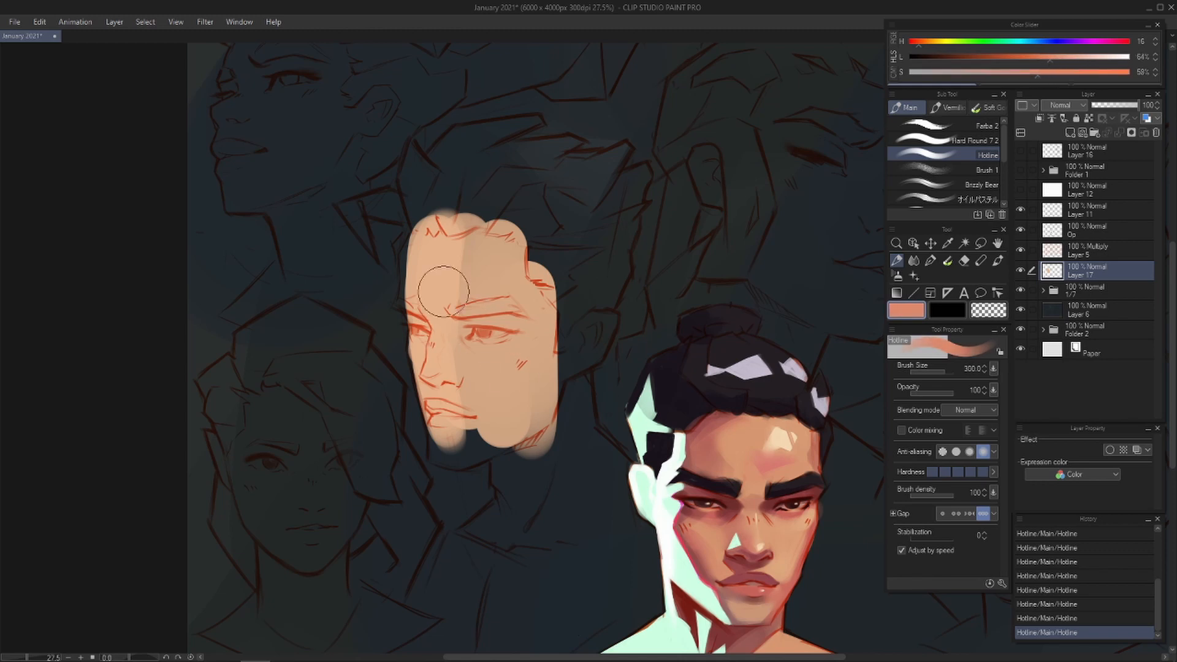
key(bracketleft)
drag(442, 245, 431, 266)
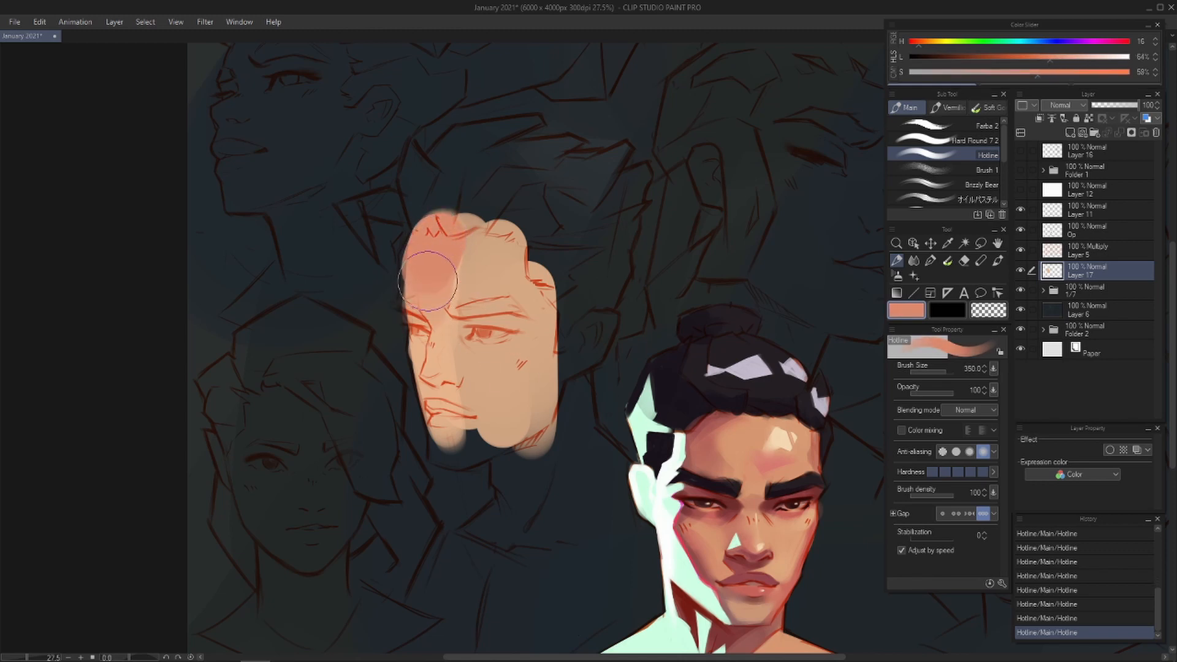
key(ctrl+z)
drag(1037, 73, 1024, 72)
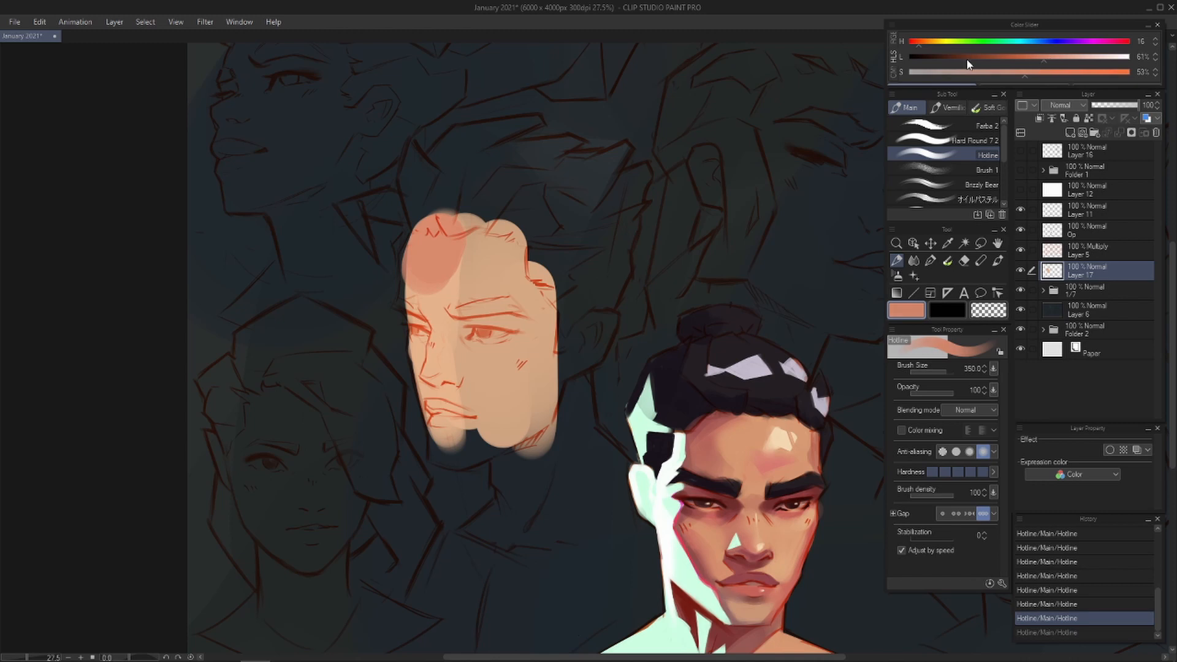
click(920, 48)
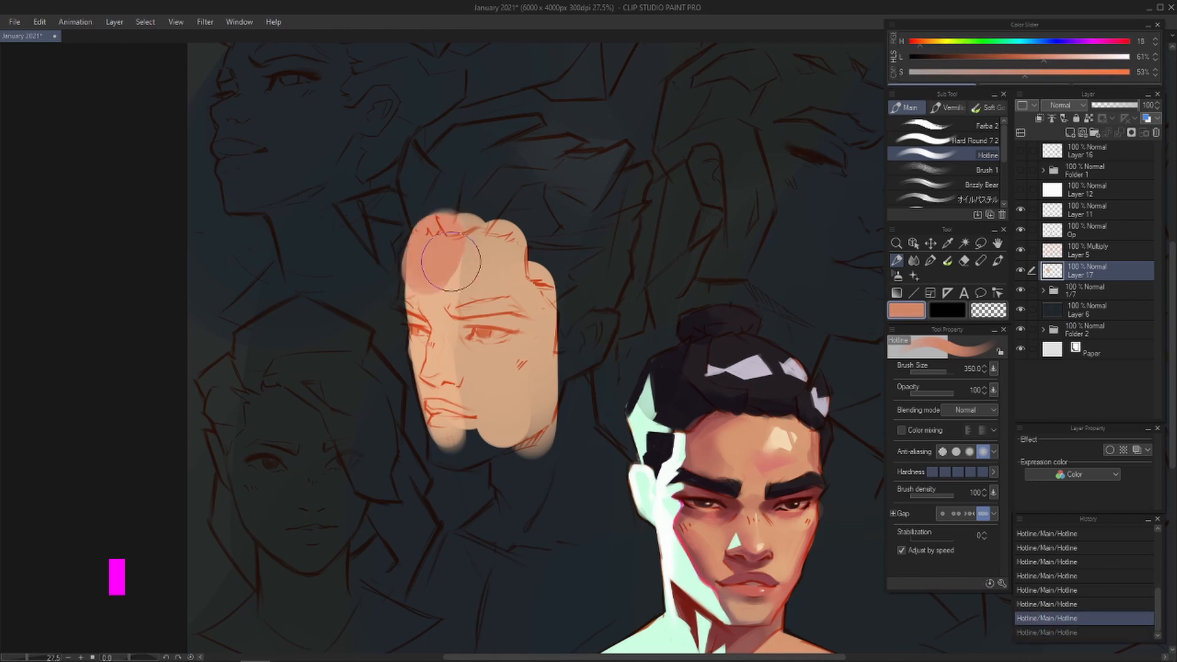
- Paint the forehead and its front edge at the brow in the deeper orange, reducing the brush size to 100
key(bracketleft)
key(bracketleft)
key(bracketleft)
key(bracketleft)
mouse_move(435, 256)
mouse_down()
mouse_move(434, 244)
mouse_move(411, 267)
mouse_move(414, 300)
mouse_move(409, 291)
mouse_up()
key(ctrl+z)
key(bracketleft)
key(bracketleft)
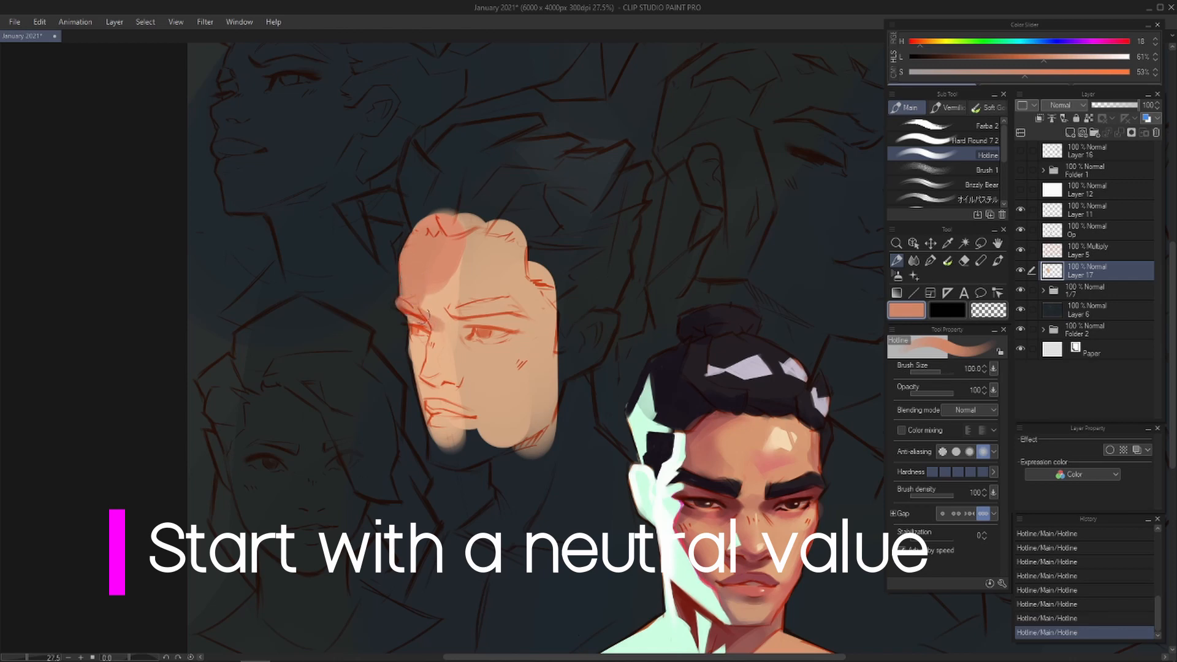
- Cover the rest of the face, the jaw and the upper neck with the orange using a brush size of 500
key(bracketright)
key(bracketright)
key(bracketright)
key(bracketright)
key(bracketright)
key(bracketright)
key(bracketright)
key(bracketright)
key(bracketright)
mouse_move(469, 270)
mouse_down()
mouse_move(490, 302)
mouse_move(533, 304)
mouse_move(528, 443)
mouse_move(550, 276)
mouse_move(574, 492)
mouse_up()
drag(544, 385, 567, 472)
- Flip the canvas horizontally and extend the orange over the chin and jaw, reducing the brush size to 175
key(h)
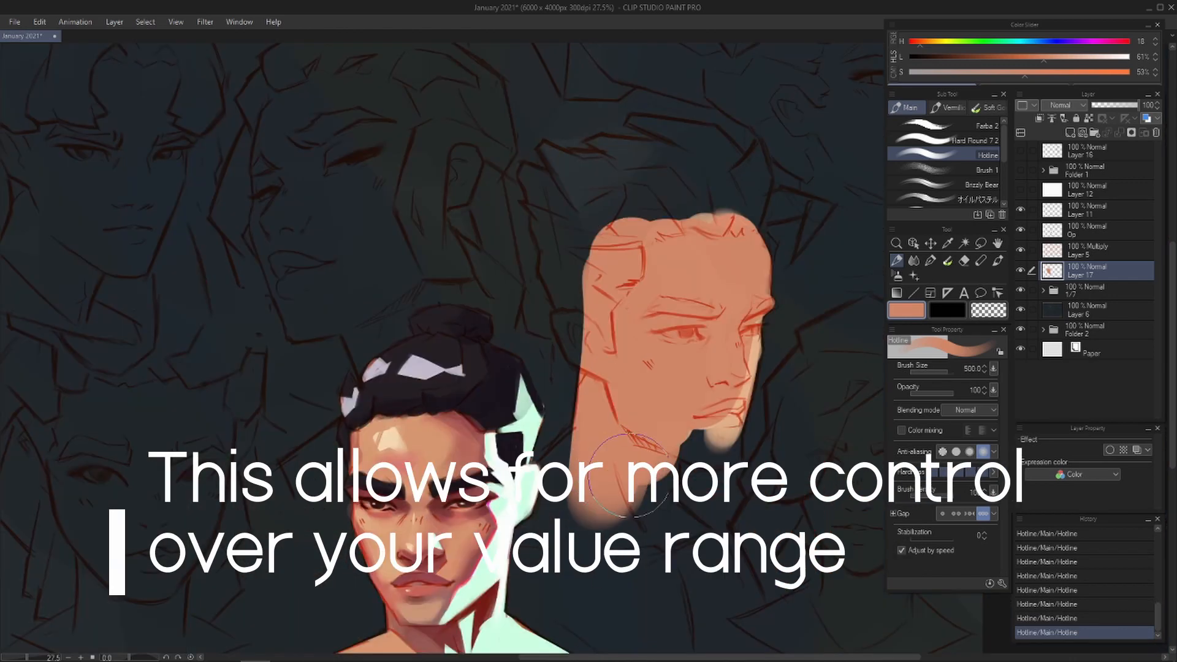
drag(622, 443, 583, 378)
scroll(688, 405, up, 2)
drag(626, 458, 588, 407)
key(bracketleft)
key(bracketleft)
key(bracketleft)
key(bracketleft)
key(bracketleft)
key(bracketleft)
mouse_move(599, 309)
mouse_down()
mouse_move(638, 335)
mouse_move(595, 308)
mouse_move(616, 332)
mouse_move(609, 326)
mouse_move(645, 322)
mouse_move(604, 321)
mouse_move(647, 327)
mouse_move(624, 329)
mouse_move(647, 324)
mouse_move(603, 298)
mouse_move(607, 287)
mouse_move(628, 329)
mouse_move(643, 303)
mouse_move(647, 324)
mouse_move(655, 269)
mouse_up()
key(ctrl+z)
key(ctrl+z)
key(bracketleft)
key(ctrl+z)
key(ctrl+z)
key(ctrl+z)
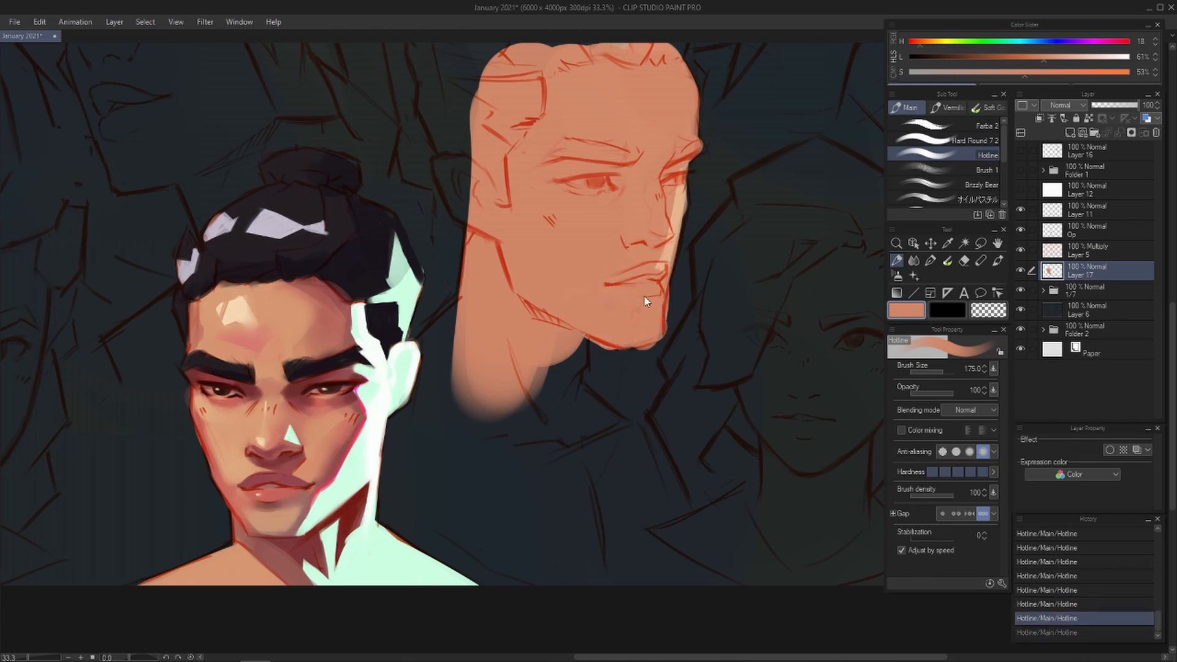
- Fill the front of the face with orange along the nose, mouth and chin profile
key(ctrl+z)
drag(644, 323, 650, 264)
drag(667, 195, 649, 313)
key(ctrl+z)
- Erase the orange that spills past the chin and jawline, and flip the canvas back
key(e)
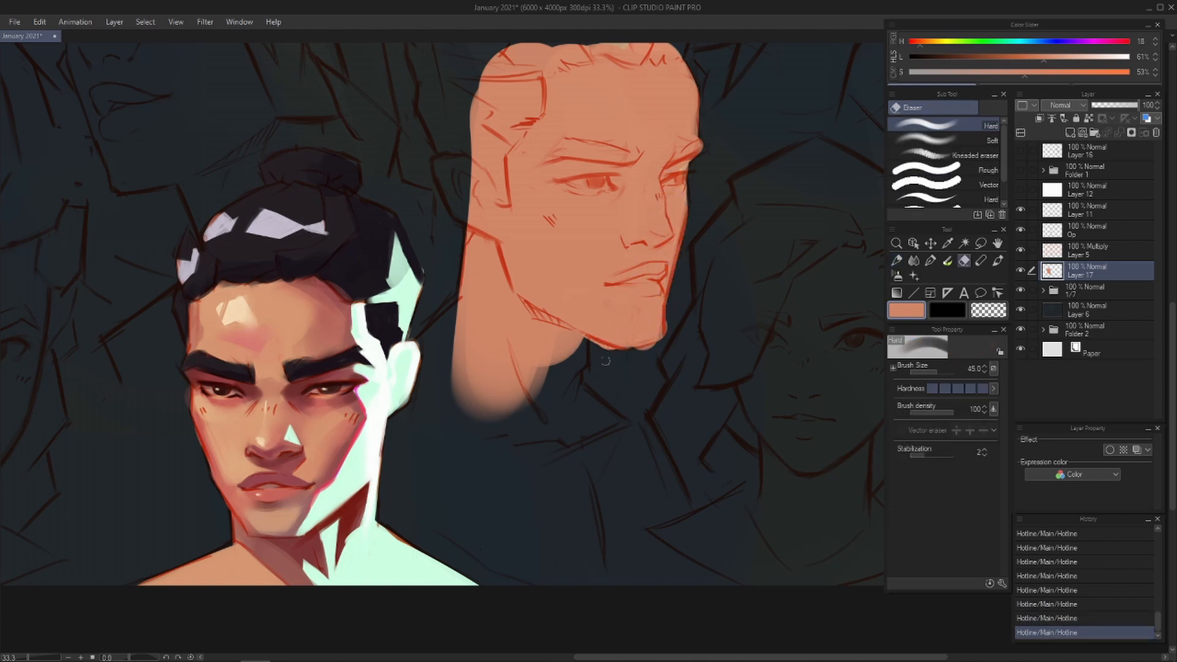
drag(591, 341, 639, 349)
mouse_move(643, 346)
mouse_down()
mouse_move(701, 326)
mouse_move(686, 312)
mouse_move(674, 312)
mouse_move(658, 362)
mouse_move(670, 321)
mouse_move(669, 353)
mouse_up()
key(b)
key(ctrl+z)
key(e)
mouse_move(670, 336)
mouse_down()
mouse_move(656, 380)
mouse_move(633, 384)
mouse_up()
key(b)
key(h)
- Trim the orange along the neckline and under the chin with the Hard eraser at size 400
key(e)
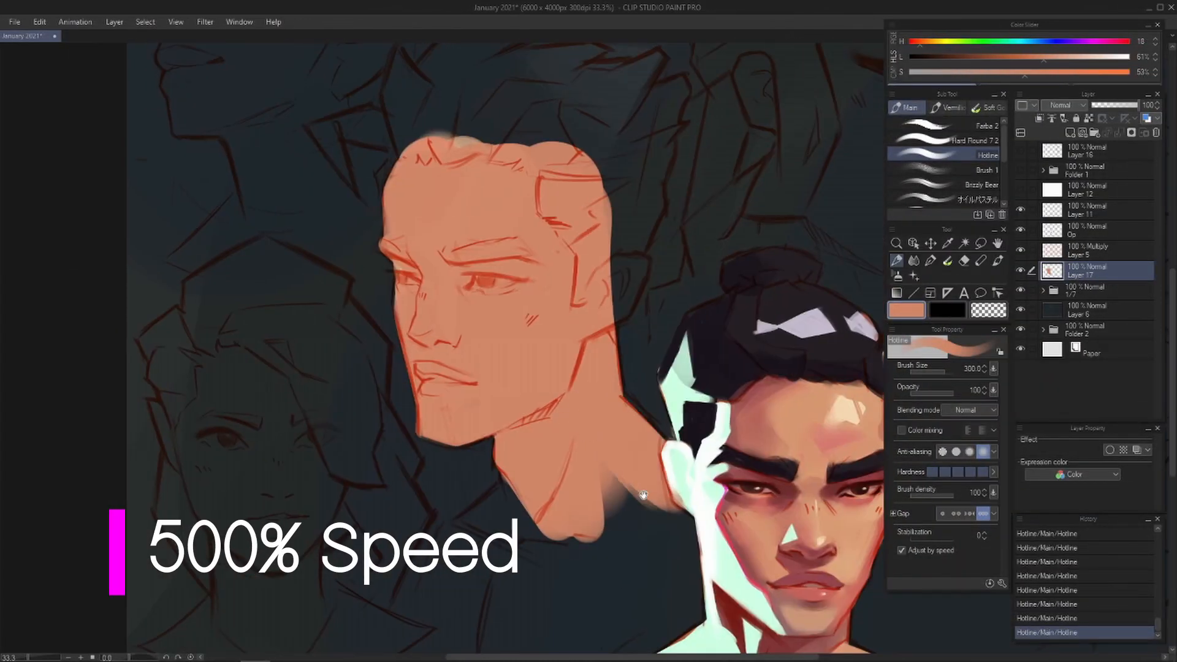
mouse_move(643, 495)
mouse_down()
mouse_move(566, 429)
mouse_move(539, 429)
mouse_up()
key(e)
drag(551, 472, 466, 552)
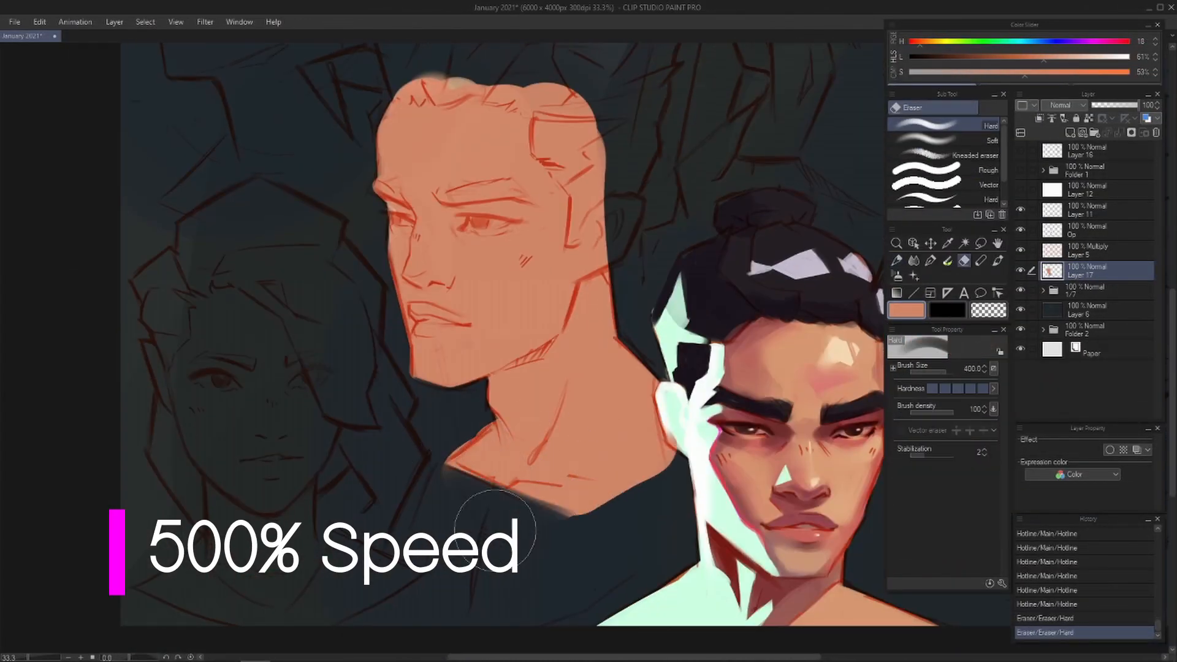
drag(527, 497, 460, 557)
drag(491, 417, 454, 453)
- Fill the ear with orange using a brush size of 125 and erase the paint from the hair area above the temple
key(b)
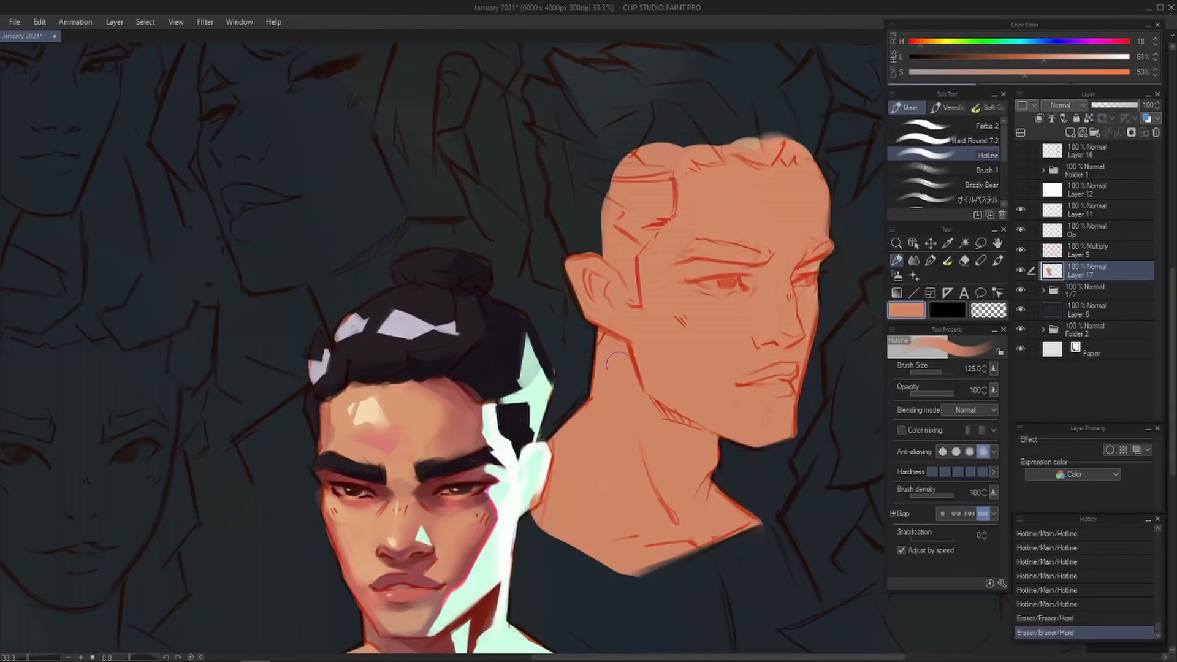
mouse_move(549, 334)
mouse_down()
mouse_move(539, 343)
mouse_move(552, 340)
mouse_up()
mouse_move(512, 251)
mouse_down()
mouse_move(530, 185)
mouse_move(649, 160)
mouse_up()
key(b)
drag(717, 253, 423, 355)
key(h)
drag(696, 238, 674, 268)
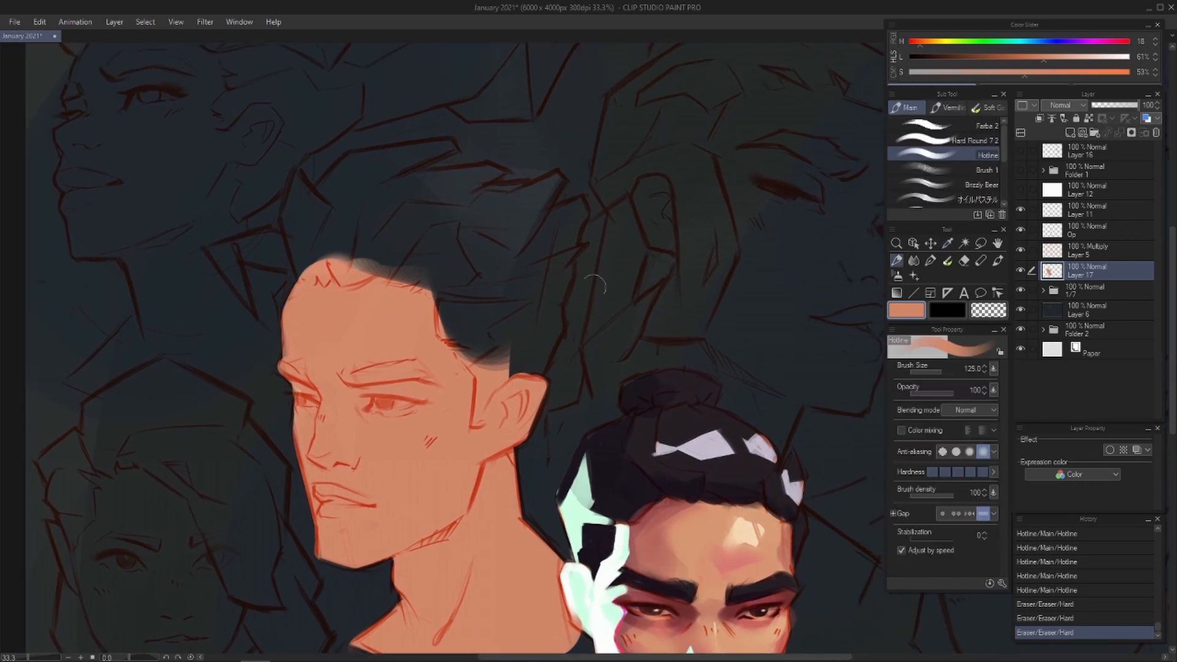
- Sample the dark background and darken it to a near-black hair colour with hue 200, luminosity 8% and saturation 3%
drag(587, 337, 625, 304)
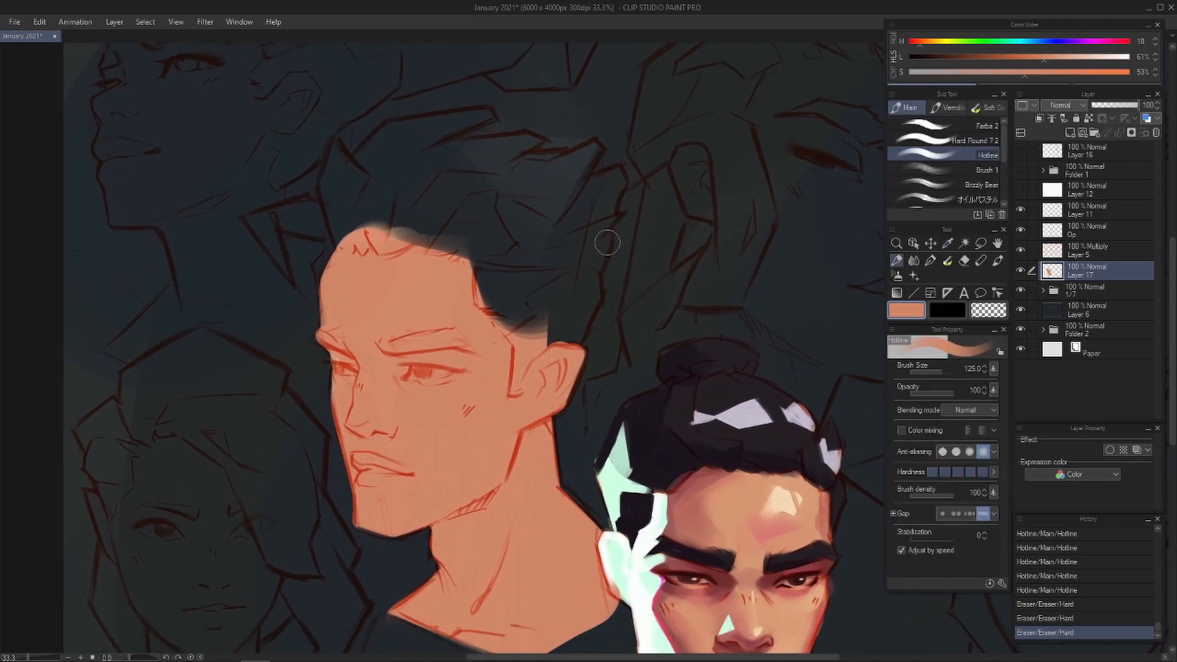
mouse_move(575, 354)
mouse_down()
mouse_move(591, 334)
mouse_move(602, 353)
mouse_up()
alt+click(603, 128)
drag(642, 247, 628, 268)
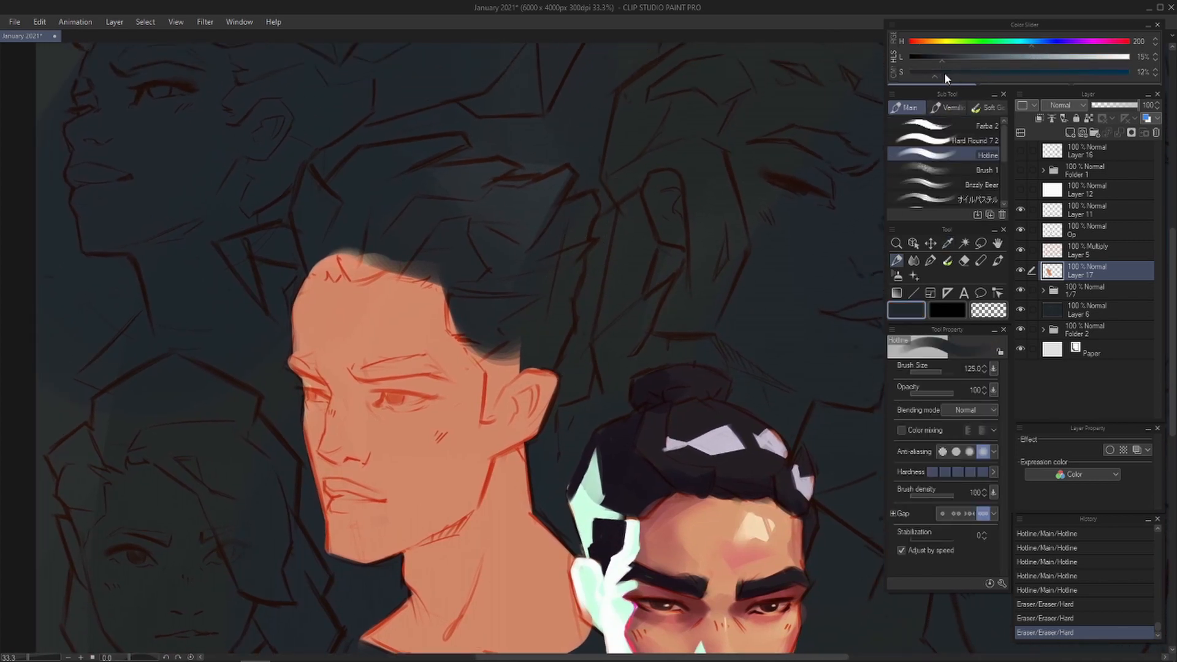
mouse_move(929, 74)
mouse_down()
mouse_move(917, 76)
mouse_move(974, 59)
mouse_move(932, 62)
mouse_up()
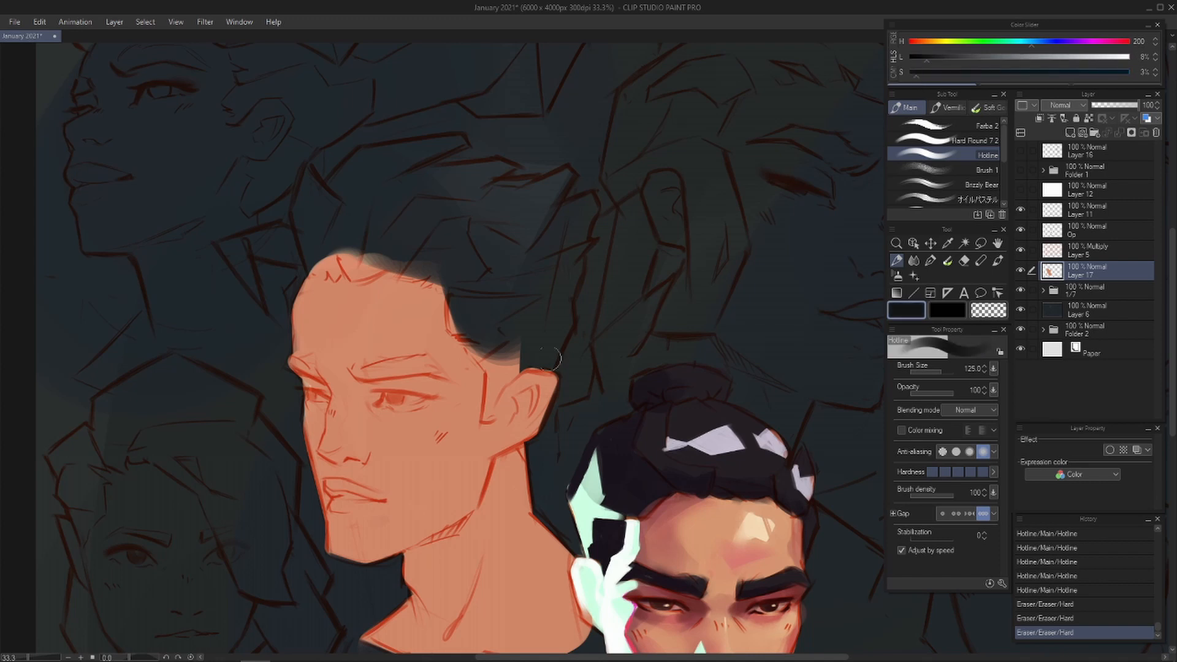
- Try to block in the dark hair above the forehead with the Hotline brush at size 300
drag(551, 359, 606, 343)
key(bracketright)
key(bracketright)
key(bracketright)
key(bracketright)
key(bracketright)
mouse_move(430, 215)
mouse_down()
mouse_move(432, 181)
mouse_move(466, 168)
mouse_up()
key(ctrl+z)
key(ctrl+z)
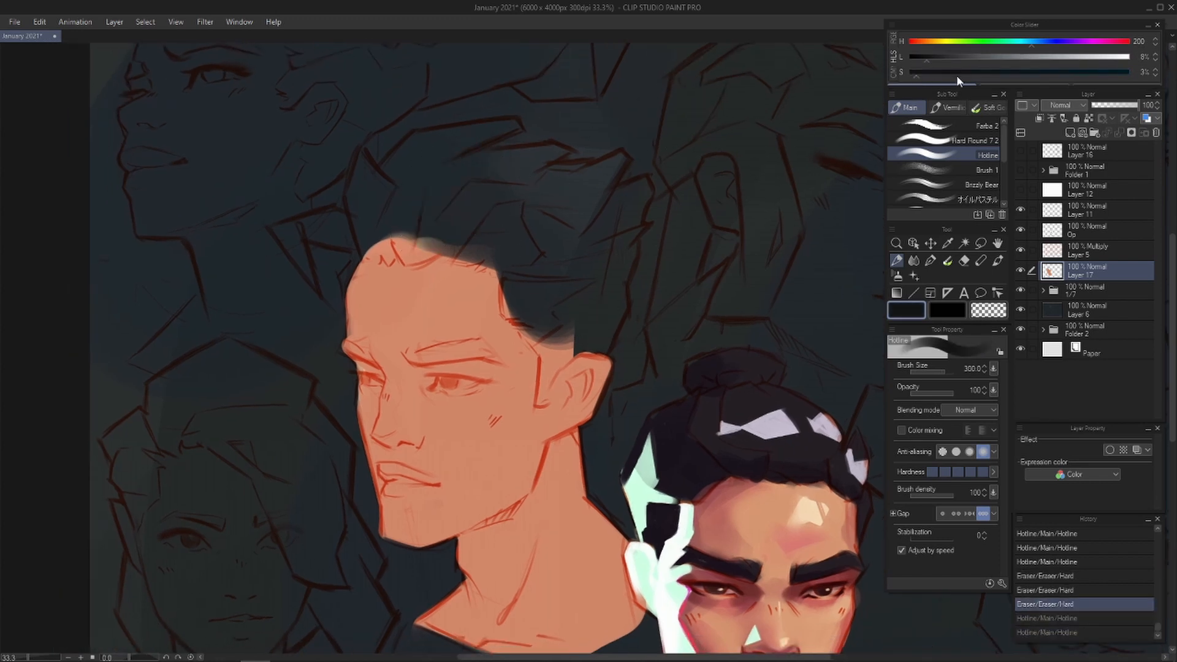
- Lighten the hair colour to luminosity 13% and block in the front of the hair above the forehead at brush size 250
drag(928, 60, 939, 61)
drag(432, 210, 471, 147)
key(ctrl+z)
key(bracketleft)
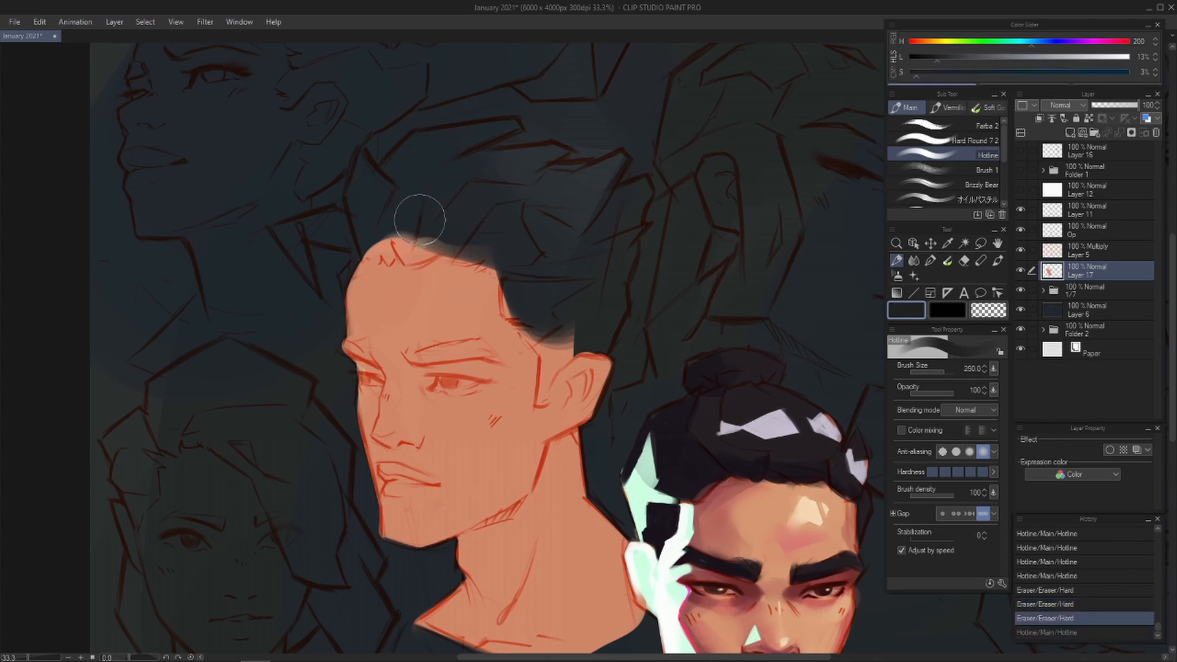
drag(420, 220, 446, 152)
drag(388, 200, 382, 234)
mouse_move(389, 228)
mouse_down()
mouse_move(404, 178)
mouse_move(374, 241)
mouse_up()
- Reduce the brush to size 175 and shape the hair's front edge and the fringe hanging over the forehead
key(bracketleft)
key(bracketleft)
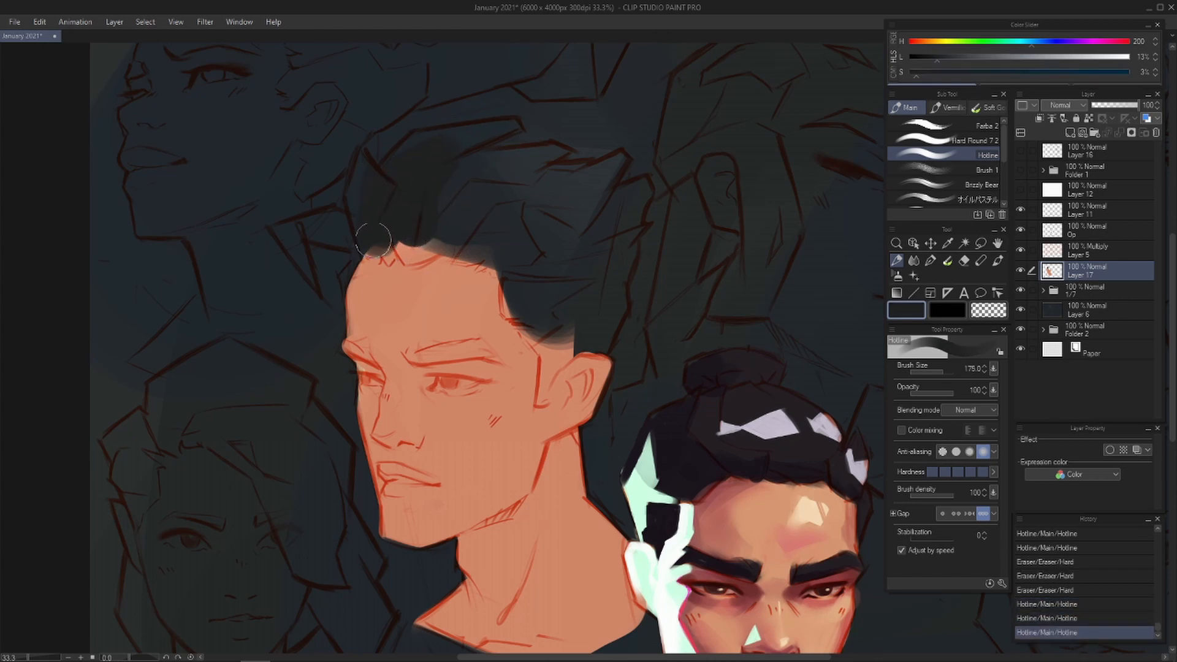
drag(370, 167, 378, 239)
drag(371, 183, 377, 235)
mouse_move(398, 228)
mouse_down()
mouse_move(390, 252)
mouse_move(417, 250)
mouse_up()
key(ctrl+z)
key(ctrl+z)
key(ctrl+z)
drag(418, 250, 444, 252)
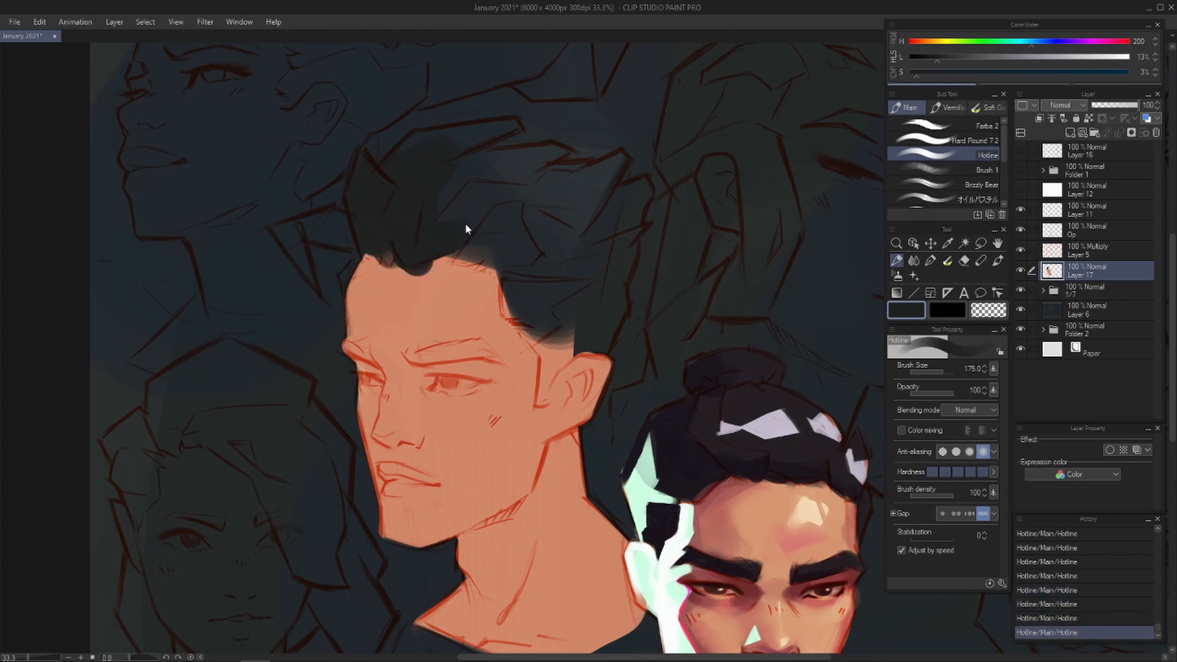
key(ctrl+z)
key(ctrl+z)
key(ctrl+y)
key(ctrl+y)
- Add a new raster layer above the top layer and set its blending mode to Color
click(1074, 150)
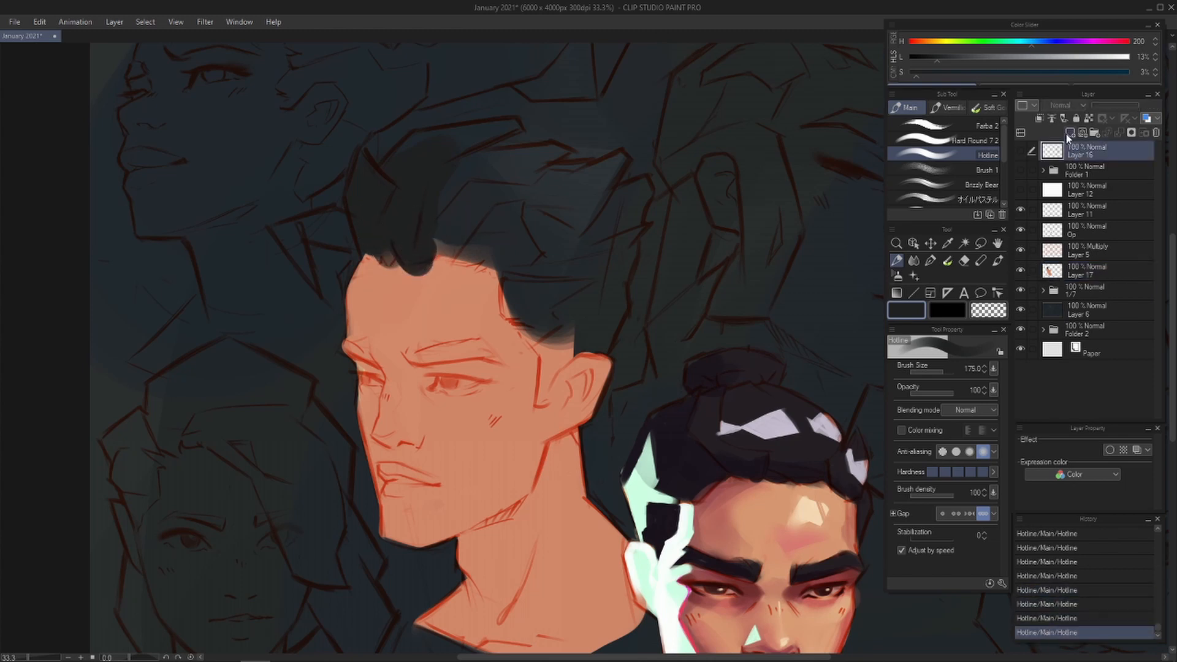
click(1069, 133)
click(1064, 105)
click(1050, 416)
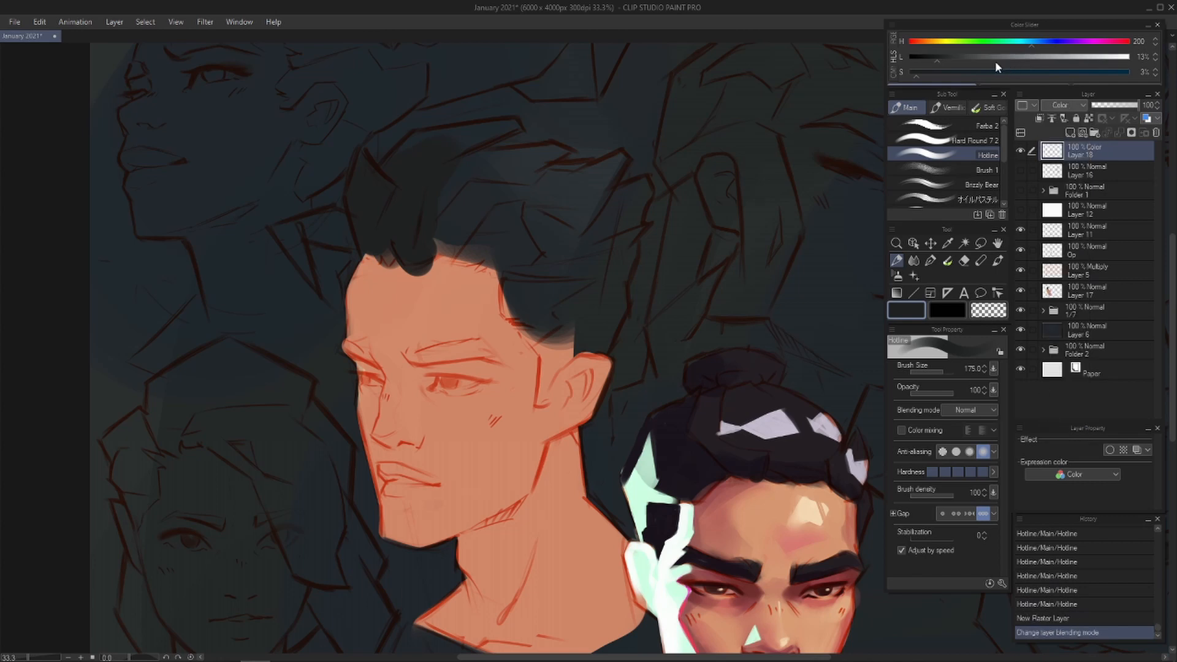
- Set the colour to black and paint over the whole middle head and neck at brush size 700 to view it in greyscale
drag(938, 58, 904, 58)
key(bracketright)
key(bracketright)
key(bracketright)
key(bracketright)
key(bracketright)
key(bracketright)
key(bracketright)
mouse_move(394, 239)
mouse_down()
mouse_move(539, 139)
mouse_move(523, 502)
mouse_move(591, 580)
mouse_move(622, 257)
mouse_up()
drag(544, 492, 564, 388)
- Sample the grey values of the skin and hair for comparison, and hide the Color layer
alt+click(524, 295)
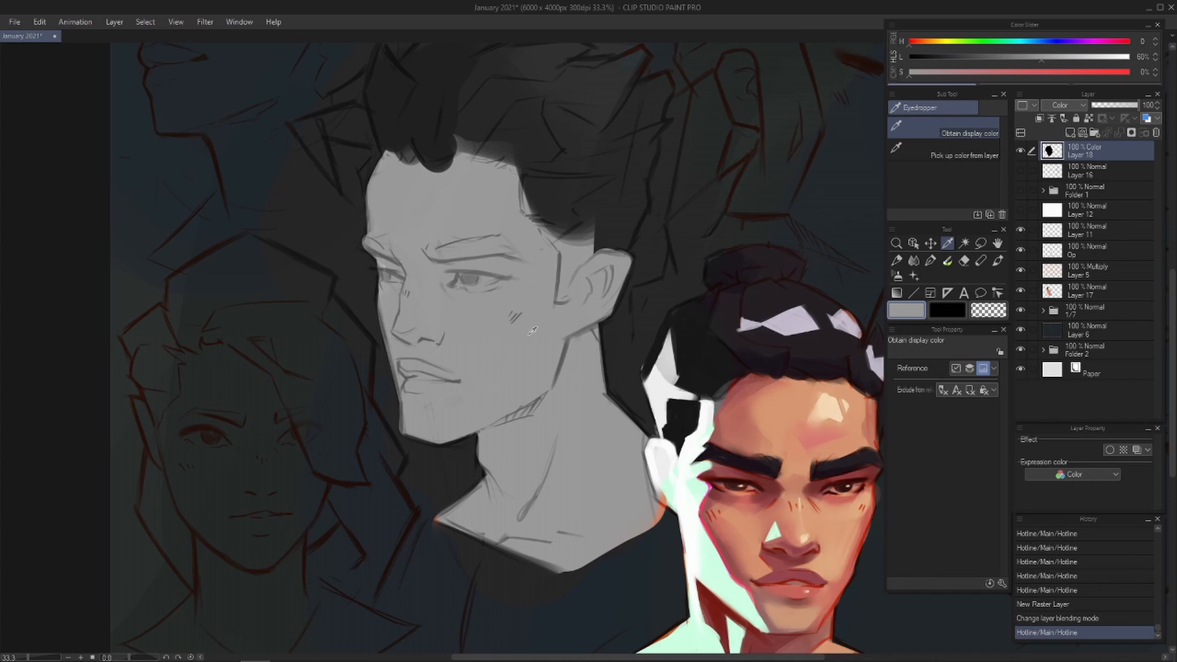
click(418, 103)
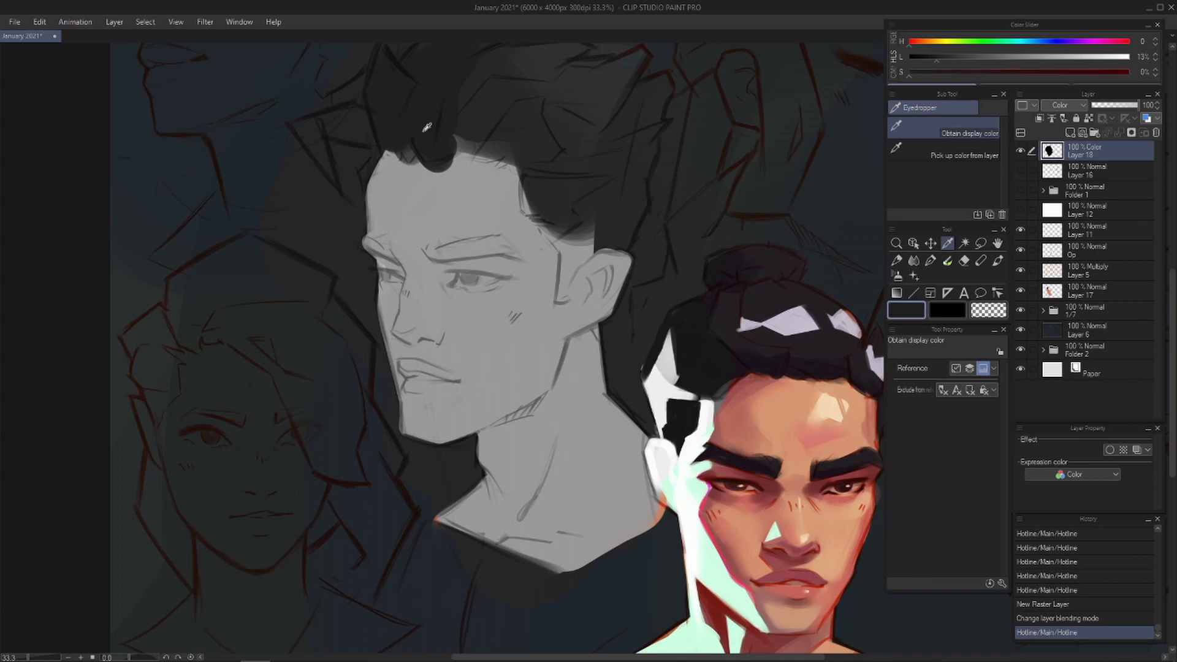
drag(427, 127, 442, 228)
alt+click(490, 277)
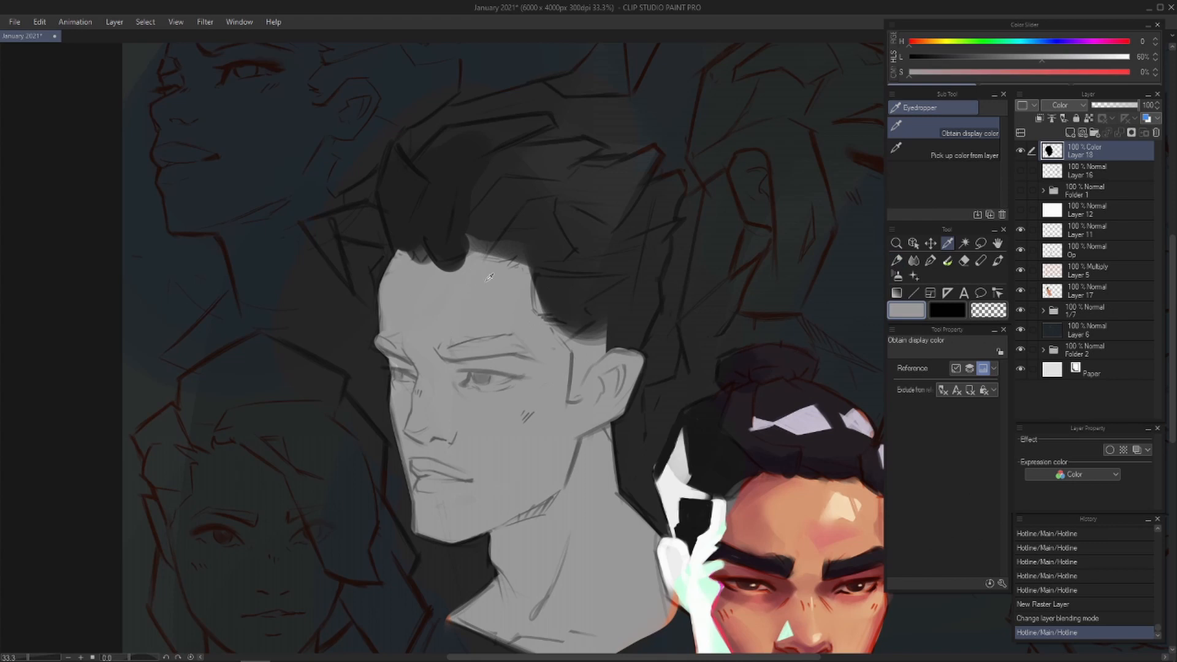
click(1019, 152)
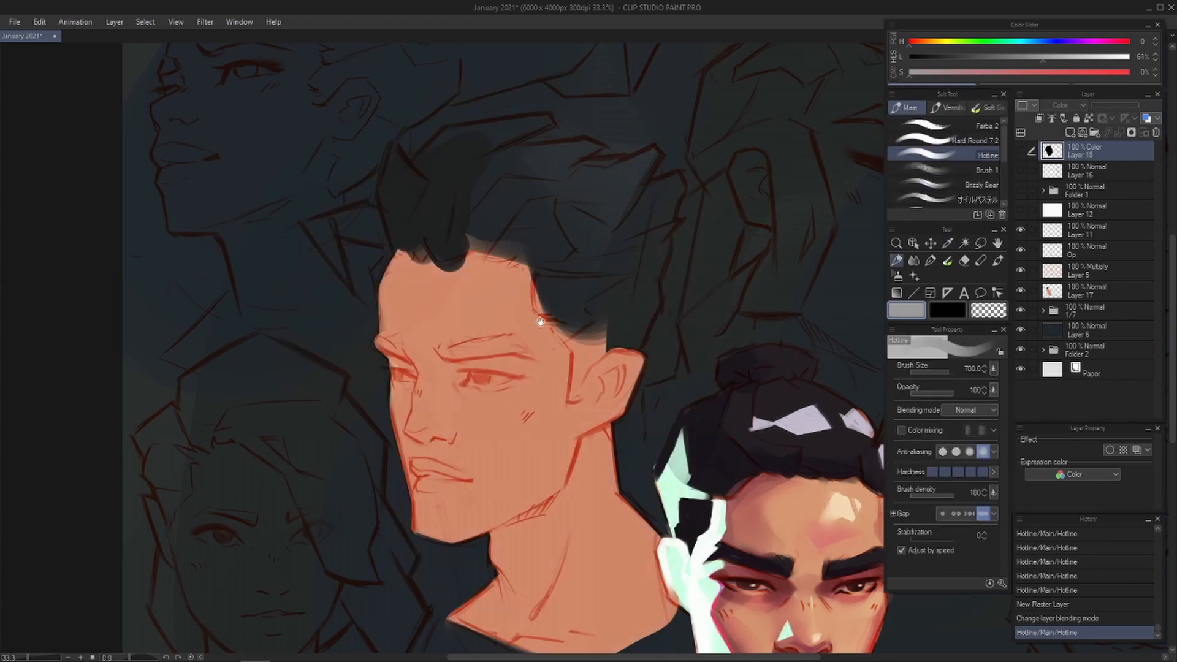
- On Layer 17, sample the orange skin colour and trim the fringe along the forehead at brush size 150
click(1082, 288)
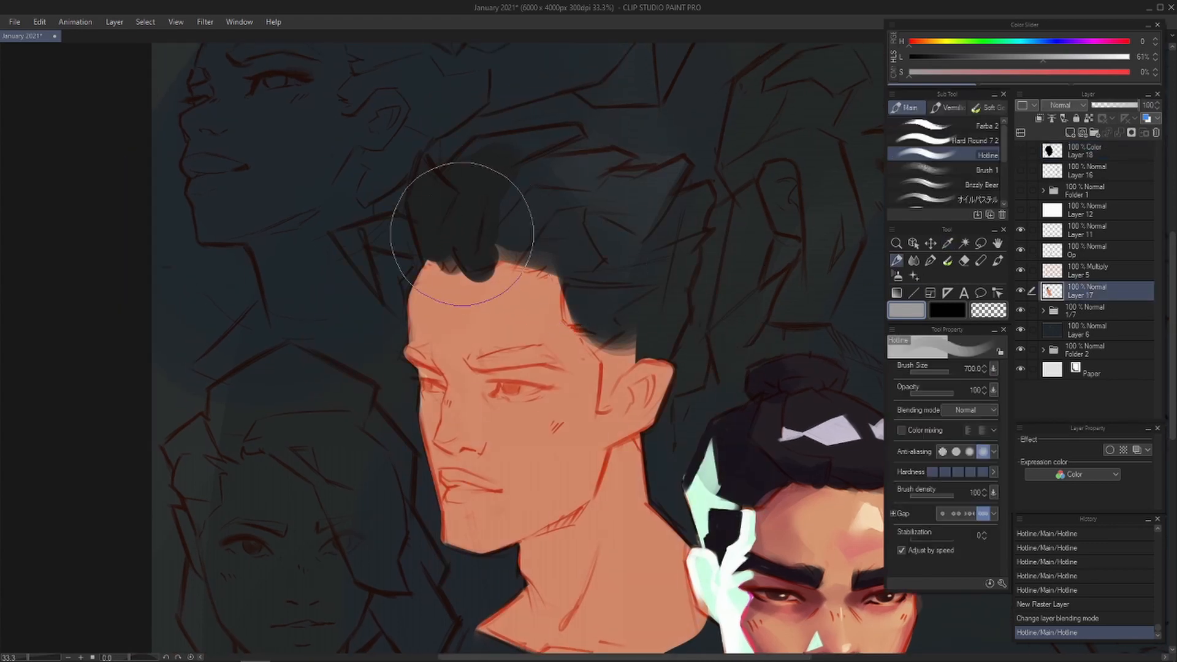
alt+click(499, 295)
key([)
key([)
key([)
key([)
key([)
key([)
key([)
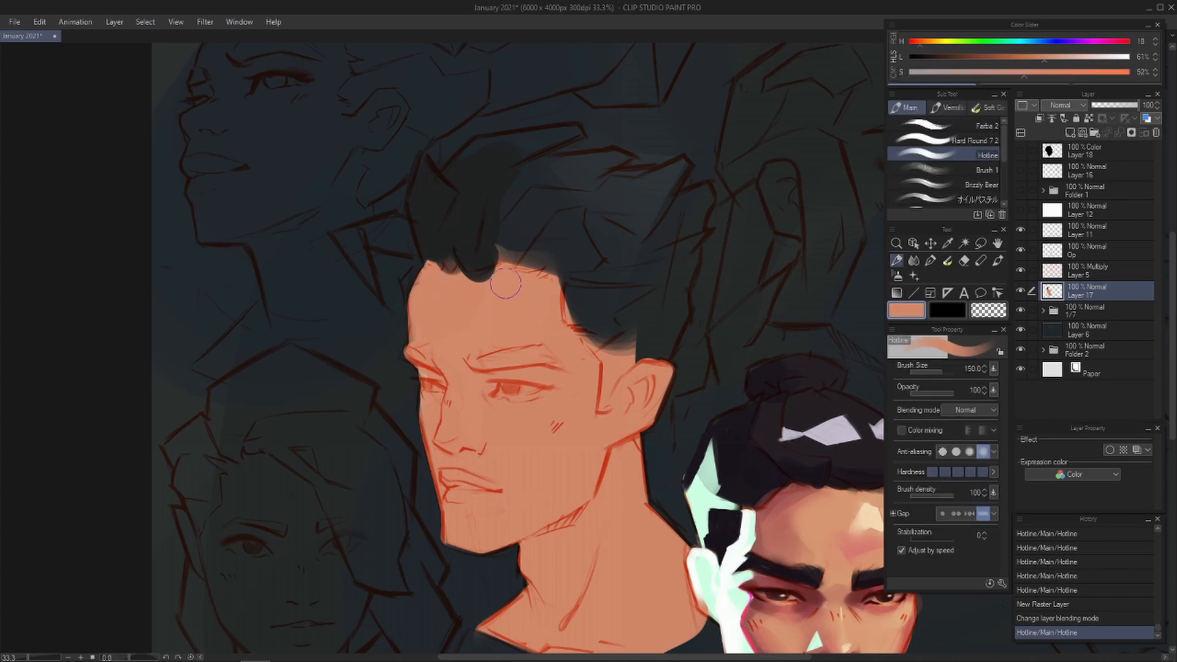
drag(508, 280, 482, 286)
mouse_move(491, 282)
mouse_down()
mouse_move(465, 294)
mouse_move(473, 284)
mouse_move(428, 255)
mouse_up()
- Sample the dark hair colour and refine the hairline above the forehead, reducing the brush to size 80
alt+click(467, 233)
key([)
key([)
key([)
key([)
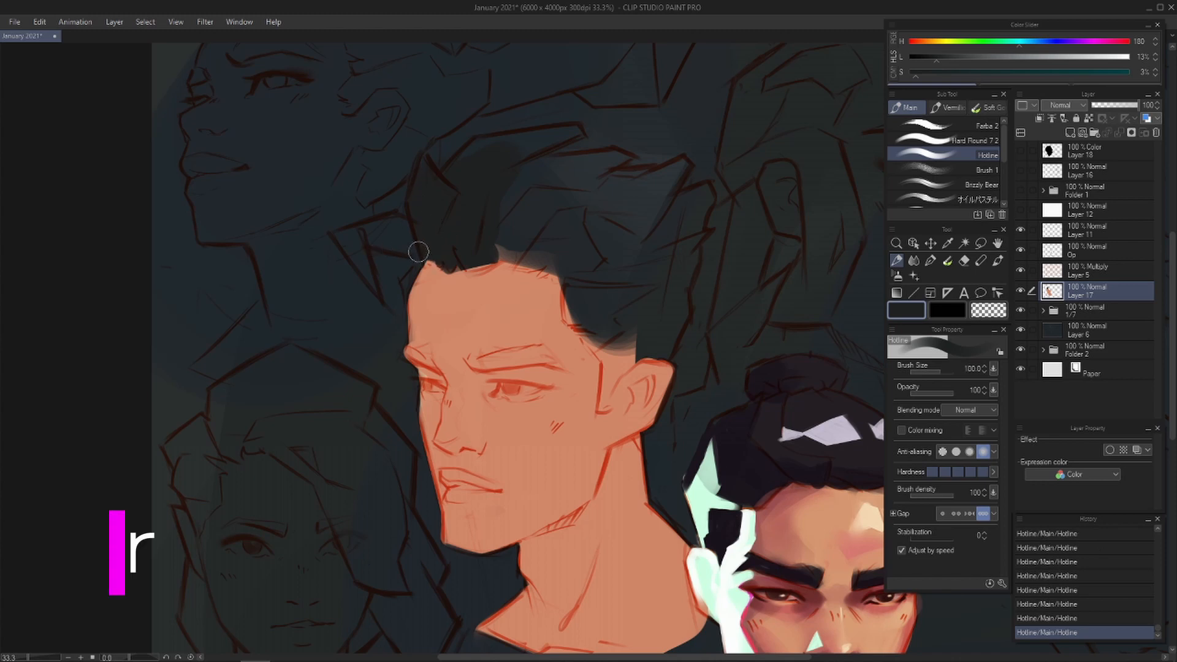
key(])
key(])
key(])
key(])
key(])
key(])
key(bracketleft)
key(bracketleft)
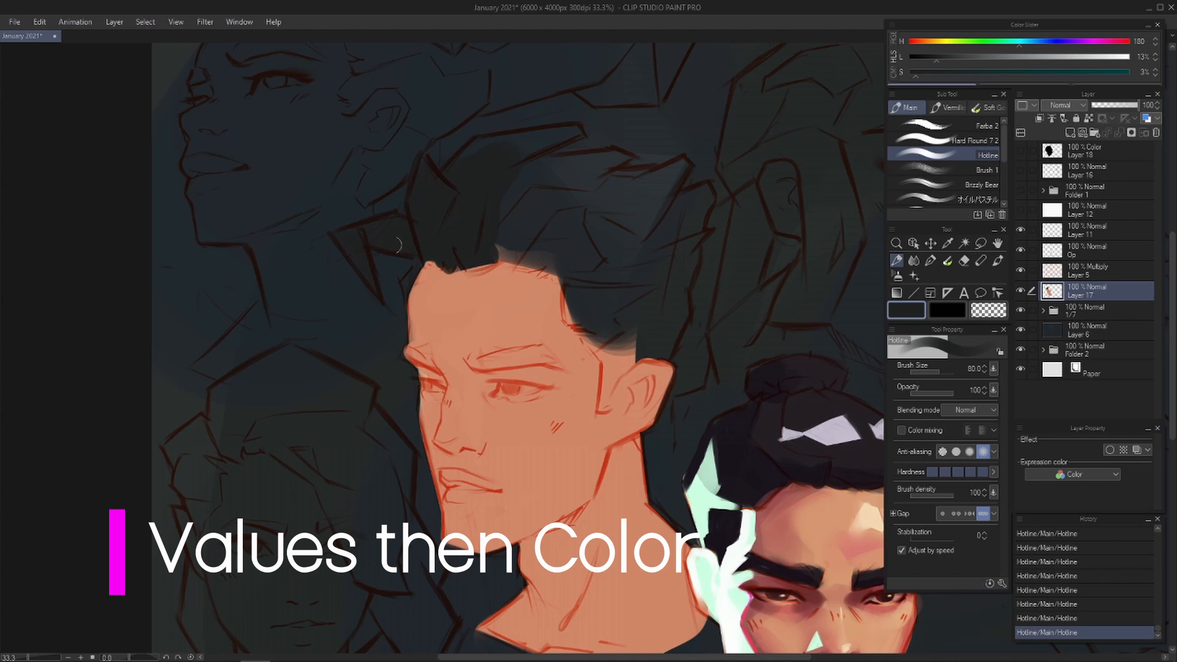
- Fill the rest of the hair across the crown and side with the dark colour and paint the sideburn at brush size 125
drag(523, 261, 534, 292)
key(bracketright)
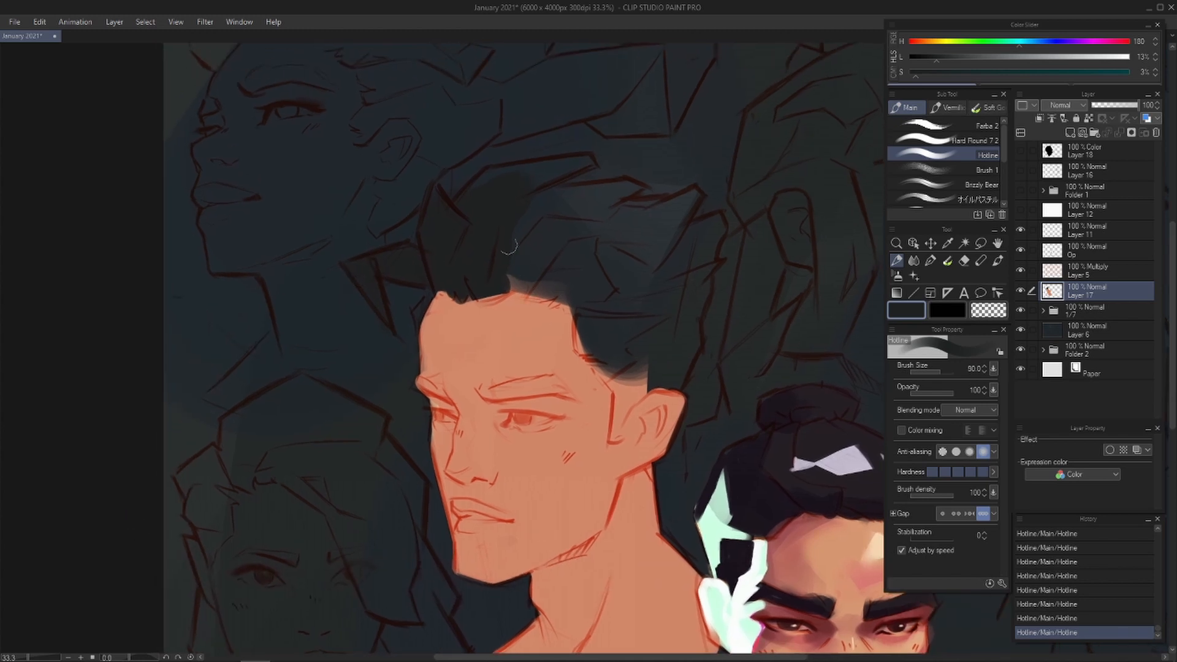
key(bracketright)
key(bracketright)
mouse_move(512, 215)
mouse_down()
mouse_move(614, 194)
mouse_move(503, 204)
mouse_move(519, 270)
mouse_up()
key(bracketright)
key(bracketright)
key(bracketright)
mouse_move(559, 272)
mouse_down()
mouse_move(591, 265)
mouse_move(552, 251)
mouse_move(610, 265)
mouse_move(650, 216)
mouse_move(604, 237)
mouse_move(691, 216)
mouse_move(608, 297)
mouse_move(674, 222)
mouse_move(635, 273)
mouse_move(560, 279)
mouse_move(600, 301)
mouse_move(581, 281)
mouse_move(568, 321)
mouse_move(586, 288)
mouse_move(586, 355)
mouse_up()
key(bracketleft)
key(bracketleft)
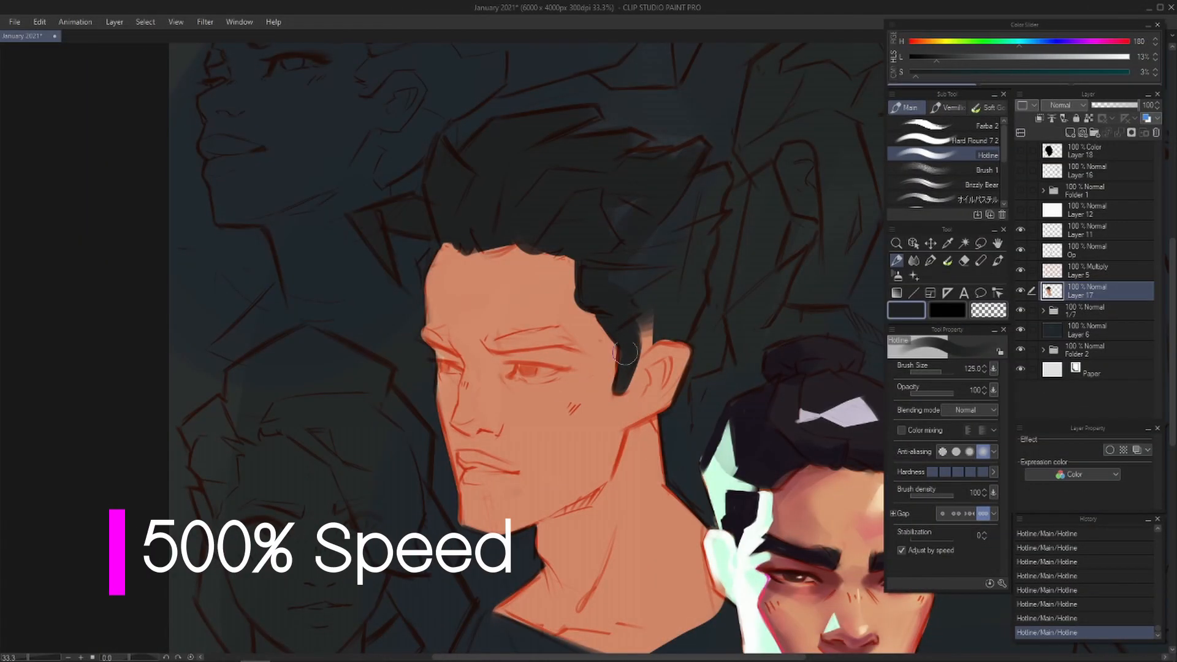
mouse_move(635, 368)
mouse_down()
mouse_move(654, 346)
mouse_move(648, 316)
mouse_move(682, 300)
mouse_up()
key(bracketright)
key(bracketright)
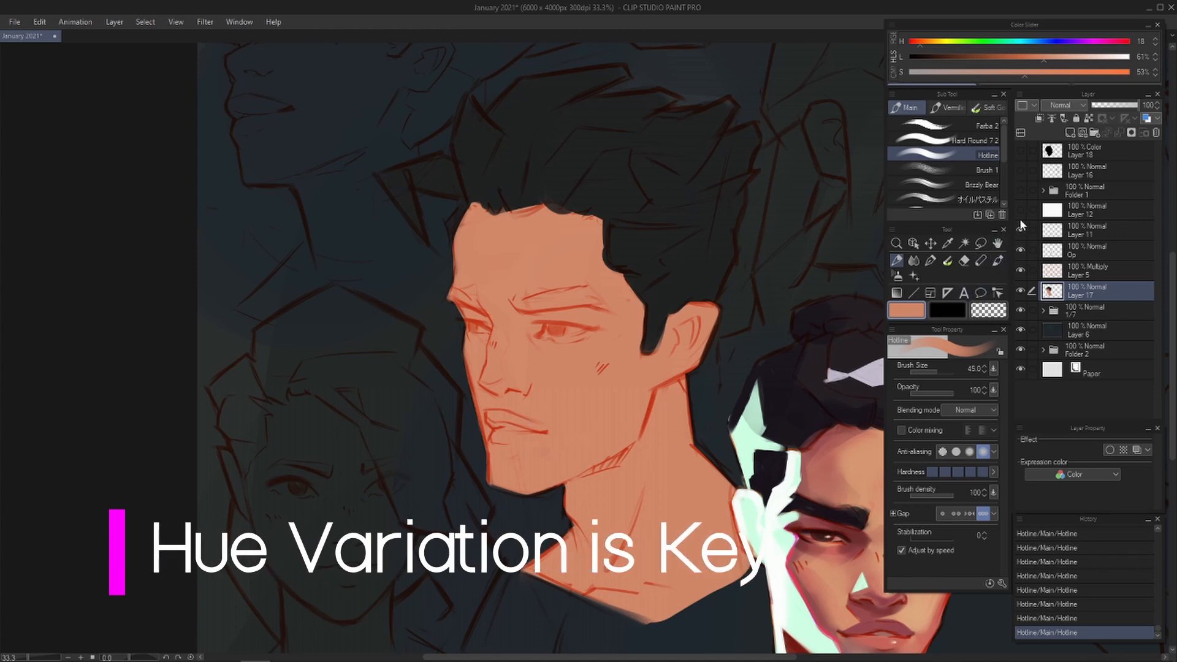
- Examine the skin hue variation on the finished portrait by sampling its forehead, nose, cheeks and mouth area
drag(803, 560, 574, 357)
scroll(575, 357, up, 2)
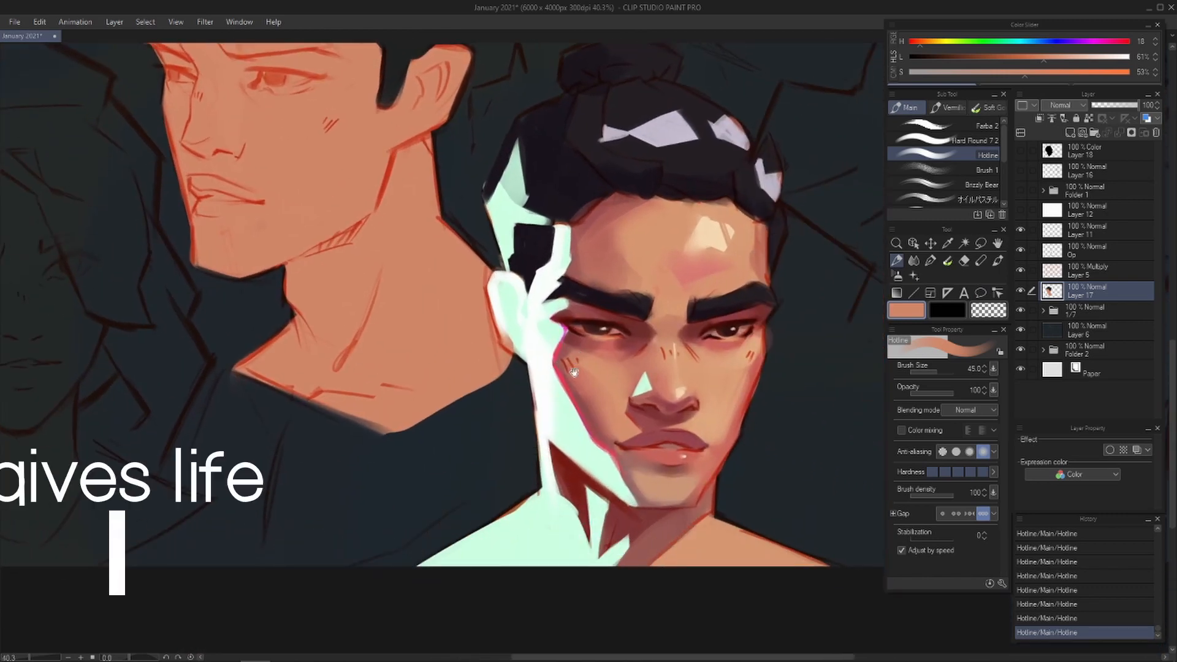
drag(685, 286, 665, 291)
alt+click(679, 276)
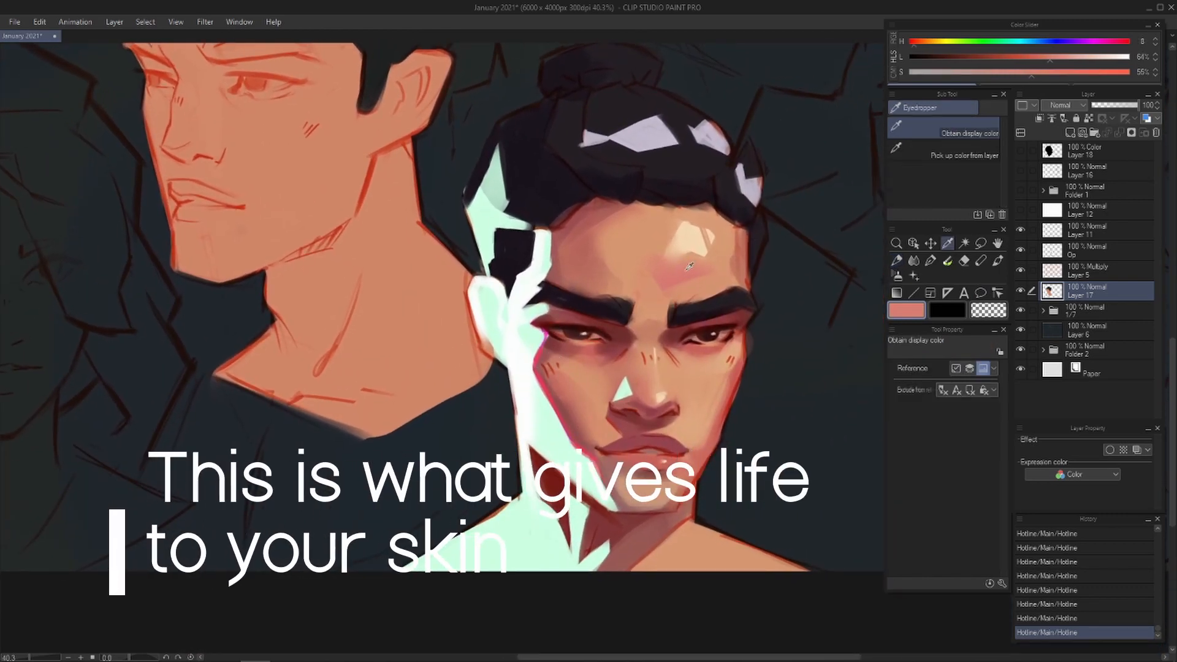
drag(651, 374, 667, 343)
alt+click(662, 346)
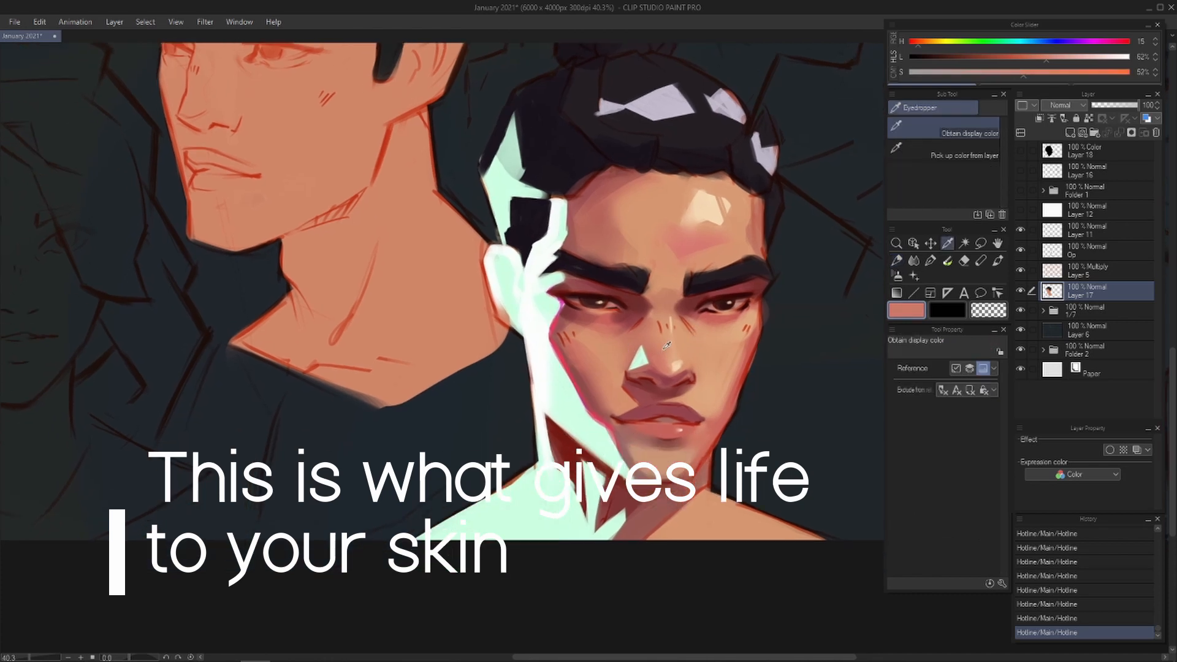
alt+click(645, 372)
alt+click(748, 392)
alt+click(717, 347)
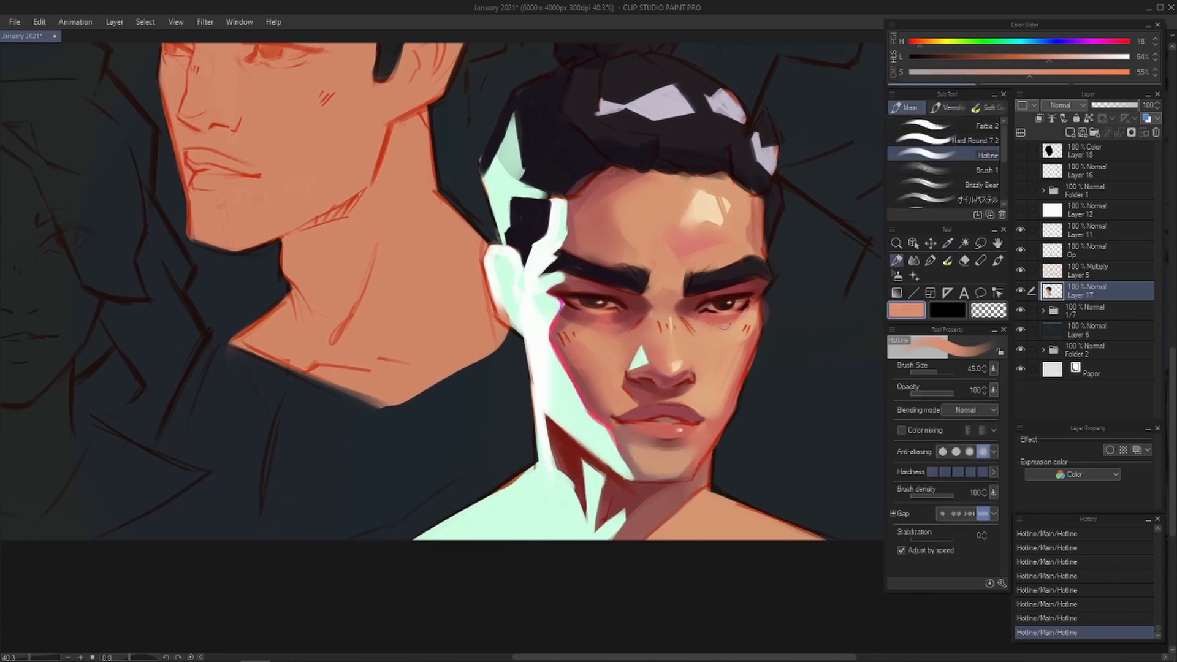
drag(718, 347, 725, 307)
alt+click(647, 399)
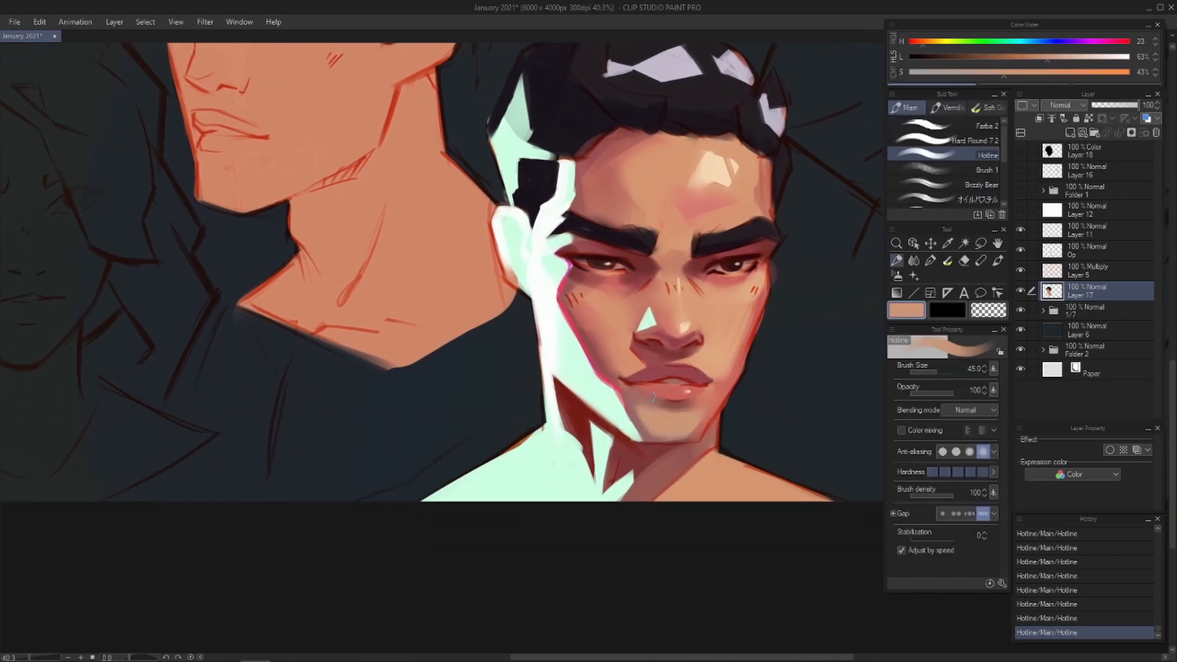
- Lock the transparent pixels of Layer 17, which holds the middle head's base colours
mouse_move(597, 348)
mouse_down()
mouse_move(634, 474)
mouse_move(746, 494)
mouse_up()
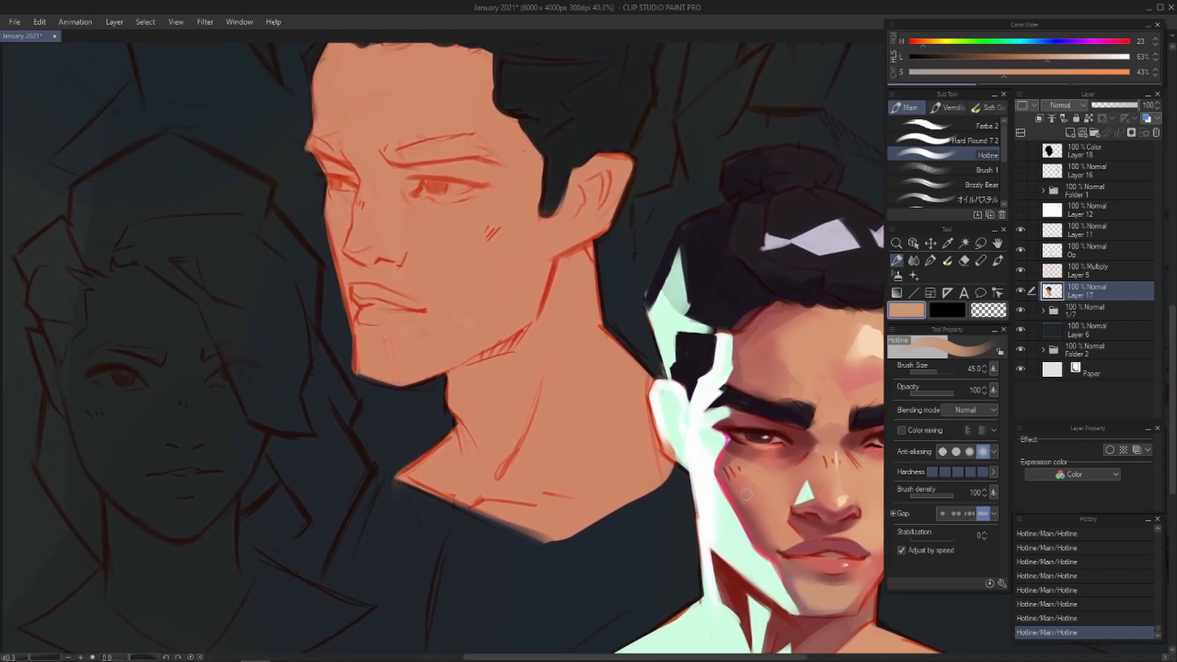
drag(462, 528, 545, 650)
scroll(541, 503, up, 2)
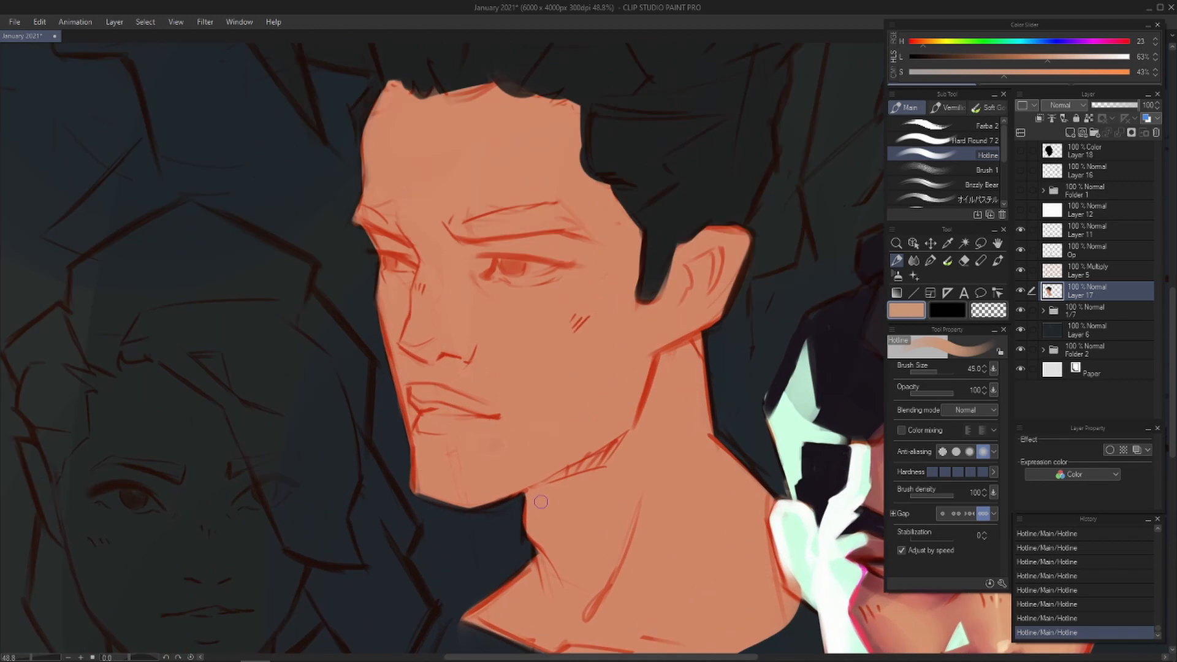
drag(669, 395, 619, 423)
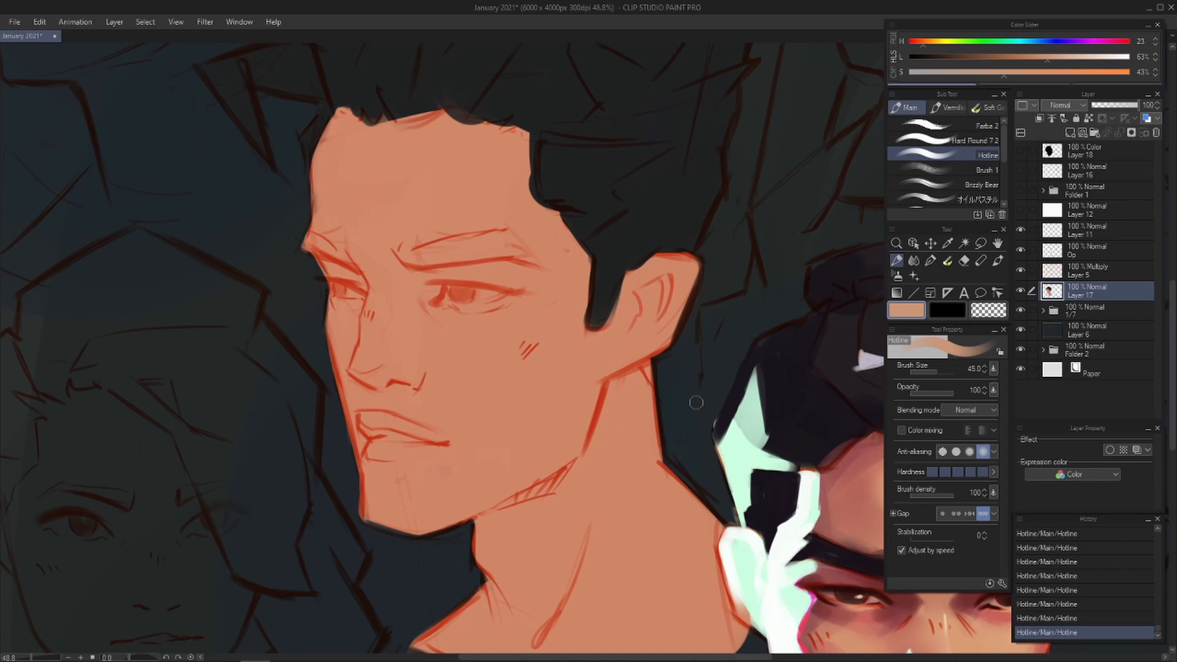
drag(660, 335, 728, 346)
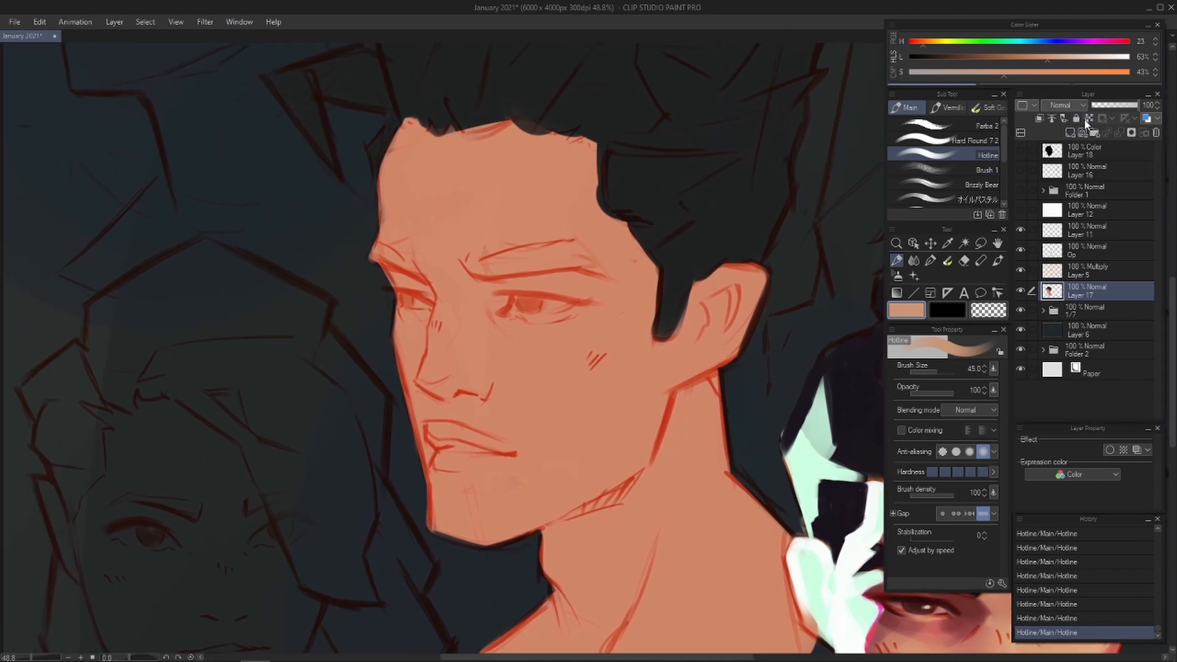
click(1087, 118)
drag(661, 398, 702, 390)
key(i)
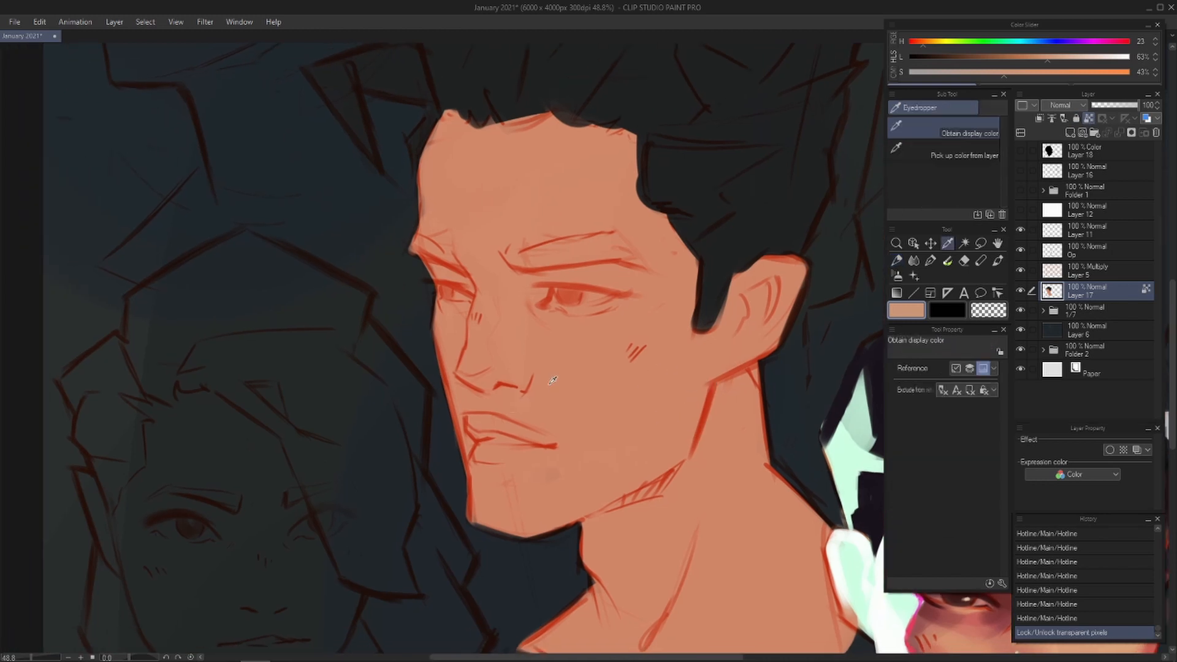
key(p)
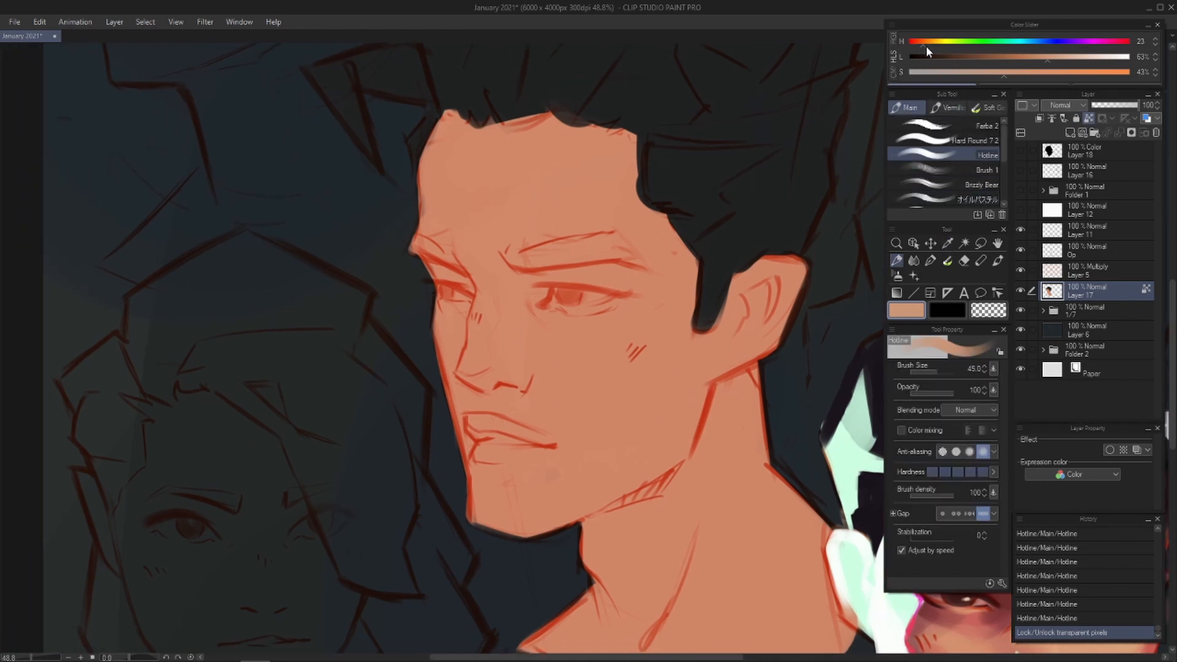
- Shift the skin colour to hue 12 and saturation 54%, and test it beside the nose at brush size 250
drag(923, 48, 919, 47)
drag(1011, 73, 1030, 73)
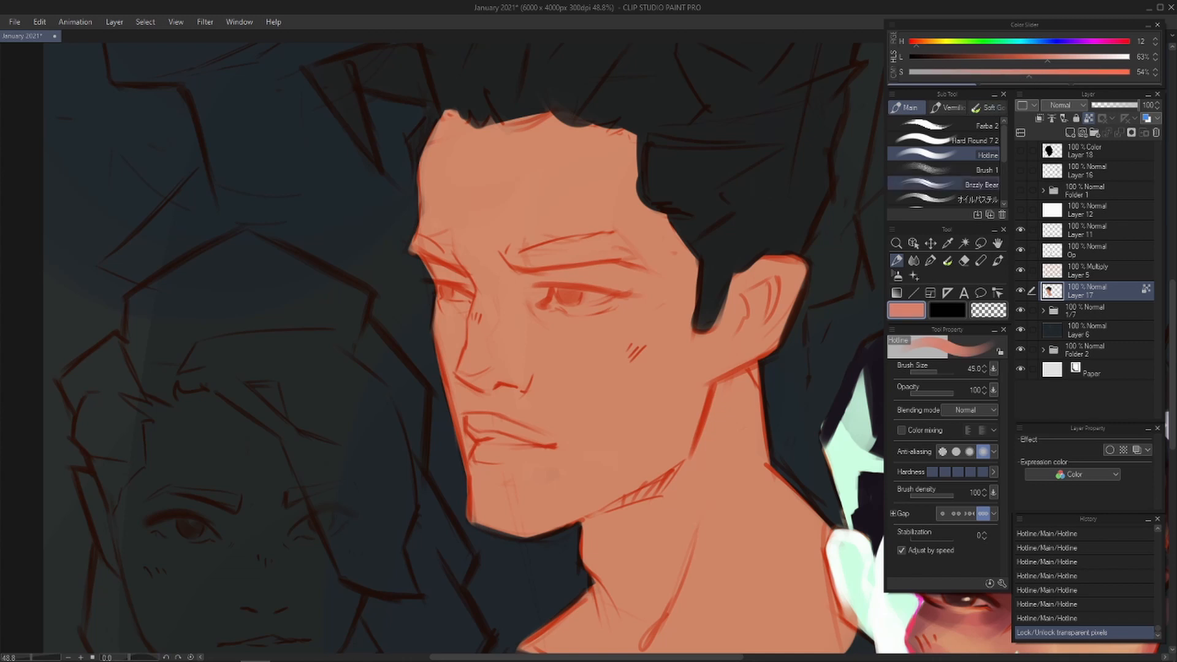
key(bracketright)
key(bracketright)
drag(476, 337, 473, 341)
key(ctrl+z)
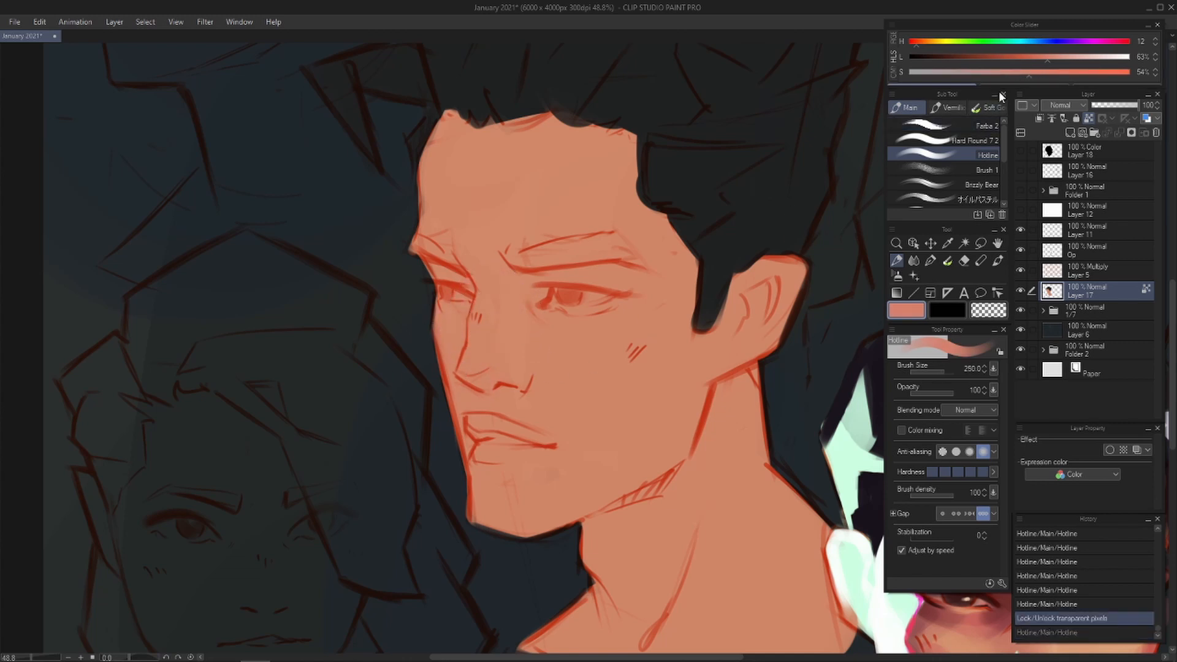
- Darken the colour to luminosity 59% and paint a red band across the nose, eyes and cheeks at brush size 300
drag(1045, 58, 1039, 57)
mouse_move(485, 305)
mouse_down()
mouse_move(466, 362)
mouse_move(481, 320)
mouse_move(429, 348)
mouse_up()
key(ctrl+z)
key(ctrl+z)
key(bracketright)
mouse_move(468, 312)
mouse_down()
mouse_move(461, 350)
mouse_move(489, 341)
mouse_up()
drag(534, 319, 521, 361)
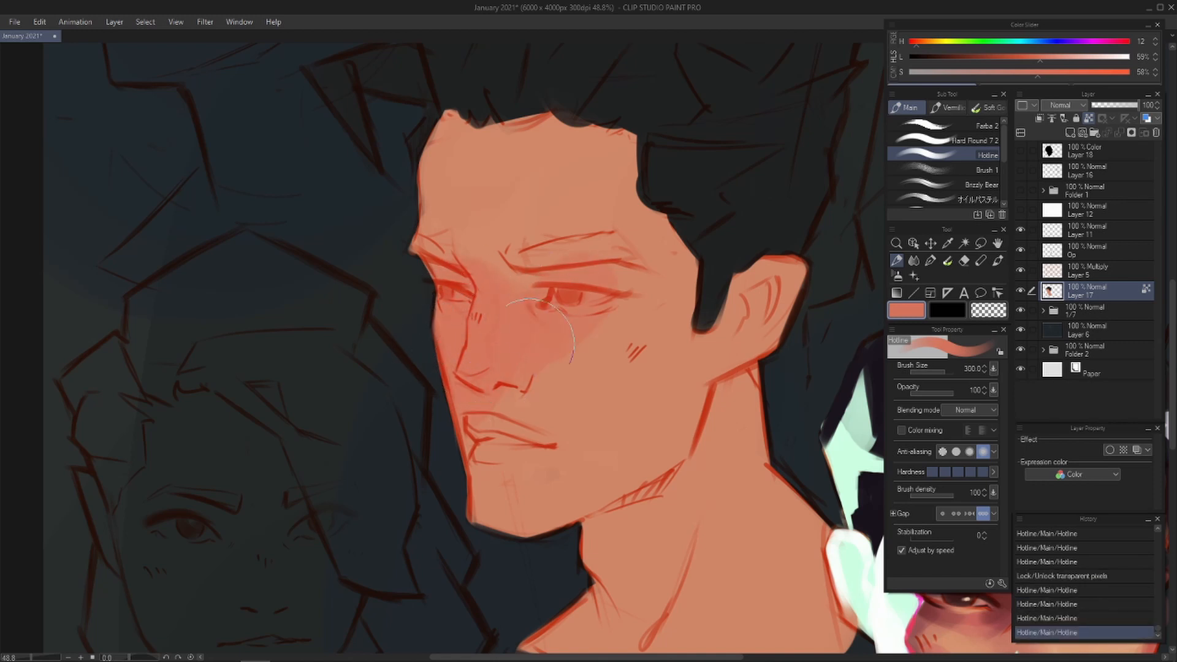
drag(570, 319, 545, 373)
drag(628, 300, 573, 374)
mouse_move(531, 291)
mouse_down()
mouse_move(490, 274)
mouse_move(429, 303)
mouse_move(484, 275)
mouse_up()
- Try to rework the lower edge of the red band around the mouth and cheek with sampled orange and red
alt+click(607, 448)
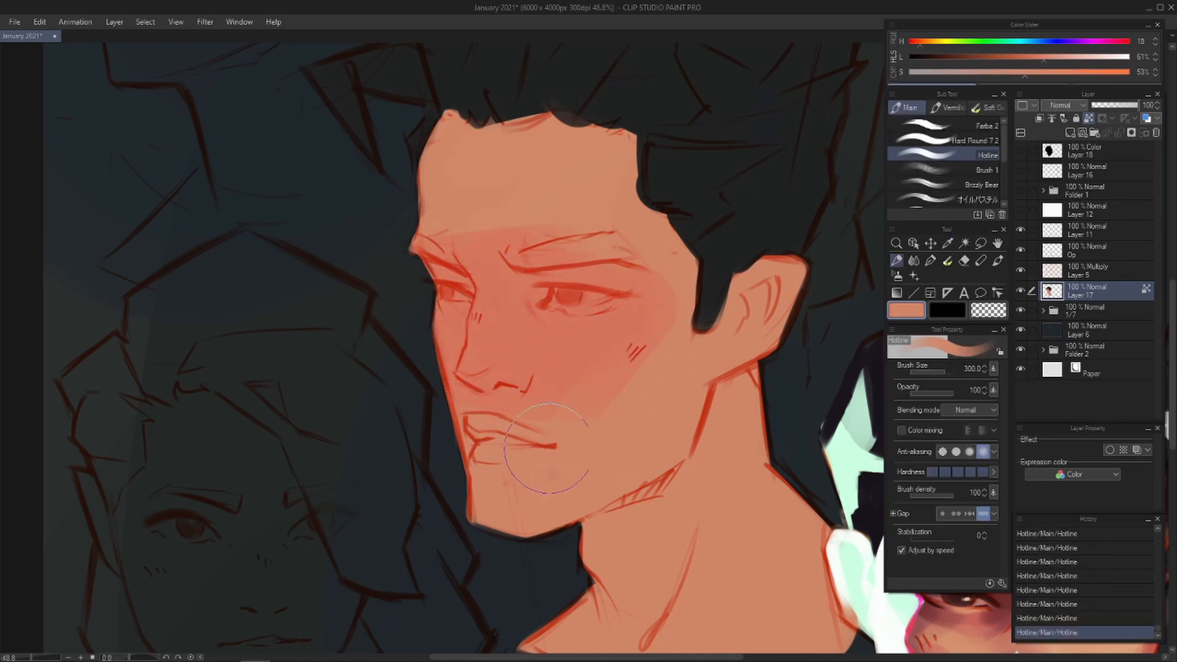
drag(470, 423, 576, 447)
alt+click(580, 353)
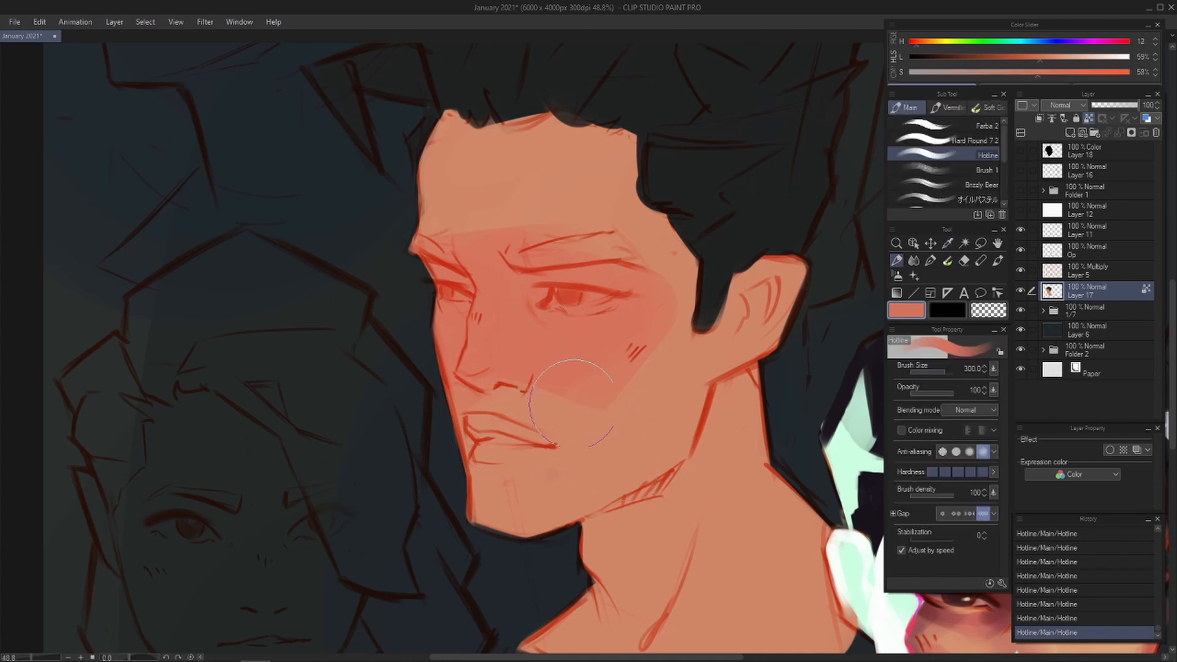
key(ctrl+z)
drag(551, 327, 416, 371)
key(ctrl+z)
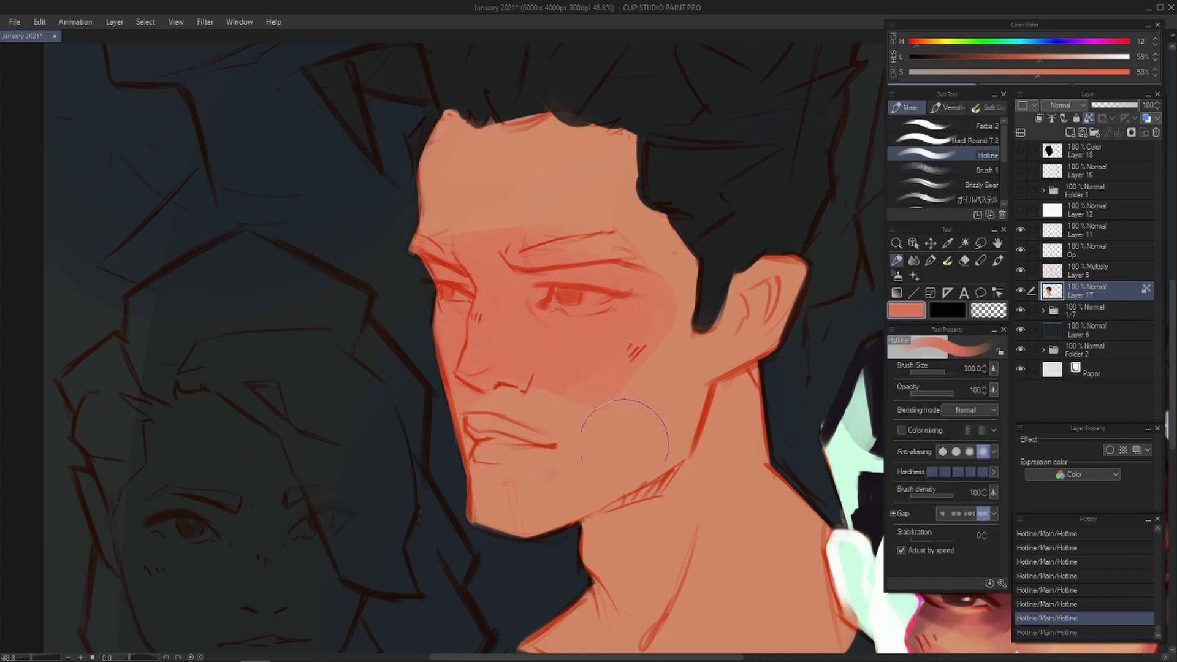
- Change the blending mode of the line-art Layer 5 from Multiply to Normal
click(1109, 264)
click(1075, 108)
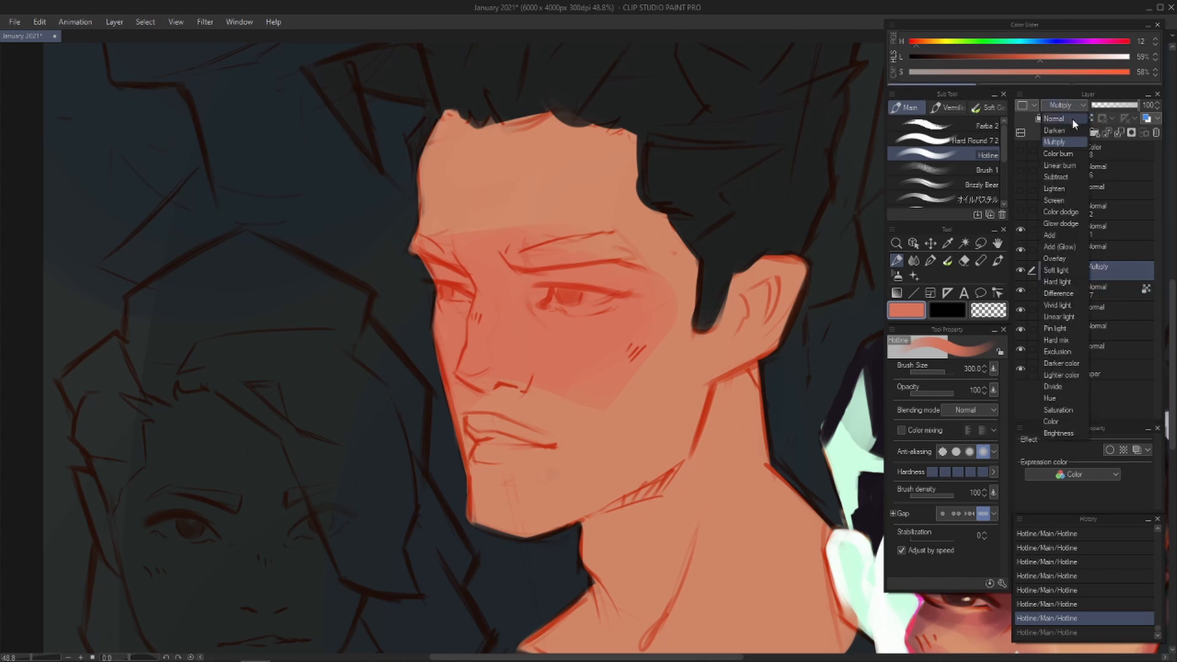
click(1069, 120)
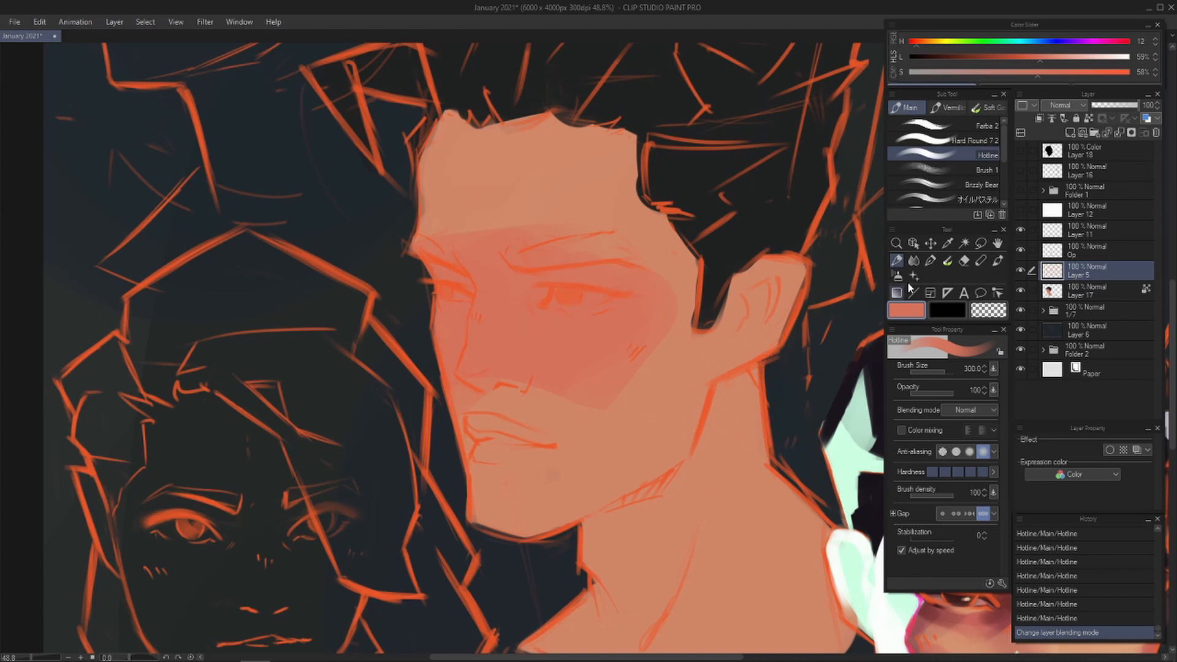
- Set the line-art Layer 5 back to Multiply and make Layer 17 the active layer
click(1073, 108)
click(1072, 141)
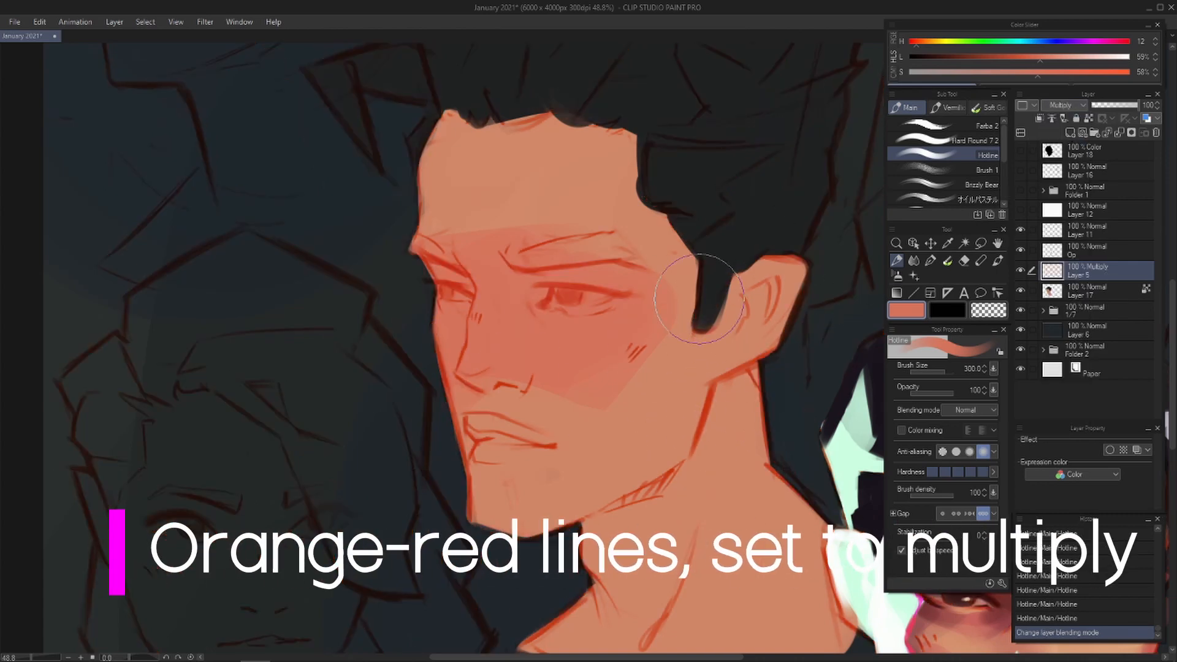
click(1095, 290)
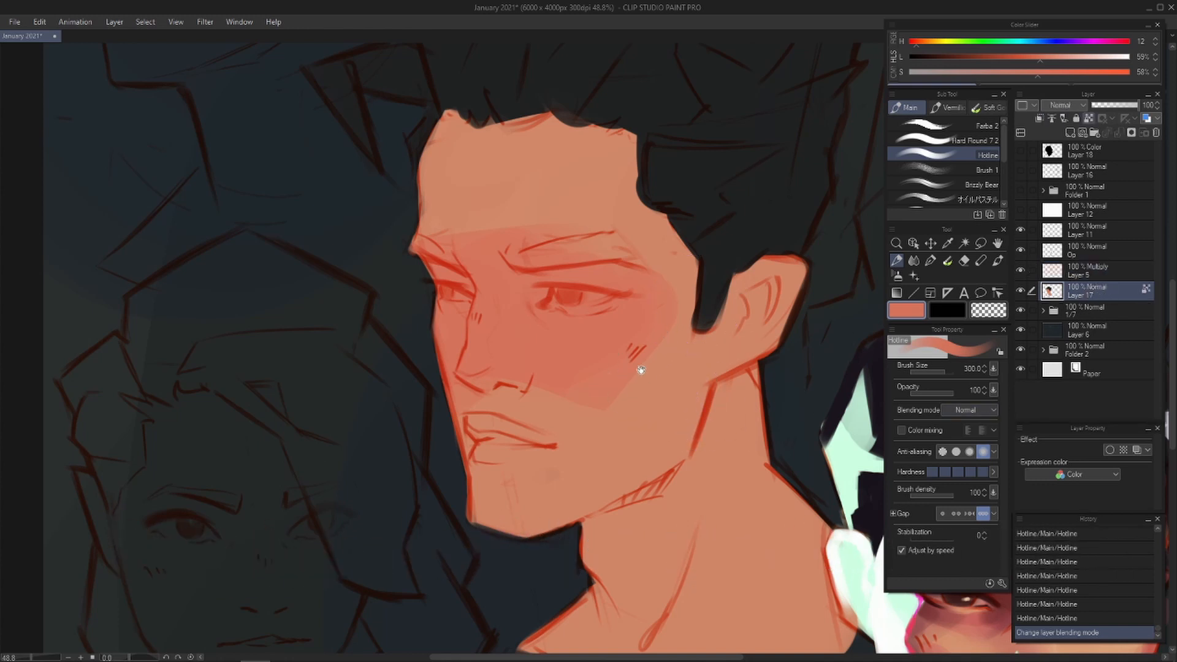
- Paint orange skin colour sampled from the face over the red band beside and across the nose bridge
drag(641, 370, 670, 399)
alt+click(568, 368)
drag(506, 354, 526, 361)
alt+click(575, 431)
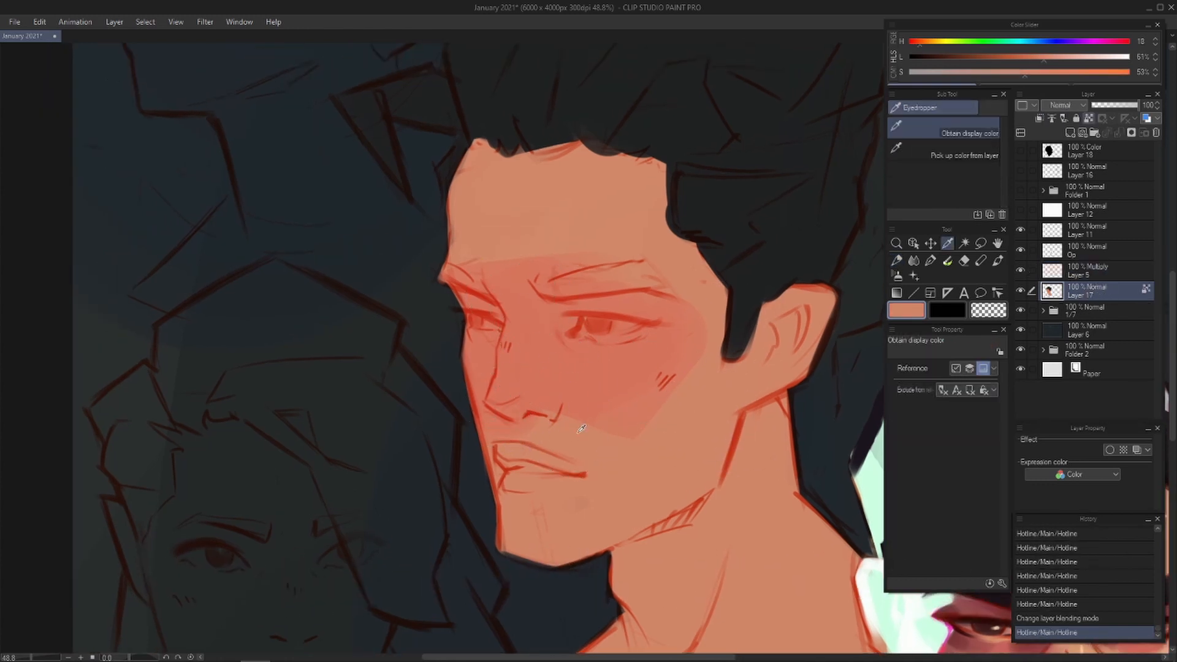
drag(579, 394, 469, 387)
key(ctrl+z)
alt+click(593, 441)
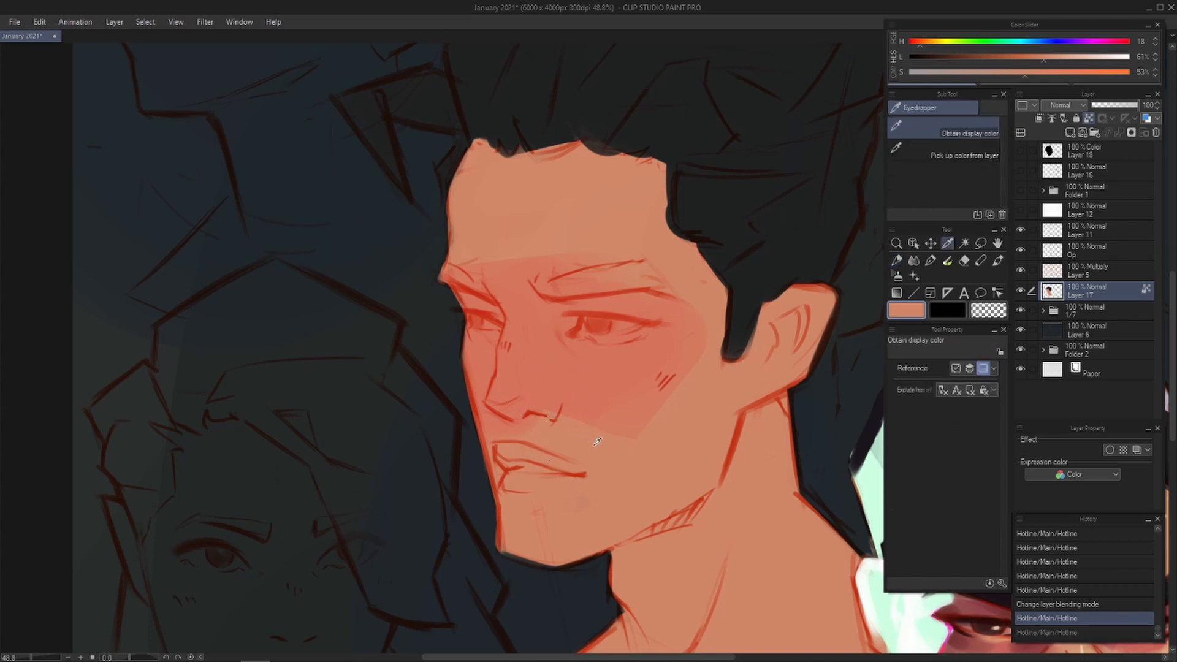
key([)
drag(530, 331, 533, 344)
mouse_move(534, 341)
mouse_down()
mouse_move(532, 329)
mouse_move(530, 343)
mouse_up()
drag(531, 334, 521, 313)
- Rework the nose and mouth area at brush size 200, and extend the red down the cheek at brush size 300
alt+click(588, 366)
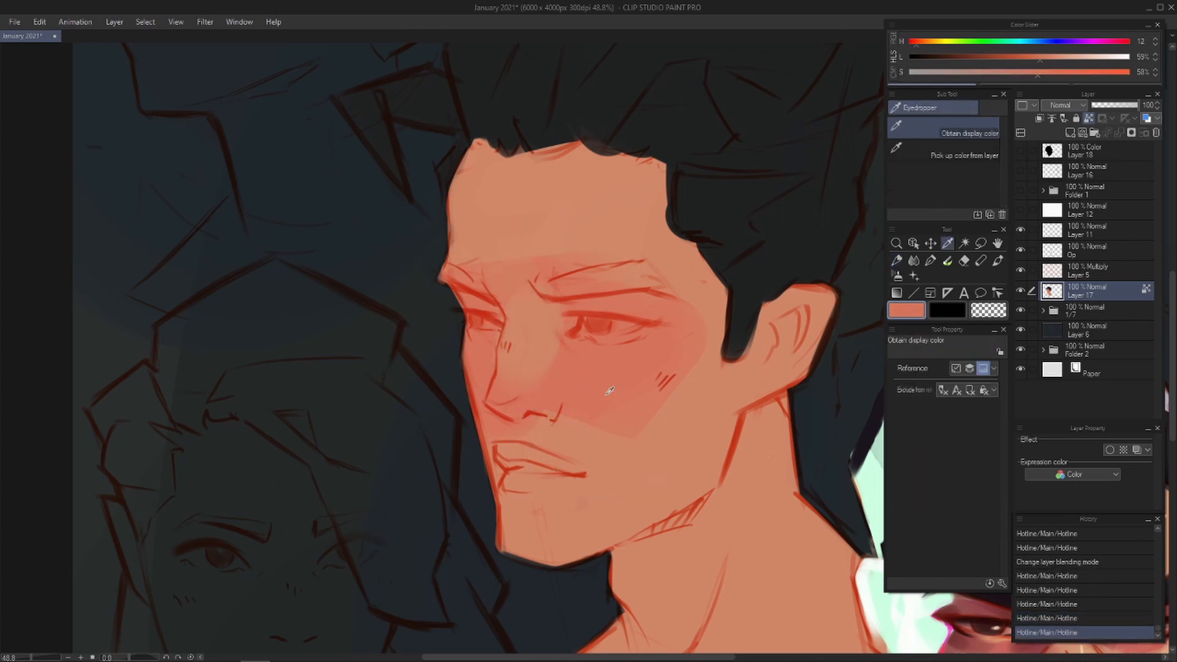
key([)
mouse_move(569, 359)
mouse_down()
mouse_move(537, 396)
mouse_move(576, 418)
mouse_move(508, 427)
mouse_move(480, 353)
mouse_up()
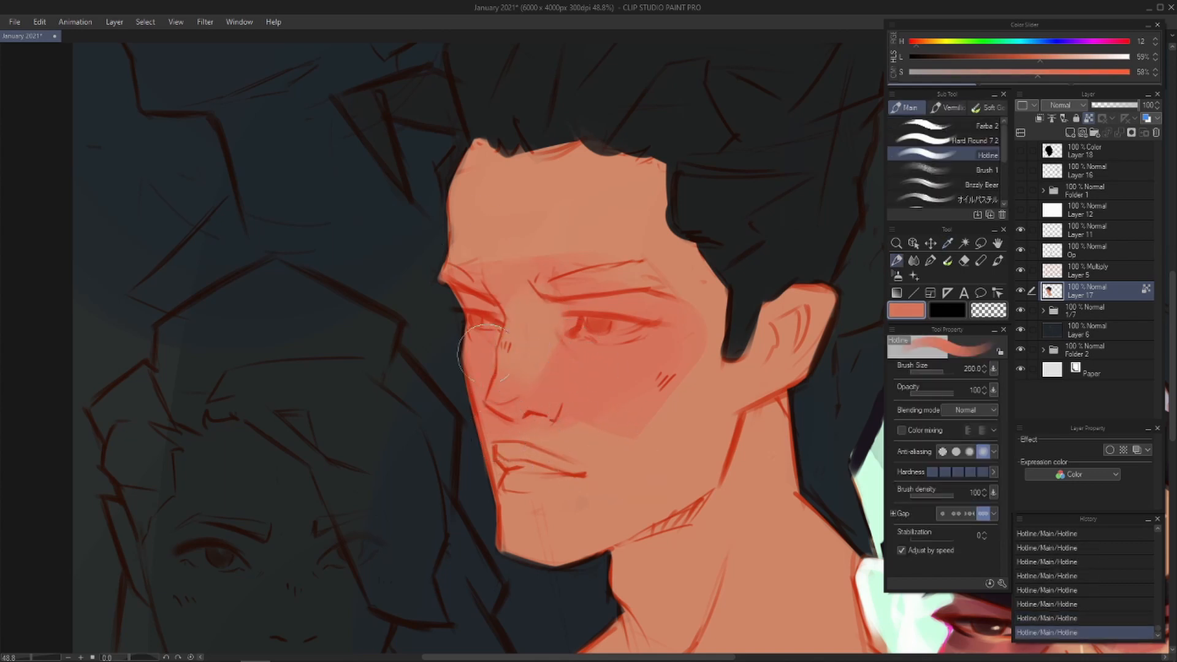
alt+click(589, 467)
drag(579, 458, 497, 446)
alt+click(632, 378)
drag(627, 432, 638, 438)
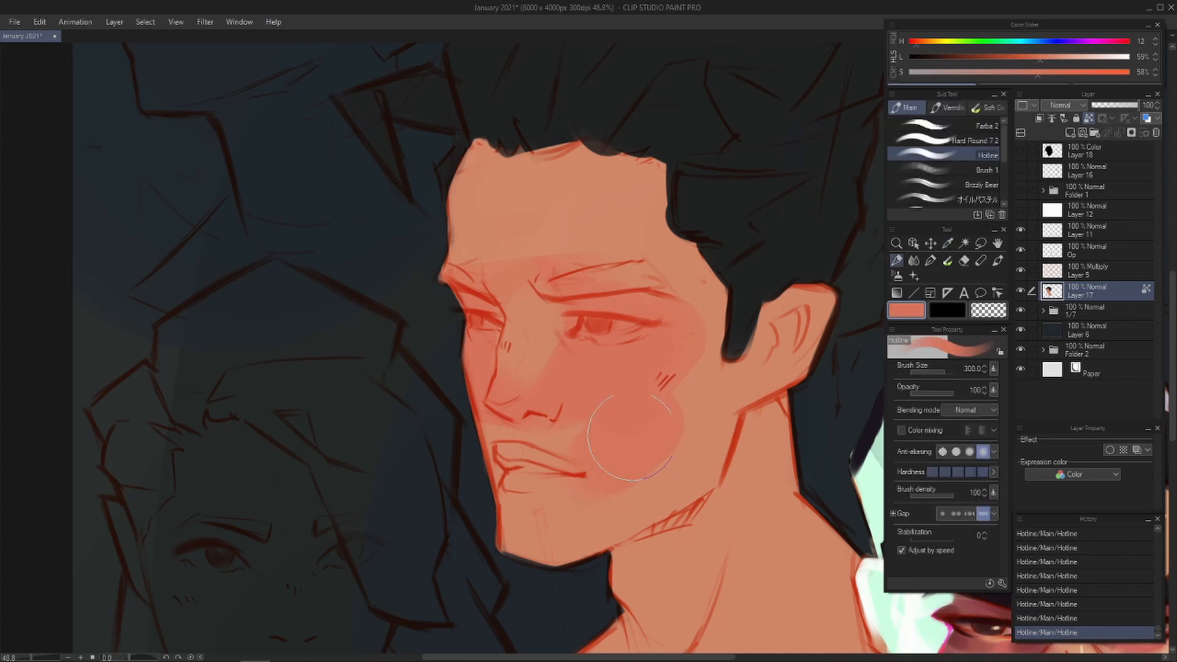
- Lighten the skin beside the nose with sampled orange, and tint the ear with sampled red at brush size 250
alt+click(543, 339)
drag(544, 362, 561, 351)
key(ctrl+z)
alt+click(619, 368)
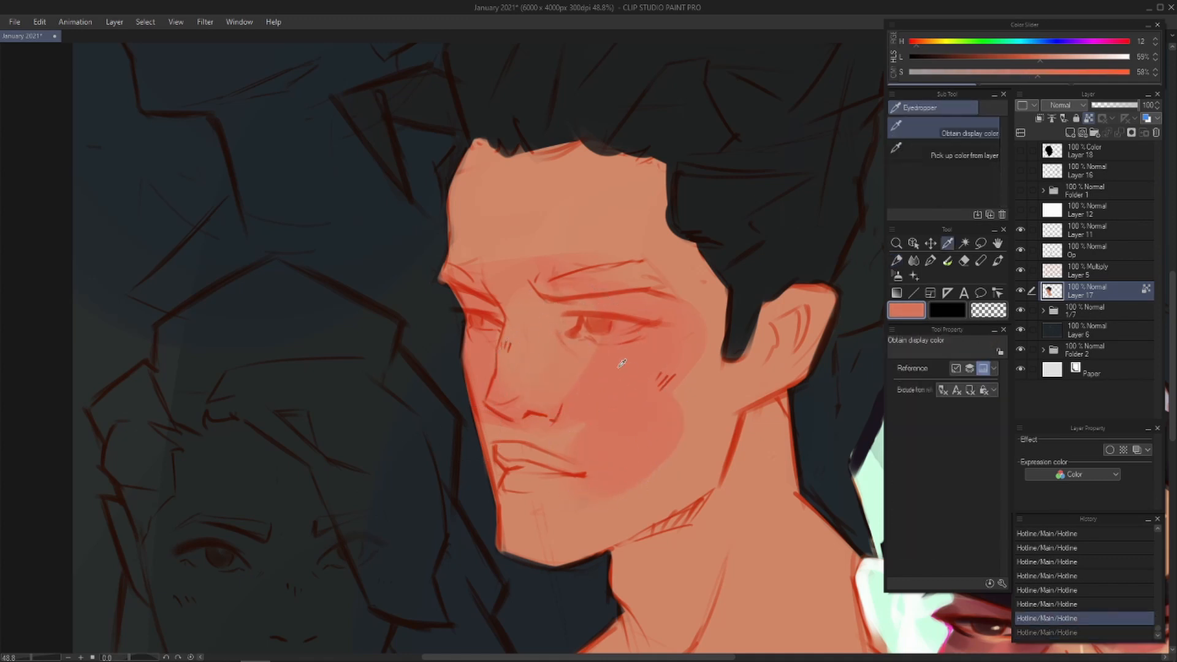
drag(595, 297, 461, 311)
drag(808, 296, 756, 367)
key(ctrl+z)
key(ctrl+z)
key(bracketleft)
drag(811, 319, 777, 364)
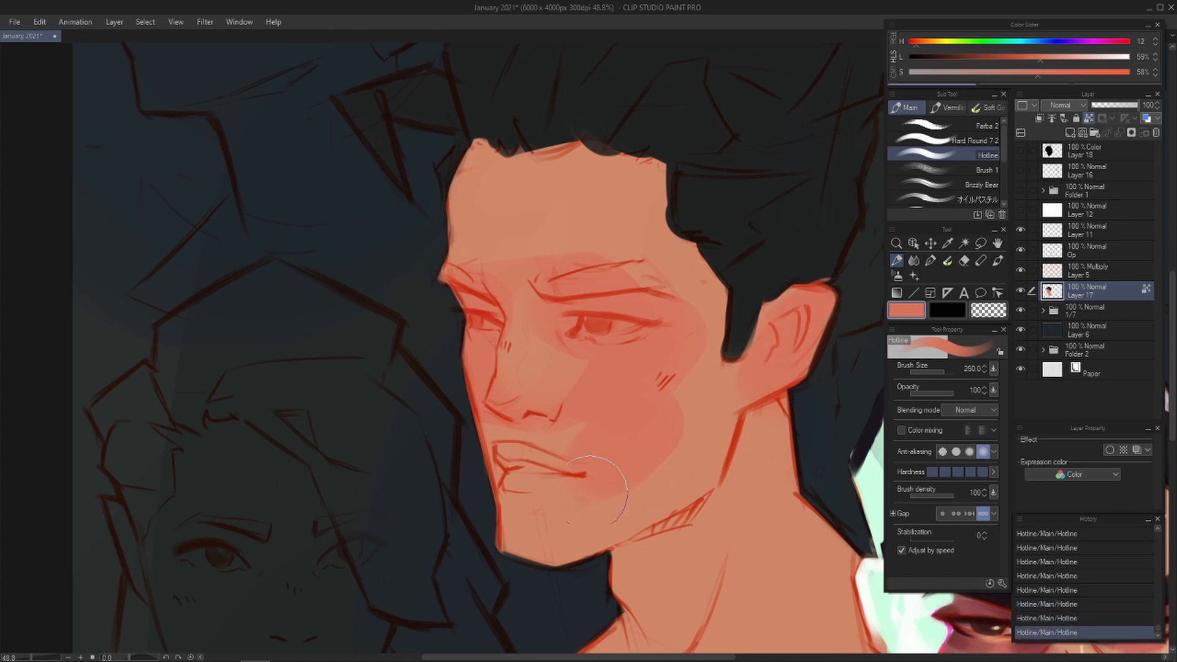
- Trim the lower edge of the red cheek patch with sampled orange, and tint the lips red with a smaller brush
alt+click(594, 508)
mouse_move(593, 484)
mouse_down()
mouse_move(636, 452)
mouse_move(659, 475)
mouse_up()
alt+click(620, 412)
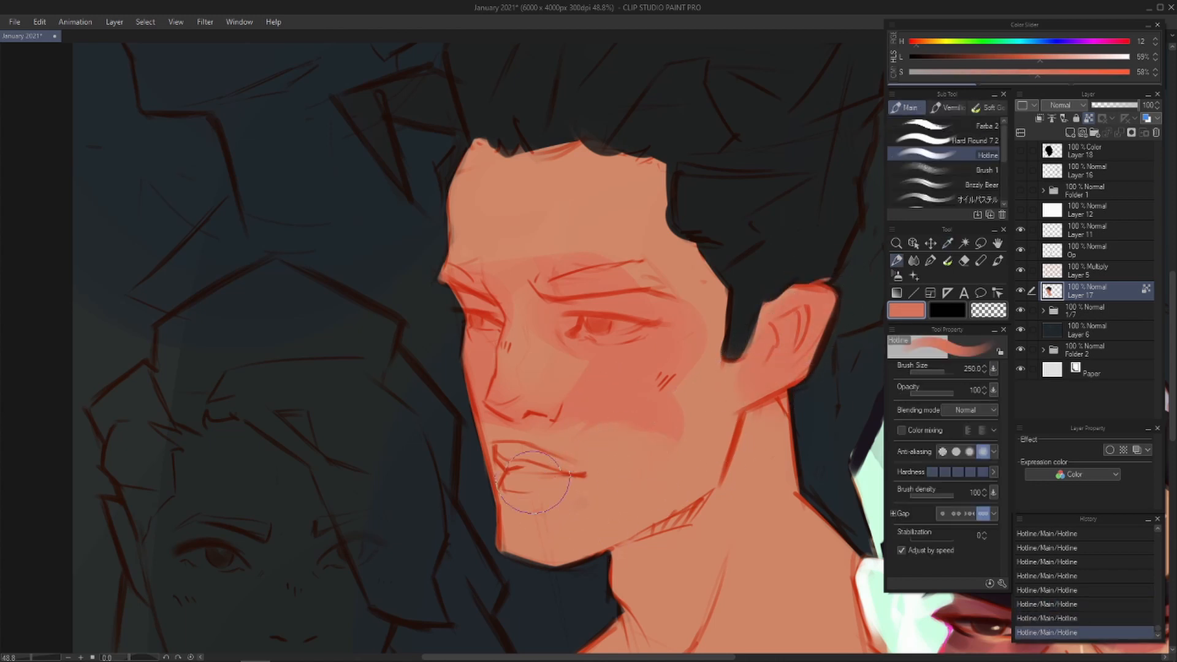
key(bracketleft)
key(bracketleft)
drag(525, 458, 540, 465)
- Round off the red cheek patch and separate it from the eye area with orange sampled from the forehead
alt+click(626, 465)
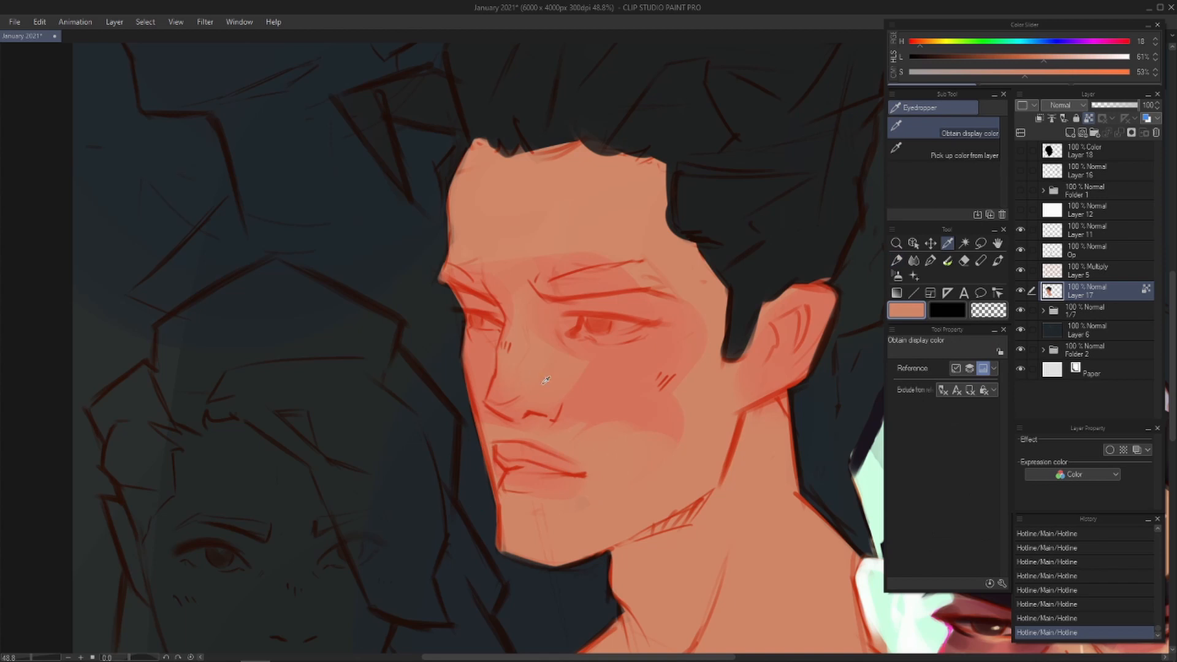
key(alt)
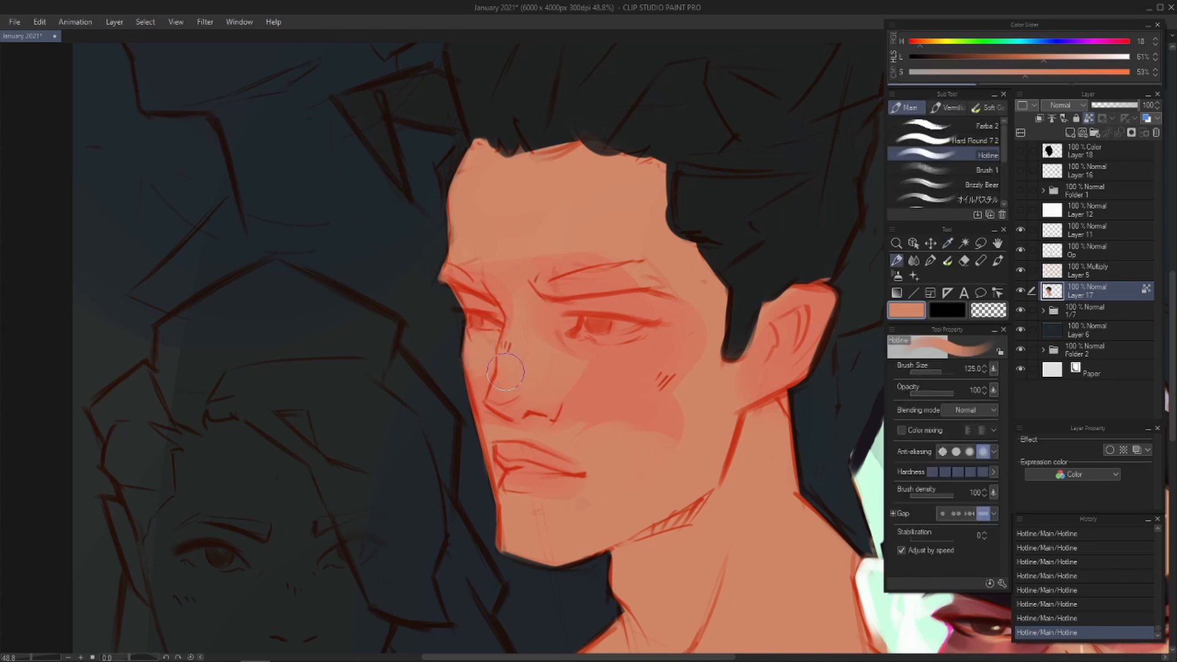
alt+click(642, 402)
drag(662, 417, 643, 451)
alt+click(565, 367)
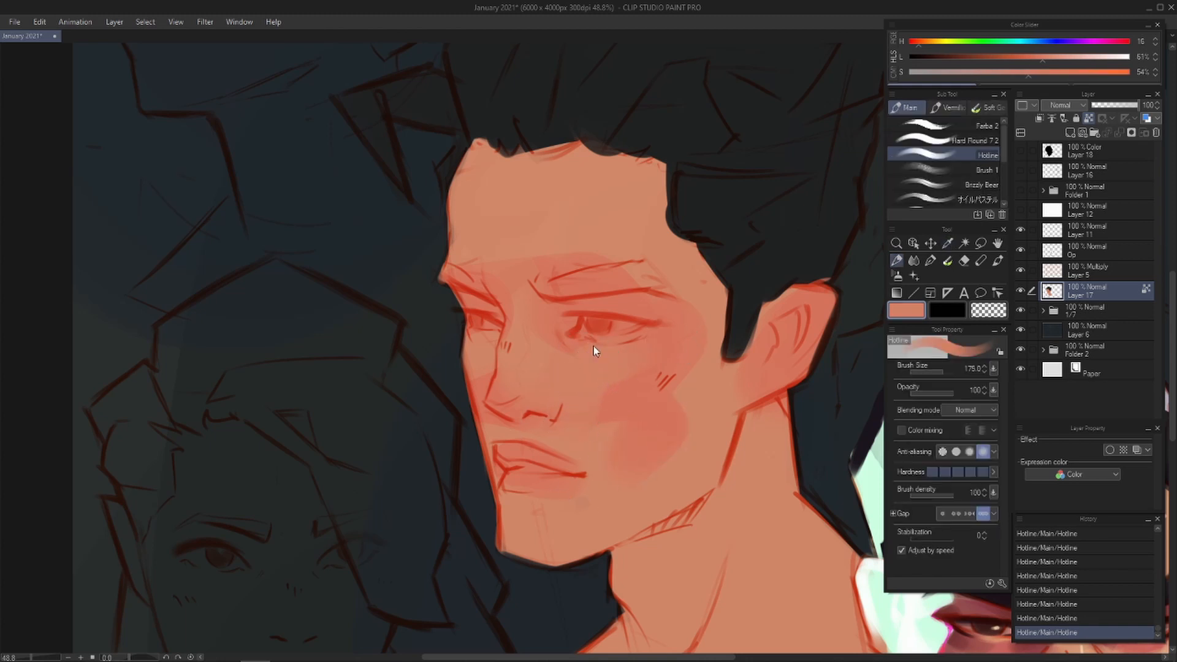
key(ctrl+z)
alt+click(593, 208)
drag(590, 399, 612, 389)
- Tint the skin around the eyes with sampled red at brush size 175
alt+click(624, 311)
alt+click(637, 311)
drag(622, 343, 604, 341)
key(ctrl+z)
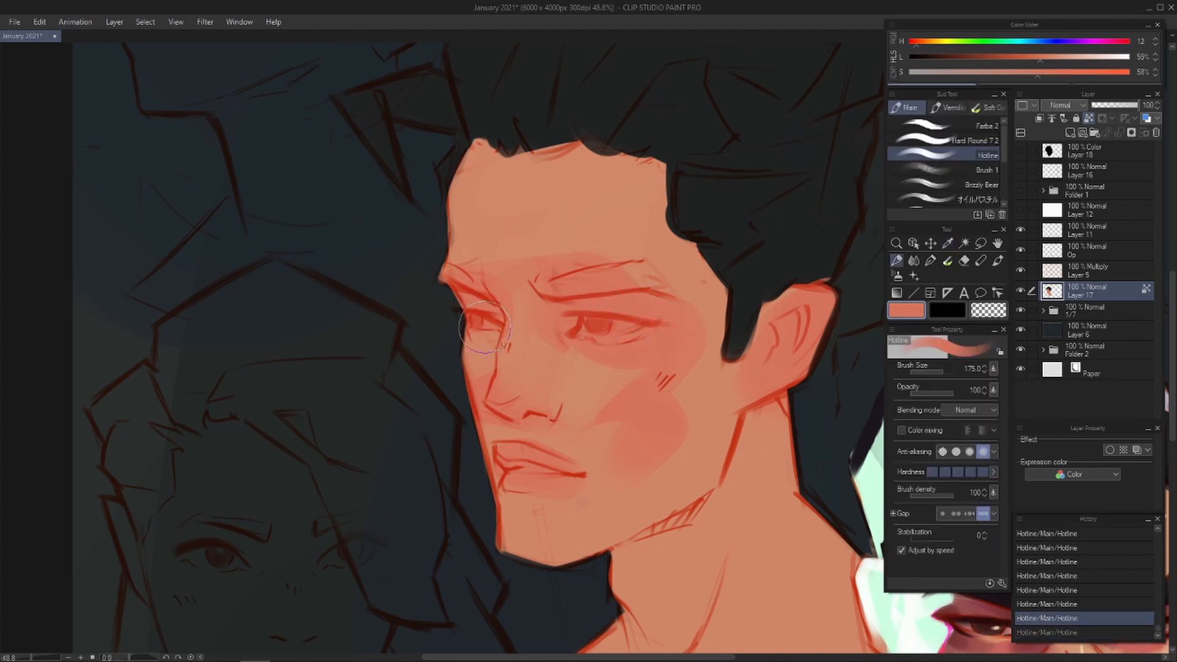
mouse_move(508, 339)
mouse_down()
mouse_move(550, 326)
mouse_move(495, 328)
mouse_up()
key(bracketleft)
- Refine the cheek patch's edge with sampled skin colour, and paint the nose tip red at brush size 150
alt+click(532, 355)
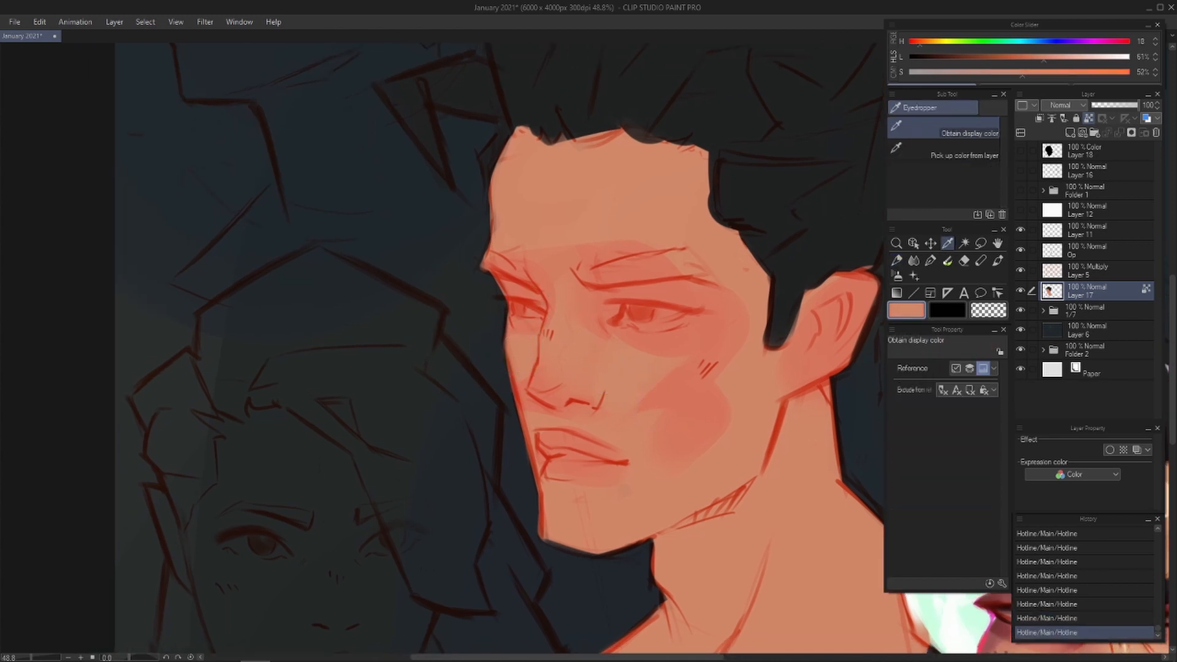
alt+click(594, 397)
alt+click(630, 392)
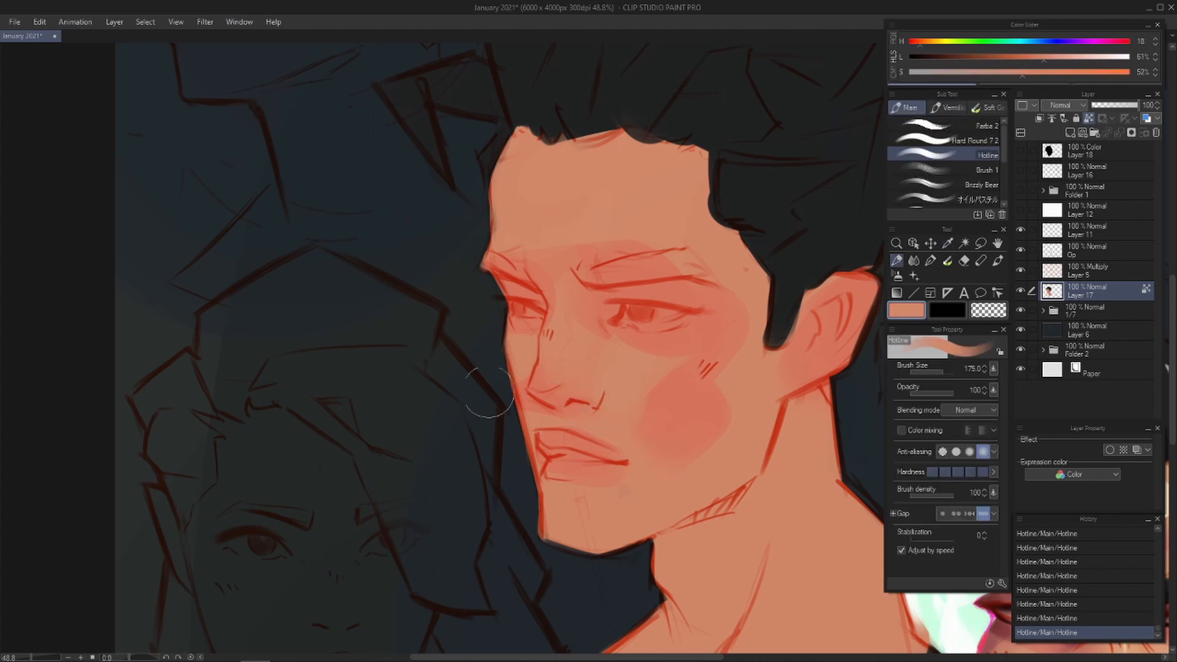
alt+click(540, 344)
alt+click(532, 346)
key([)
drag(607, 431, 596, 422)
alt+click(535, 372)
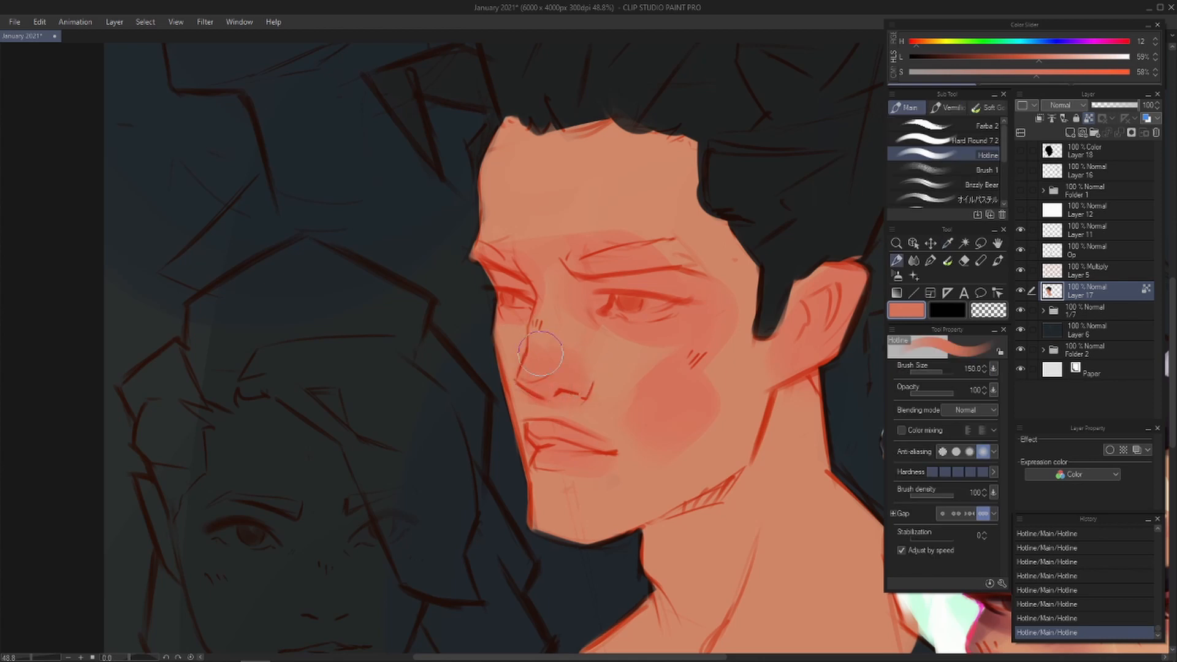
drag(540, 353, 558, 345)
- Blend the red on the nose into the surrounding skin with Texture Blend and check the face mirrored
key(j)
drag(554, 294, 569, 356)
key(b)
key(h)
key(h)
- Set the colour to a near-grey at hue 176 and saturation 2%, and test it on the chin at brush size 350
mouse_move(679, 412)
mouse_down()
mouse_move(731, 406)
mouse_move(703, 404)
mouse_move(751, 377)
mouse_up()
alt+click(744, 375)
drag(692, 414, 698, 428)
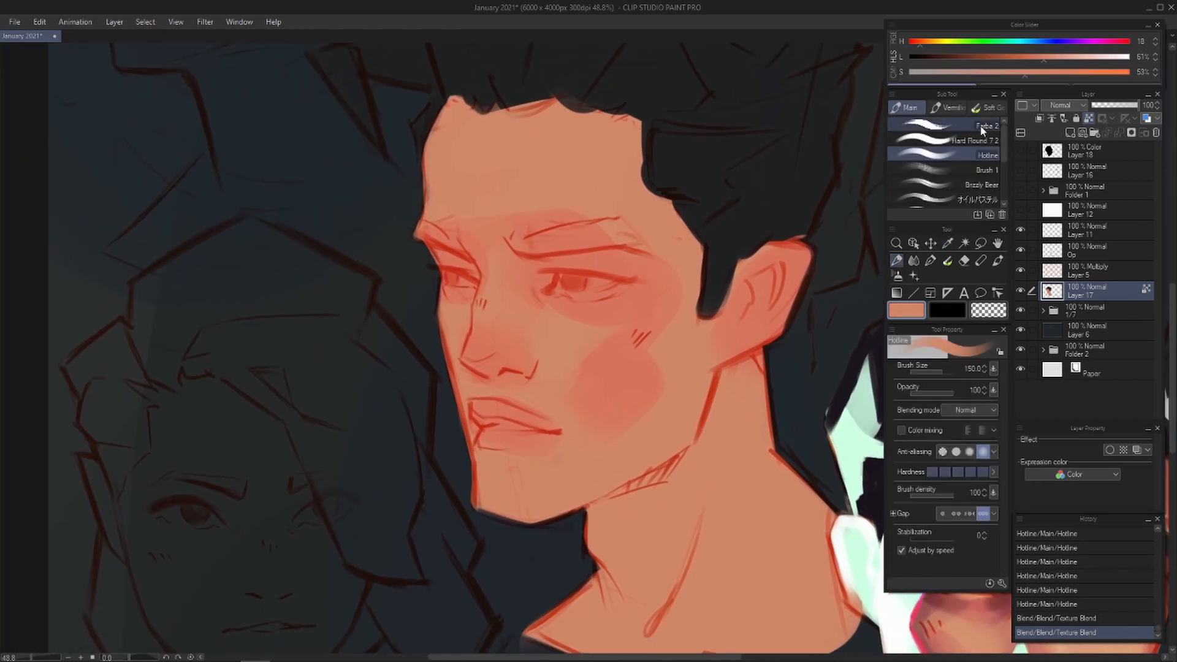
drag(1017, 72, 990, 72)
drag(928, 38, 923, 73)
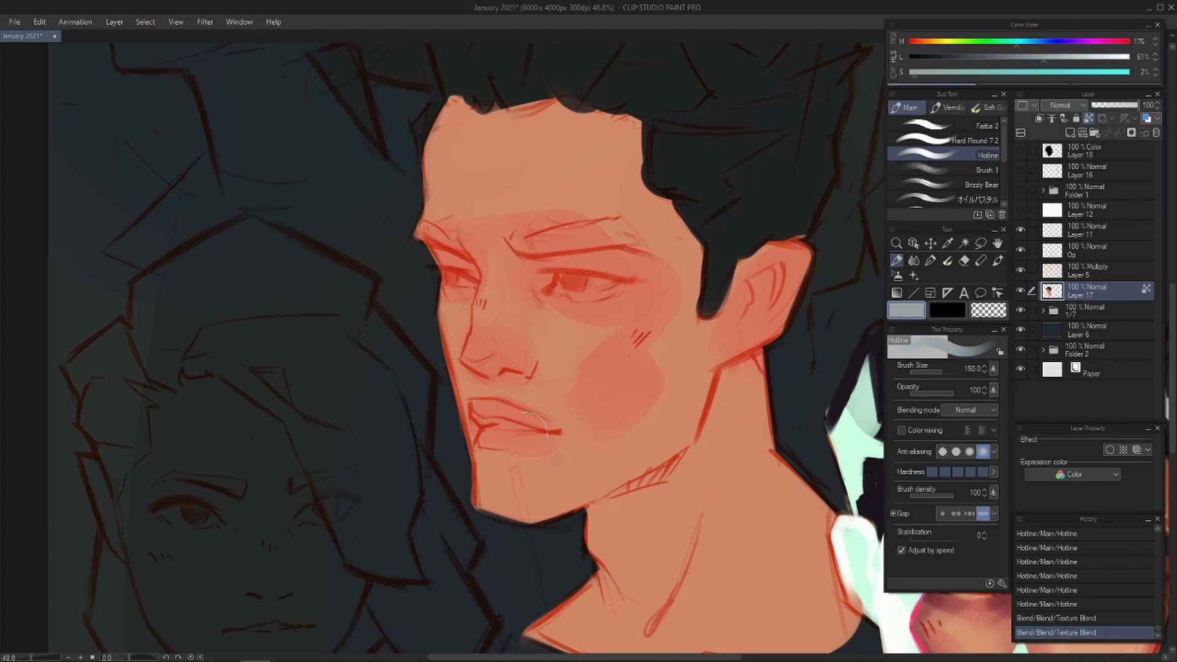
key(])
key(])
key(])
key(])
key(])
drag(486, 483, 563, 492)
key(ctrl+z)
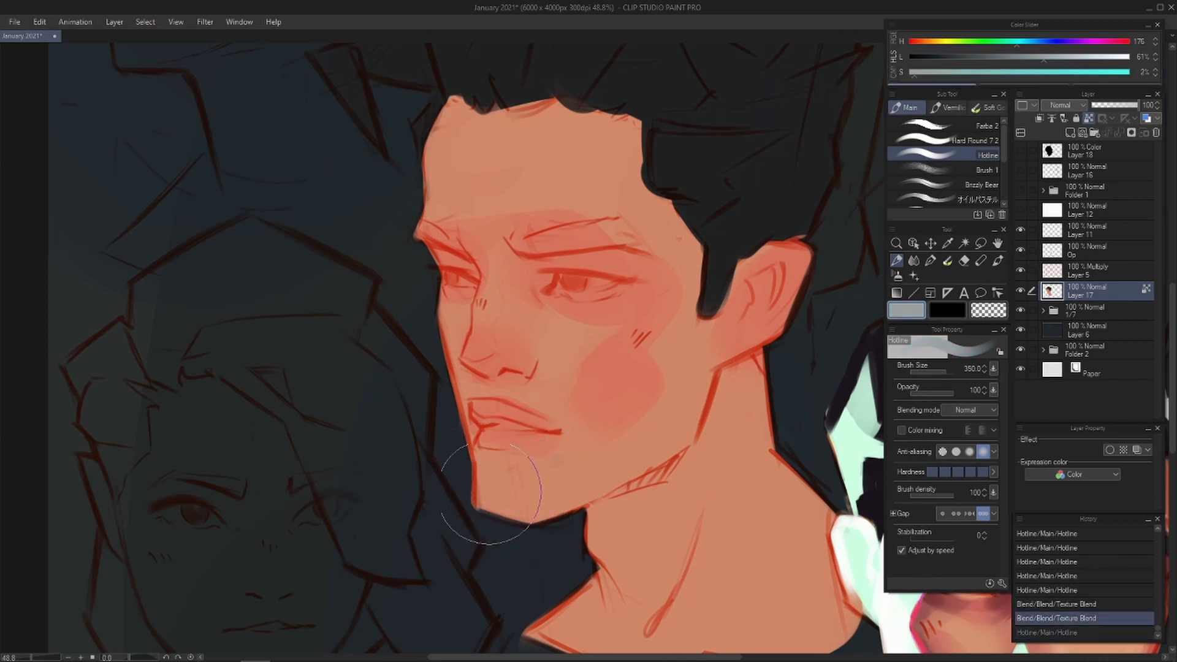
- Paint the near-grey over the chin and along the jaw as a beard shadow
drag(490, 493, 588, 487)
mouse_move(650, 452)
mouse_down()
mouse_move(447, 490)
mouse_move(582, 469)
mouse_up()
key(ctrl+z)
drag(653, 432, 521, 488)
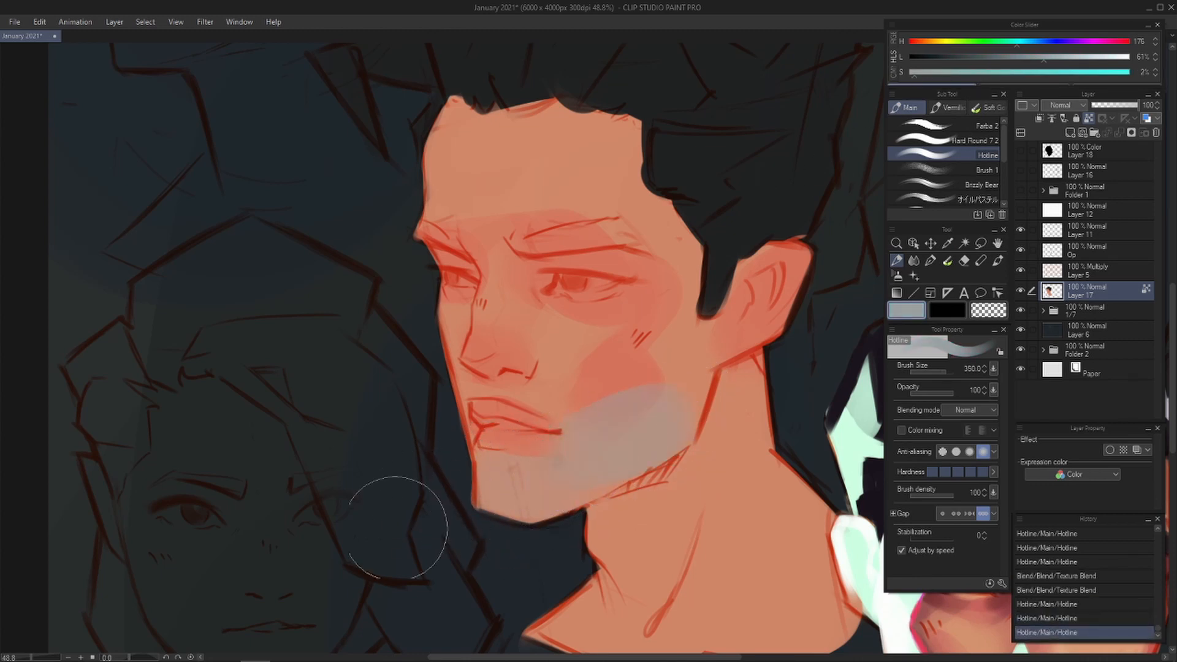
key(ctrl+z)
drag(641, 452, 490, 509)
- Sample a muted beige from the jaw and repaint the beard area from below the ear to the chin
alt+click(569, 490)
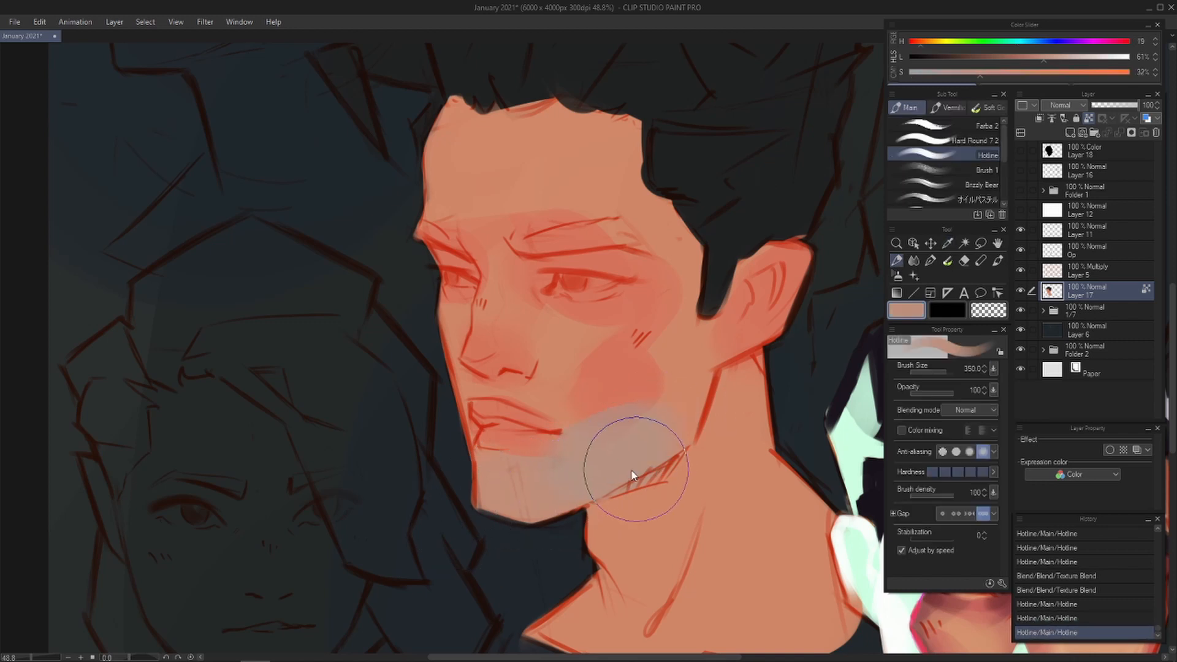
key(ctrl+z)
drag(651, 426, 730, 398)
mouse_move(705, 417)
mouse_down()
mouse_move(450, 532)
mouse_move(527, 498)
mouse_up()
drag(474, 454, 492, 493)
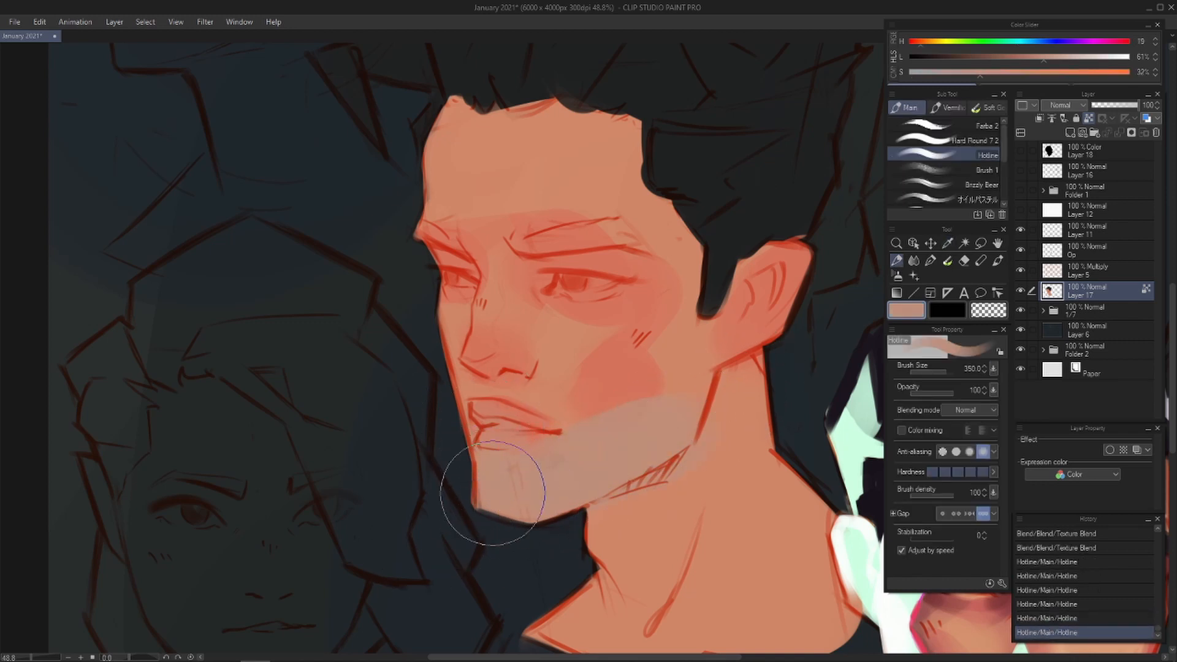
- Restore the lips with red sampled from the cheek at brush size 125
alt+click(610, 393)
key(bracketleft)
key(bracketleft)
key(bracketleft)
key(bracketleft)
key(bracketleft)
key(bracketleft)
drag(513, 421, 491, 417)
drag(493, 417, 544, 432)
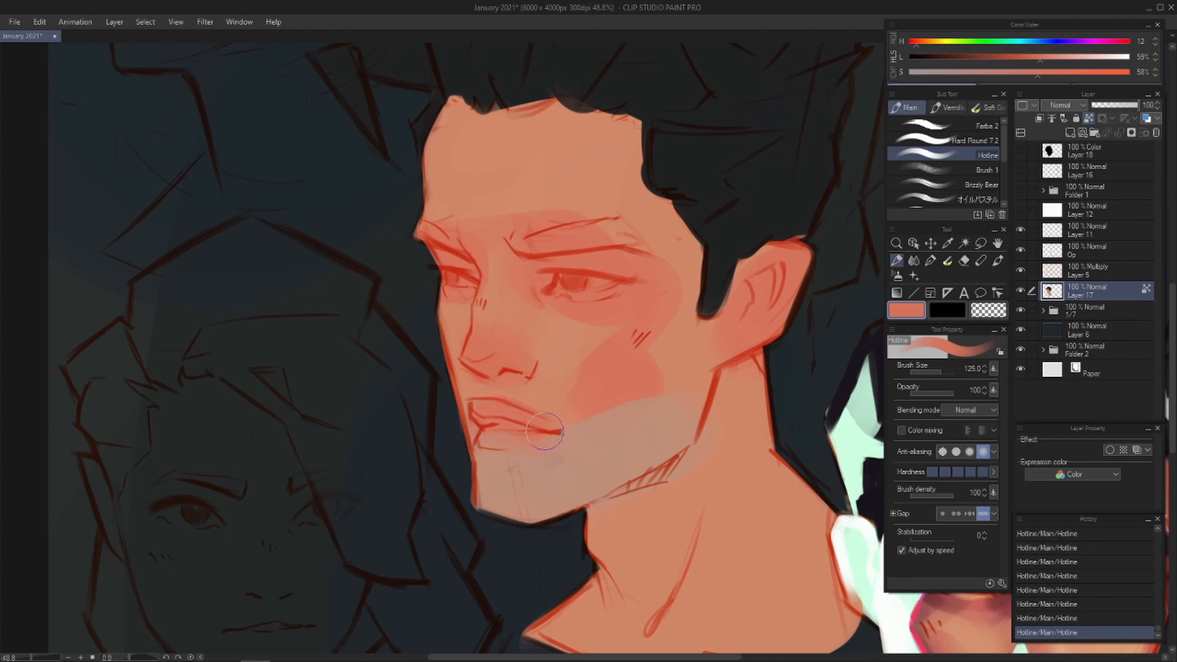
- Blend the edges of the red cheek patch and greyish jaw with Texture Blend in the mirrored view
key(h)
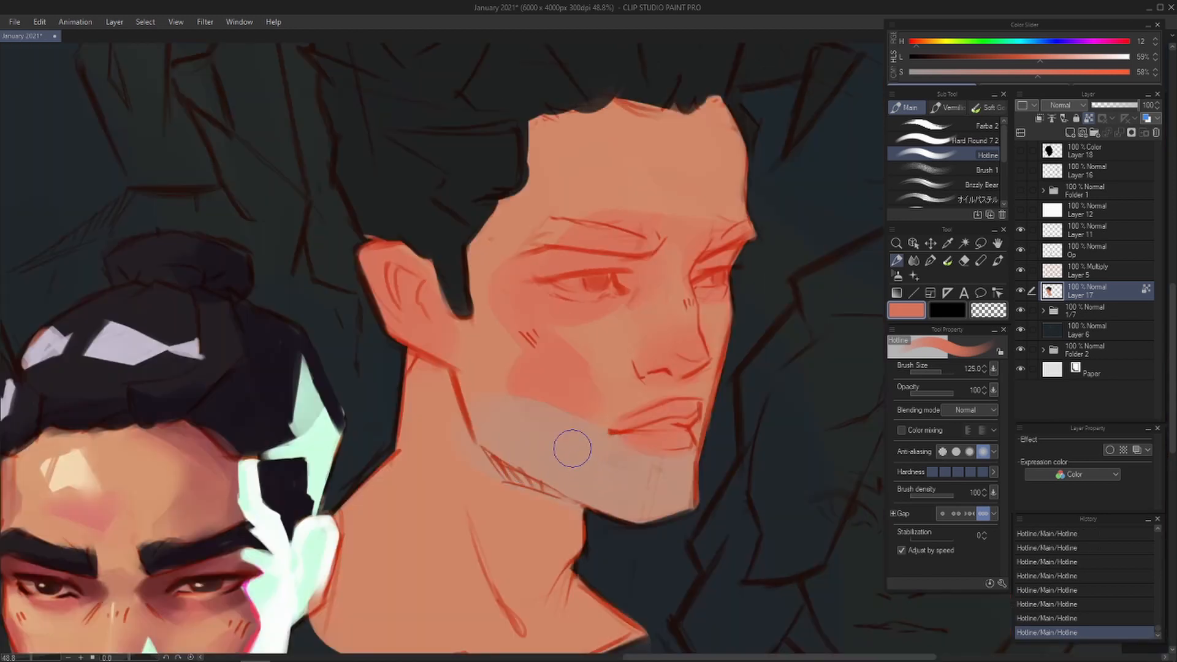
key(j)
mouse_move(520, 379)
mouse_down()
mouse_move(557, 426)
mouse_move(534, 421)
mouse_move(528, 486)
mouse_move(466, 429)
mouse_up()
key(p)
key(h)
- Shift the sampled skin colour to hue 28 and saturation 56%, and paint yellow onto the front of the forehead at brush size 350
alt+click(518, 437)
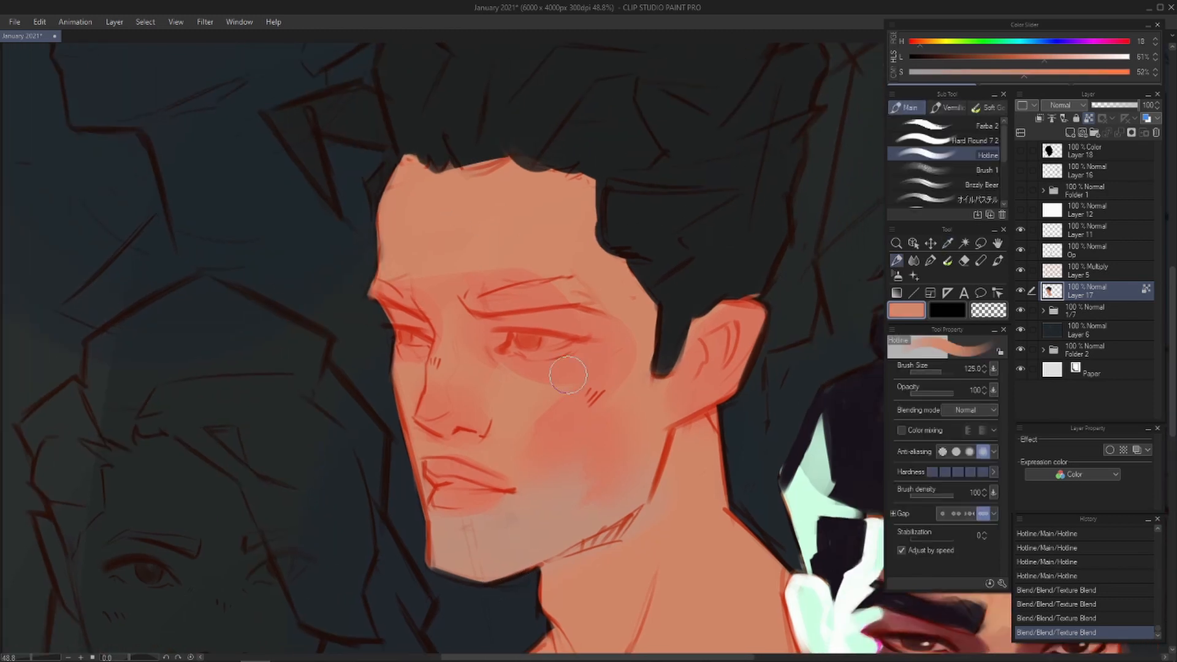
drag(920, 43, 926, 42)
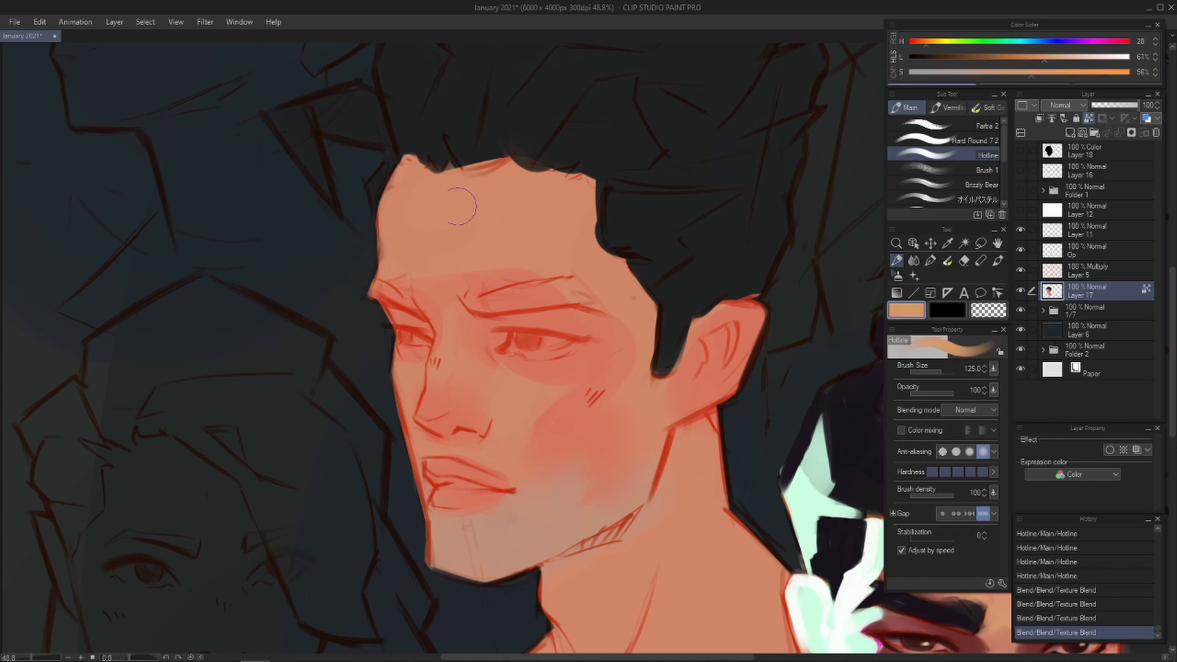
mouse_move(422, 176)
mouse_down()
mouse_move(390, 236)
mouse_move(409, 202)
mouse_move(383, 226)
mouse_move(395, 245)
mouse_up()
key(bracketright)
key(bracketright)
key(bracketright)
key(ctrl+z)
key(bracketright)
key(bracketright)
key(bracketright)
key(ctrl+z)
key(bracketleft)
drag(395, 245, 372, 276)
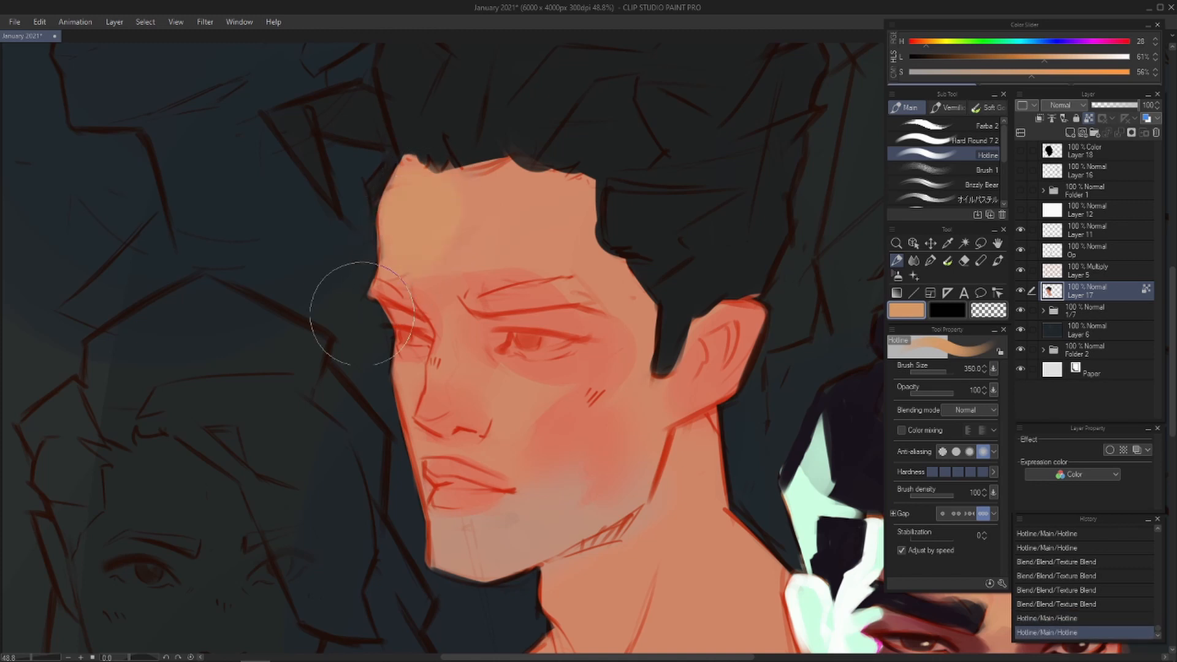
- Extend the yellow across the forehead and smooth it into the skin with Texture Blend
mouse_move(449, 220)
mouse_down()
mouse_move(467, 200)
mouse_move(533, 233)
mouse_move(458, 218)
mouse_move(487, 224)
mouse_move(432, 263)
mouse_move(399, 226)
mouse_up()
key(j)
key(b)
key(ctrl+z)
key(j)
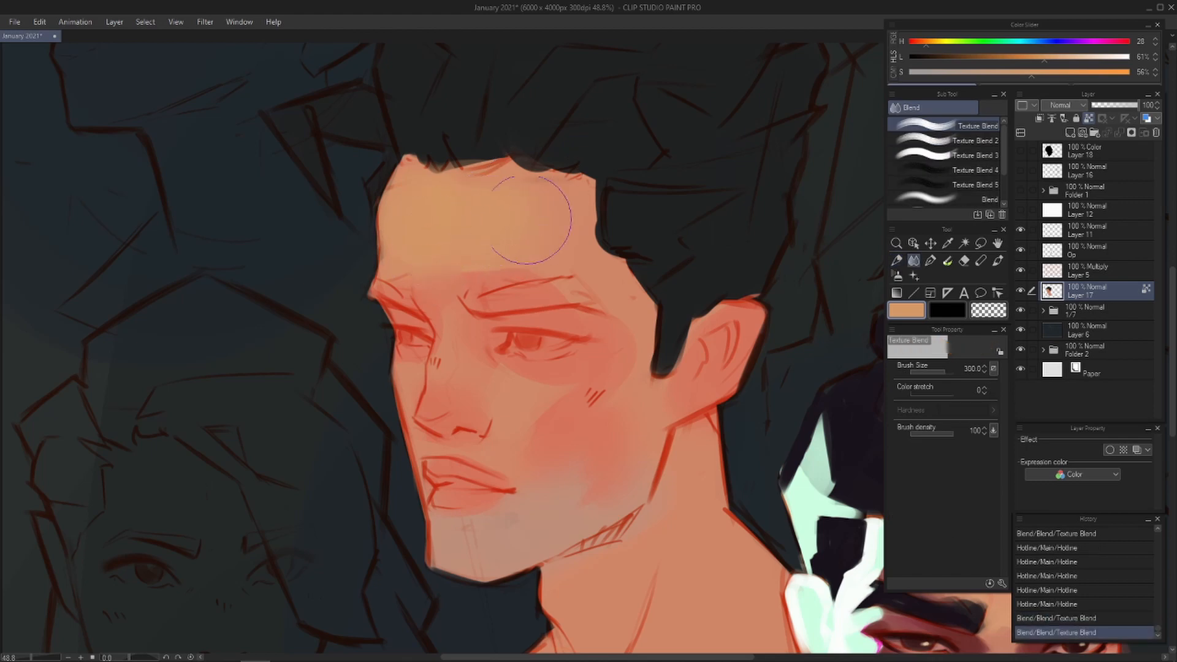
drag(527, 221, 551, 204)
drag(547, 211, 498, 221)
- Check the face mirrored, and paint the neck with red sampled from the face at brush size 450
key(b)
key(h)
drag(635, 392, 571, 289)
key(h)
drag(622, 322, 599, 289)
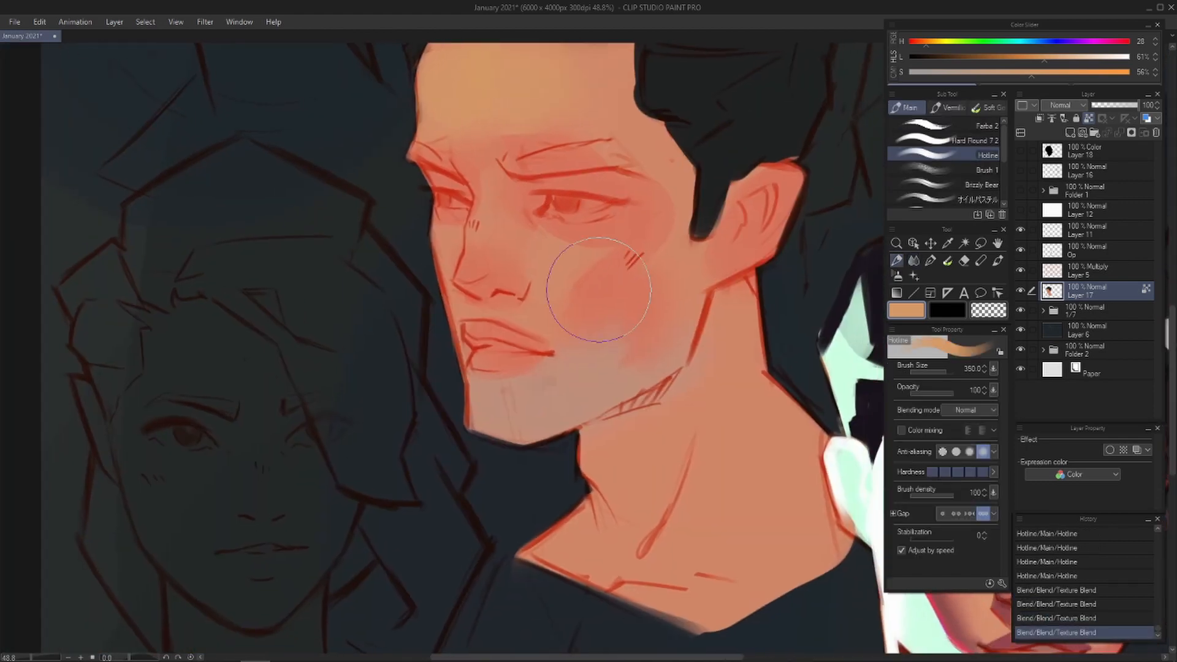
scroll(510, 306, down, 5)
scroll(591, 363, up, 2)
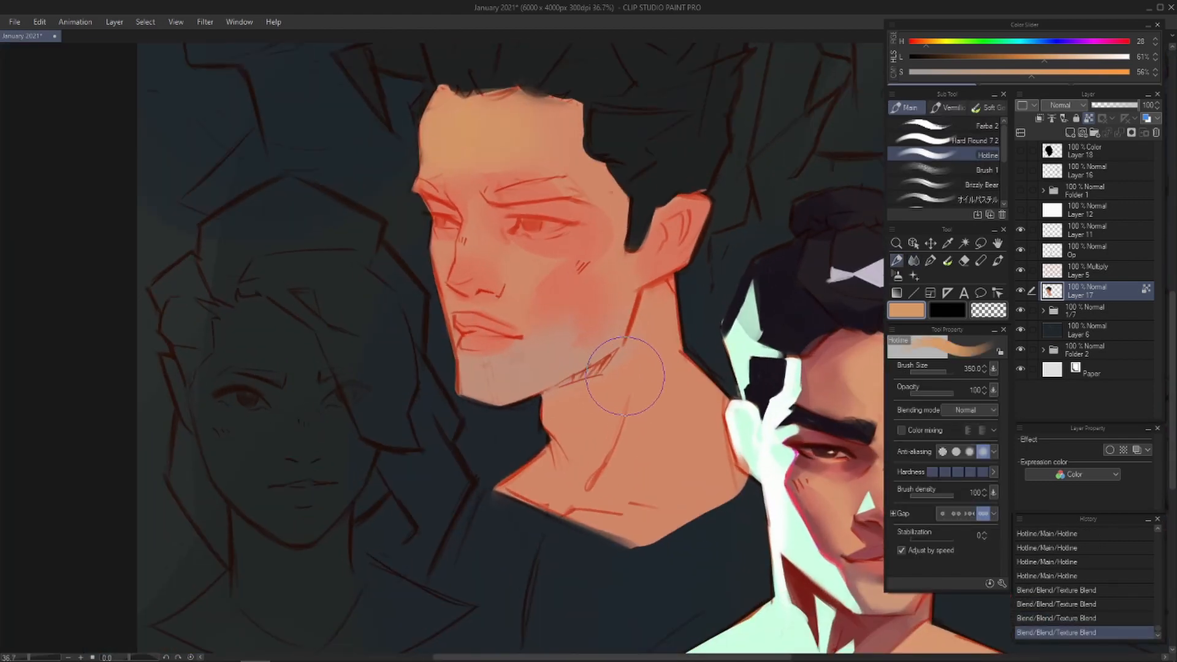
alt+click(552, 231)
key(bracketright)
key(bracketright)
drag(614, 455, 579, 491)
drag(588, 481, 565, 442)
drag(565, 458, 577, 429)
- Blend the red on the neck and upper chest into the surrounding skin with Texture Blend
key(j)
mouse_move(657, 400)
mouse_down()
mouse_move(598, 441)
mouse_move(624, 461)
mouse_move(635, 506)
mouse_up()
drag(644, 496, 661, 457)
key(b)
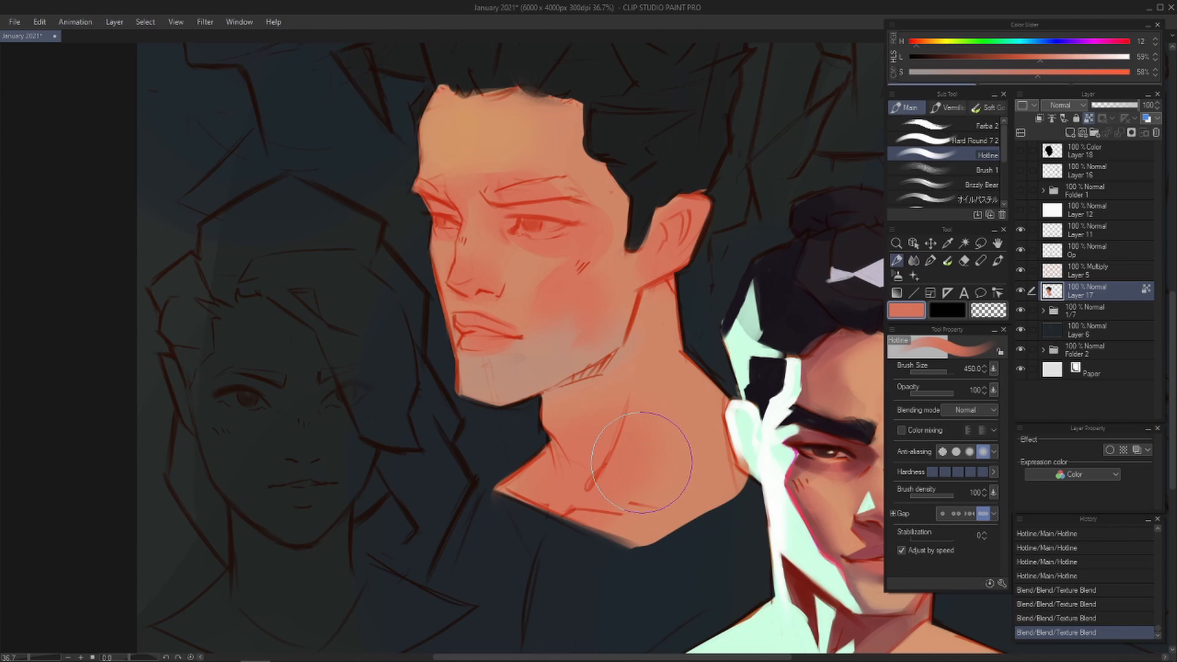
drag(645, 328, 649, 372)
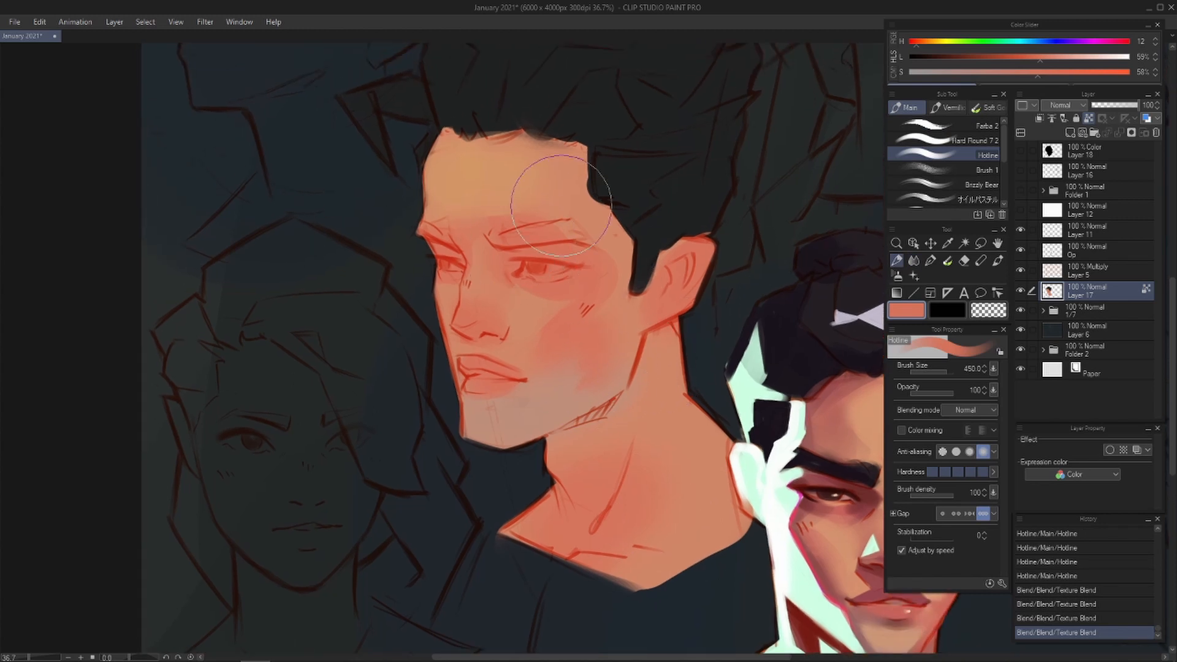
- Warm up the greyish jaw with skin colour sampled from the neck at brush size 300, and check the face mirrored
alt+click(533, 366)
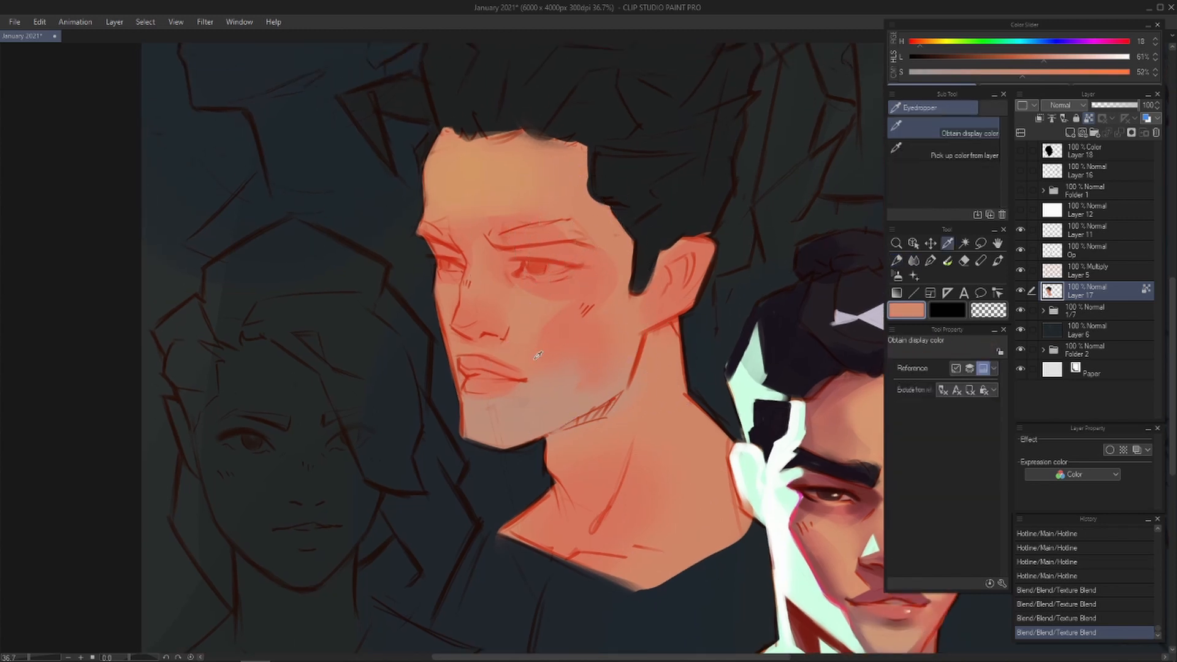
alt+click(574, 363)
key([)
mouse_move(567, 351)
mouse_down()
mouse_move(545, 363)
mouse_move(539, 342)
mouse_up()
key(ctrl+z)
key([)
key([)
alt+click(680, 387)
drag(582, 386, 490, 410)
key(h)
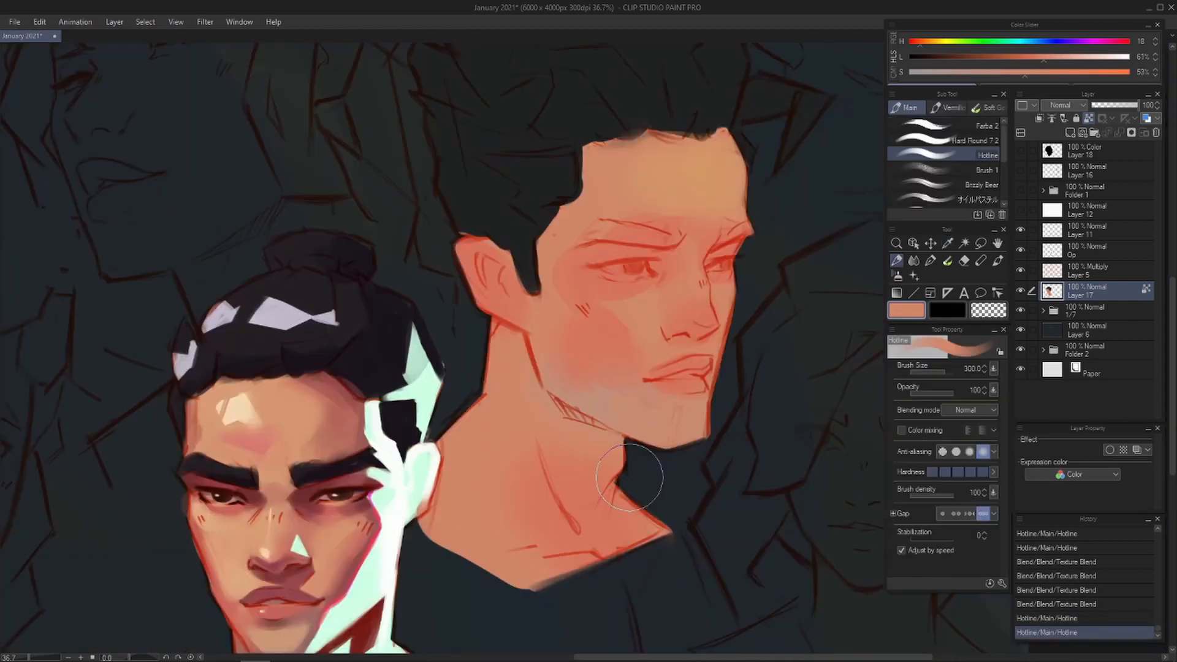
key(h)
mouse_move(633, 455)
mouse_down()
mouse_move(652, 460)
mouse_move(605, 471)
mouse_move(565, 522)
mouse_up()
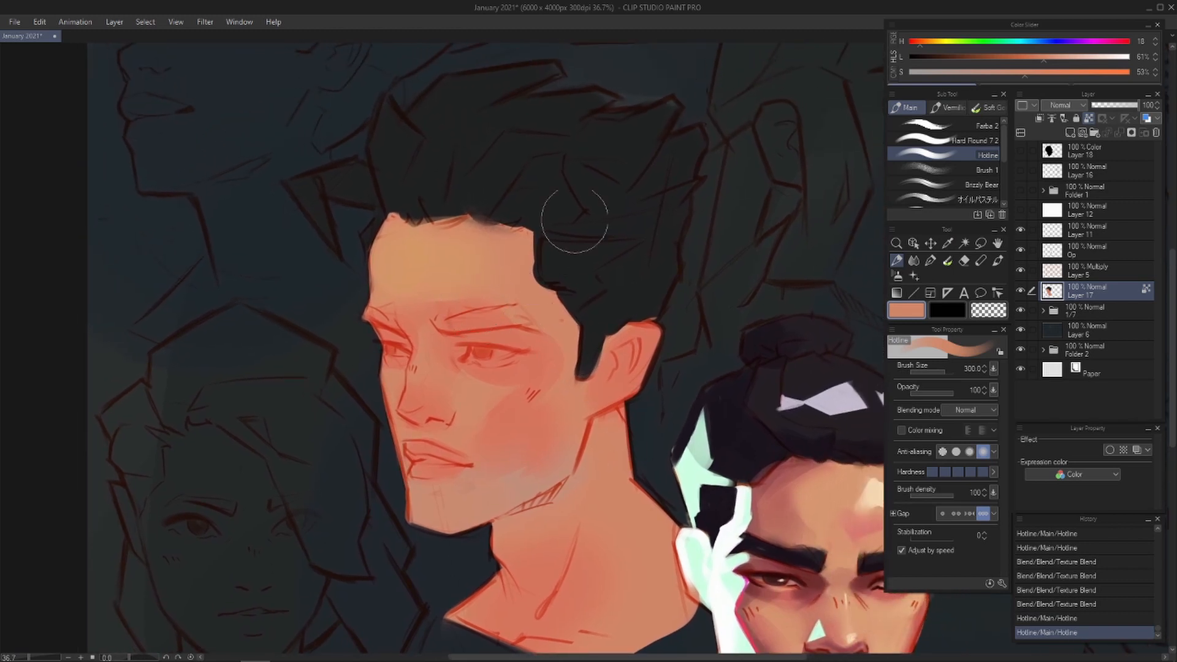
alt+click(558, 277)
drag(452, 329, 529, 311)
key([)
drag(453, 321, 509, 314)
mouse_move(471, 321)
mouse_down()
mouse_move(529, 311)
mouse_move(546, 336)
mouse_up()
key(ctrl+z)
key(ctrl+z)
key(ctrl+z)
key(ctrl+z)
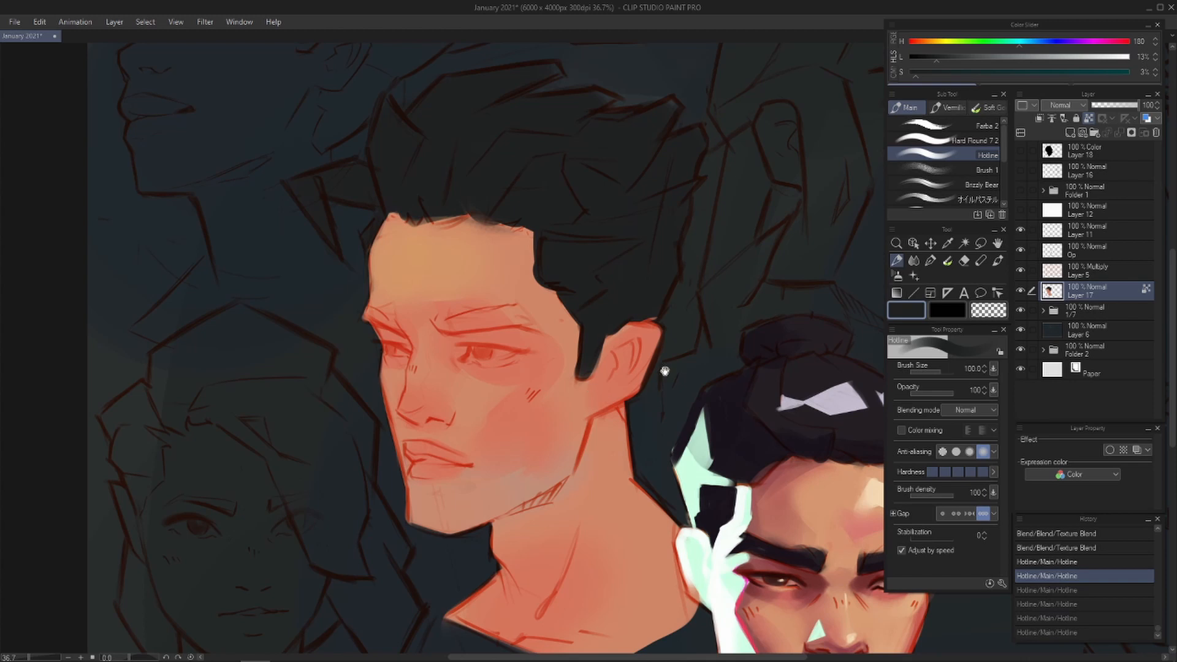
- Add a new raster layer clipped to the skin paint layer and set its blending mode to Multiply
drag(665, 371, 725, 366)
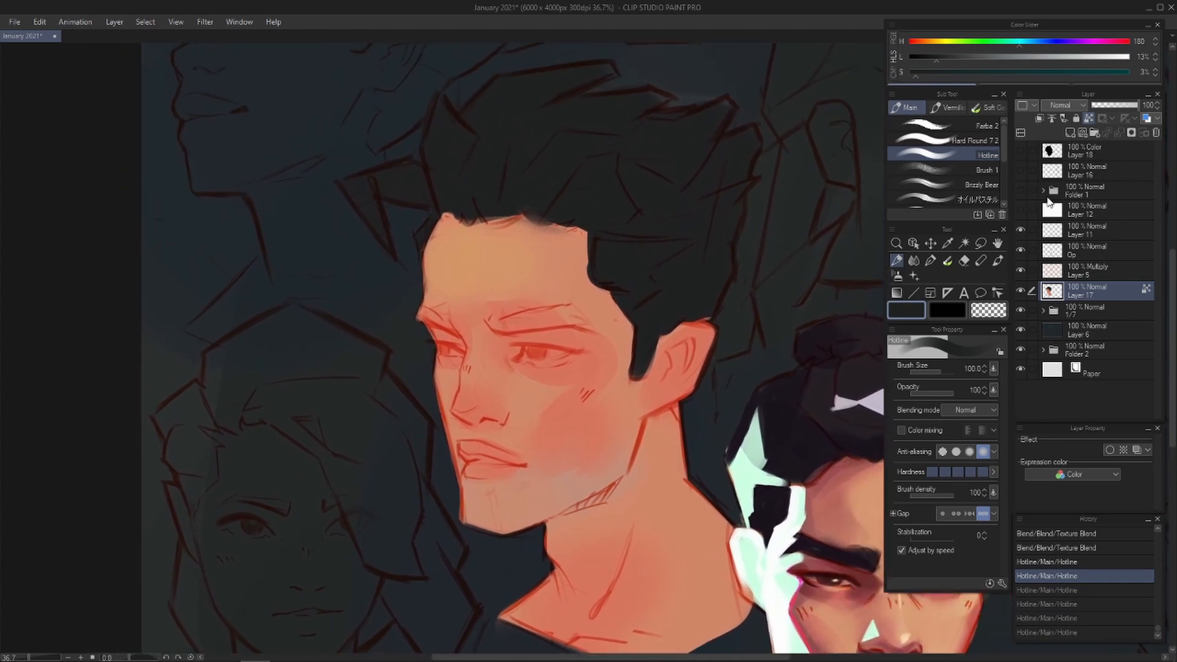
click(1069, 133)
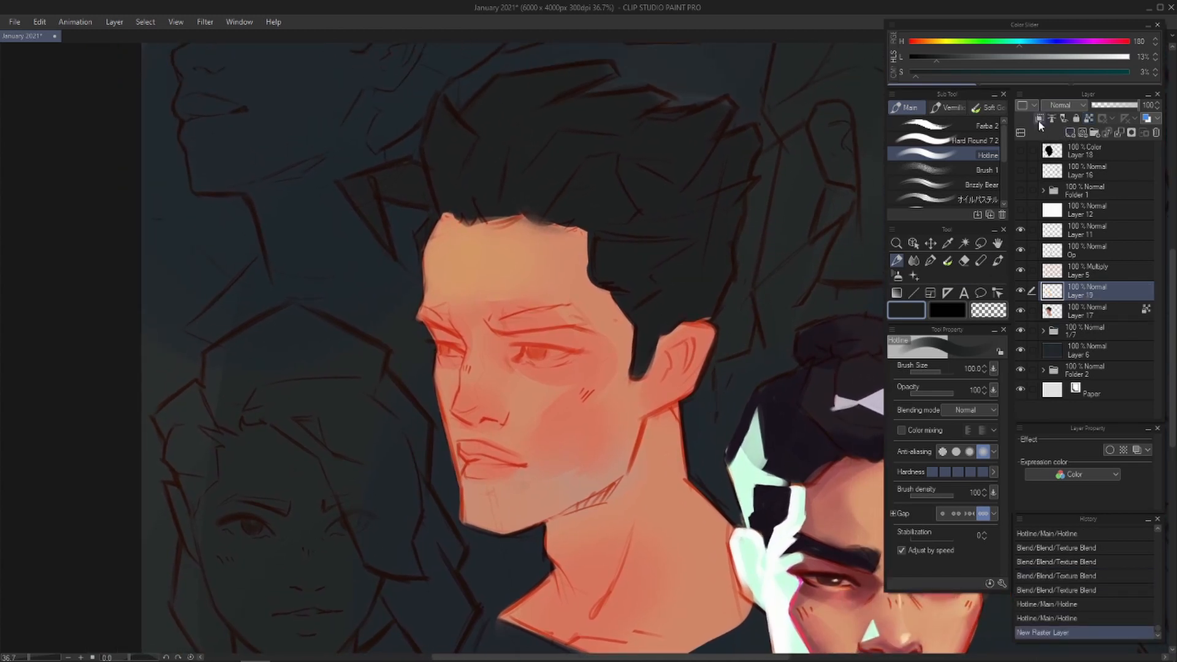
click(1038, 118)
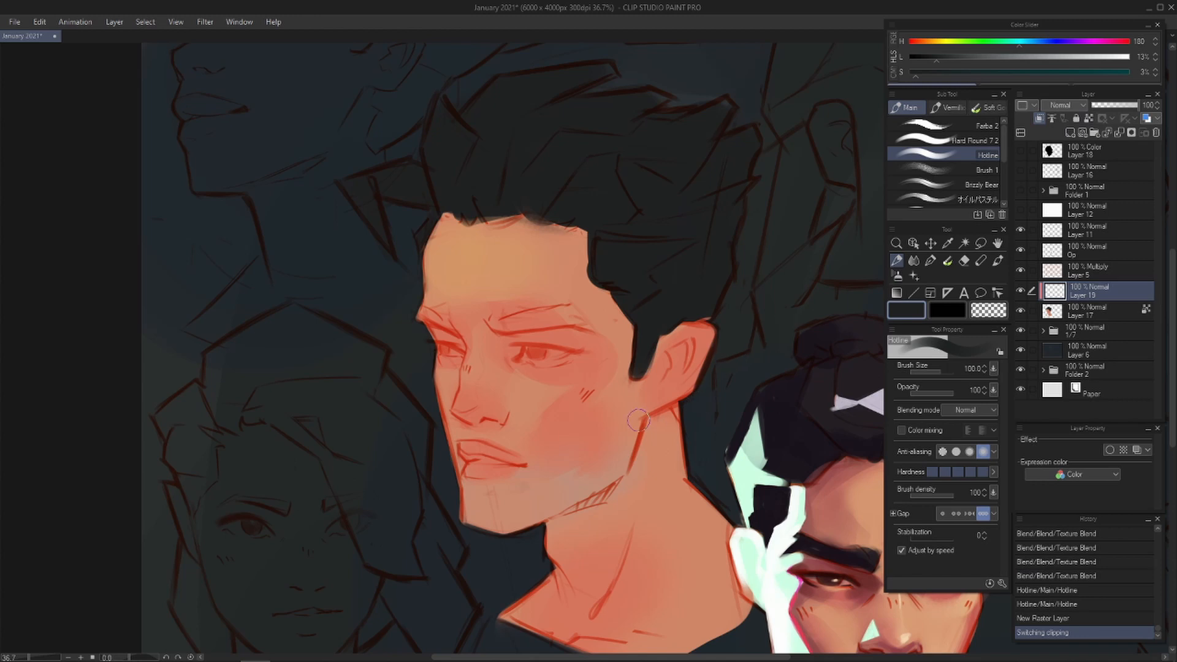
drag(638, 418, 631, 373)
key(ctrl+z)
drag(660, 426, 657, 388)
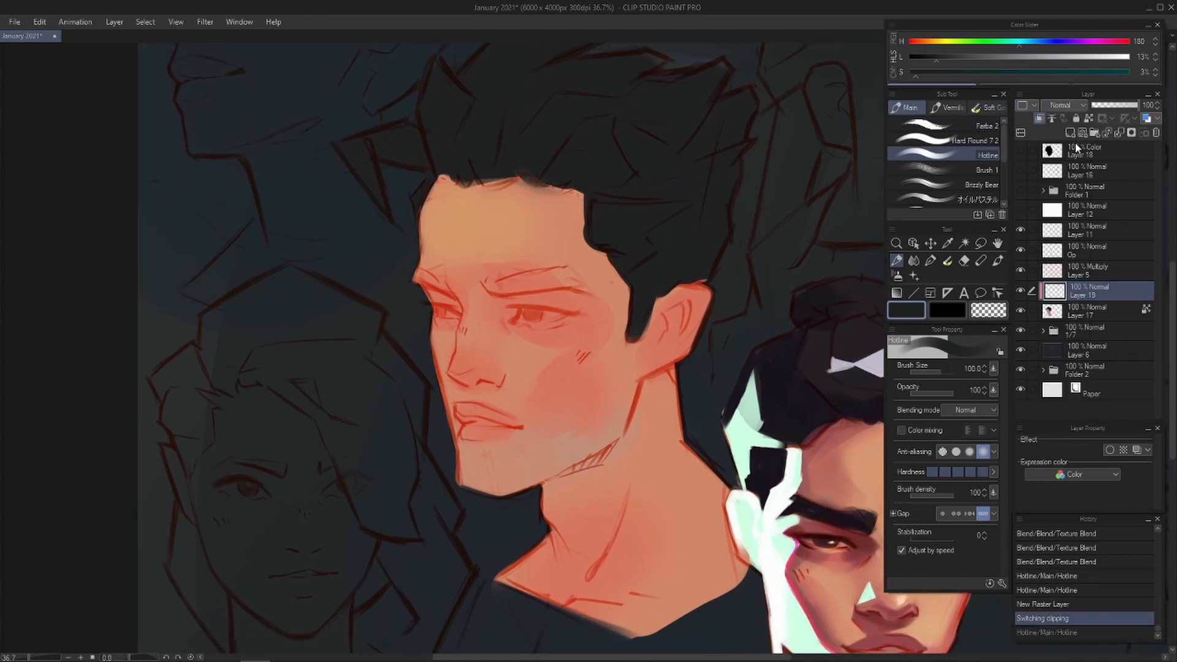
click(1076, 144)
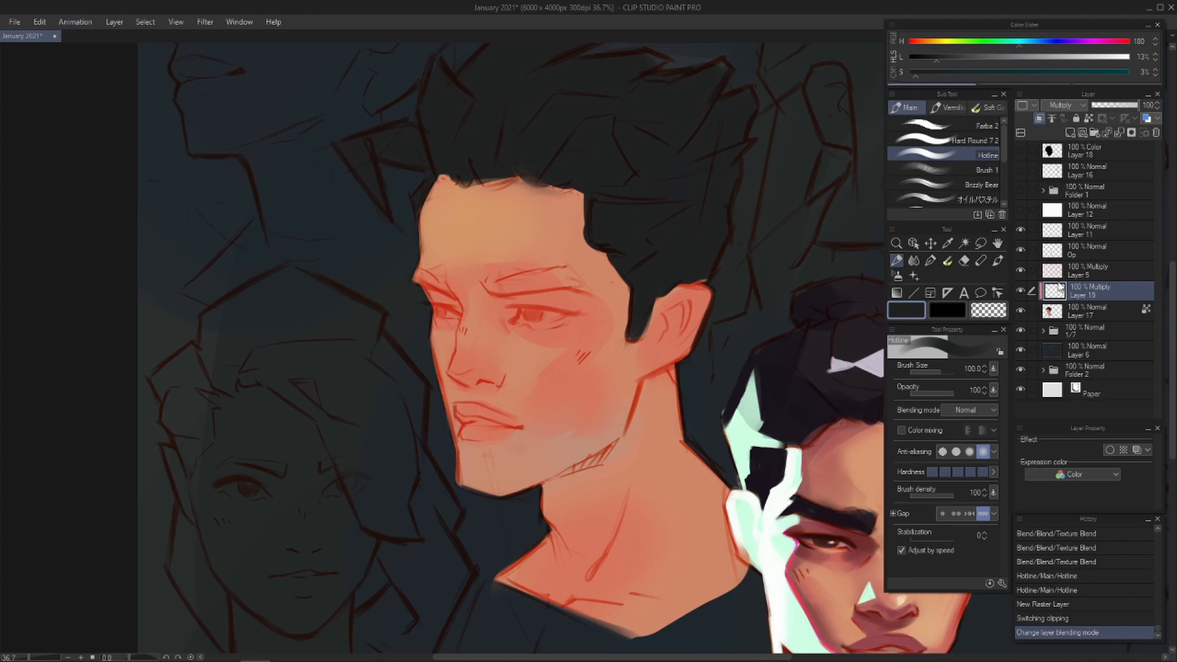
click(1090, 310)
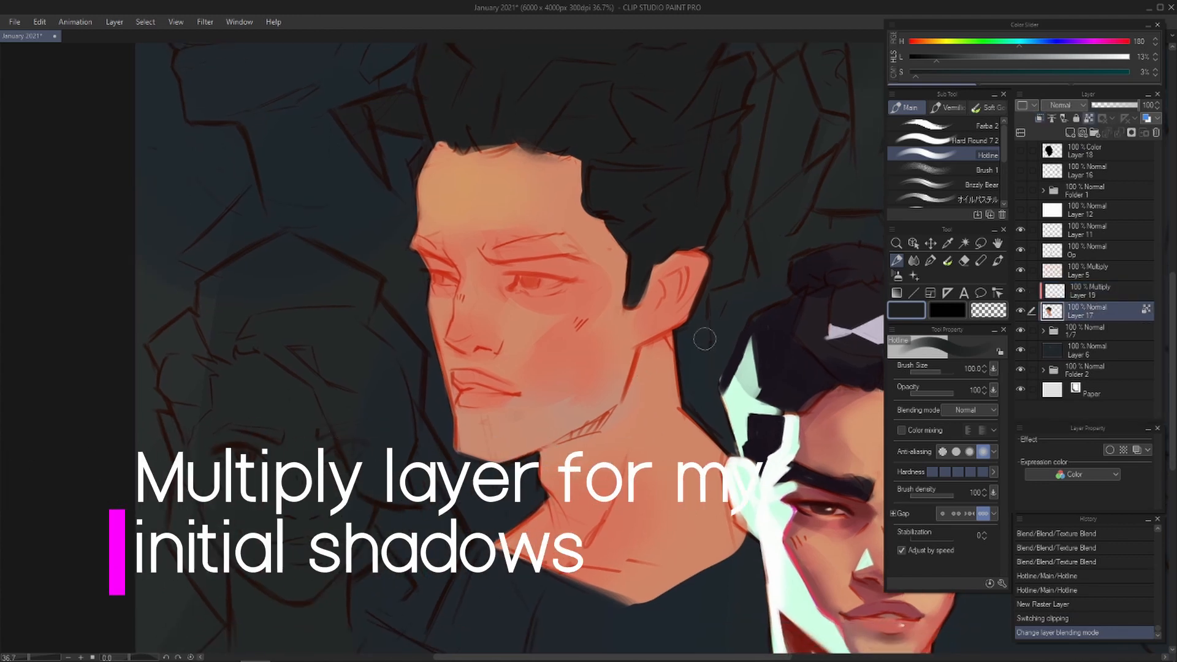
click(1065, 105)
click(1073, 139)
key(ctrl+z)
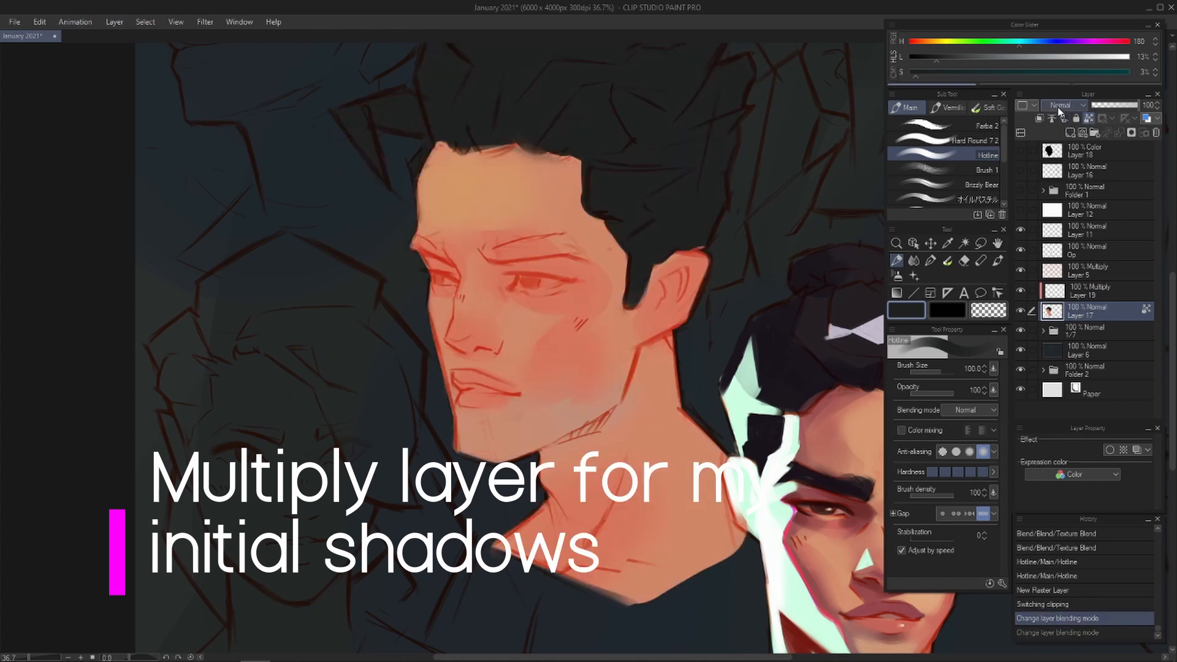
click(1057, 106)
click(1109, 194)
click(1114, 287)
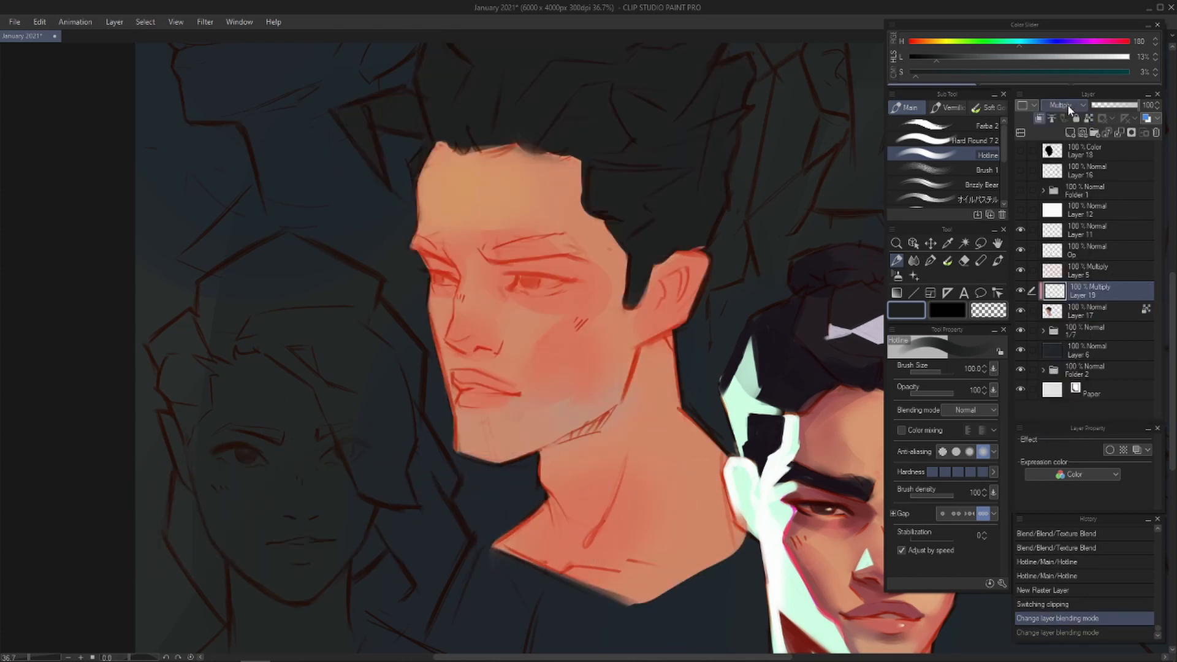
- Mix a blue-grey shadow colour with hue 216, luminosity 70% and saturation 27%, and enlarge the brush to size 450
drag(537, 393, 512, 445)
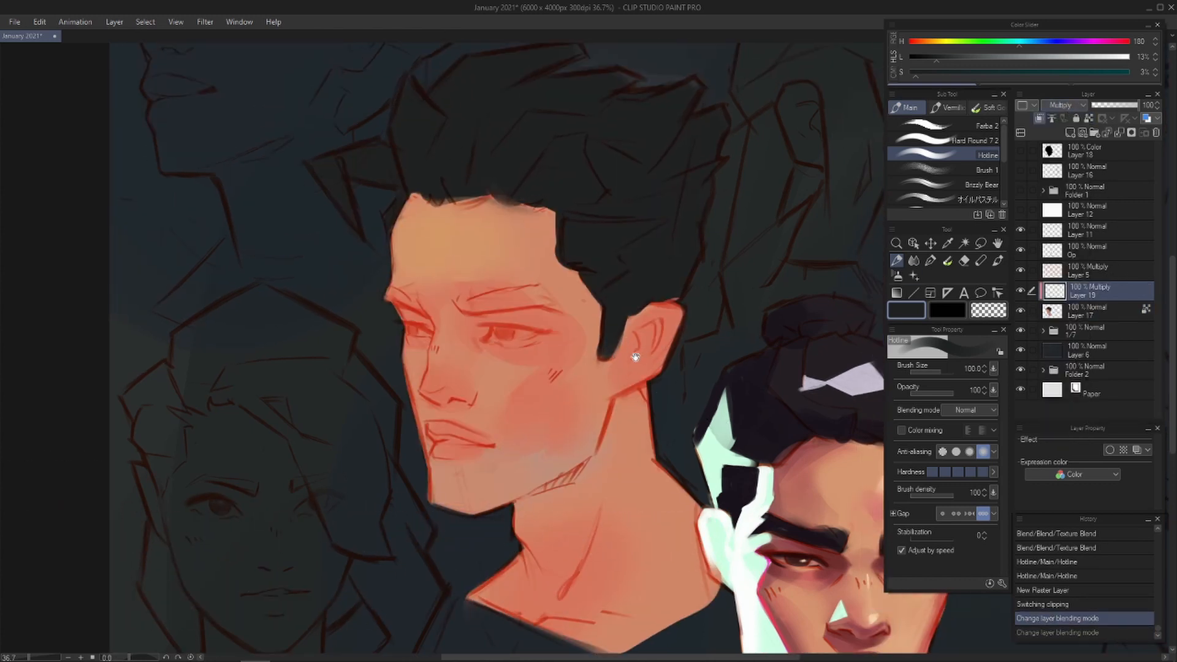
drag(635, 357, 683, 323)
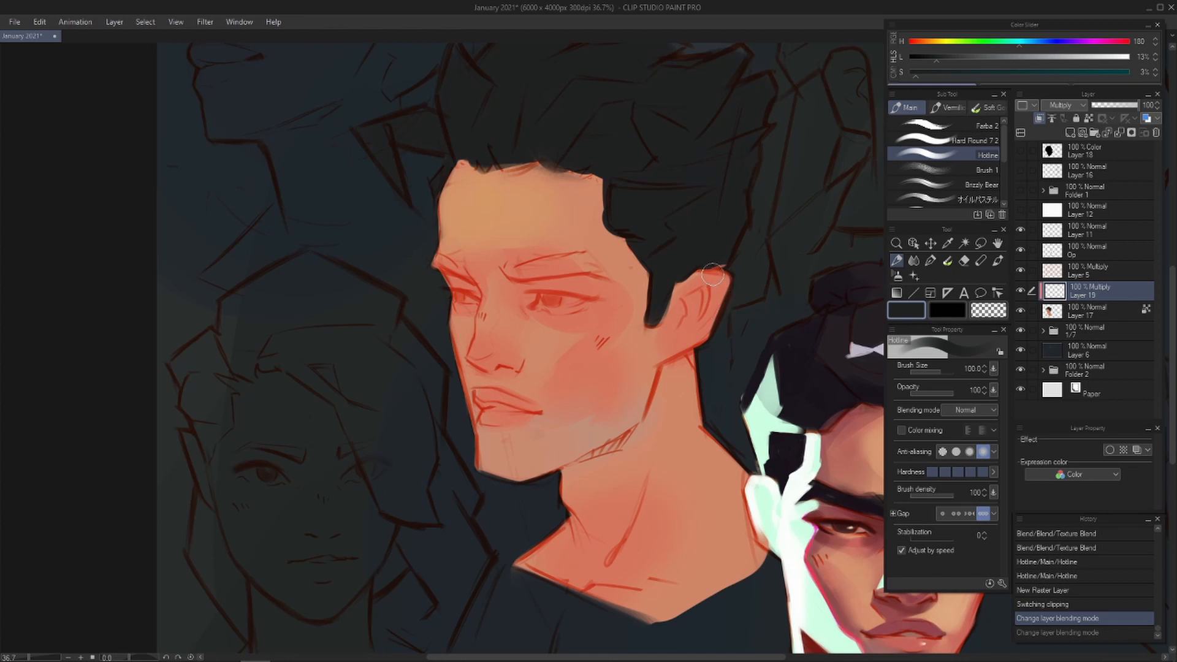
drag(694, 359, 663, 373)
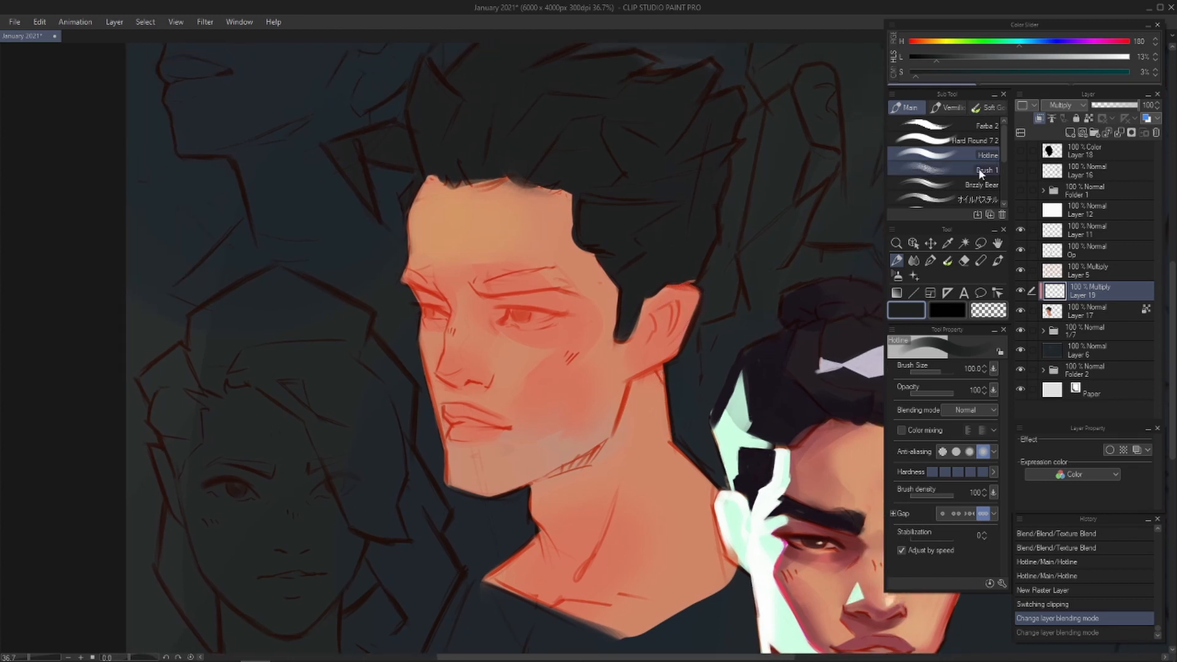
click(1041, 42)
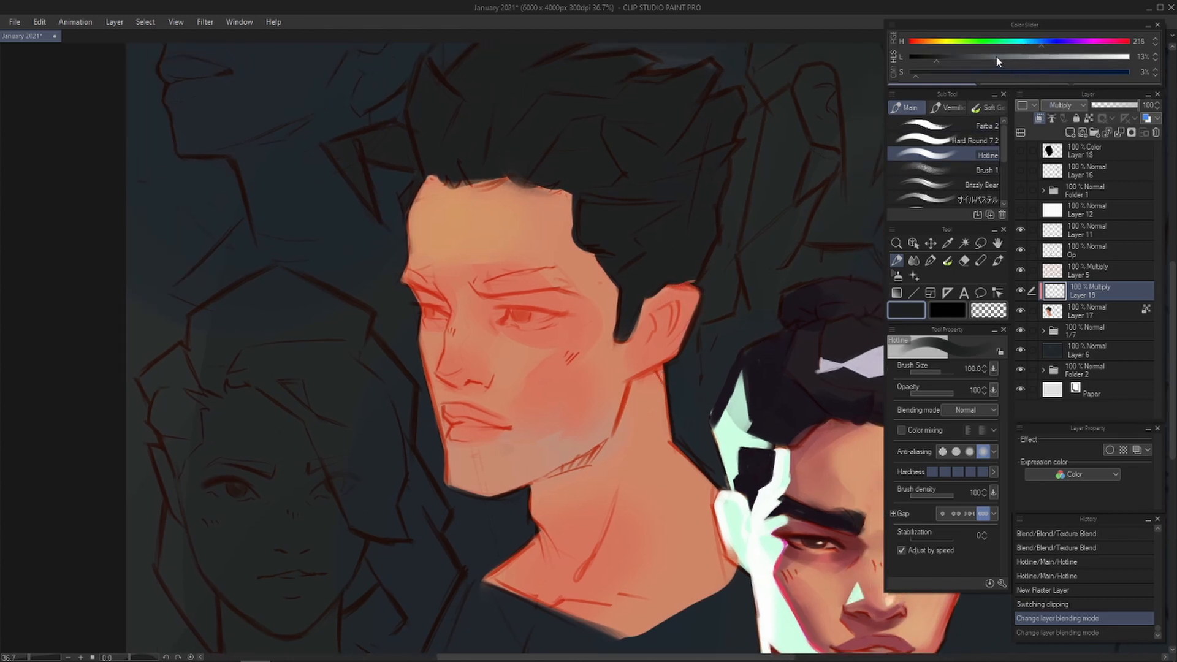
click(1017, 73)
mouse_move(996, 57)
mouse_down()
mouse_move(1048, 68)
mouse_move(967, 72)
mouse_up()
click(1063, 56)
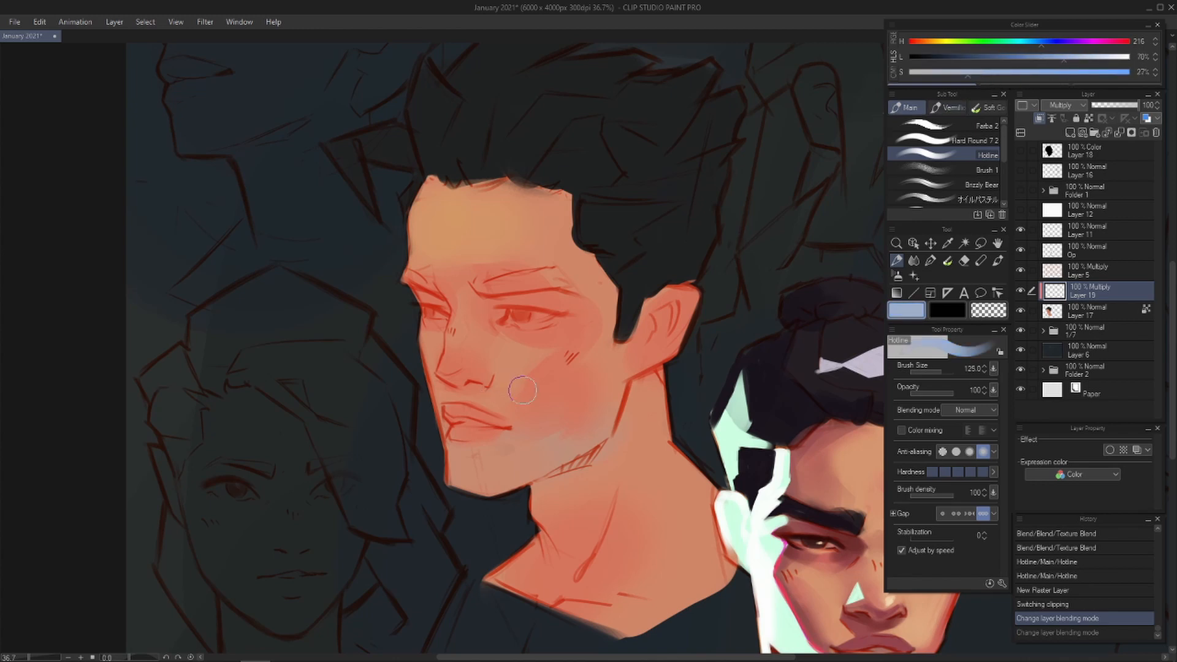
key(bracketright)
key(bracketright)
key(bracketright)
key(bracketright)
key(bracketright)
key(bracketright)
key(bracketright)
- Try the blue-grey and a greyer variant with hue 203 and saturation 5% on the jaw, undoing each test stroke
drag(608, 360, 524, 483)
key(ctrl+z)
key(ctrl+z)
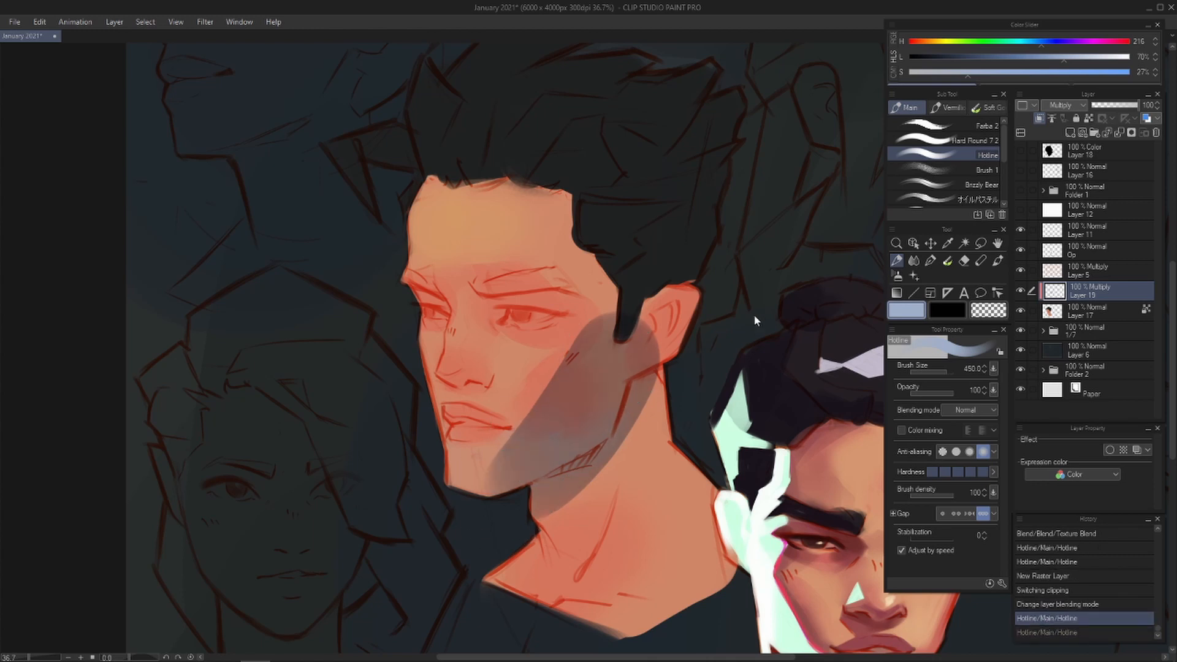
key(ctrl+z)
drag(1044, 43, 1033, 42)
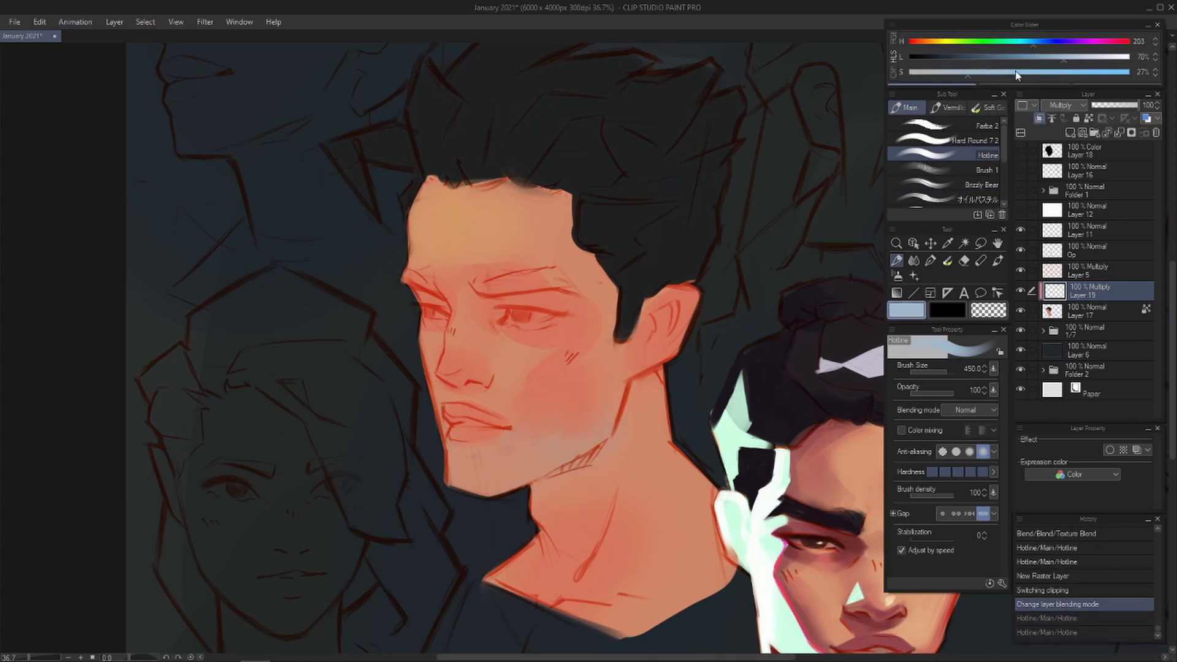
drag(935, 76, 920, 75)
drag(570, 392, 504, 521)
key(ctrl+z)
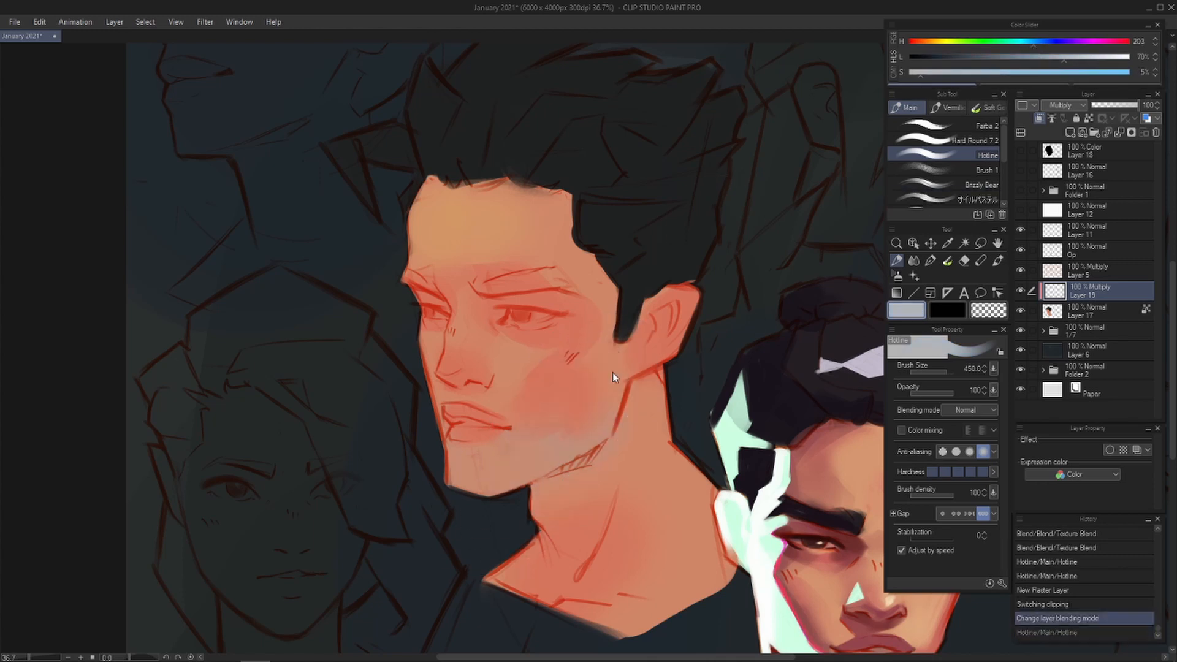
drag(613, 373, 573, 448)
key(ctrl+z)
- Change the shadow colour to purple with hue 291 and saturation 19%, testing it on the jaw and undoing the test strokes
click(1091, 45)
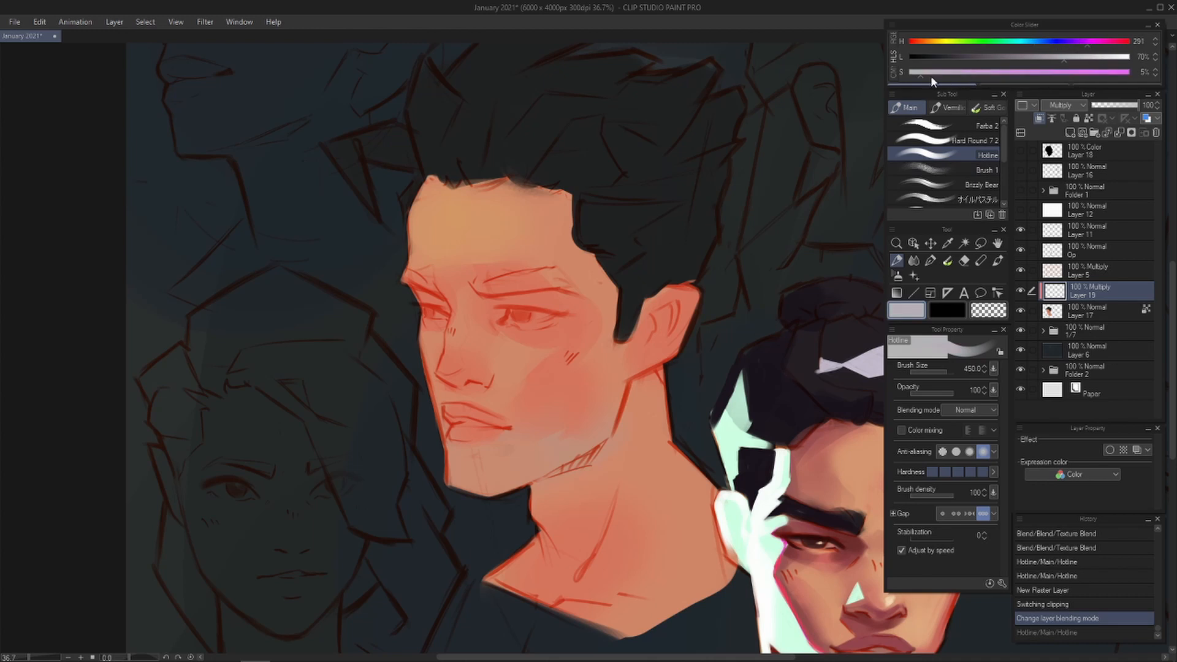
drag(604, 368, 527, 476)
key(ctrl+z)
drag(616, 385, 556, 458)
key(ctrl+z)
click(951, 75)
mouse_move(597, 423)
mouse_down()
mouse_move(536, 461)
mouse_move(500, 469)
mouse_up()
key(ctrl+z)
drag(613, 378, 532, 476)
key(ctrl+z)
- Try a purple shadow from the ear down along the jaw at brush sizes 400 and 350, undoing each attempt
scroll(578, 463, up, 2)
key([)
drag(612, 356, 475, 491)
key(ctrl+z)
key(ctrl+z)
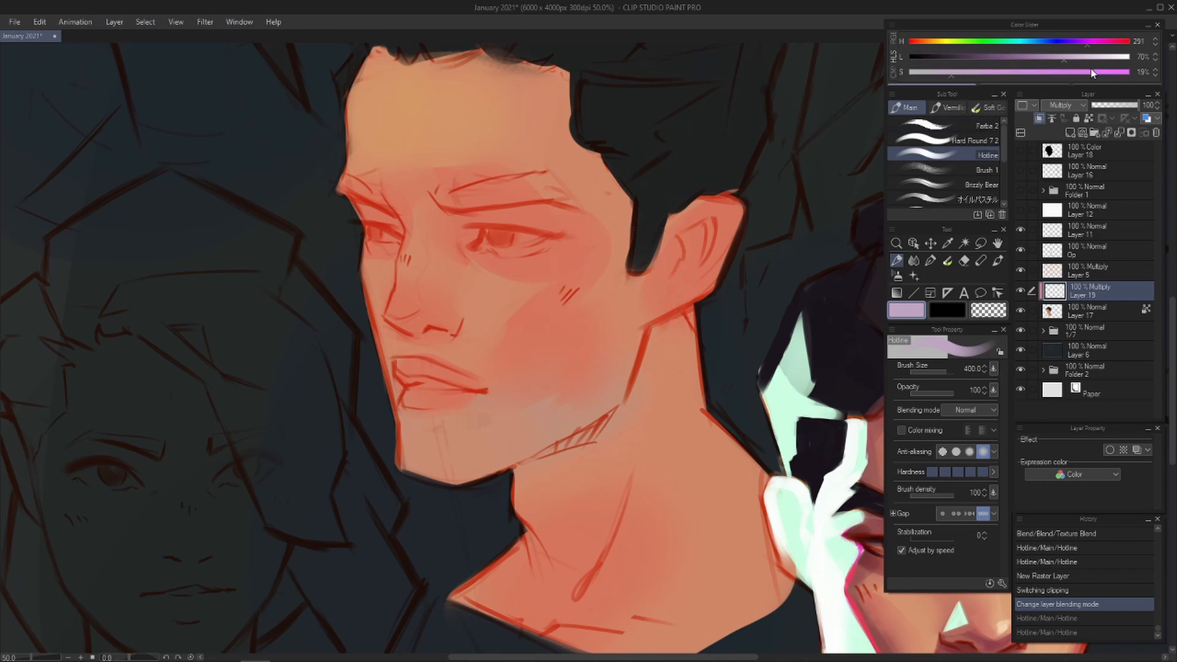
mouse_move(633, 380)
mouse_down()
mouse_move(680, 370)
mouse_move(560, 442)
mouse_up()
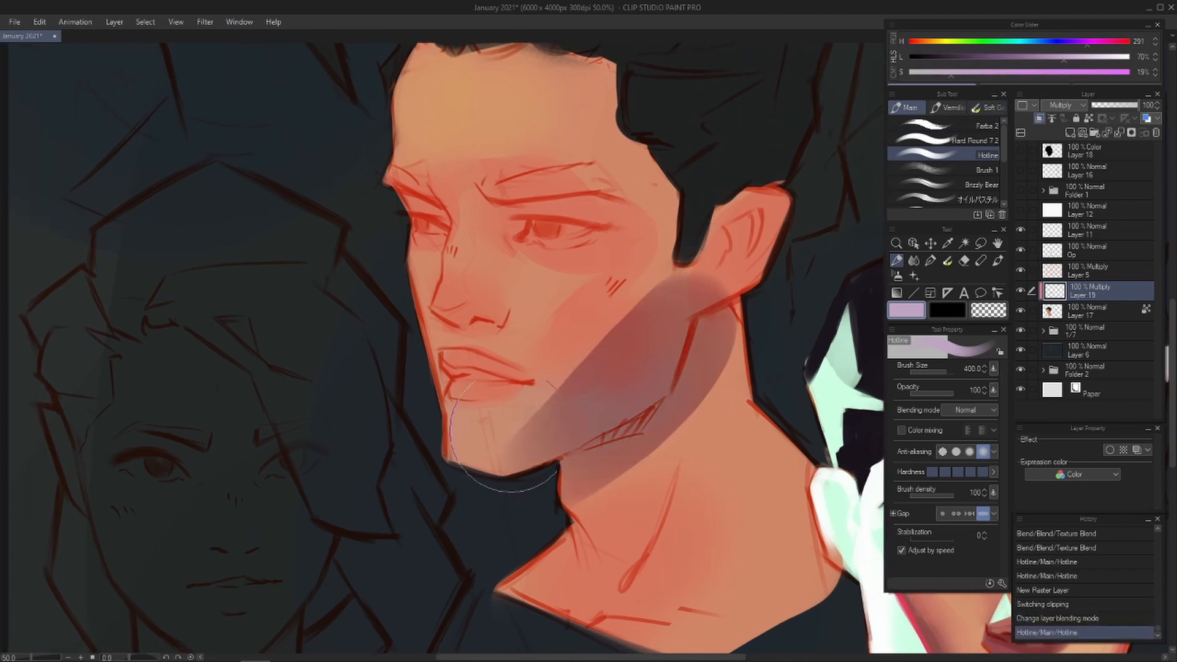
key(ctrl+z)
key(bracketleft)
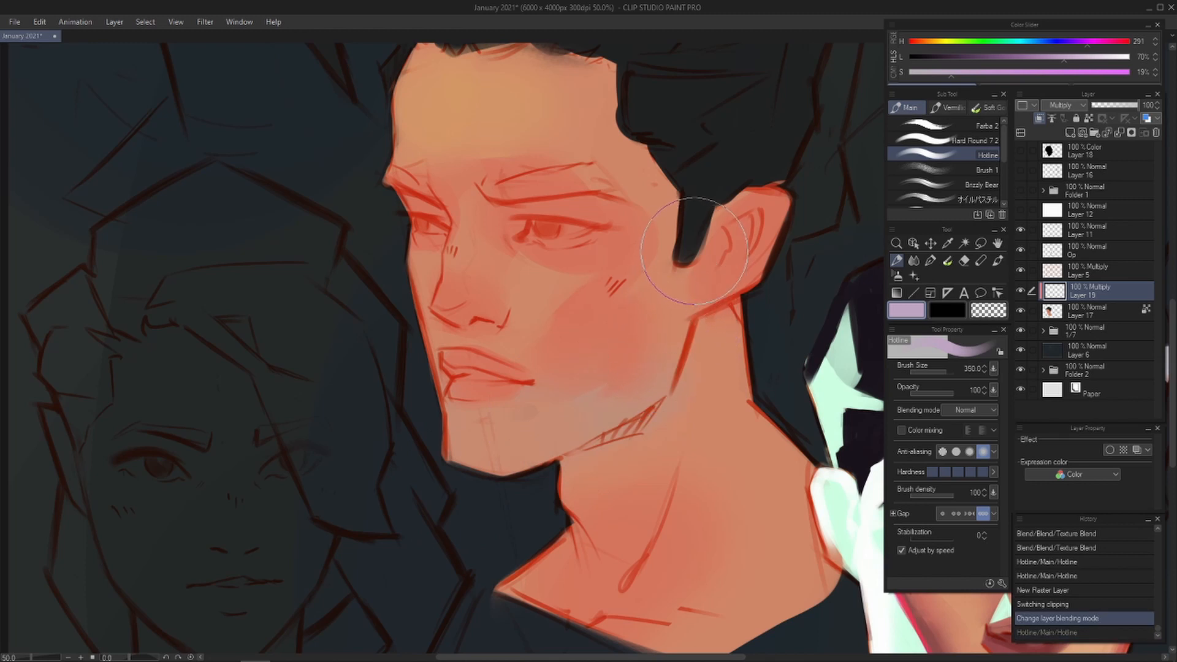
drag(694, 251, 555, 457)
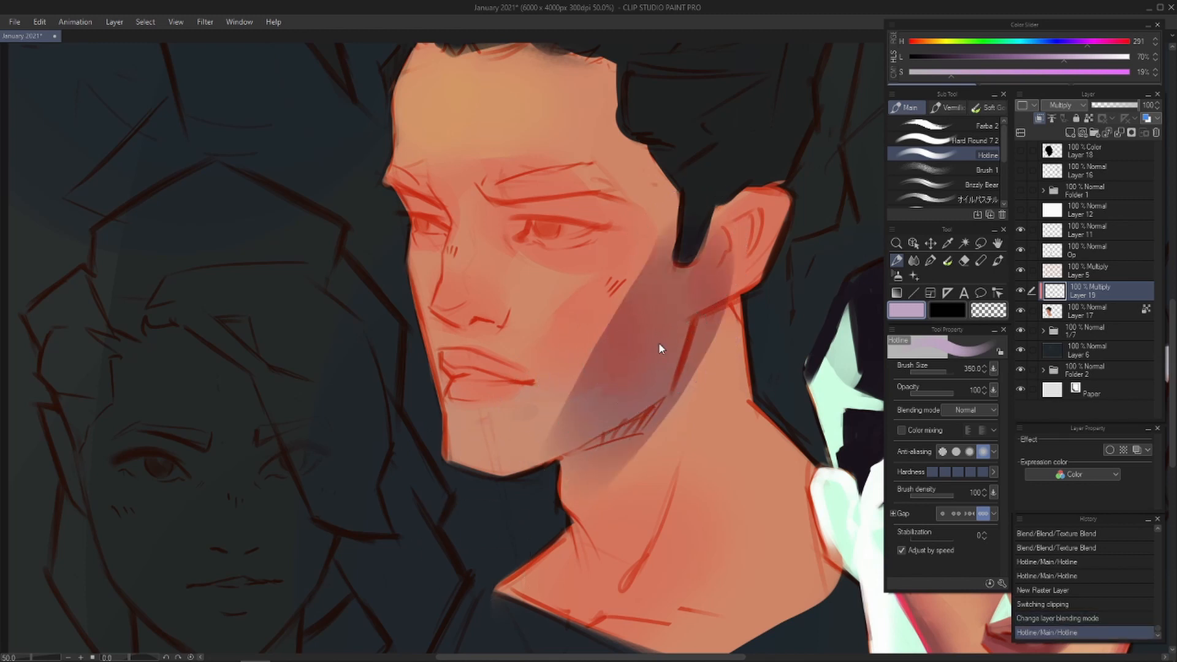
key(ctrl+z)
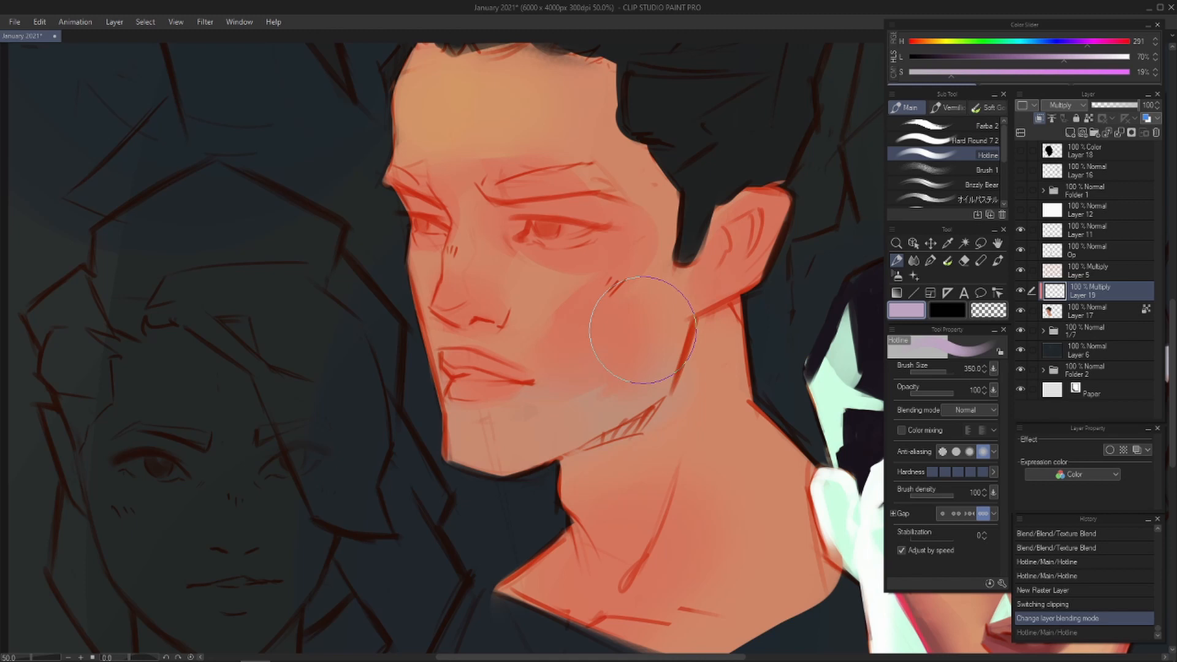
- Try a narrower jaw shadow at brush size 250, check it mirrored, and undo all its strokes
key(bracketleft)
key(bracketleft)
drag(677, 294, 567, 457)
mouse_move(681, 317)
mouse_down()
mouse_move(578, 398)
mouse_move(668, 302)
mouse_move(446, 465)
mouse_up()
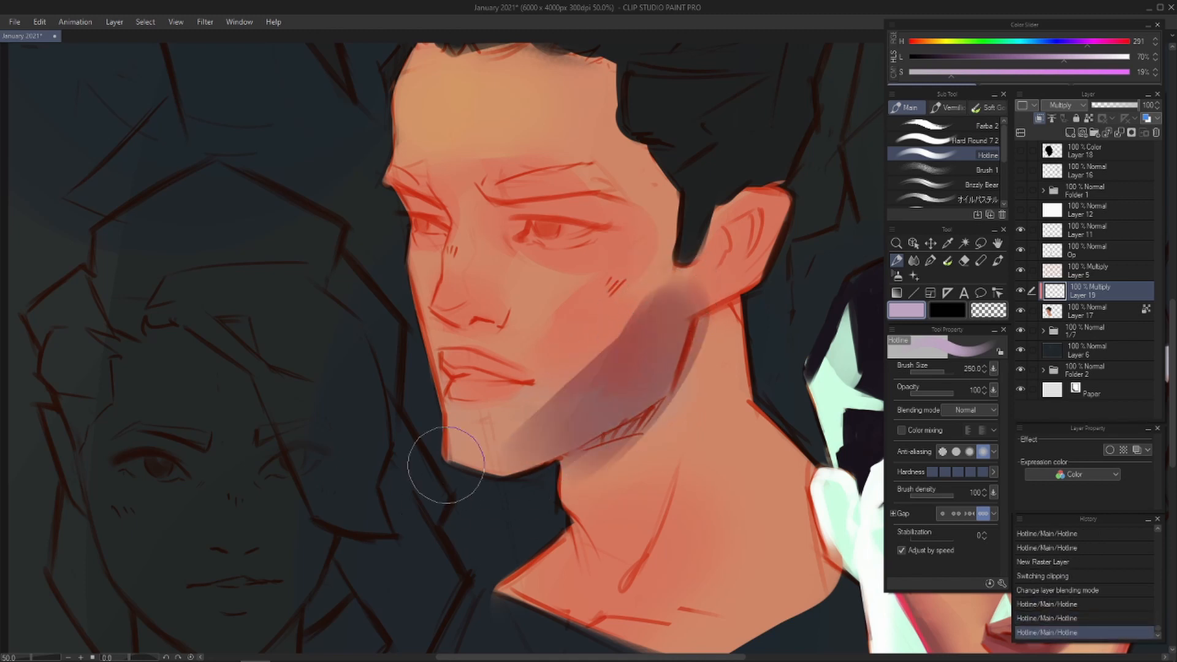
key(ctrl+z)
drag(695, 303, 516, 502)
drag(640, 377, 482, 531)
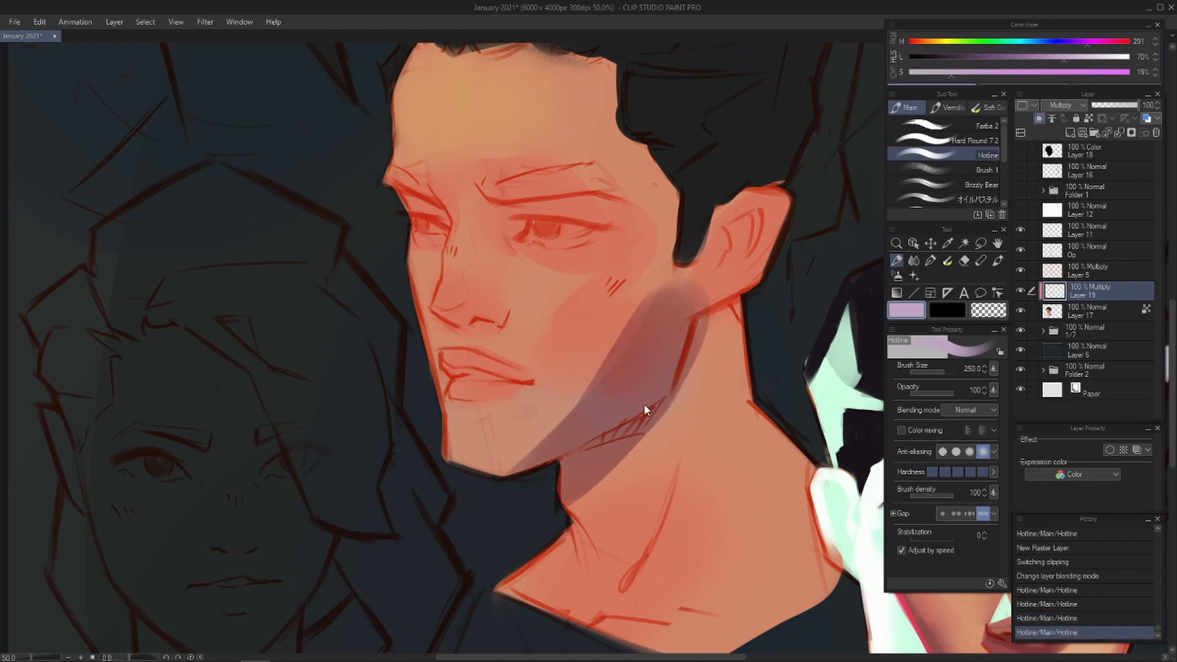
key(ctrl+z)
key(ctrl+z)
scroll(664, 401, down, 2)
key(h)
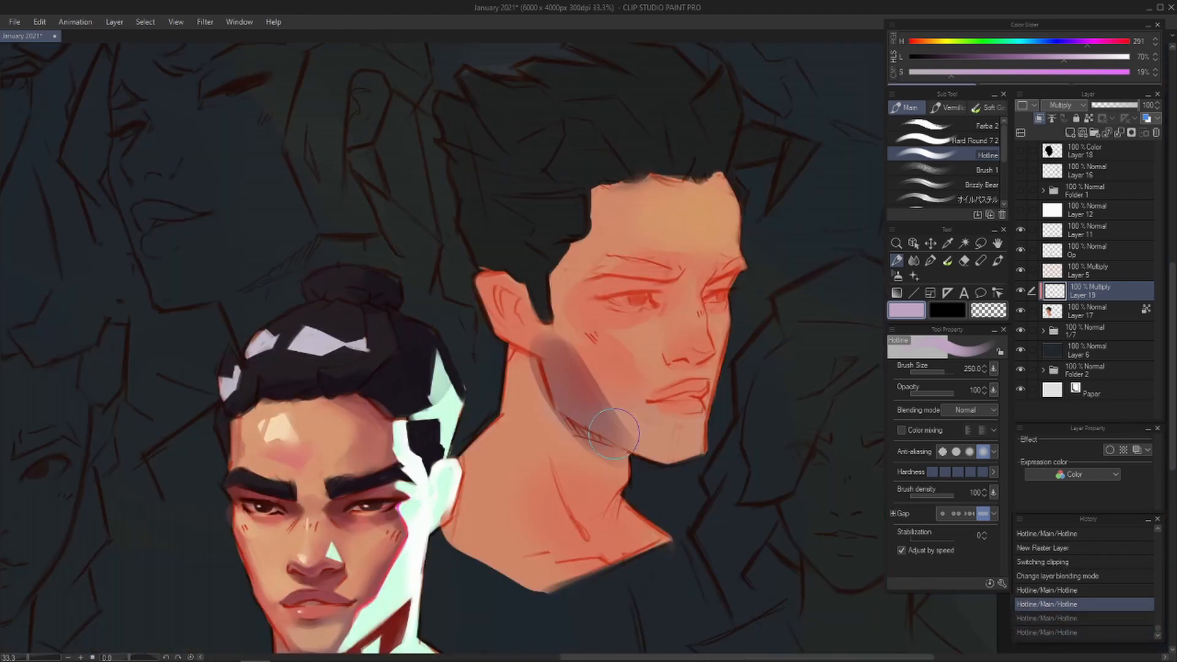
key(h)
scroll(602, 446, up, 1)
key(ctrl+z)
key(ctrl+z)
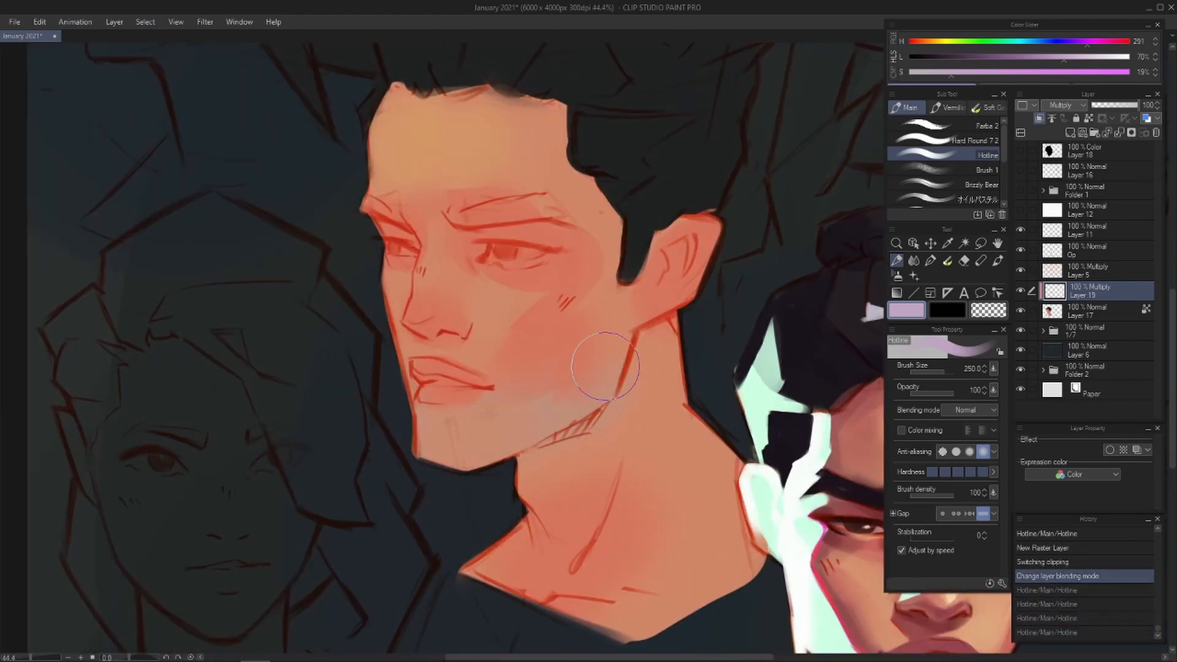
- Try the purple shadow over the temple and the side of the hair, and undo it
mouse_move(598, 361)
mouse_down()
mouse_move(613, 389)
mouse_move(571, 429)
mouse_up()
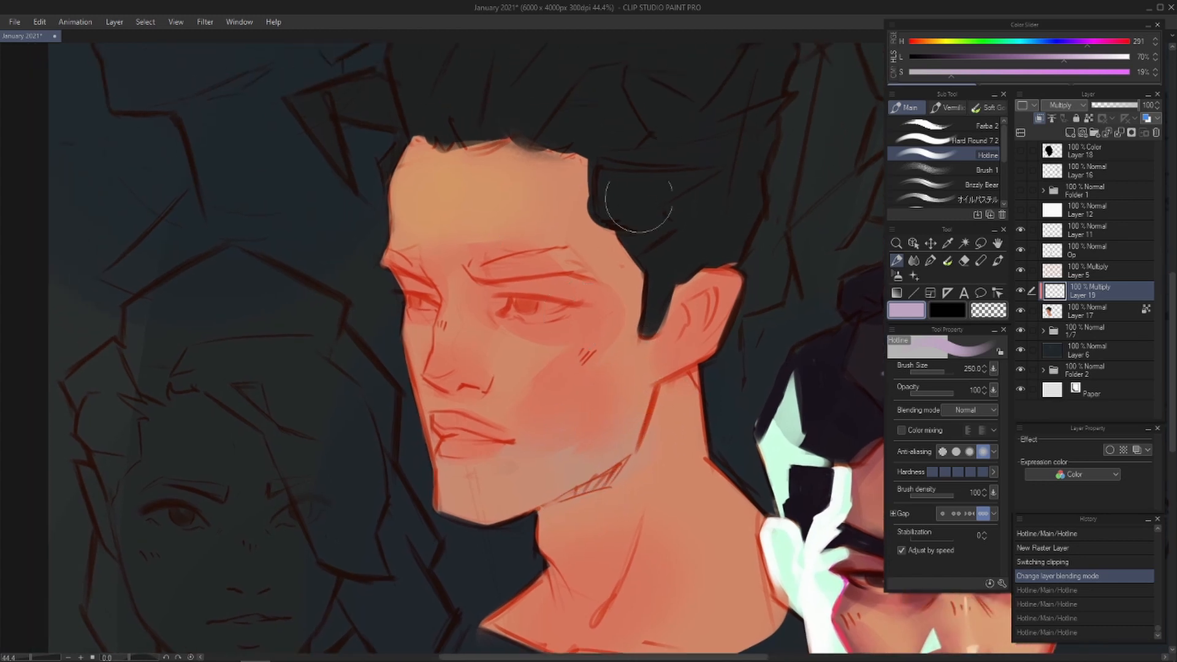
drag(583, 171, 665, 212)
key(ctrl+z)
mouse_move(802, 59)
mouse_down()
mouse_move(660, 177)
mouse_move(732, 203)
mouse_up()
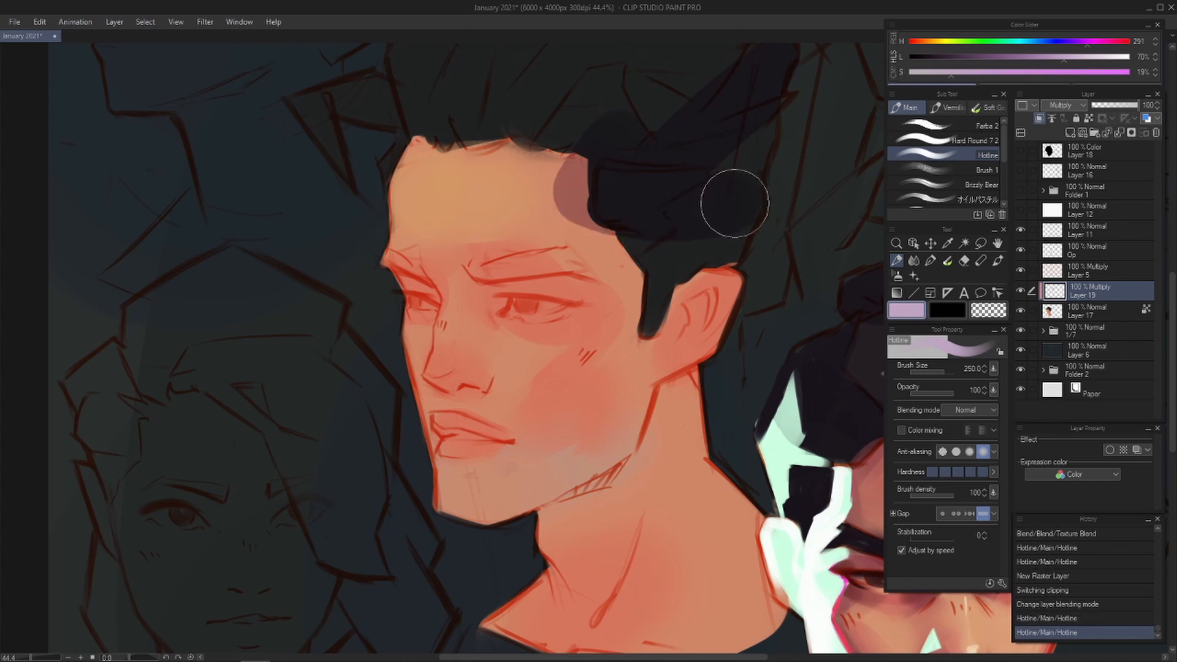
key(ctrl+z)
key(ctrl+z)
- Paint purple shadow with a smaller brush over the far eye socket, the far side of the nose and the area above the lip
drag(522, 341, 574, 350)
key(bracketleft)
key(bracketleft)
key(bracketleft)
mouse_move(429, 287)
mouse_down()
mouse_move(467, 300)
mouse_move(463, 314)
mouse_up()
drag(456, 309, 444, 383)
drag(455, 331, 446, 383)
mouse_move(453, 328)
mouse_down()
mouse_move(449, 420)
mouse_move(438, 387)
mouse_move(463, 414)
mouse_up()
mouse_move(468, 402)
mouse_down()
mouse_move(476, 432)
mouse_move(466, 394)
mouse_move(507, 391)
mouse_move(461, 394)
mouse_move(476, 402)
mouse_move(456, 435)
mouse_move(496, 391)
mouse_move(495, 377)
mouse_move(480, 379)
mouse_move(505, 387)
mouse_move(494, 386)
mouse_up()
key(ctrl+z)
- Trim the far-side face shadow with the Hard eraser and return to the Hotline brush
key(bracketleft)
key(bracketleft)
key(bracketleft)
key(e)
key(p)
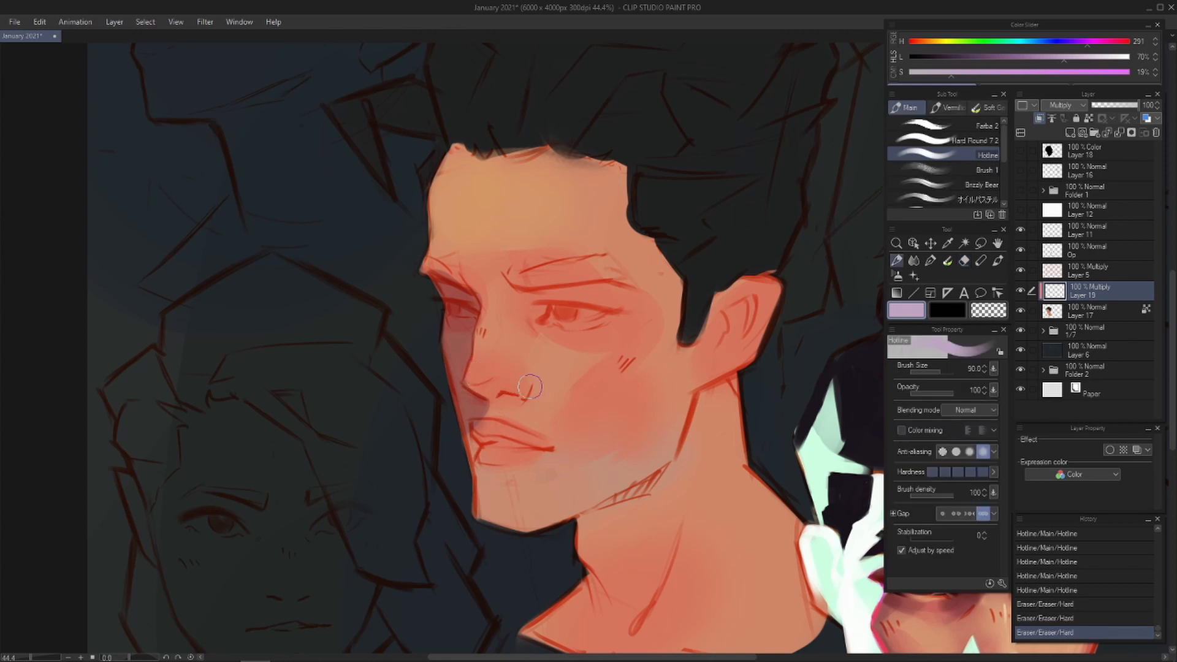
- Shade the upper lip with the purple shadow colour, reducing the brush to size 30
key([)
drag(519, 478, 535, 472)
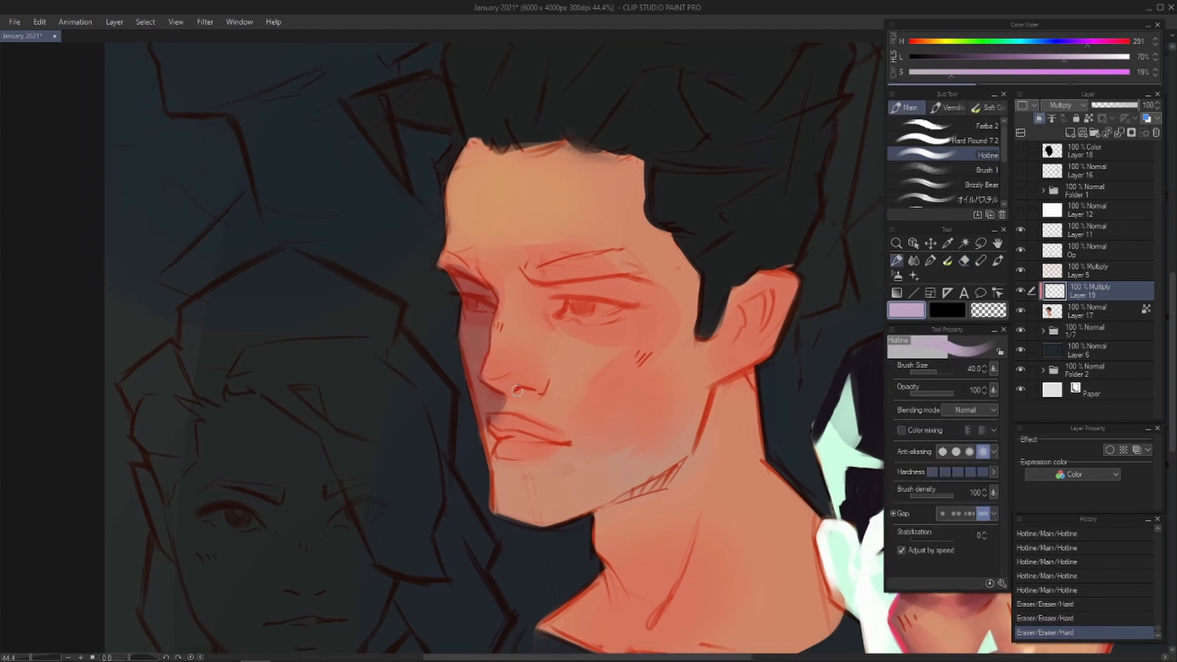
key([)
mouse_move(518, 391)
mouse_down()
mouse_move(493, 416)
mouse_move(510, 401)
mouse_up()
mouse_move(467, 438)
mouse_down()
mouse_move(498, 455)
mouse_move(484, 423)
mouse_move(485, 447)
mouse_move(490, 431)
mouse_move(540, 439)
mouse_move(497, 435)
mouse_move(495, 420)
mouse_move(543, 445)
mouse_move(518, 468)
mouse_move(492, 426)
mouse_move(532, 429)
mouse_up()
key(ctrl+z)
key(ctrl+z)
key(ctrl+z)
key([)
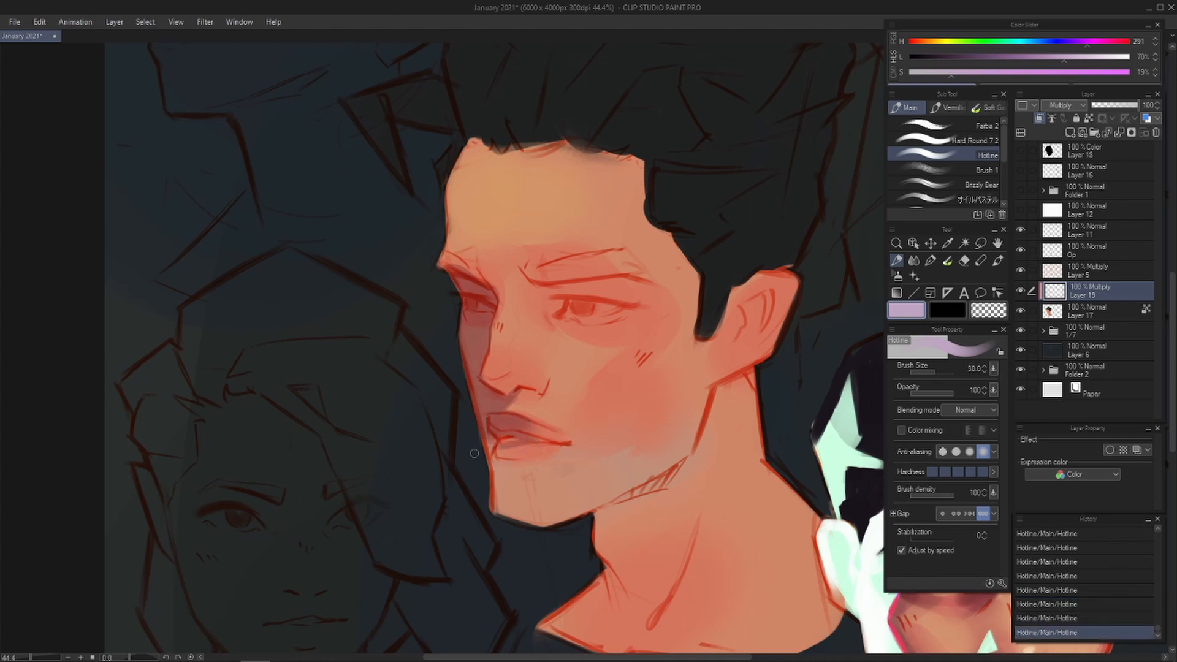
- Undo and redo the latest lip shadow strokes to compare the mouth with and without them
key(ctrl+z)
key(ctrl+z)
key(ctrl+z)
key(ctrl+y)
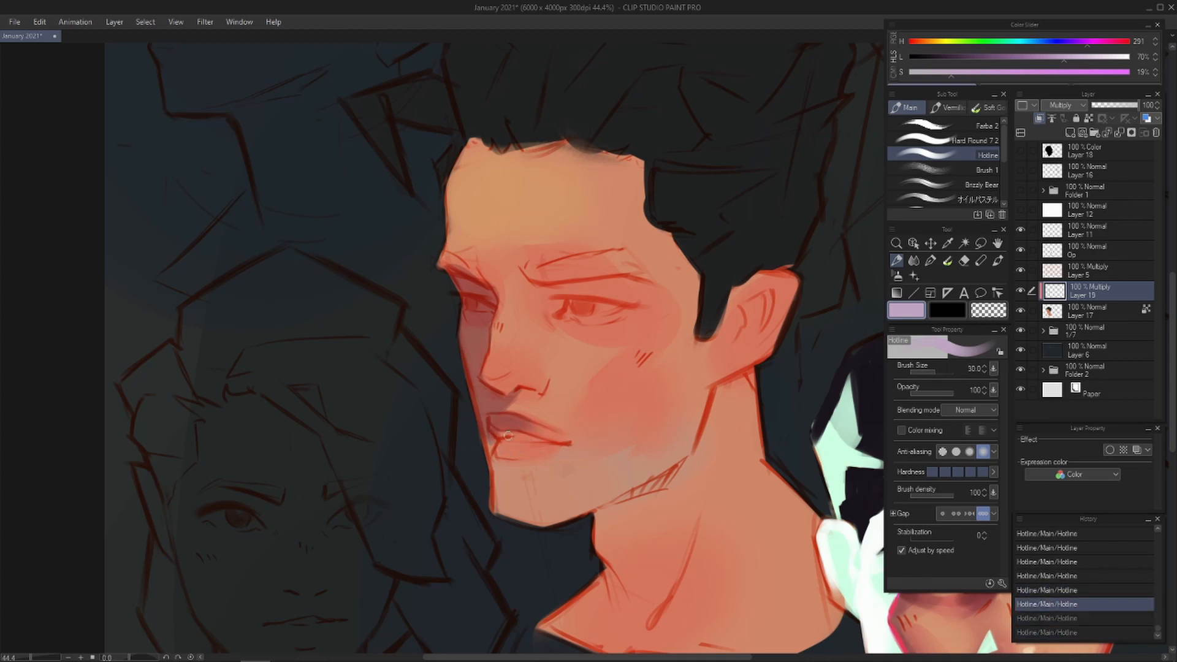
key(ctrl+y)
key(ctrl+y)
drag(521, 452, 576, 388)
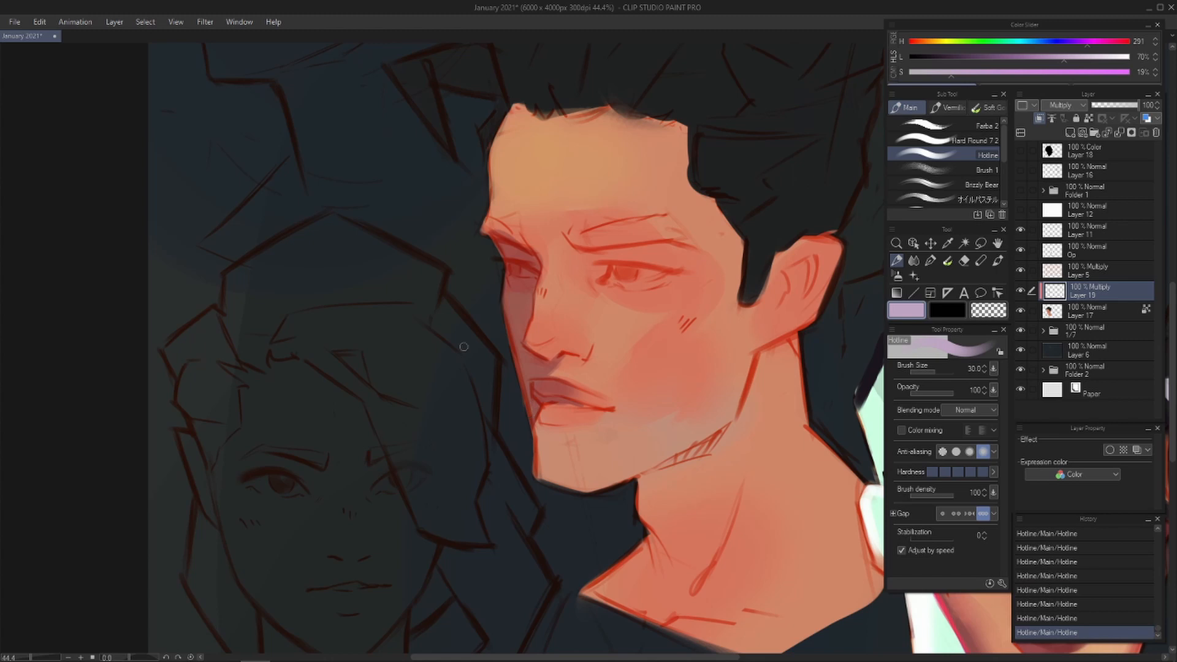
- Paint purple shadow down the far side of the forehead with a size 175 brush and block in shade on the chin
drag(488, 157, 502, 237)
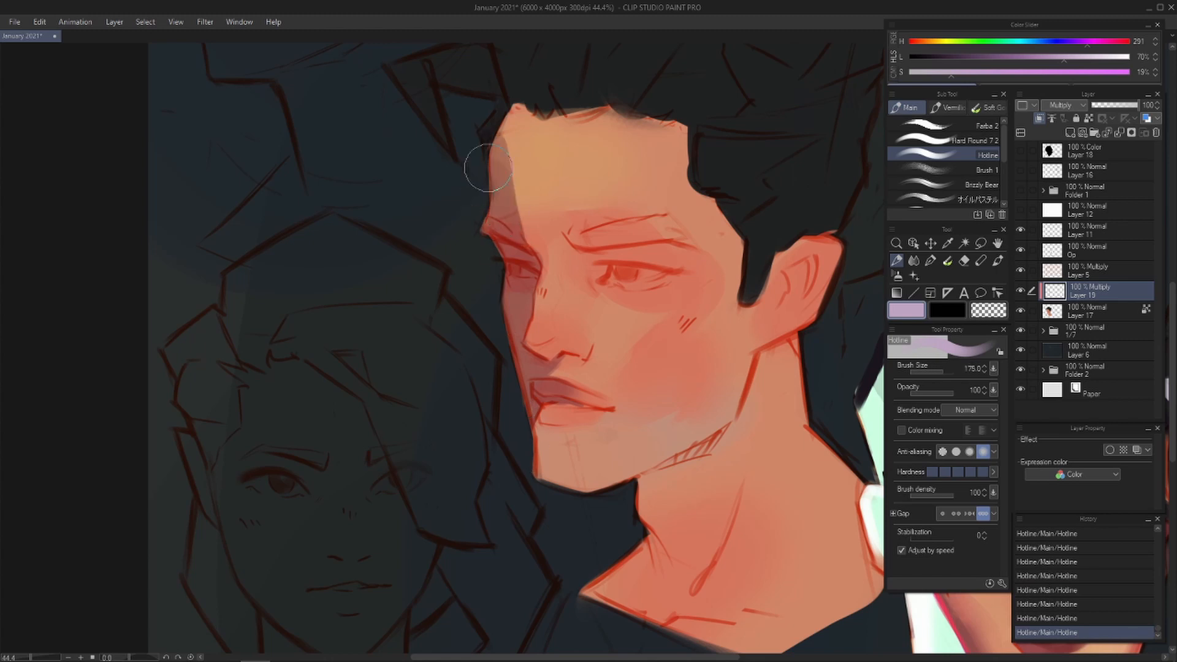
drag(516, 106, 489, 147)
mouse_move(563, 435)
mouse_down()
mouse_move(569, 367)
mouse_move(590, 379)
mouse_move(574, 374)
mouse_move(591, 375)
mouse_move(525, 421)
mouse_move(543, 388)
mouse_move(605, 423)
mouse_move(557, 389)
mouse_move(618, 426)
mouse_up()
key(ctrl+z)
key(bracketleft)
key(bracketleft)
key(ctrl+z)
- Refine the chin shadow's edge by alternating between the Hard eraser and the Hotline brush
key(e)
key(b)
key(e)
key([)
mouse_move(575, 403)
mouse_down()
mouse_move(603, 418)
mouse_move(581, 389)
mouse_move(561, 398)
mouse_up()
key(b)
key(e)
drag(570, 390, 561, 395)
key(b)
drag(634, 378, 641, 417)
drag(774, 288, 771, 294)
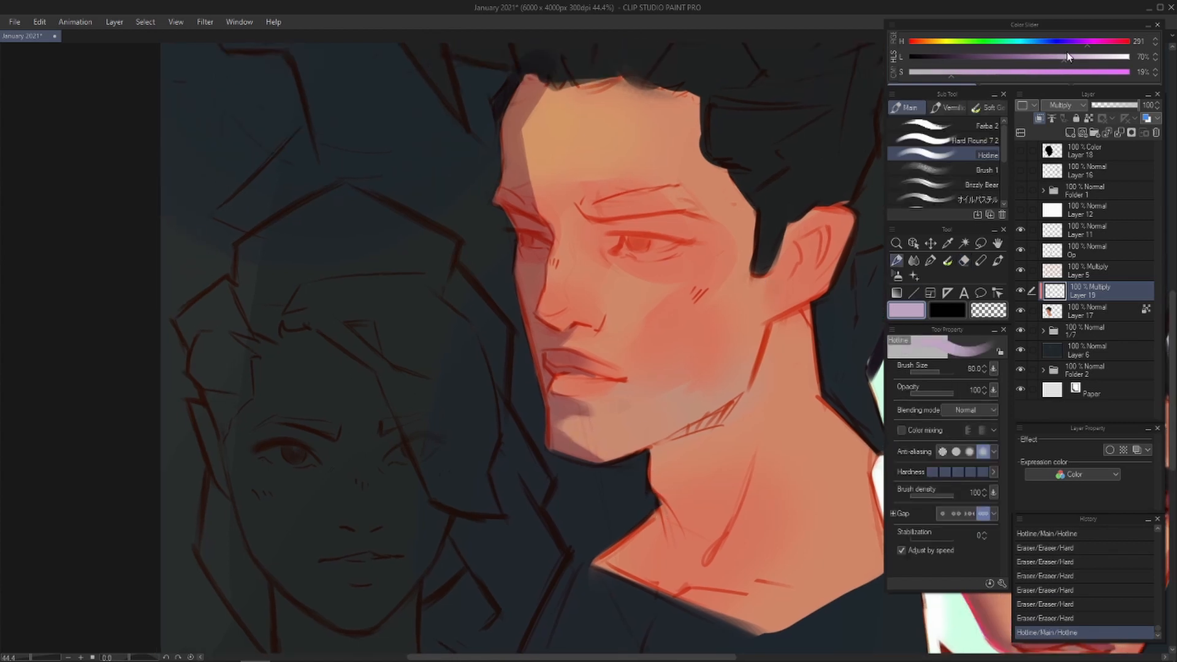
- Add a raster layer above the shadow layer and try a pale pink line tracing the shadow edge down the face
click(1070, 133)
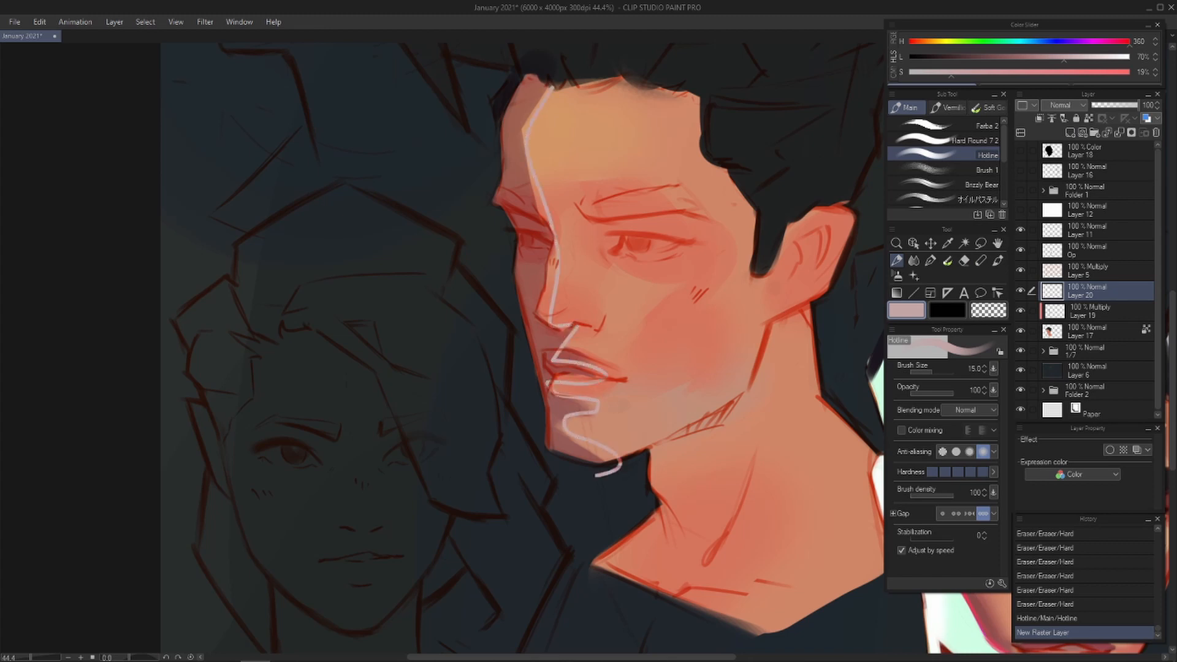
mouse_move(596, 474)
mouse_down()
mouse_move(580, 59)
mouse_move(618, 59)
mouse_up()
key(ctrl+z)
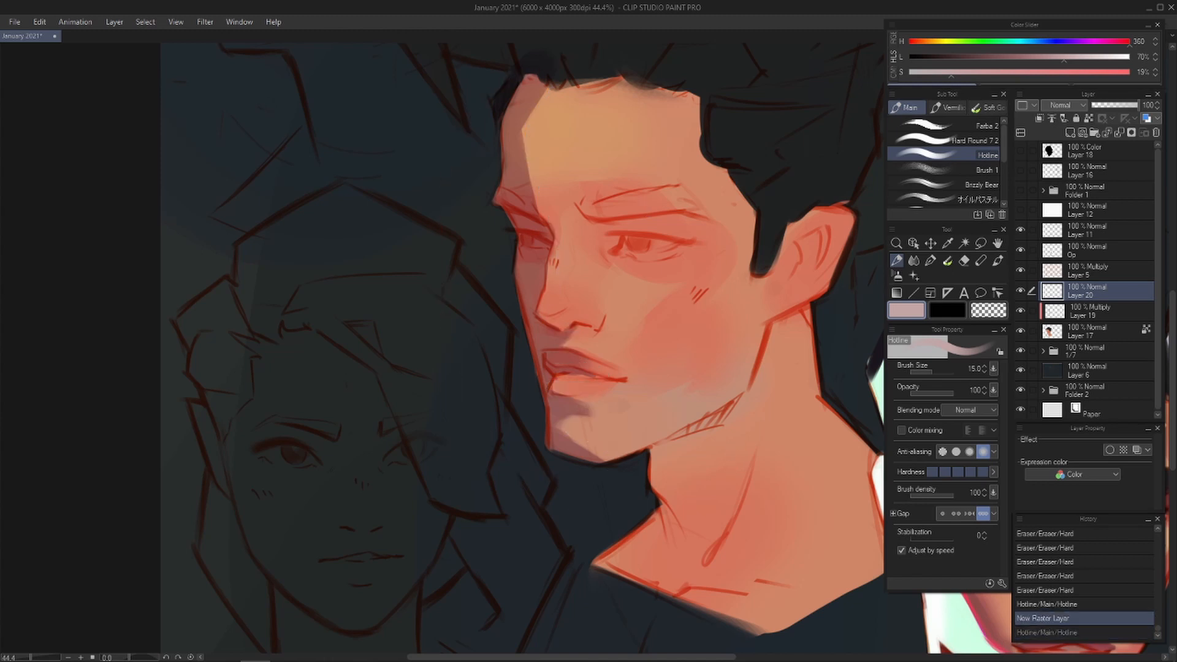
- Select the clipped shadow layer, Layer 19, and set its blending mode to Normal
click(1094, 311)
click(1060, 105)
click(1053, 118)
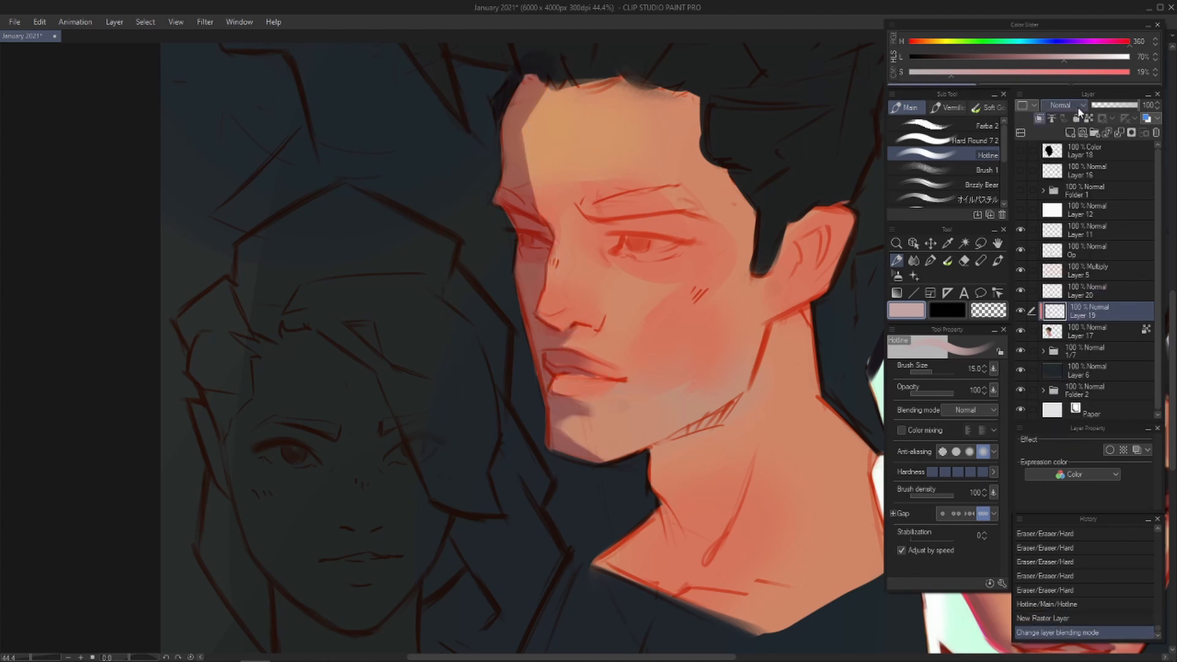
click(1060, 105)
click(1117, 321)
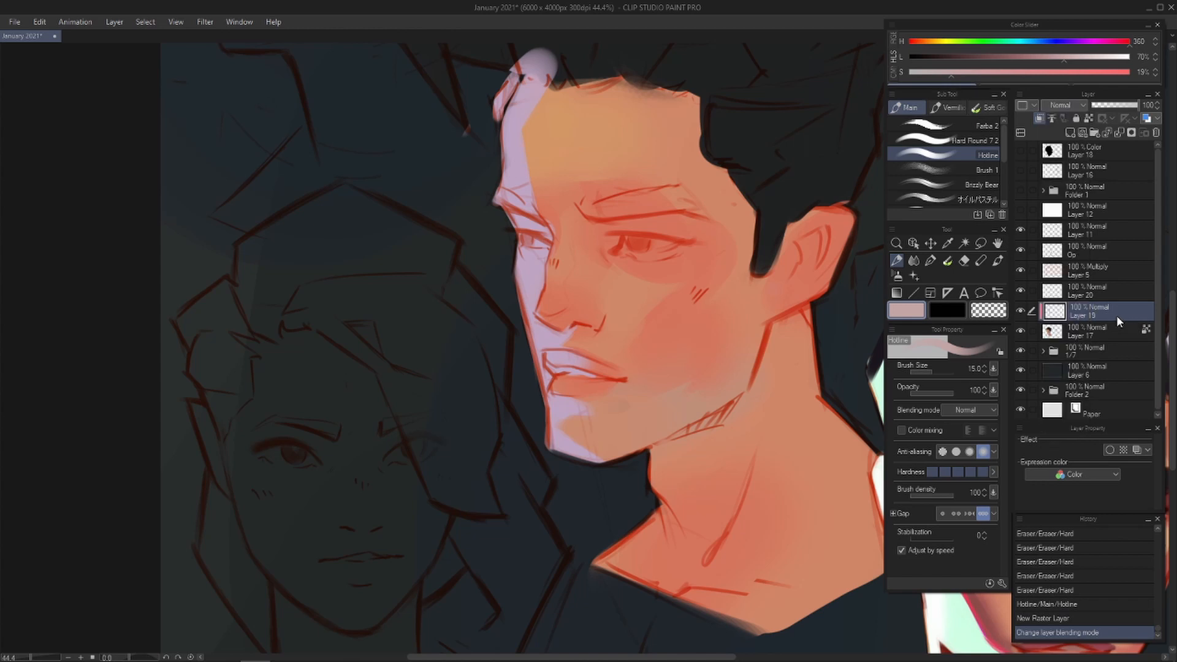
- Sample the purple from the far-side face shadow and set the layer back to Multiply
alt+click(517, 188)
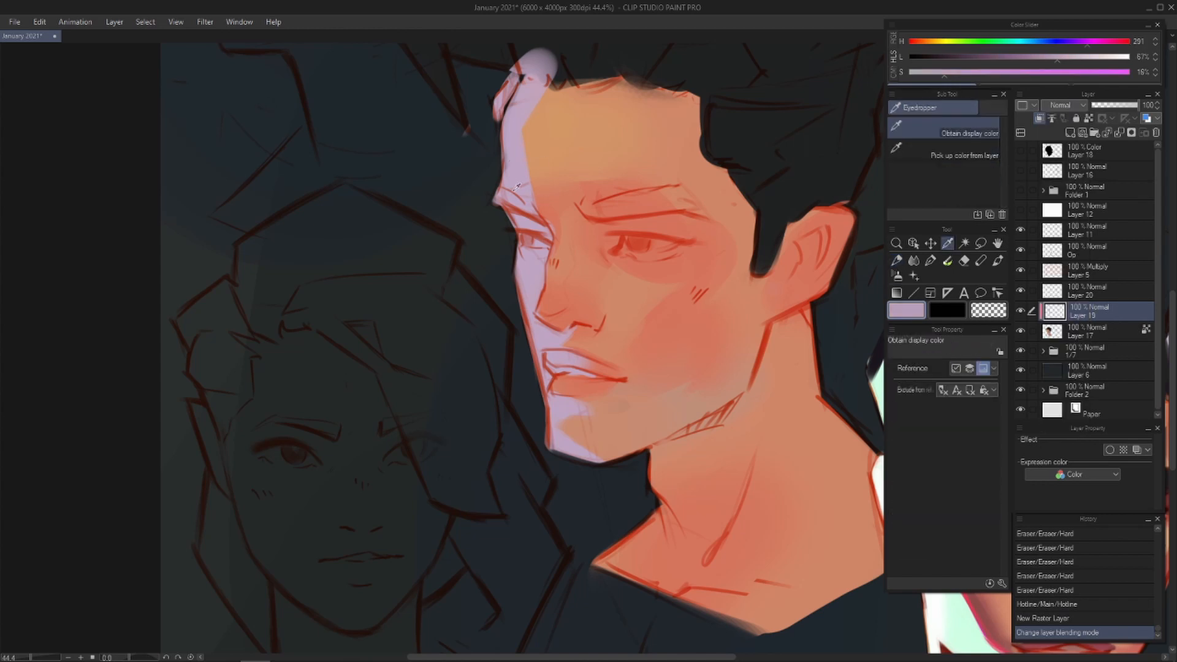
alt+click(517, 188)
click(1066, 105)
click(1072, 141)
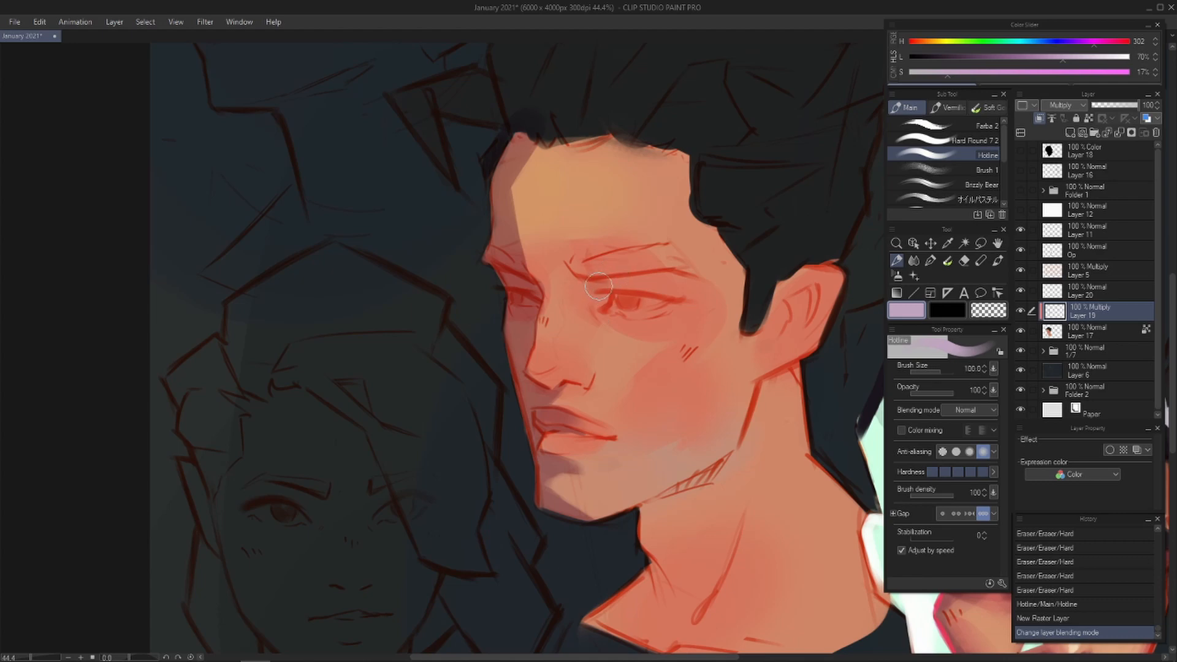
- Shade the near eye socket under the brow with purple, refining it with the Hard eraser
drag(597, 286, 597, 290)
drag(597, 290, 598, 291)
key(ctrl+z)
key(ctrl+z)
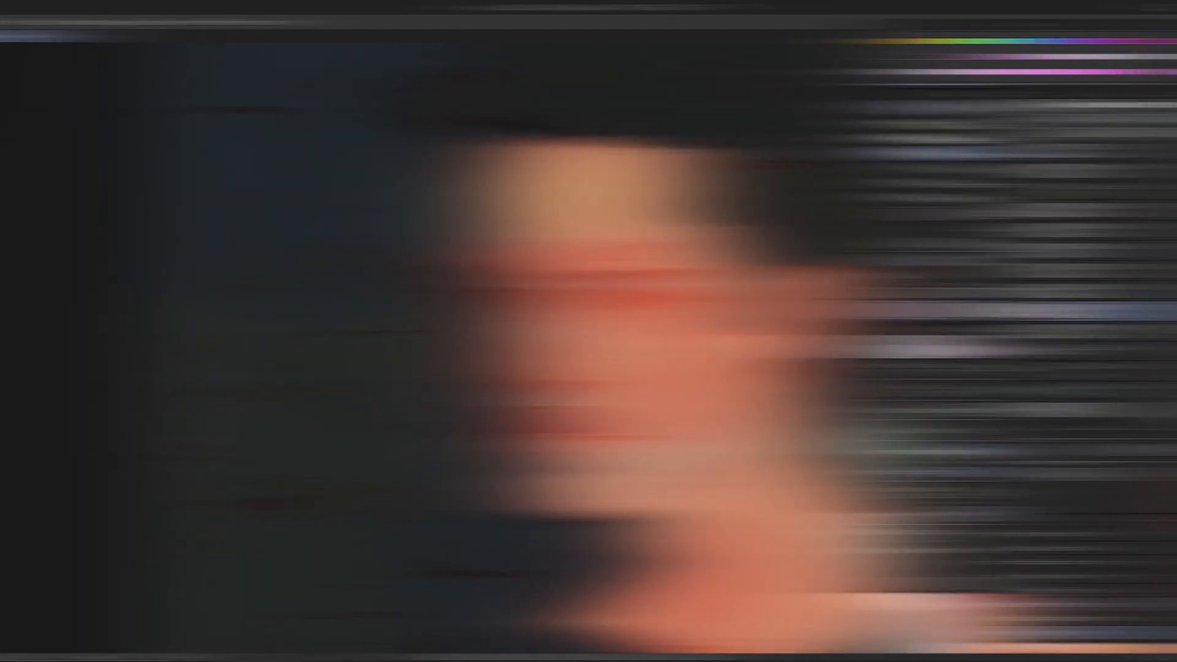
mouse_move(619, 294)
mouse_down()
mouse_move(659, 300)
mouse_move(607, 325)
mouse_up()
key(e)
drag(699, 310, 631, 323)
key(b)
key(e)
key(ctrl+z)
key(ctrl+z)
key(b)
- Reduce the Hotline brush size and add purple shadow beneath the nose
mouse_move(698, 393)
mouse_down()
mouse_move(648, 369)
mouse_move(670, 362)
mouse_up()
key(bracketleft)
key(bracketleft)
key(bracketleft)
key(bracketleft)
drag(564, 354, 535, 370)
mouse_move(552, 346)
mouse_down()
mouse_move(529, 365)
mouse_move(529, 356)
mouse_up()
- Paint the cast shadow on the neck under the jaw and trim its edge below the ear with the eraser
mouse_move(712, 368)
mouse_down()
mouse_move(670, 416)
mouse_move(649, 339)
mouse_up()
drag(653, 389, 555, 460)
drag(613, 423, 552, 460)
drag(665, 383, 594, 499)
mouse_move(668, 324)
mouse_down()
mouse_move(716, 323)
mouse_move(680, 332)
mouse_up()
key(e)
drag(705, 328, 679, 343)
drag(681, 341, 655, 410)
key(b)
- Extend the neck shadow down to the collarbone and undo the extra stroke below the ear
mouse_move(604, 445)
mouse_down()
mouse_move(565, 481)
mouse_move(535, 543)
mouse_move(498, 570)
mouse_move(550, 534)
mouse_up()
drag(589, 458, 545, 569)
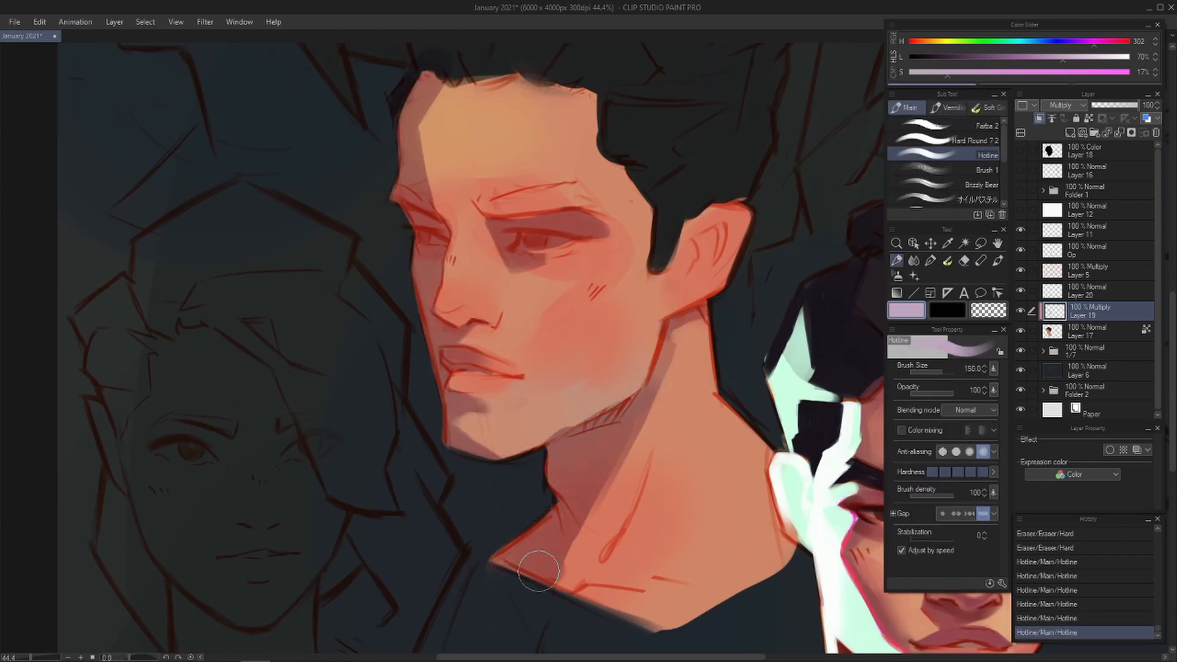
drag(571, 528, 542, 573)
drag(588, 500, 530, 594)
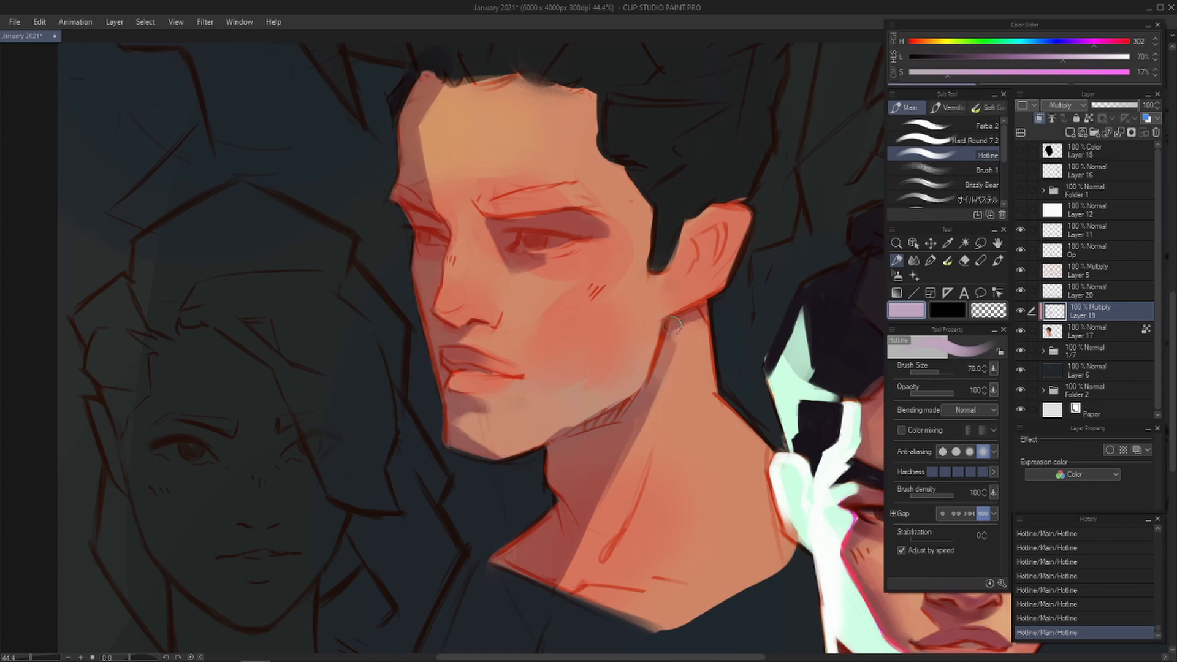
drag(671, 323, 640, 395)
key(ctrl+z)
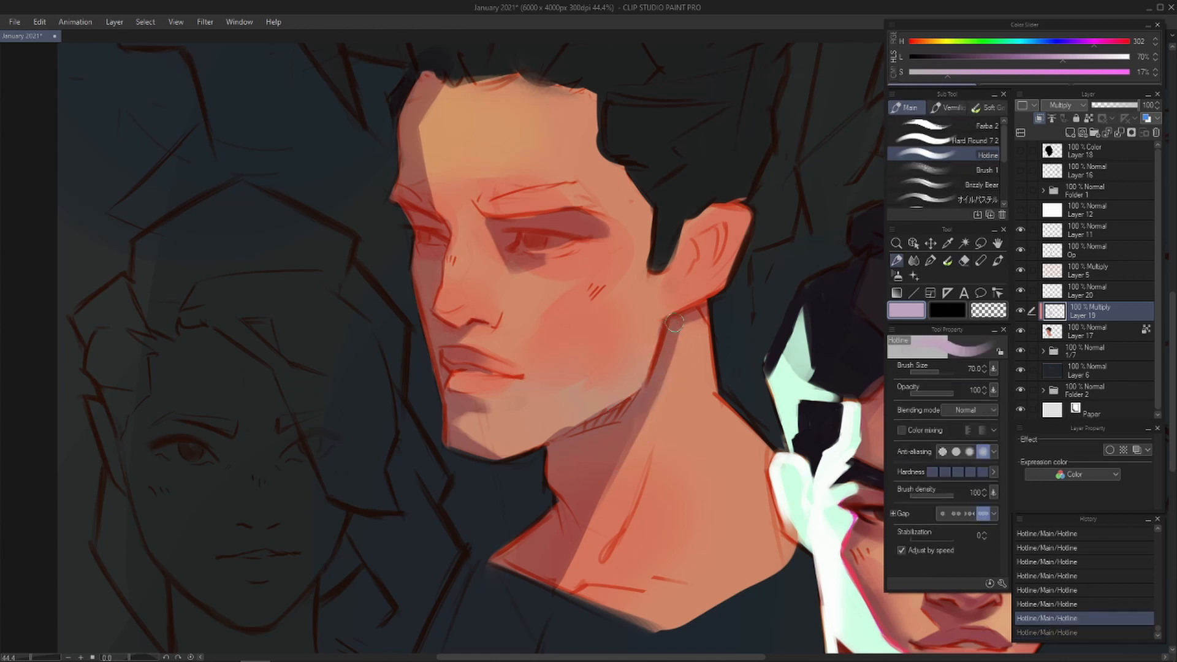
- Trim the purple shadow on the chin with the Hard eraser at size 70 and return to the Hotline brush
drag(483, 279, 523, 316)
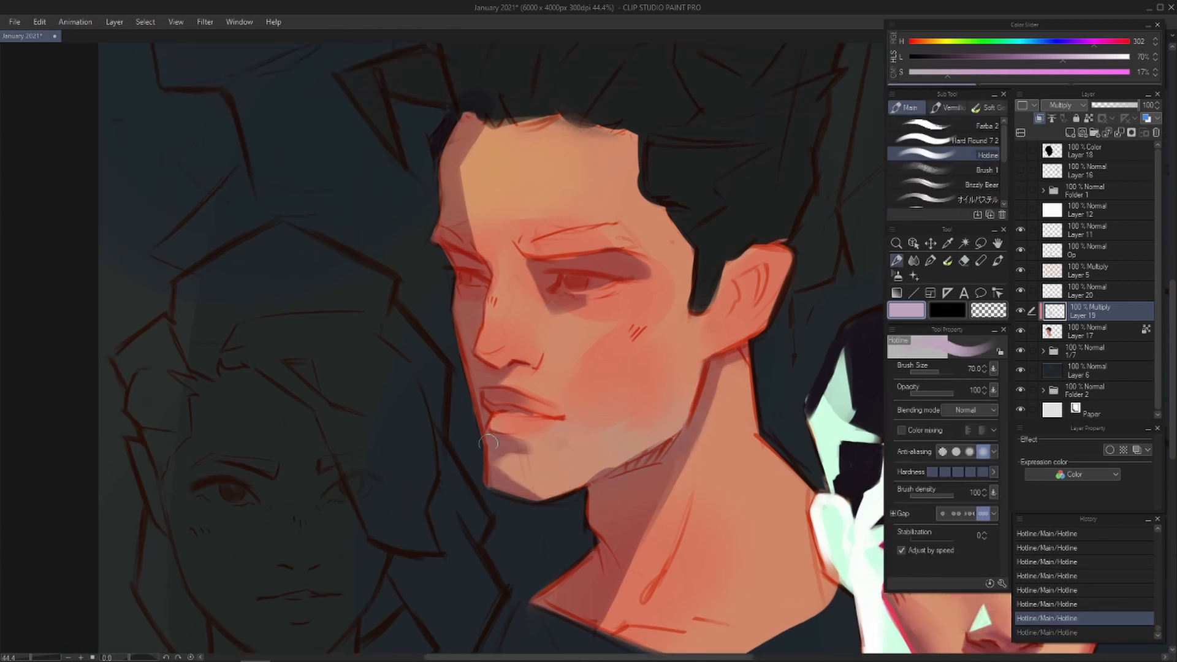
drag(555, 432, 554, 401)
key(e)
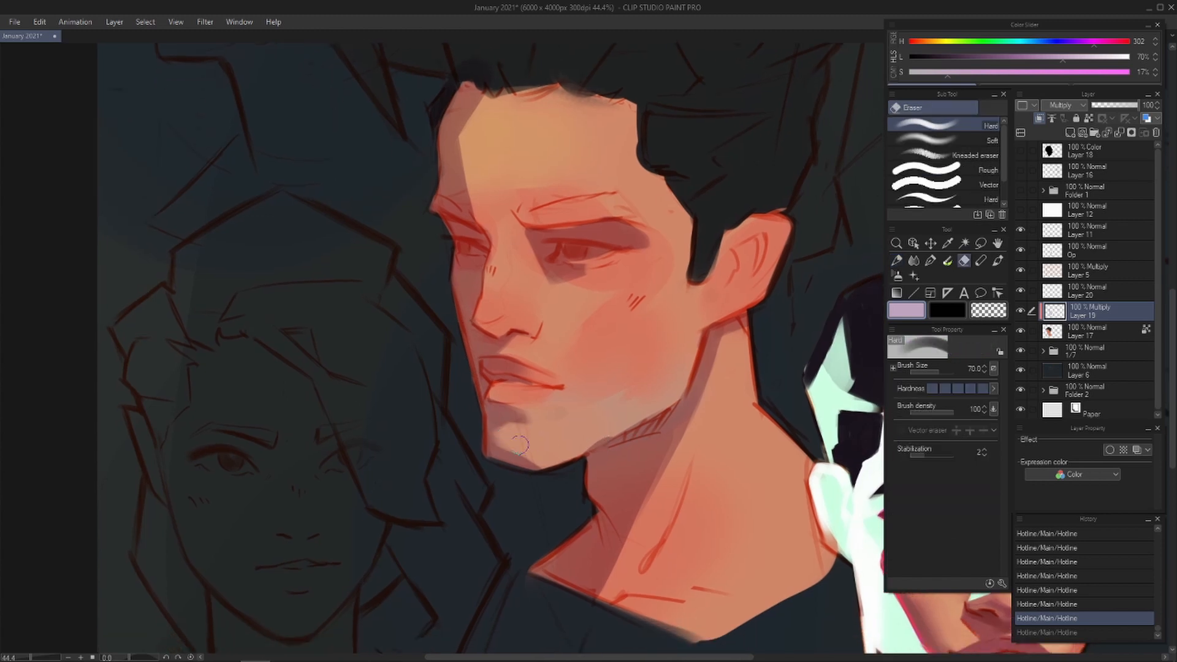
drag(504, 442, 515, 457)
drag(536, 453, 551, 463)
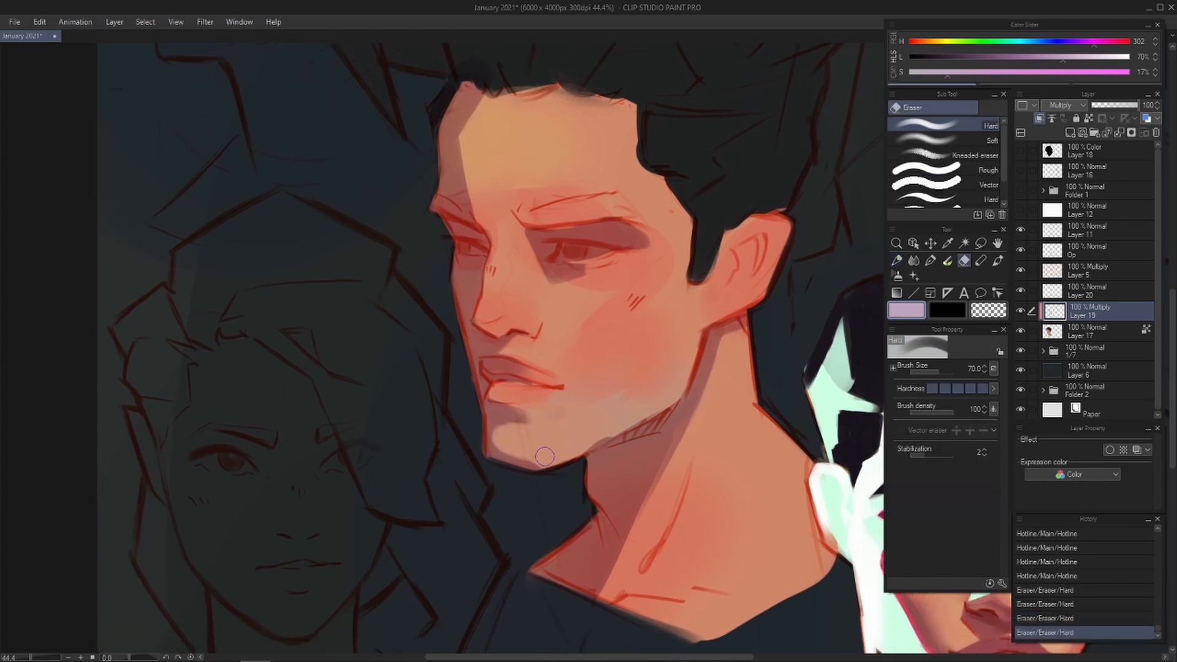
key(p)
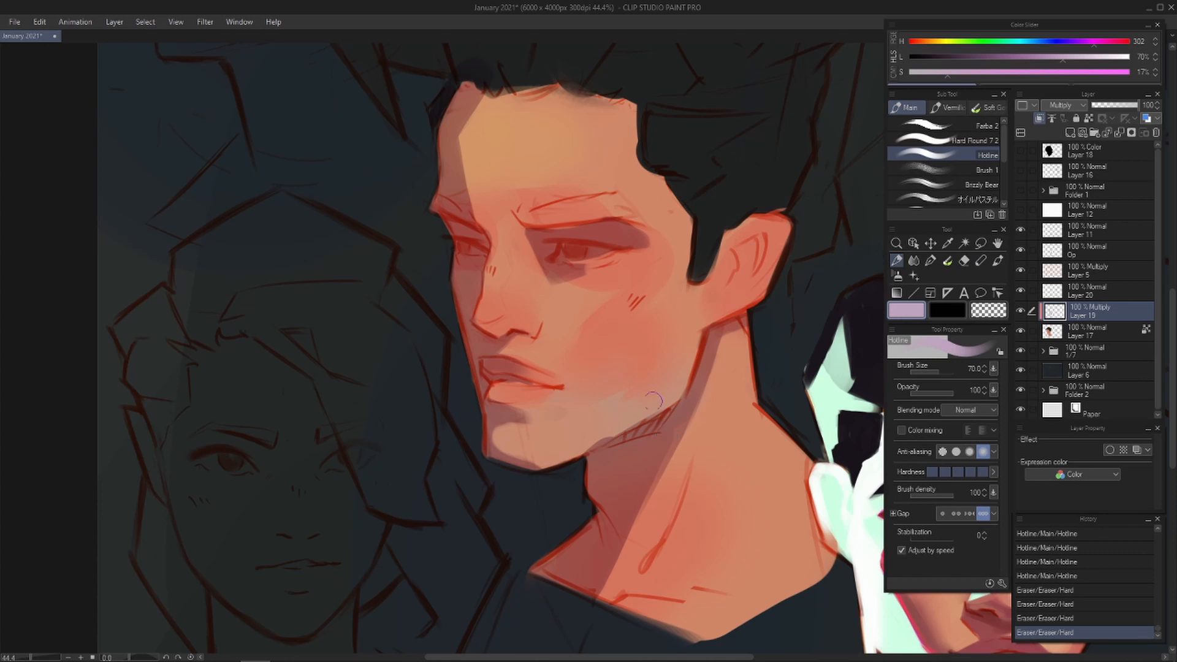
- Try a size 300 brush stroke of shadow at the base of the neck
drag(581, 399, 588, 430)
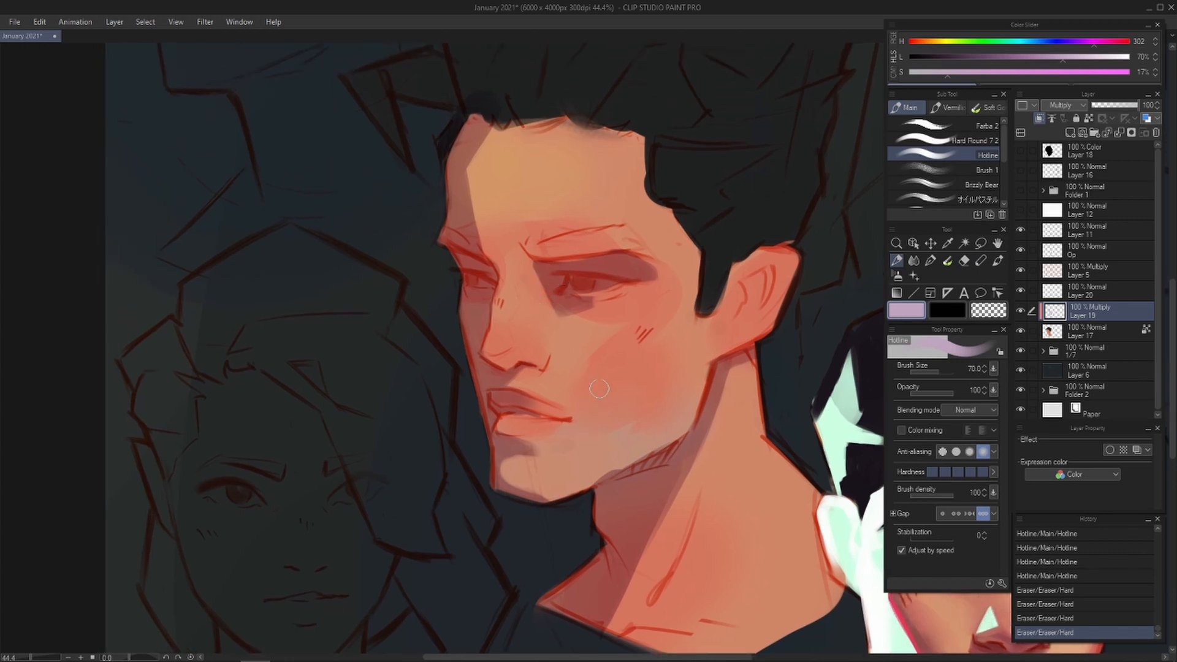
drag(677, 453, 670, 421)
key(bracketright)
key(bracketright)
key(bracketright)
key(bracketright)
key(bracketright)
key(bracketright)
key(bracketright)
key(bracketright)
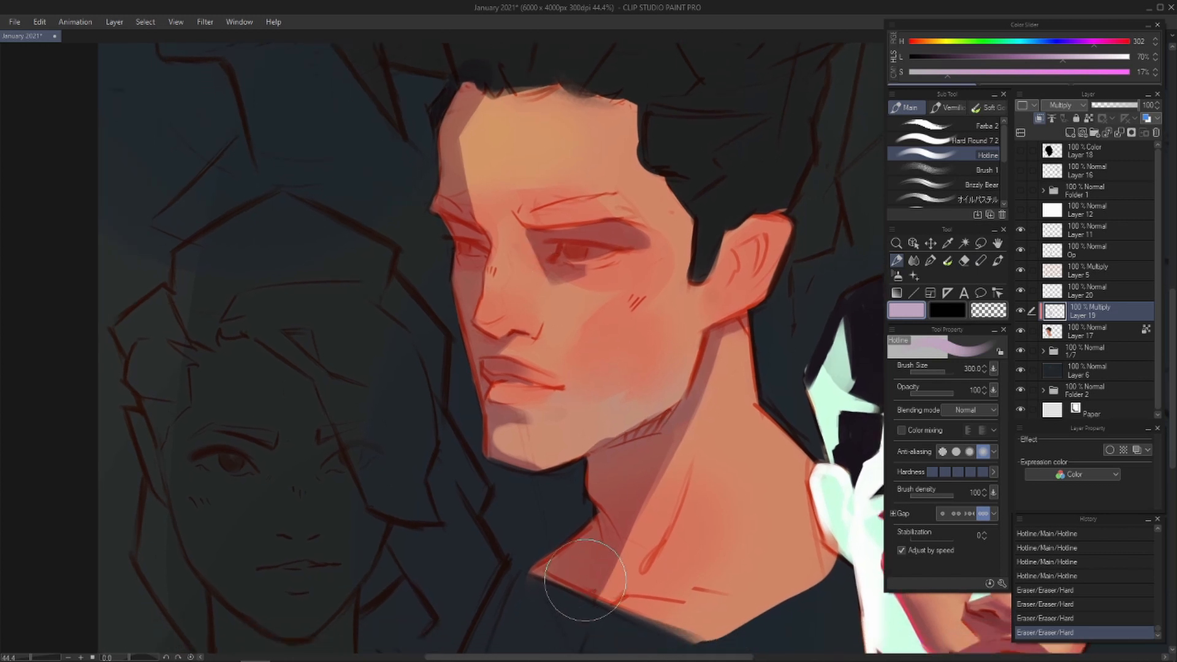
mouse_move(585, 579)
mouse_down()
mouse_move(627, 609)
mouse_move(612, 596)
mouse_up()
key(ctrl+z)
- Reduce the brush to size 150 and shade the collarbone area at the base of the neck
key(bracketleft)
key(bracketleft)
key(bracketleft)
key(bracketleft)
drag(570, 573, 583, 577)
key(e)
key(b)
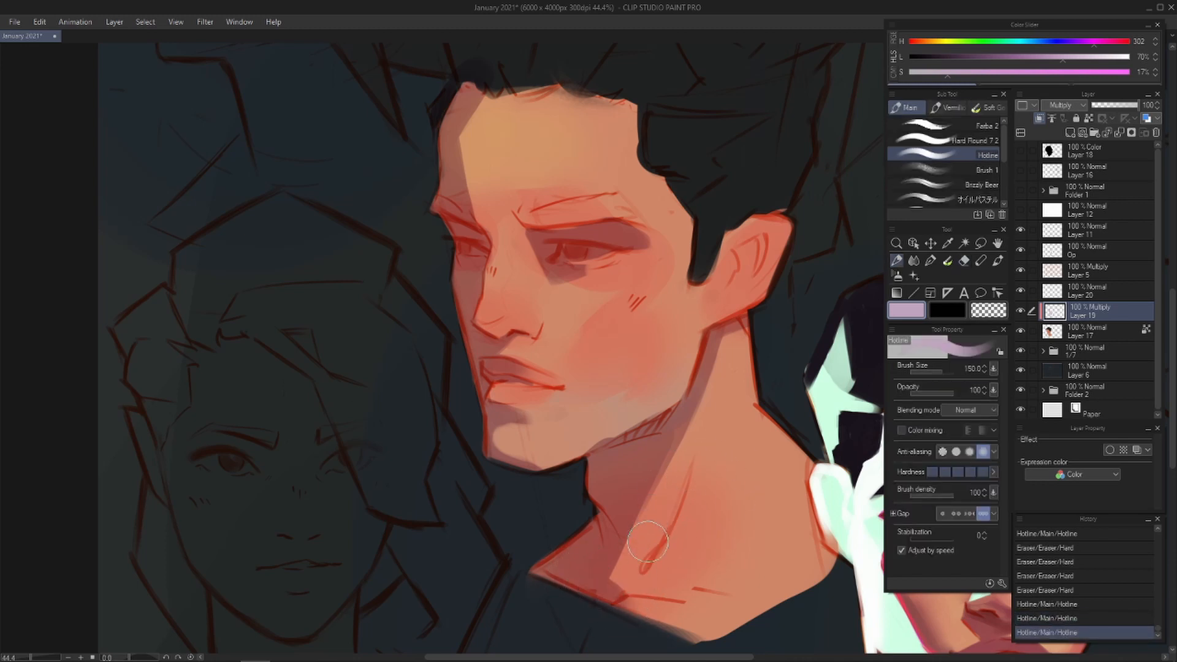
- Paint a diagonal purple shadow along the neck muscle and taper its upper end with the eraser
drag(633, 543, 658, 486)
key(ctrl+z)
drag(610, 583, 707, 533)
mouse_move(638, 546)
mouse_down()
mouse_move(709, 491)
mouse_move(675, 551)
mouse_up()
key(e)
mouse_move(744, 442)
mouse_down()
mouse_move(684, 567)
mouse_move(656, 534)
mouse_move(693, 488)
mouse_up()
drag(693, 484, 703, 463)
key(b)
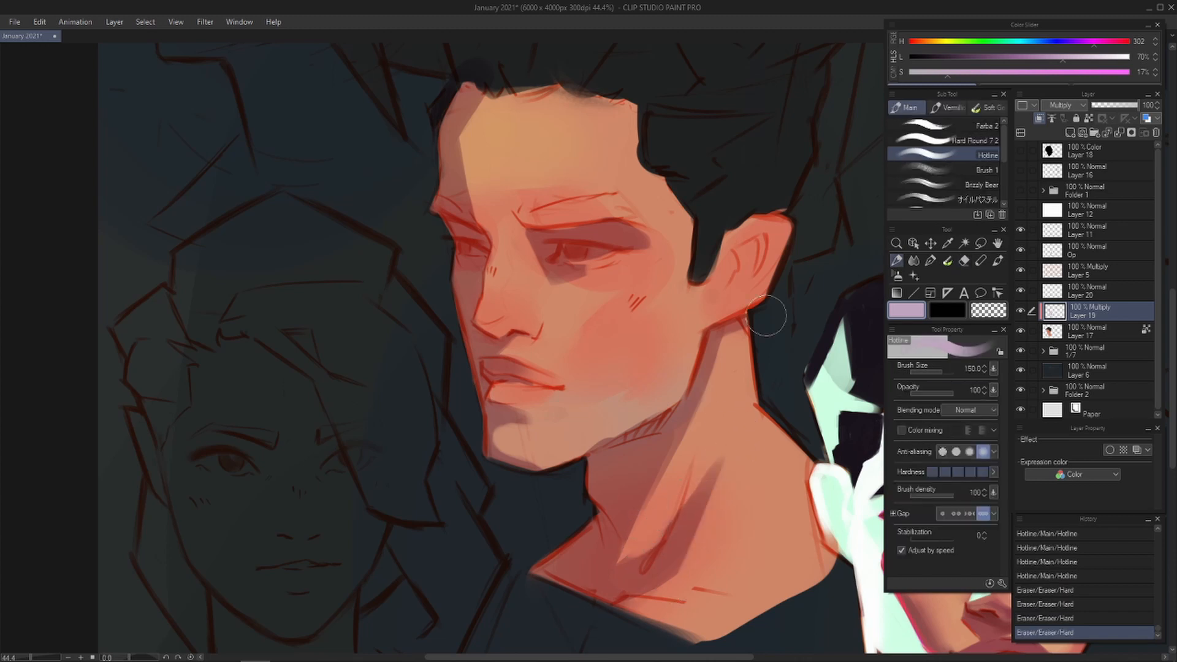
- Shade the inside of the ear with purple and trim the shadow's front edge with the Hard eraser
drag(720, 307, 692, 335)
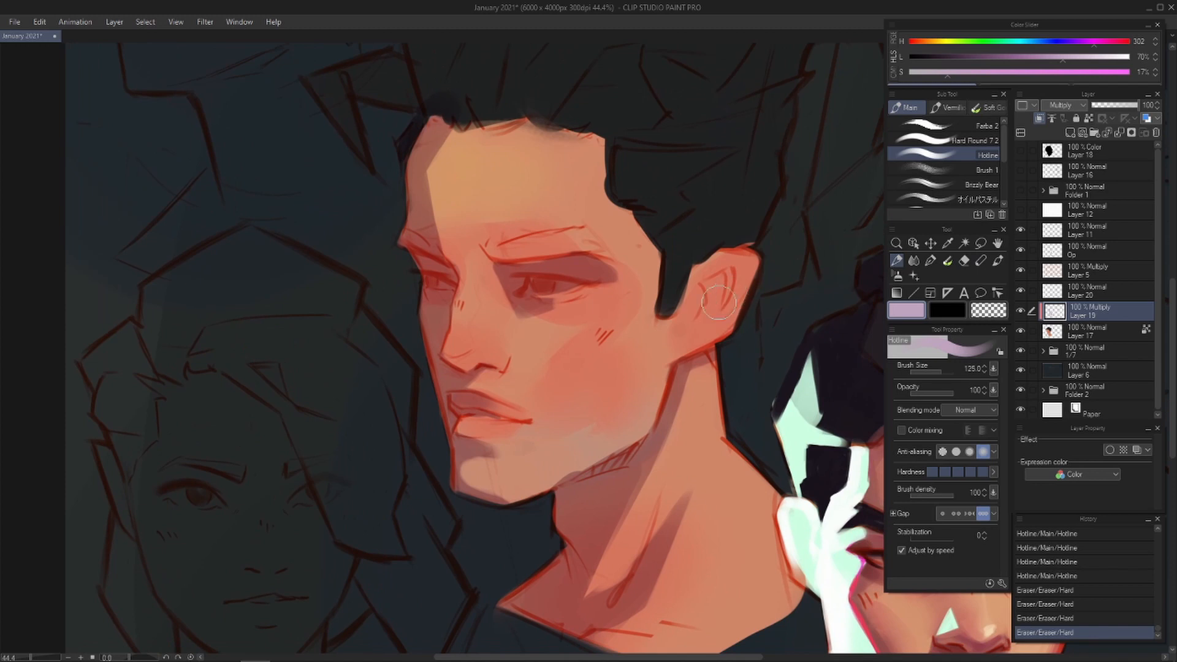
key(bracketleft)
key(e)
key(b)
key(e)
click(530, 448)
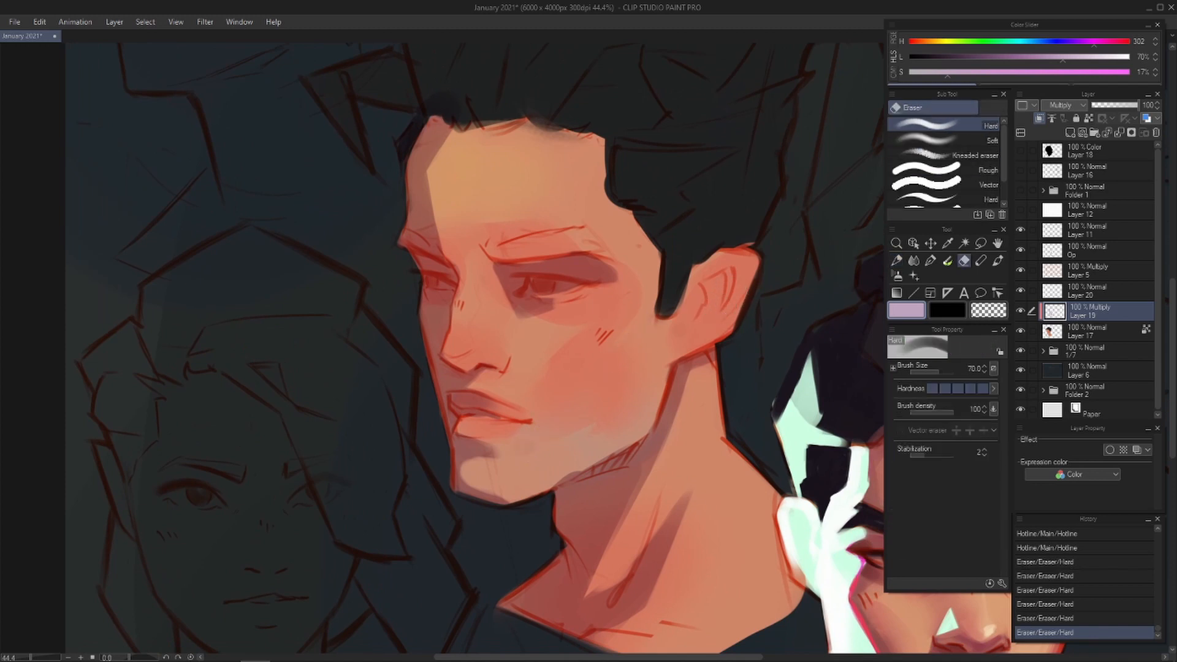
key(p)
mouse_move(729, 274)
mouse_down()
mouse_move(702, 300)
mouse_move(720, 318)
mouse_move(734, 311)
mouse_move(714, 322)
mouse_up()
key(e)
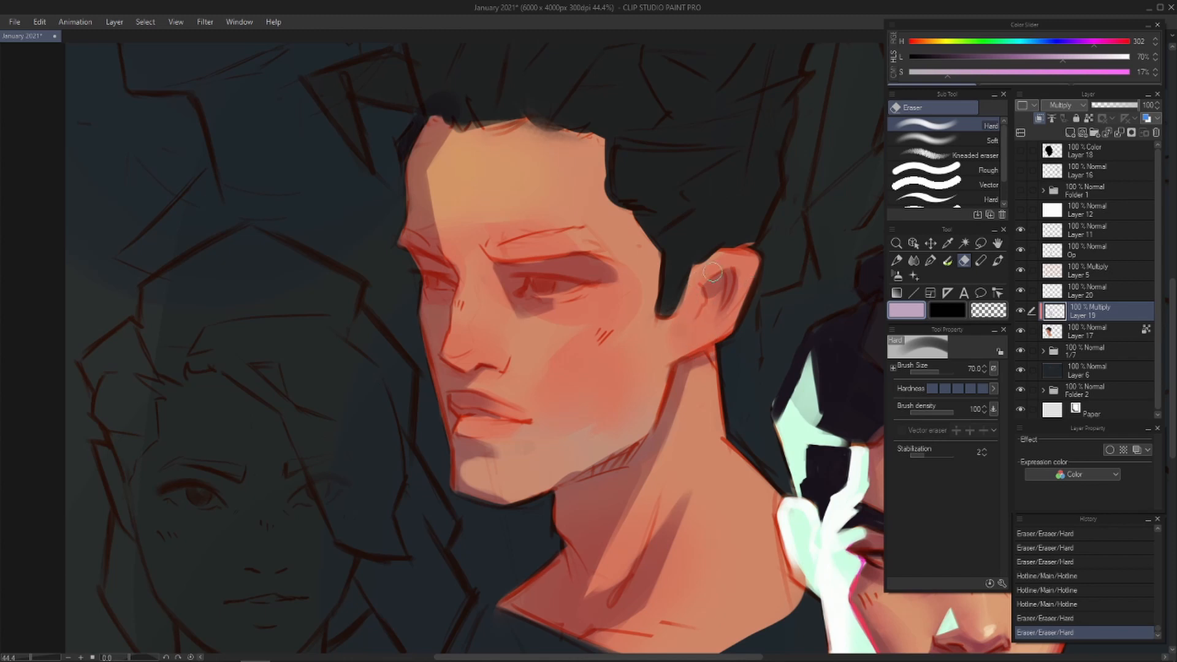
drag(713, 273, 699, 307)
drag(719, 269, 697, 309)
key(p)
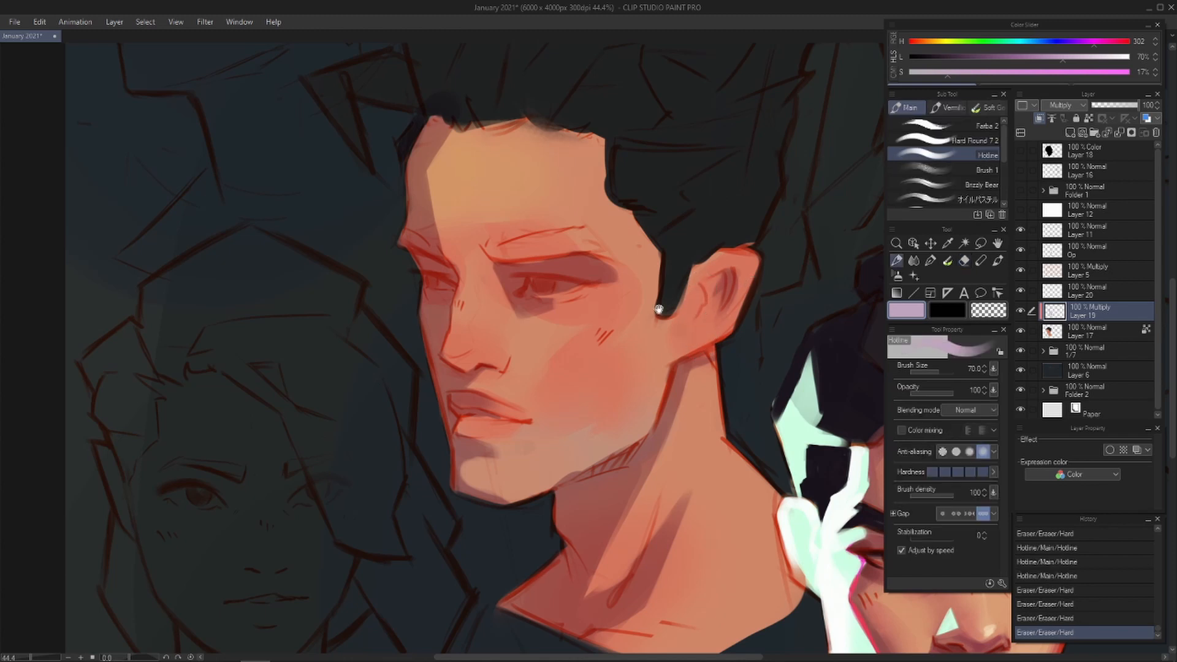
- Enlarge the Hotline brush and shade the loose front lock and the hair above the far temple
drag(658, 310, 647, 433)
key(bracketright)
key(bracketright)
key(bracketright)
key(bracketright)
key(bracketright)
key(bracketright)
key(bracketright)
key(bracketright)
key(bracketright)
key(bracketright)
key(bracketleft)
mouse_move(384, 212)
mouse_down()
mouse_move(372, 208)
mouse_move(356, 242)
mouse_up()
key(bracketleft)
mouse_move(439, 177)
mouse_down()
mouse_move(460, 216)
mouse_move(443, 165)
mouse_up()
drag(446, 178, 424, 123)
- Paint shadow into the hair above the forehead at size 200 and cut its upper edge with the Hard eraser
key(bracketleft)
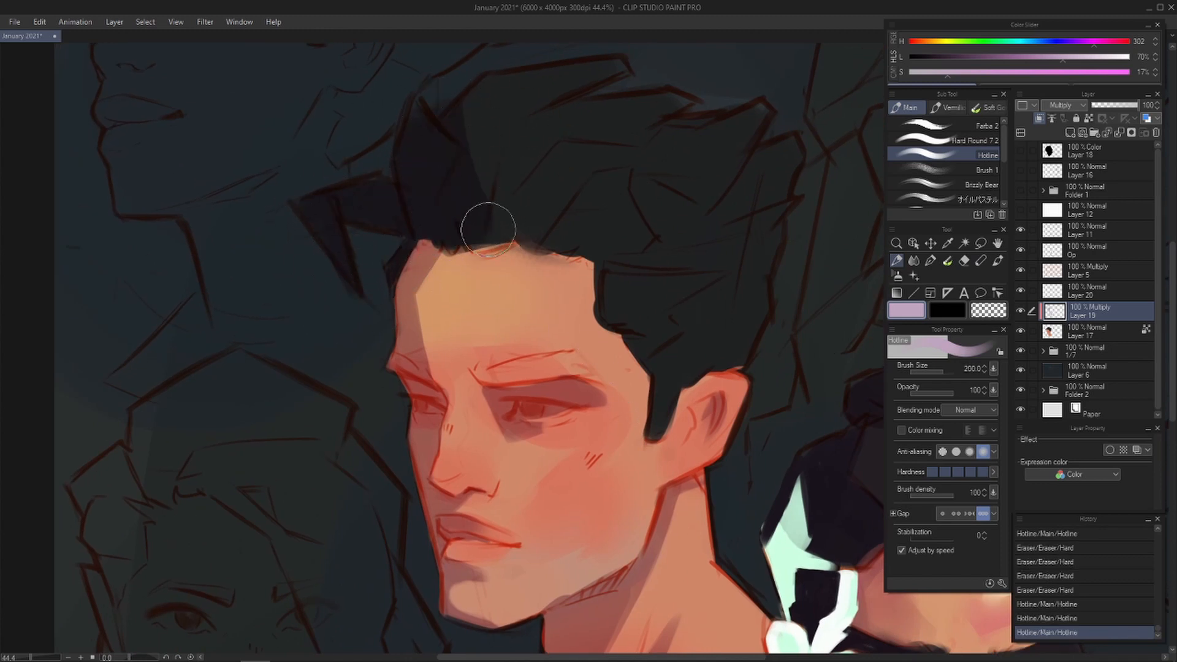
mouse_move(489, 230)
mouse_down()
mouse_move(539, 147)
mouse_move(567, 129)
mouse_up()
mouse_move(536, 171)
mouse_down()
mouse_move(525, 199)
mouse_move(651, 133)
mouse_move(577, 124)
mouse_move(591, 208)
mouse_move(555, 206)
mouse_move(525, 234)
mouse_move(601, 226)
mouse_up()
key(e)
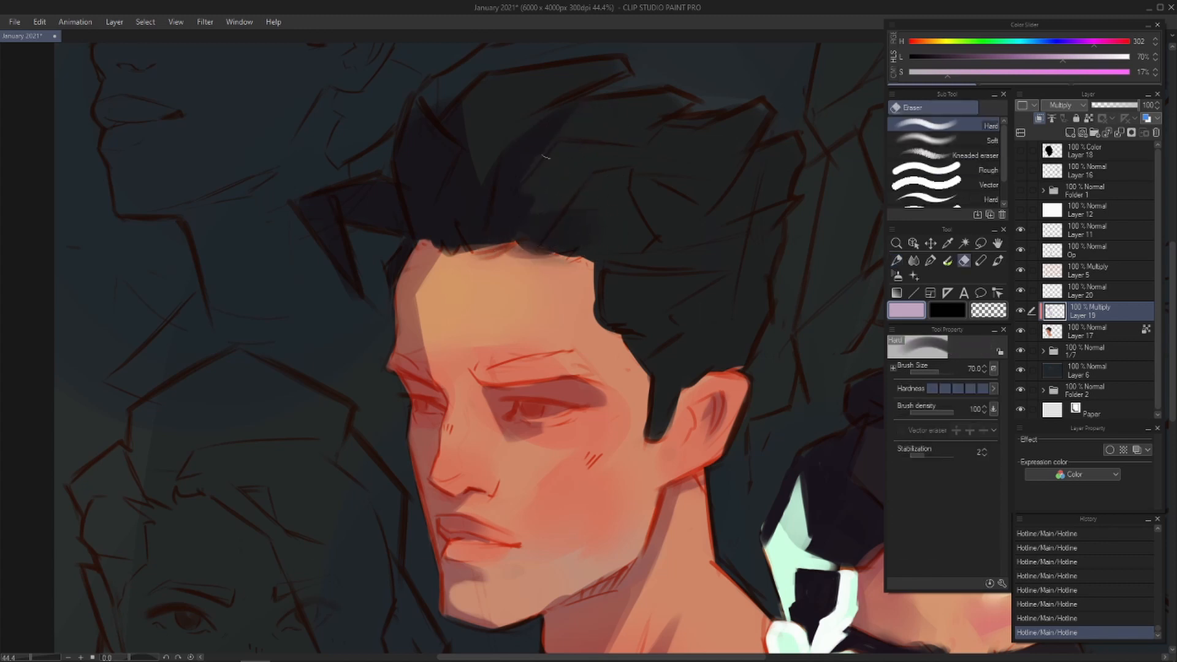
mouse_move(557, 124)
mouse_down()
mouse_move(530, 191)
mouse_move(557, 100)
mouse_move(528, 154)
mouse_up()
key(b)
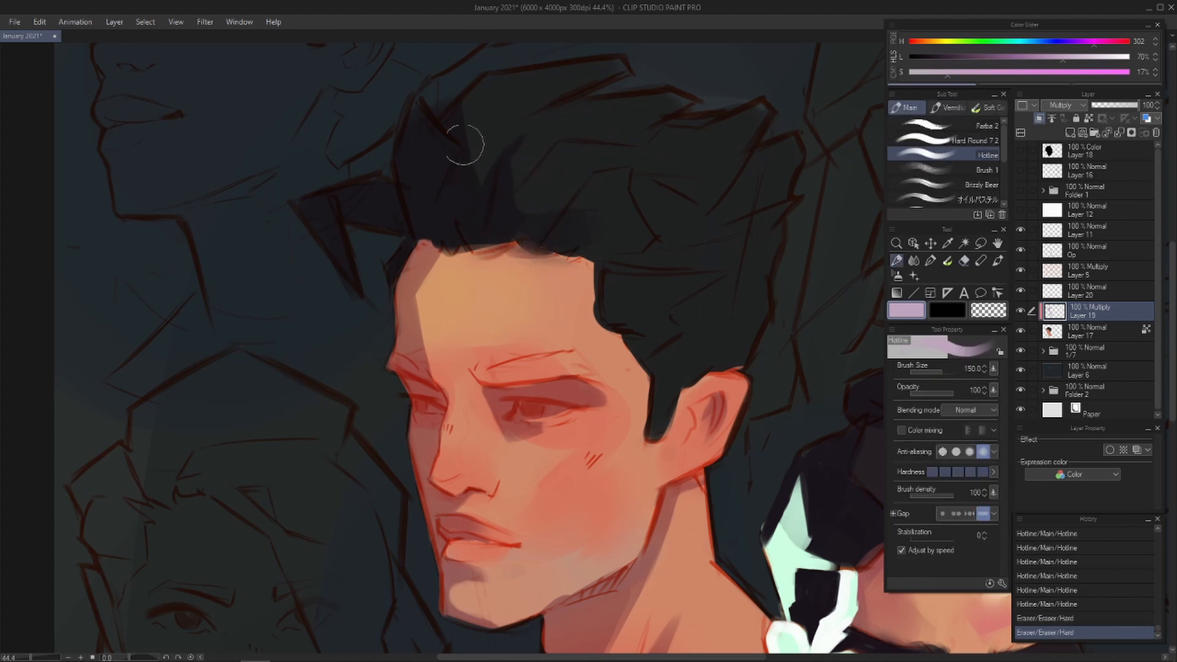
- Try larger shadow strokes over the top of the hair
drag(485, 97, 461, 147)
key(ctrl+z)
key(bracketright)
key(bracketright)
mouse_move(495, 95)
mouse_down()
mouse_move(455, 142)
mouse_move(502, 81)
mouse_up()
drag(502, 81, 681, 47)
key(ctrl+z)
key(ctrl+z)
- Shade the front top of the hair and the protruding lock, reducing the brush to size 125
drag(607, 64, 456, 101)
key(bracketleft)
key(bracketleft)
key(bracketleft)
mouse_move(472, 79)
mouse_down()
mouse_move(425, 105)
mouse_move(393, 175)
mouse_up()
drag(383, 190, 333, 178)
- Paint a cast shadow along the forehead hairline with the brush at size 175
drag(621, 364, 655, 307)
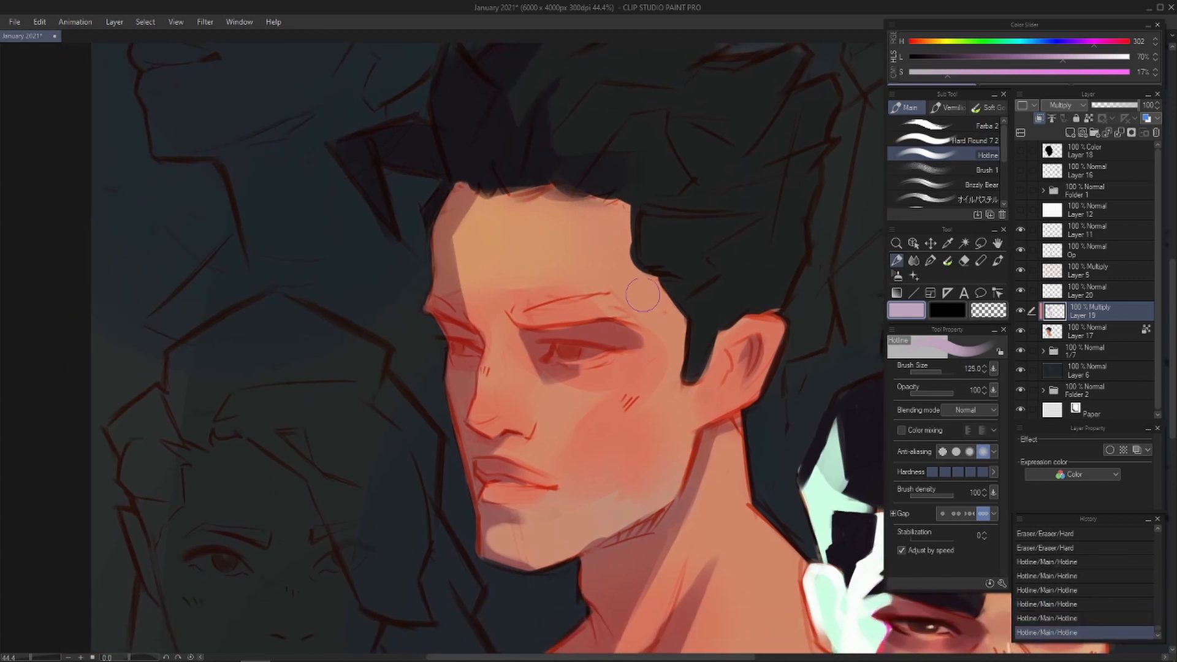
key(bracketright)
mouse_move(588, 182)
mouse_down()
mouse_move(398, 221)
mouse_move(402, 207)
mouse_up()
key(ctrl+z)
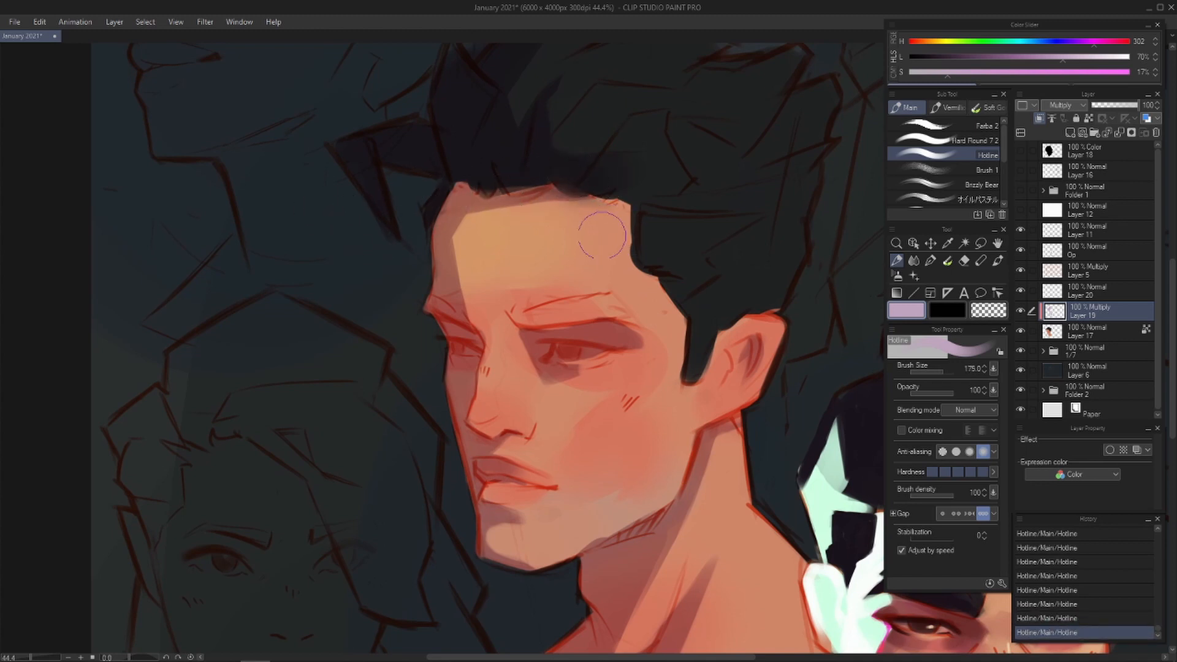
- Clean up the shadow along the underside of the jaw with the Hard eraser and return to the Hotline brush
drag(622, 340, 600, 217)
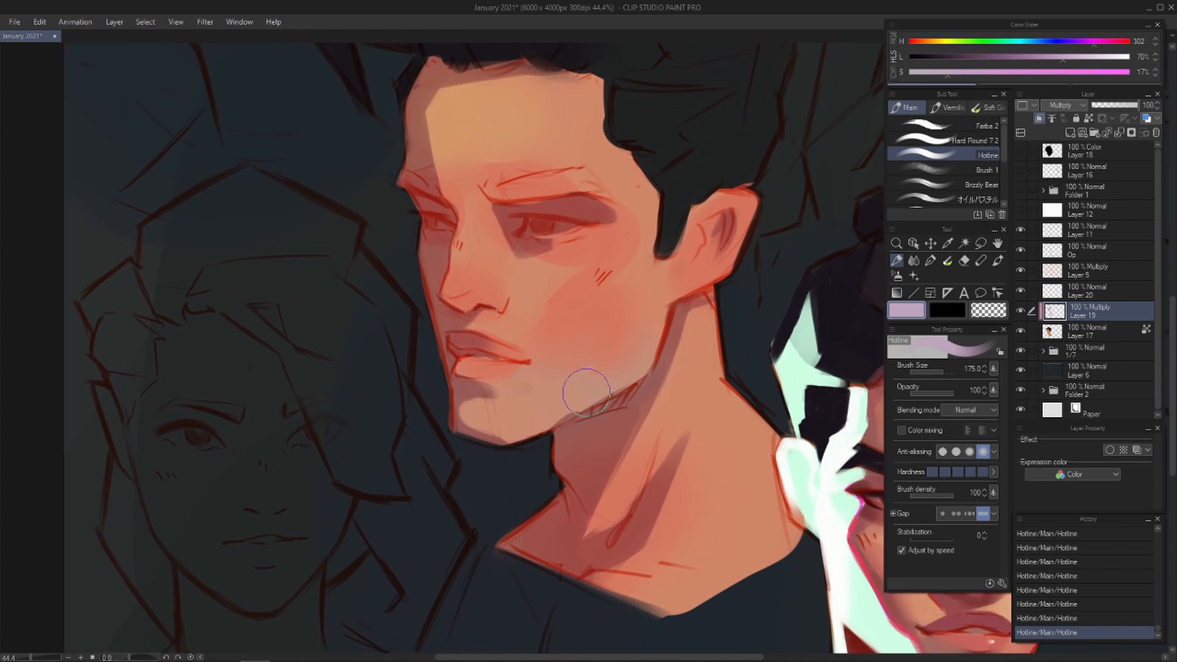
key(e)
drag(573, 419, 543, 430)
drag(597, 407, 561, 425)
drag(604, 404, 567, 423)
key(b)
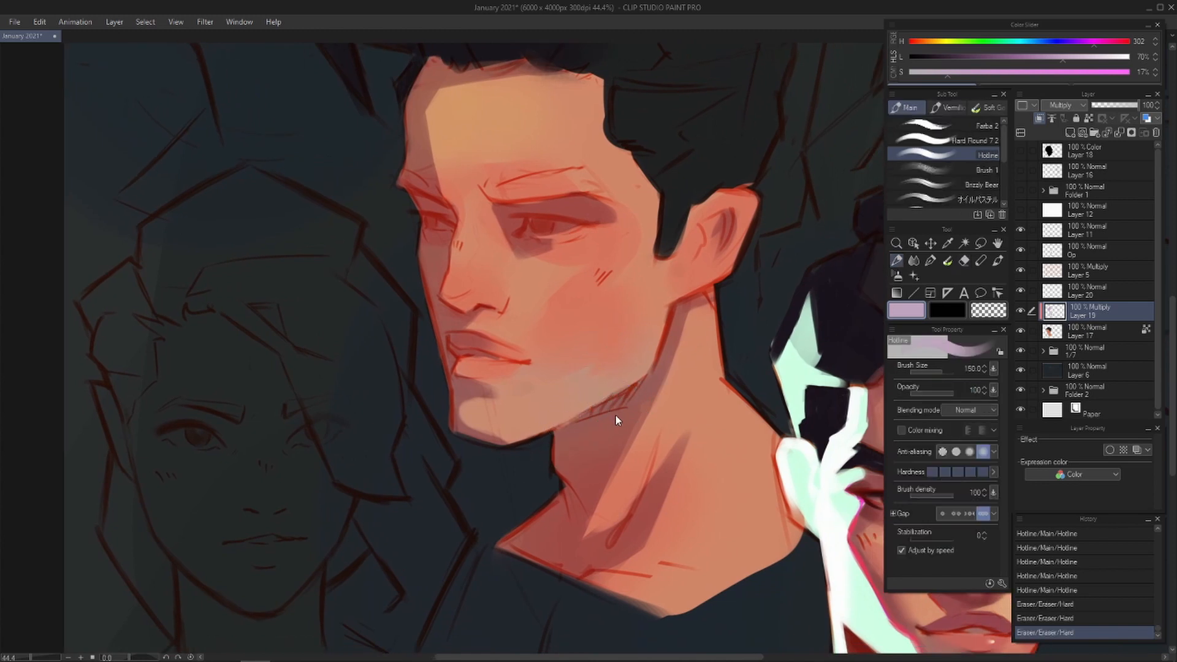
key(ctrl+z)
key(e)
drag(603, 383, 548, 415)
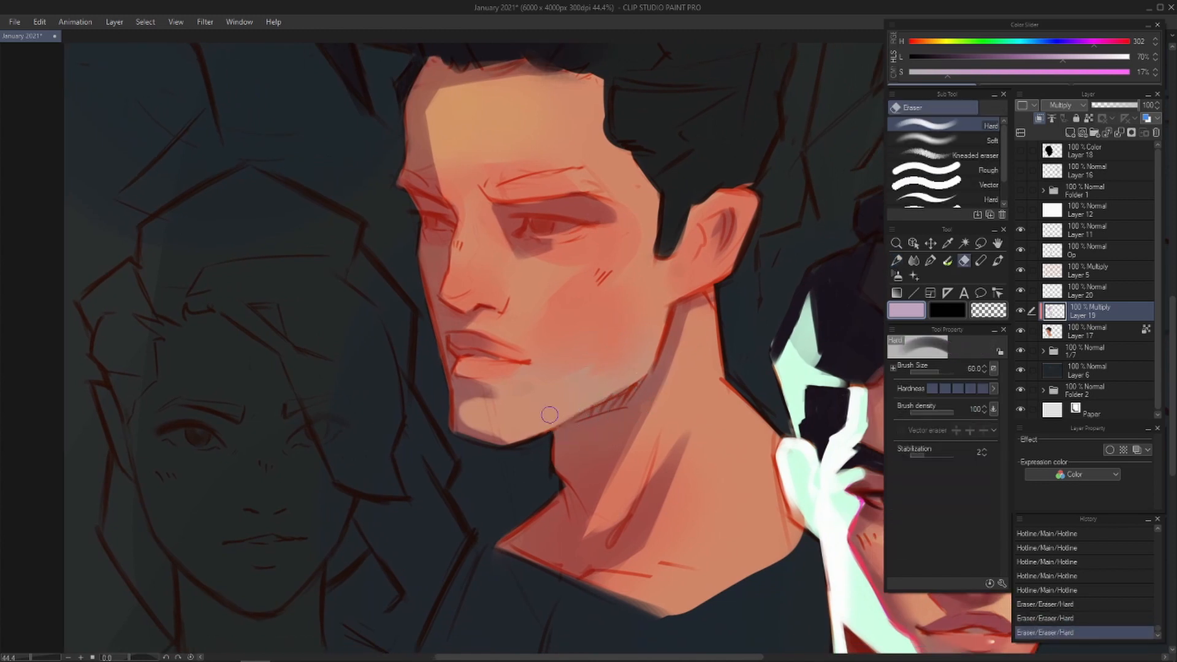
key(b)
drag(577, 313, 538, 298)
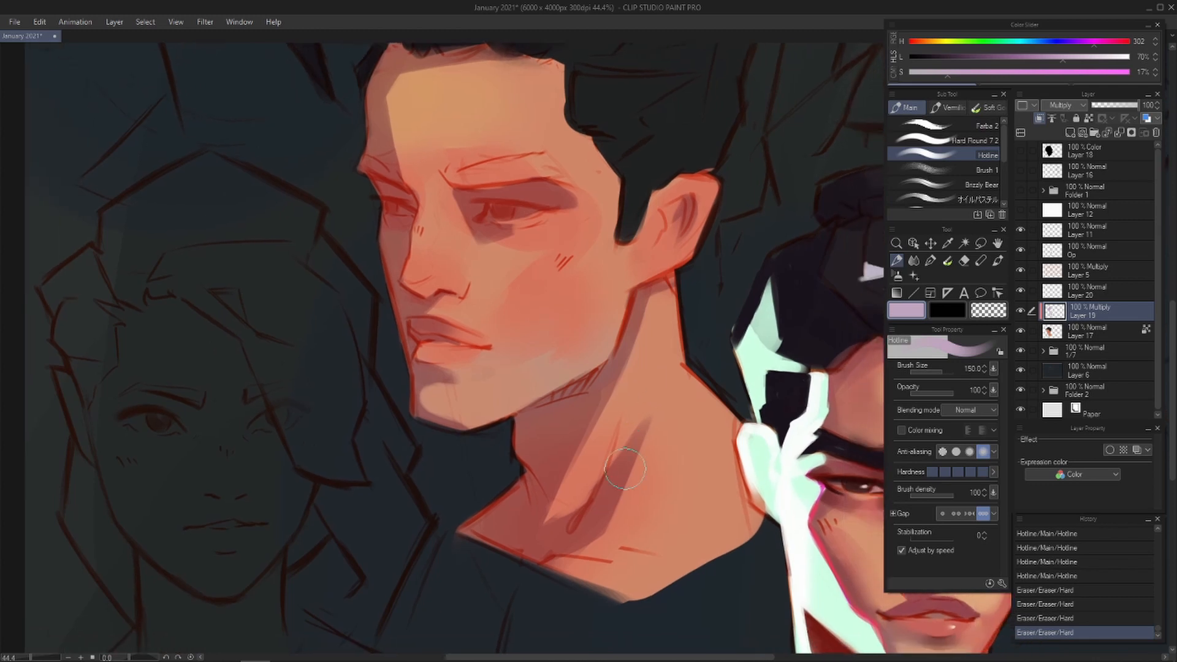
- Try a broad cast shadow across the collarbone and shoulder with the brush at size 400
drag(610, 462, 560, 451)
key(bracketright)
key(bracketright)
key(bracketright)
key(bracketright)
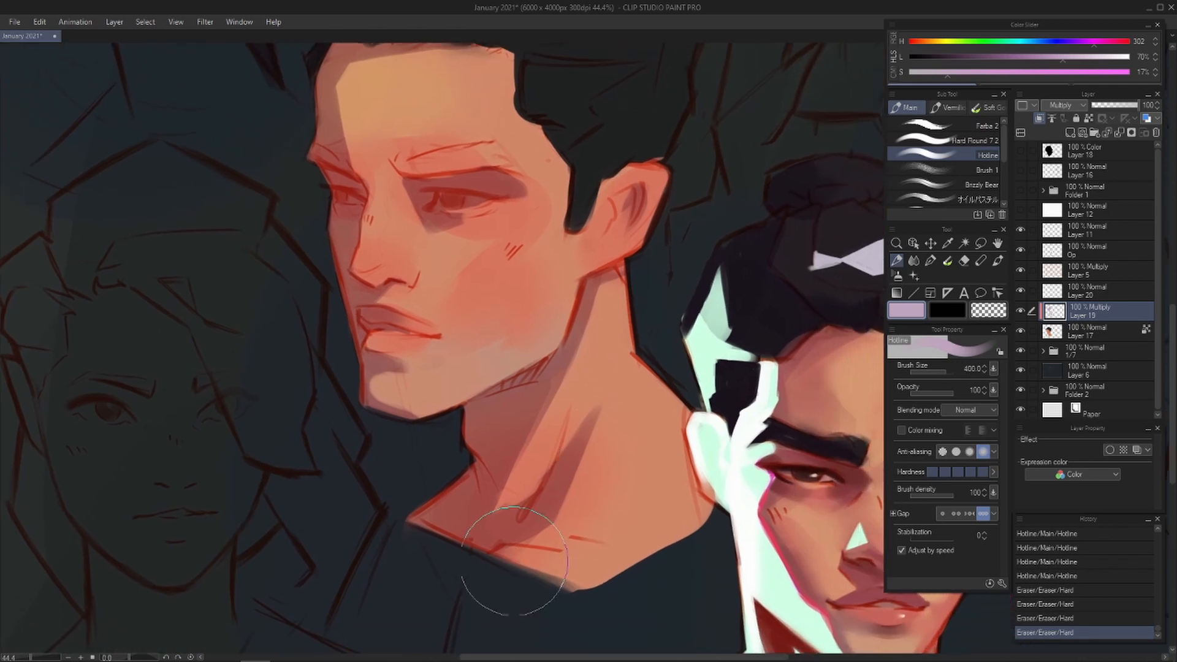
mouse_move(477, 573)
mouse_down()
mouse_move(545, 591)
mouse_move(518, 586)
mouse_move(614, 587)
mouse_move(669, 533)
mouse_up()
drag(576, 592, 708, 502)
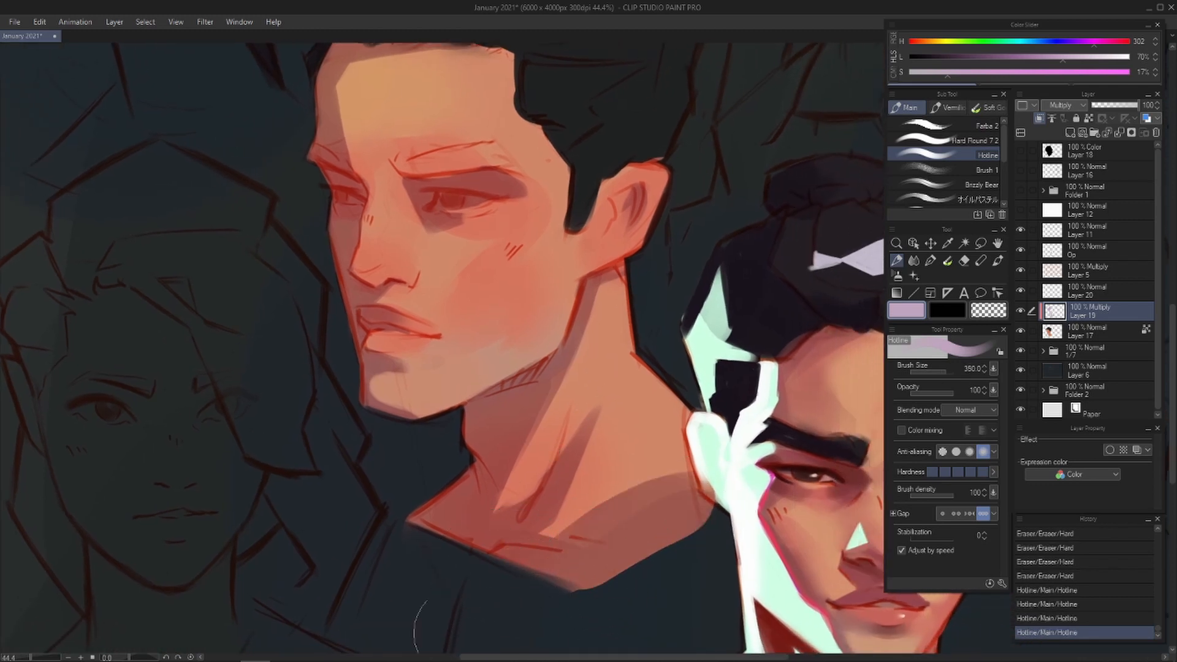
key(ctrl+z)
key(ctrl+z)
- Compare the head with and without the Multiply shadow layer, leaving that layer hidden
scroll(473, 430, down, 3)
drag(477, 434, 558, 441)
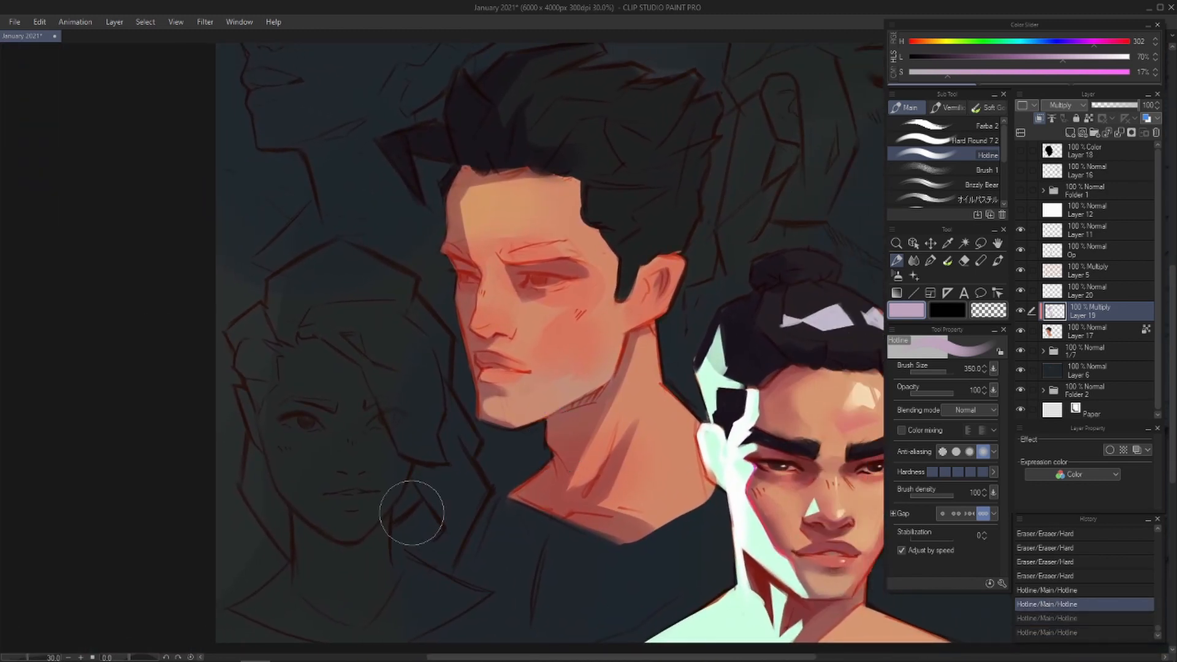
scroll(394, 318, up, 3)
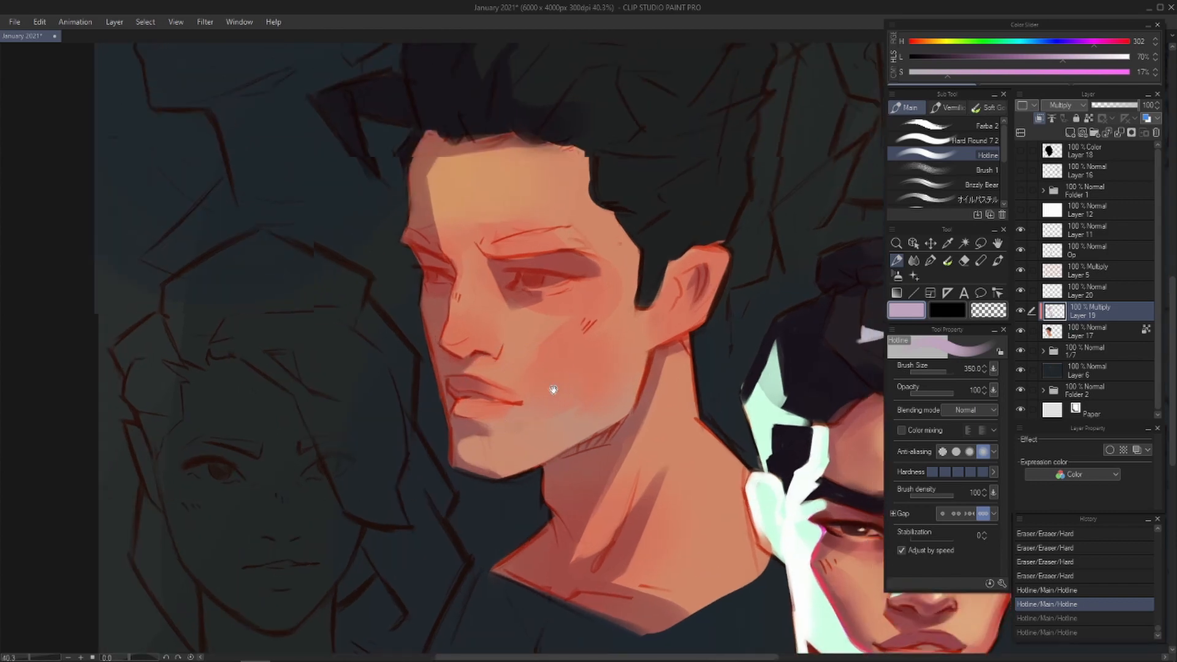
click(1020, 312)
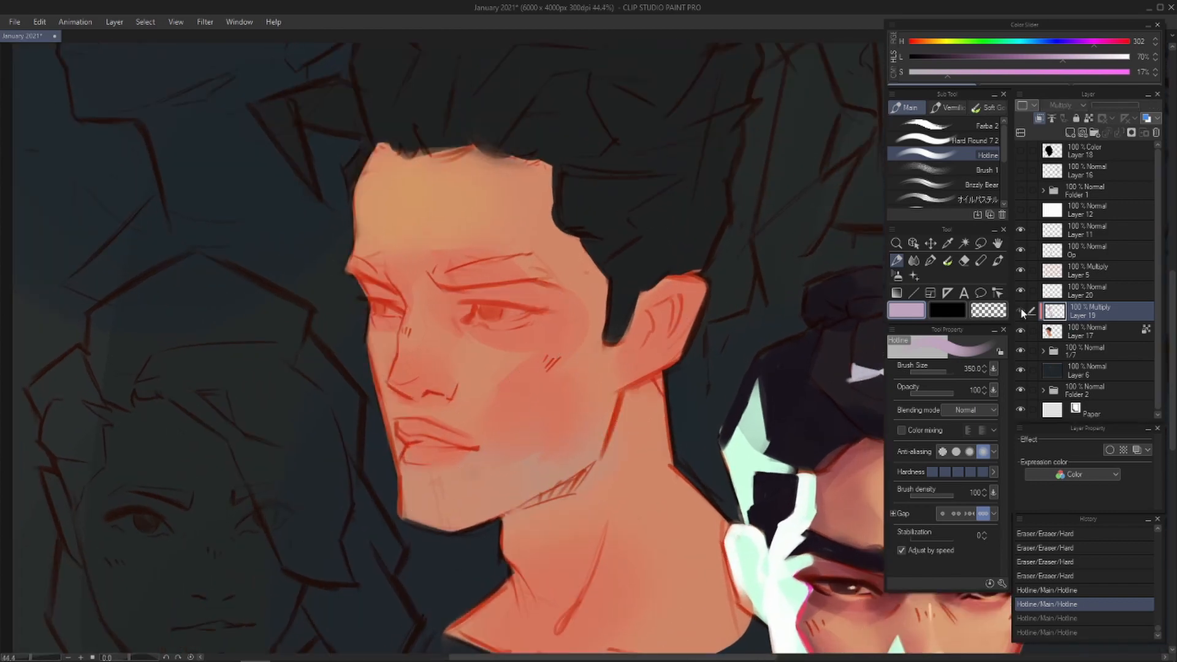
click(1021, 312)
click(1020, 311)
scroll(439, 377, up, 2)
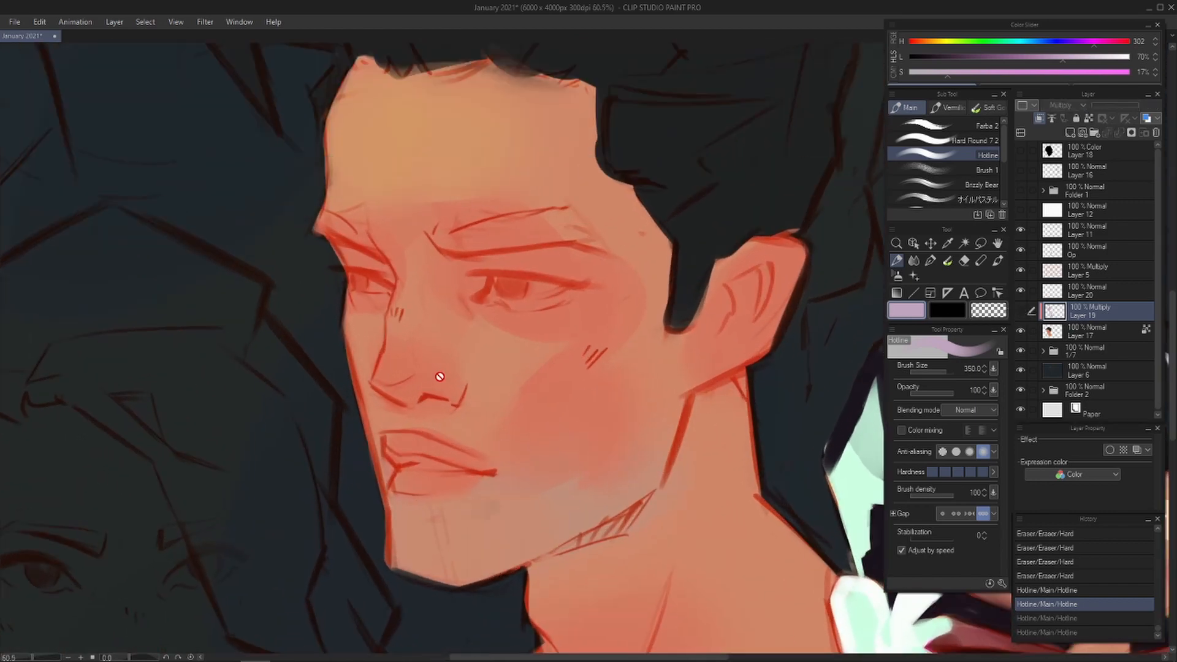
- Sample the cheek's skin colour and mute it to a greyish tone with hue 18, luminosity 64% and saturation 13%
alt+click(558, 355)
drag(565, 355, 550, 399)
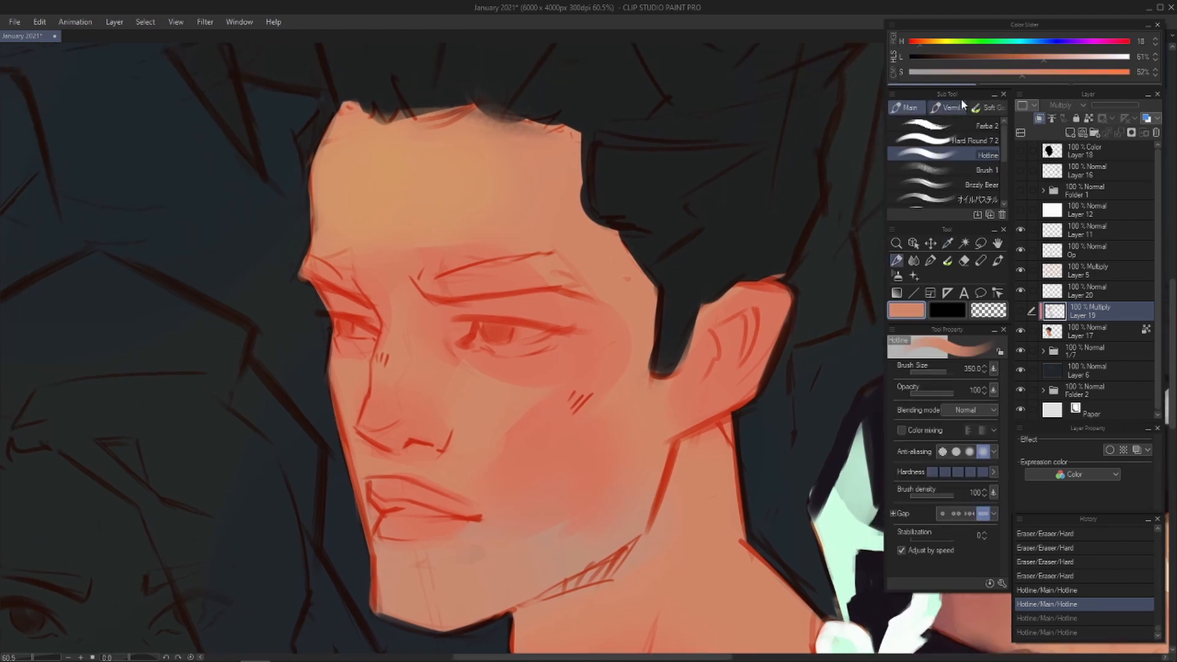
click(942, 72)
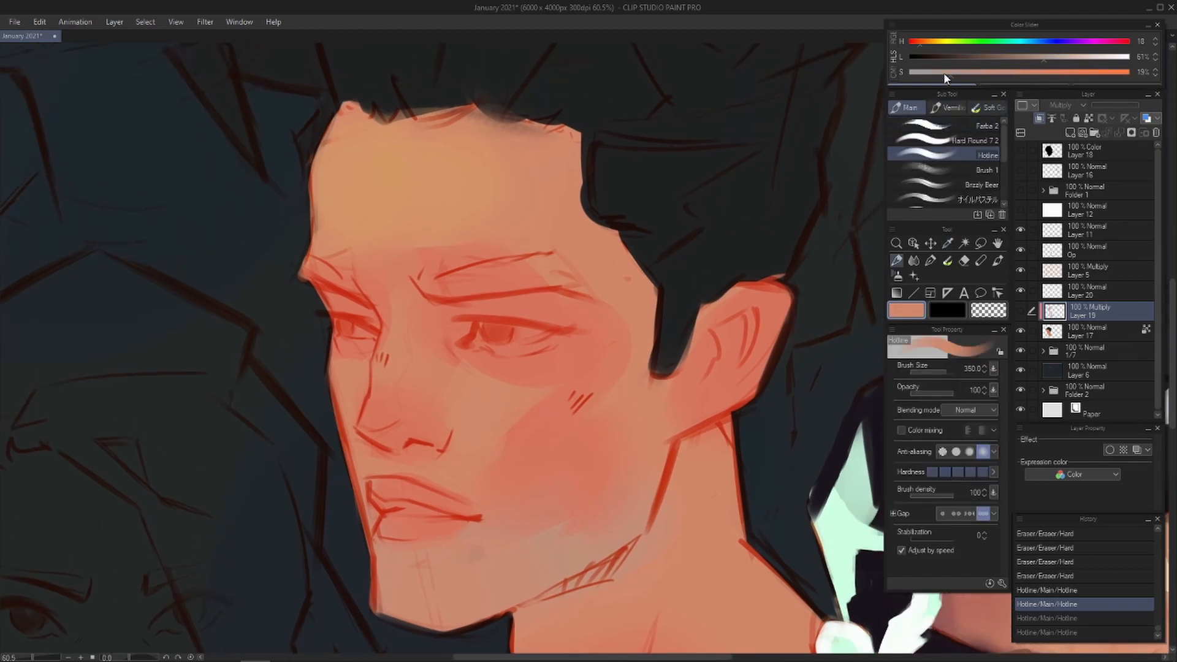
click(1051, 58)
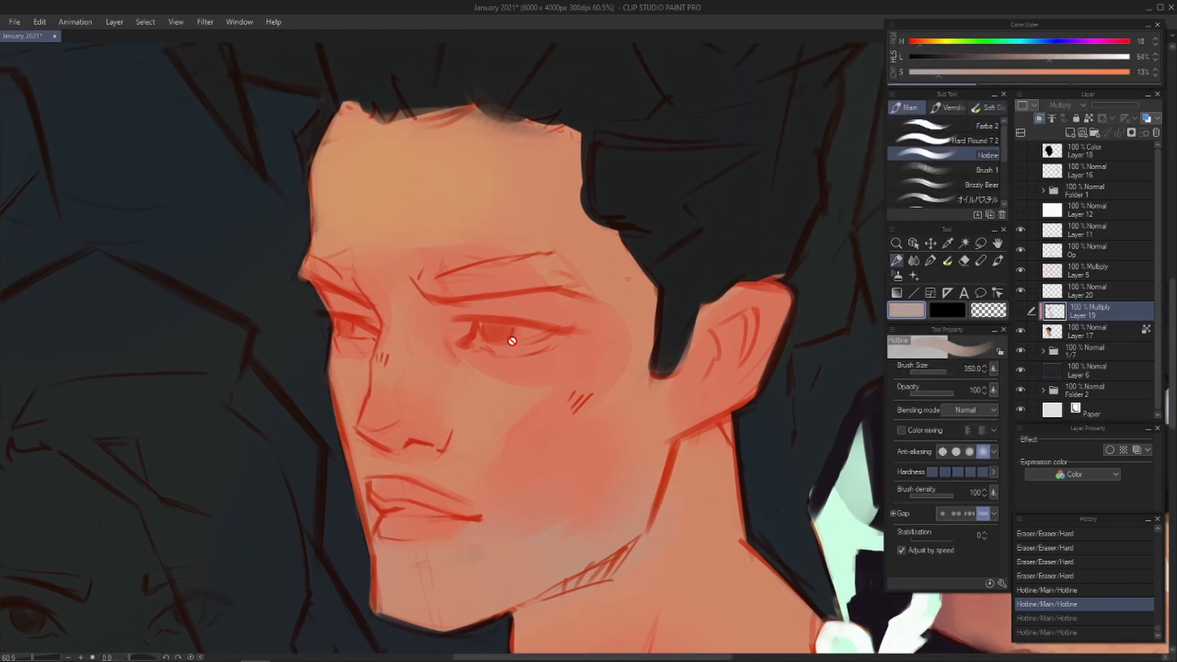
- Paint the white of the near eye in the muted grey on Layer 17, reducing the brush to size 60
click(1077, 333)
key([)
key([)
key([)
key([)
key([)
key([)
key([)
key([)
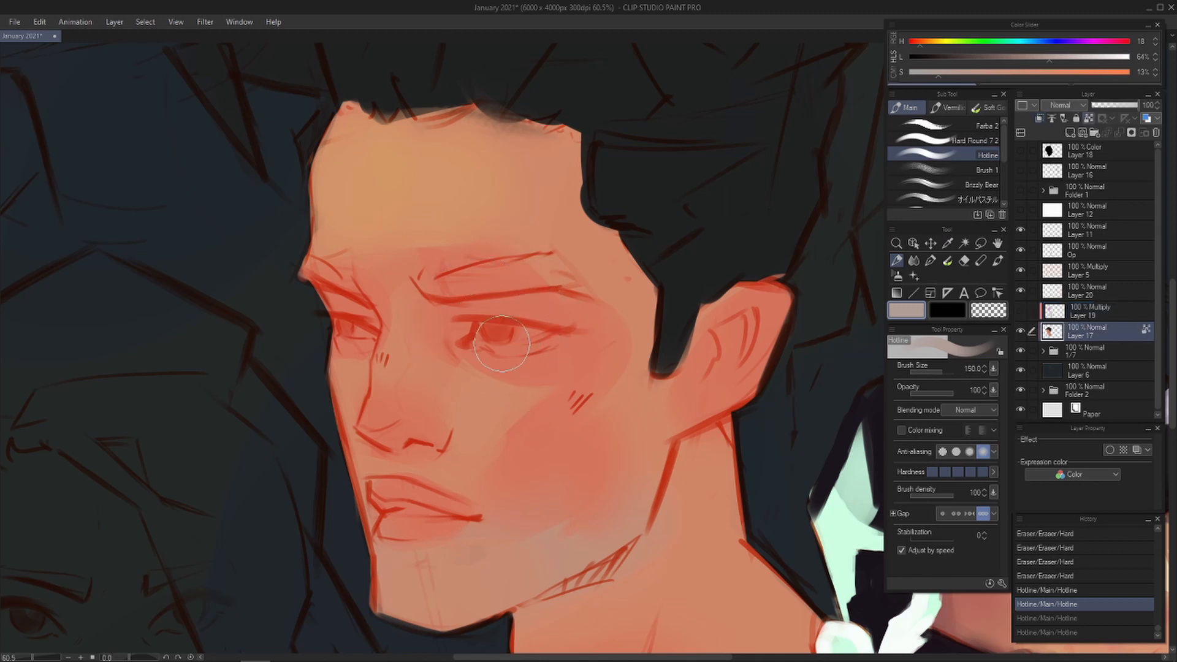
key(ctrl+y)
key(ctrl+y)
key(ctrl+z)
key(ctrl+z)
key(ctrl+y)
key(ctrl+y)
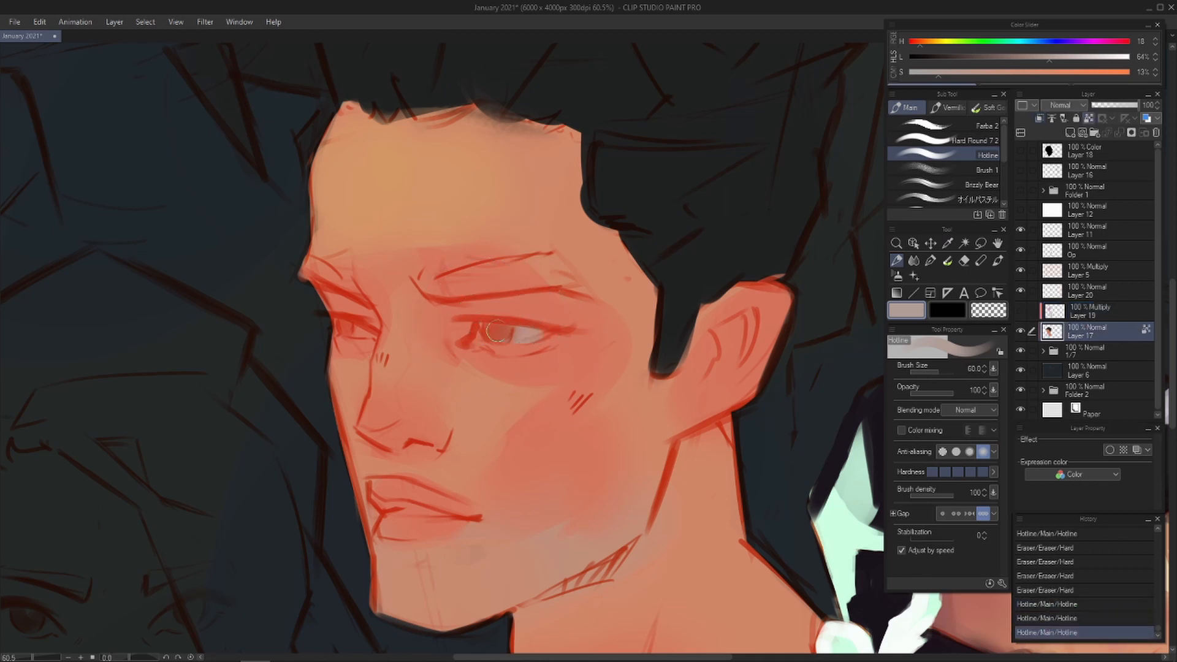
key([)
mouse_move(498, 328)
mouse_down()
mouse_move(482, 334)
mouse_move(519, 330)
mouse_up()
- Mirror the canvas view and paint the white of the far eye in the same muted grey with the brush at size 50
key(h)
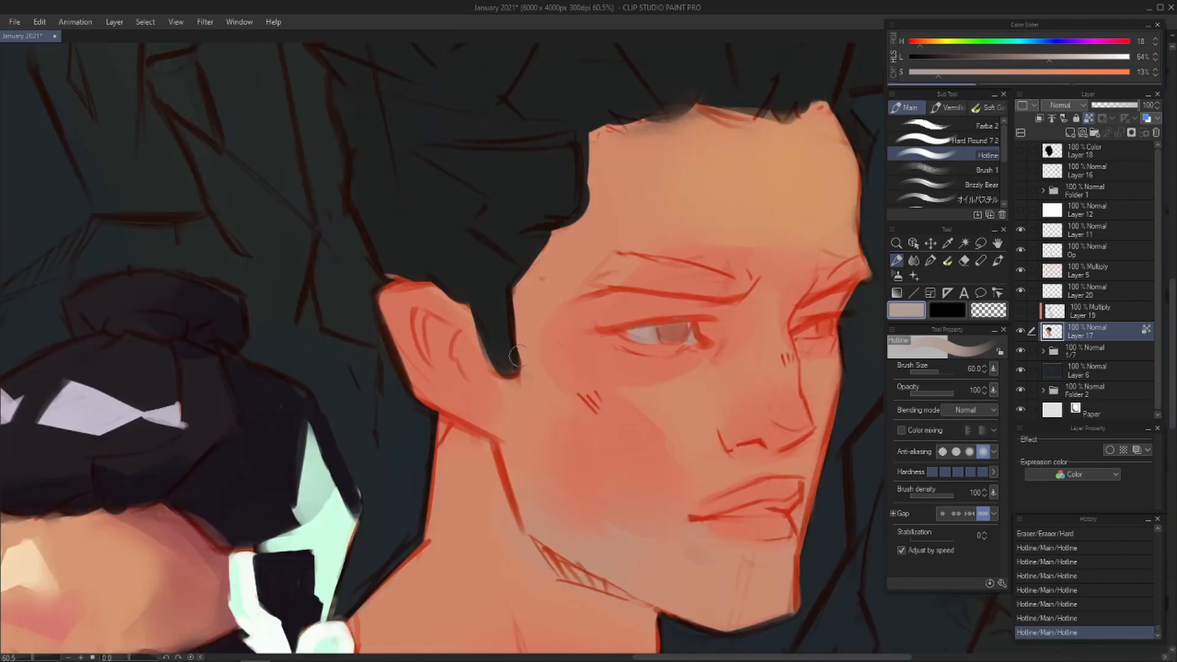
drag(744, 345, 649, 317)
mouse_move(577, 299)
mouse_down()
mouse_move(549, 303)
mouse_move(574, 297)
mouse_up()
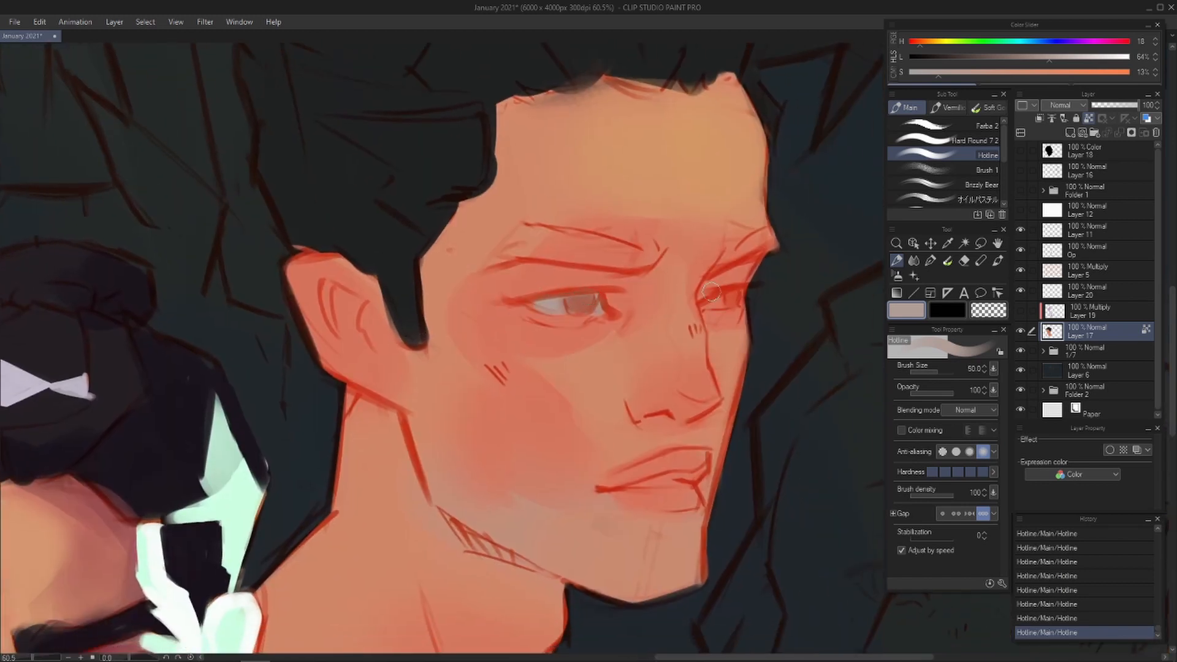
key(ctrl+z)
key(ctrl+z)
key(ctrl+y)
key(ctrl+y)
- Tidy the outer corner of the near eye with the eraser and sampled skin red at brush size 45
key(e)
drag(525, 314, 545, 320)
key(b)
mouse_move(532, 316)
mouse_down()
mouse_move(557, 324)
mouse_move(540, 320)
mouse_up()
key(ctrl+z)
key(ctrl+z)
alt+click(528, 340)
drag(532, 316, 520, 315)
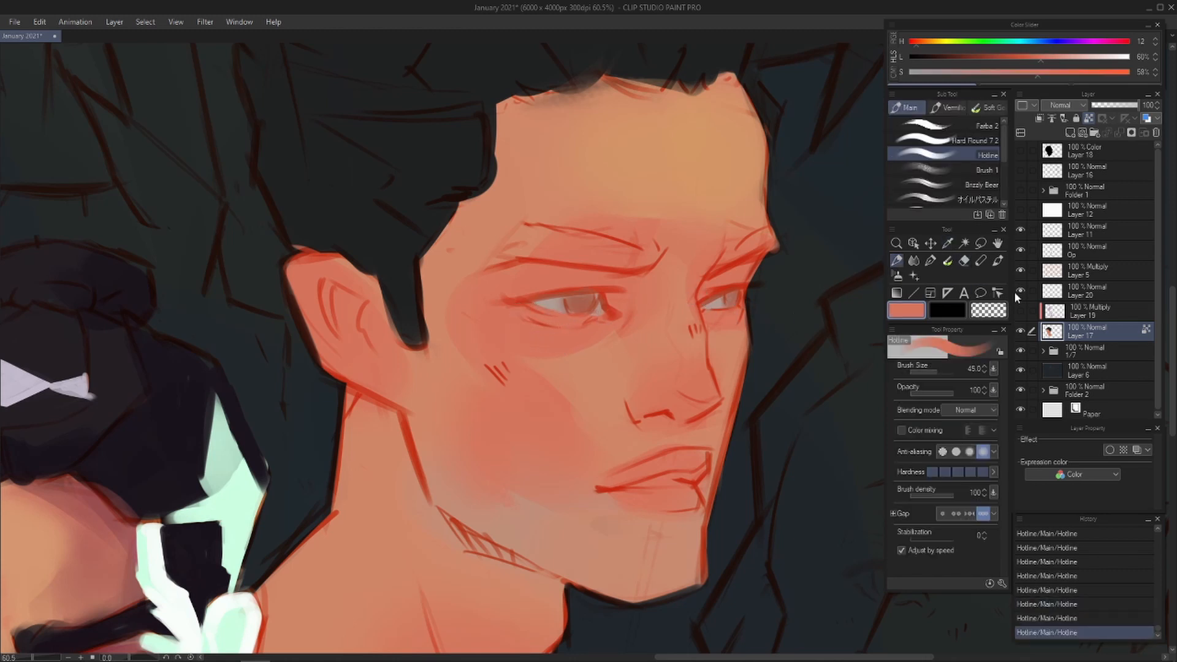
- Show and select the Multiply shadow layer again, and return the canvas view to its unmirrored orientation
click(1071, 304)
click(1020, 311)
key(h)
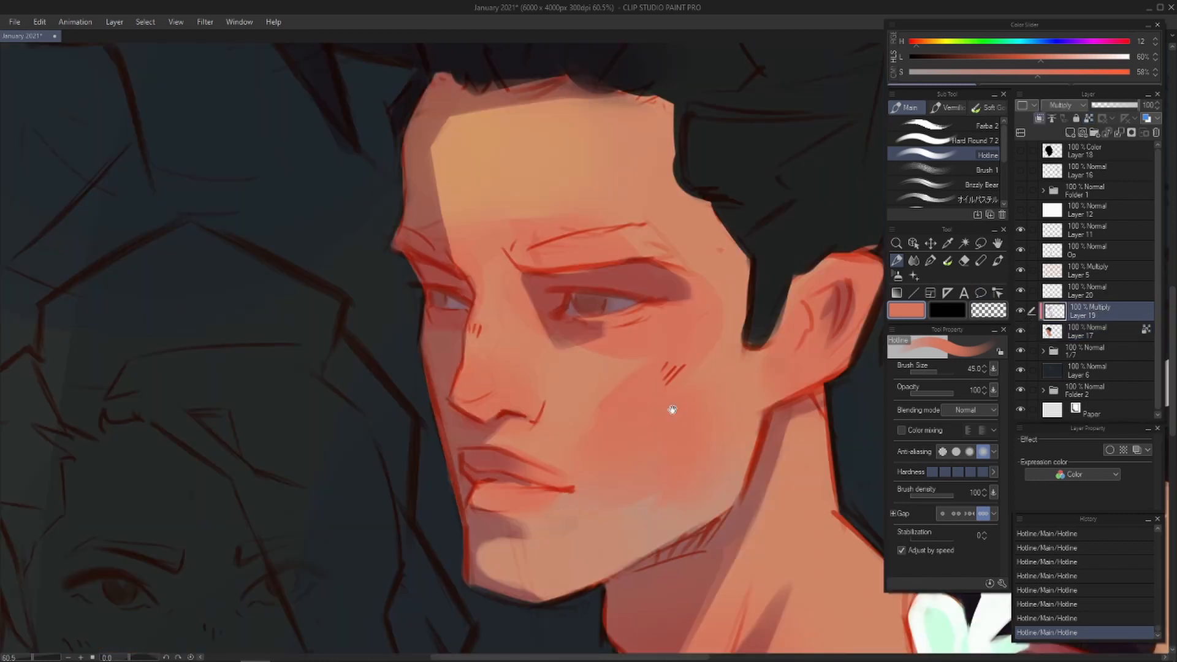
drag(667, 402, 593, 359)
scroll(591, 358, down, 5)
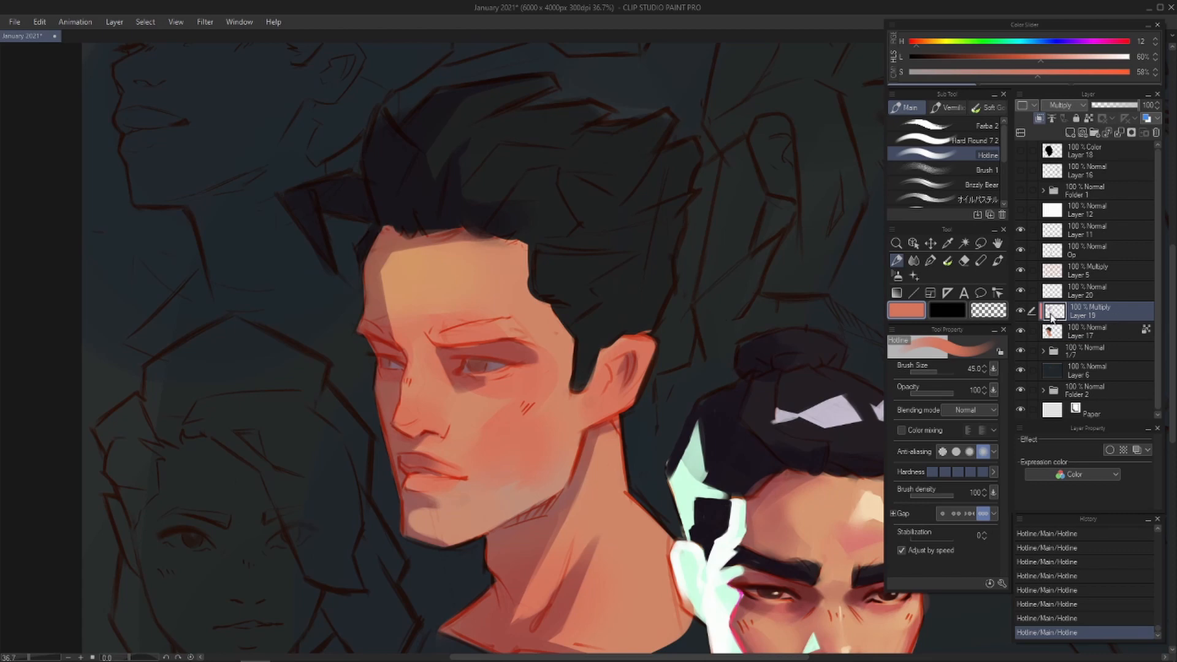
scroll(674, 389, up, 5)
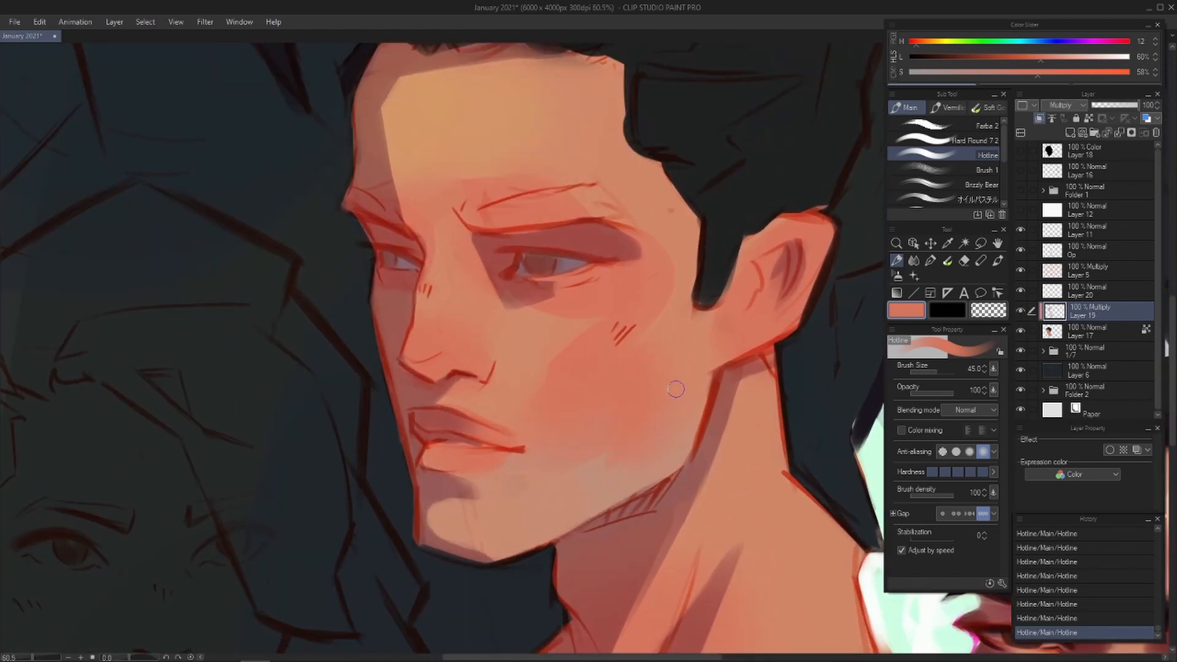
- Add a new raster layer above the Multiply shadows and clip it to the layer below
drag(598, 365, 616, 383)
click(1069, 132)
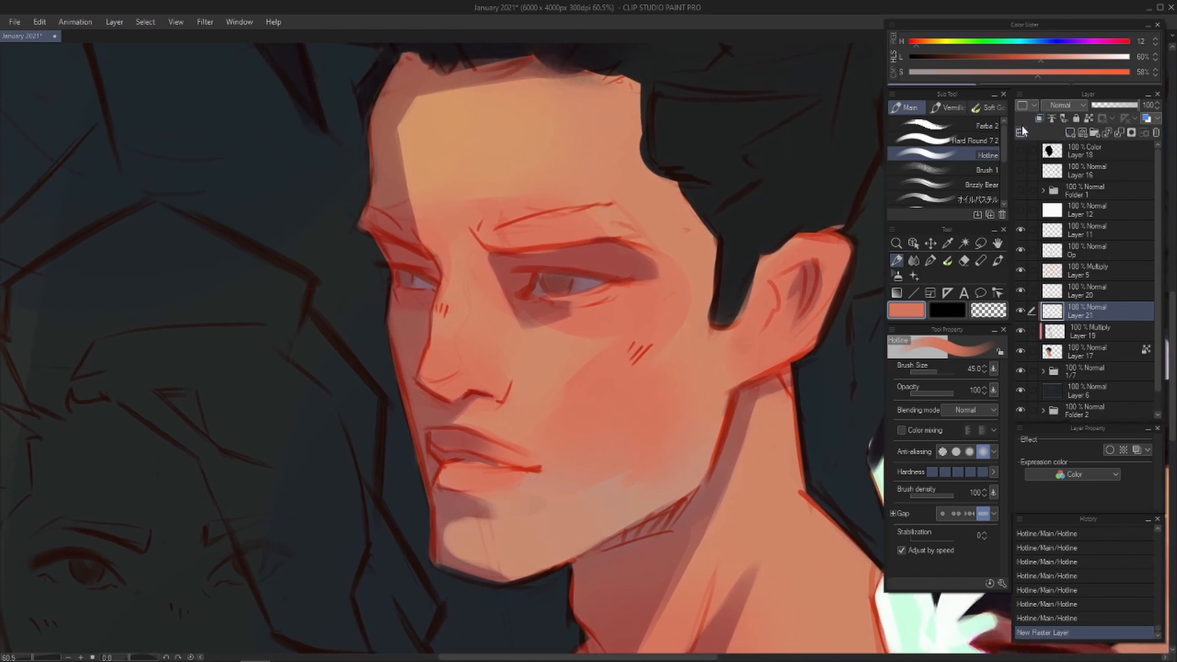
click(1039, 119)
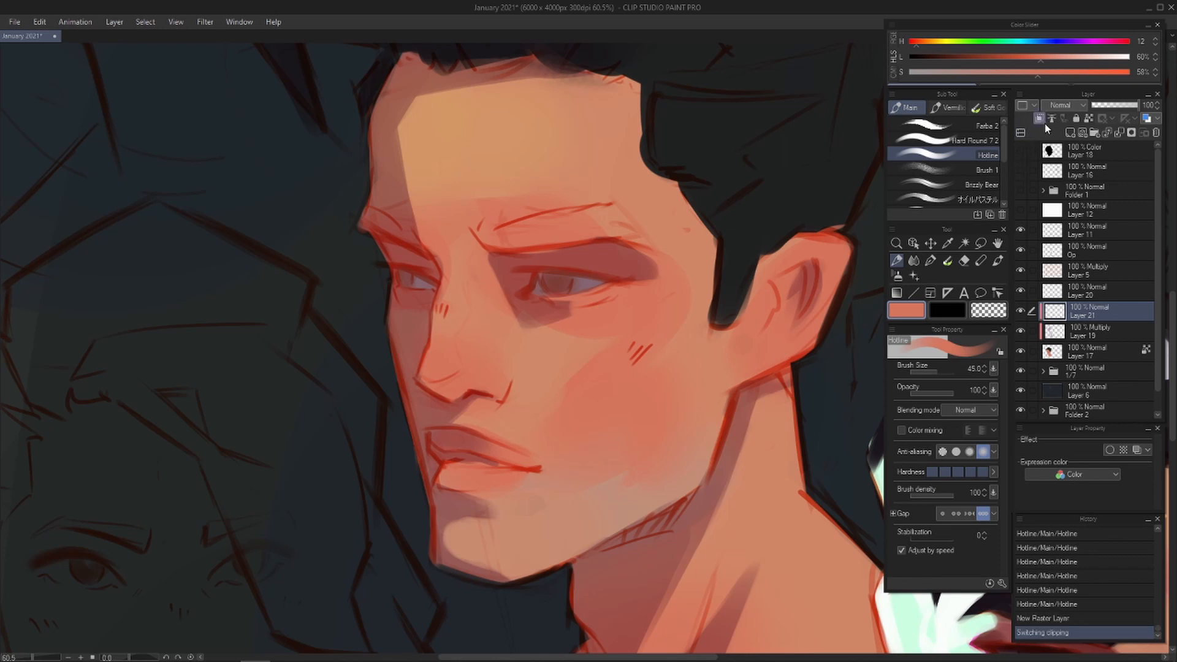
drag(607, 420, 647, 405)
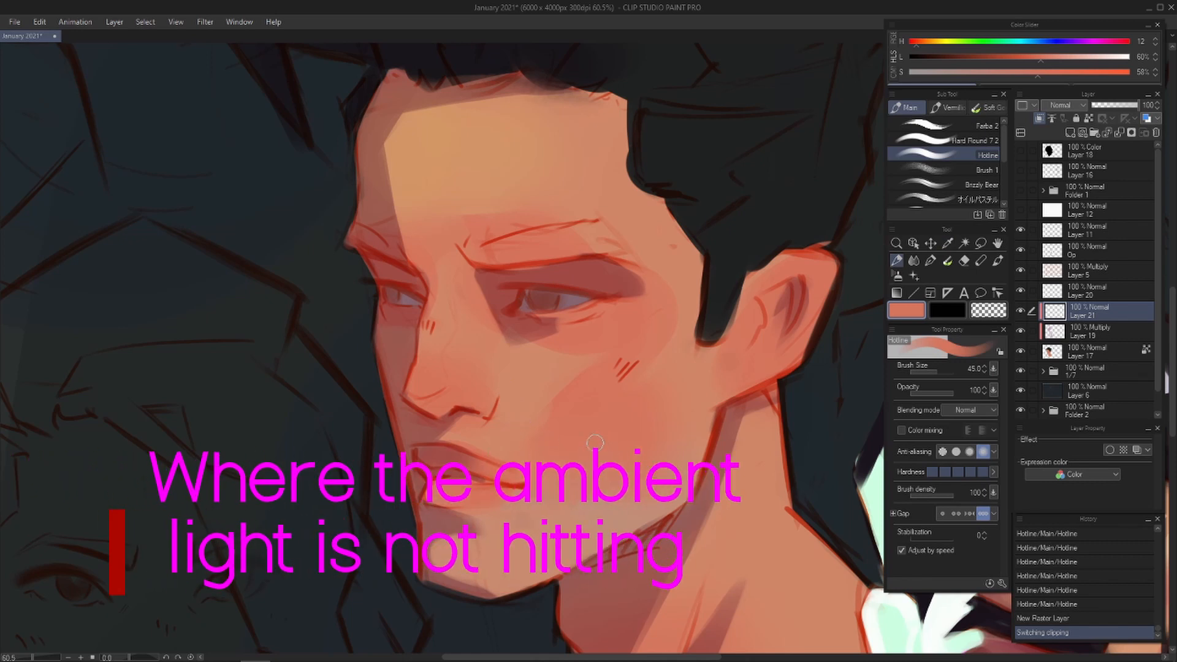
- Sample the eye socket shadow and shift it to a dark maroon with hue 347, luminosity 36% and saturation 33%
drag(532, 308, 539, 359)
key(i)
click(606, 324)
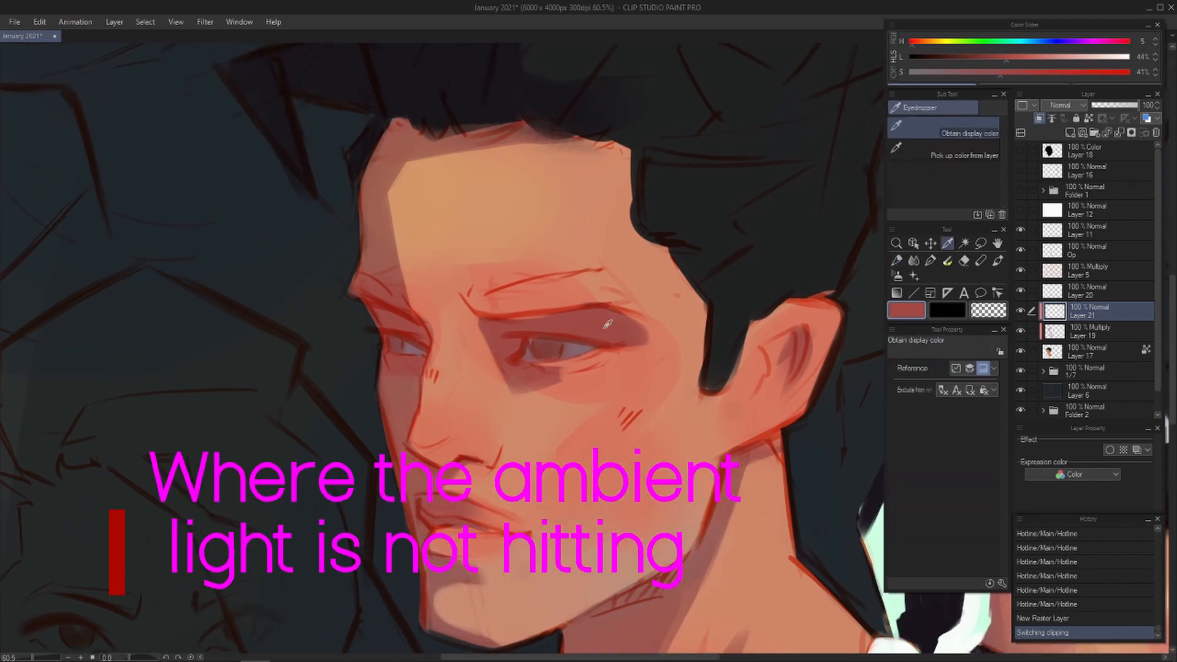
click(513, 339)
click(518, 336)
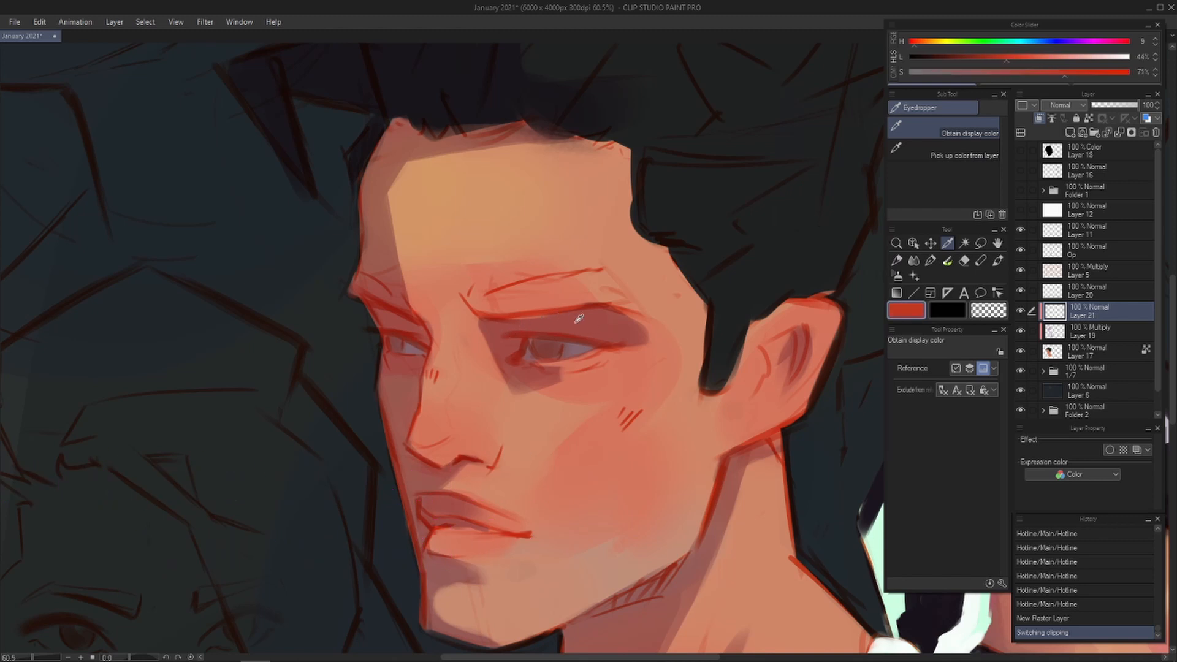
click(578, 318)
key(p)
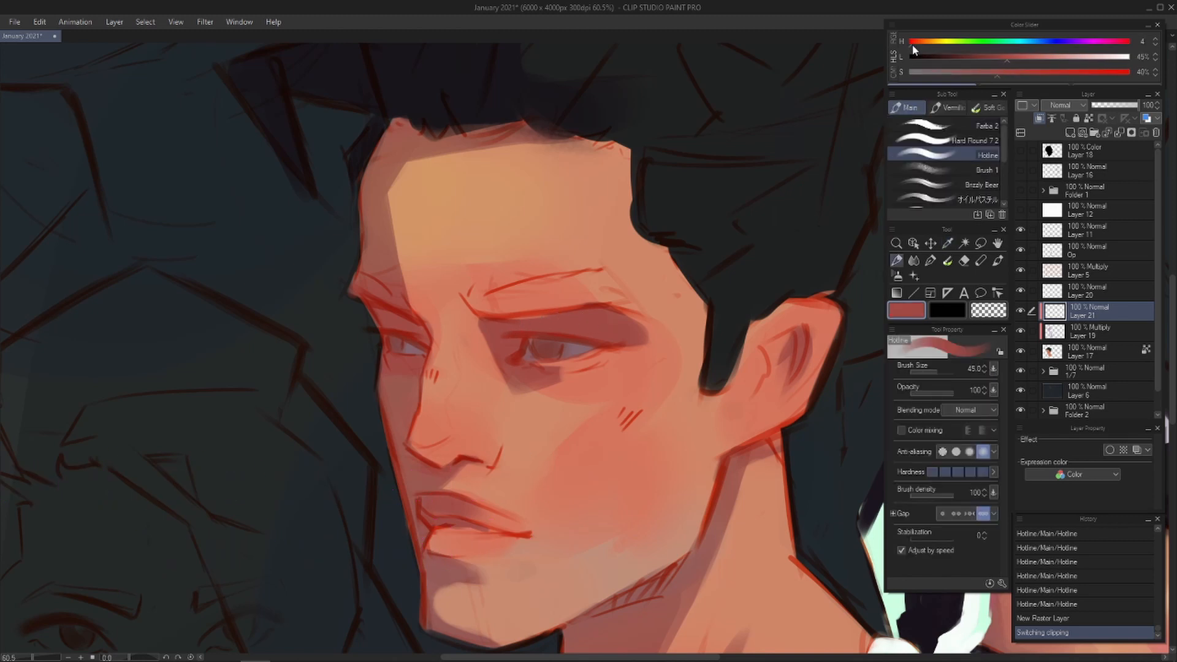
drag(913, 48, 1122, 41)
drag(994, 63, 977, 75)
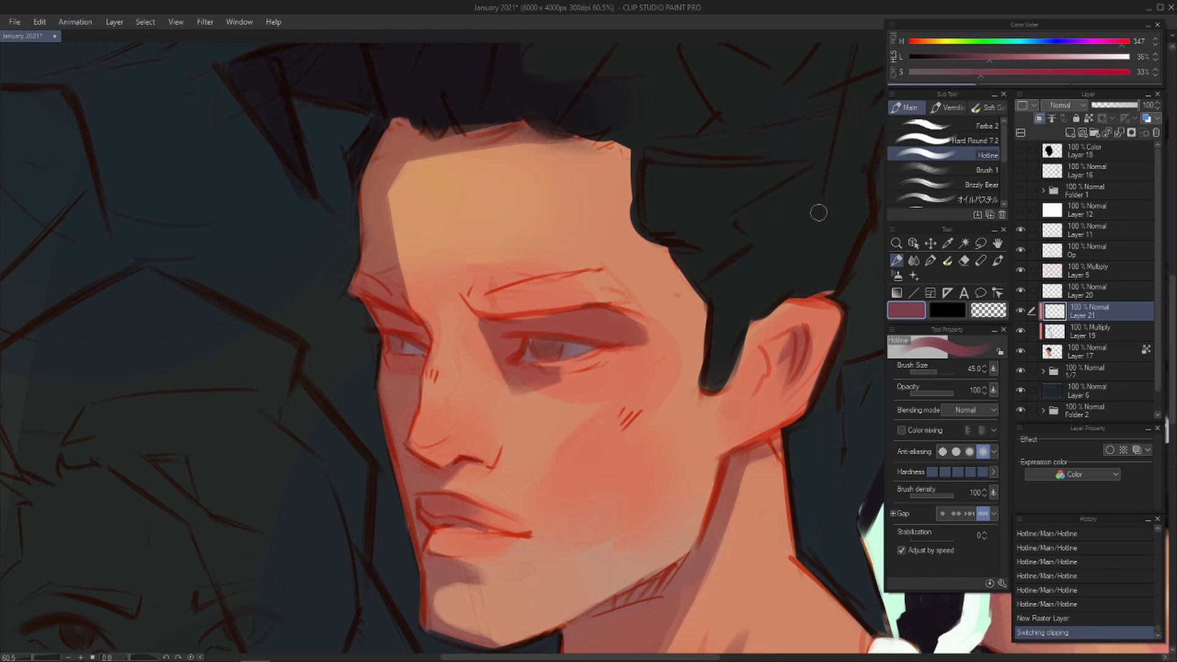
- Try dark maroon strokes across the inner part of the near eye's socket shadow
drag(631, 379, 648, 364)
scroll(569, 332, up, 2)
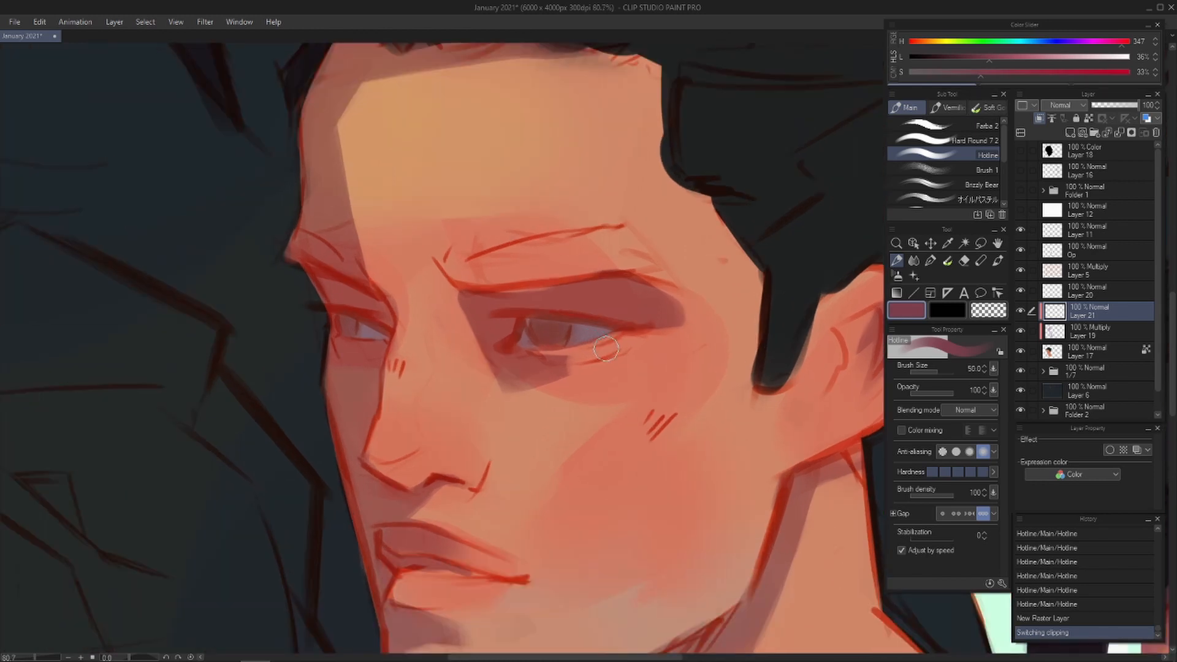
mouse_move(499, 331)
mouse_down()
mouse_move(527, 289)
mouse_move(482, 322)
mouse_move(509, 348)
mouse_move(475, 308)
mouse_up()
key(ctrl+z)
key(ctrl+z)
key(])
mouse_move(477, 306)
mouse_down()
mouse_move(506, 339)
mouse_move(519, 303)
mouse_move(485, 308)
mouse_move(501, 323)
mouse_move(478, 303)
mouse_move(577, 308)
mouse_move(517, 333)
mouse_move(476, 306)
mouse_move(534, 296)
mouse_move(482, 307)
mouse_up()
key(ctrl+z)
key(ctrl+z)
key(ctrl+z)
key(ctrl+z)
key(ctrl+z)
key([)
key(ctrl+z)
mouse_move(480, 306)
mouse_down()
mouse_move(524, 348)
mouse_move(483, 320)
mouse_move(512, 336)
mouse_move(567, 297)
mouse_up()
key(ctrl+z)
key(ctrl+z)
- Darken the near eye's socket shadow below the brow with maroon strokes, mirroring the canvas and using brush size 80
drag(545, 299, 613, 307)
key(h)
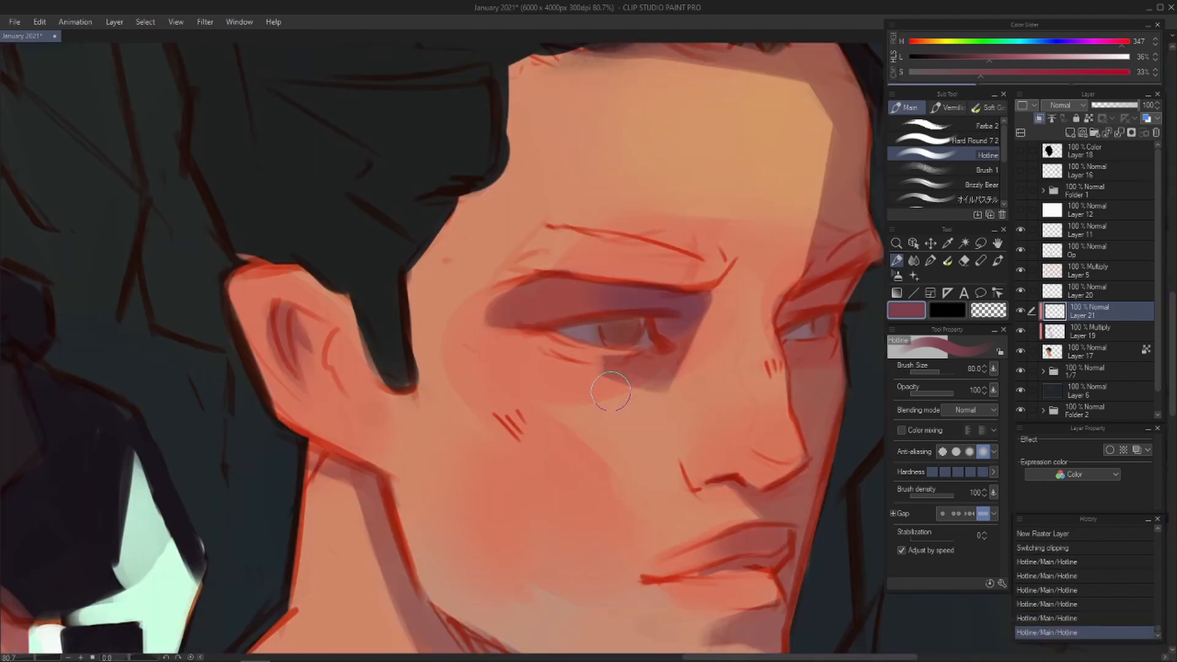
drag(632, 396, 624, 360)
mouse_move(479, 282)
mouse_down()
mouse_move(570, 287)
mouse_move(558, 268)
mouse_move(611, 265)
mouse_up()
- Trim the new dark strokes above the near eye with the Hard eraser at size 80 and return to the Hotline brush
key(e)
mouse_move(607, 269)
mouse_down()
mouse_move(628, 259)
mouse_move(547, 275)
mouse_move(614, 270)
mouse_up()
drag(589, 270, 546, 274)
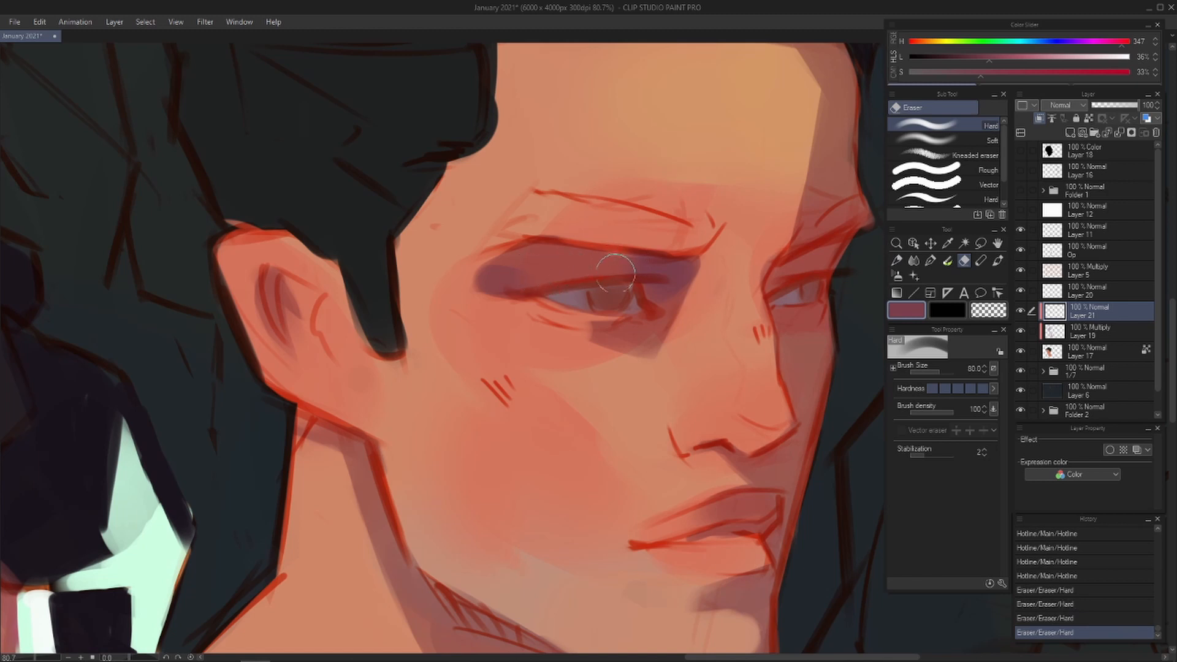
click(510, 256)
key(p)
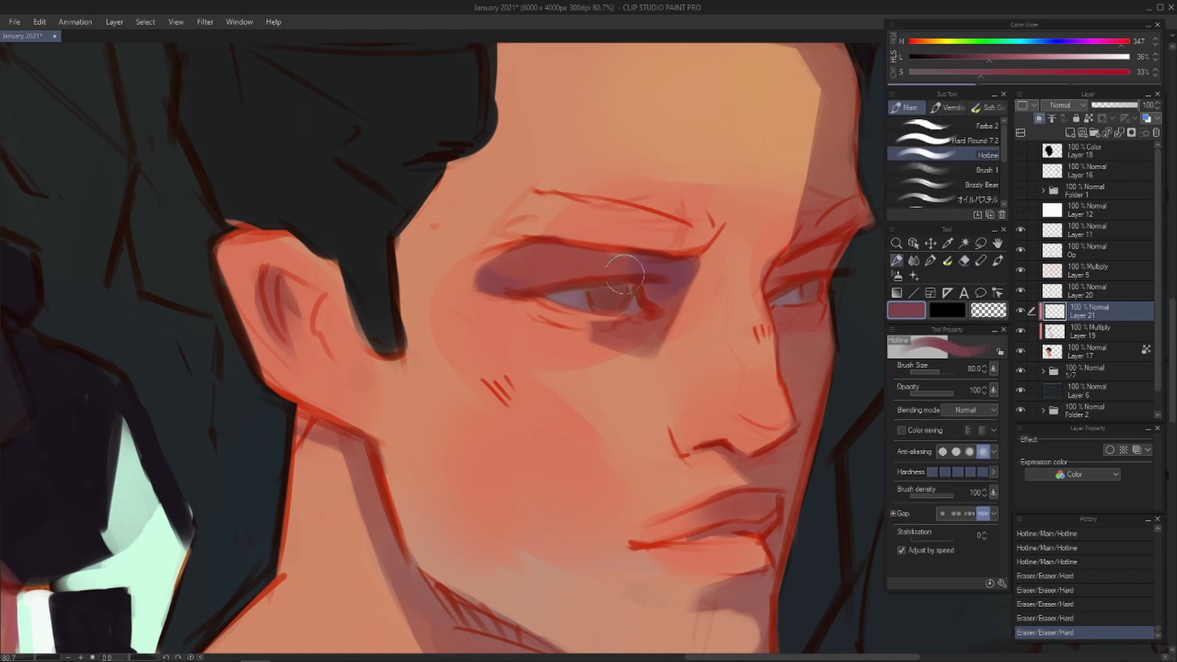
- Paint a darker band around the outer end of the near eye's socket shadow with the brush at size 40
ctrl+alt+drag(513, 288, 498, 288)
mouse_move(515, 285)
mouse_down()
mouse_move(580, 259)
mouse_move(633, 265)
mouse_move(601, 252)
mouse_up()
key(])
key(])
key(ctrl+z)
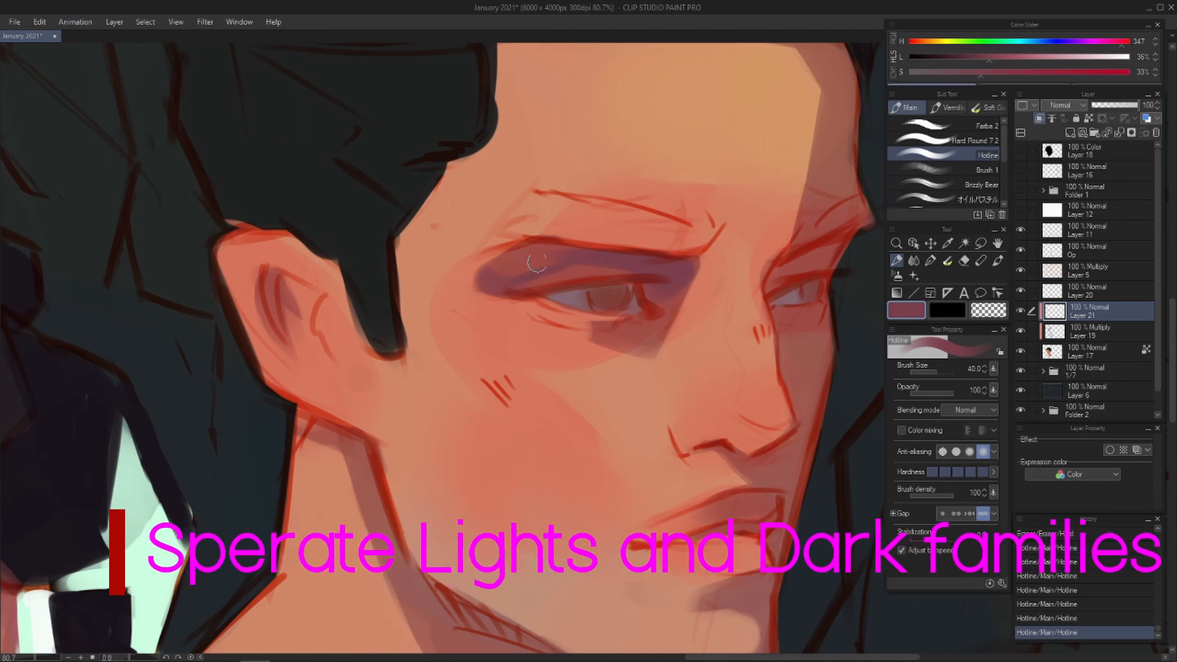
- Refine the edges of the dark shadow over the upper eyelid, alternating the Hard eraser at size 70 with the brush
key(e)
mouse_move(539, 257)
mouse_down()
mouse_move(521, 261)
mouse_move(569, 238)
mouse_up()
key(b)
key(e)
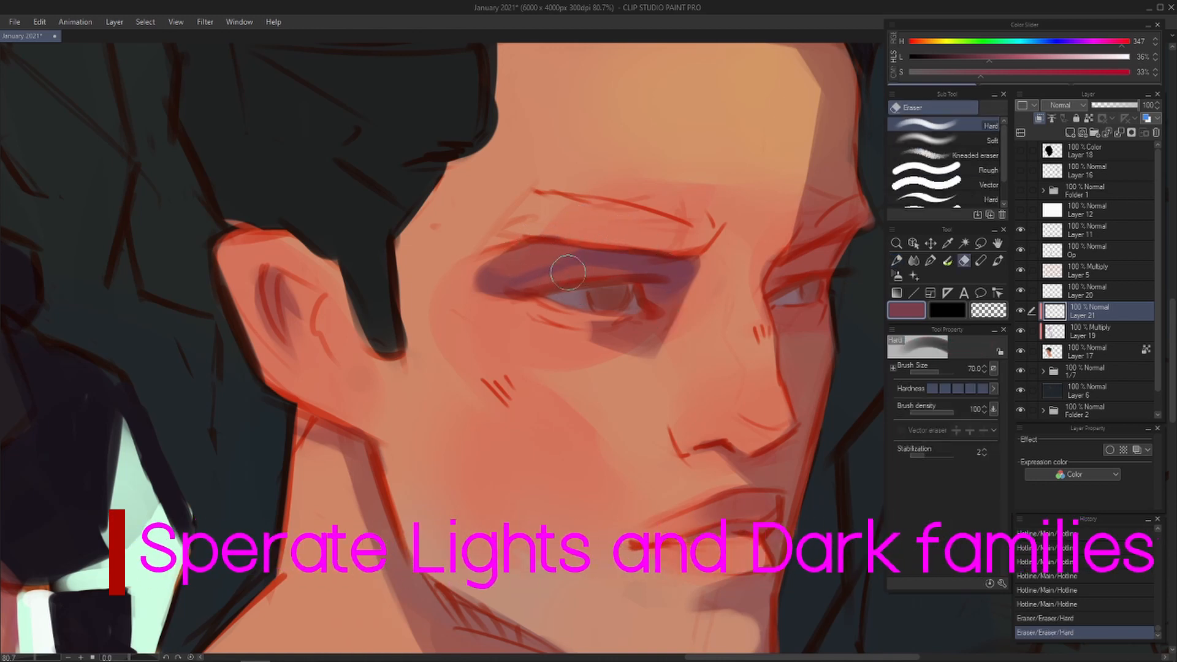
key(b)
mouse_move(564, 278)
mouse_down()
mouse_move(538, 277)
mouse_move(521, 296)
mouse_up()
key(ctrl+z)
key(e)
drag(522, 295, 497, 304)
- Paint a dark accent in the shadow just beneath the near eye with the brush at size 45
key(b)
mouse_move(681, 347)
mouse_down()
mouse_move(653, 323)
mouse_move(576, 301)
mouse_move(533, 311)
mouse_up()
key(bracketleft)
key(bracketright)
key(ctrl+z)
key(ctrl+z)
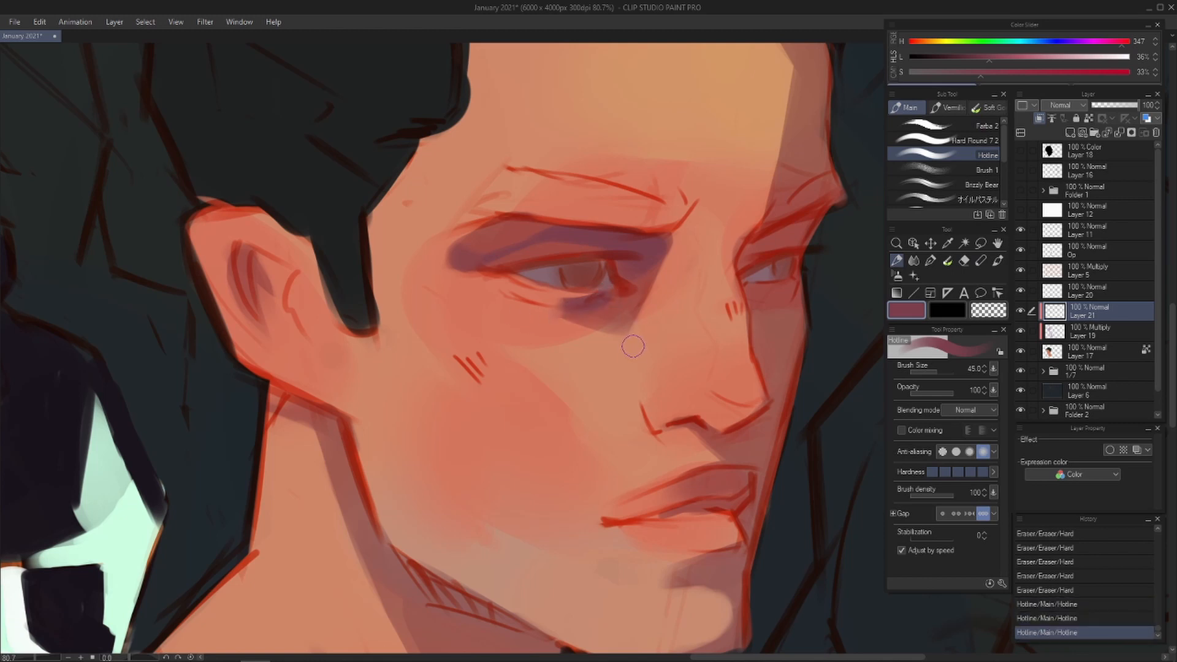
key(ctrl+z)
- Unmirror the canvas and darken the inner corner and lid line of the near eye, reducing the brush to size 25
key(h)
drag(550, 267, 542, 285)
mouse_move(543, 272)
mouse_down()
mouse_move(533, 287)
mouse_move(532, 271)
mouse_up()
mouse_move(504, 229)
mouse_down()
mouse_move(539, 284)
mouse_move(518, 259)
mouse_move(526, 274)
mouse_up()
key(ctrl+z)
key(ctrl+z)
mouse_move(517, 254)
mouse_down()
mouse_move(521, 268)
mouse_move(606, 258)
mouse_move(668, 275)
mouse_up()
key(bracketleft)
key(ctrl+z)
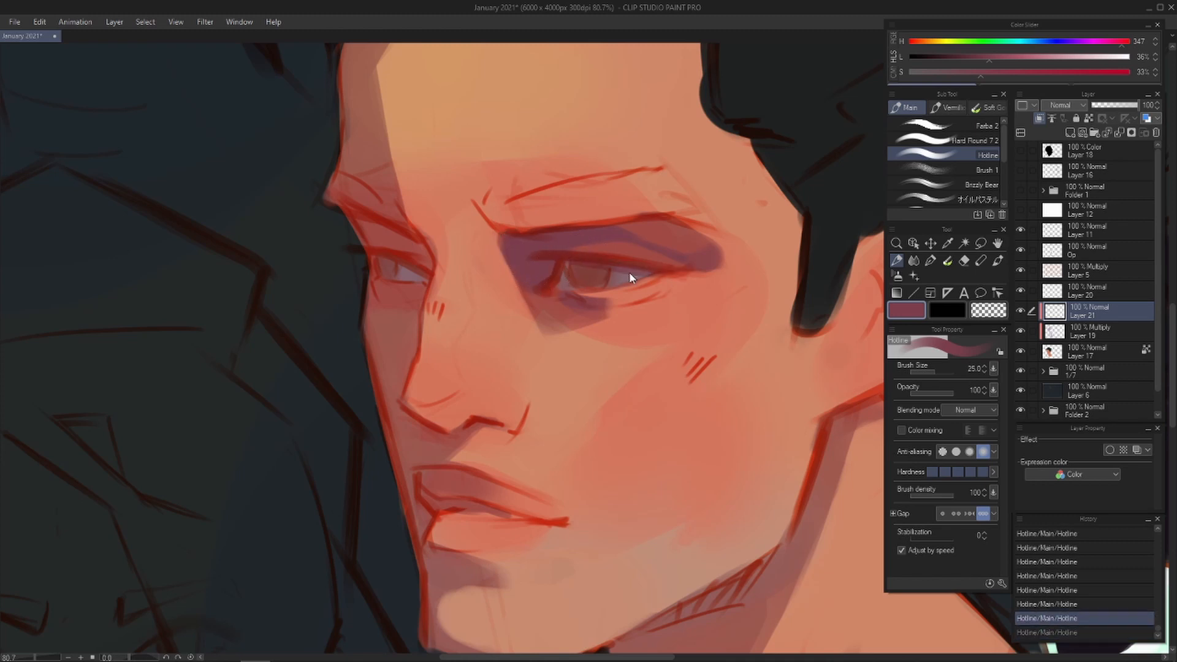
- Darken the iris and white of the near eye with maroon strokes, checking them in the mirrored view and undoing the last stroke
key(ctrl+z)
drag(569, 260, 655, 270)
drag(580, 270, 579, 284)
key(h)
mouse_move(637, 383)
mouse_down()
mouse_move(627, 431)
mouse_move(589, 402)
mouse_move(643, 324)
mouse_up()
mouse_move(622, 263)
mouse_down()
mouse_move(663, 238)
mouse_move(651, 241)
mouse_move(691, 260)
mouse_move(680, 269)
mouse_up()
key(ctrl+z)
key(bracketleft)
key(bracketleft)
scroll(709, 227, down, 5)
scroll(681, 267, up, 2)
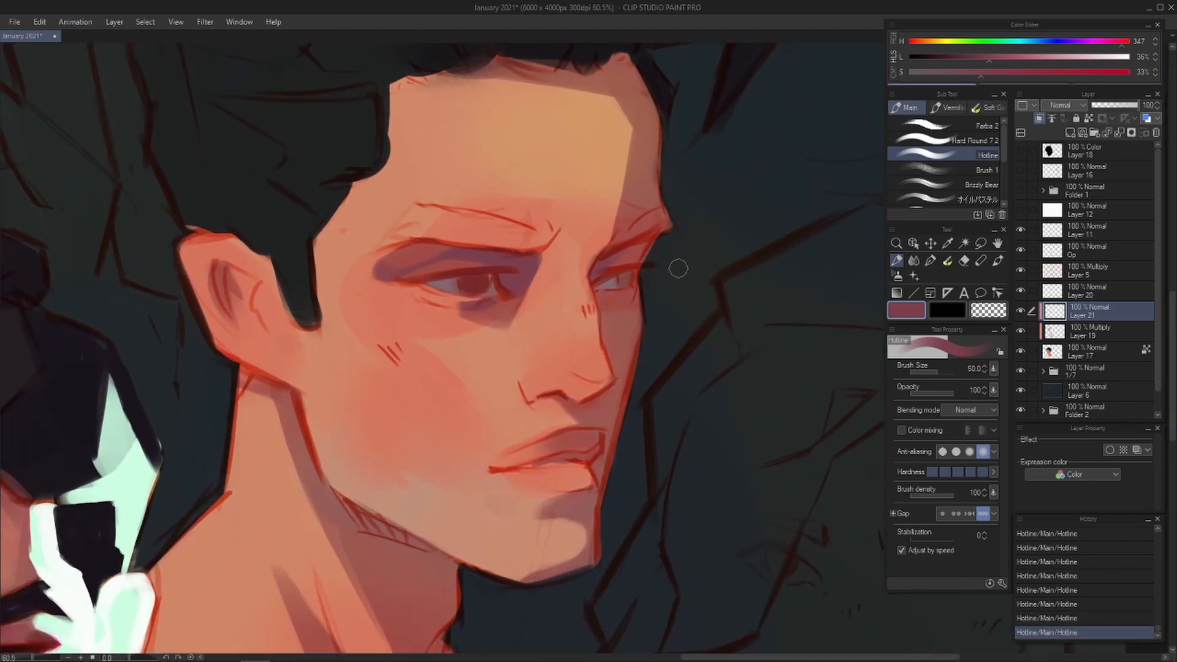
drag(631, 339, 651, 375)
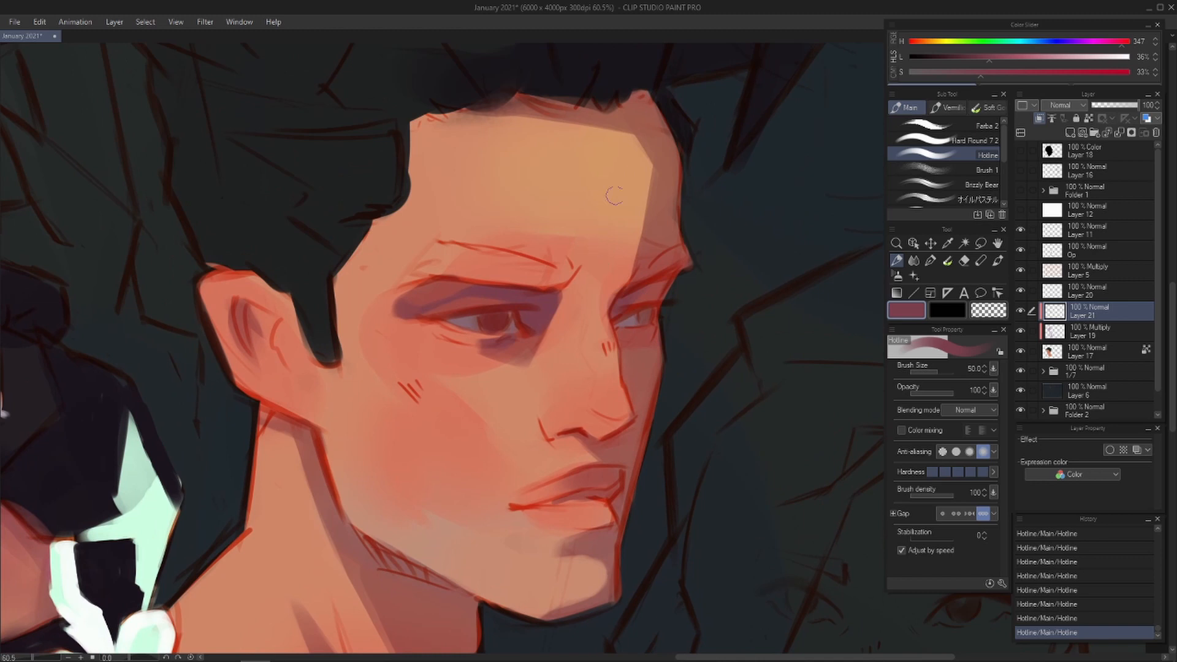
key(ctrl+z)
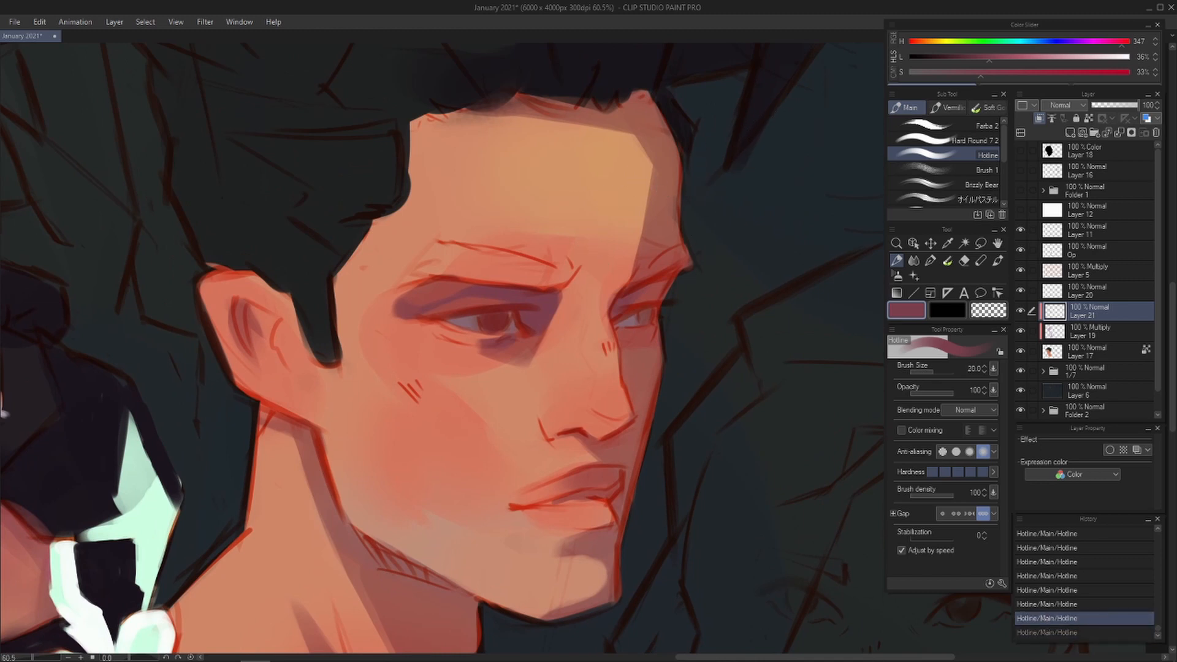
drag(578, 295, 602, 273)
mouse_move(410, 329)
mouse_down()
mouse_move(404, 361)
mouse_move(469, 316)
mouse_up()
mouse_move(488, 467)
mouse_down()
mouse_move(499, 372)
mouse_move(513, 376)
mouse_up()
key(ctrl+z)
key(ctrl+z)
key(ctrl+z)
key(ctrl+z)
key(ctrl+z)
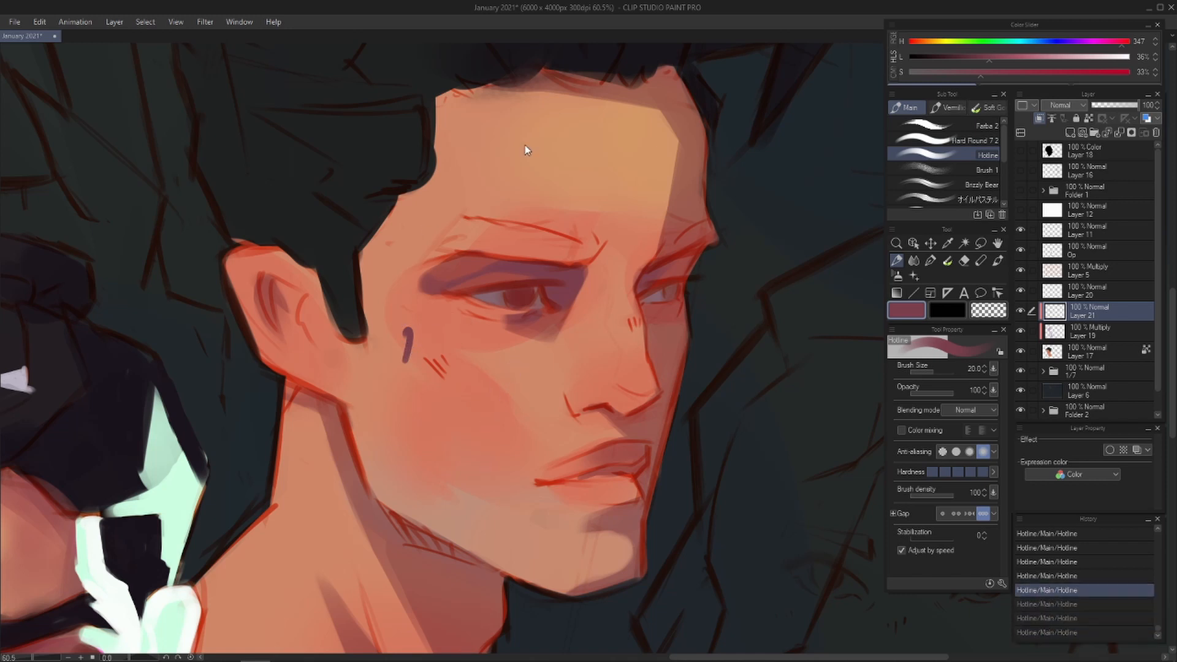
mouse_move(403, 243)
mouse_down()
mouse_move(382, 253)
mouse_move(429, 256)
mouse_move(450, 276)
mouse_up()
key(ctrl+z)
key(ctrl+z)
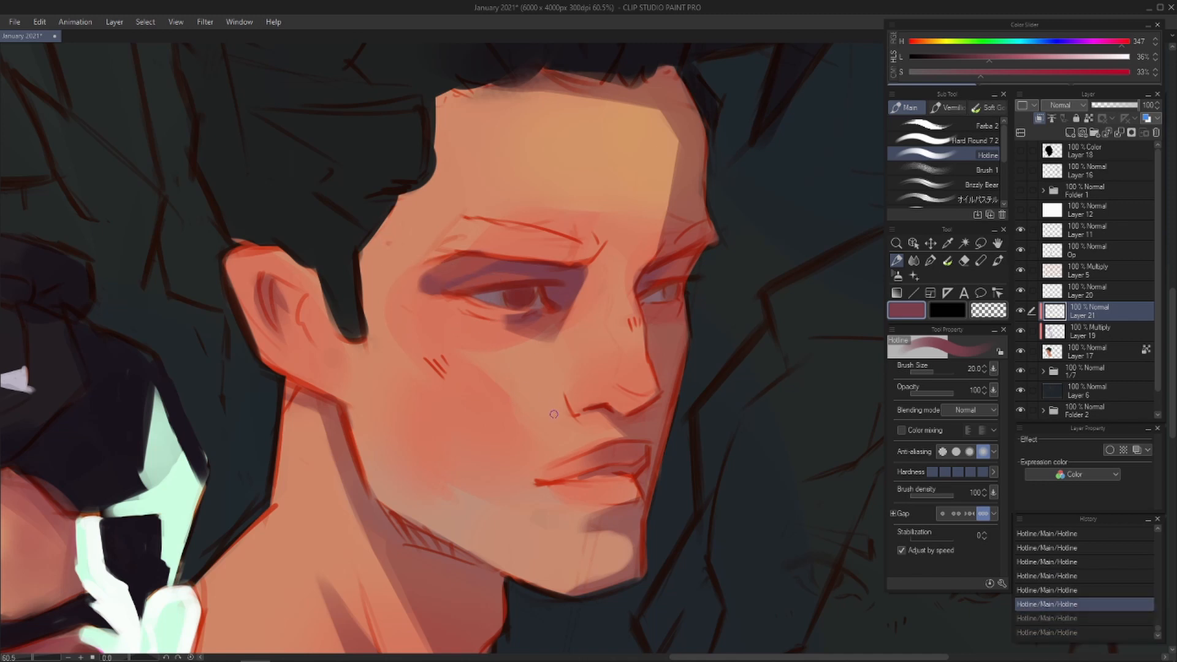
drag(554, 415, 564, 415)
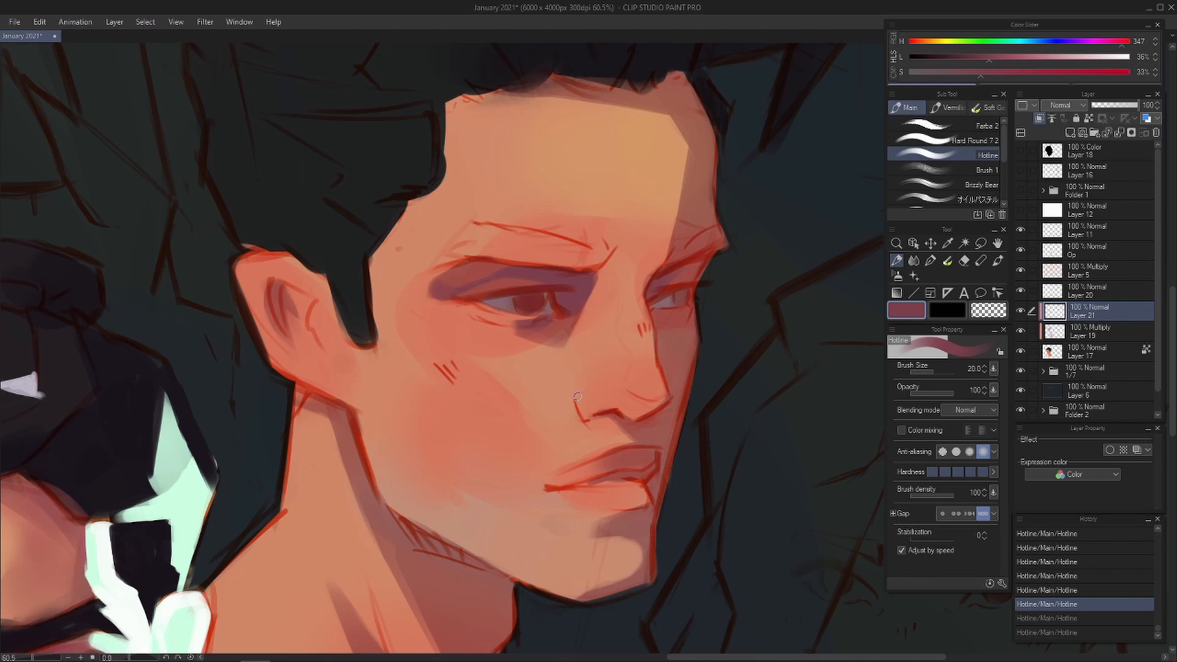
mouse_move(472, 192)
mouse_down()
mouse_move(389, 294)
mouse_move(475, 197)
mouse_up()
key(ctrl+z)
drag(653, 356, 596, 318)
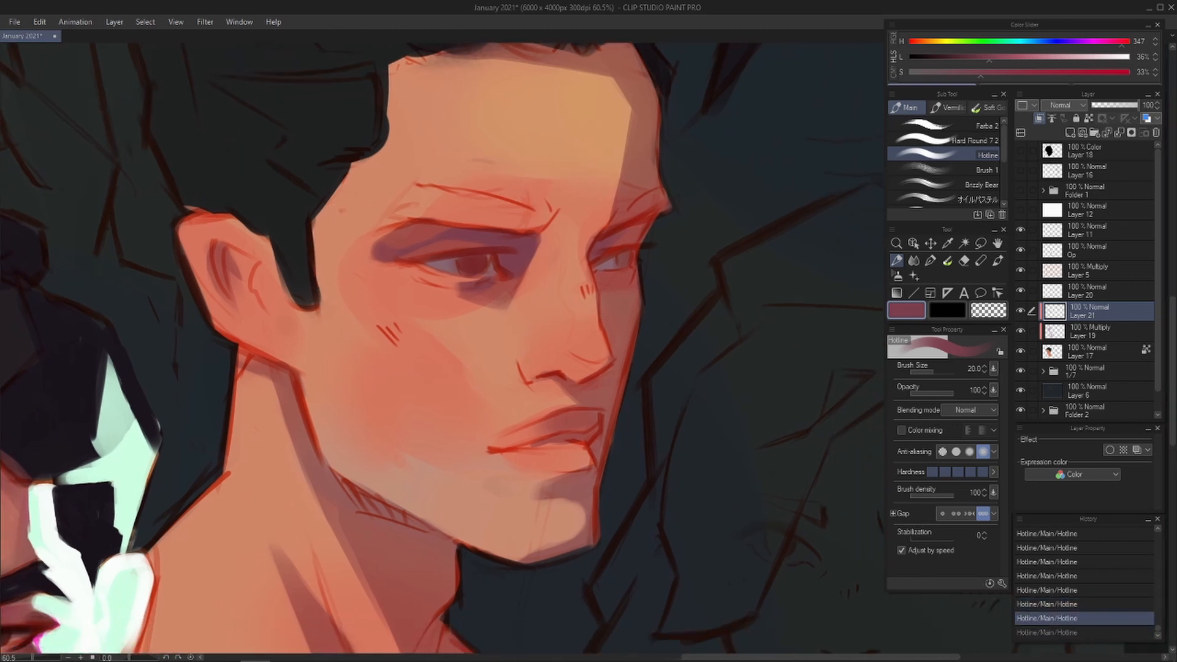
click(712, 289)
key(ctrl+z)
drag(625, 370, 618, 373)
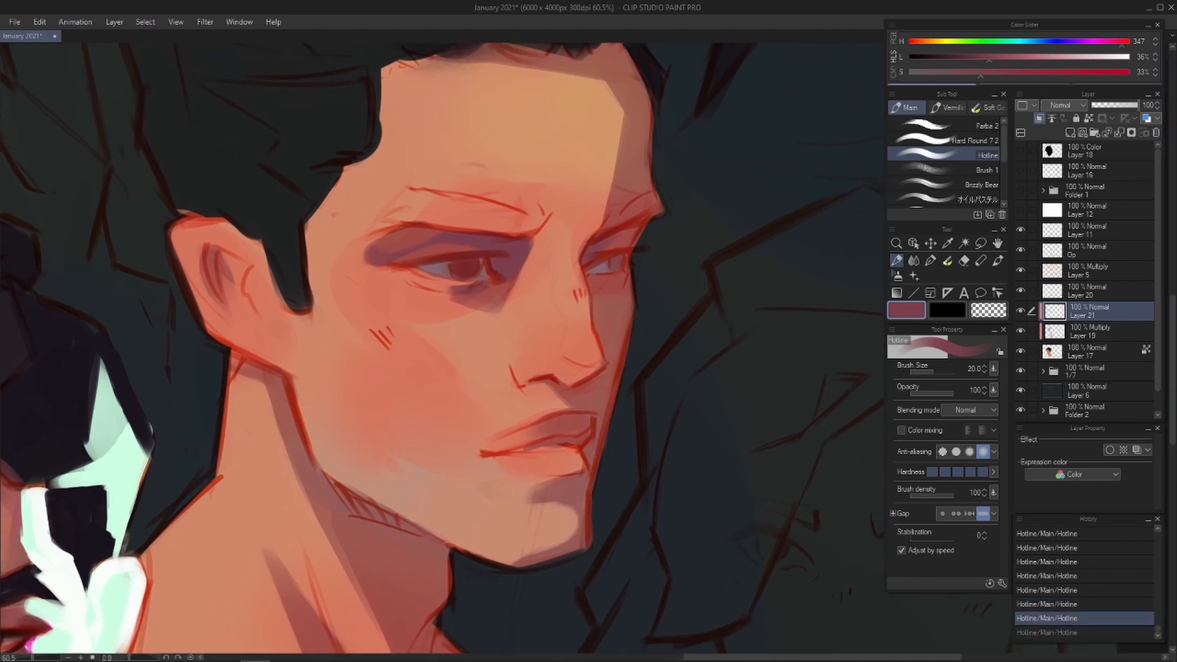
drag(594, 247, 578, 270)
key(ctrl+z)
- Paint a maroon shadow above the far brow and along the side plane of the forehead with the brush at size 60
key(e)
key(b)
key(])
drag(617, 217, 631, 205)
mouse_move(622, 212)
mouse_down()
mouse_move(625, 175)
mouse_move(619, 201)
mouse_up()
mouse_move(617, 201)
mouse_down()
mouse_move(622, 174)
mouse_move(621, 184)
mouse_up()
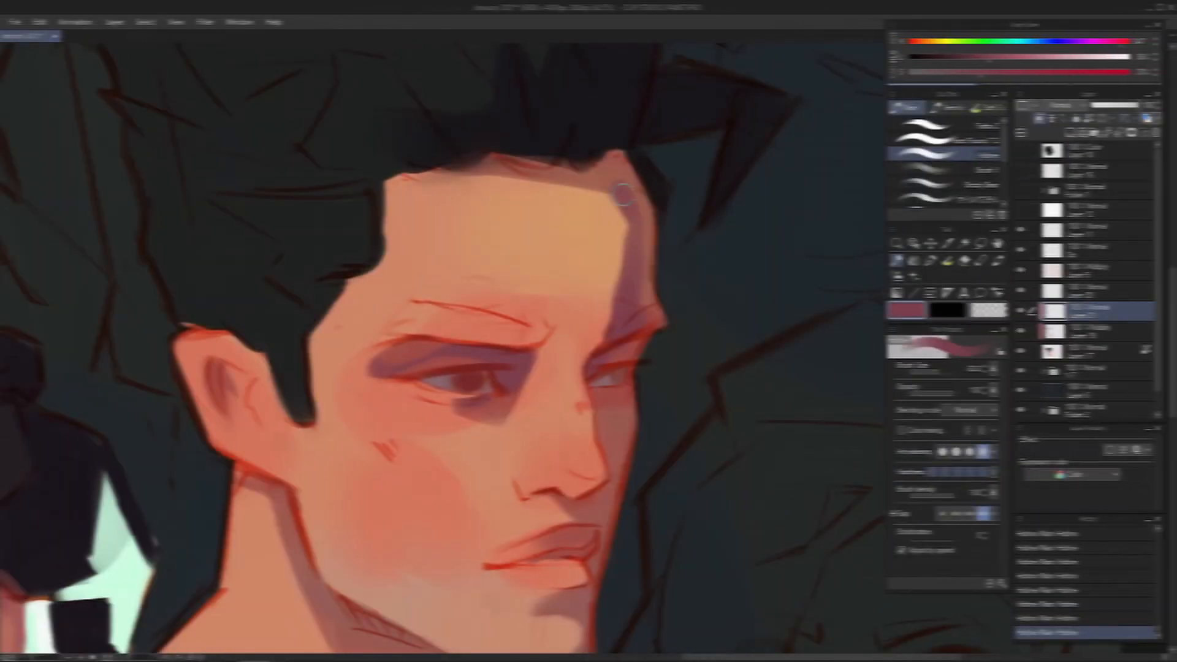
- Trim and soften the forehead shadow's edge above the far brow in the mirrored view, using the Hard eraser at size 30 and Texture Blend
key(e)
drag(638, 269, 642, 288)
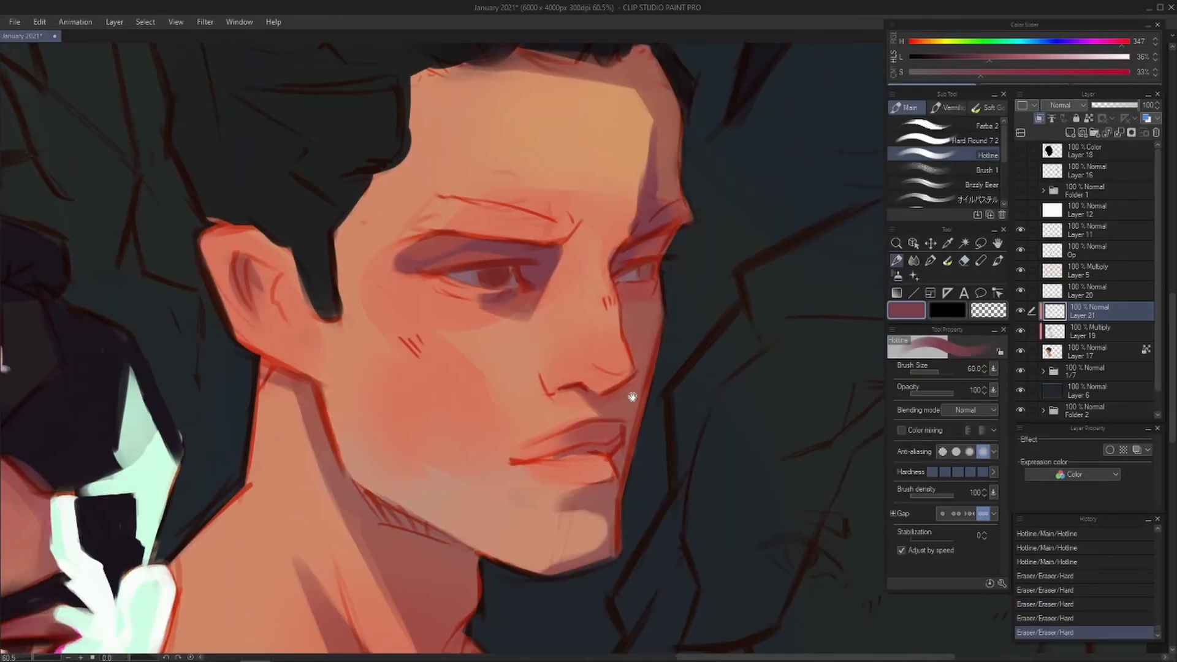
key(e)
drag(577, 430, 574, 437)
key(b)
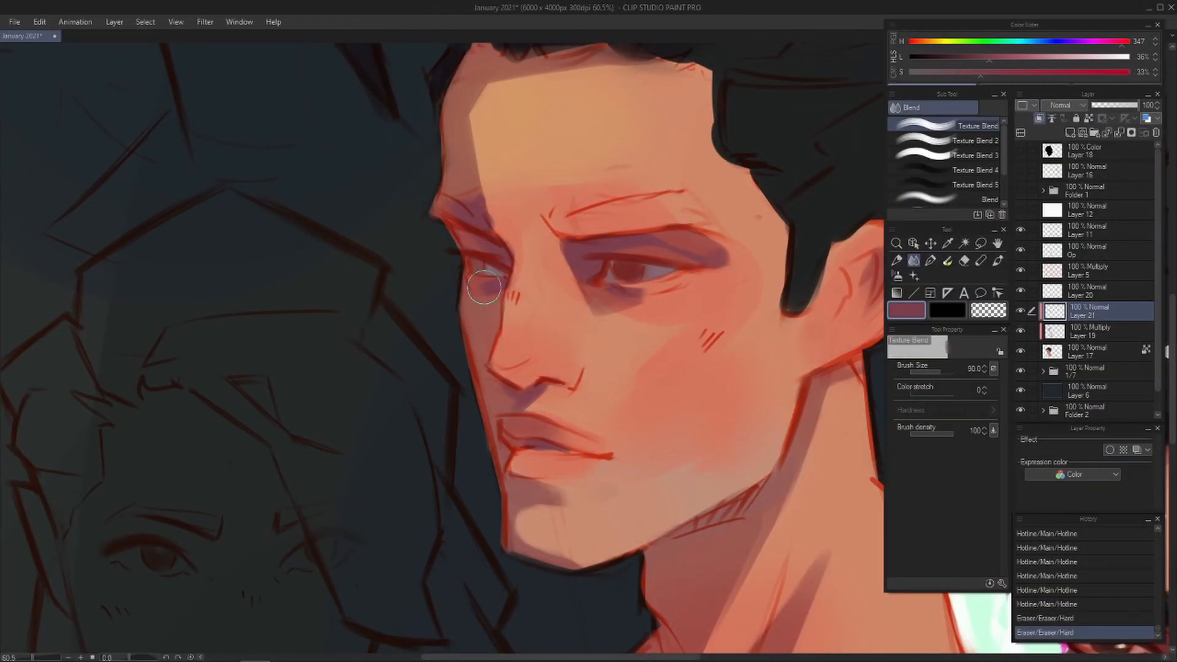
key(p)
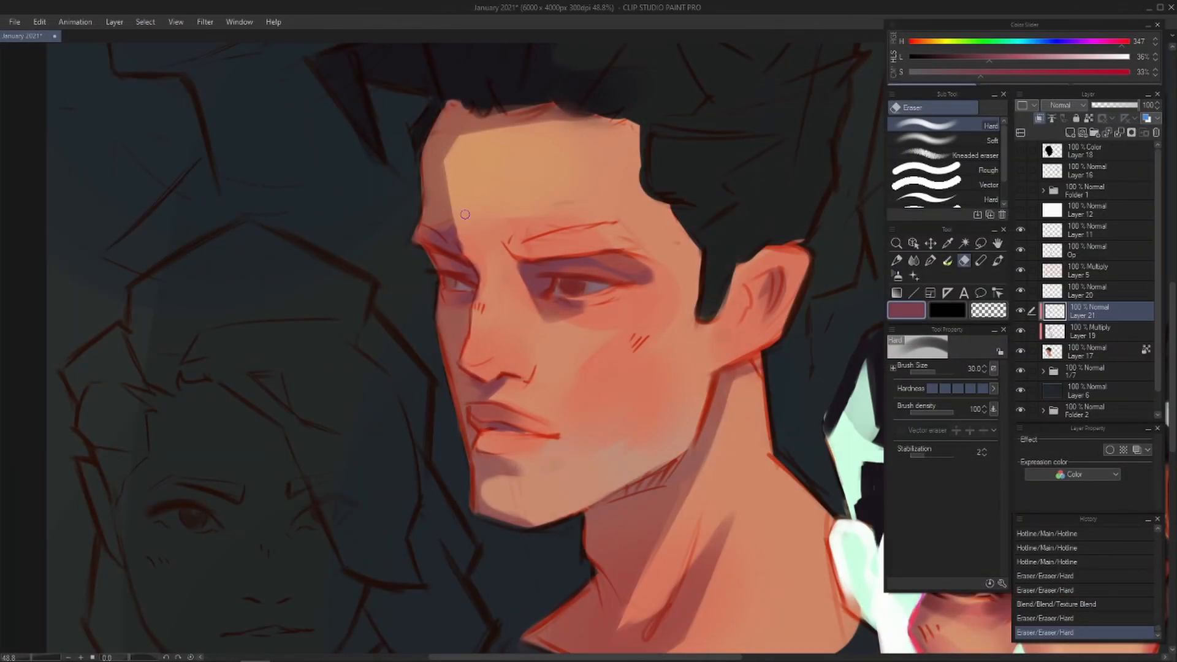
drag(465, 214, 464, 228)
drag(461, 215, 457, 219)
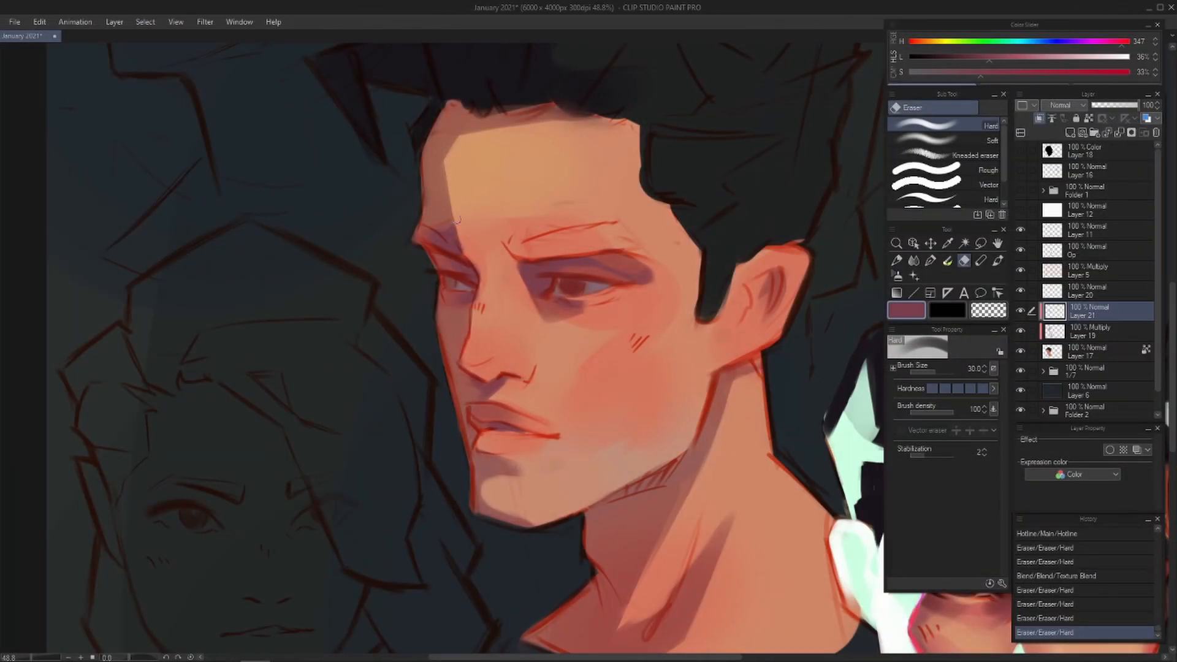
key(p)
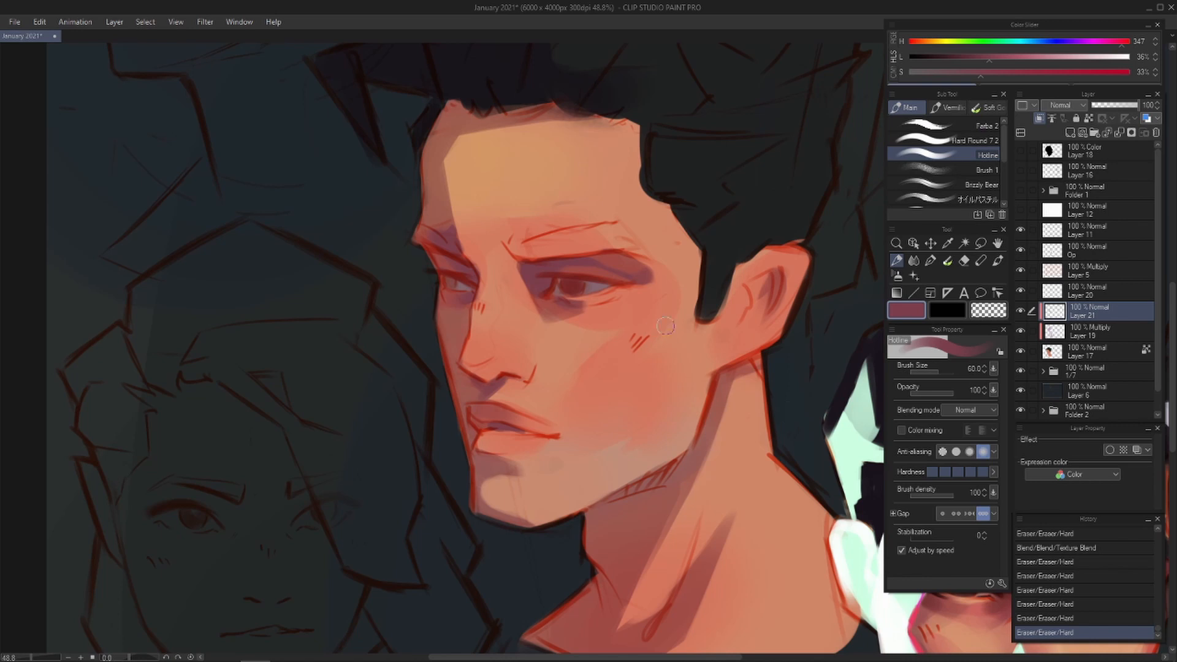
- Adjust the accent layer with Hue/Saturation/Luminosity, setting hue to 8 and luminosity to 15 and raising the saturation
key(ctrl+u)
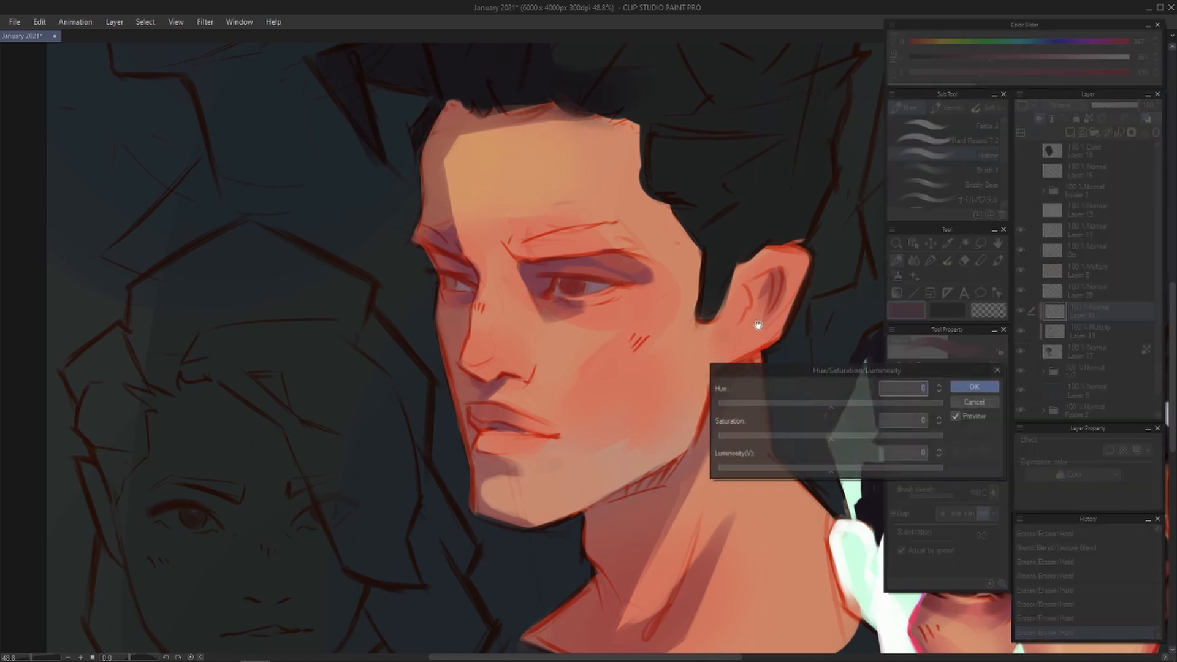
click(832, 406)
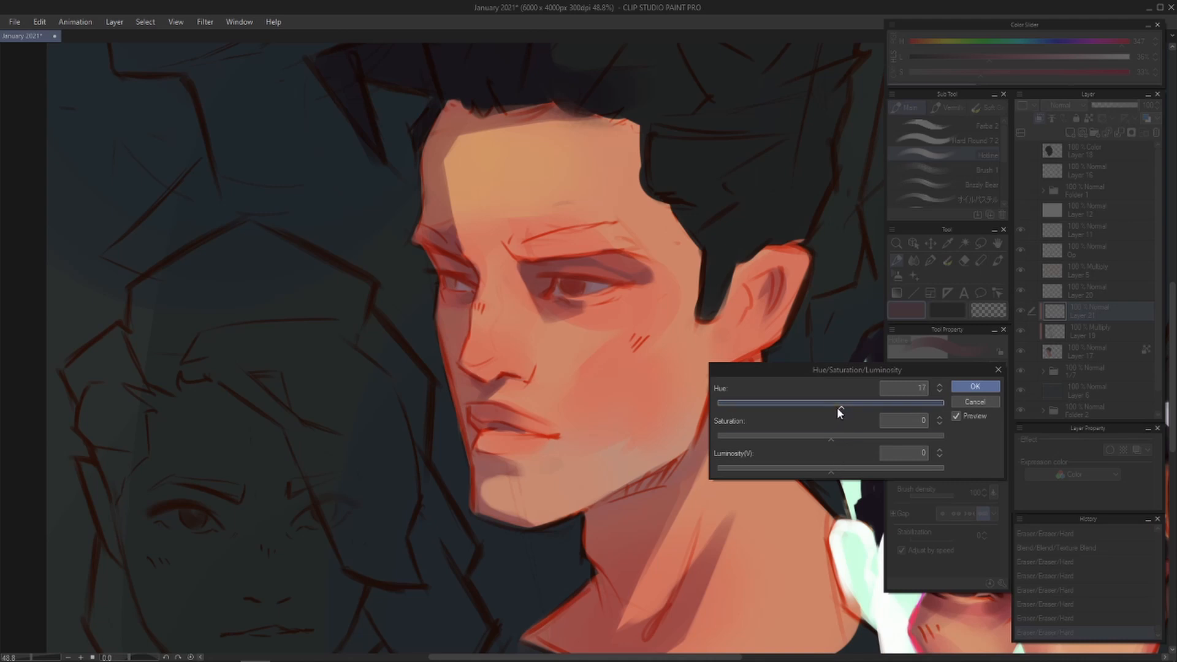
drag(842, 467, 847, 468)
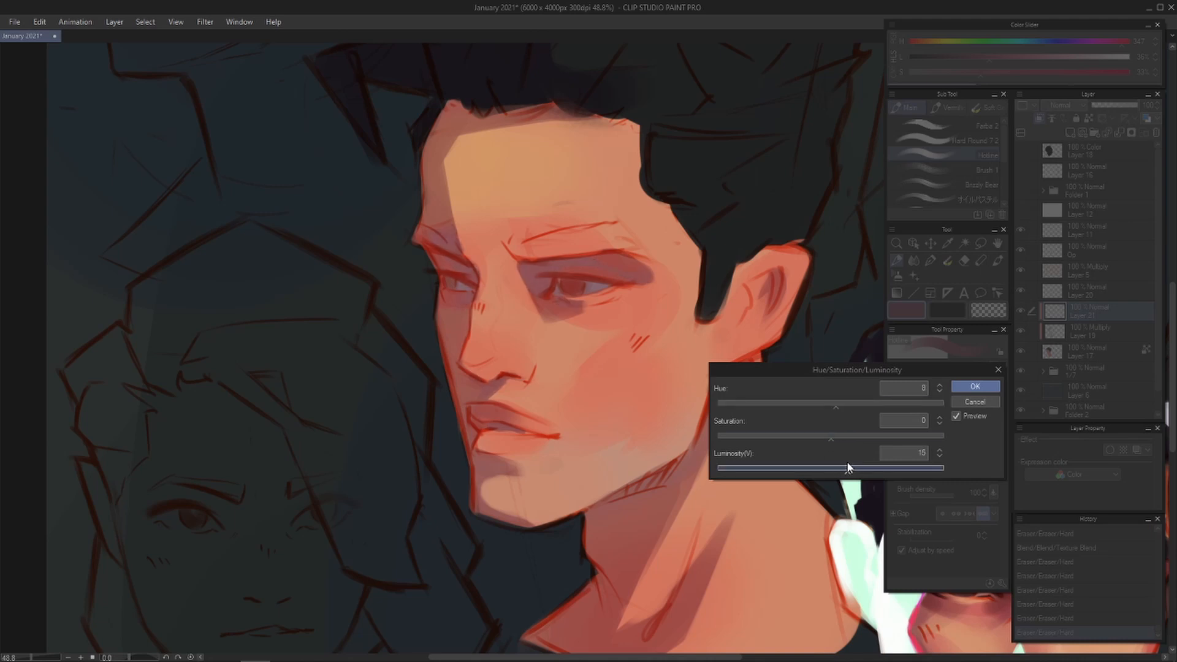
click(844, 437)
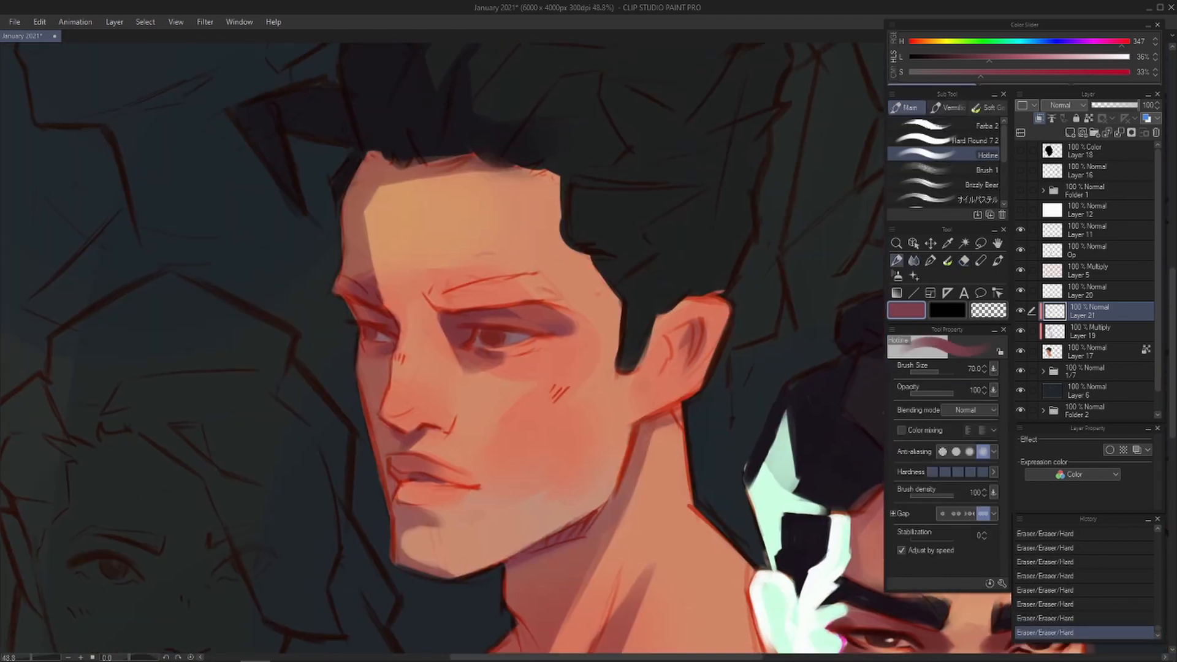
- Sample the dark hair colour, shift its hue further toward purple, and brush it into the hair above the forehead
drag(609, 342, 590, 488)
alt+click(423, 270)
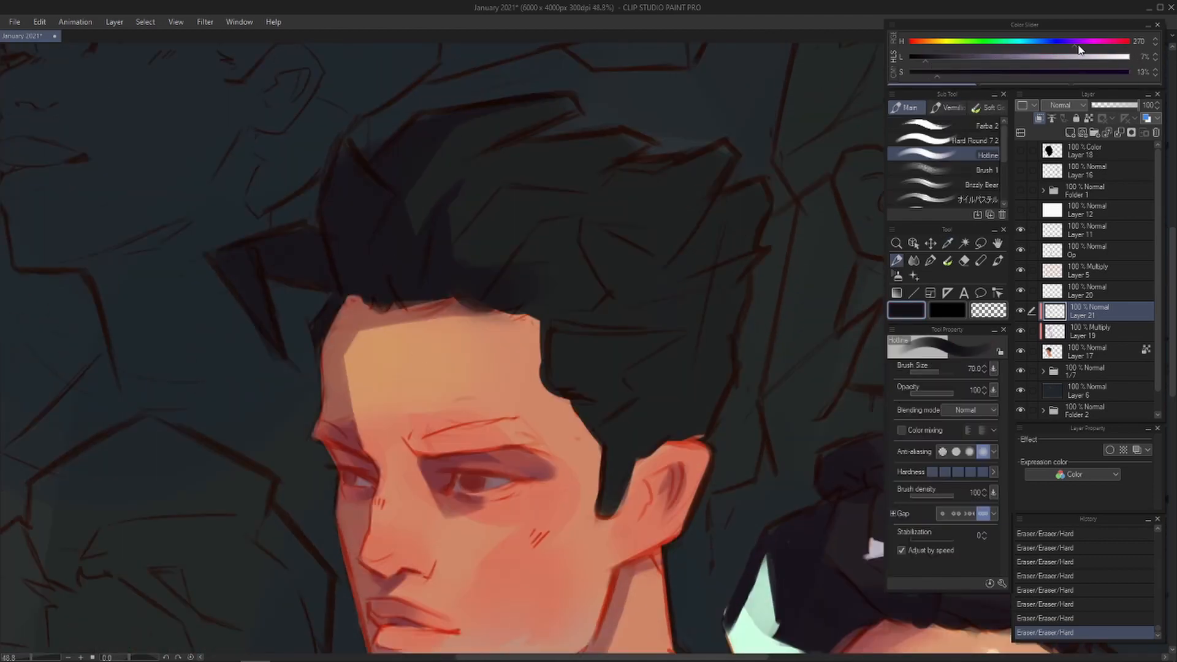
drag(484, 307, 349, 189)
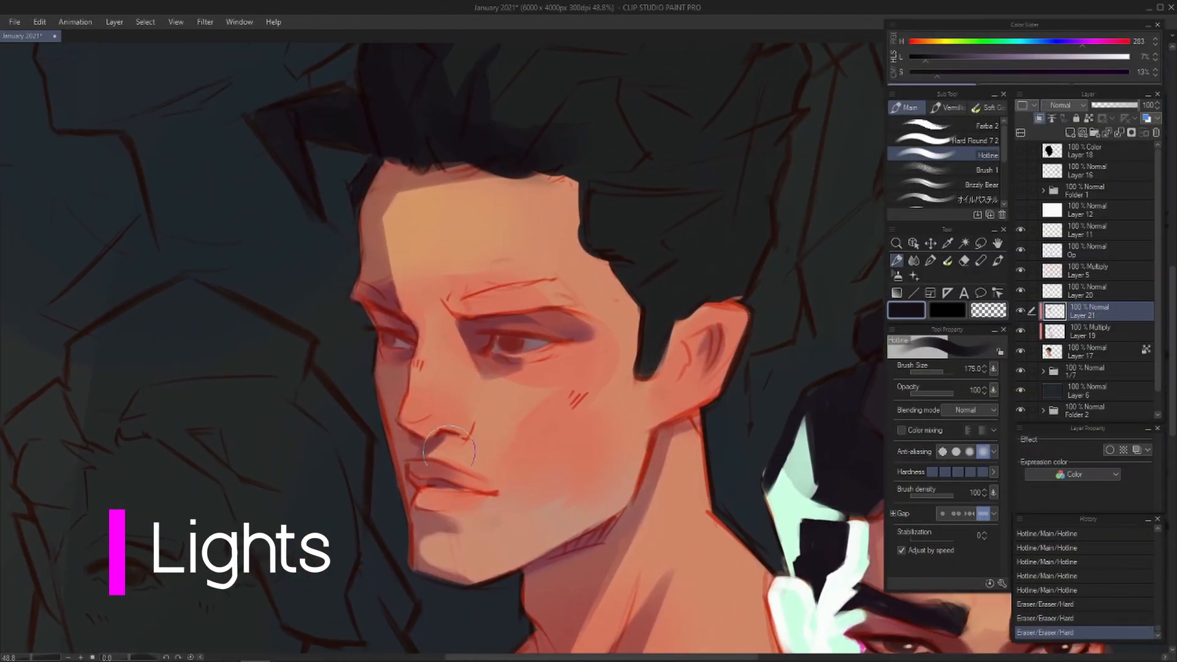
- Add a clipped layer above the accents and paint light orange planes on the nose and beside it with brush sizes 45 to 100
key(ctrl+minus)
drag(521, 462, 468, 363)
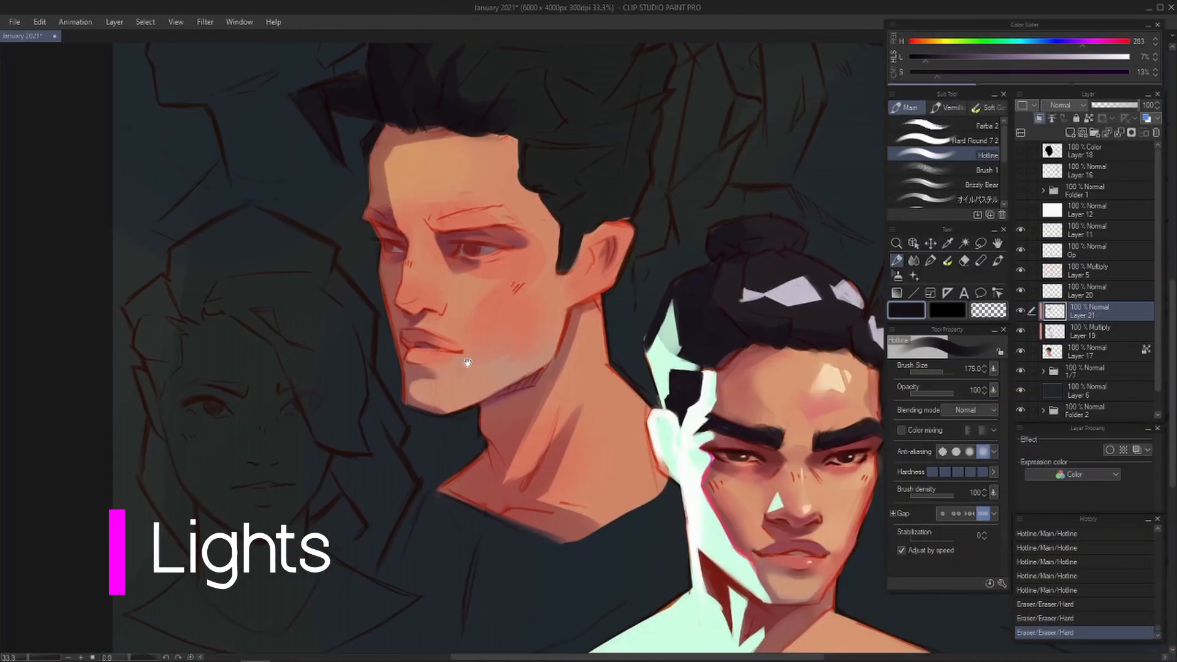
click(1071, 133)
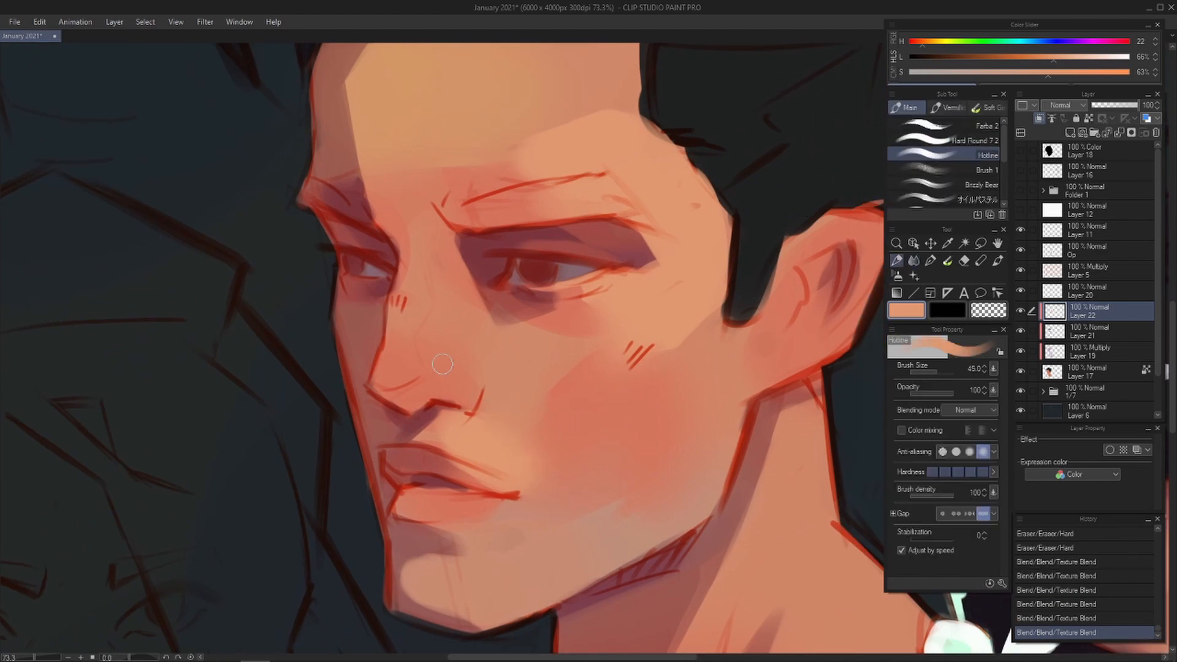
drag(442, 364, 429, 380)
mouse_move(466, 275)
mouse_down()
mouse_move(433, 302)
mouse_move(453, 356)
mouse_up()
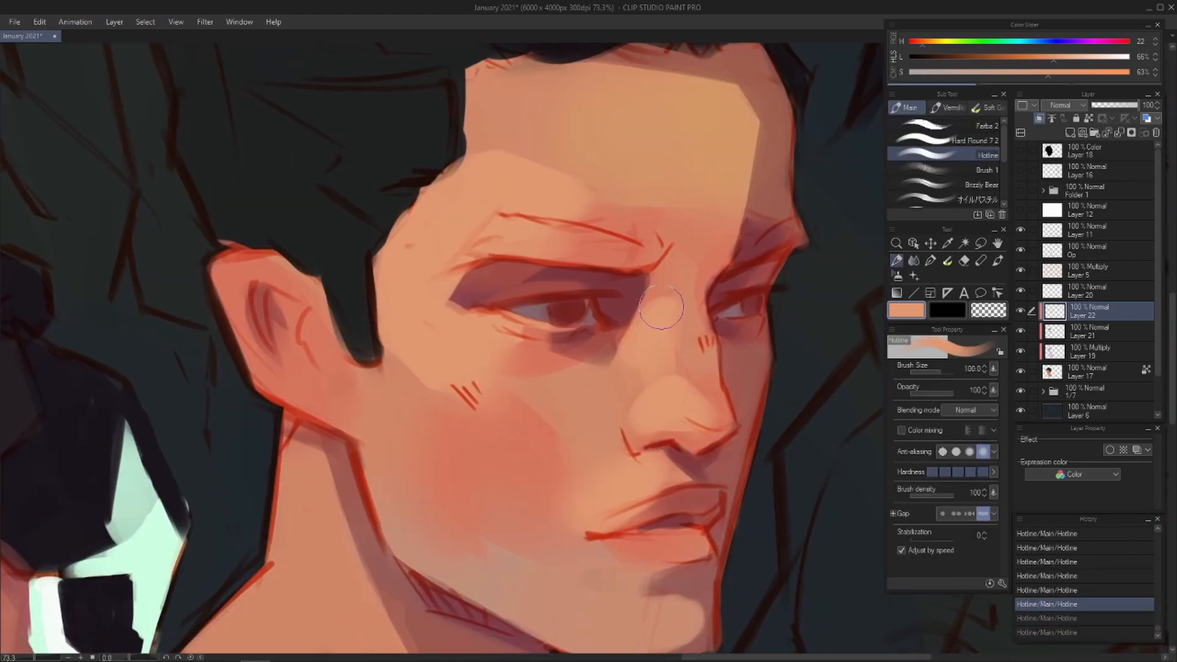
mouse_move(681, 362)
mouse_down()
mouse_move(650, 386)
mouse_move(631, 430)
mouse_up()
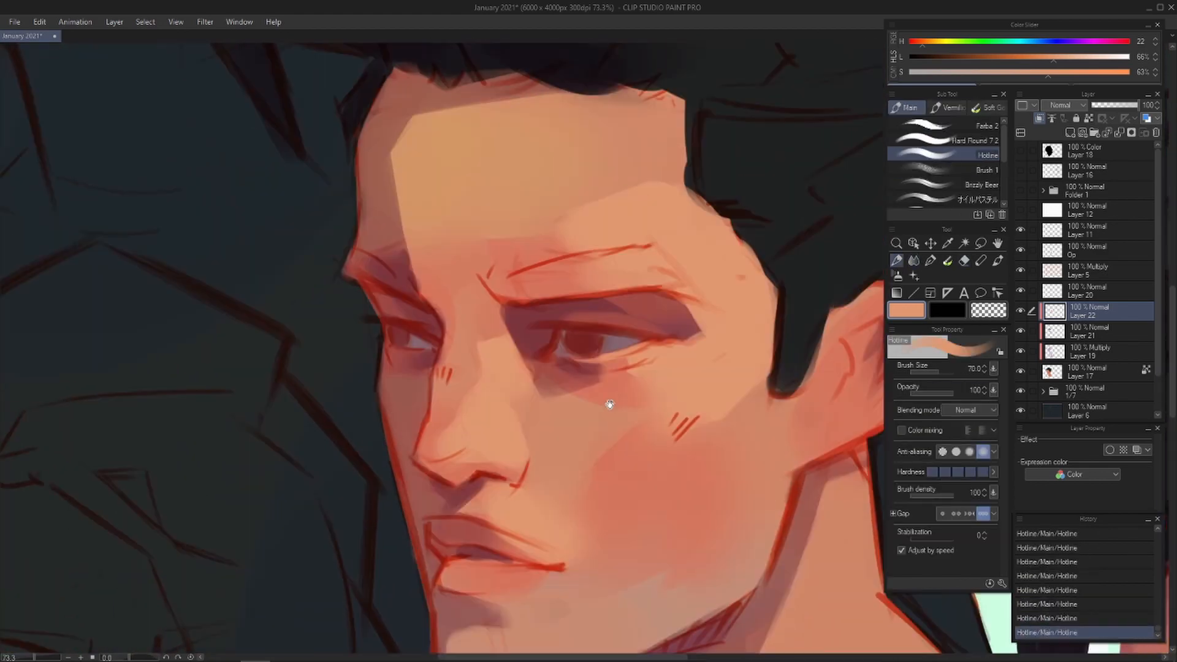
drag(610, 405, 588, 418)
drag(649, 131, 638, 163)
key(ctrl+z)
mouse_move(548, 266)
mouse_down()
mouse_move(540, 225)
mouse_move(608, 247)
mouse_move(647, 284)
mouse_up()
key(ctrl+z)
key(ctrl+z)
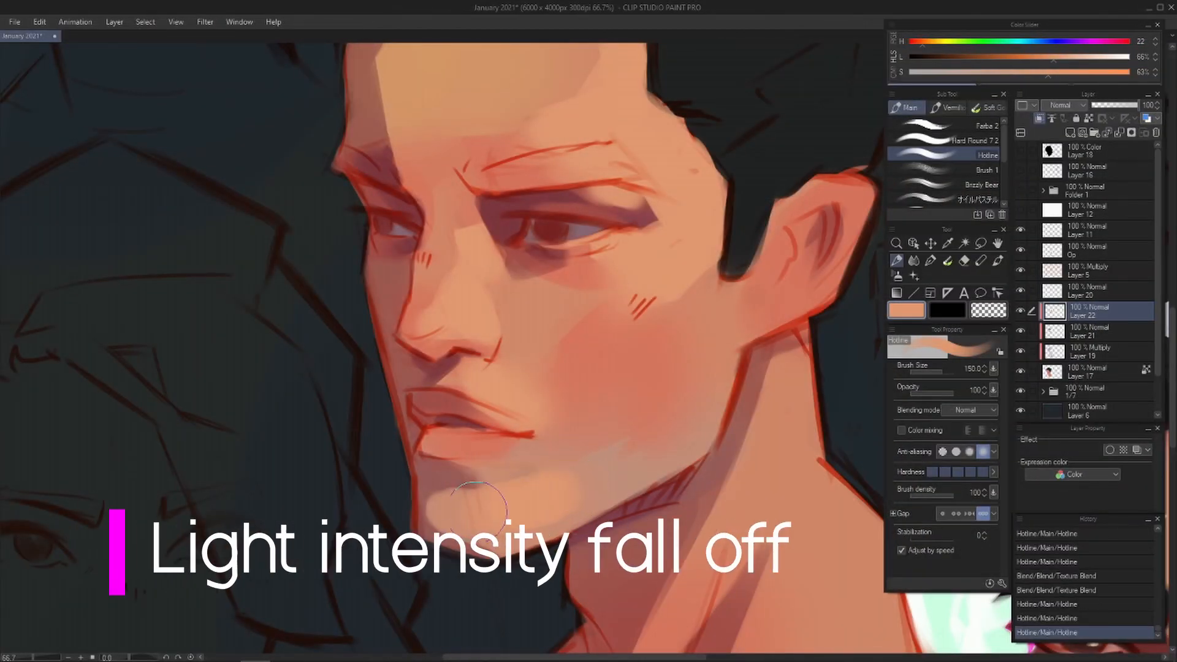
- Try broad light orange strokes over the chin and lower jaw with the brush at size 150, and undo them
drag(476, 511, 457, 516)
drag(515, 498, 555, 493)
drag(475, 513, 435, 521)
key(ctrl+z)
key(ctrl+z)
key(ctrl+z)
key(ctrl+z)
key(ctrl+z)
key(ctrl+z)
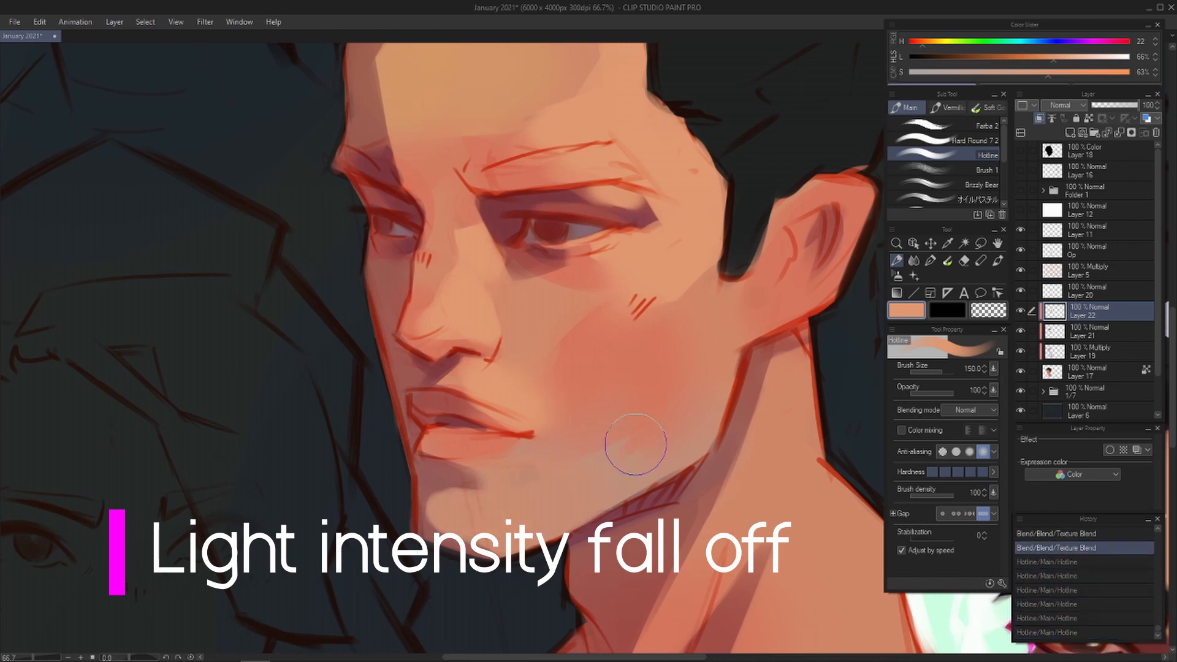
- Unmirror the canvas and paint a thin light orange stroke at the temple beside the hairline with the brush at size 15
scroll(613, 435, down, 5)
key(h)
scroll(634, 417, up, 3)
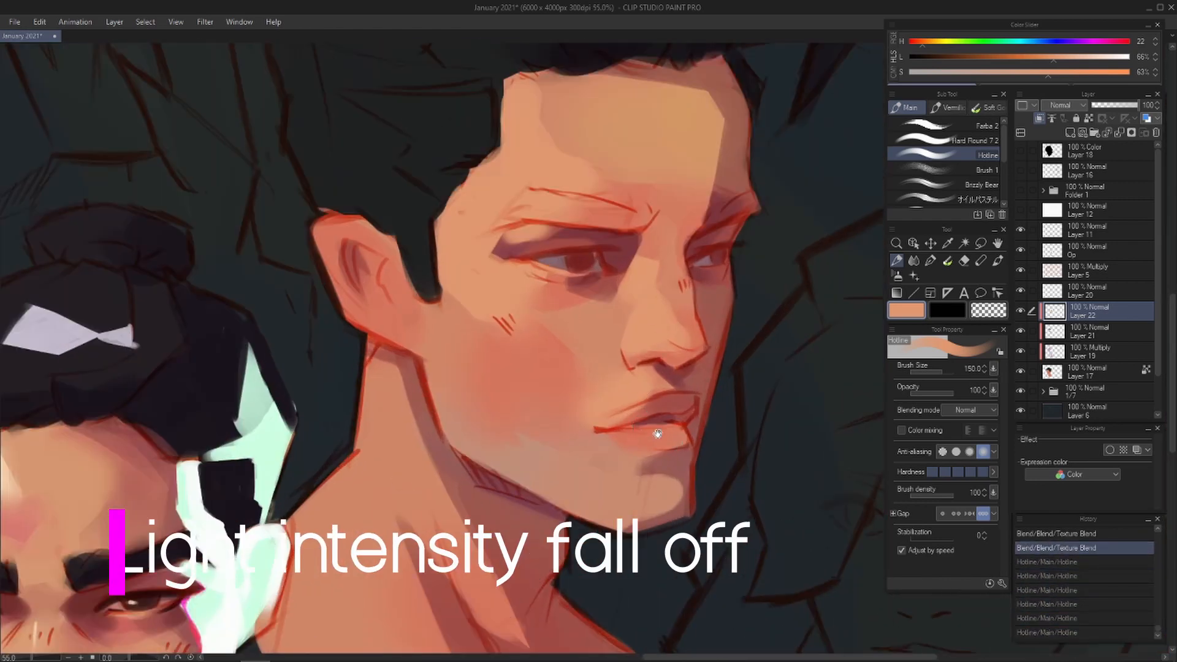
drag(657, 434, 599, 479)
key([)
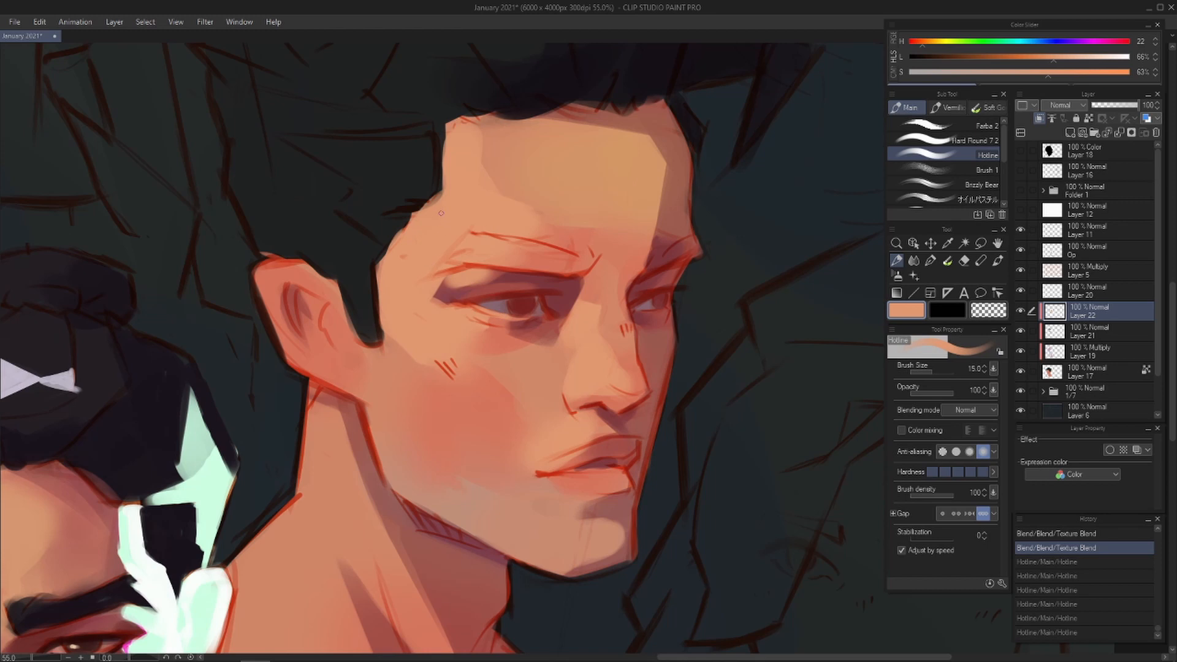
drag(435, 211, 465, 220)
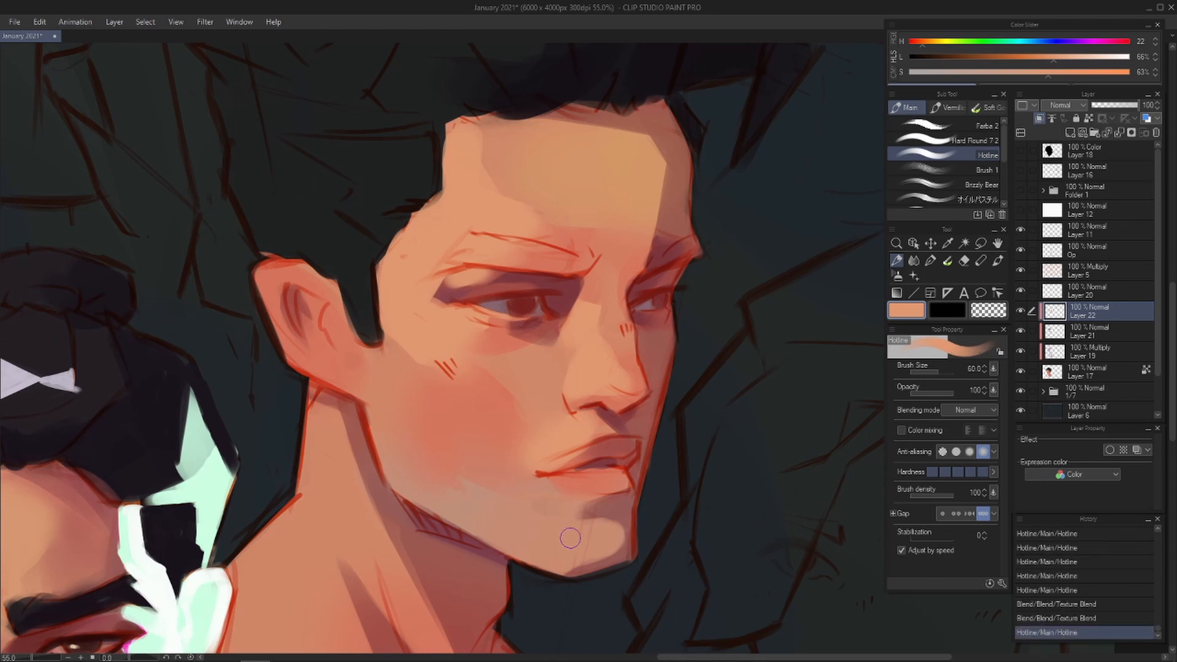
- Paint a light orange plane along the chin and jaw with the brush at size 125, undoing the last stroke
key(])
key(])
key(])
key(])
mouse_move(578, 539)
mouse_down()
mouse_move(509, 517)
mouse_move(579, 534)
mouse_move(513, 536)
mouse_up()
key(ctrl+z)
drag(518, 539, 552, 542)
drag(555, 540, 585, 540)
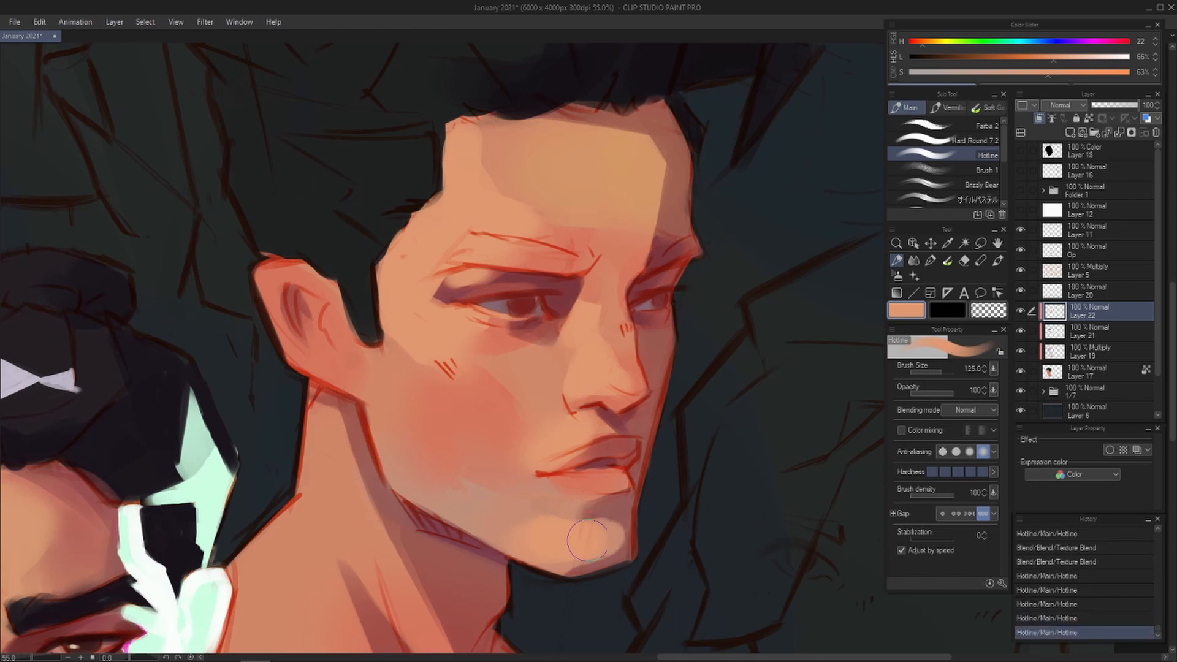
key(ctrl+z)
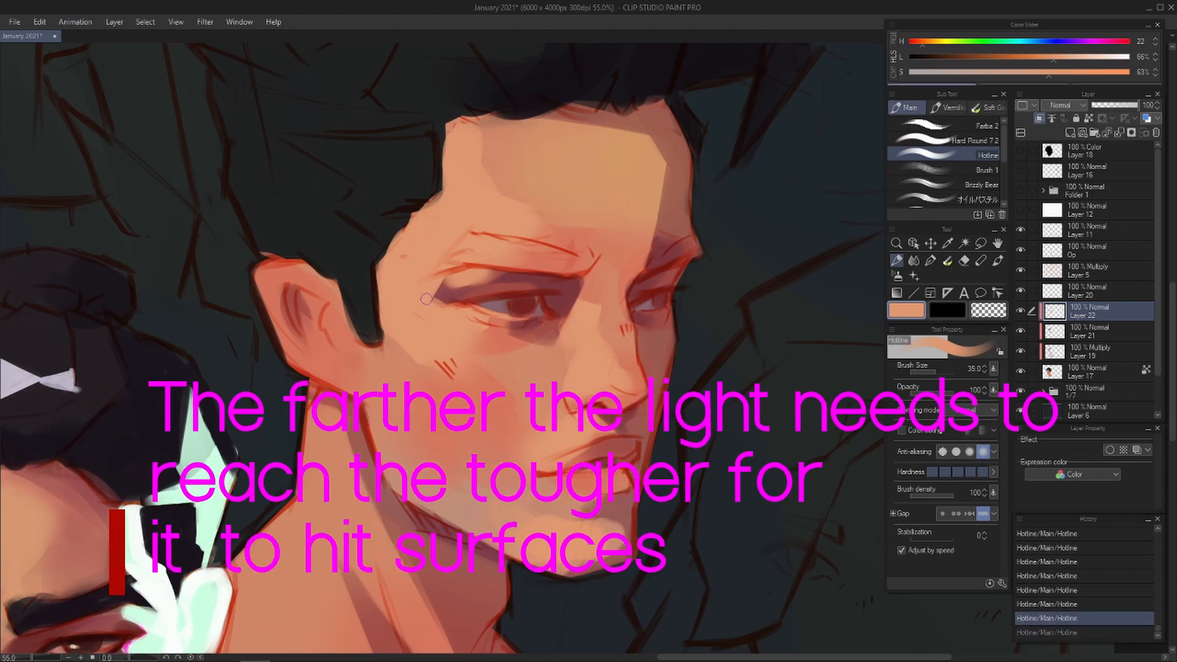
- Try painting light skin-tone strokes down the cheek toward the chin, and undo them
drag(424, 367, 498, 510)
key(ctrl+z)
key(ctrl+z)
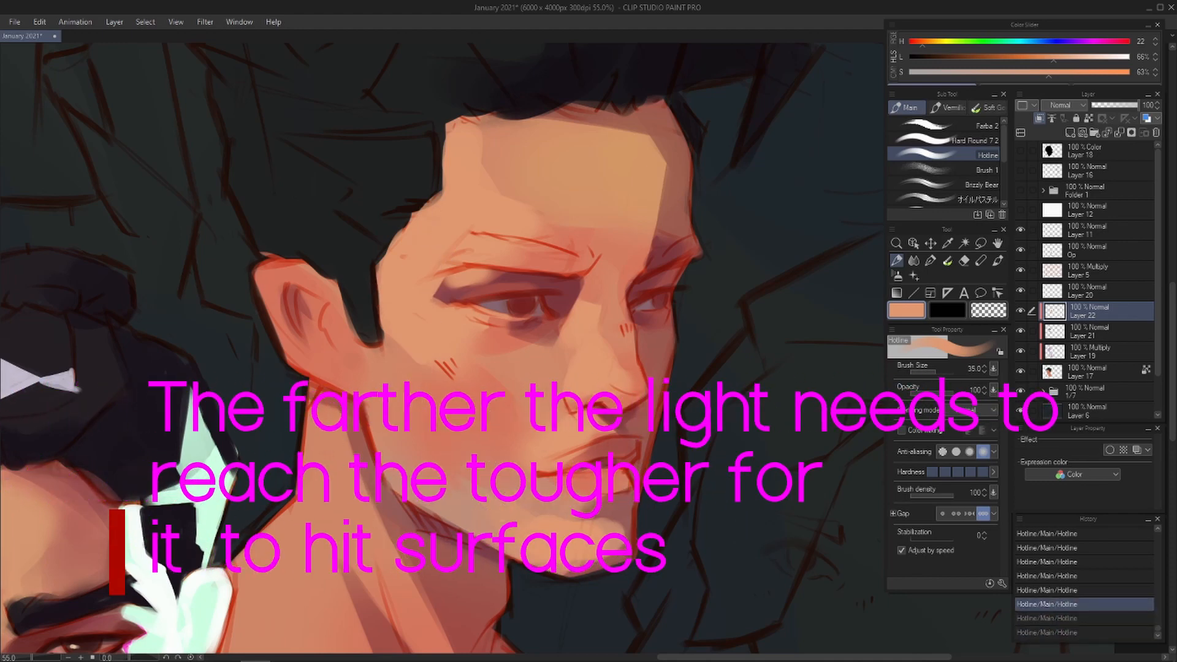
key(ctrl+y)
key(ctrl+y)
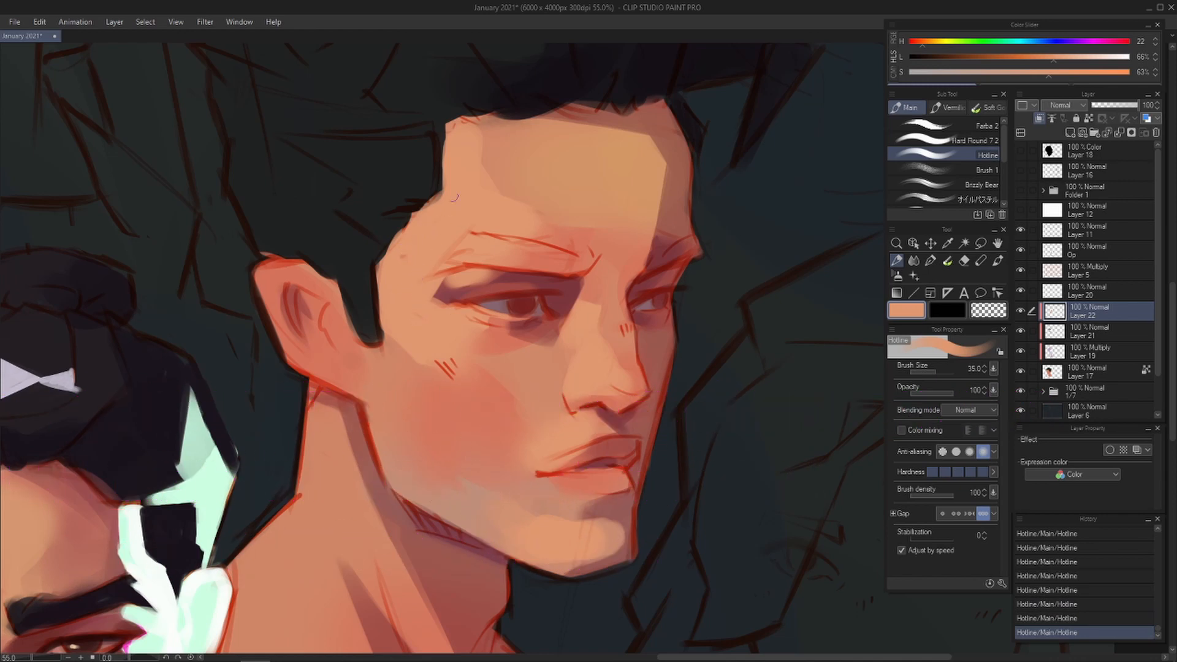
key(ctrl+z)
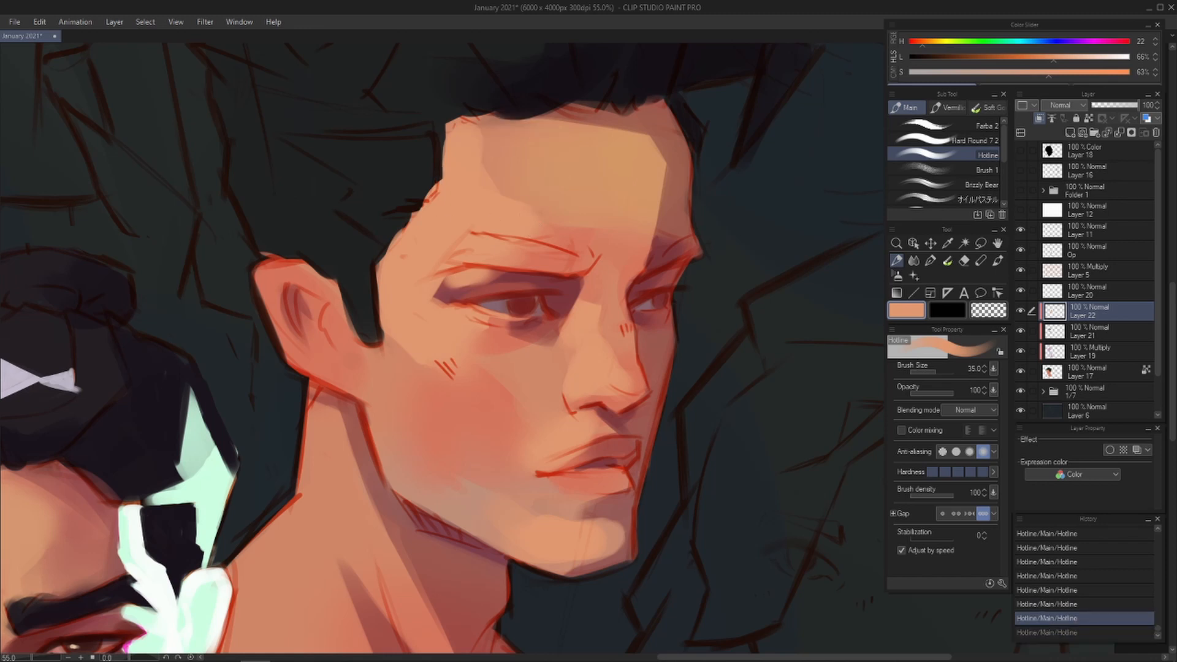
drag(443, 380, 512, 508)
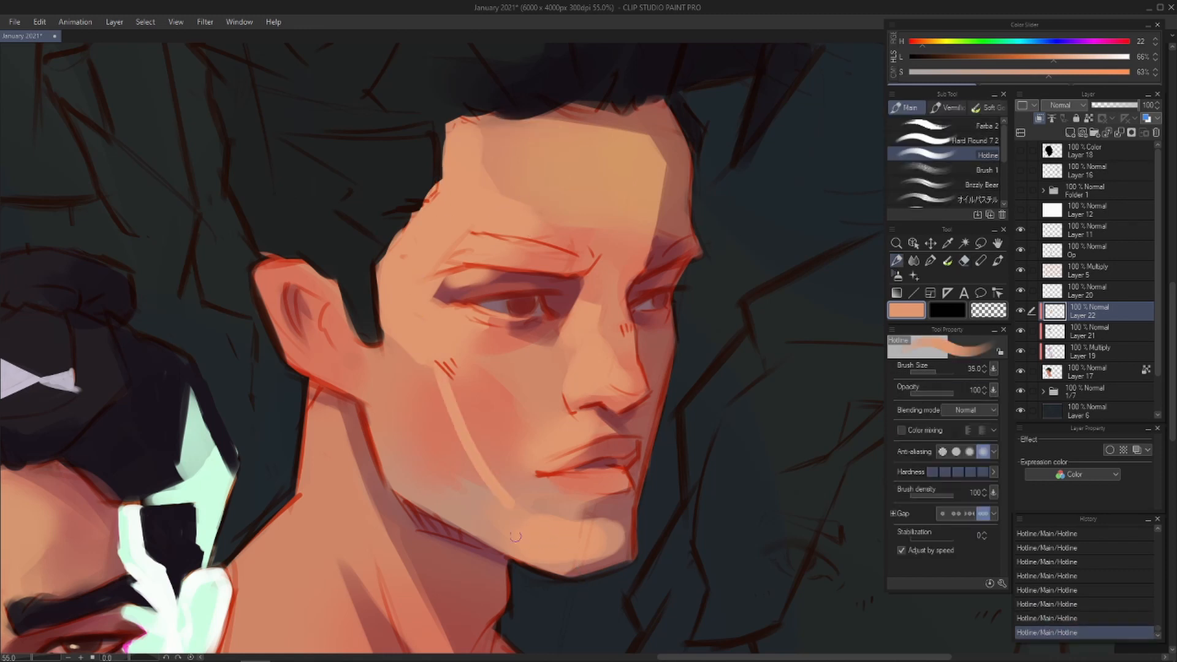
mouse_move(536, 544)
mouse_down()
mouse_move(523, 528)
mouse_move(471, 526)
mouse_move(470, 514)
mouse_up()
key(ctrl+z)
key(ctrl+z)
key(ctrl+z)
- Soften the jaw and chin shading with the light skin tone at brush size 200, mirroring the canvas view
key(e)
key(b)
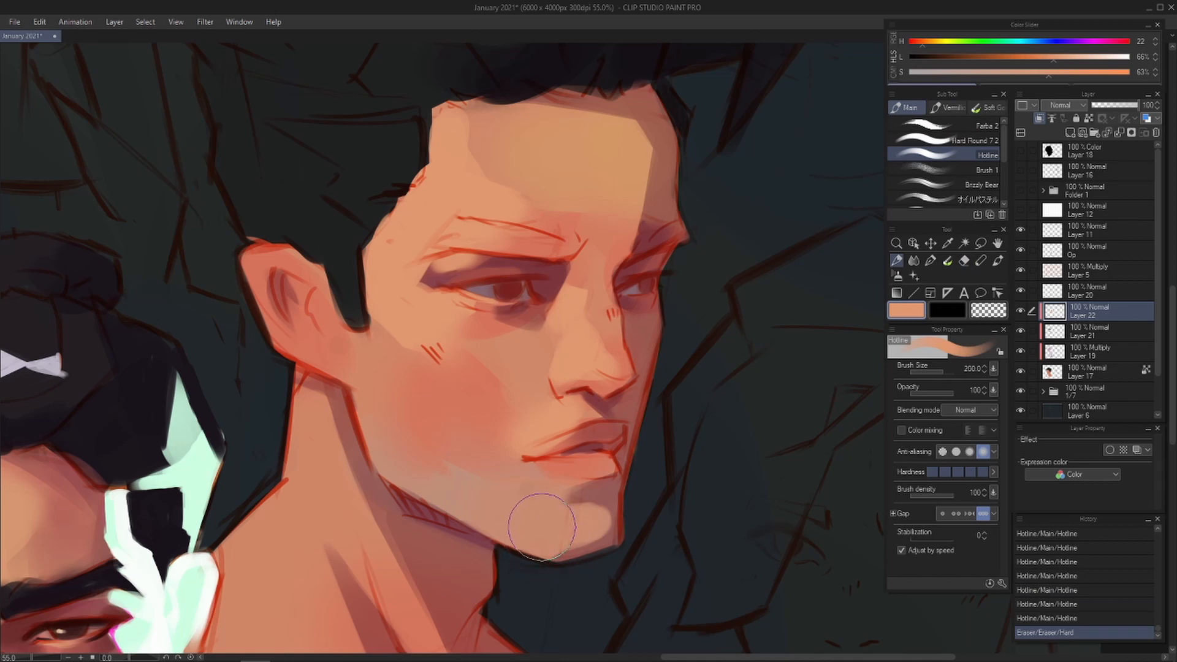
mouse_move(542, 527)
mouse_down()
mouse_move(580, 524)
mouse_move(455, 513)
mouse_up()
key(h)
drag(607, 531, 574, 504)
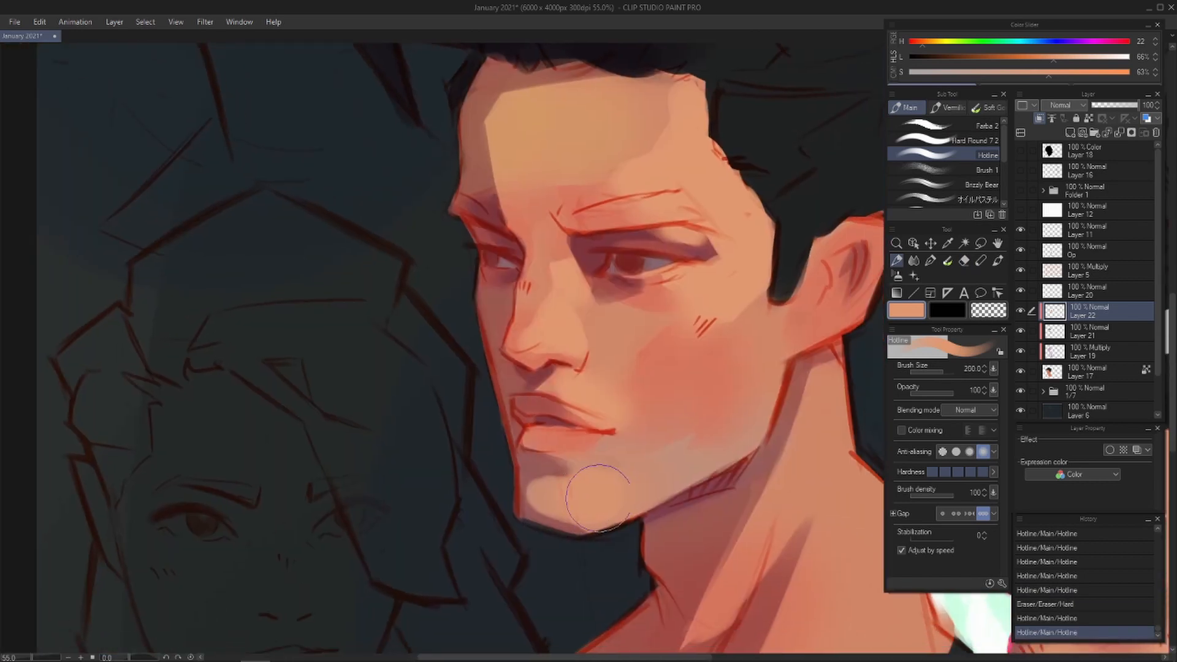
- Erase excess paint below the corner of the mouth with the hard eraser at sizes 70 to 80
key(e)
key(b)
key(e)
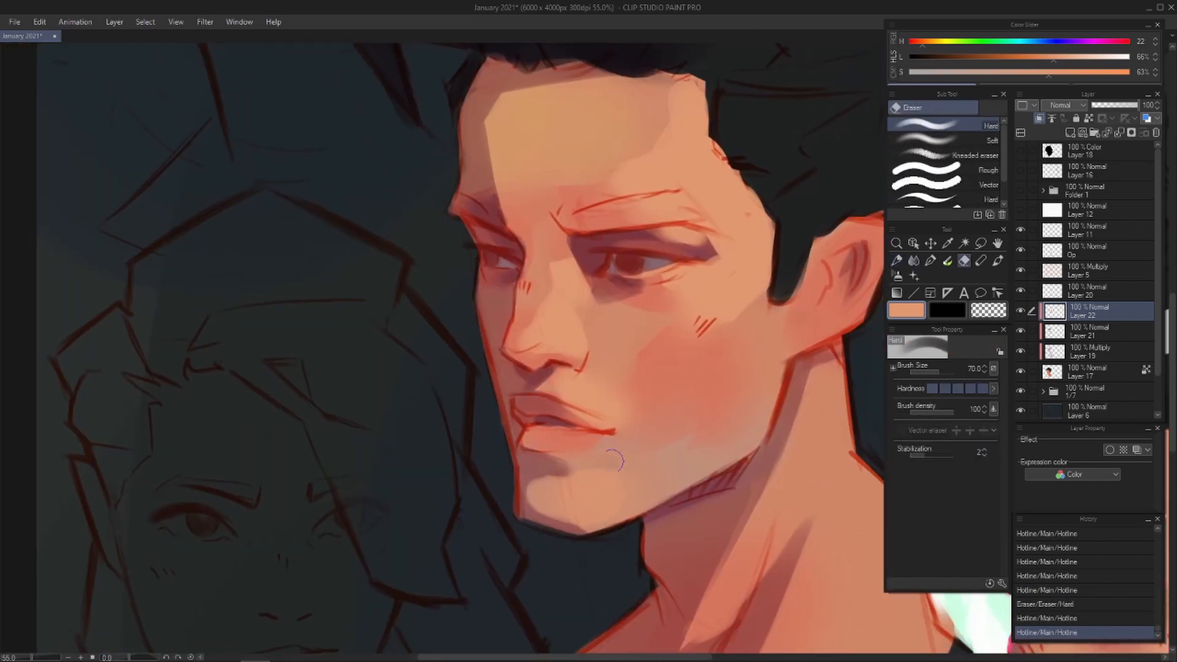
drag(615, 460, 603, 456)
drag(606, 461, 625, 451)
key(b)
key(e)
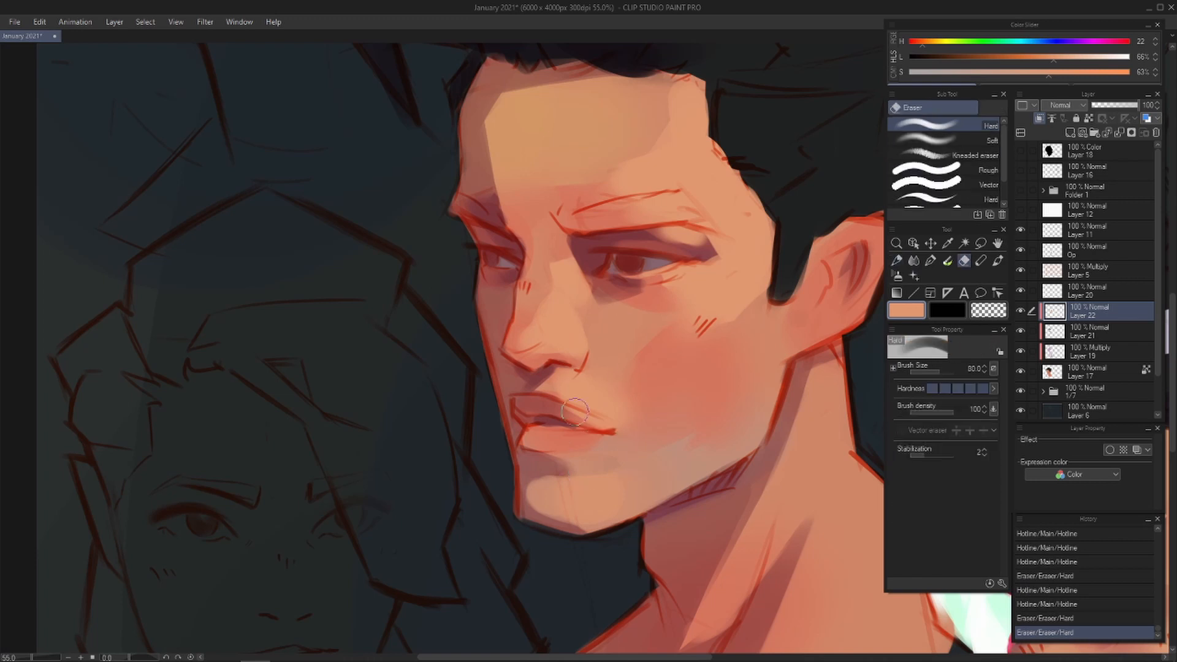
- Try erasing paint beside the upper corner of the mouth, and undo the last strokes
mouse_move(580, 410)
mouse_down()
mouse_move(631, 417)
mouse_move(622, 424)
mouse_move(611, 411)
mouse_up()
key(b)
key(ctrl+z)
key(ctrl+z)
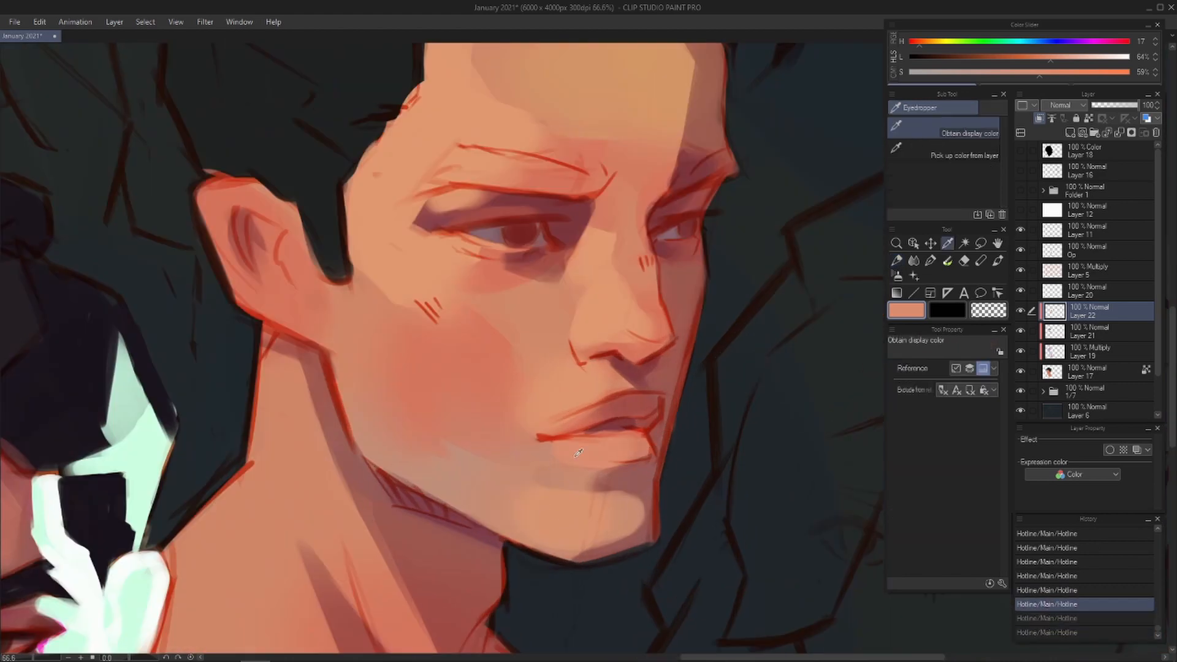
- Paint the upper part of the man's ear in salmon pink with the Hotline brush at size 100
drag(617, 429, 631, 456)
alt+click(460, 451)
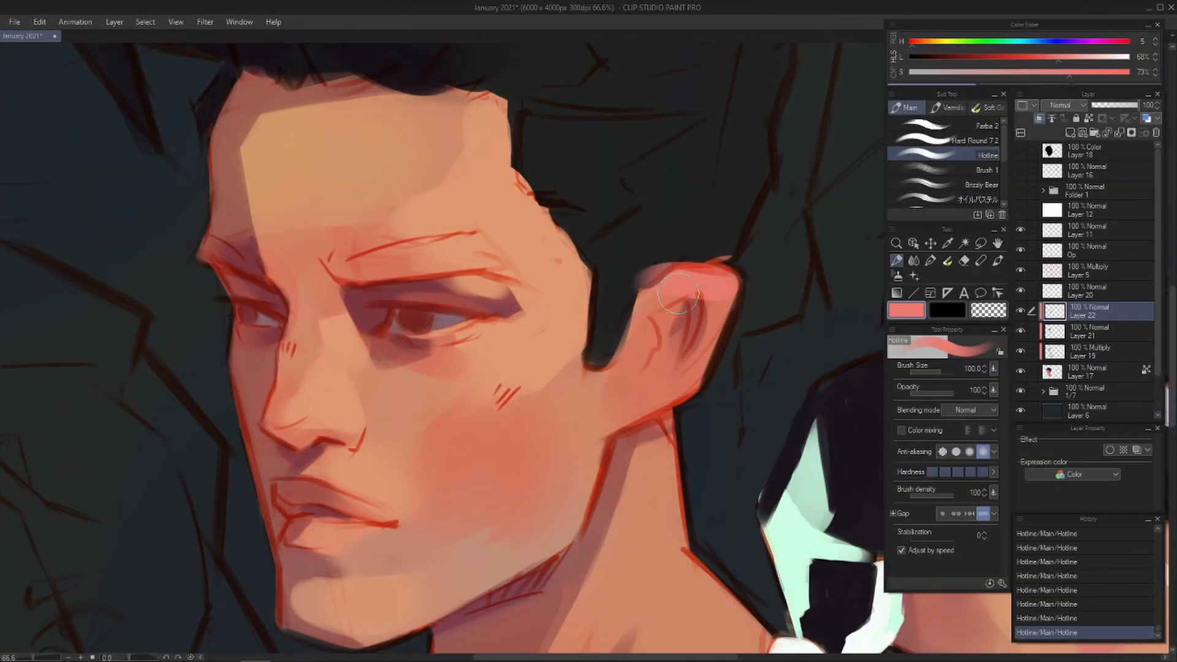
drag(686, 288, 659, 306)
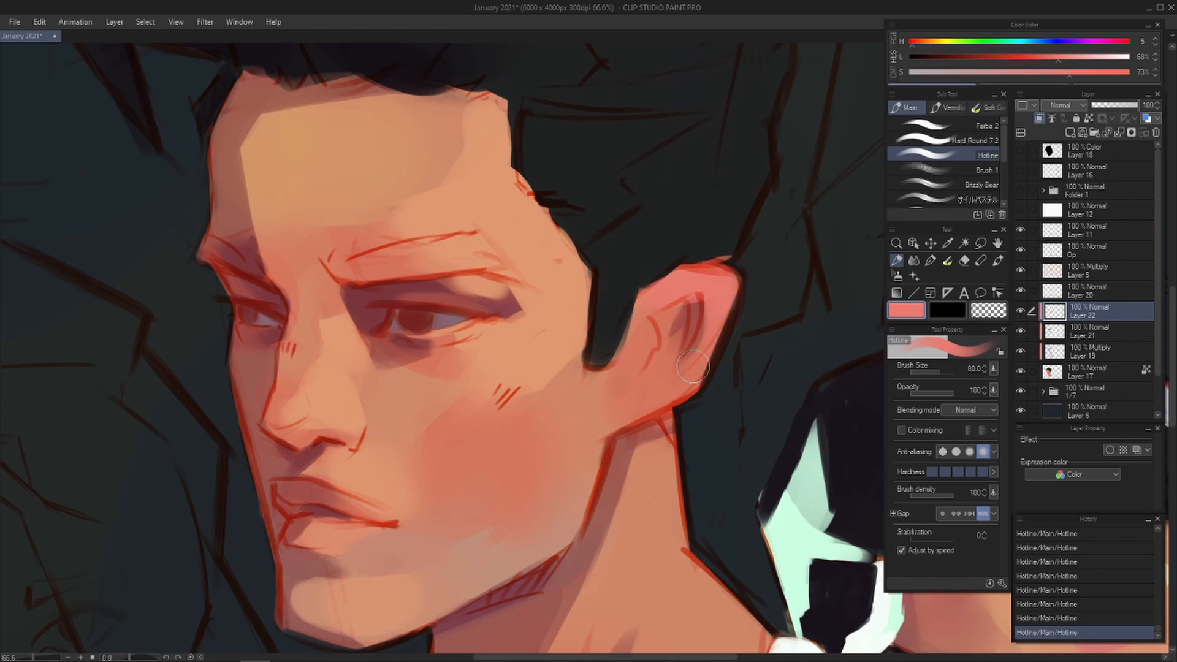
- Sample reddish tones from the ear and shift the paint colour to a vivid orange with hue 15 and saturation 78%
alt+click(675, 303)
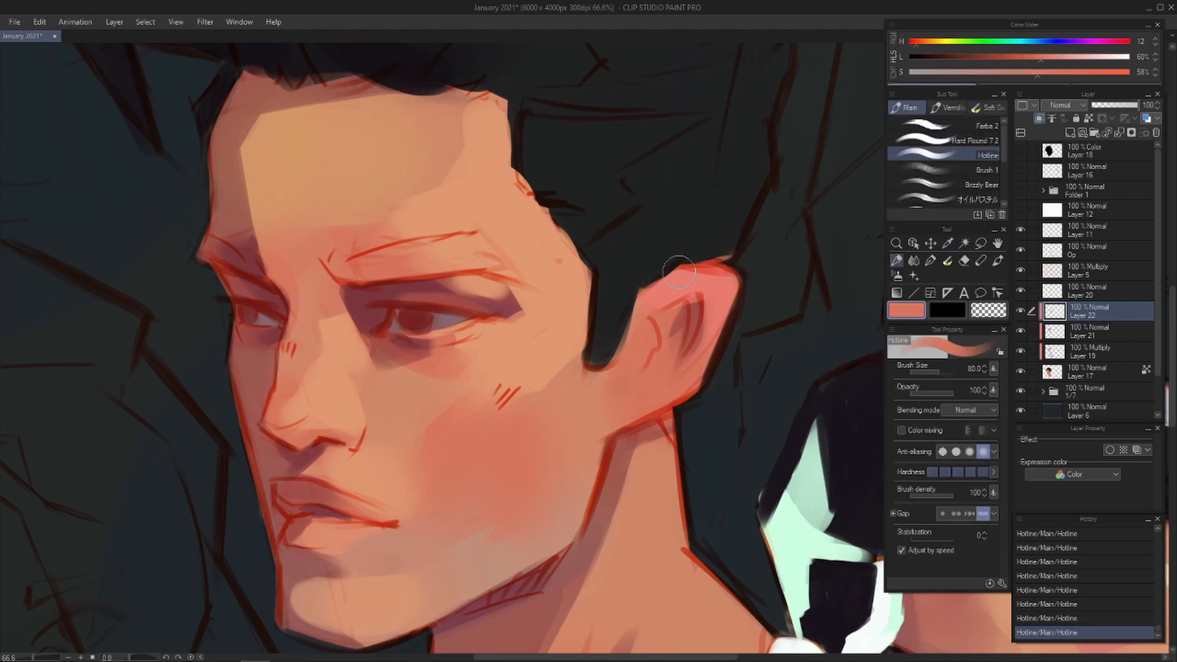
key(i)
click(694, 302)
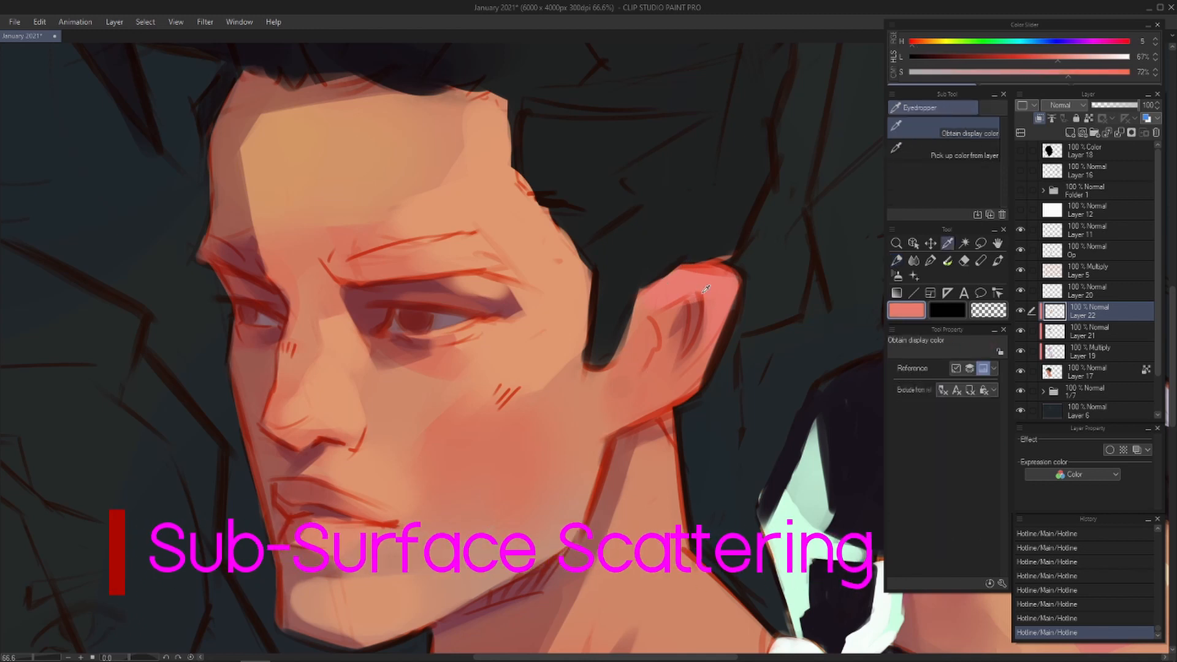
key(b)
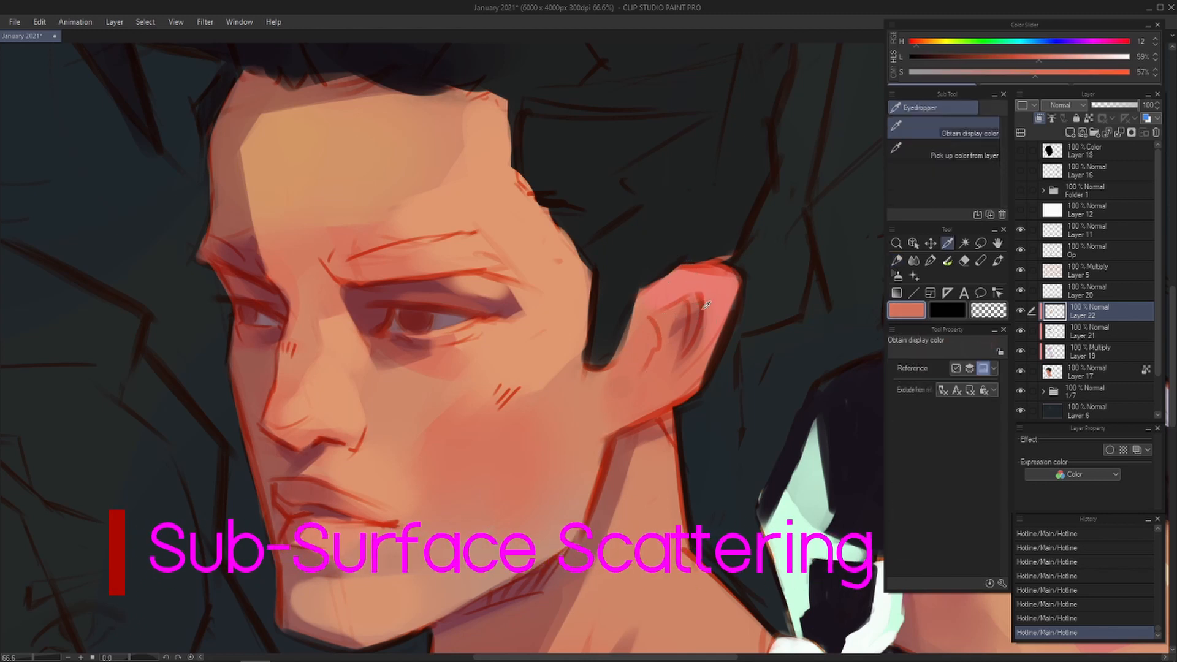
alt+click(703, 300)
alt+click(692, 322)
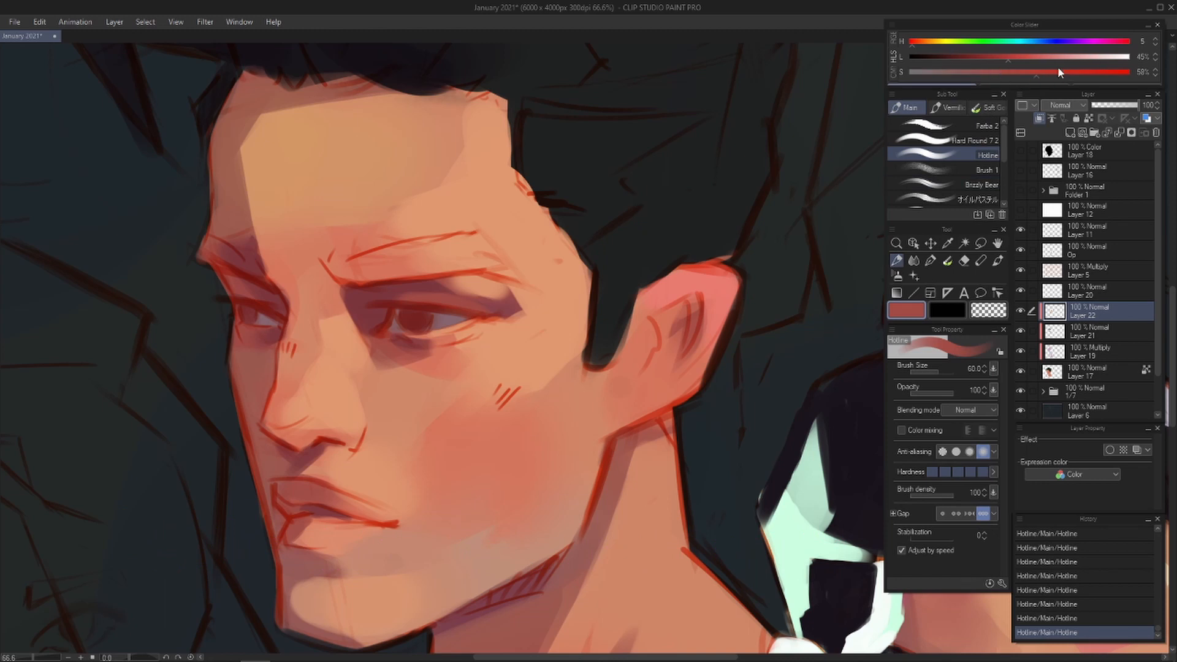
drag(1057, 72, 1082, 71)
mouse_move(908, 42)
mouse_down()
mouse_move(927, 42)
mouse_move(910, 61)
mouse_up()
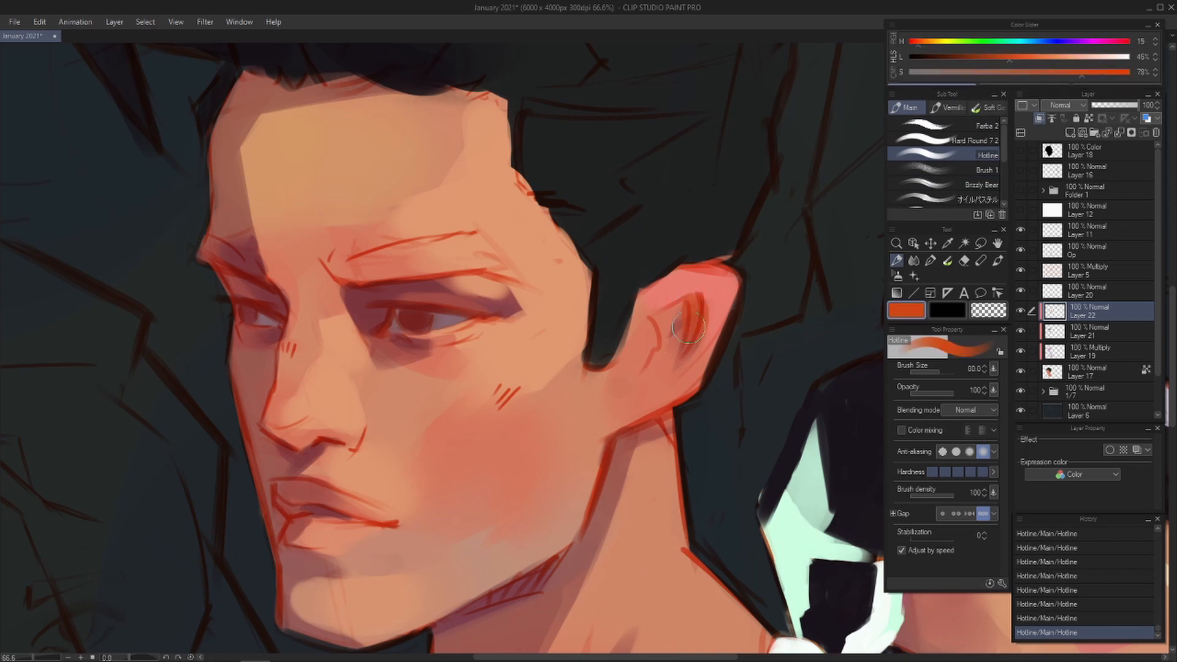
- Try a lighter orange stroke with 61% luminosity along the inner ear fold, and undo it
key(ctrl+z)
key(ctrl+z)
drag(1010, 57, 1043, 57)
drag(695, 305, 680, 338)
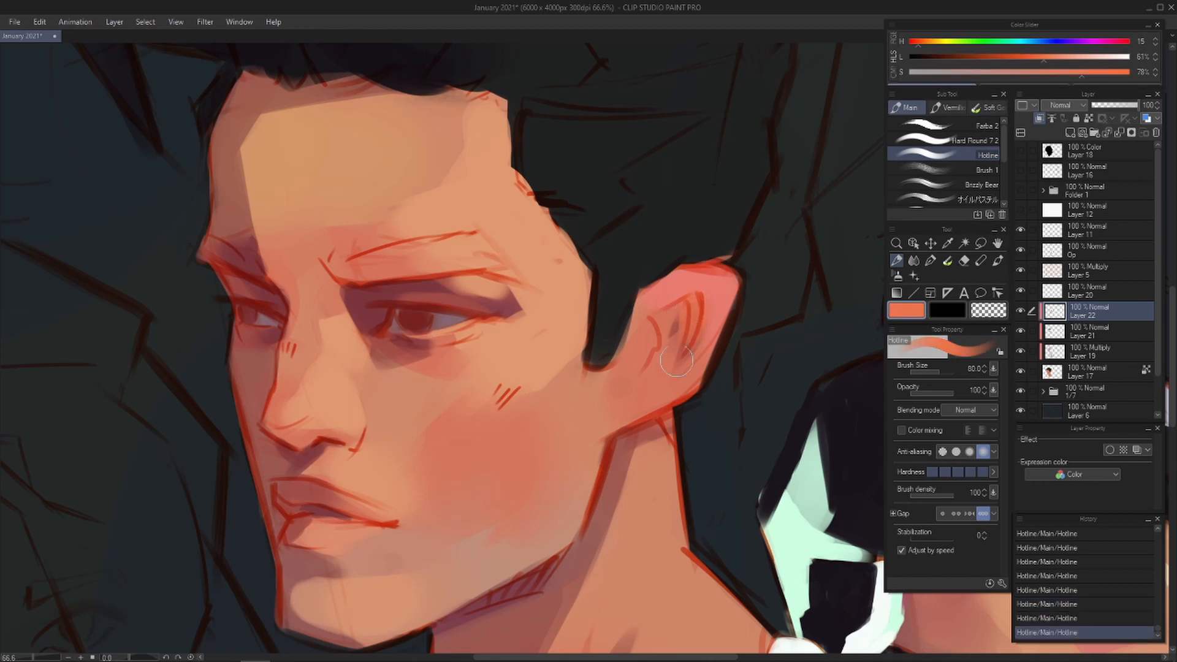
key(ctrl+z)
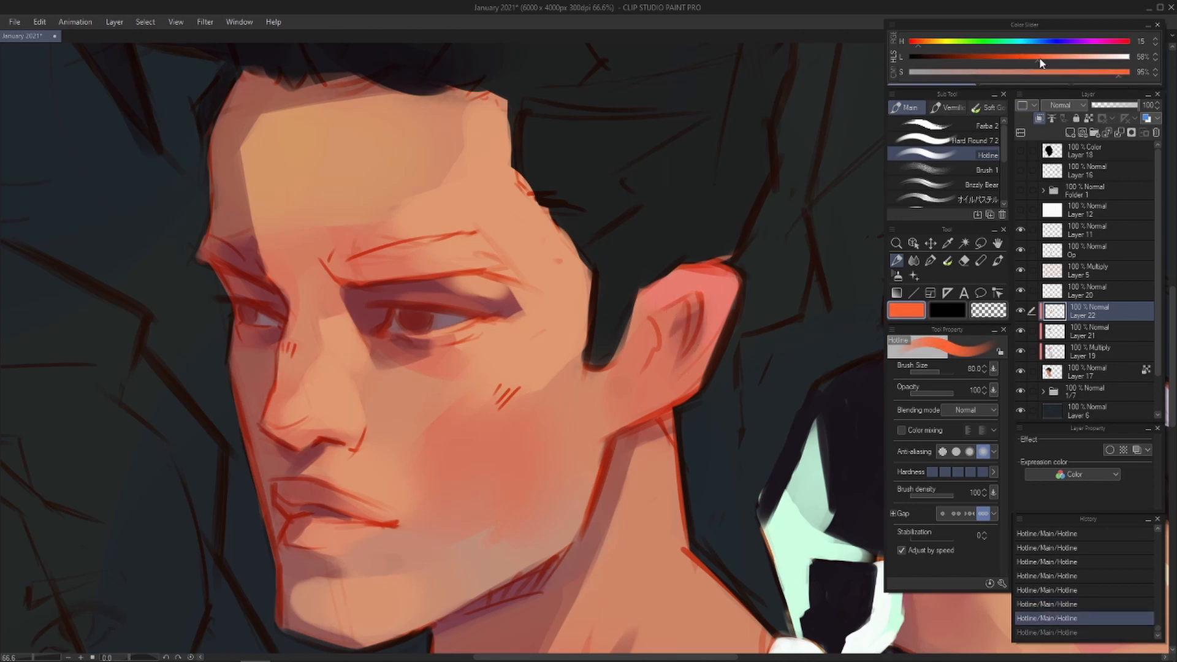
- Paint the inner ear fold in saturated orange with 55% luminosity and 95% saturation at brush size 70
drag(1040, 63, 1032, 63)
drag(698, 298, 688, 337)
key(ctrl+z)
key([)
drag(693, 292, 687, 328)
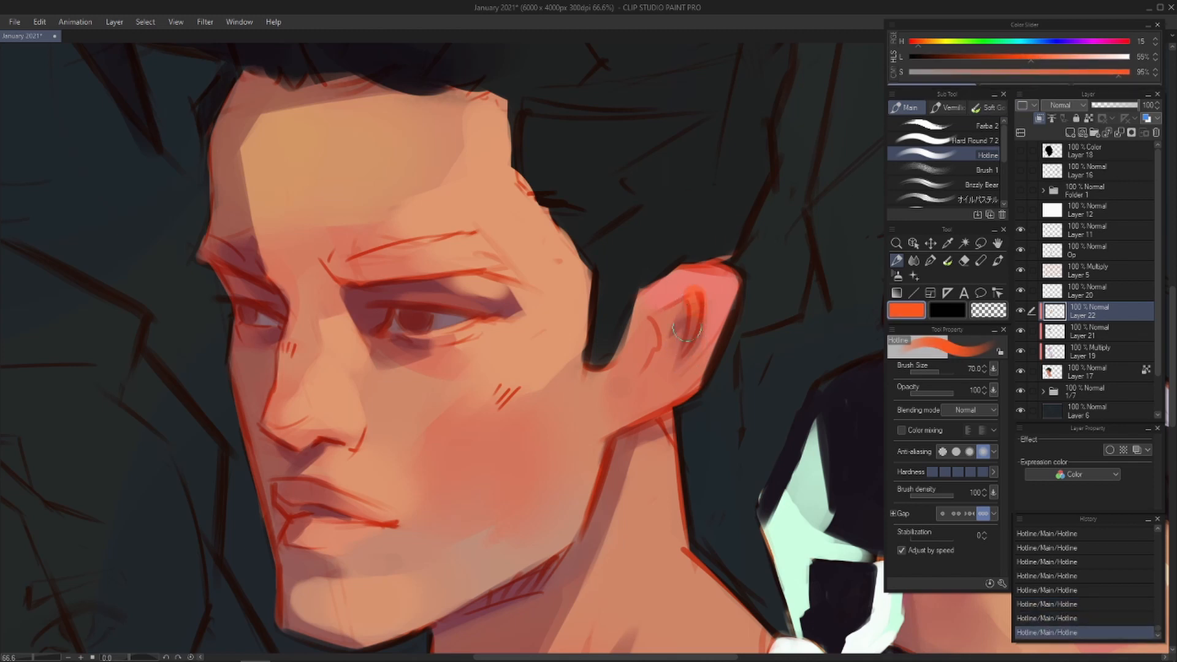
- Paint the ear's inner hollow in a sampled muted red, and pick up the fold's orange at brush size 60
alt+click(682, 359)
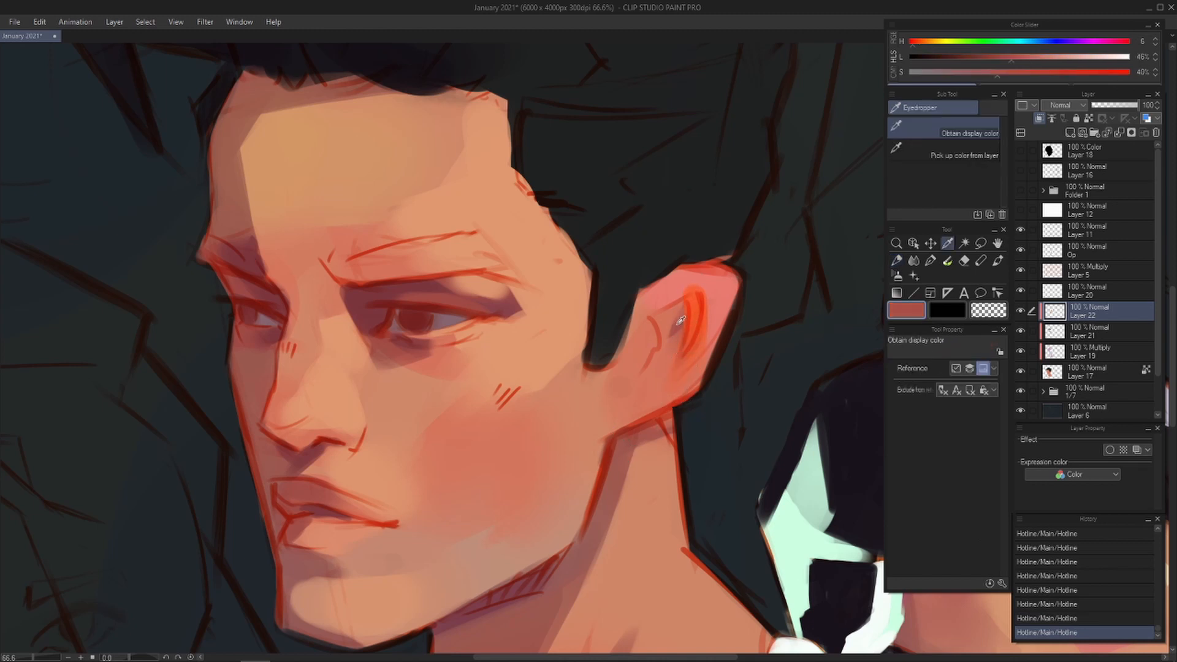
key(ctrl+z)
key(ctrl+z)
key(ctrl+z)
key(ctrl+z)
drag(679, 305, 681, 316)
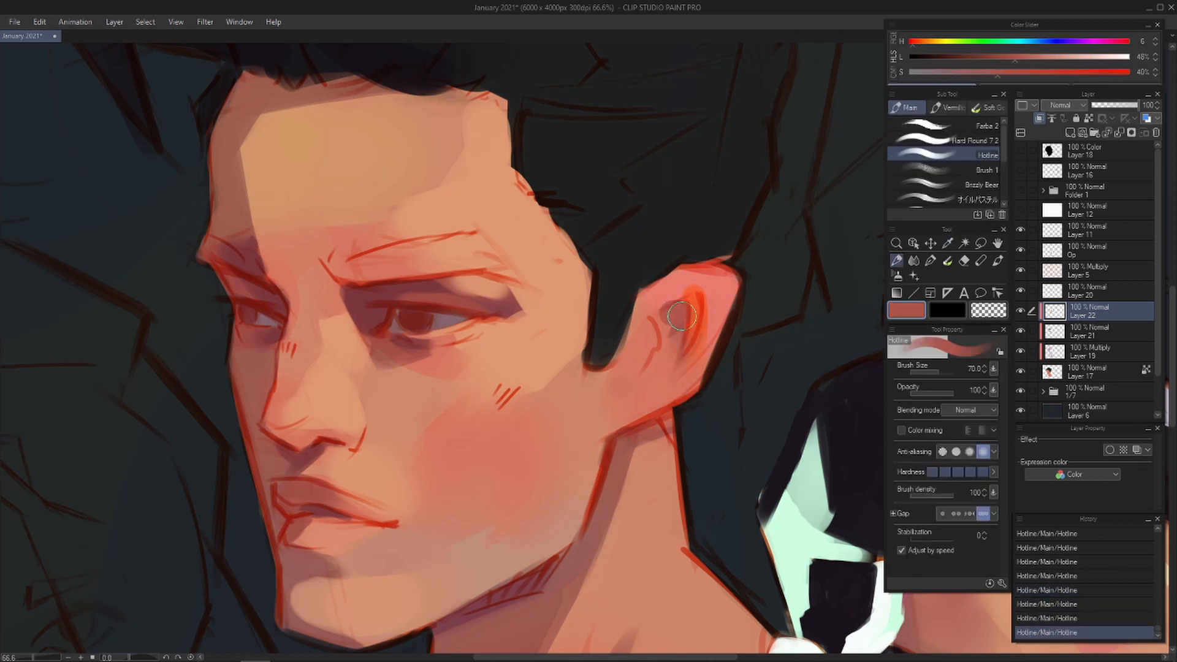
alt+click(695, 337)
key([)
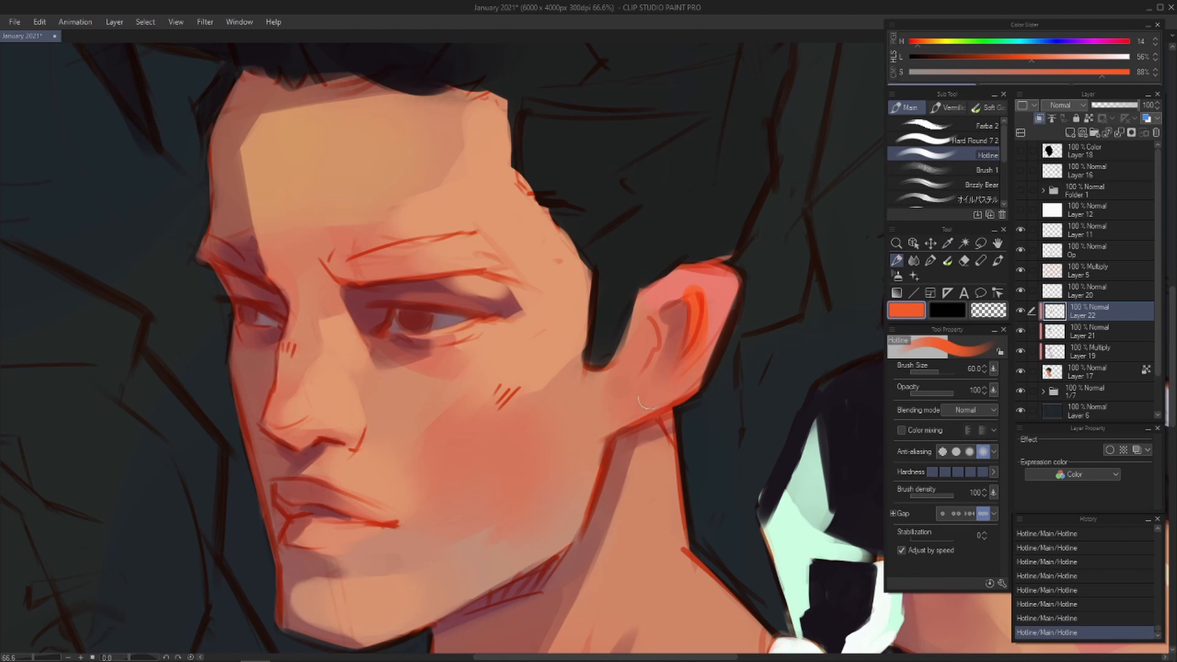
- Touch up the ear's upper rim with the sampled salmon pink at brush size 60
alt+click(720, 270)
key(ctrl+z)
key(ctrl+z)
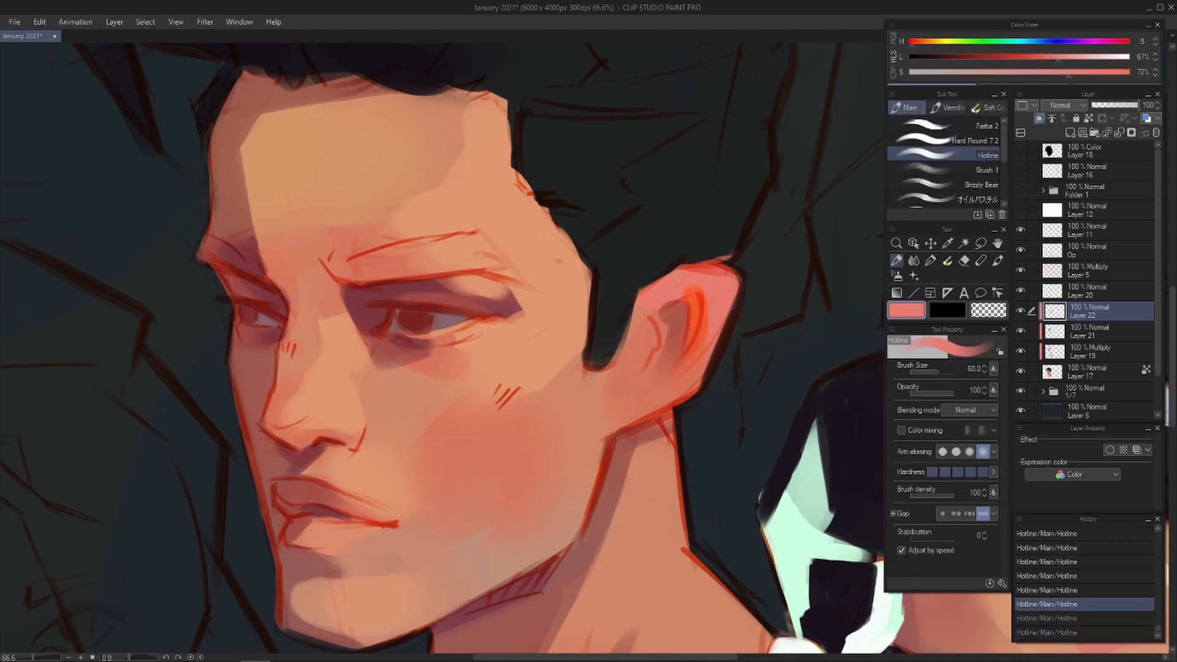
drag(683, 270, 711, 285)
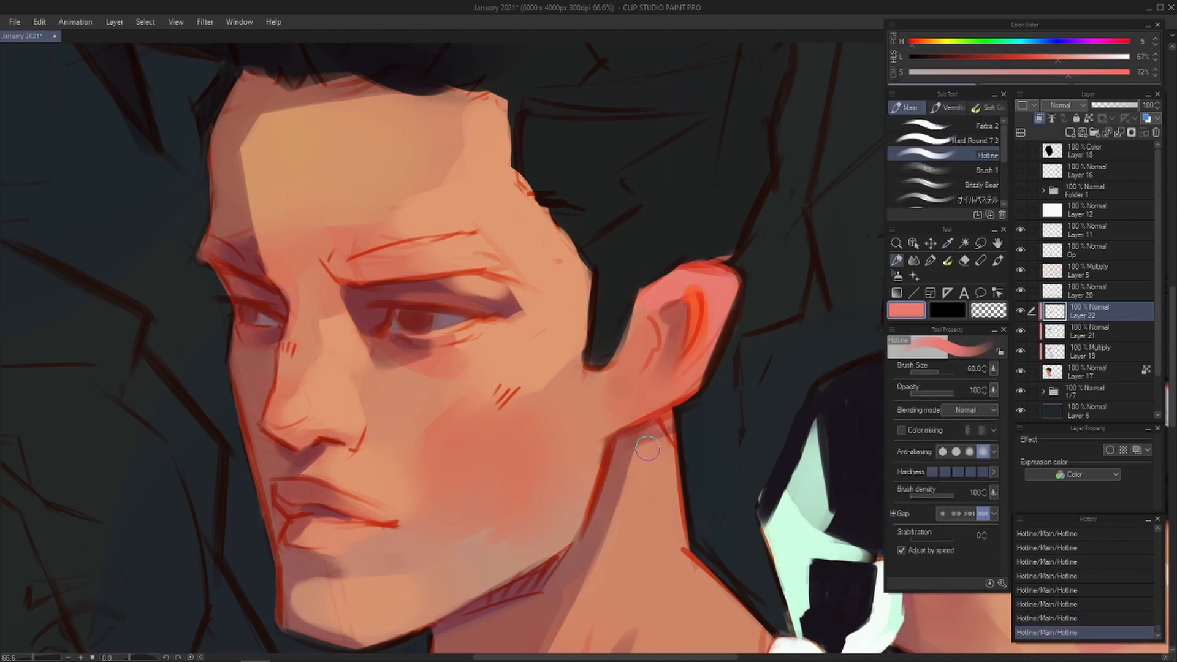
key(ctrl+z)
- Lighten the earlobe with the skin tone sampled from the cheek, enlarging the brush to size 90
alt+click(561, 385)
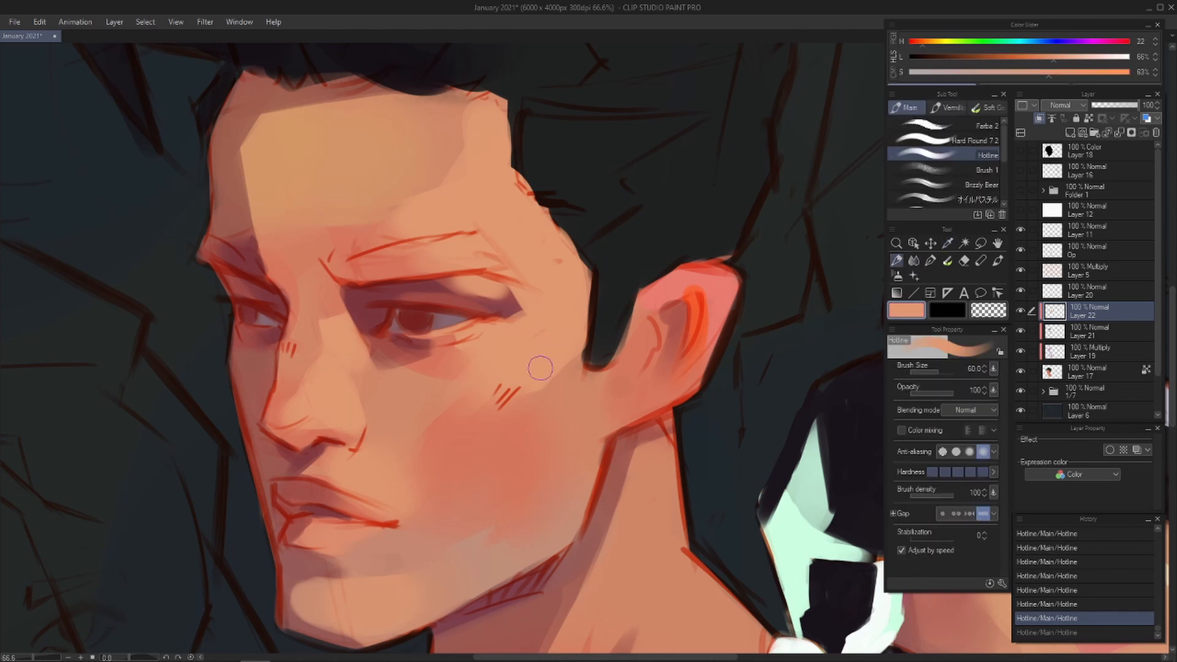
mouse_move(670, 389)
mouse_down()
mouse_move(605, 434)
mouse_move(658, 428)
mouse_move(653, 403)
mouse_move(672, 398)
mouse_move(612, 421)
mouse_move(650, 388)
mouse_move(615, 419)
mouse_up()
key(ctrl+z)
key(bracketright)
key(bracketright)
key(bracketright)
key(ctrl+z)
key(ctrl+z)
- Try orange accent strokes around the nostril with a small brush and the colour sampled from the ear, and undo them
alt+click(697, 309)
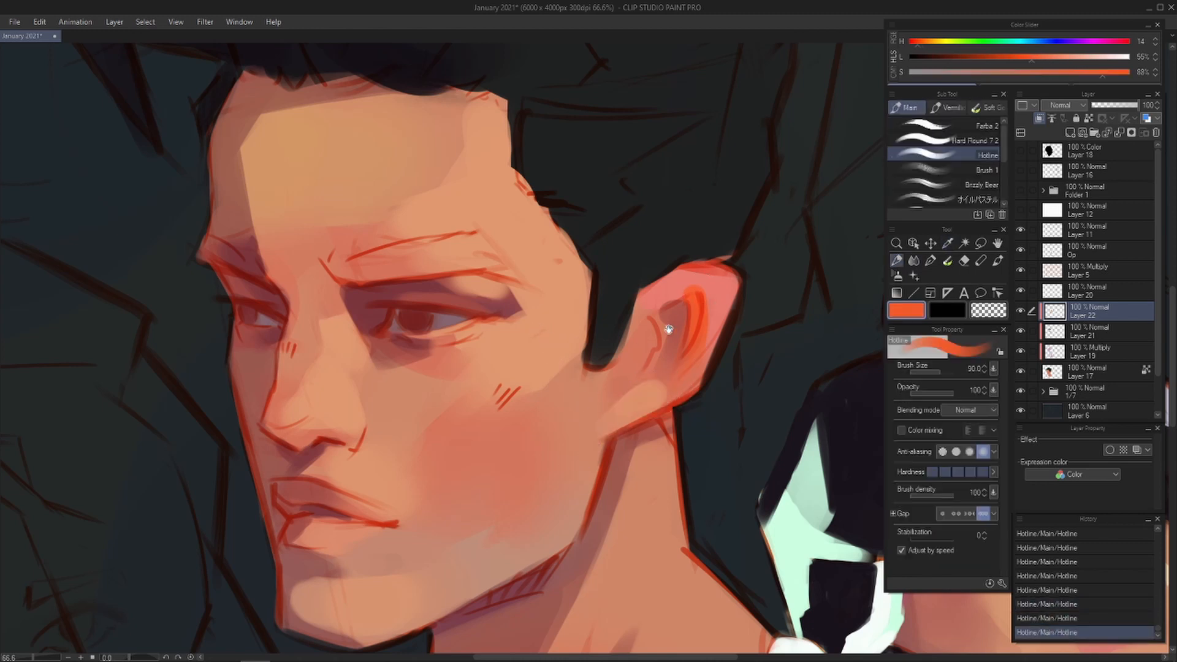
mouse_move(432, 382)
mouse_down()
mouse_move(633, 345)
mouse_move(630, 334)
mouse_up()
key(bracketleft)
key(bracketleft)
key(bracketleft)
key(bracketleft)
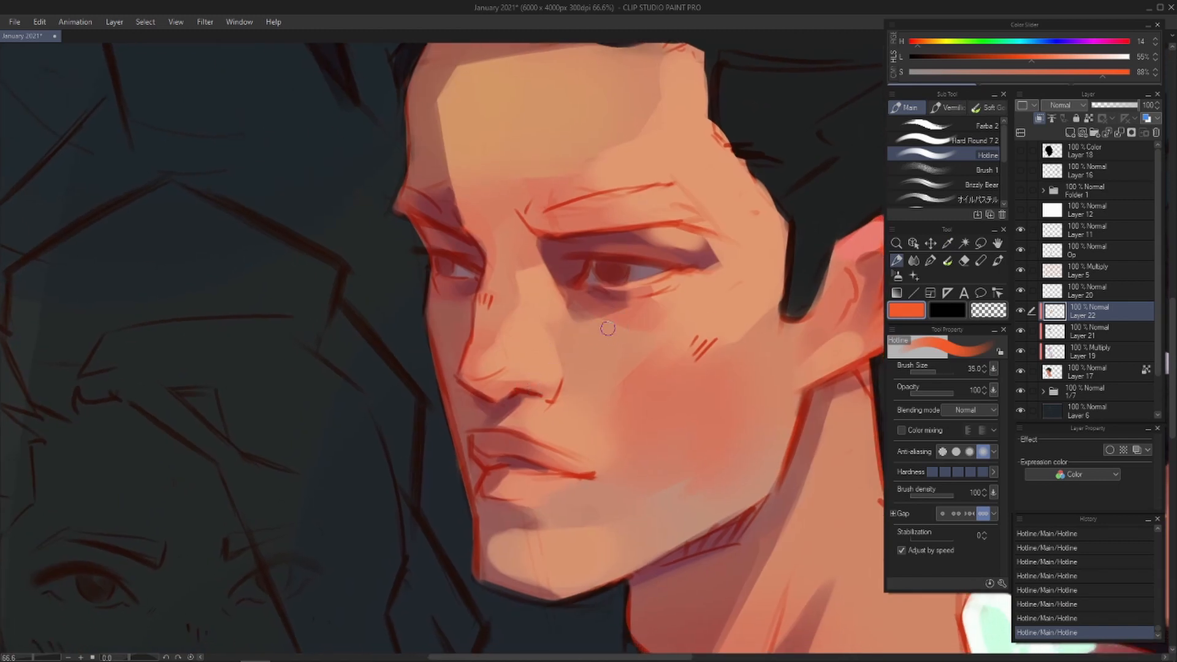
key(ctrl+z)
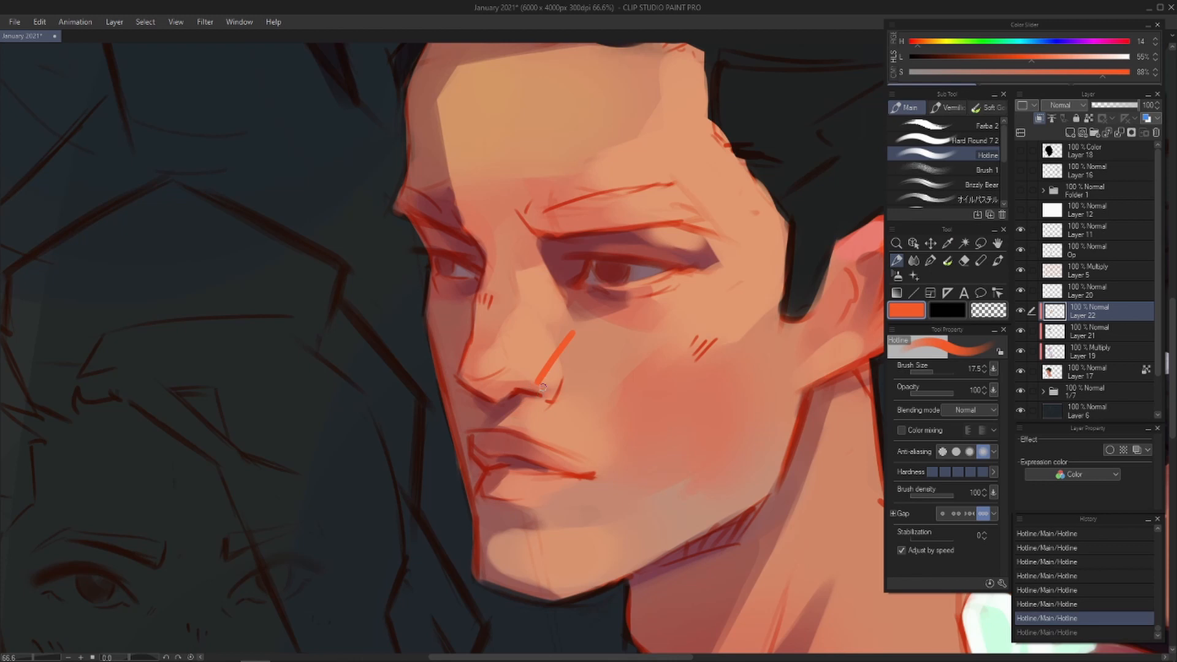
key(ctrl+z)
mouse_move(535, 391)
mouse_down()
mouse_move(502, 386)
mouse_move(535, 398)
mouse_up()
key(ctrl+z)
key(ctrl+z)
key(bracketleft)
key(ctrl+z)
- Refine the shadow under the nose with a sampled dark red at brush size 20
alt+click(510, 401)
key(ctrl+z)
key(ctrl+z)
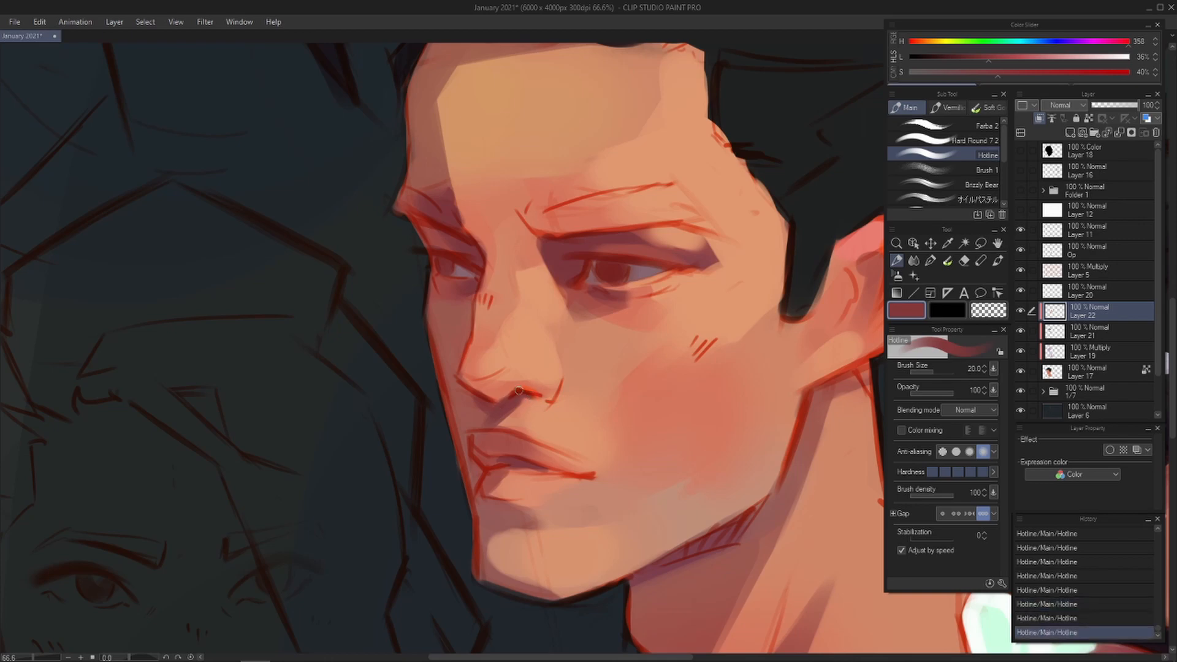
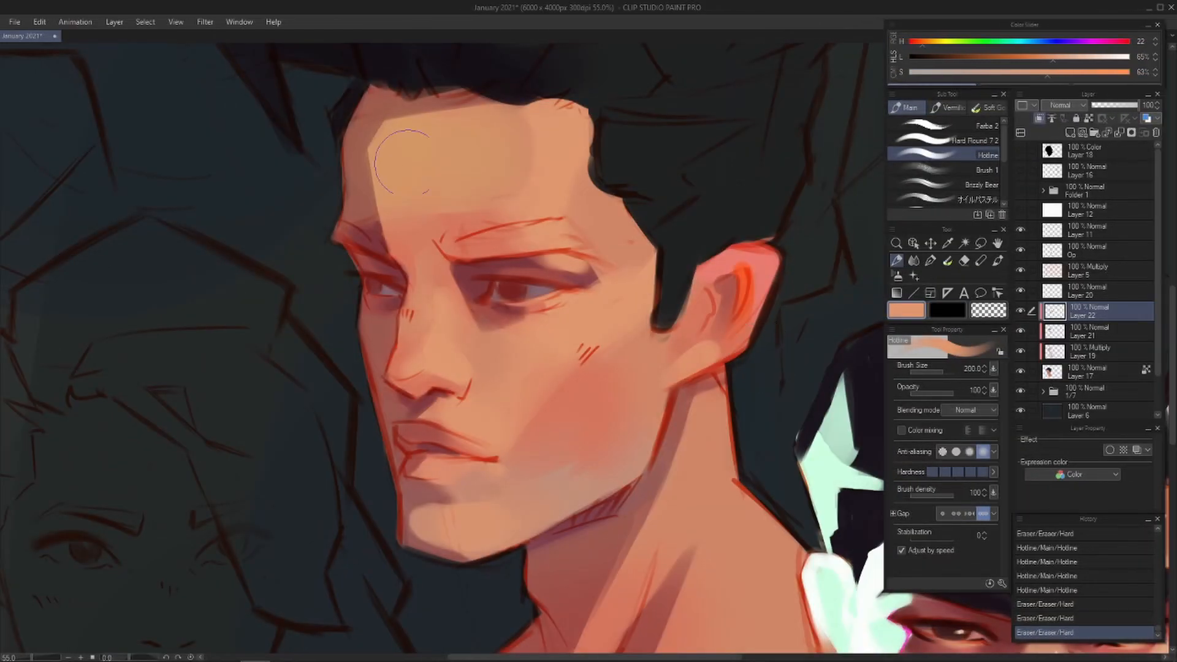
- Examine the male portrait's shading from a distance and up close, in both mirrored and normal orientation
scroll(407, 163, down, 5)
key(h)
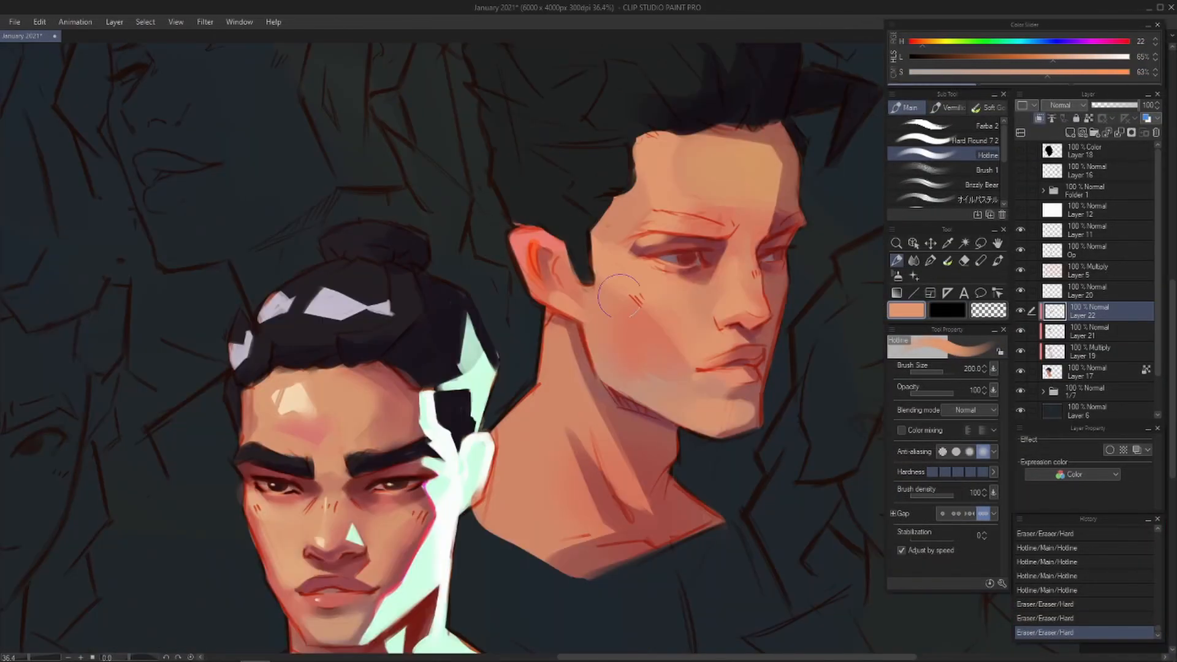
scroll(619, 276, up, 4)
key(h)
drag(675, 302, 675, 339)
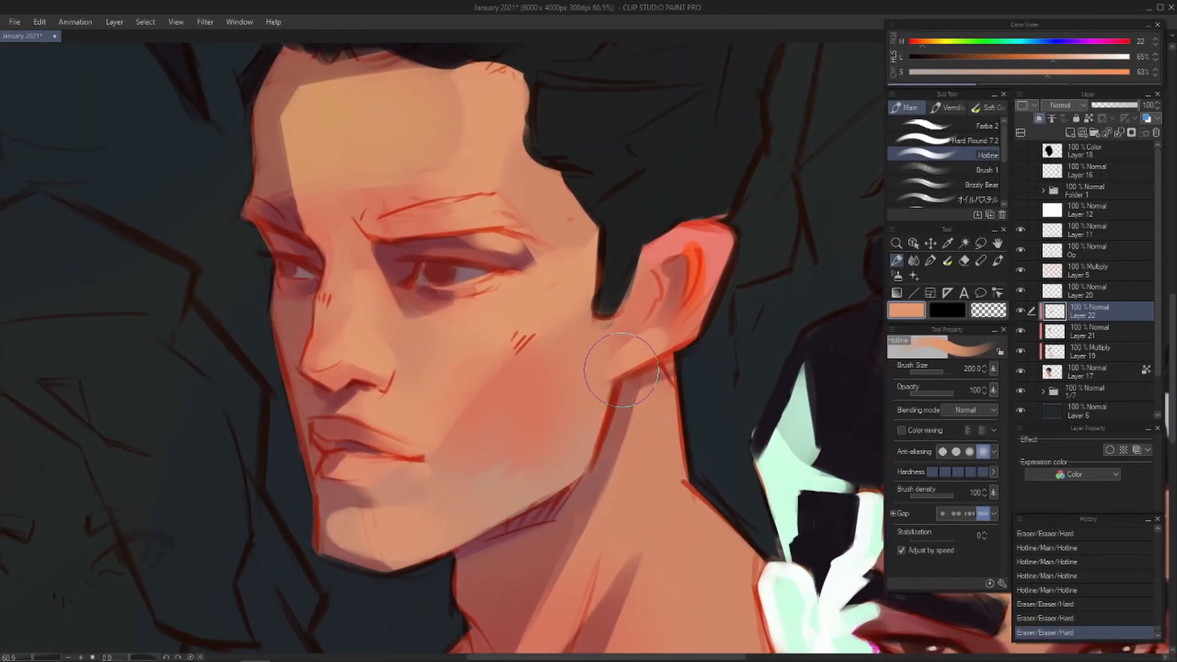
drag(634, 368, 680, 293)
scroll(705, 380, down, 2)
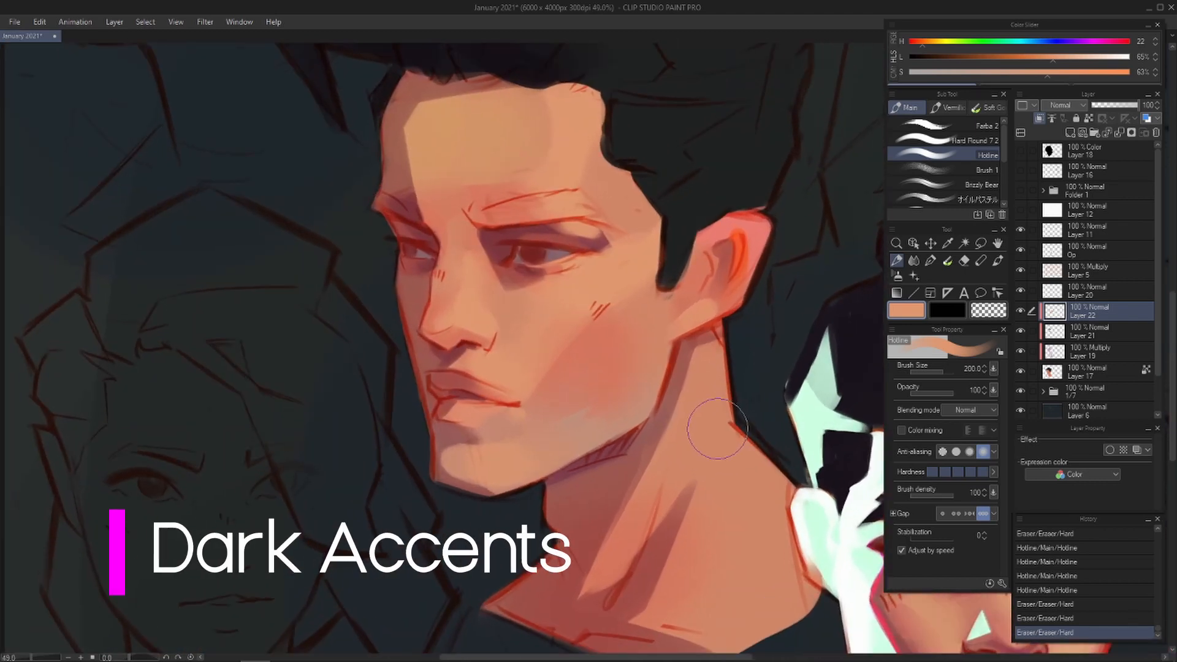
drag(546, 377, 573, 417)
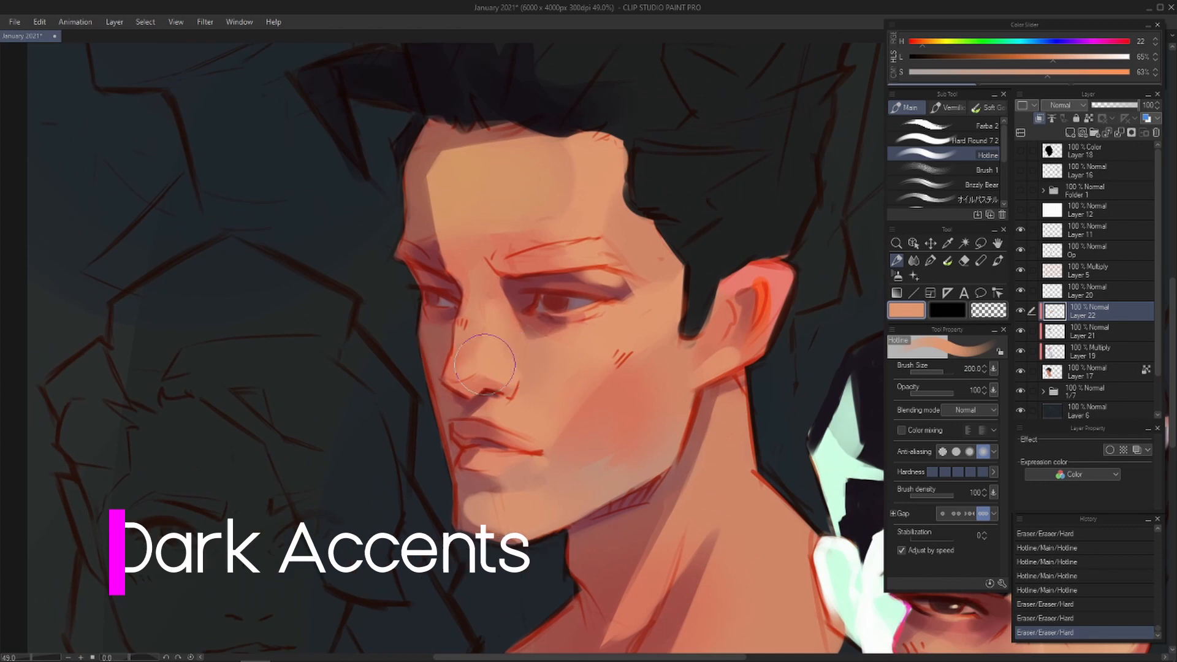
drag(609, 326, 602, 346)
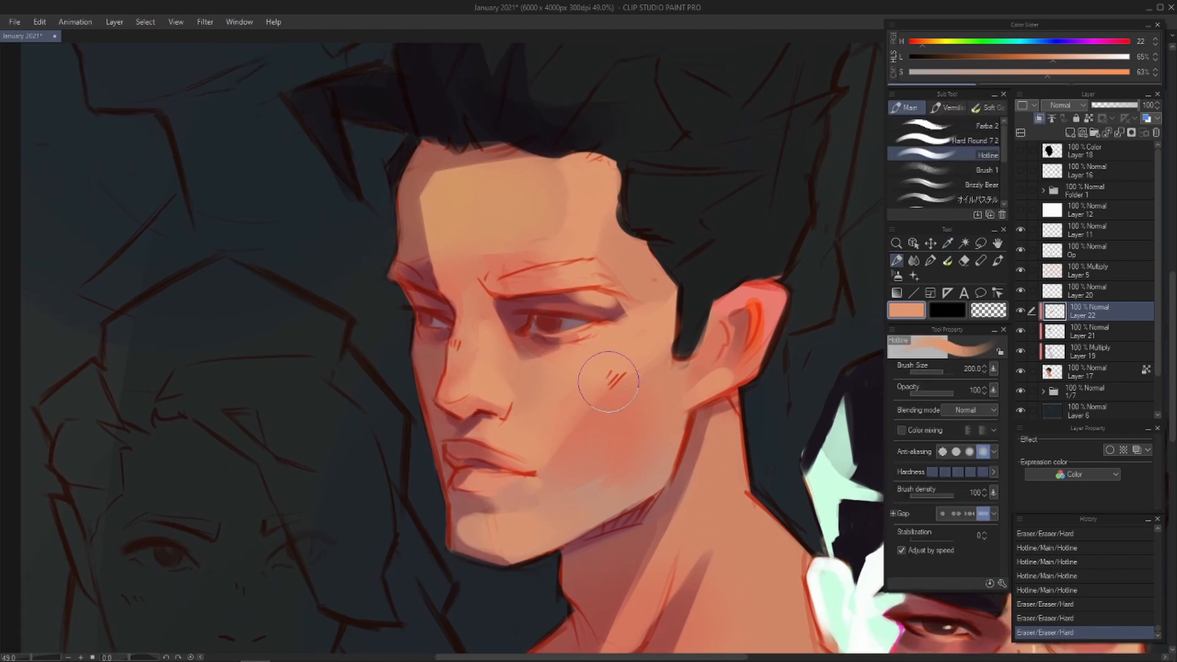
- Sample the dark hair colour, reduce the brush to size 12.5 and try a lash-line stroke on the nearer eye
alt+click(678, 186)
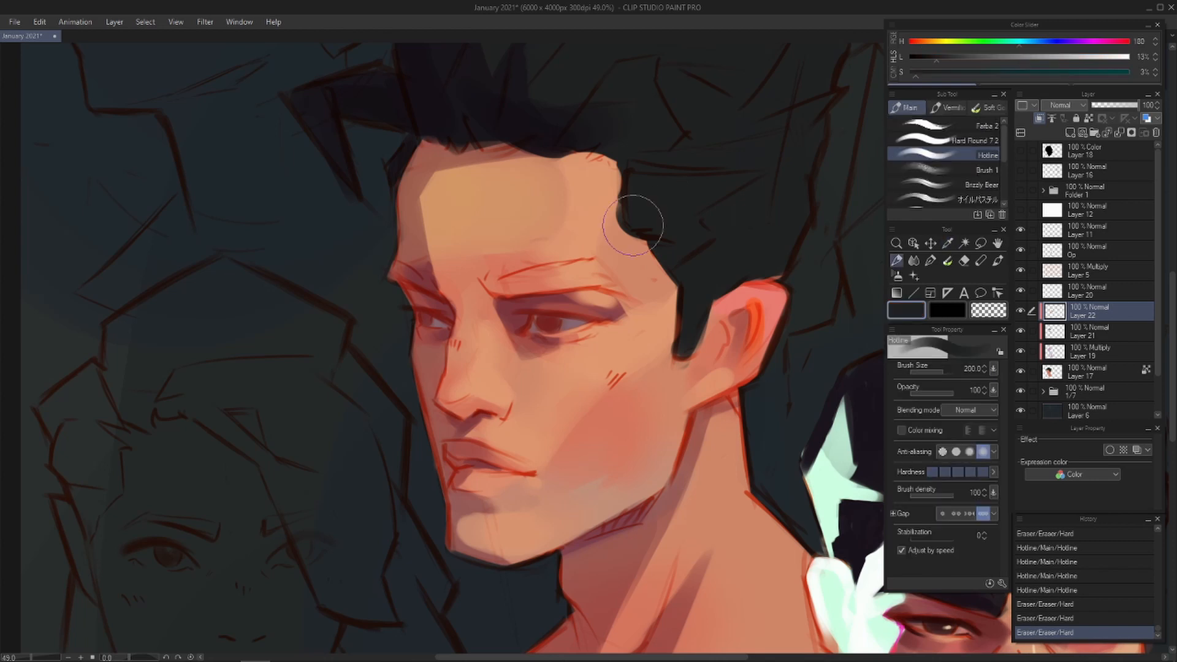
scroll(632, 225, up, 3)
scroll(590, 323, up, 3)
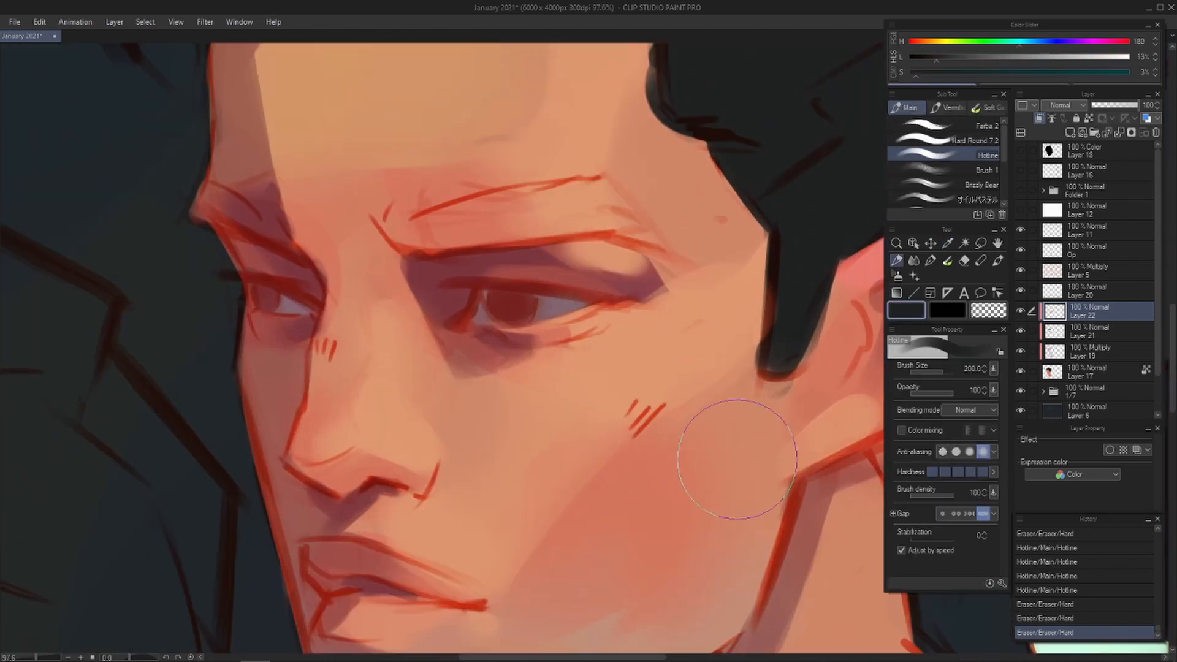
drag(513, 431, 557, 462)
key(bracketleft)
key(bracketleft)
key(bracketleft)
key(bracketleft)
key(bracketleft)
key(bracketleft)
key(bracketleft)
key(bracketleft)
key(bracketleft)
key(bracketleft)
key(bracketleft)
key(bracketleft)
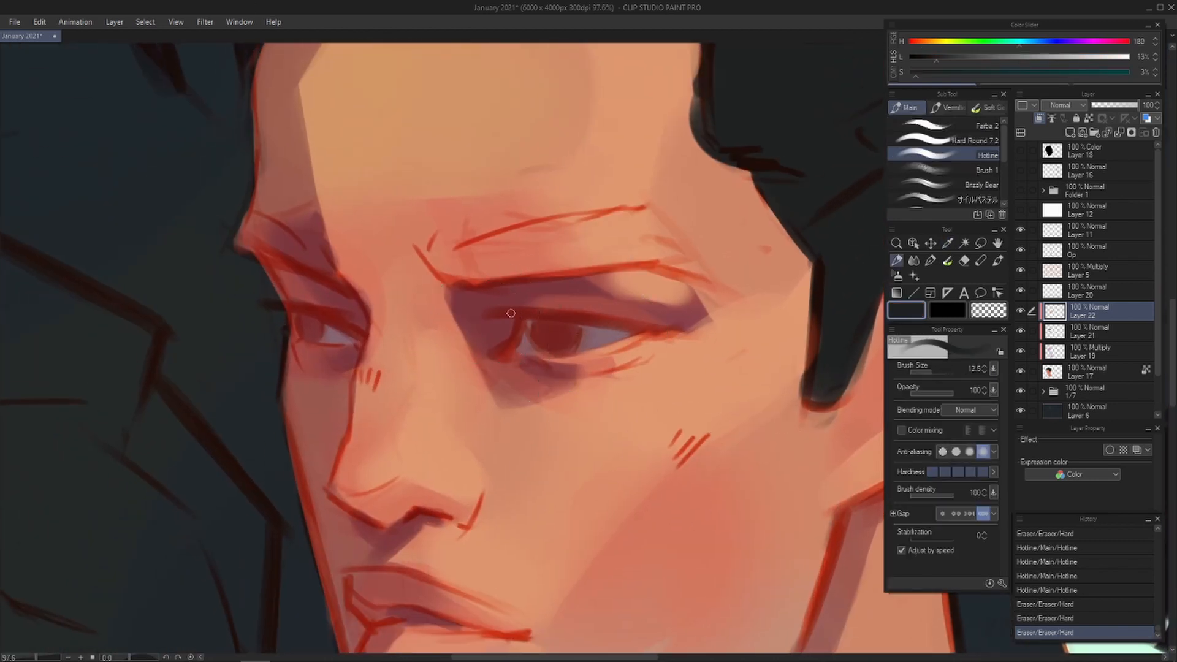
mouse_move(511, 313)
mouse_down()
mouse_move(618, 321)
mouse_move(573, 317)
mouse_up()
key(ctrl+z)
key(ctrl+z)
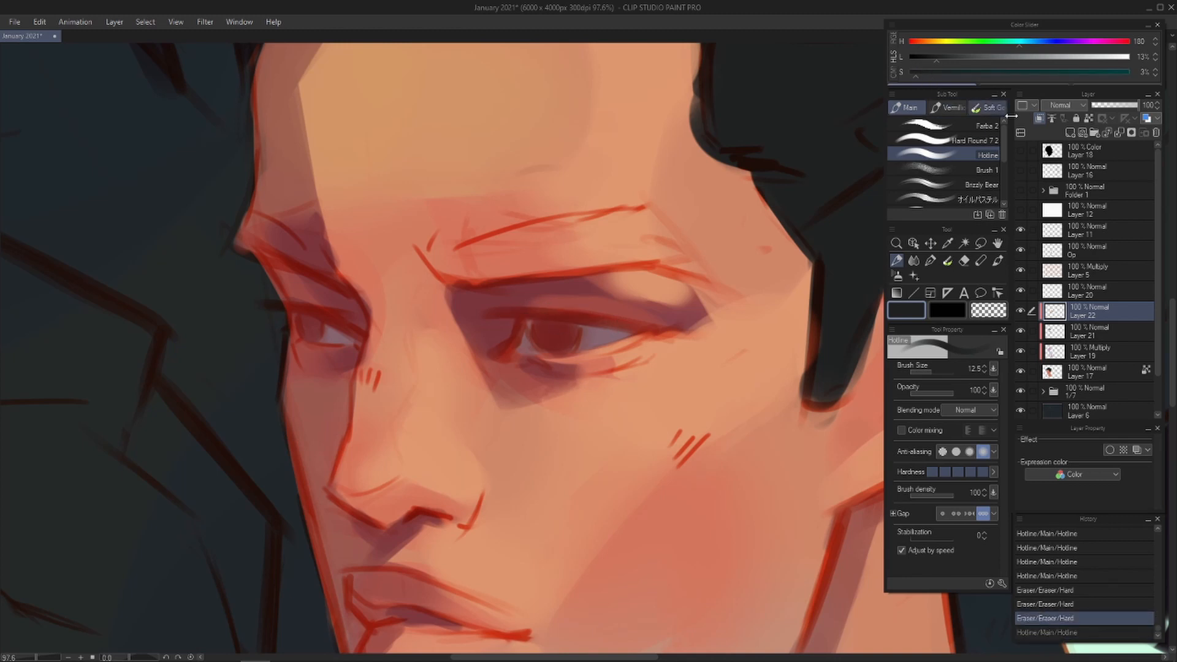
- Draw the nearer eye's upper lash line in a dark red of hue 0, luminosity 13 and saturation 53
click(1097, 41)
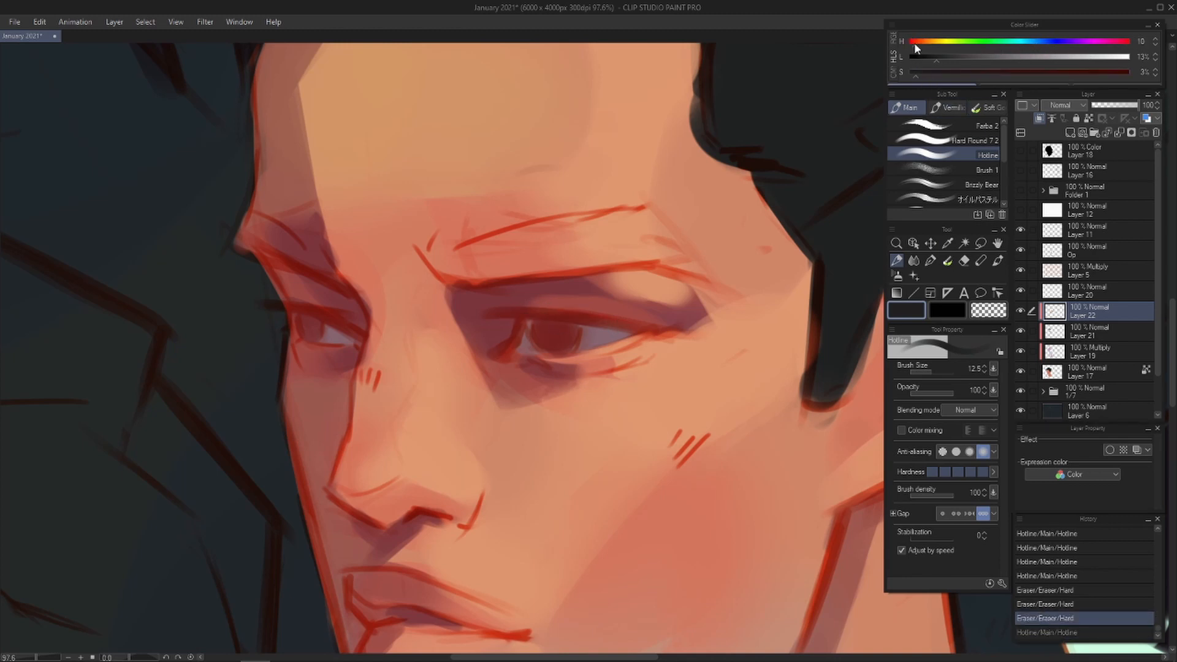
click(914, 42)
click(1020, 72)
key(bracketright)
key(bracketright)
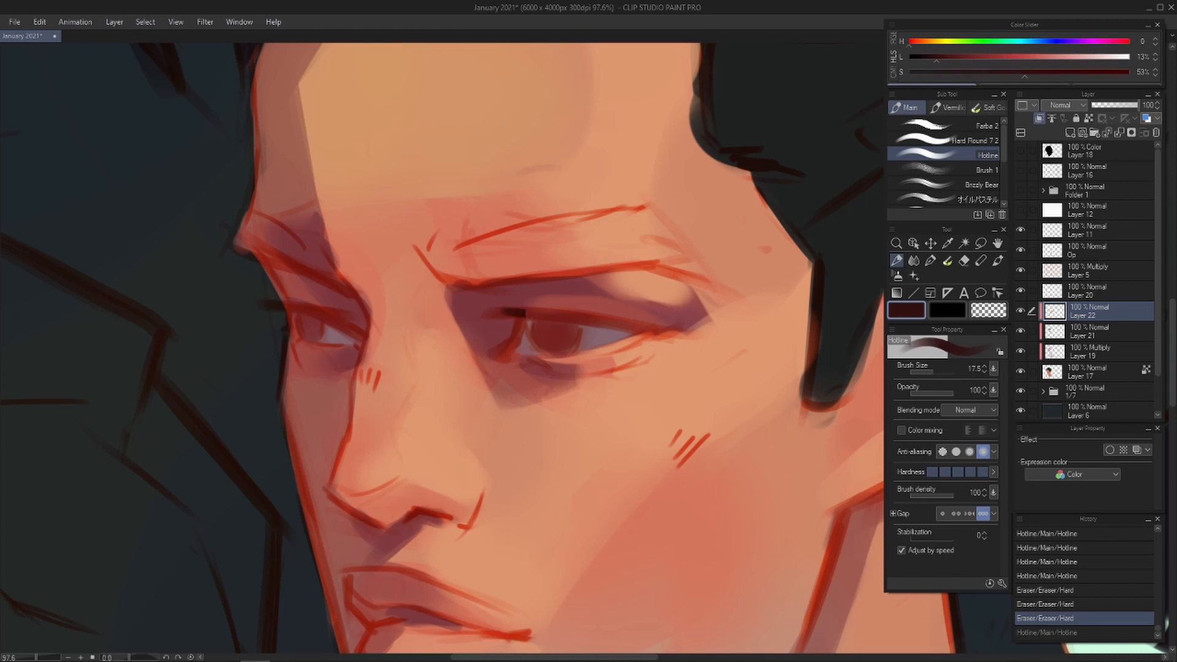
drag(503, 312, 600, 327)
key(ctrl+z)
drag(567, 320, 653, 331)
key(ctrl+z)
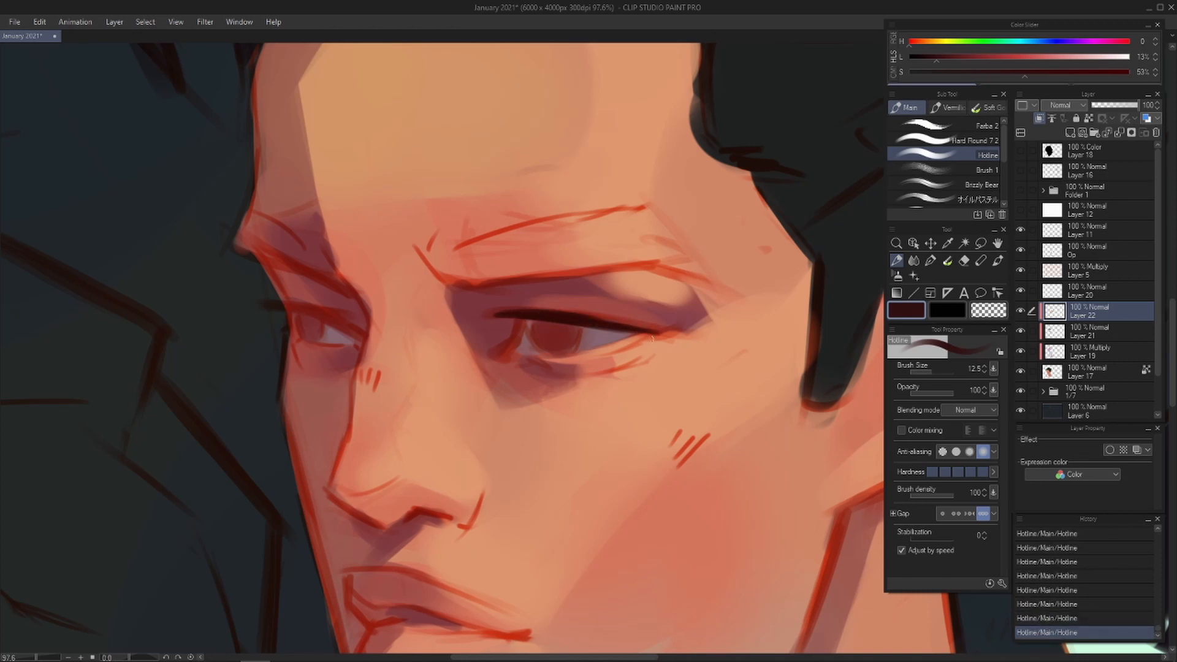
- Refine the nearer eye's upper lash line and inner corner in the mirrored view, reducing the brush to size 10
key(h)
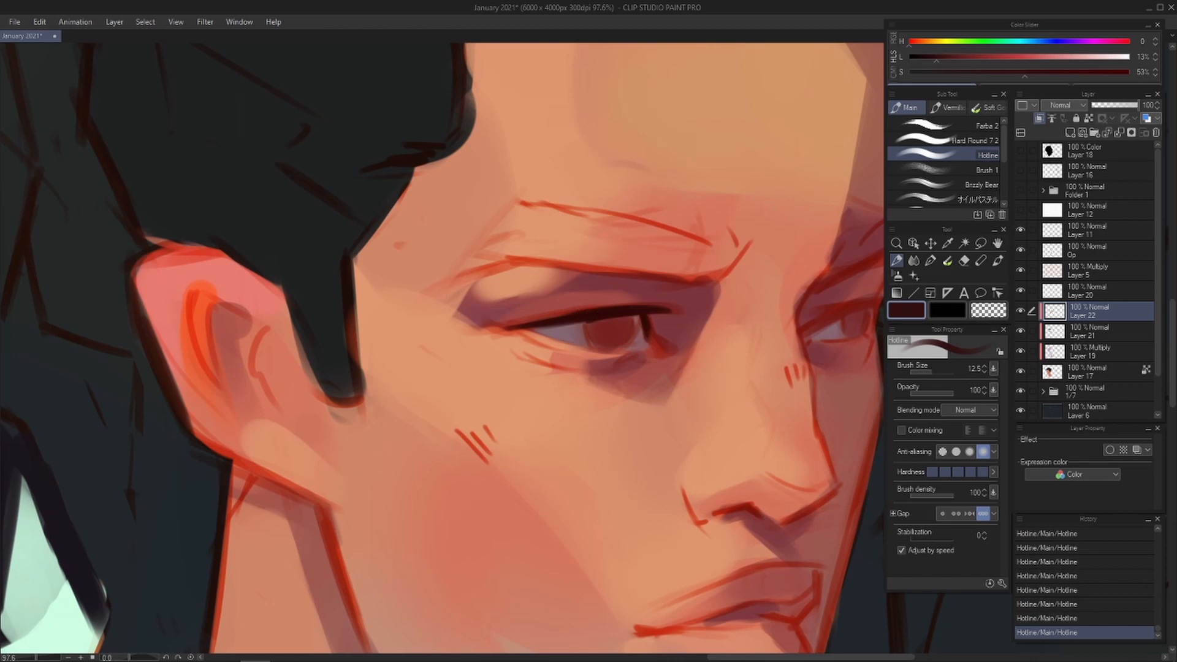
key(ctrl+z)
mouse_move(537, 322)
mouse_down()
mouse_move(439, 355)
mouse_move(475, 341)
mouse_up()
key(ctrl+z)
key(ctrl+z)
drag(570, 314, 521, 323)
key(bracketleft)
drag(652, 334, 659, 349)
key(ctrl+z)
key(ctrl+z)
key(ctrl+z)
key(ctrl+z)
key(h)
drag(596, 410, 617, 396)
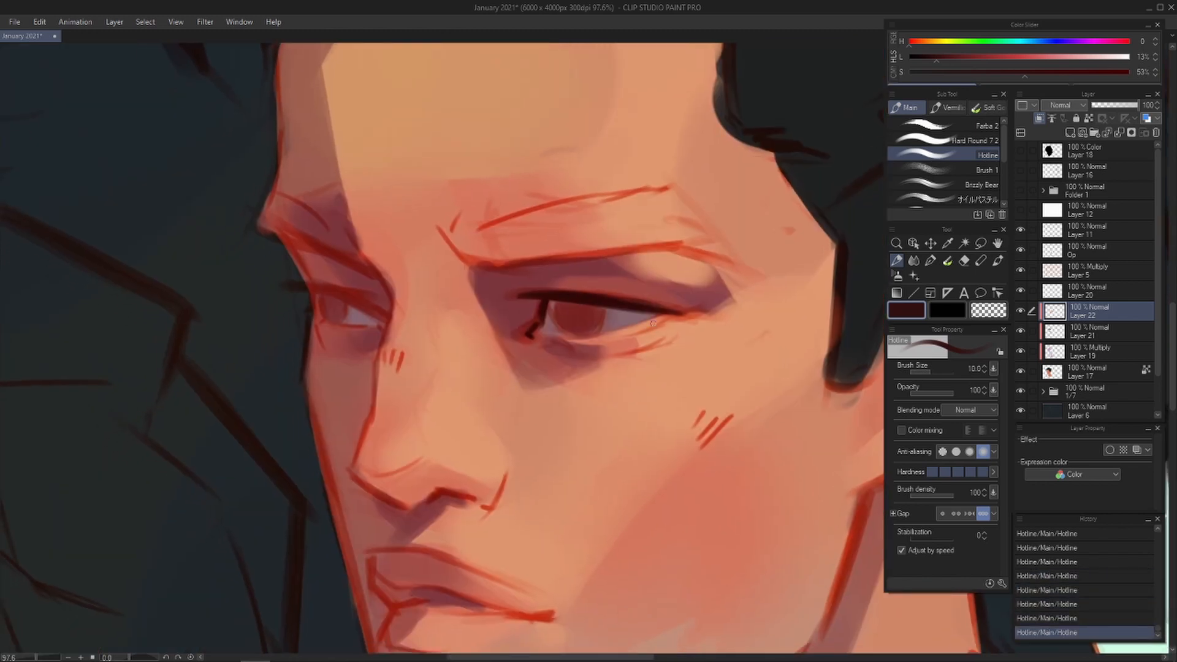
- Add a thin lower lash line at the nearer eye's outer corner with the brush at size 8
key(ctrl+z)
key(bracketleft)
mouse_move(662, 315)
mouse_down()
mouse_move(601, 333)
mouse_move(662, 314)
mouse_move(625, 323)
mouse_up()
key(ctrl+z)
key(ctrl+z)
key(ctrl+z)
key(ctrl+z)
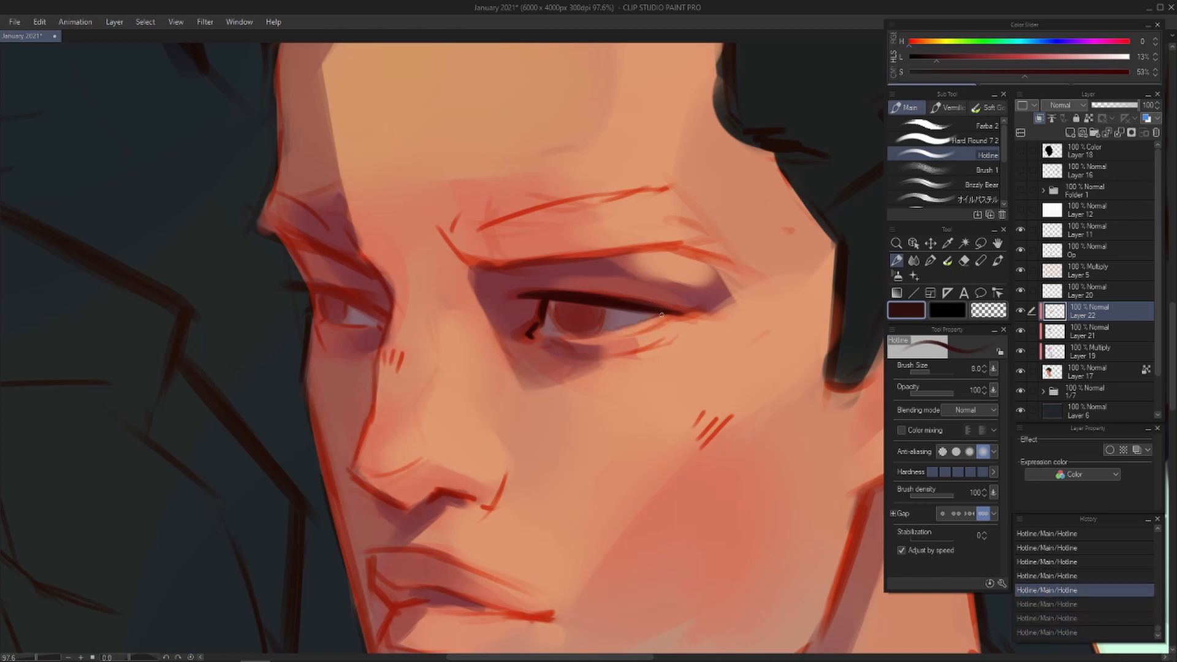
key(ctrl+y)
key(ctrl+y)
key(ctrl+y)
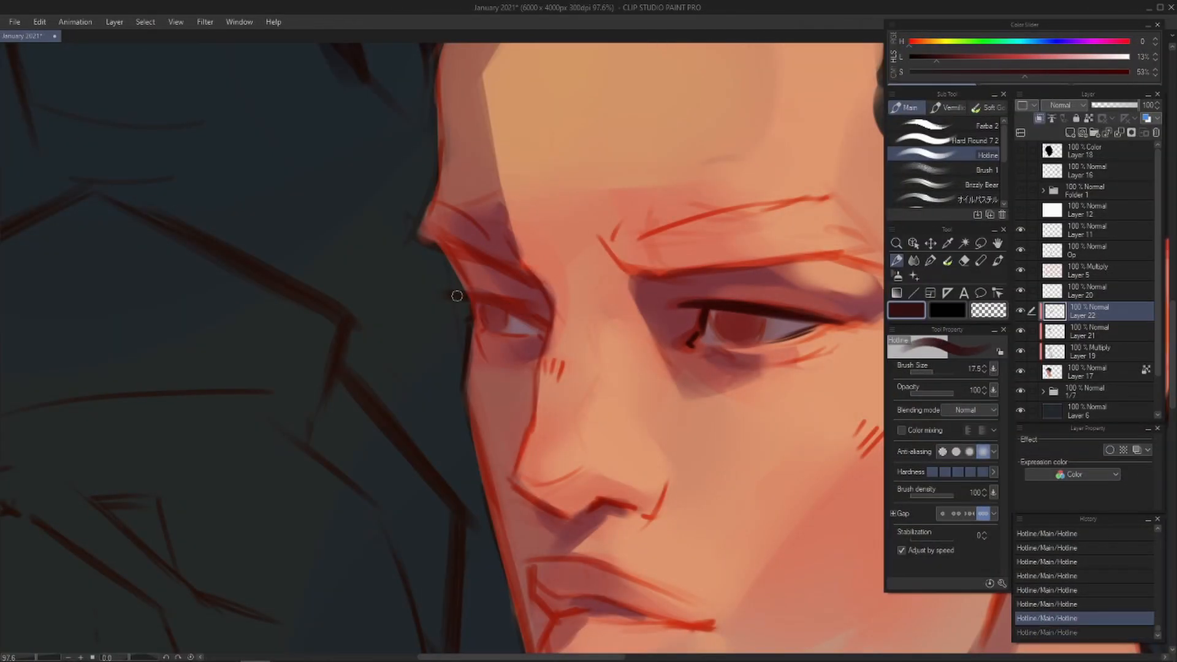
- Draw the farther eye's upper lash line at brush size 17.5 and detail its lid and inner corner at size 7
mouse_move(457, 296)
mouse_down()
mouse_move(550, 327)
mouse_move(483, 313)
mouse_up()
key(bracketleft)
key(bracketleft)
key(bracketleft)
key(bracketleft)
key(bracketleft)
key(bracketleft)
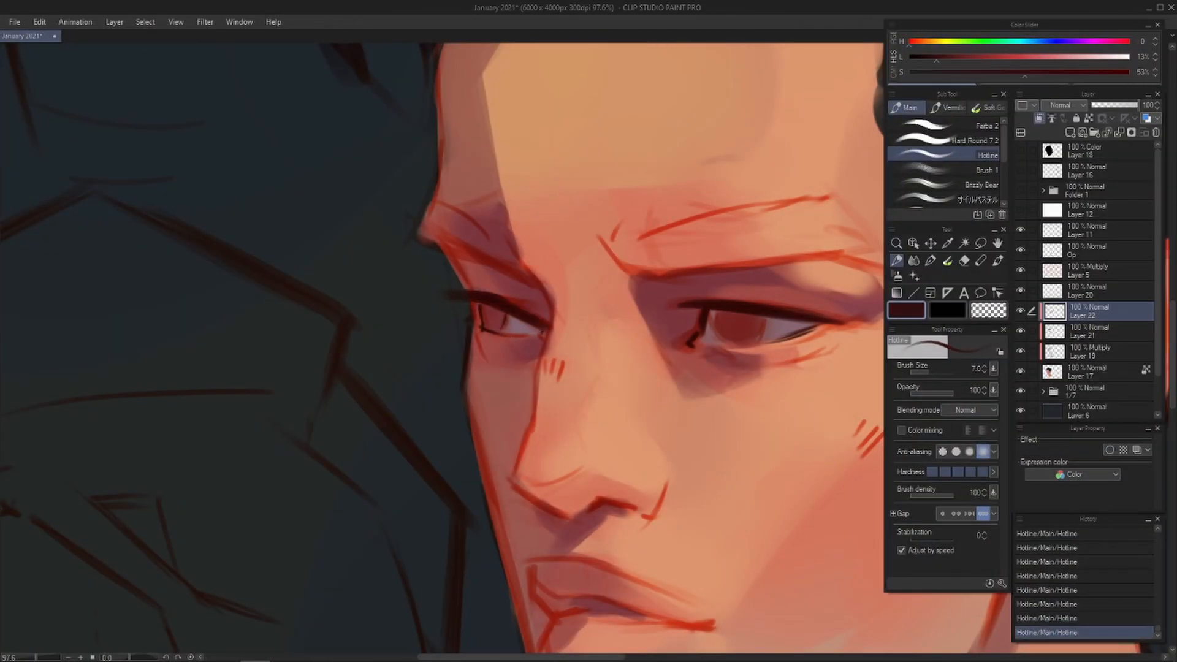
key(ctrl+z)
key(h)
mouse_move(638, 502)
mouse_down()
mouse_move(657, 407)
mouse_move(634, 455)
mouse_up()
mouse_move(407, 273)
mouse_down()
mouse_move(407, 294)
mouse_move(444, 295)
mouse_up()
key(ctrl+z)
drag(624, 286, 630, 297)
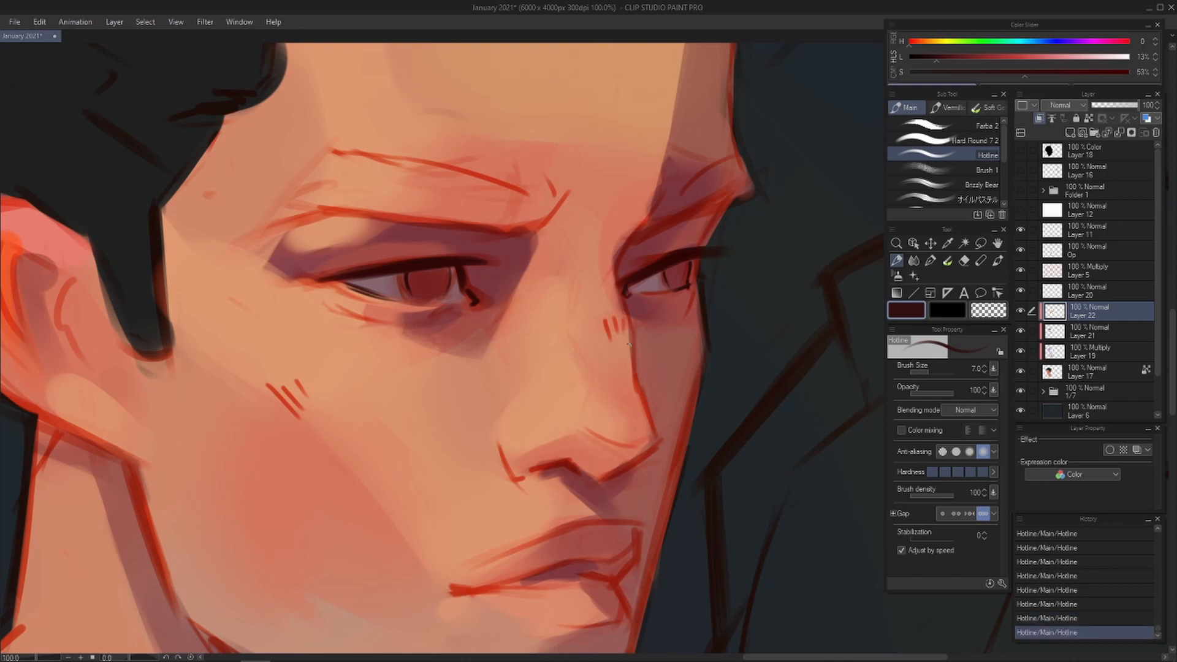
- Darken the line between the lips at brush size 8 and undo the stray stroke across the nose
key(h)
drag(629, 368, 579, 427)
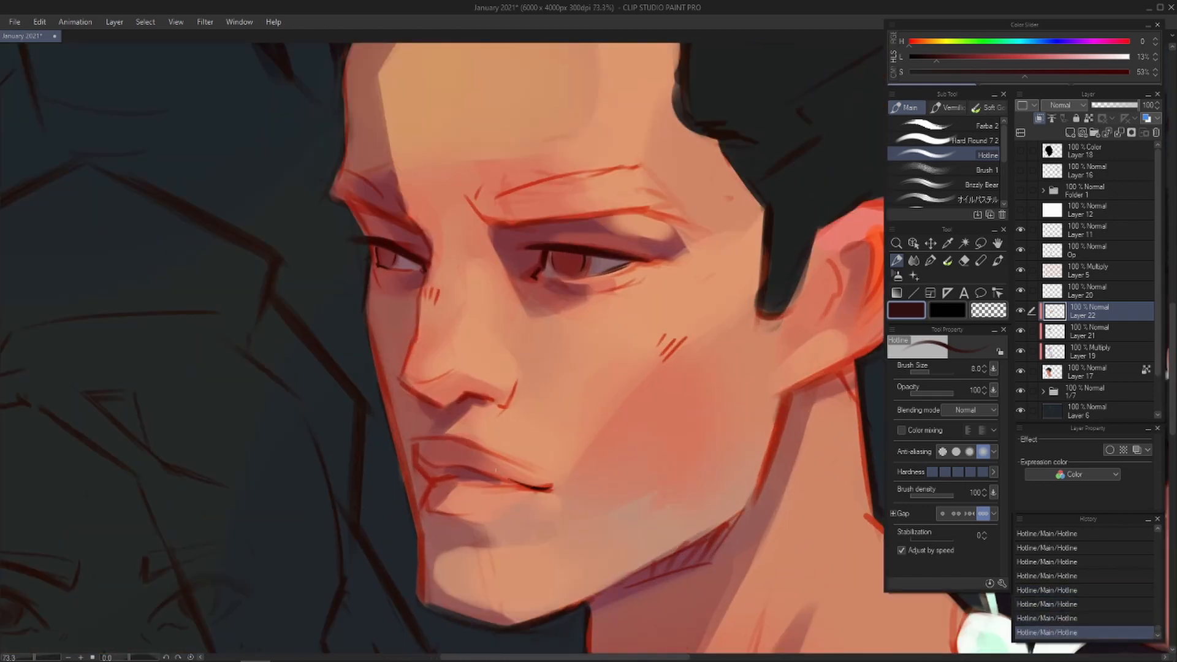
key(h)
key(ctrl+minus)
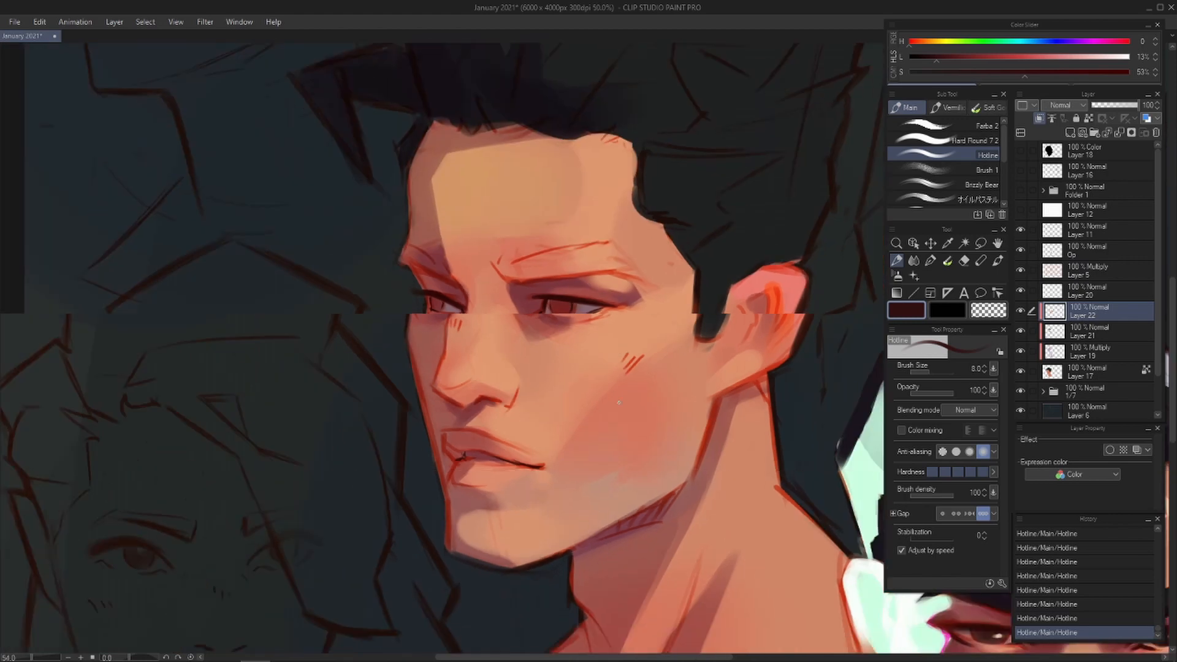
drag(626, 399, 652, 347)
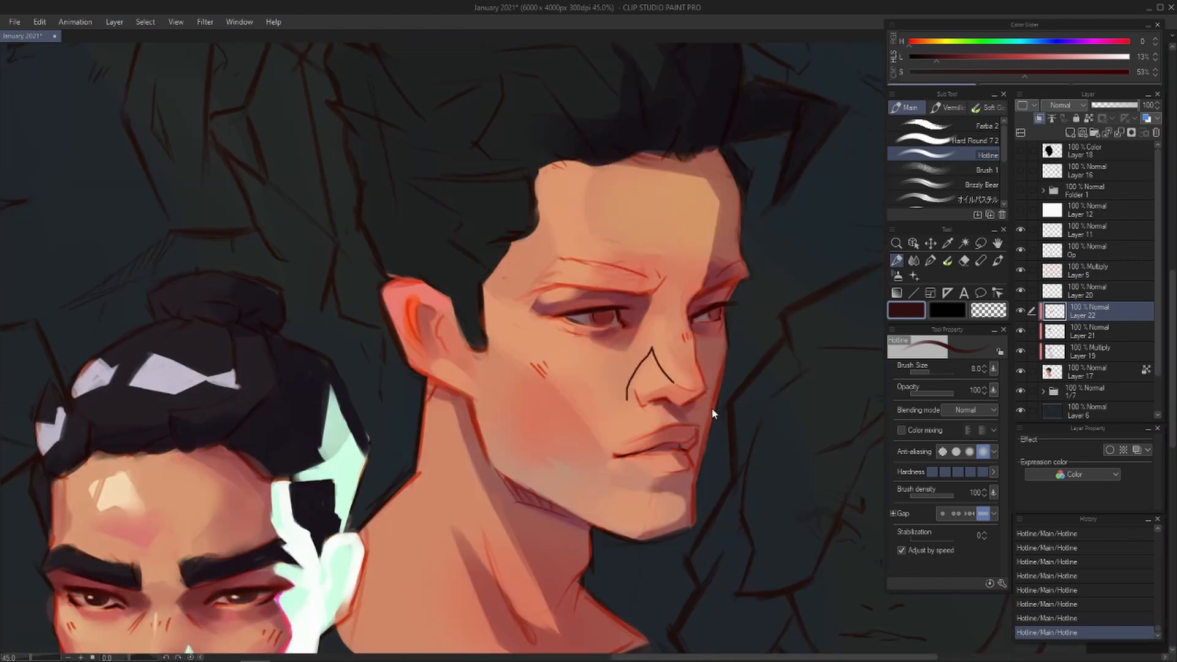
key(ctrl+z)
- Darken the irises of both eyes with the dark red, using a brush up to size 50
drag(695, 392, 752, 331)
scroll(723, 380, up, 2)
drag(679, 352, 673, 418)
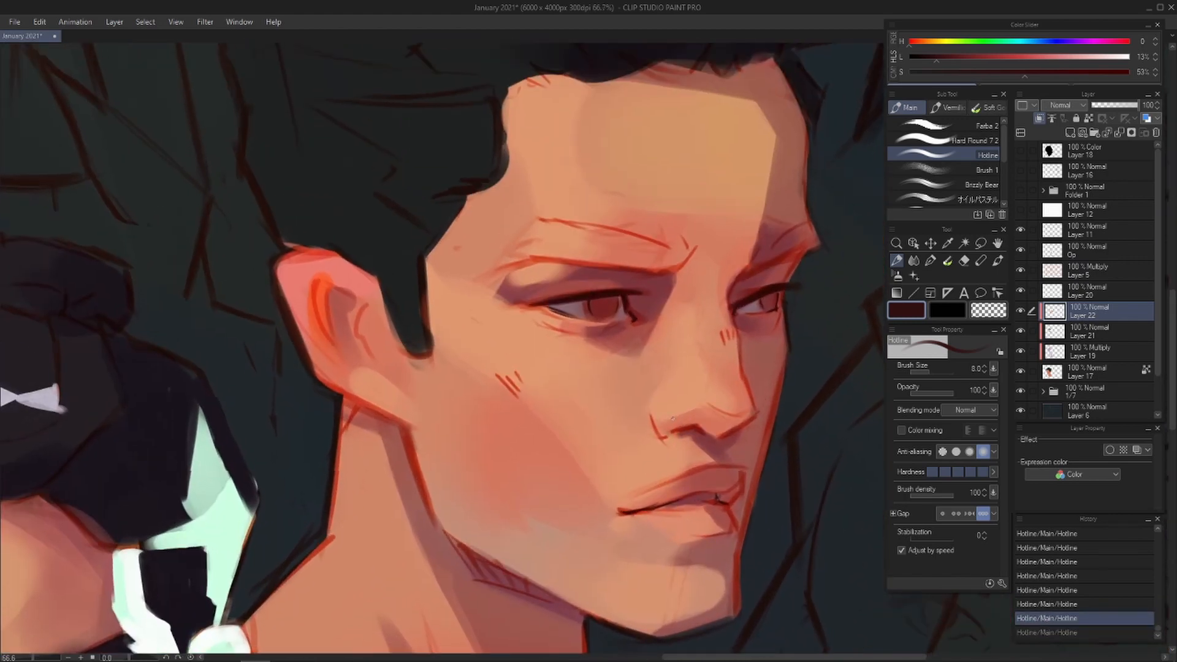
scroll(673, 419, up, 2)
drag(578, 395, 550, 499)
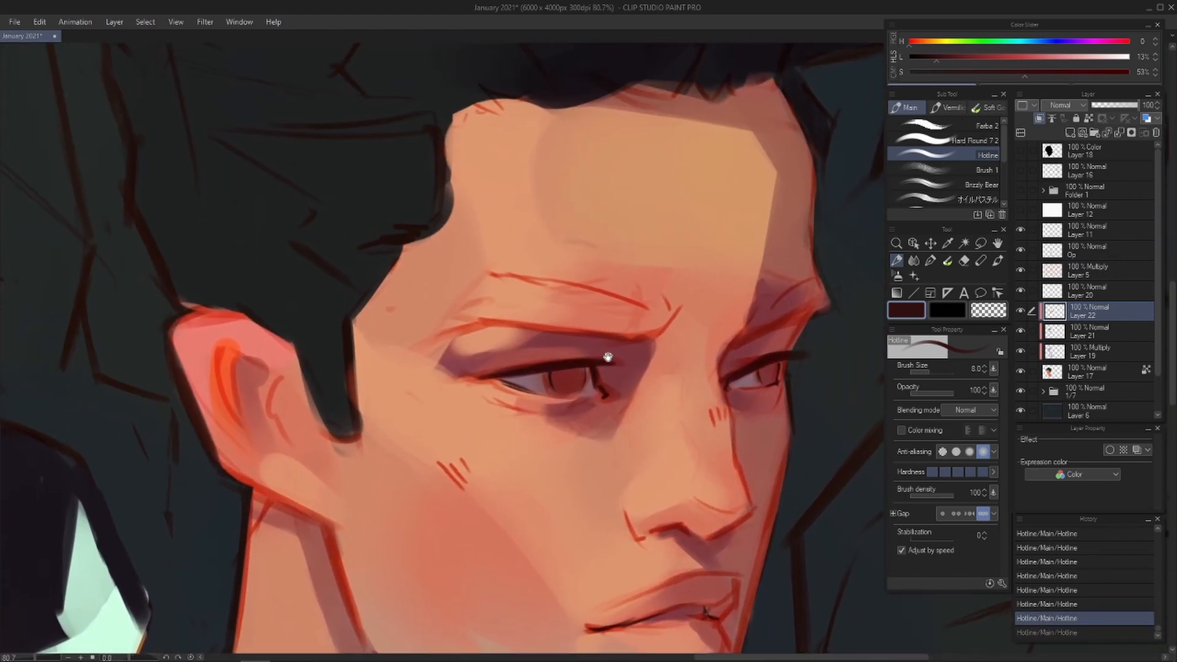
key(alt)
mouse_move(591, 412)
mouse_down()
mouse_move(603, 375)
mouse_move(578, 351)
mouse_up()
key(ctrl+z)
key(ctrl+z)
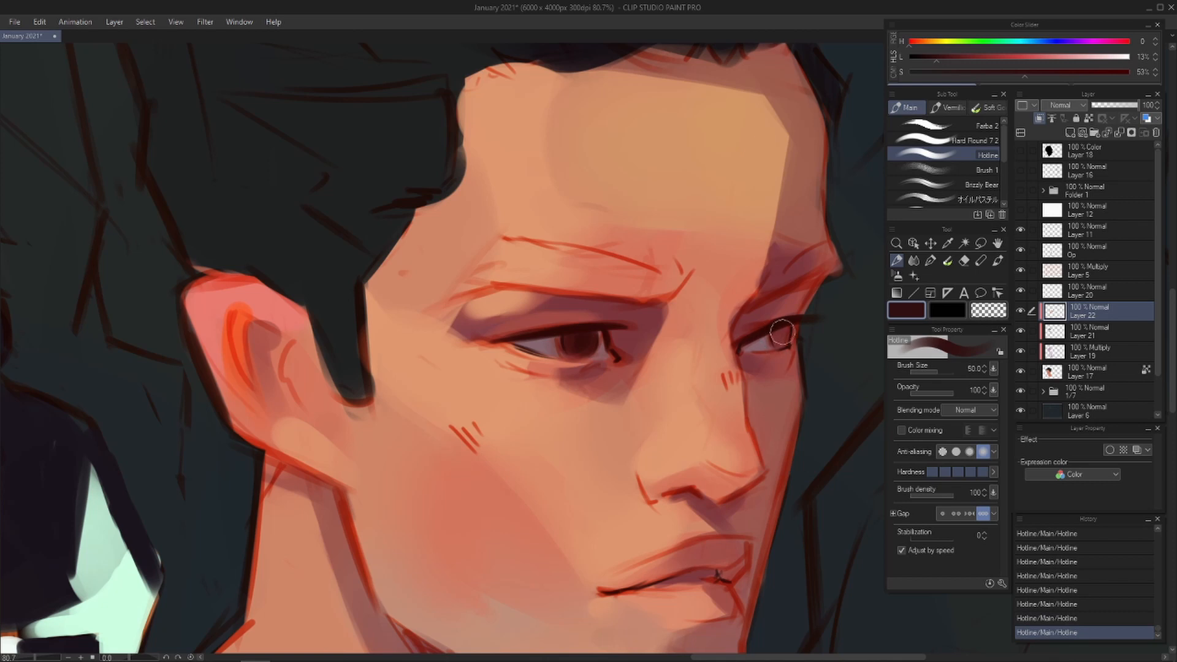
- Paint a red glow into the nearer iris with hue 10, luminosity 33 and saturation 86 at brush size 45
alt+click(573, 335)
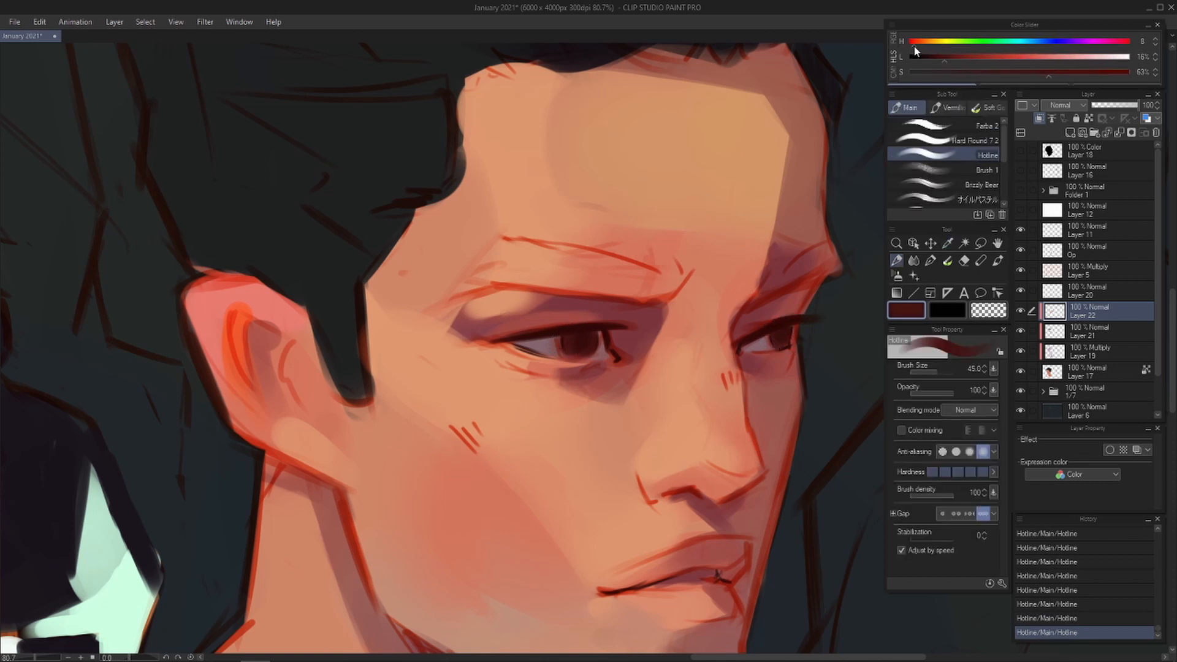
drag(954, 61, 1098, 73)
key(bracketright)
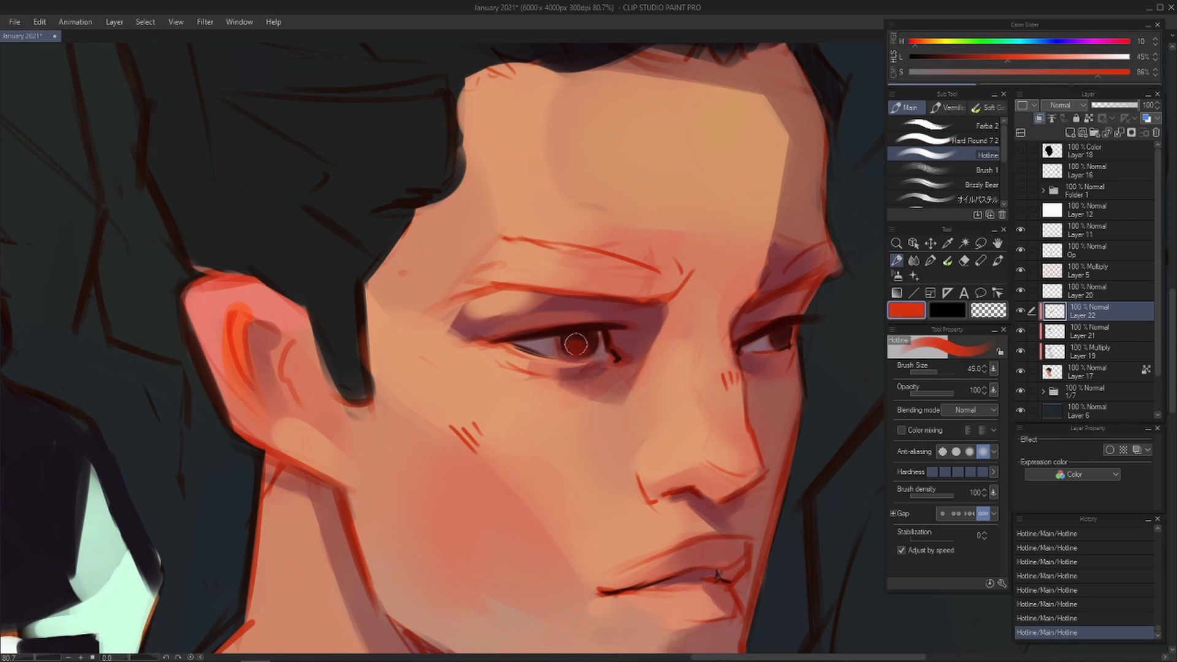
key(ctrl+z)
key(ctrl+y)
key(ctrl+z)
key(ctrl+z)
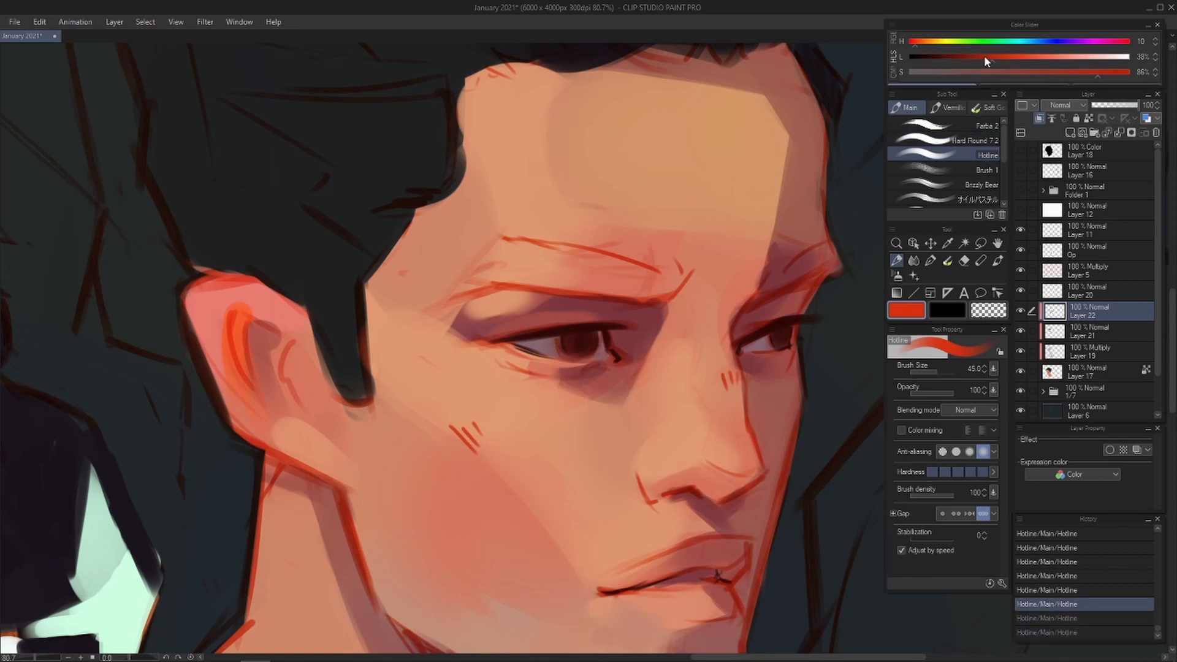
click(982, 57)
drag(583, 350, 574, 349)
key(ctrl+z)
key(ctrl+z)
key(ctrl+z)
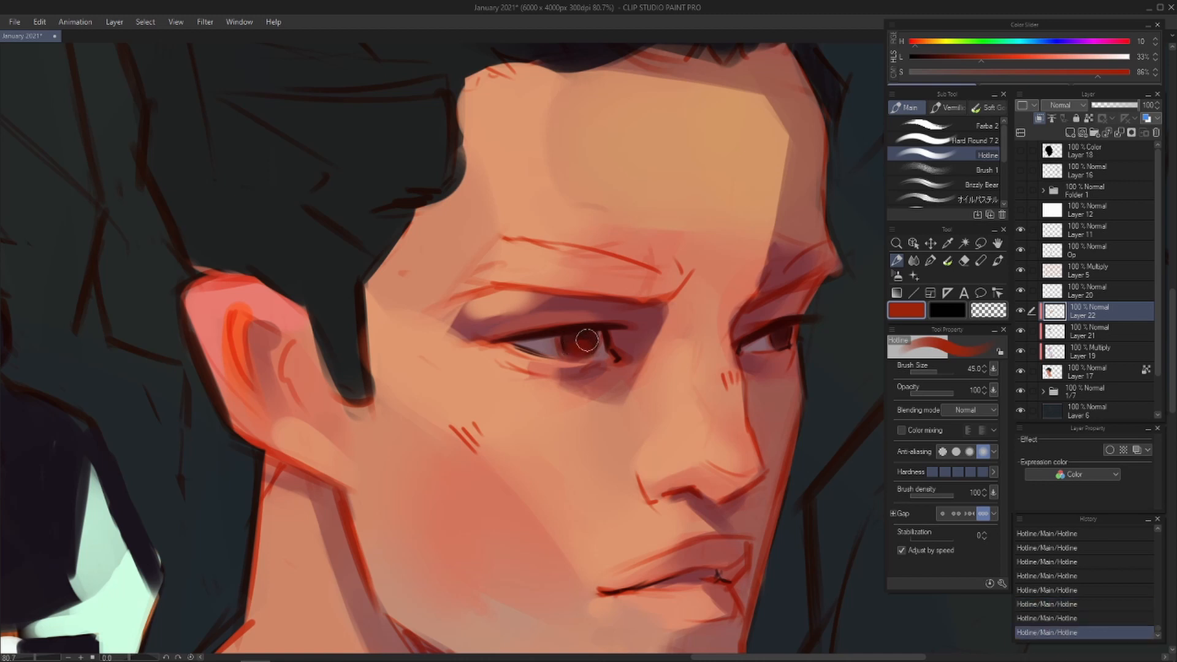
- Rework the nearer iris with a dark and a red tone sampled from it, reducing the brush to size 40
alt+click(581, 334)
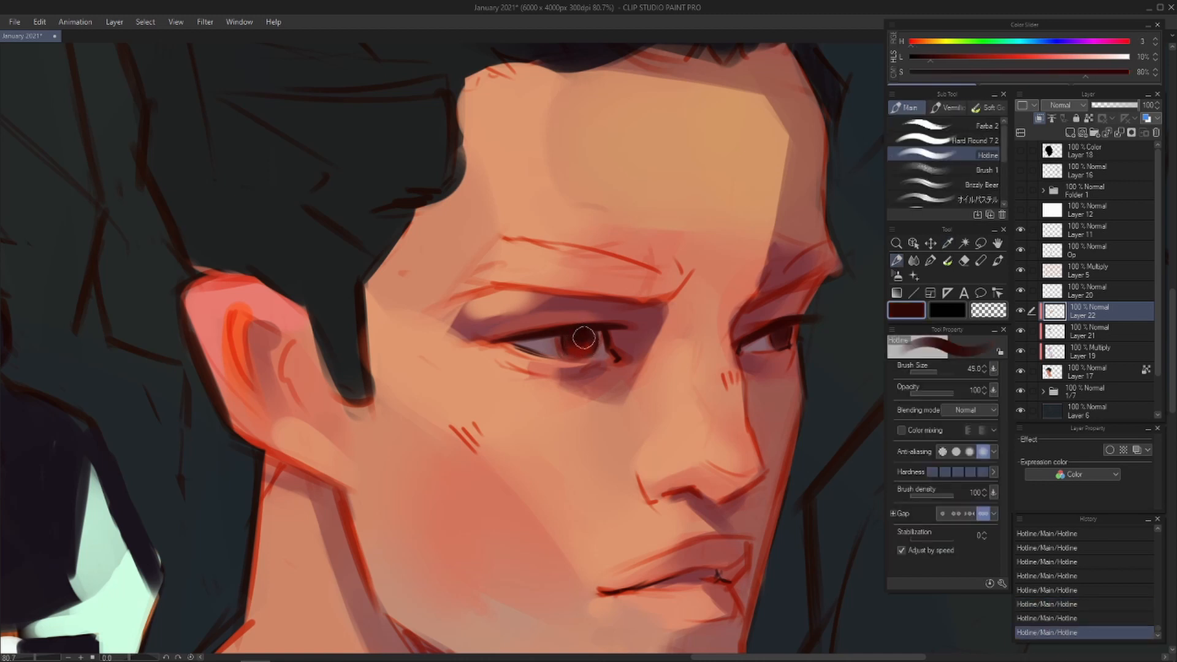
key(ctrl+z)
key(ctrl+z)
drag(583, 336, 578, 340)
alt+click(587, 346)
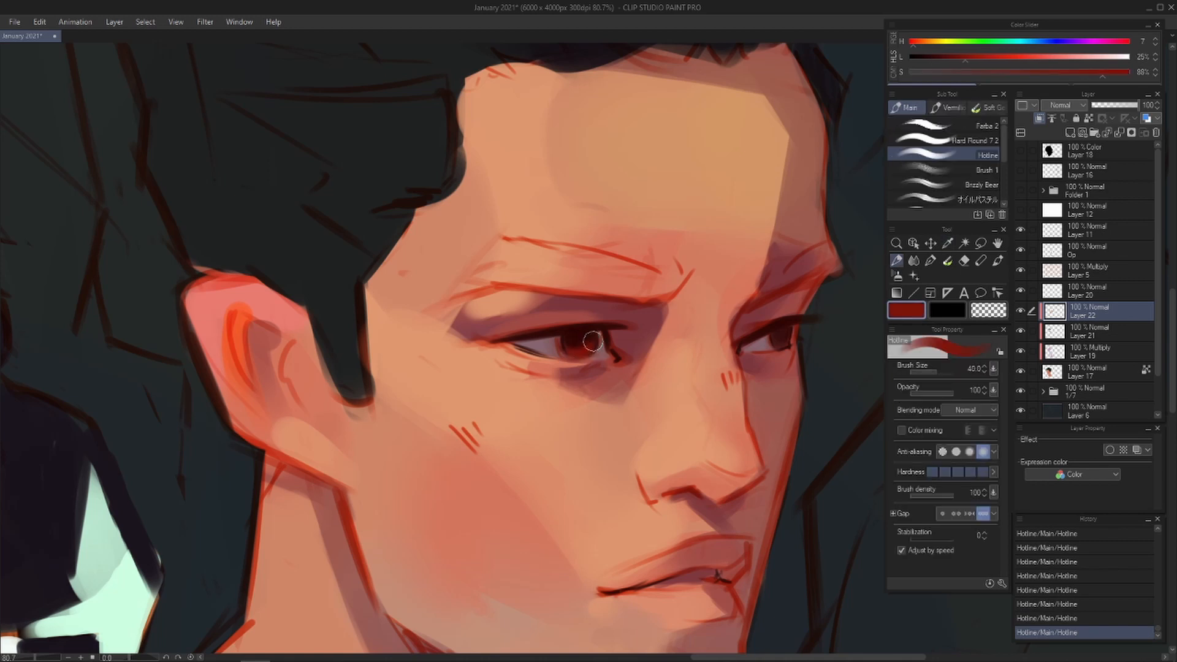
key(ctrl+z)
drag(570, 346, 576, 350)
- Smooth the dark and red tones of the nearer iris with Texture Blend at size 80
key(h)
key(j)
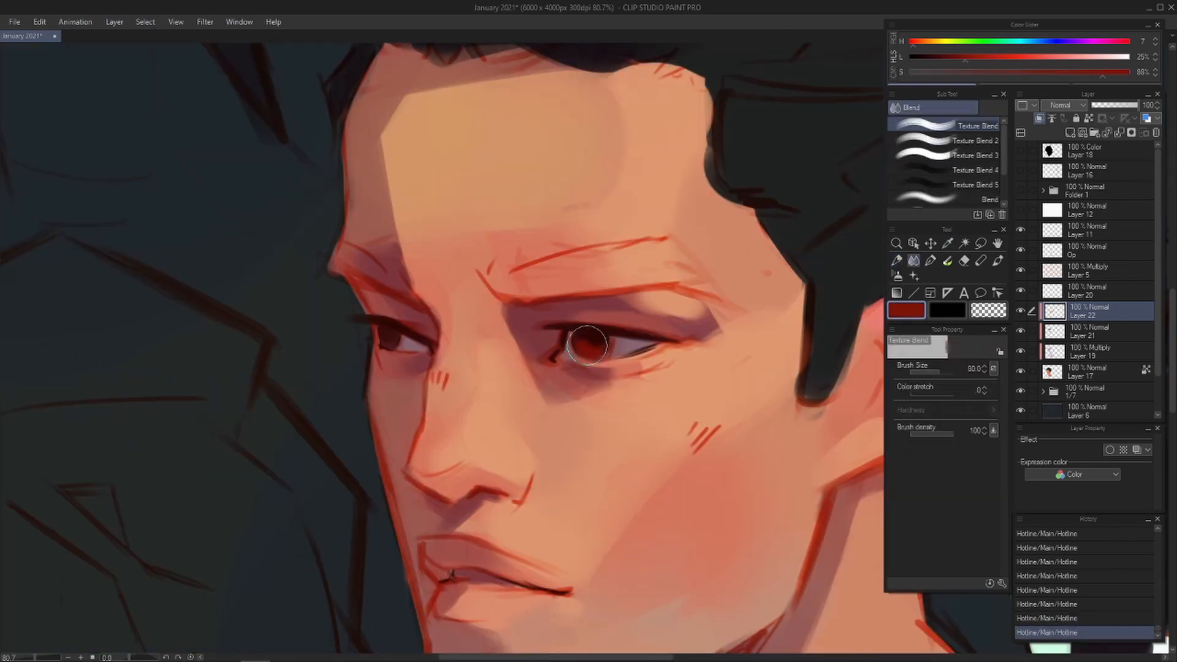
drag(587, 342, 598, 350)
drag(582, 340, 603, 351)
drag(579, 334, 598, 346)
key(p)
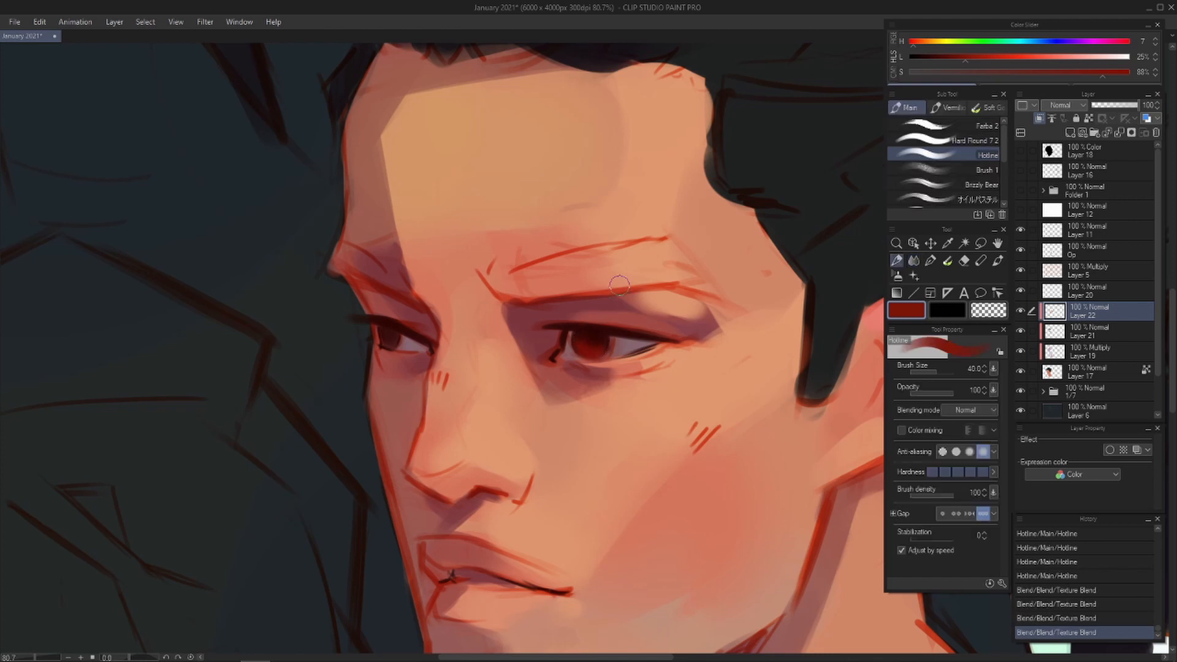
- Tint the farther iris with red sampled from the nearer one at brush size 40 and soften it with Texture Blend
alt+click(591, 344)
key(h)
drag(590, 401, 509, 382)
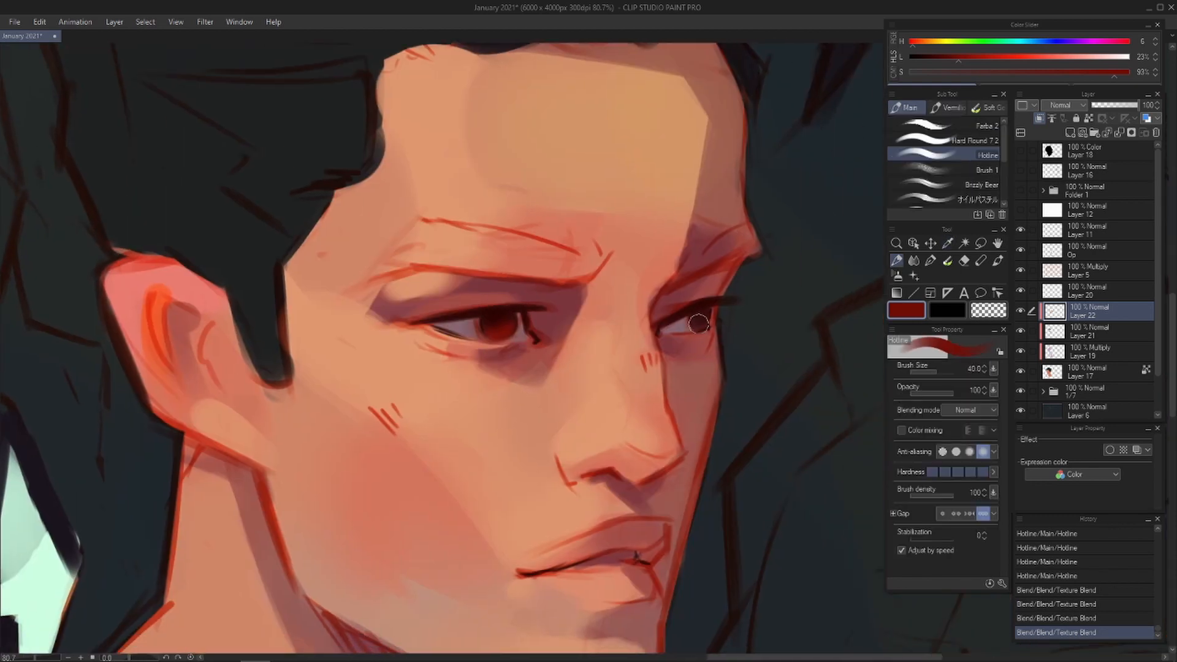
drag(698, 323, 700, 325)
drag(697, 319, 705, 314)
key(j)
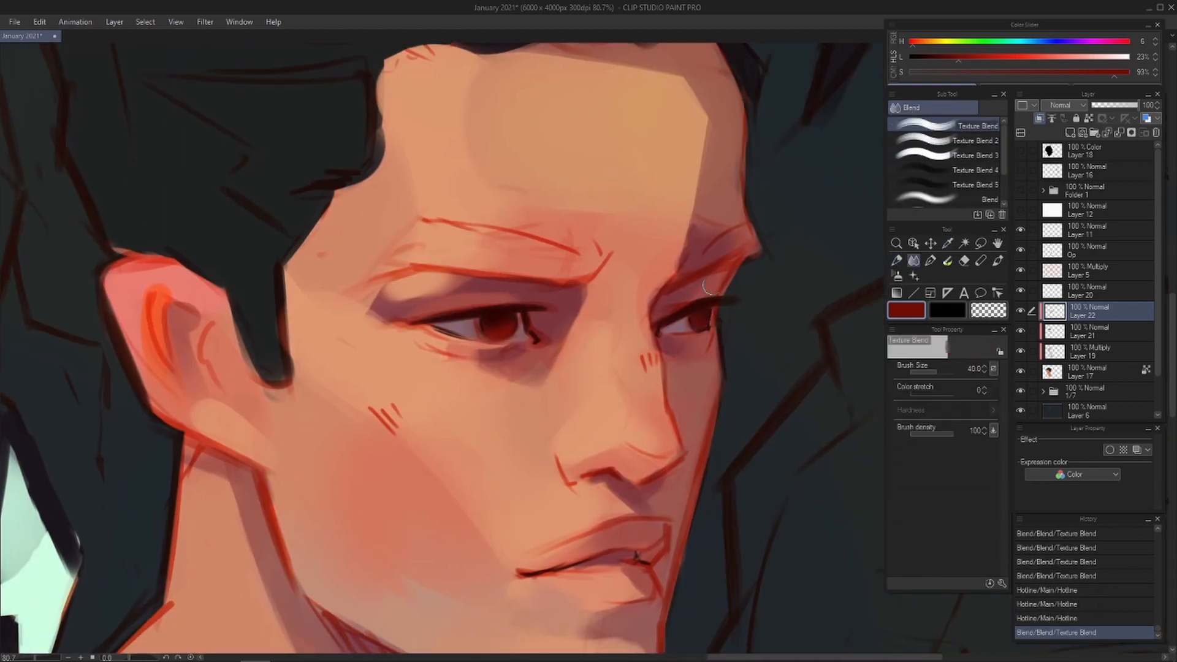
- Darken the farther eye's iris and upper lid with very dark reds sampled from the eyes, reducing the brush to size 17.5
alt+click(514, 354)
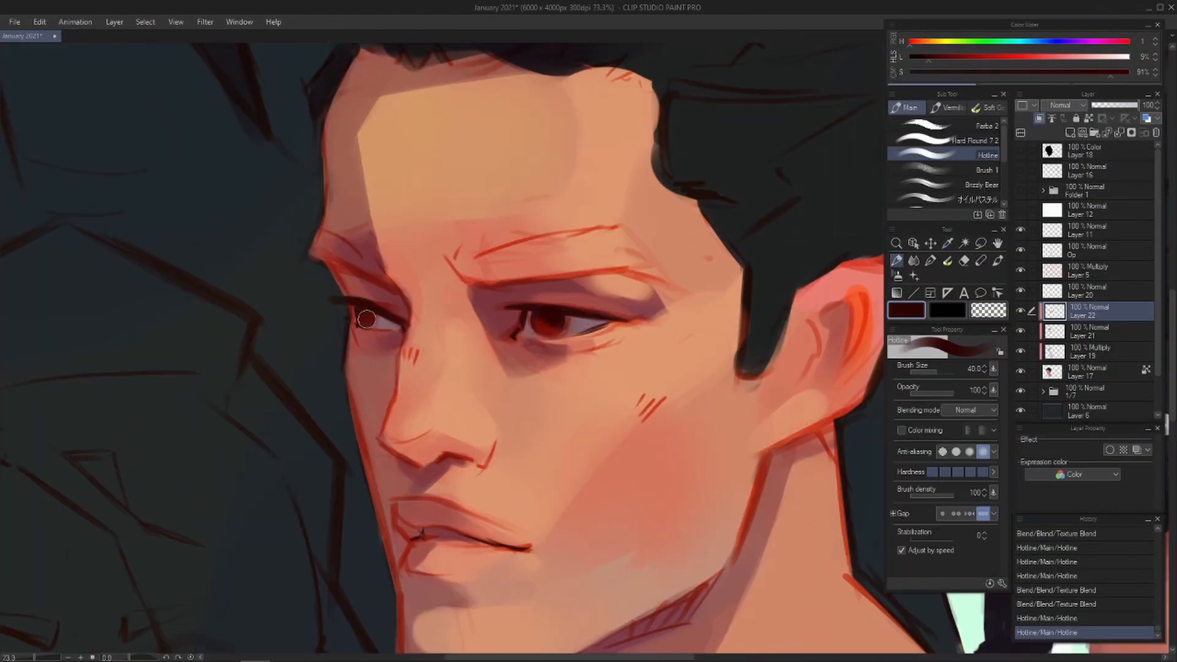
drag(366, 313, 398, 321)
alt+click(361, 305)
key([)
key([)
key(ctrl+z)
key([)
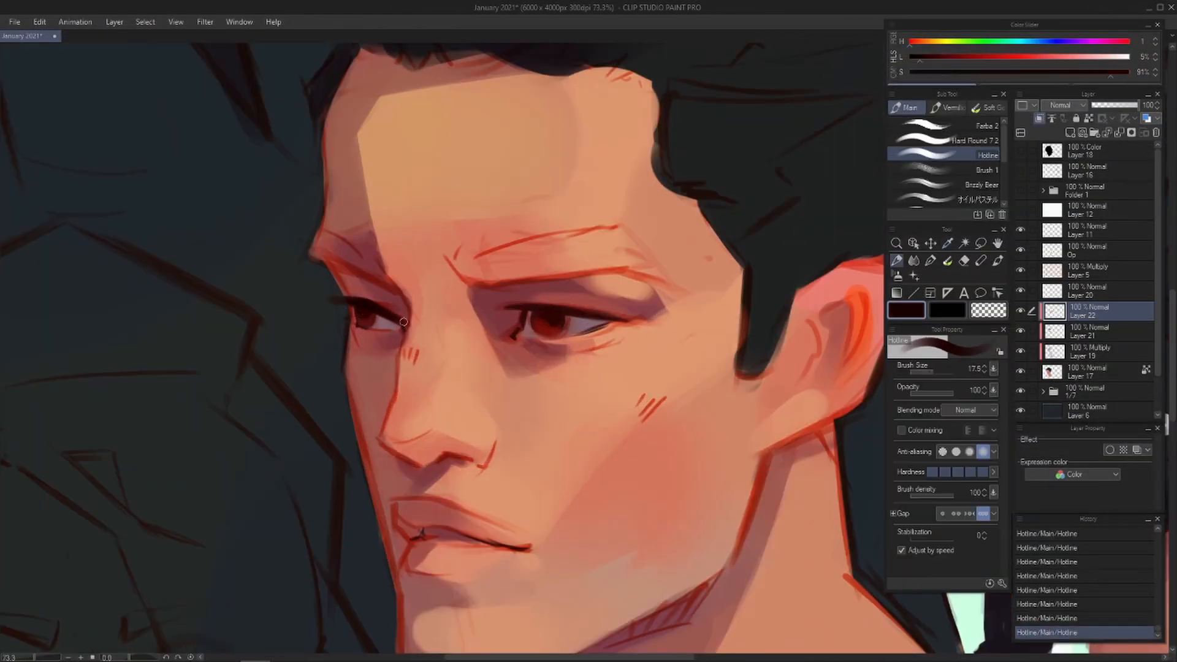
- Refine the farther eye's outer lash tip in the mirrored view with sampled tones and soften it with Texture Blend
key(h)
drag(609, 410, 547, 397)
key(])
key(])
key(])
key(])
drag(739, 302, 743, 307)
alt+click(745, 301)
key(ctrl+z)
alt+click(748, 293)
key(j)
key(b)
- Reinforce the nearer eye's upper lash line with a near-black red sampled from the eye at brush size 20
scroll(674, 378, down, 2)
key(h)
drag(368, 356, 577, 343)
alt+click(539, 295)
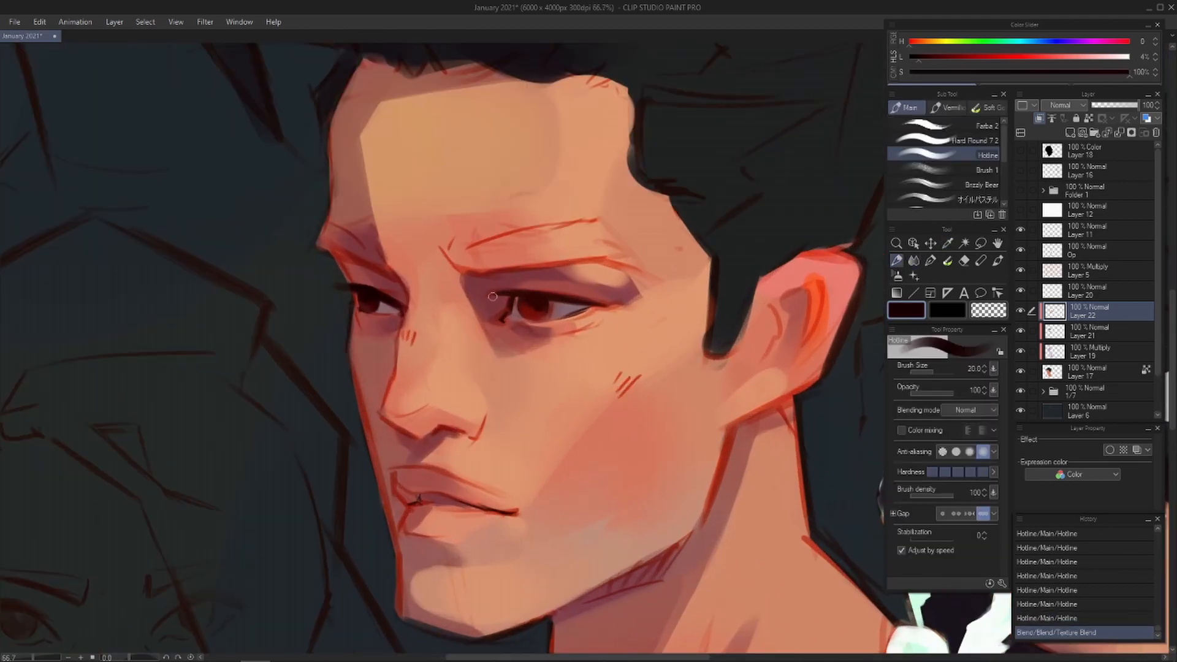
mouse_move(505, 291)
mouse_down()
mouse_move(574, 298)
mouse_move(561, 319)
mouse_up()
- Deepen the dark centre of the nearer iris in the mirrored view and soften it with Texture Blend
key(h)
scroll(617, 315, down, 2)
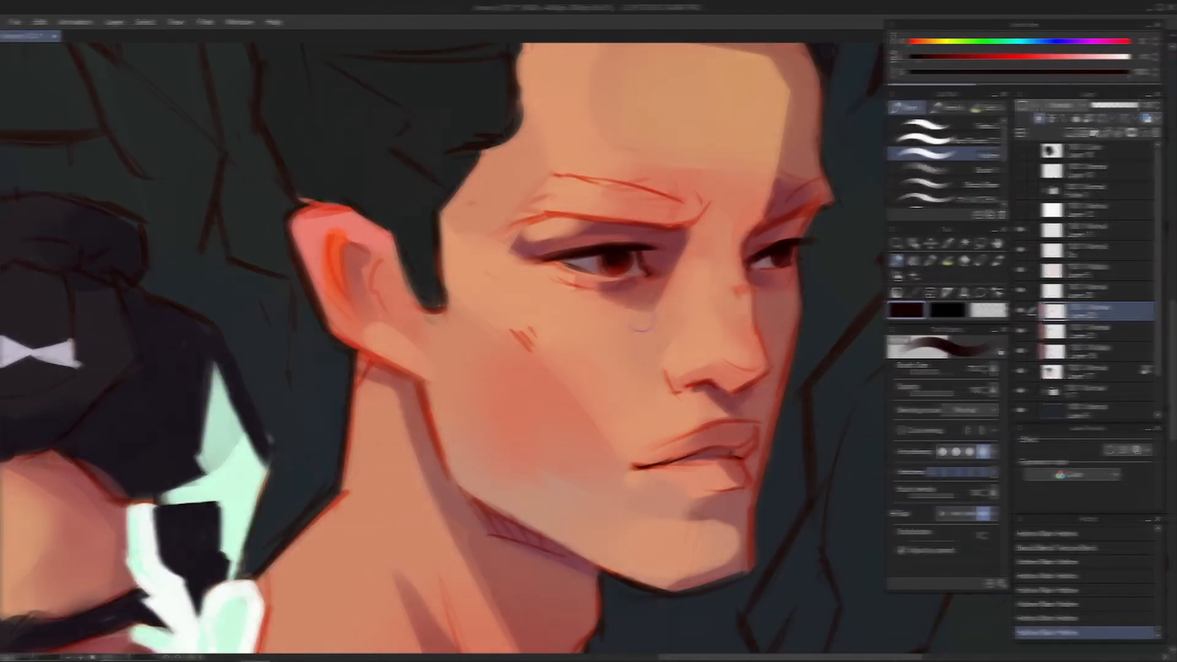
drag(616, 265, 615, 261)
drag(615, 261, 618, 266)
key(b)
drag(640, 367, 554, 429)
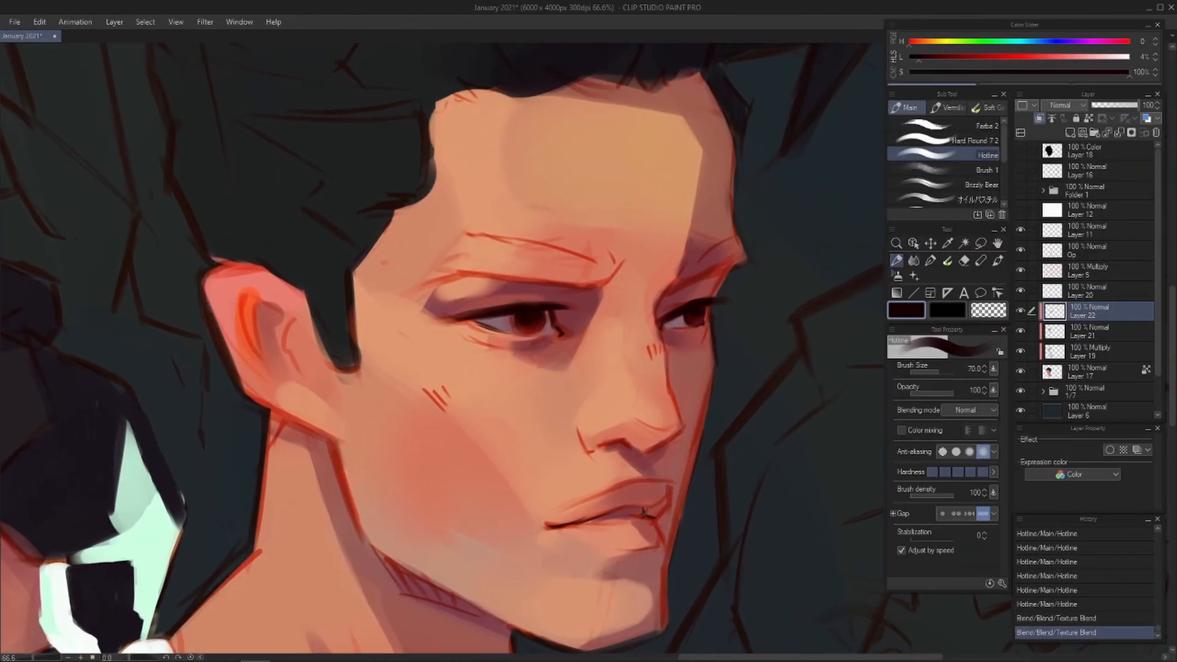
scroll(622, 393, down, 2)
key(h)
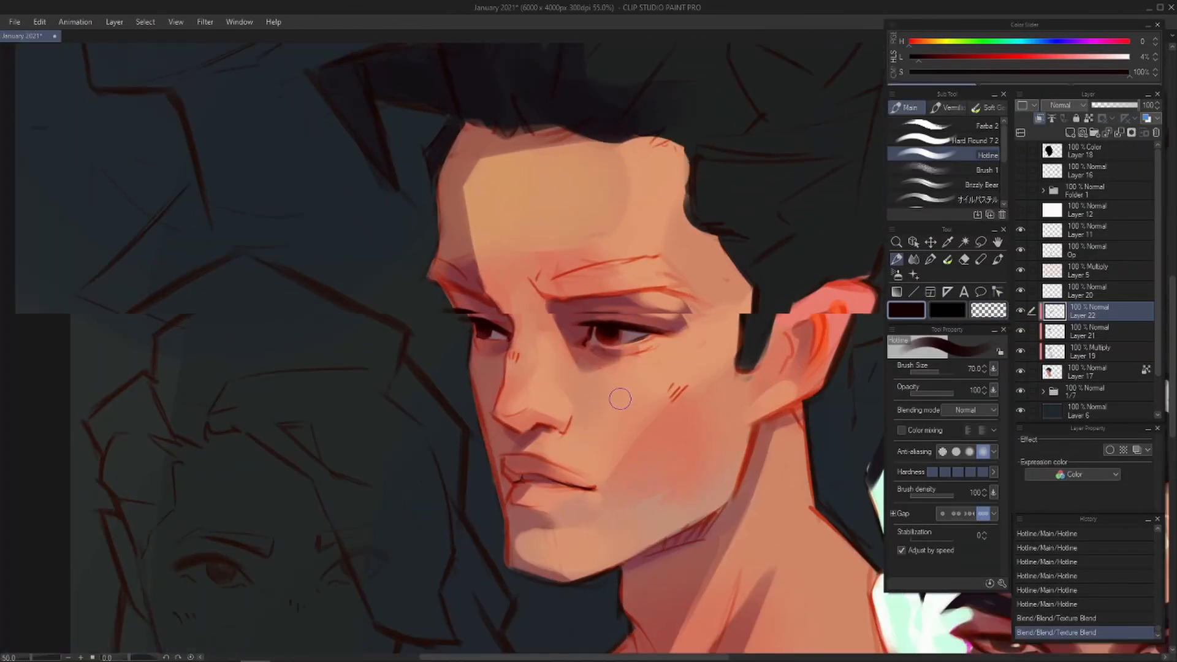
- Block in the nearer eyebrow with a dark grey sampled from the hair at brush size 70
mouse_move(620, 400)
mouse_down()
mouse_move(586, 445)
mouse_move(575, 426)
mouse_up()
alt+click(661, 222)
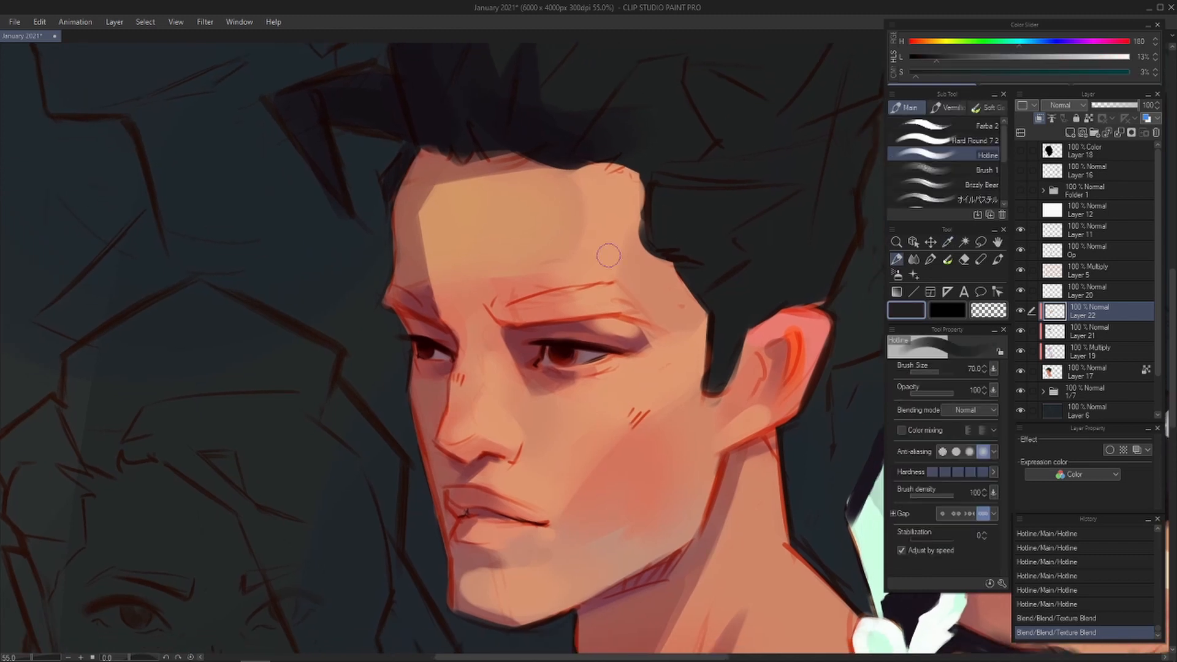
alt+click(697, 218)
key(])
mouse_move(507, 320)
mouse_down()
mouse_move(498, 297)
mouse_move(511, 322)
mouse_move(561, 288)
mouse_up()
key(ctrl+z)
drag(555, 322, 655, 285)
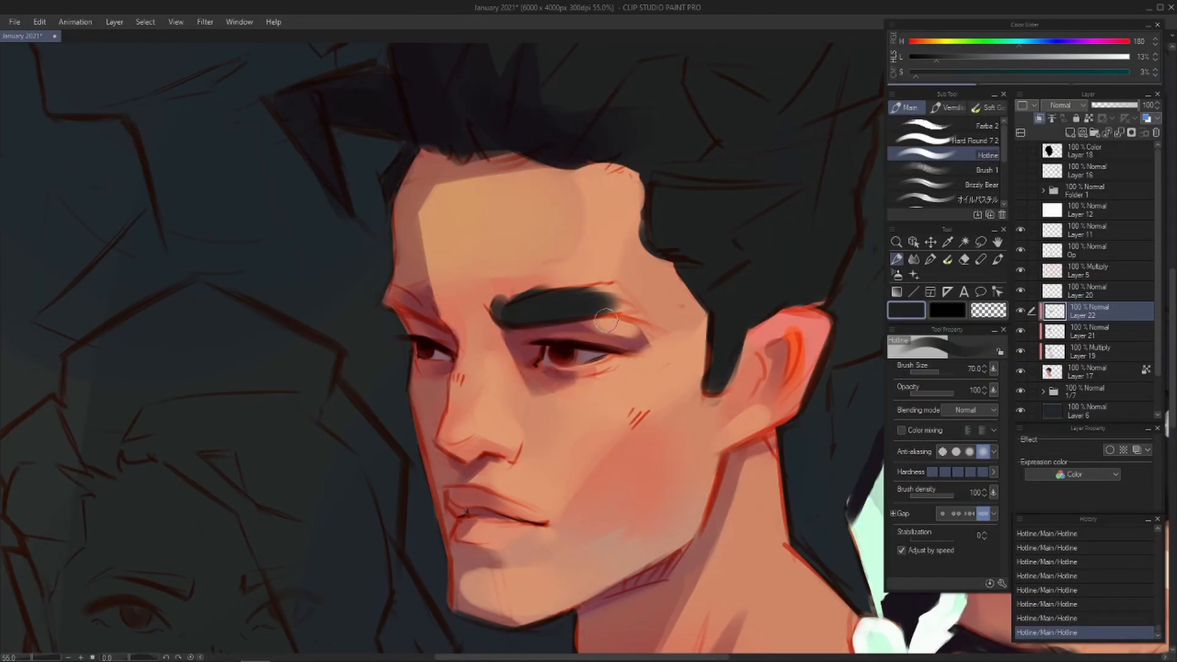
- Paint the farther eyebrow in the flipped view with a dark tone sampled from the hair at brush size 50
alt+click(737, 262)
drag(737, 263, 714, 289)
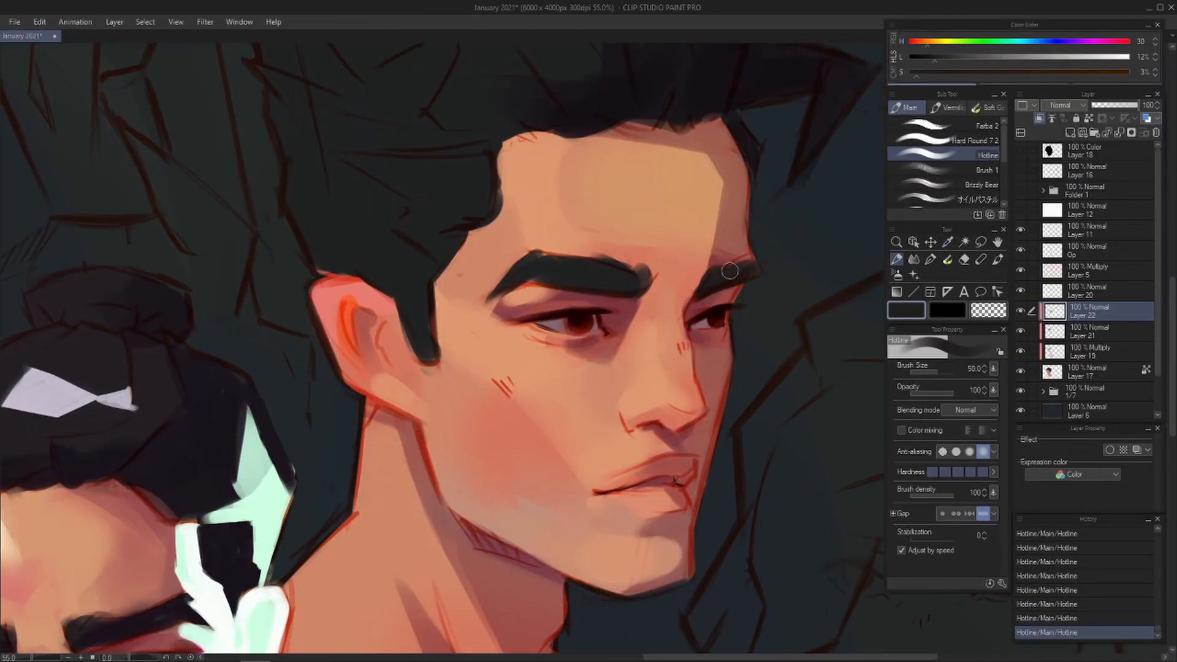
drag(751, 257, 724, 279)
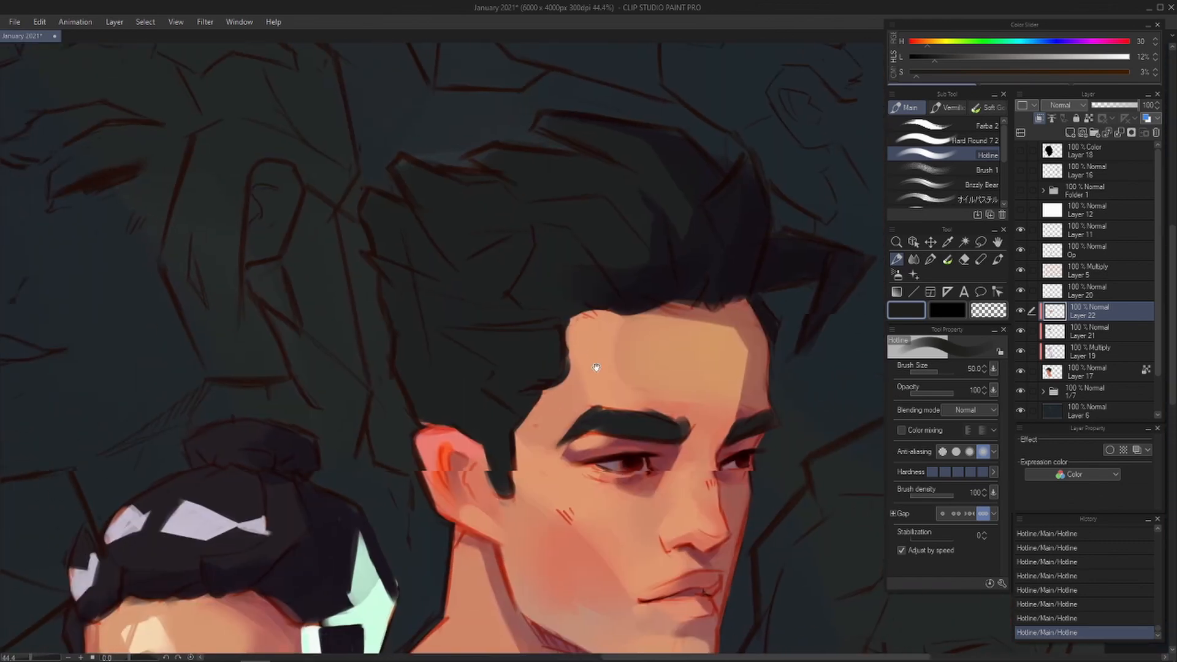
- Set the brush colour to a warm near-white with hue 48, luminosity 97% and saturation 81%
drag(975, 68, 1122, 65)
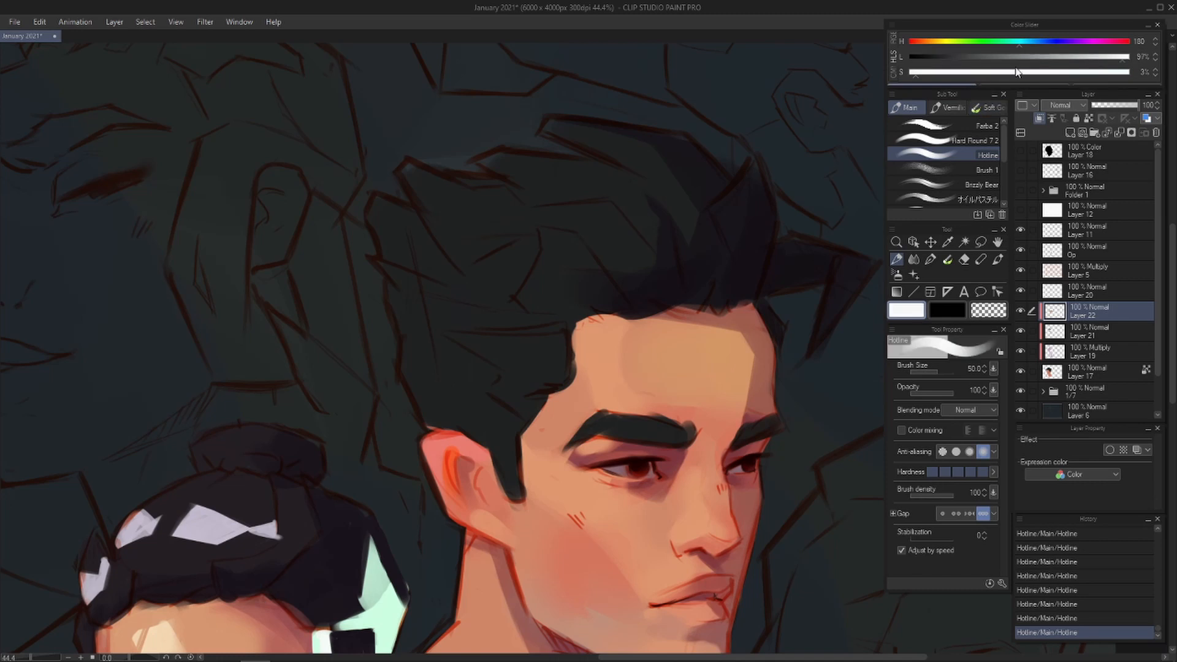
drag(1019, 73, 1088, 81)
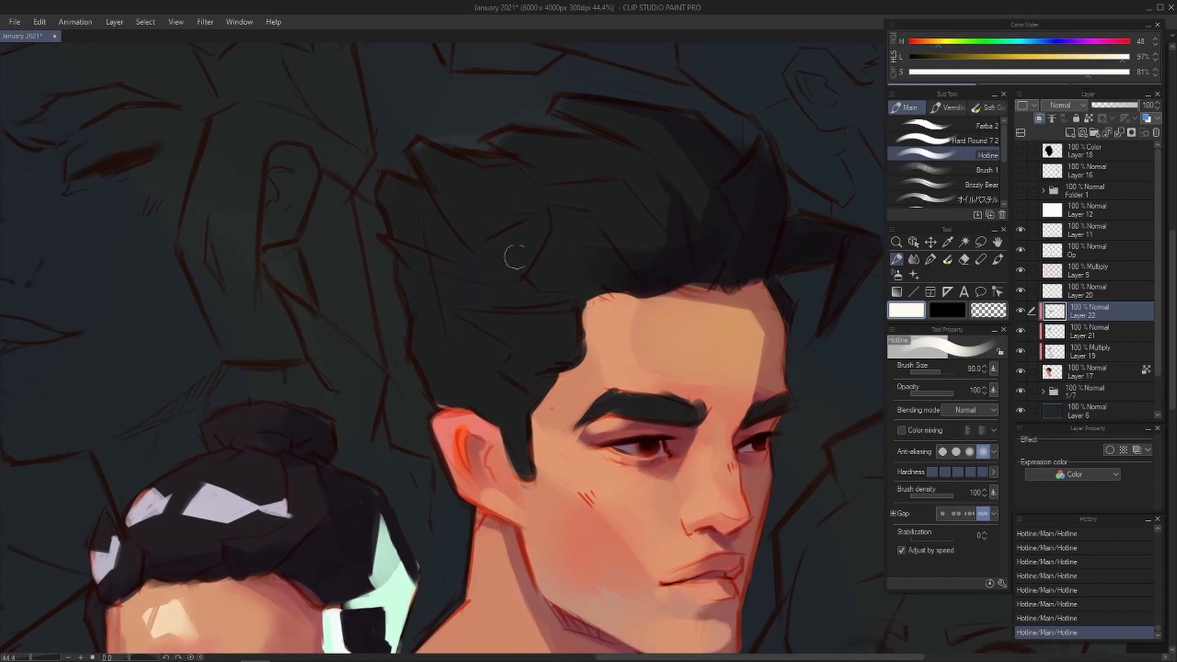
drag(548, 278, 607, 251)
key(ctrl+z)
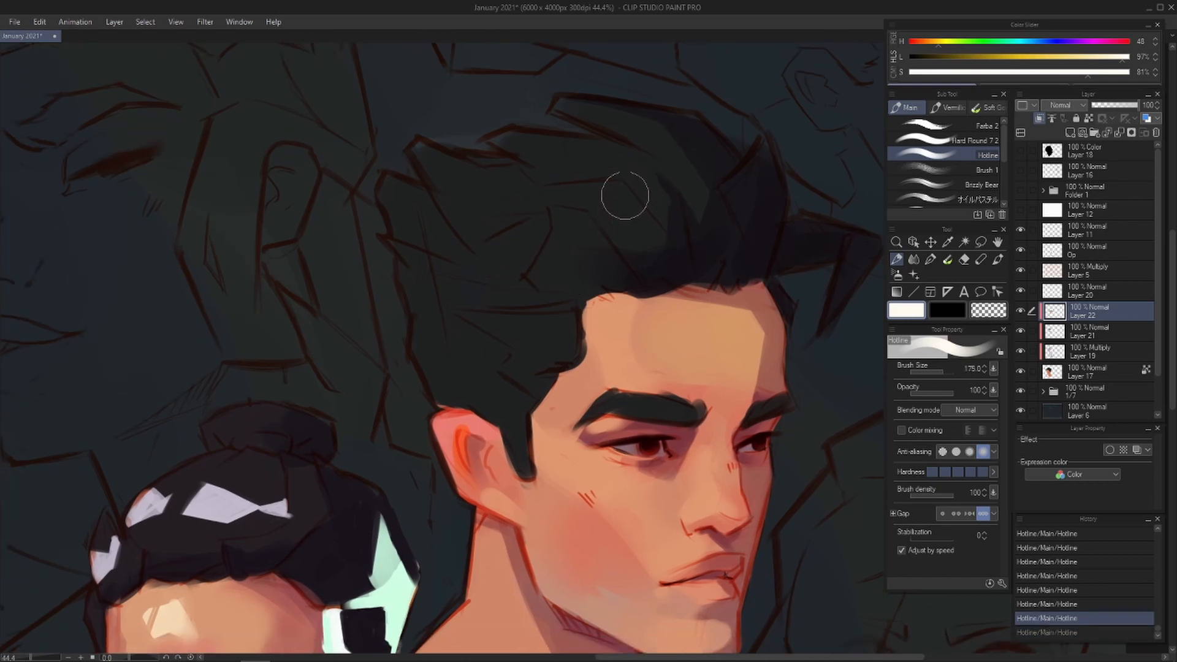
drag(645, 151, 478, 368)
key(e)
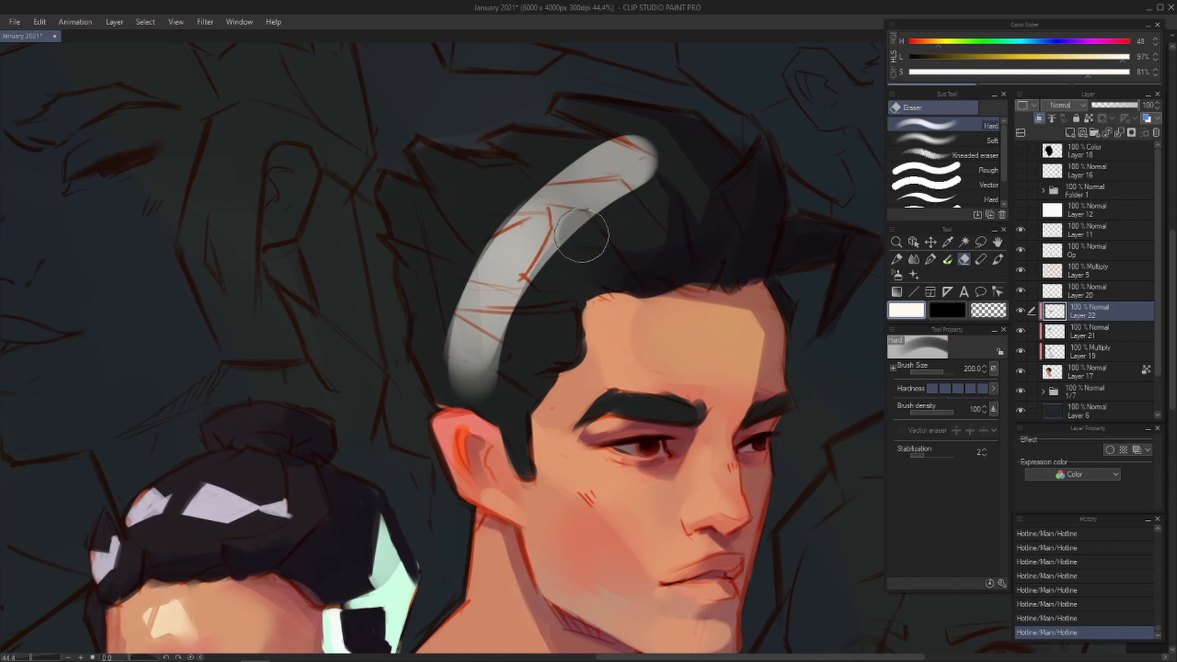
mouse_move(582, 235)
mouse_down()
mouse_move(579, 270)
mouse_move(546, 256)
mouse_up()
key(b)
key(ctrl+z)
key(ctrl+z)
key(ctrl+z)
key(ctrl+z)
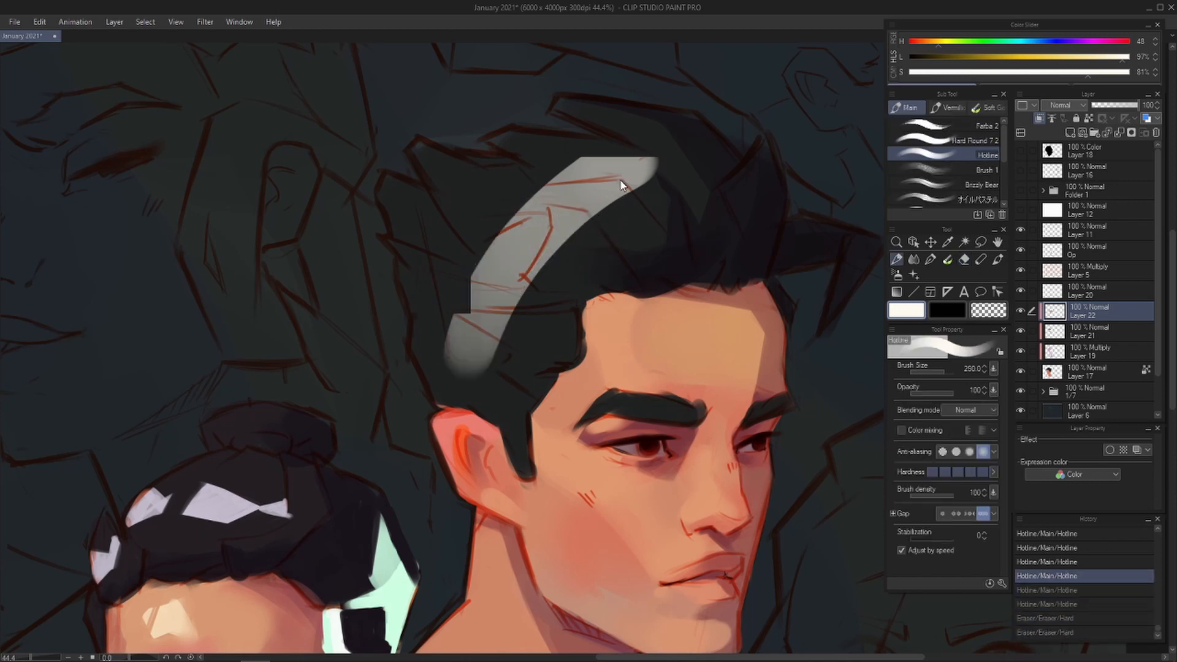
key(ctrl+z)
- Paint a small near-white highlight on the upper hair in the flipped view at brush size 80 and trim it with the Hard eraser
key(h)
drag(608, 294, 574, 328)
key(bracketleft)
key(bracketleft)
key(bracketleft)
key(bracketleft)
key(bracketleft)
key(bracketleft)
mouse_move(552, 223)
mouse_down()
mouse_move(520, 229)
mouse_move(576, 221)
mouse_move(526, 225)
mouse_move(563, 228)
mouse_move(527, 232)
mouse_move(553, 239)
mouse_move(514, 247)
mouse_up()
key(ctrl+z)
key(ctrl+z)
key(e)
key(b)
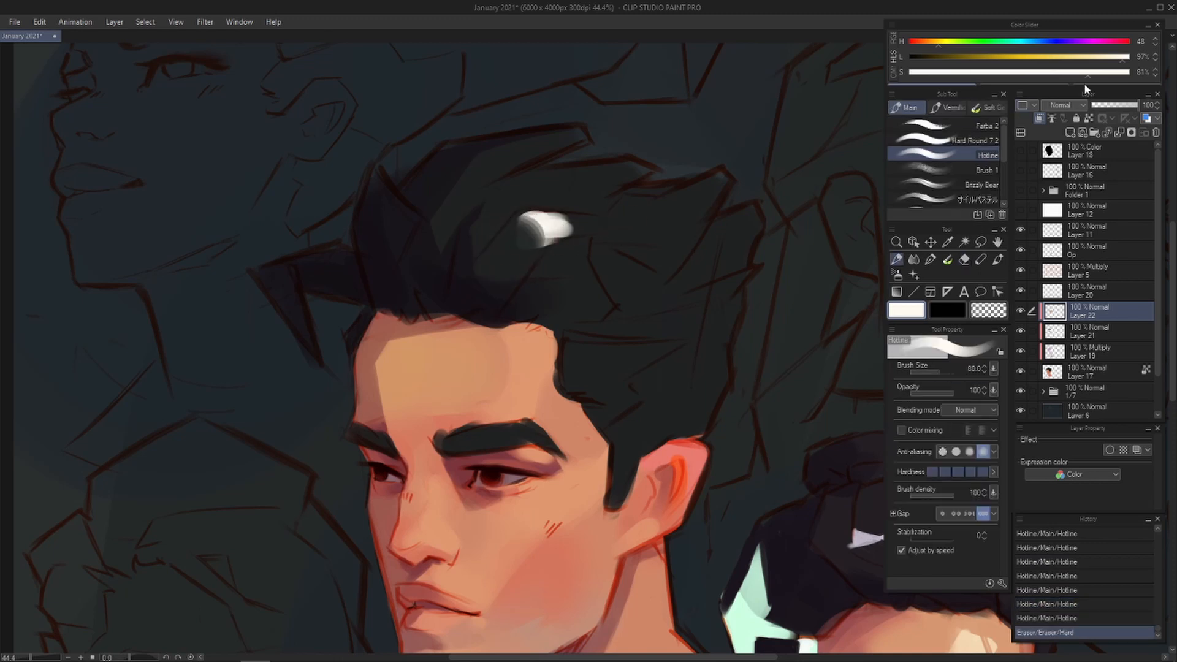
- Lower the brush colour's luminosity to 87% and trim the edge of the white hair highlight with the Hard eraser
drag(1119, 59, 1100, 59)
key(e)
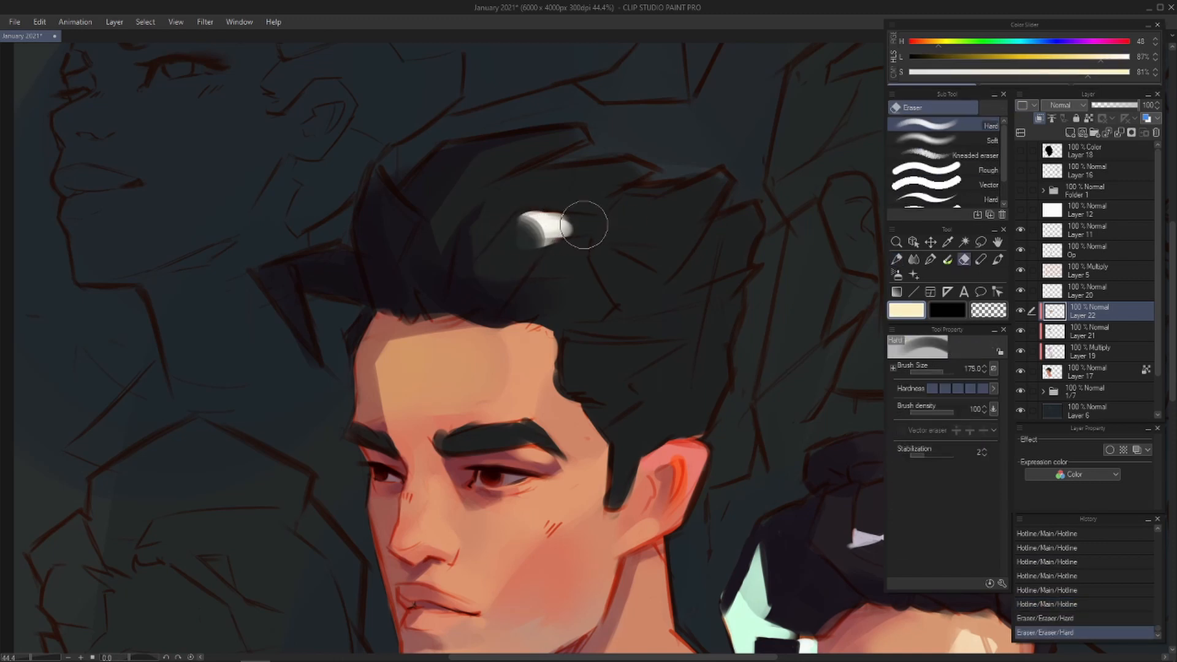
drag(584, 224, 567, 226)
mouse_move(582, 218)
mouse_down()
mouse_move(571, 224)
mouse_move(665, 216)
mouse_move(671, 244)
mouse_move(636, 227)
mouse_move(682, 224)
mouse_up()
key(b)
key(e)
key(b)
key(h)
drag(623, 312, 606, 319)
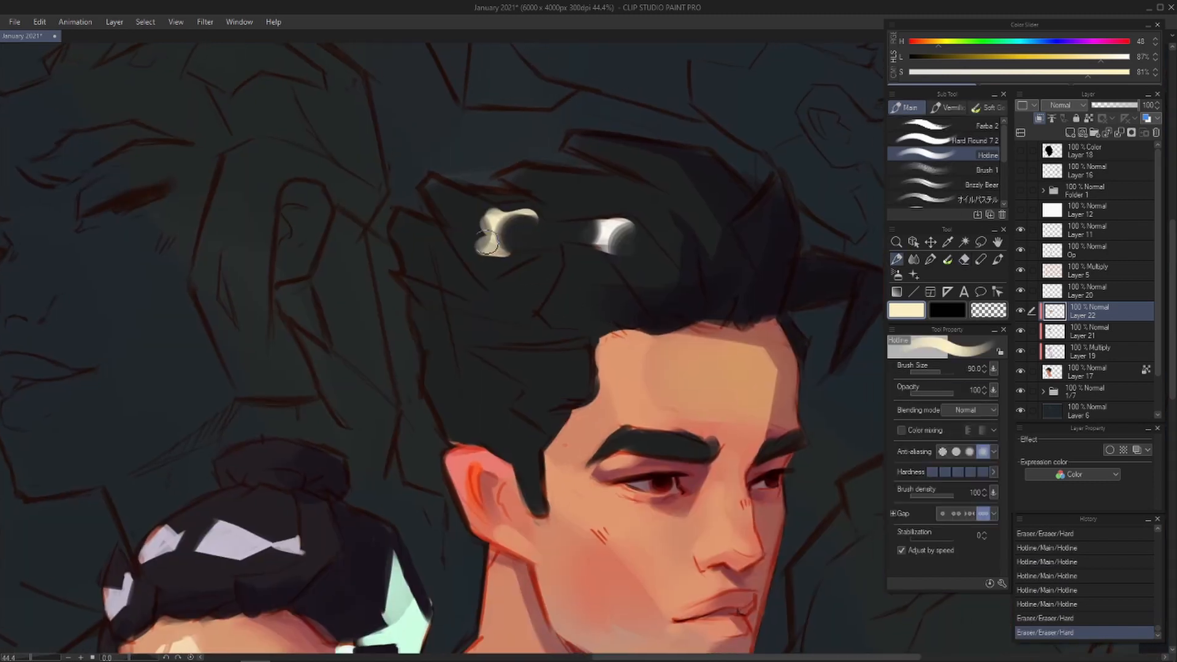
key(e)
key(b)
mouse_move(476, 244)
mouse_down()
mouse_move(492, 248)
mouse_move(482, 231)
mouse_move(492, 240)
mouse_move(539, 215)
mouse_up()
key(e)
key(b)
key(ctrl+z)
key(ctrl+z)
key(e)
key(b)
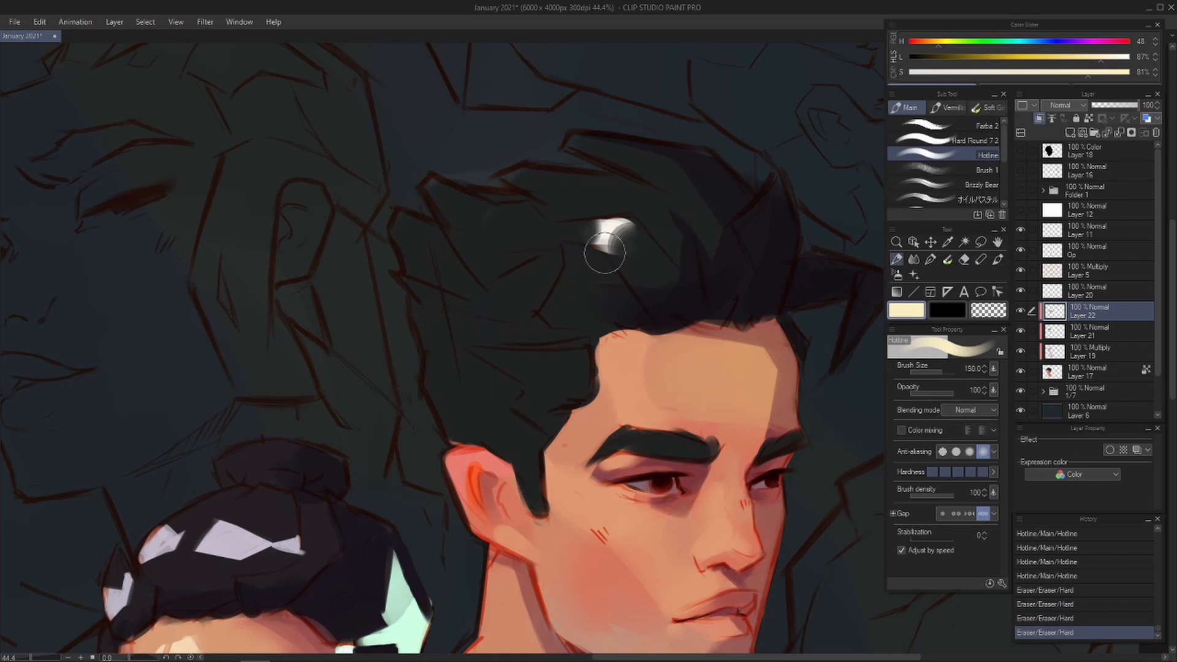
- Add a small cream highlight just below the white one on the hair and shape it with the Hard eraser
drag(567, 316, 560, 289)
drag(565, 231, 605, 250)
key(e)
key(b)
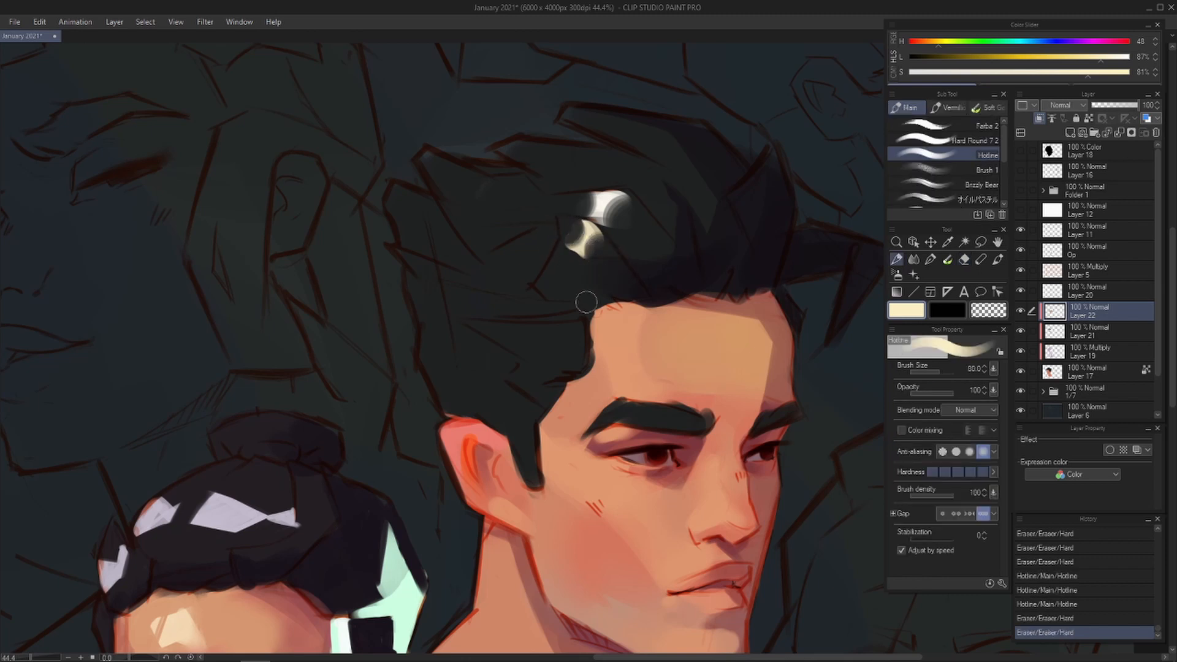
- Add a third cream highlight near the hairline and trim the lower highlights with the Hard eraser, checking them in the flipped view
drag(556, 284, 573, 288)
mouse_move(546, 288)
mouse_down()
mouse_move(586, 286)
mouse_move(538, 299)
mouse_up()
key(e)
mouse_move(512, 268)
mouse_down()
mouse_move(567, 262)
mouse_move(616, 301)
mouse_up()
key(b)
key(h)
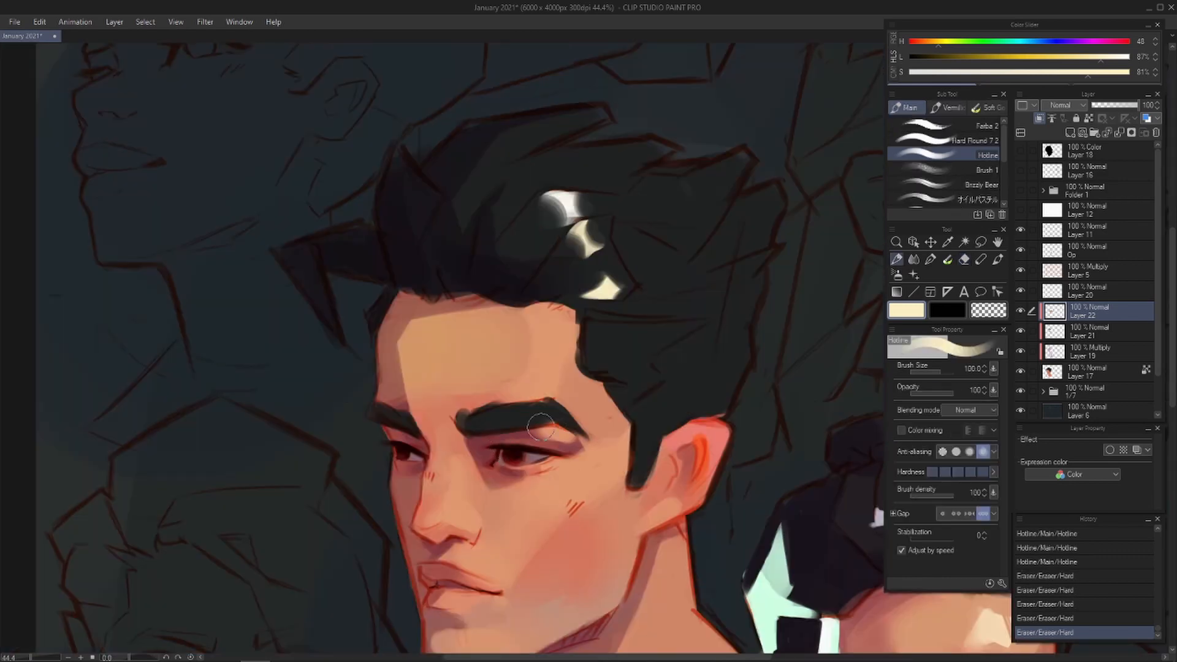
key(h)
drag(554, 366, 562, 400)
key(e)
drag(558, 281, 594, 298)
key(b)
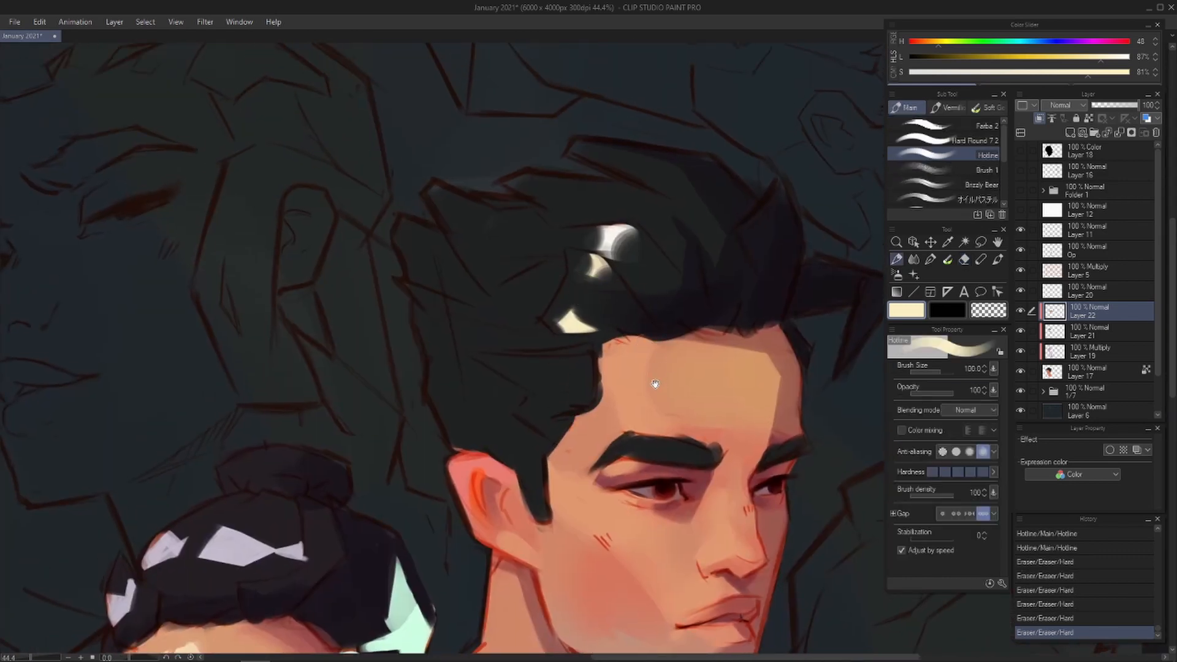
- Join the two cream hair highlights into one streak at brush size 200 and carve it into a pointed wedge with the Hard eraser
drag(654, 385, 653, 362)
key(bracketright)
key(bracketright)
key(bracketright)
key(bracketright)
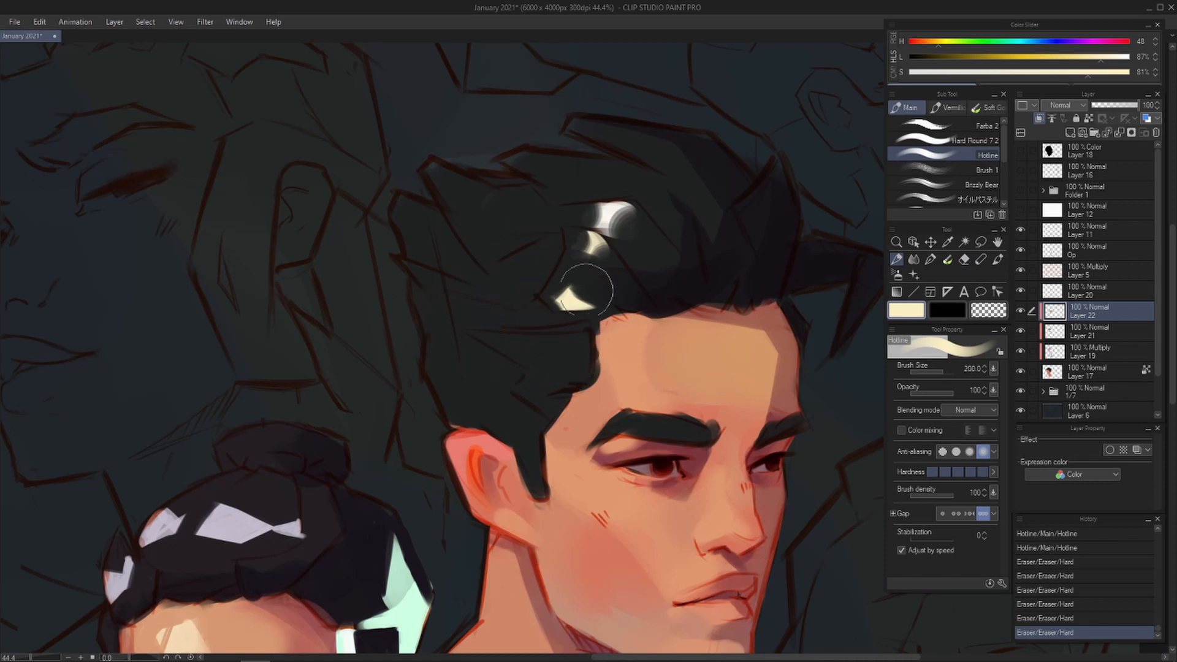
drag(575, 285, 587, 260)
mouse_move(590, 254)
mouse_down()
mouse_move(563, 302)
mouse_move(573, 235)
mouse_move(539, 296)
mouse_up()
key(e)
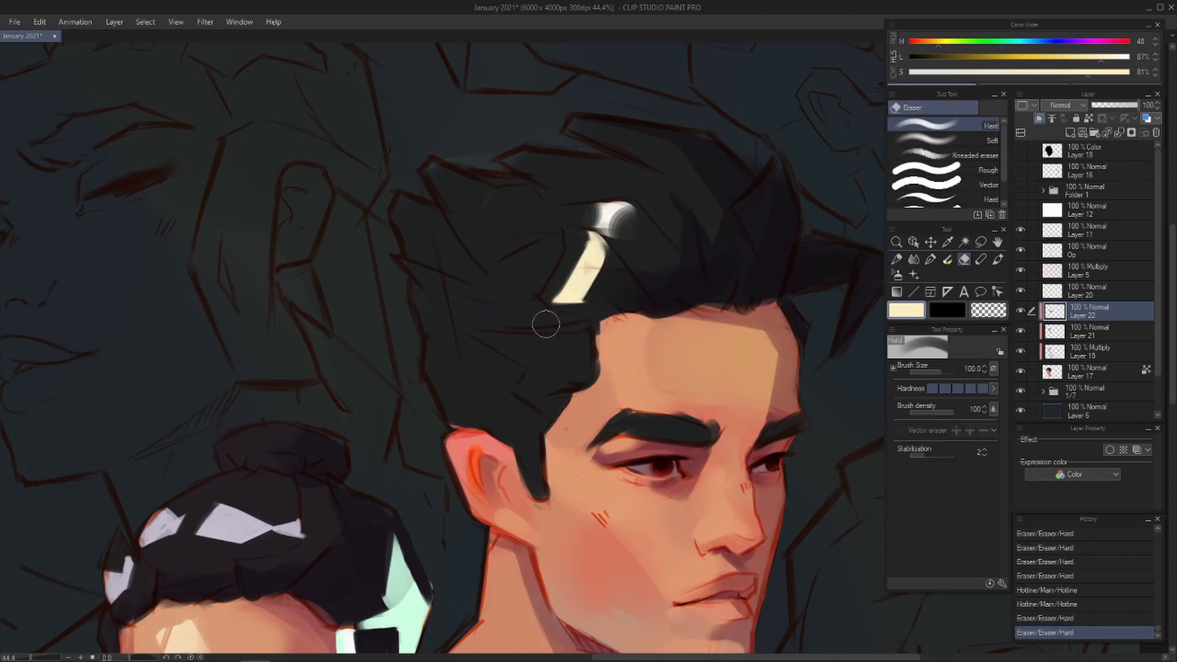
mouse_move(613, 262)
mouse_down()
mouse_move(557, 310)
mouse_move(567, 306)
mouse_up()
key(b)
- Cover the white hair highlight with cream at brush size 125 and cut it down with the Hard eraser at size 100
drag(619, 264, 568, 314)
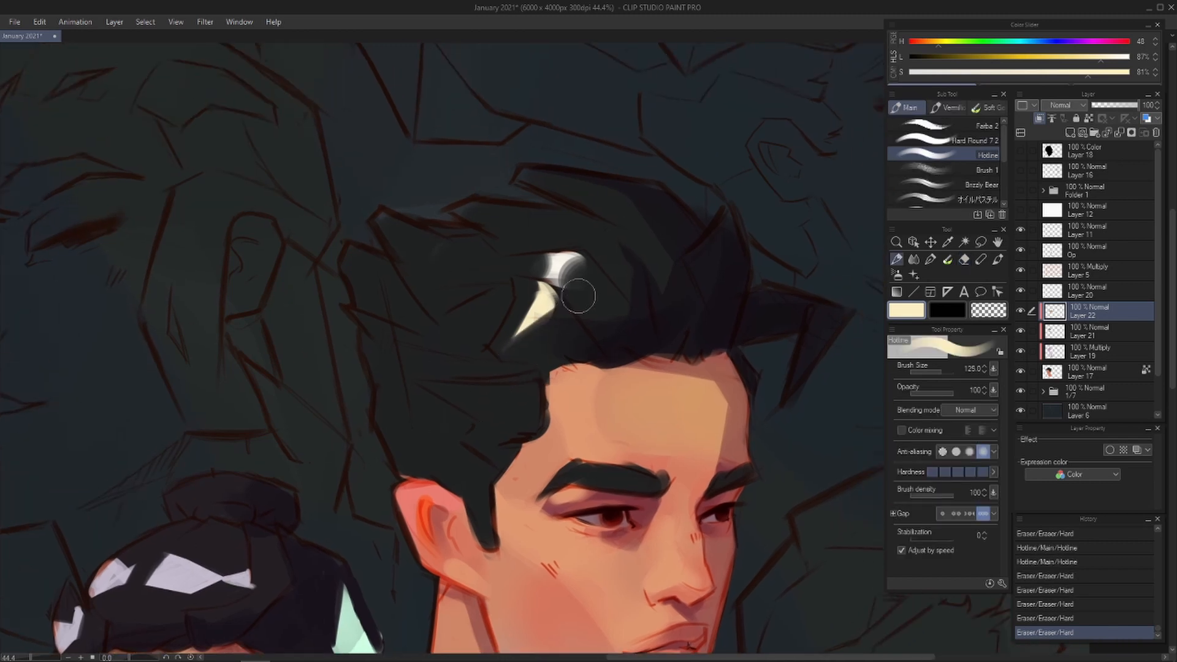
key(e)
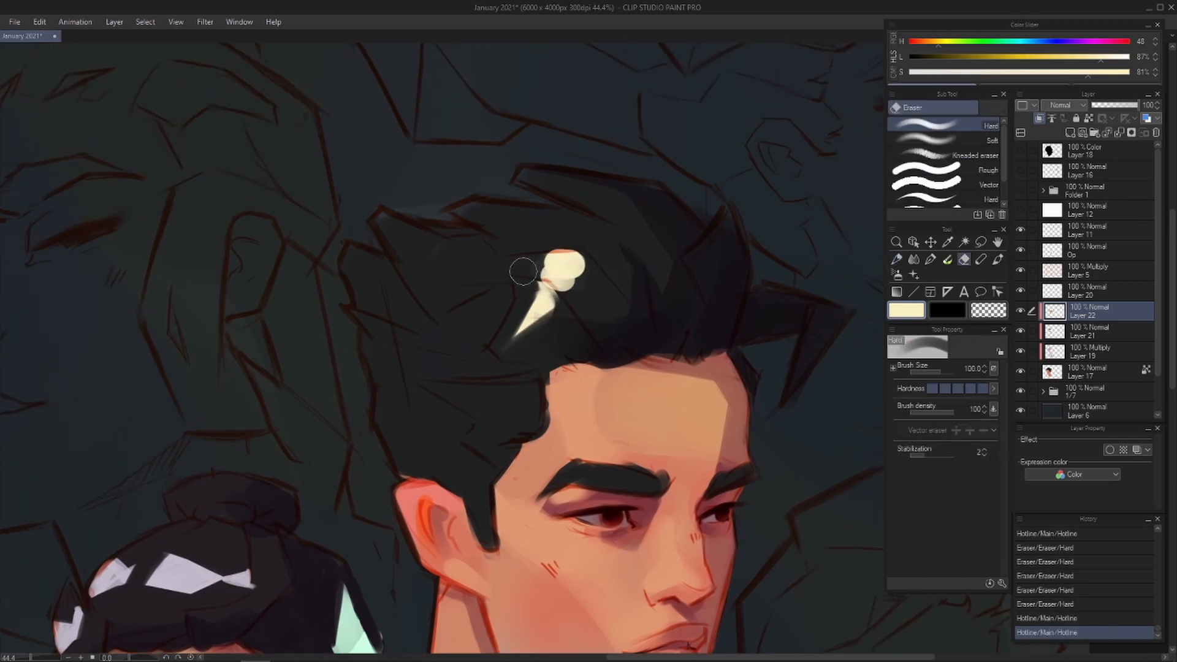
mouse_move(515, 271)
mouse_down()
mouse_move(548, 254)
mouse_move(522, 264)
mouse_up()
mouse_move(548, 255)
mouse_down()
mouse_move(591, 268)
mouse_move(577, 299)
mouse_up()
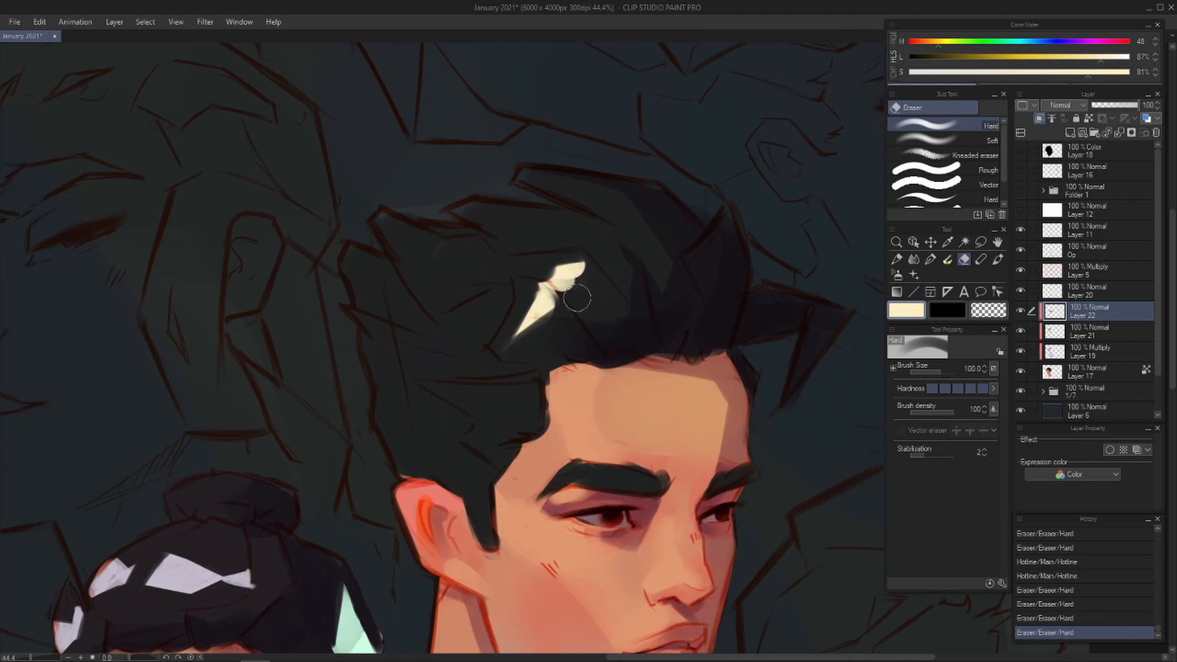
- Extend the streak's upper tip with small cream strokes at brush sizes 50 and 40 and thin it with the Hard eraser
key(p)
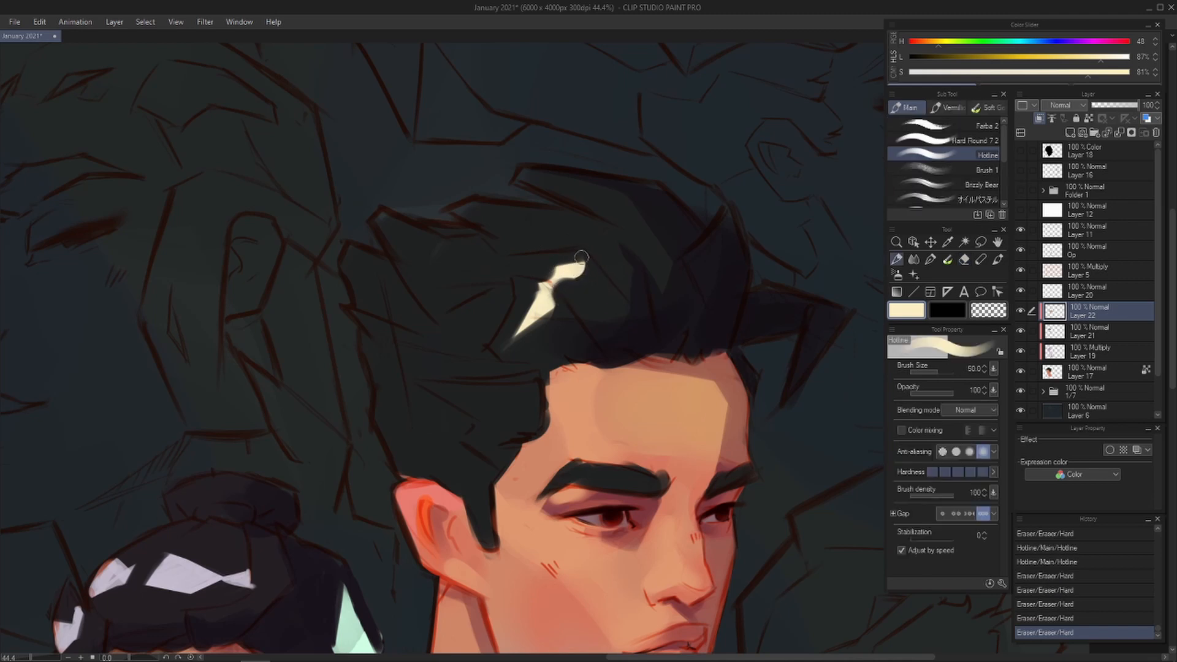
drag(576, 255, 582, 260)
drag(578, 252, 587, 262)
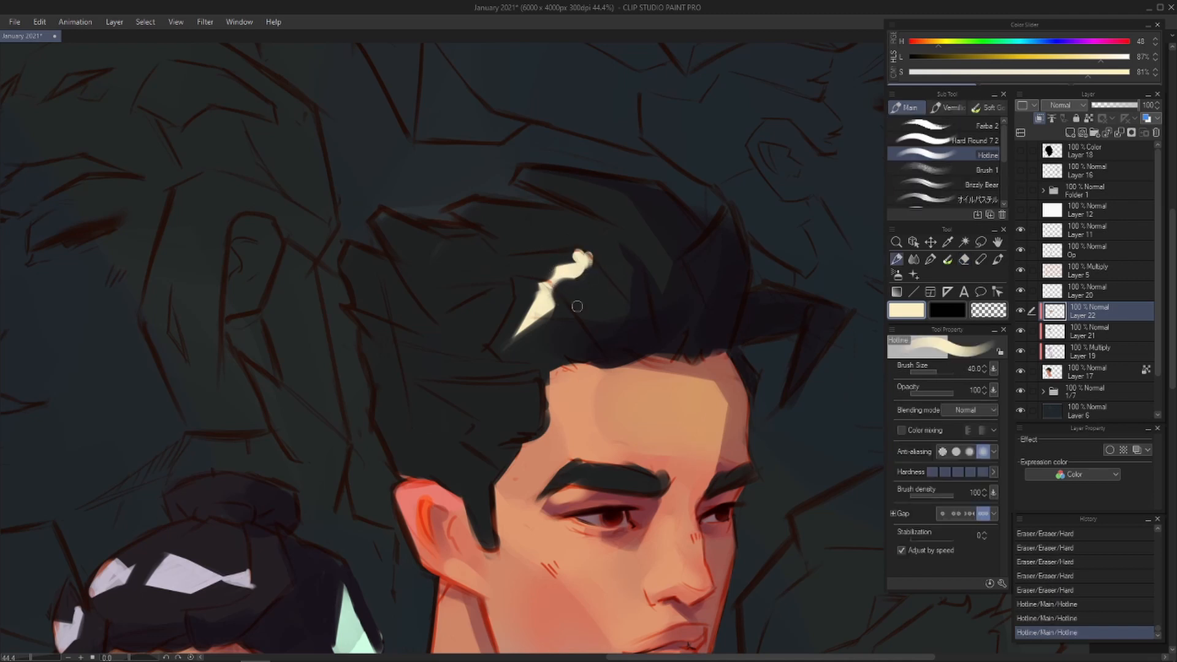
key(e)
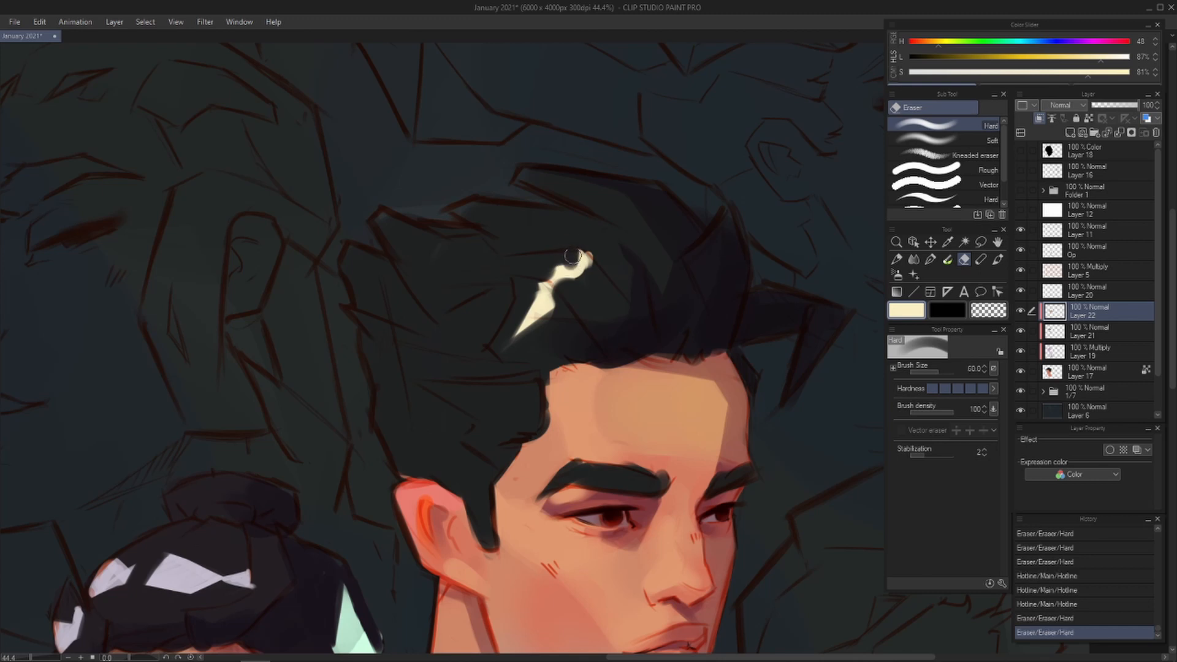
drag(569, 263, 576, 270)
key(p)
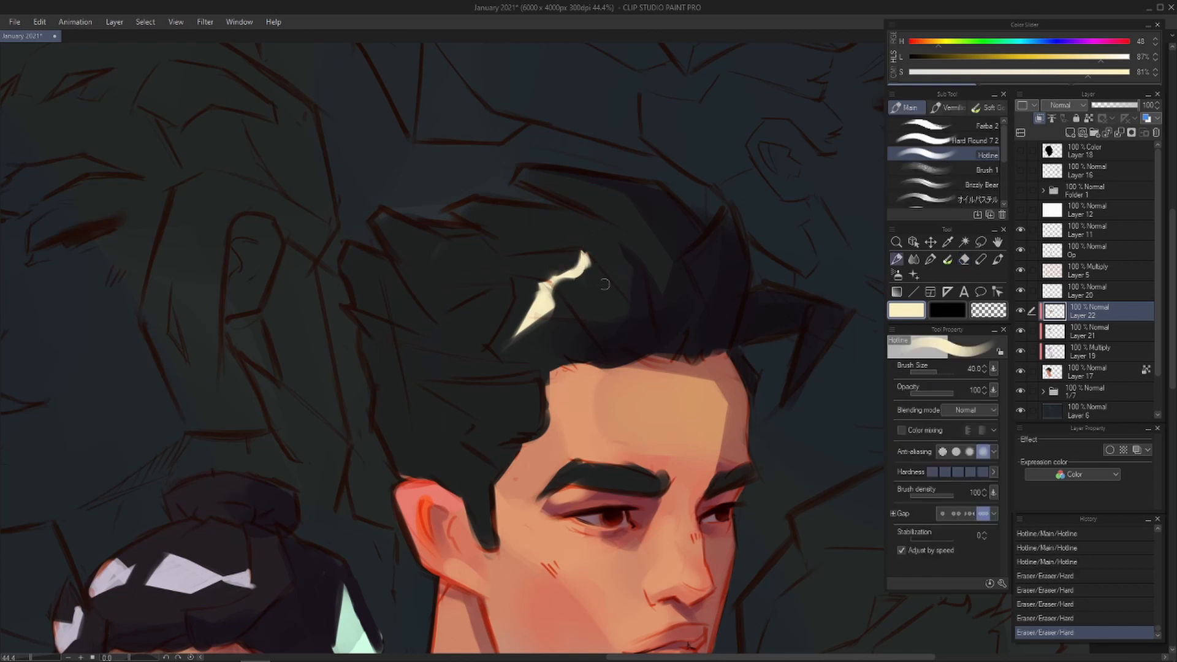
- Add cream highlights above the central hair streak and across the hair over the temple at brush sizes 60 and 70
drag(620, 340, 620, 351)
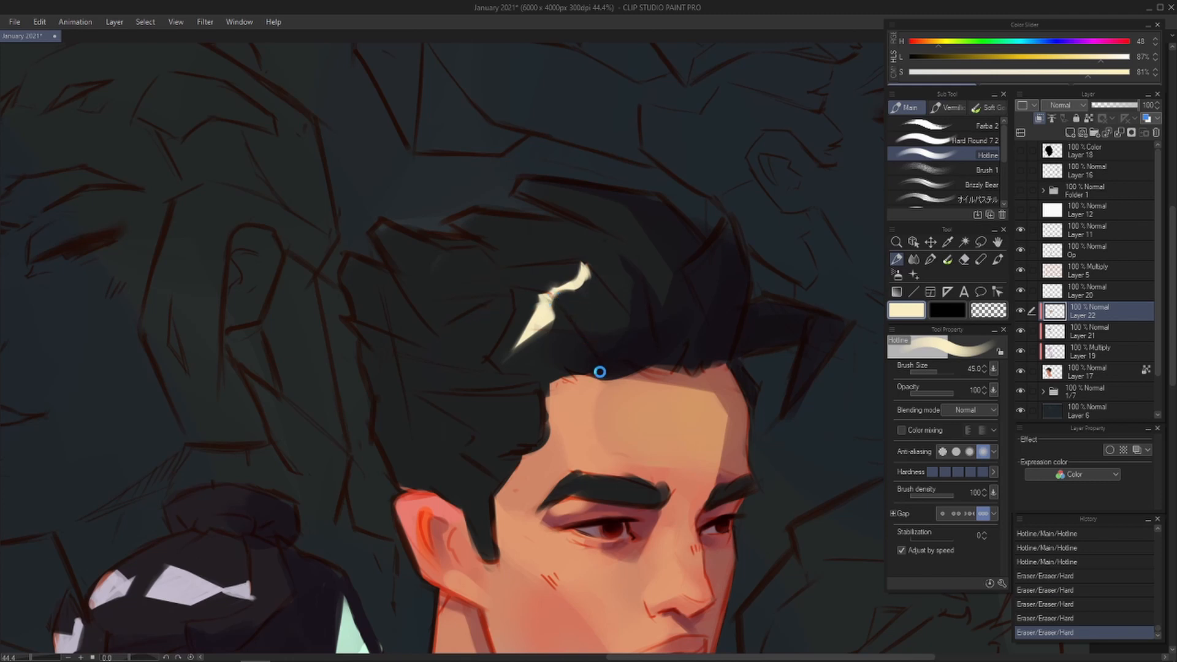
drag(593, 281, 593, 311)
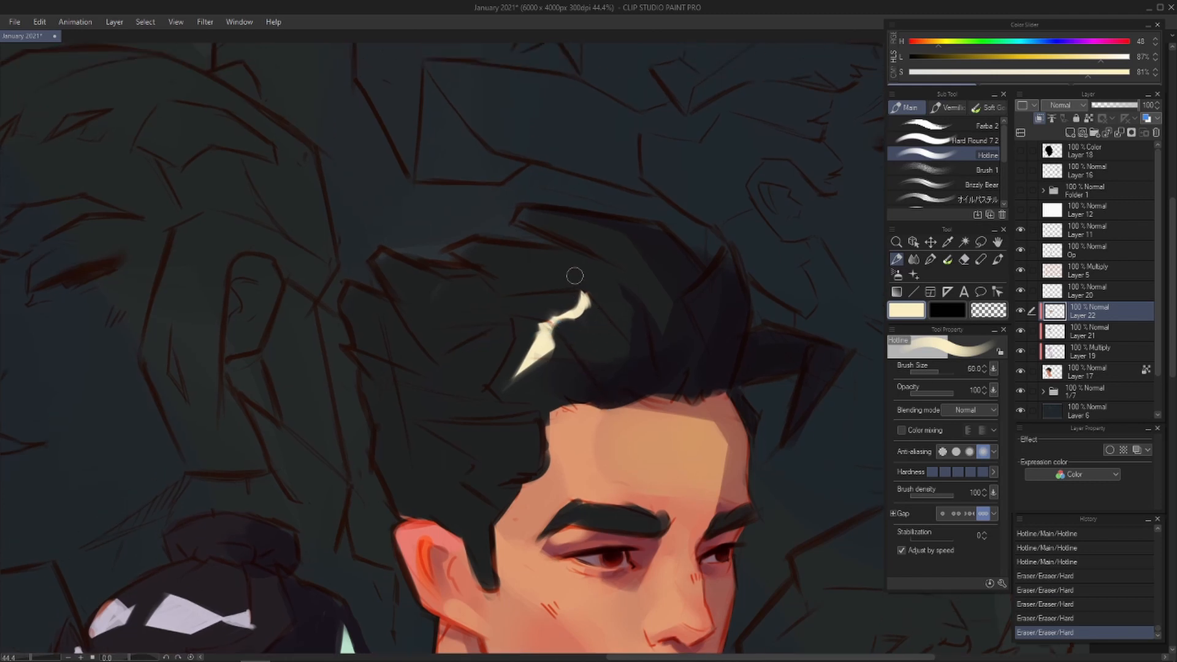
drag(540, 279, 619, 270)
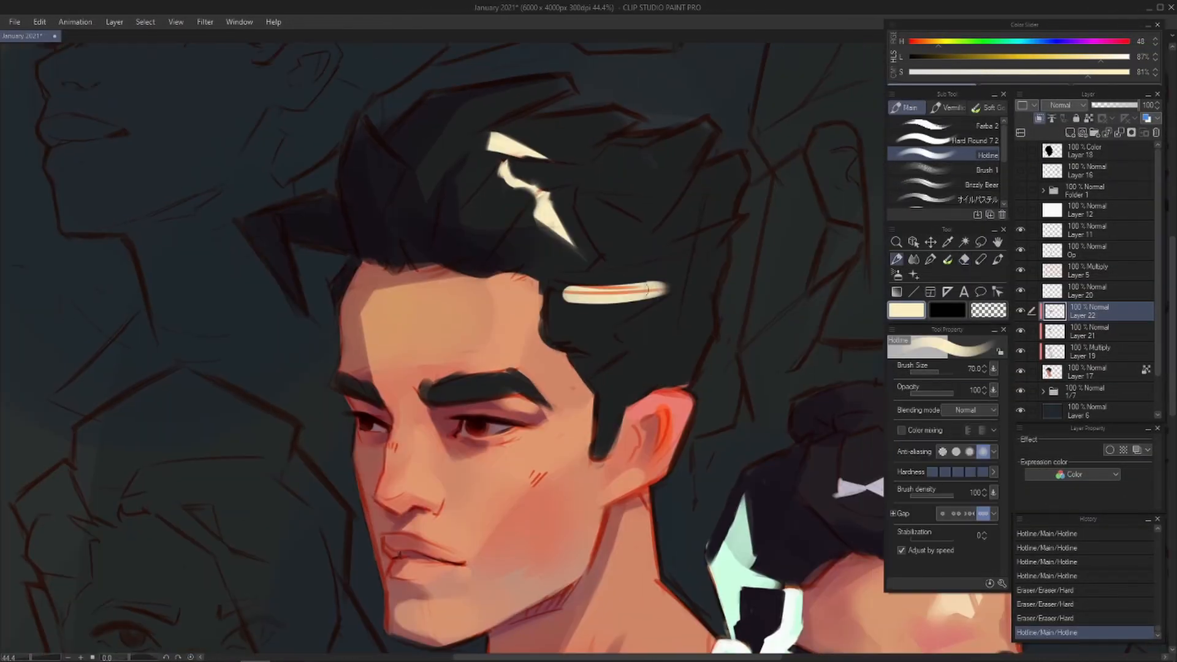
- Carve the highlight over the temple into a thin pointed sliver with the Hard eraser
key(e)
drag(604, 306, 659, 286)
key(h)
key(b)
- Widen the central hair highlight with cream and cut it into an angular zigzag shape with the Hard eraser
mouse_move(521, 236)
mouse_down()
mouse_move(457, 278)
mouse_move(570, 271)
mouse_move(522, 299)
mouse_up()
key(e)
key(h)
mouse_move(612, 245)
mouse_down()
mouse_move(552, 211)
mouse_move(586, 197)
mouse_up()
key(e)
drag(592, 199, 565, 223)
mouse_move(569, 174)
mouse_down()
mouse_move(515, 180)
mouse_move(551, 184)
mouse_up()
key(ctrl+z)
key(ctrl+z)
key(e)
drag(573, 177, 555, 201)
key(b)
drag(640, 155, 667, 140)
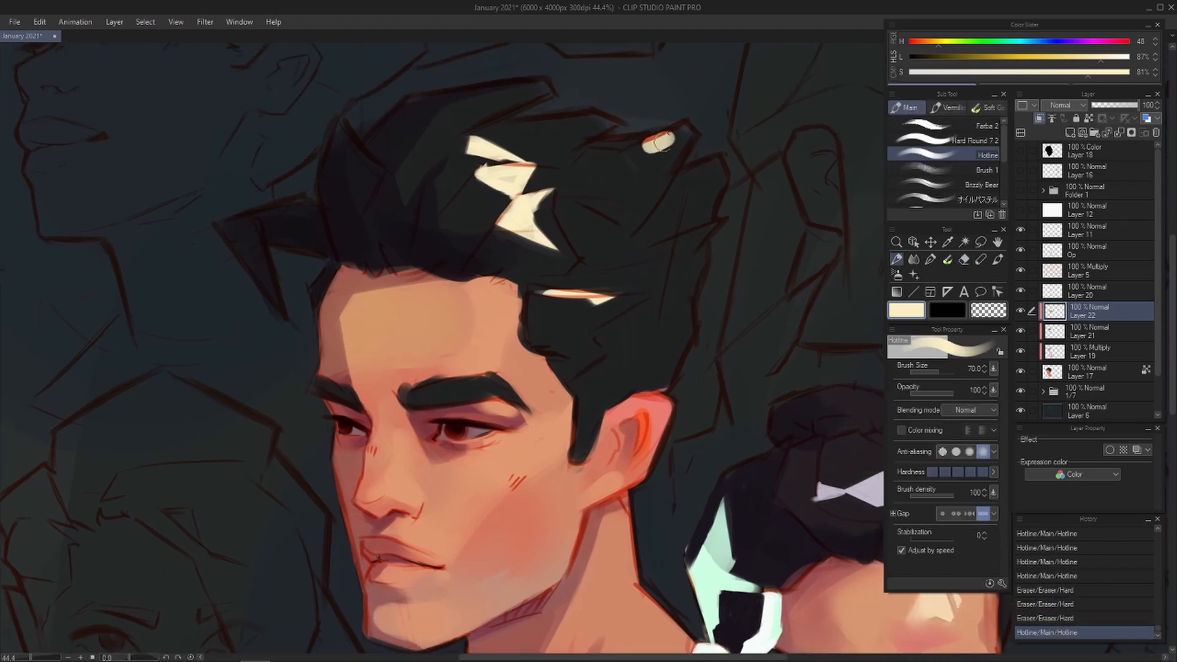
key(ctrl+z)
key(ctrl+z)
- Paint a second cream highlight farther back on the hair and sculpt it into an angular crescent with the Hard eraser
key(h)
mouse_move(647, 227)
mouse_down()
mouse_move(546, 157)
mouse_move(543, 179)
mouse_up()
mouse_move(431, 170)
mouse_down()
mouse_move(461, 186)
mouse_move(457, 202)
mouse_up()
key(e)
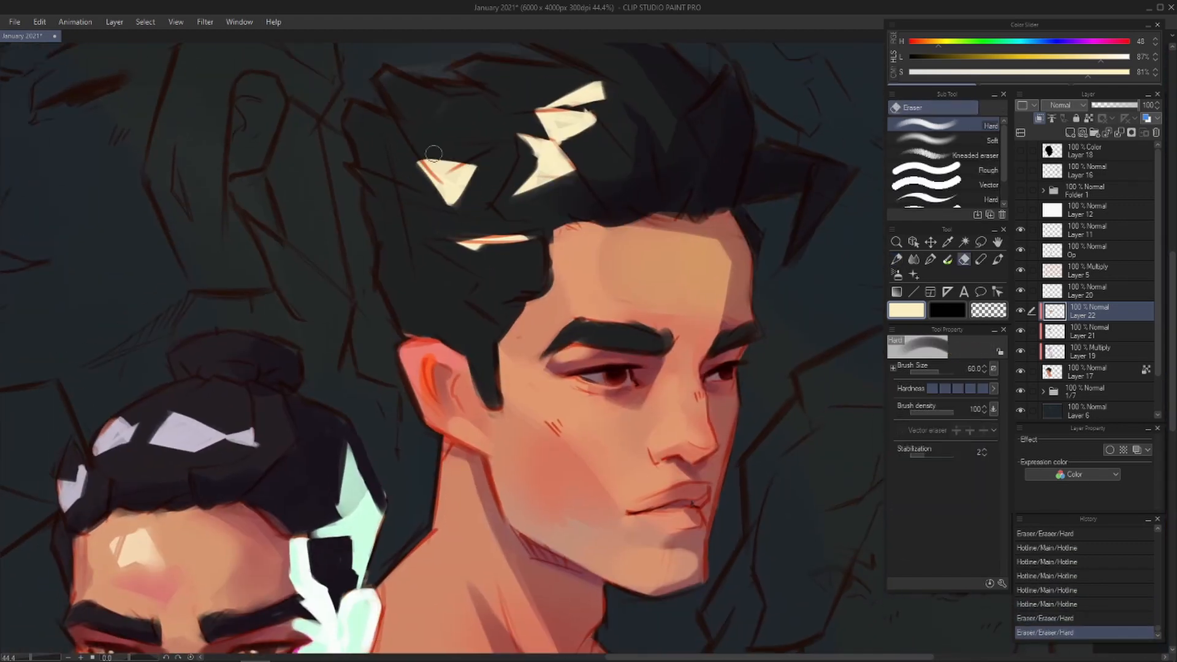
key(h)
drag(705, 147, 635, 199)
key(b)
mouse_move(679, 208)
mouse_down()
mouse_move(640, 188)
mouse_move(671, 203)
mouse_up()
drag(613, 153, 644, 172)
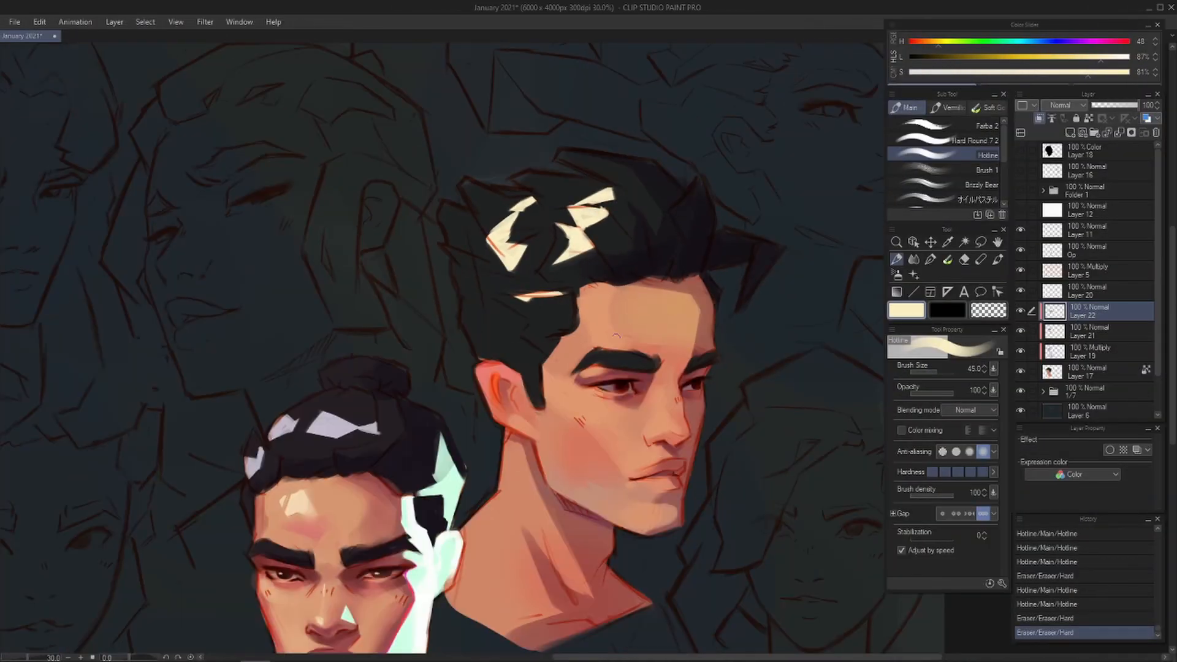
- Review the portrait in the flipped view and make the Op layer active
key(h)
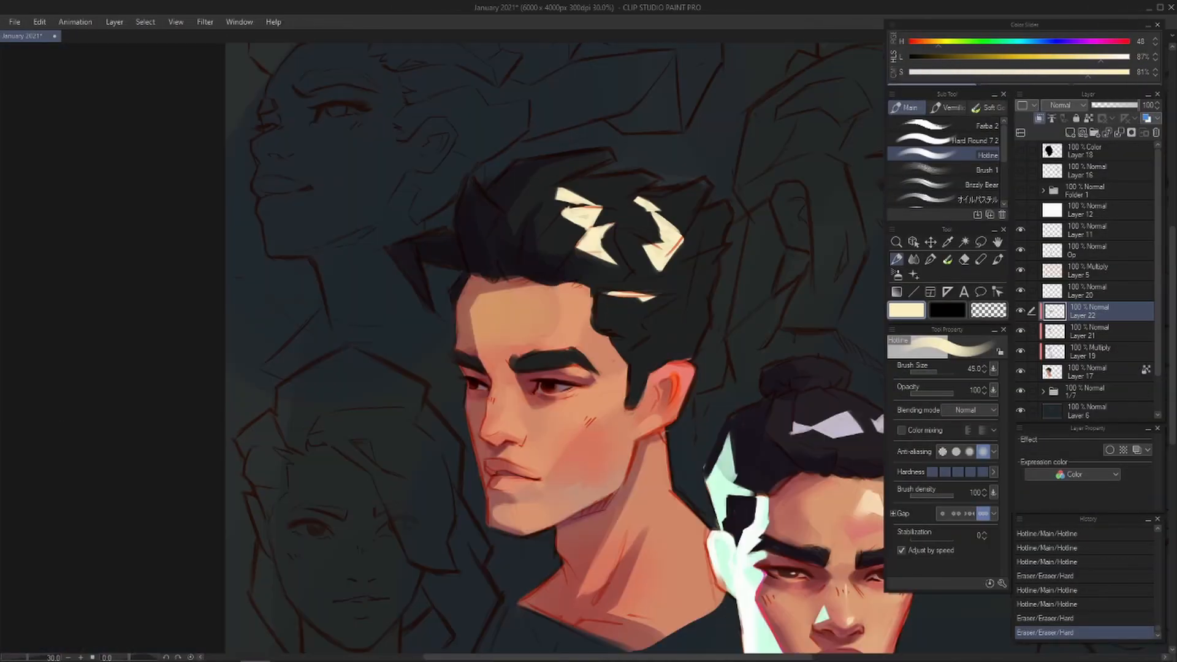
drag(683, 435, 696, 350)
scroll(696, 350, up, 2)
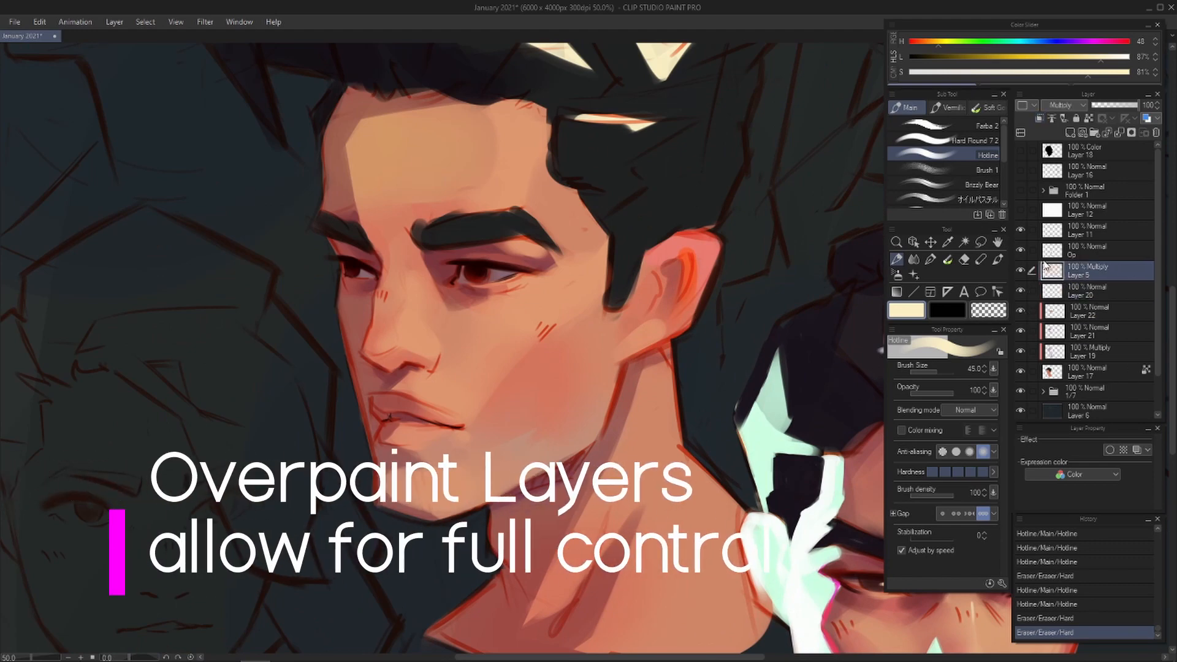
click(1024, 251)
drag(489, 320, 513, 353)
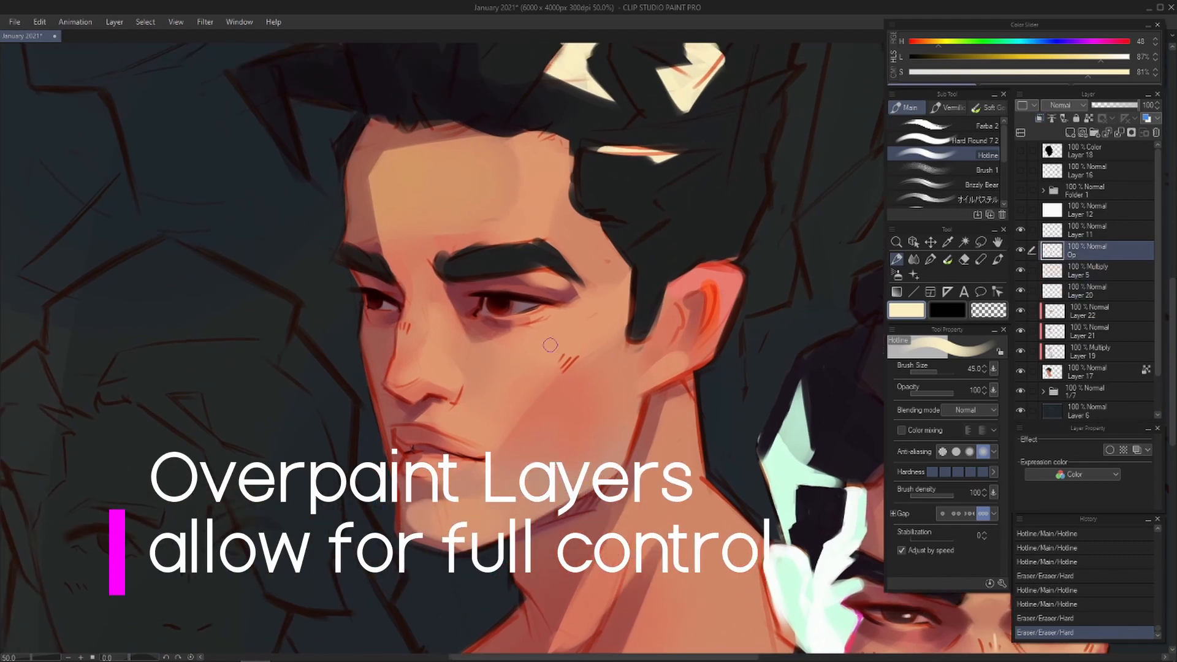
drag(597, 283, 639, 353)
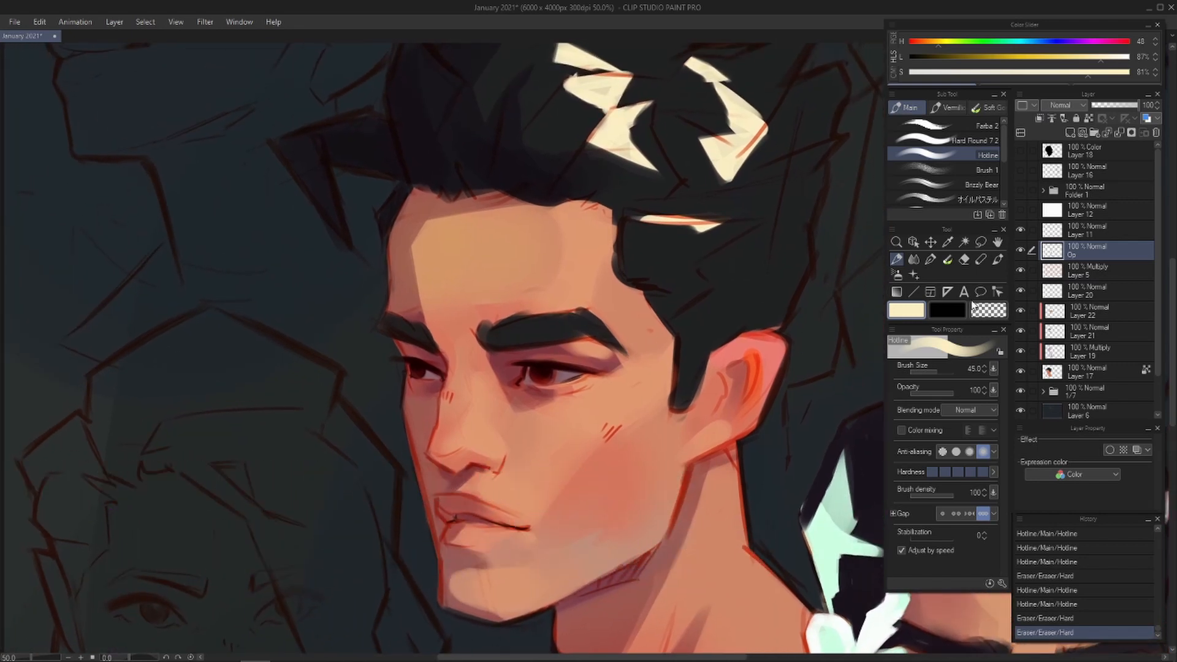
- Create a new layer folder above Layer 22 and move Layers 22, 21, 19 and 17 into it, checking its visibility
click(1082, 311)
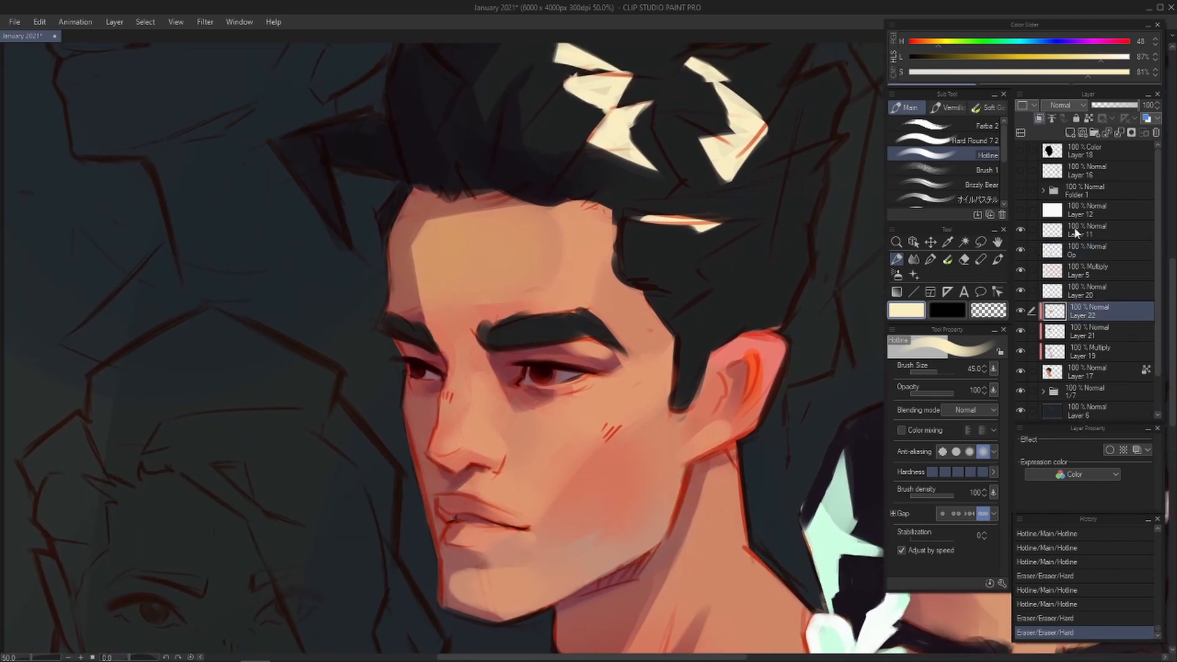
click(1095, 134)
drag(1073, 337, 1080, 360)
drag(1084, 391, 1082, 378)
click(1061, 310)
click(1043, 310)
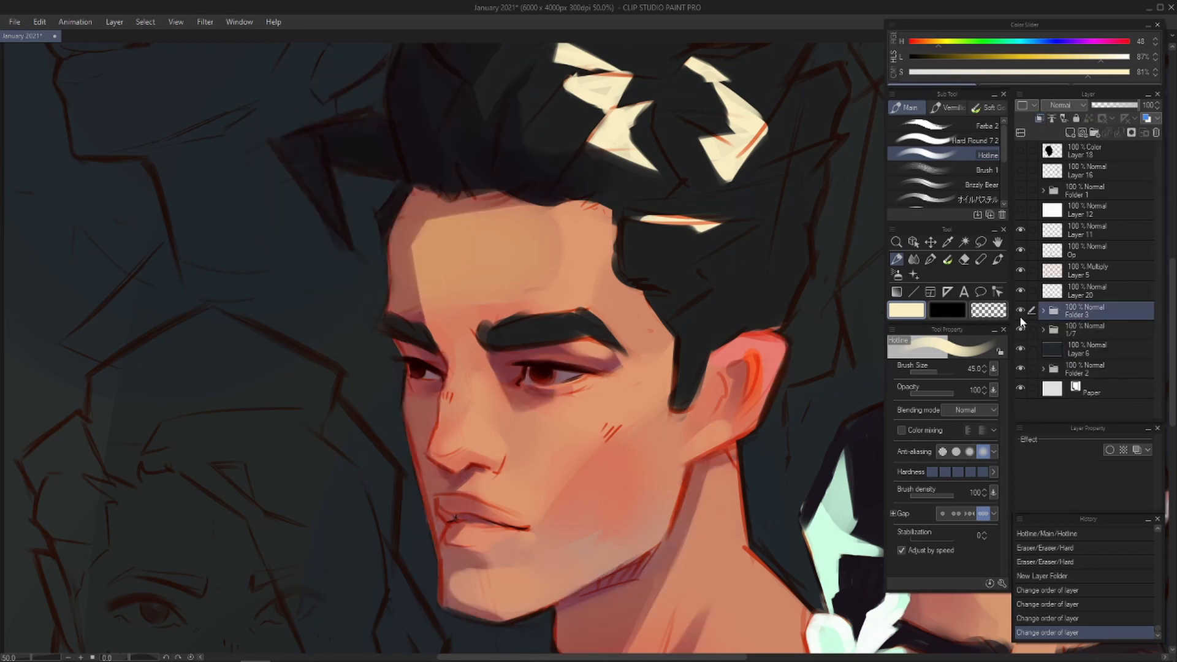
click(1020, 311)
click(1020, 310)
- On the Op layer, paint a pale orange highlight with hue 38 on the forehead near the hairline and trim its edge
click(1112, 274)
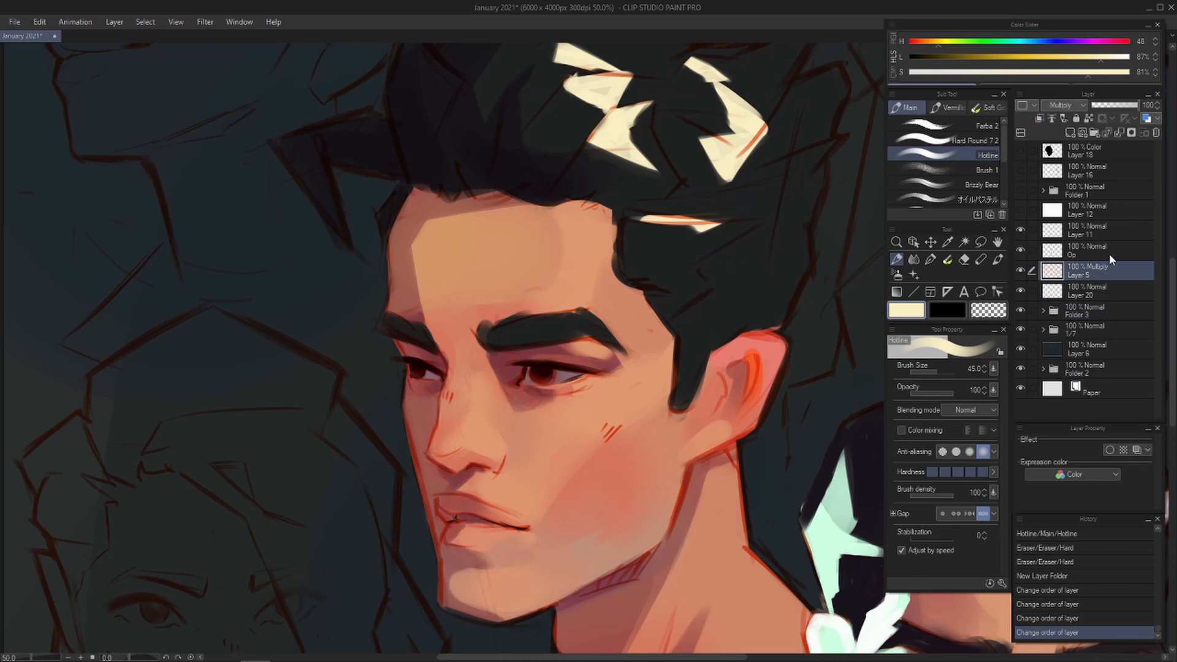
click(1109, 252)
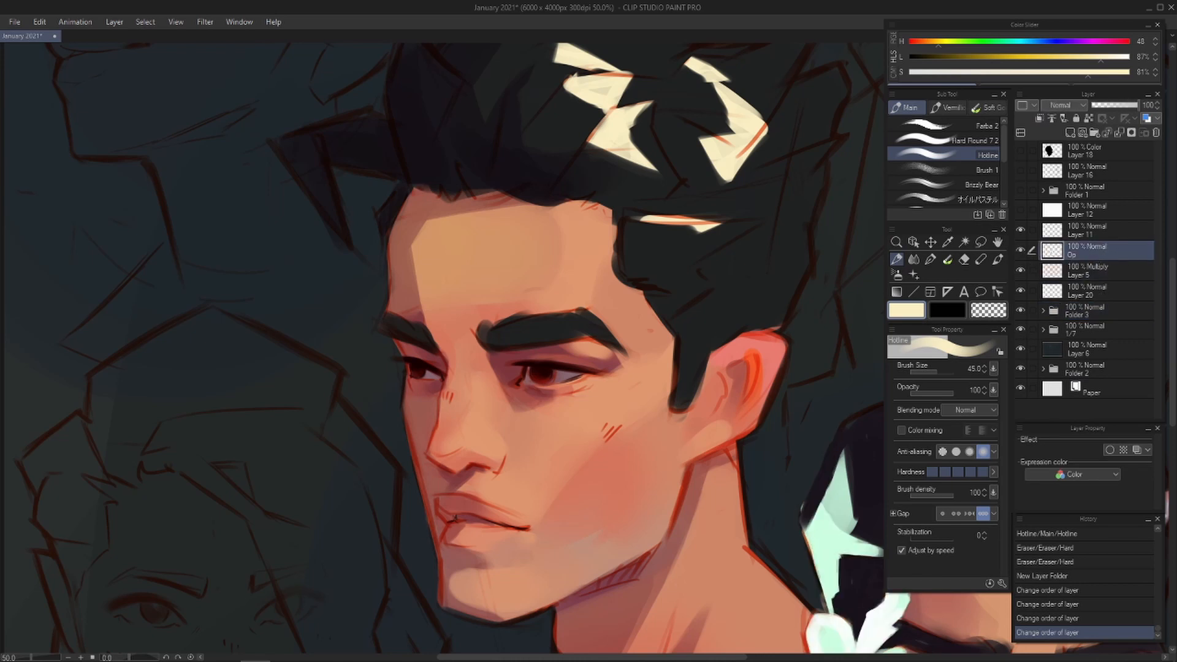
mouse_move(587, 437)
mouse_down()
mouse_move(651, 388)
mouse_move(607, 407)
mouse_move(649, 407)
mouse_move(621, 485)
mouse_up()
alt+click(576, 374)
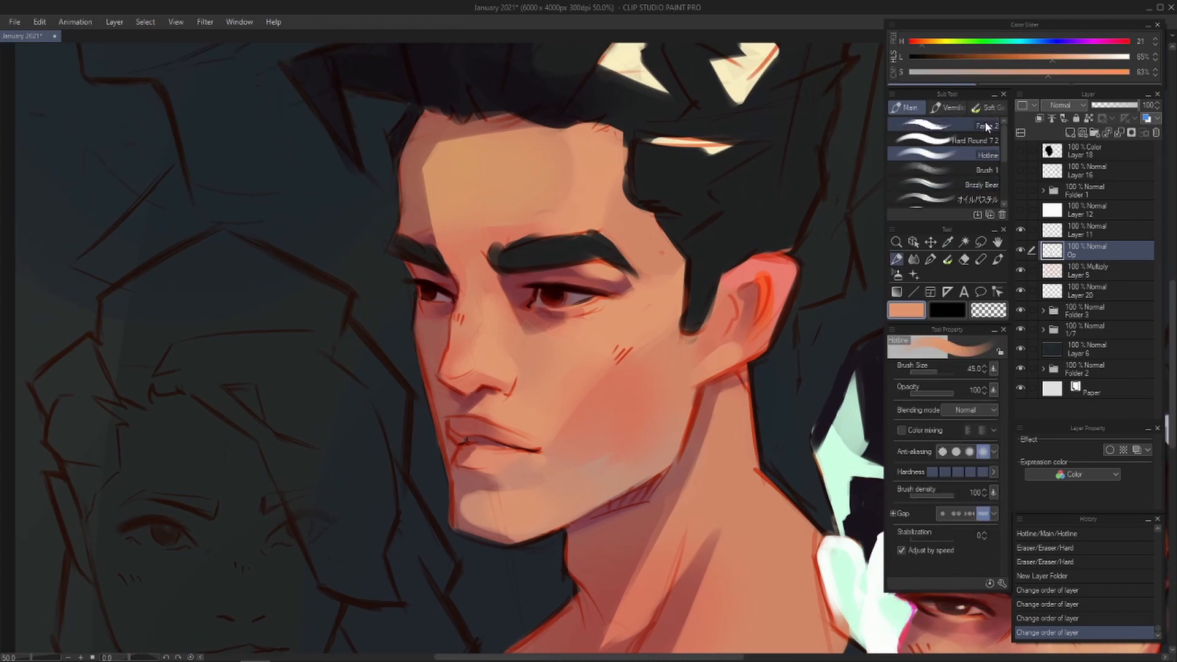
drag(1059, 58, 1076, 62)
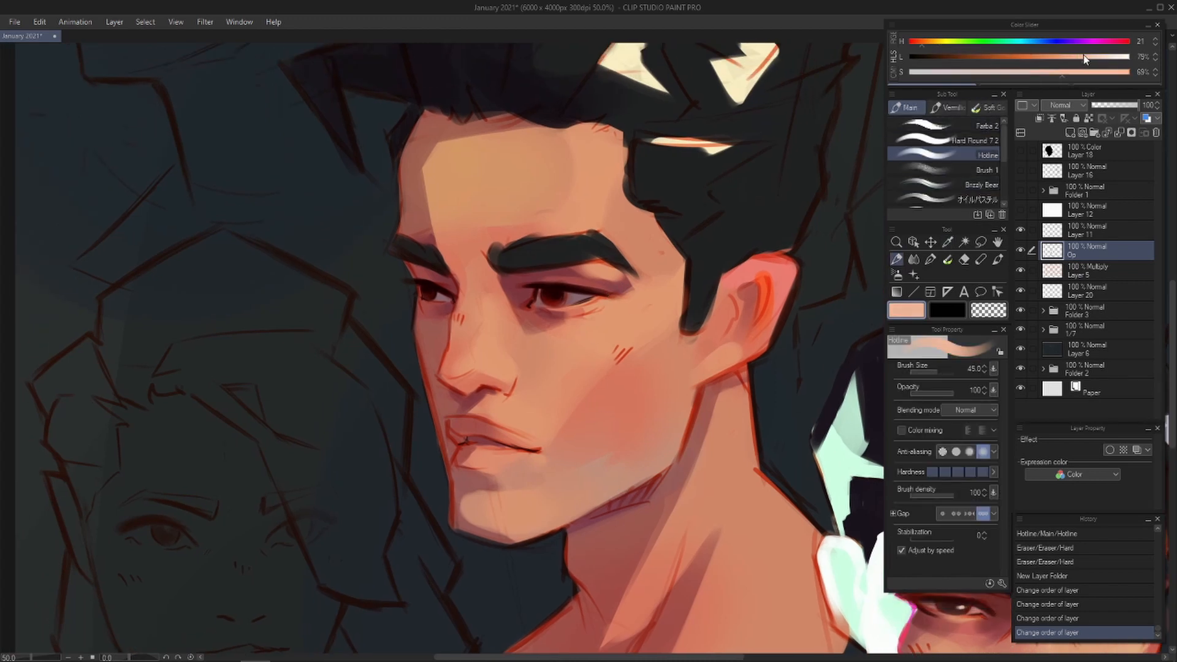
drag(930, 43, 931, 45)
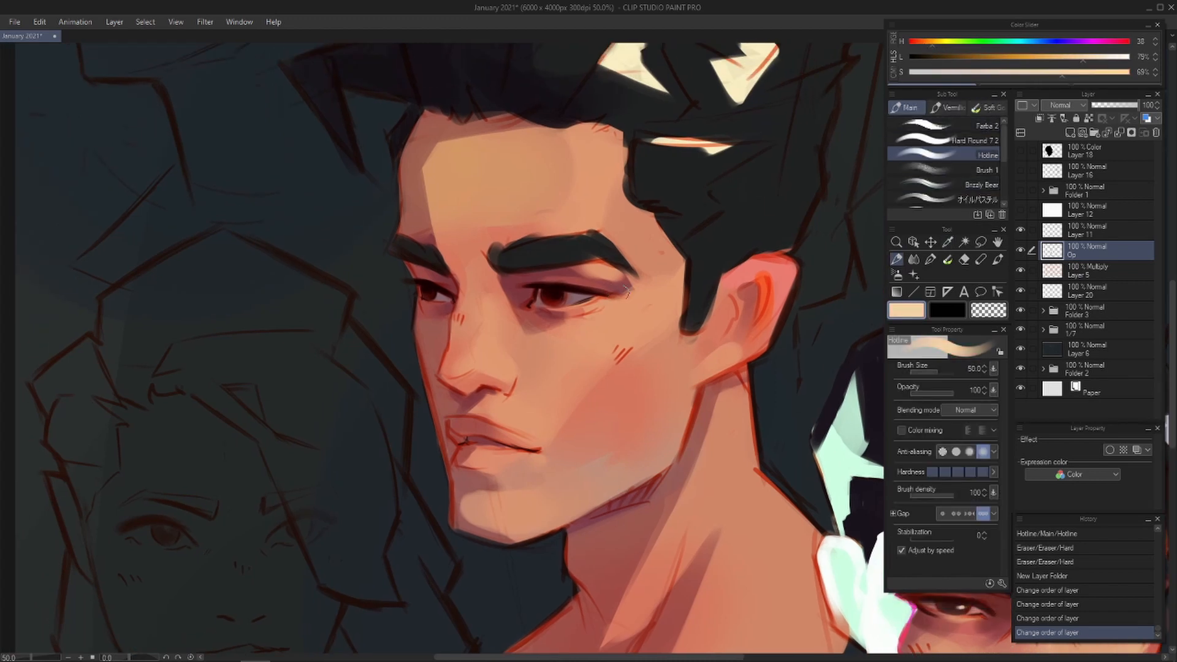
drag(590, 150, 604, 150)
mouse_move(602, 152)
mouse_down()
mouse_move(524, 159)
mouse_move(553, 178)
mouse_move(607, 146)
mouse_move(516, 158)
mouse_move(614, 157)
mouse_move(486, 163)
mouse_up()
key(ctrl+z)
key(ctrl+z)
key(bracketleft)
key(e)
key(p)
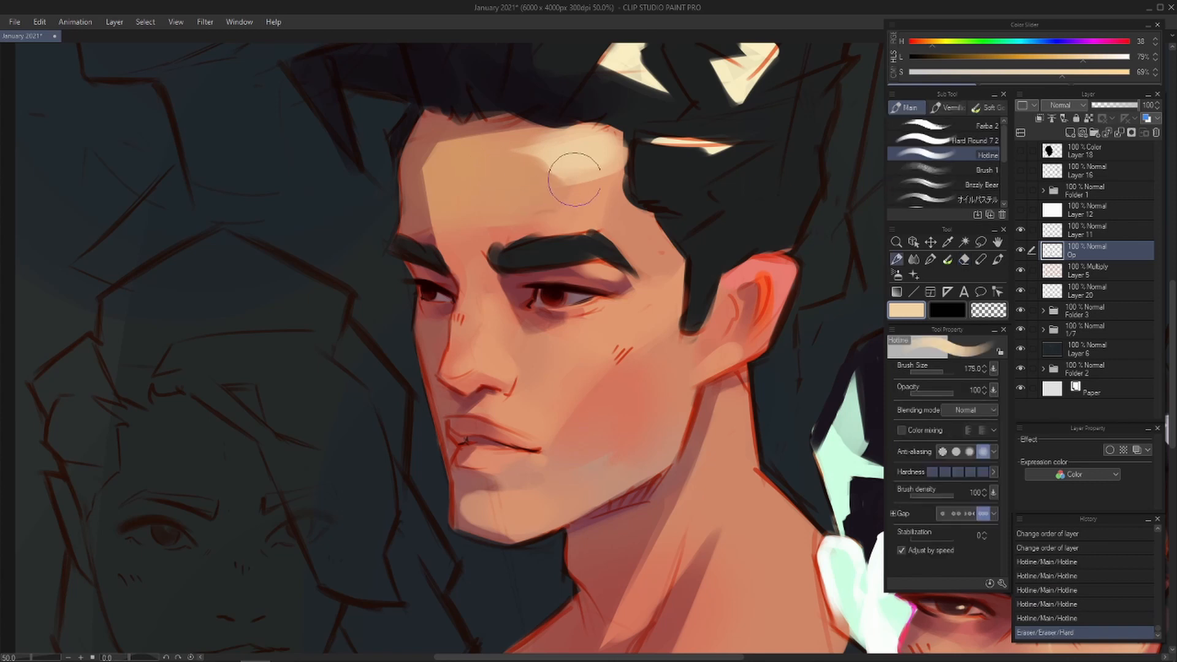
- Paint a pale highlight on the brow bone above the near eyebrow and shape it with the Hard eraser
key(bracketleft)
key(bracketleft)
mouse_move(555, 227)
mouse_down()
mouse_move(604, 227)
mouse_move(547, 223)
mouse_up()
mouse_move(587, 211)
mouse_down()
mouse_move(506, 230)
mouse_move(574, 215)
mouse_move(537, 196)
mouse_move(528, 207)
mouse_move(582, 202)
mouse_up()
key(ctrl+z)
key(e)
mouse_move(561, 204)
mouse_down()
mouse_move(540, 199)
mouse_move(587, 206)
mouse_up()
key(p)
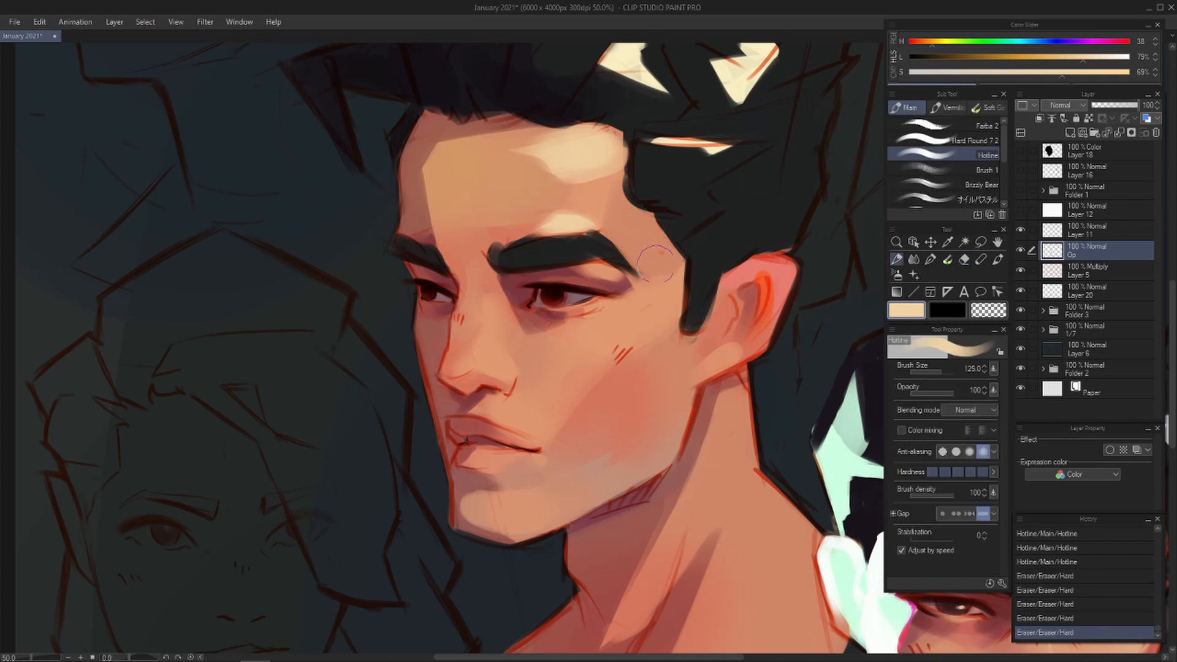
- Refine the highlight around the outer end of the near eyebrow using a smaller Hotline brush and the Hard eraser
drag(666, 343, 666, 363)
key(bracketleft)
key(bracketleft)
key(bracketleft)
mouse_move(594, 242)
mouse_down()
mouse_move(621, 260)
mouse_move(572, 249)
mouse_move(617, 250)
mouse_move(626, 277)
mouse_up()
key(e)
mouse_move(516, 180)
mouse_down()
mouse_move(562, 193)
mouse_move(615, 237)
mouse_up()
key(p)
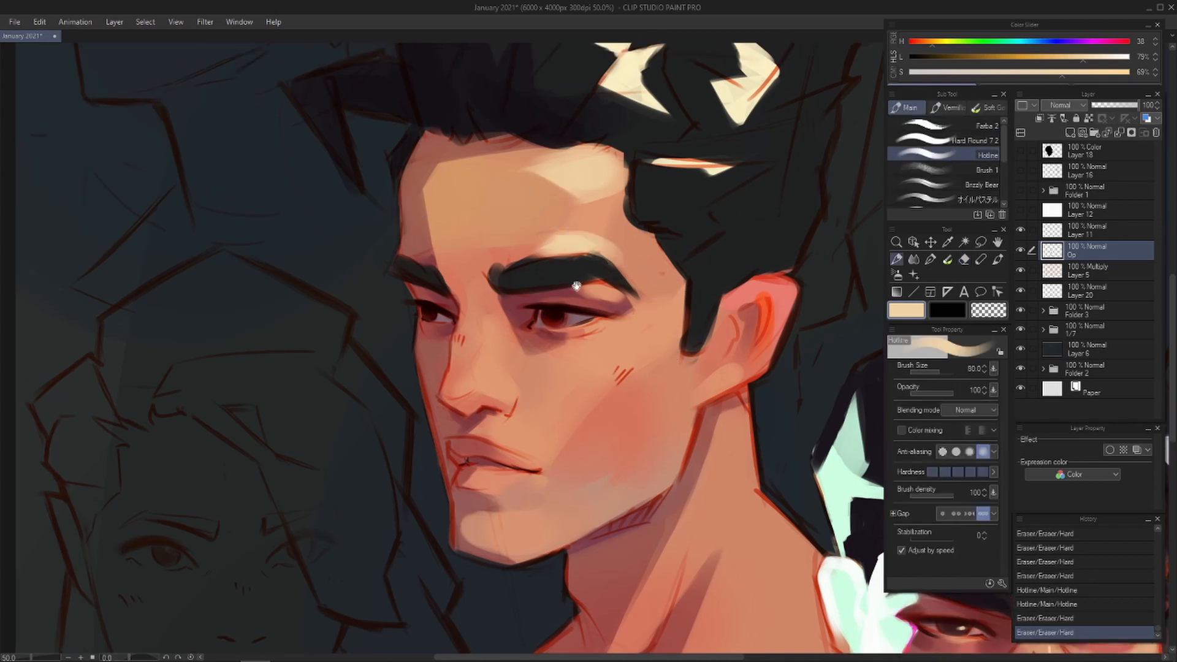
- Paint a broad pale highlight on the near cheekbone and cut it into an angular shape with the Hard eraser
drag(583, 290, 579, 262)
key(bracketright)
mouse_move(660, 295)
mouse_down()
mouse_move(592, 330)
mouse_move(681, 293)
mouse_move(612, 343)
mouse_move(613, 330)
mouse_move(668, 293)
mouse_move(607, 334)
mouse_up()
key(ctrl+z)
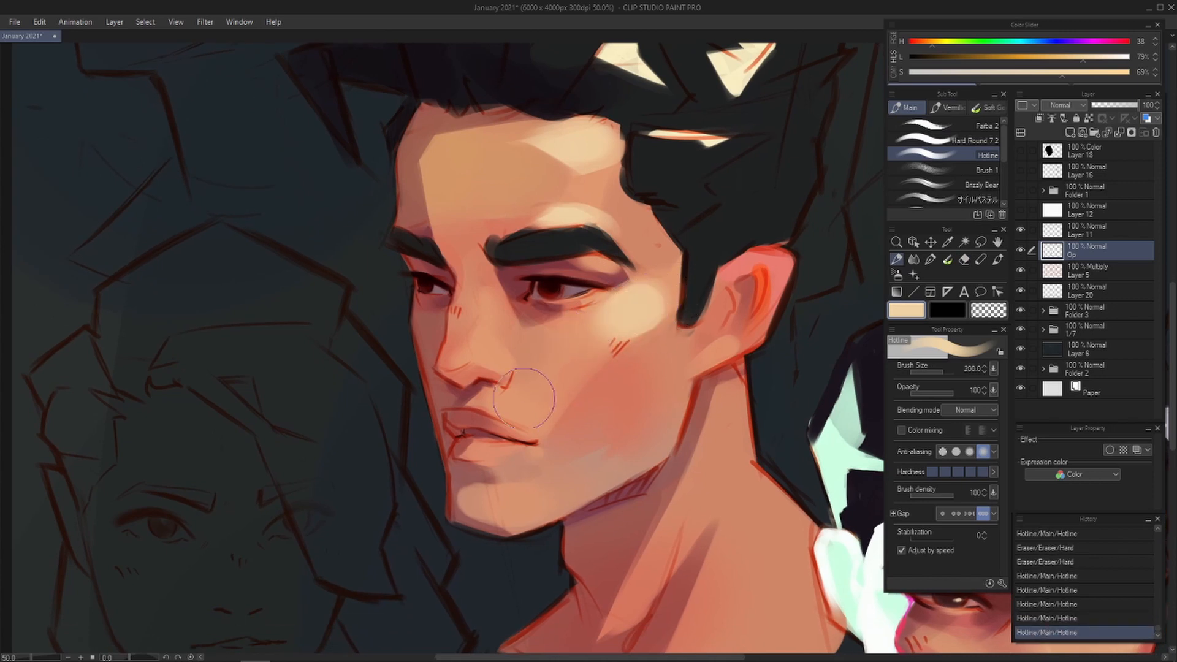
key(e)
drag(674, 307, 607, 347)
drag(644, 288, 610, 279)
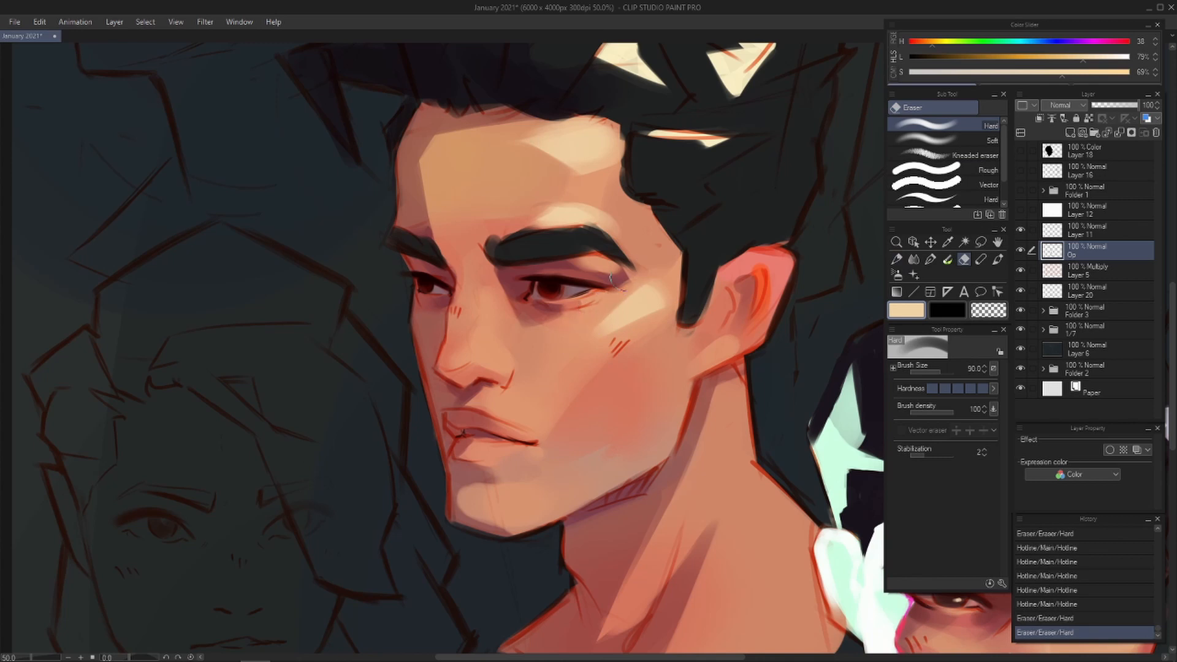
key(p)
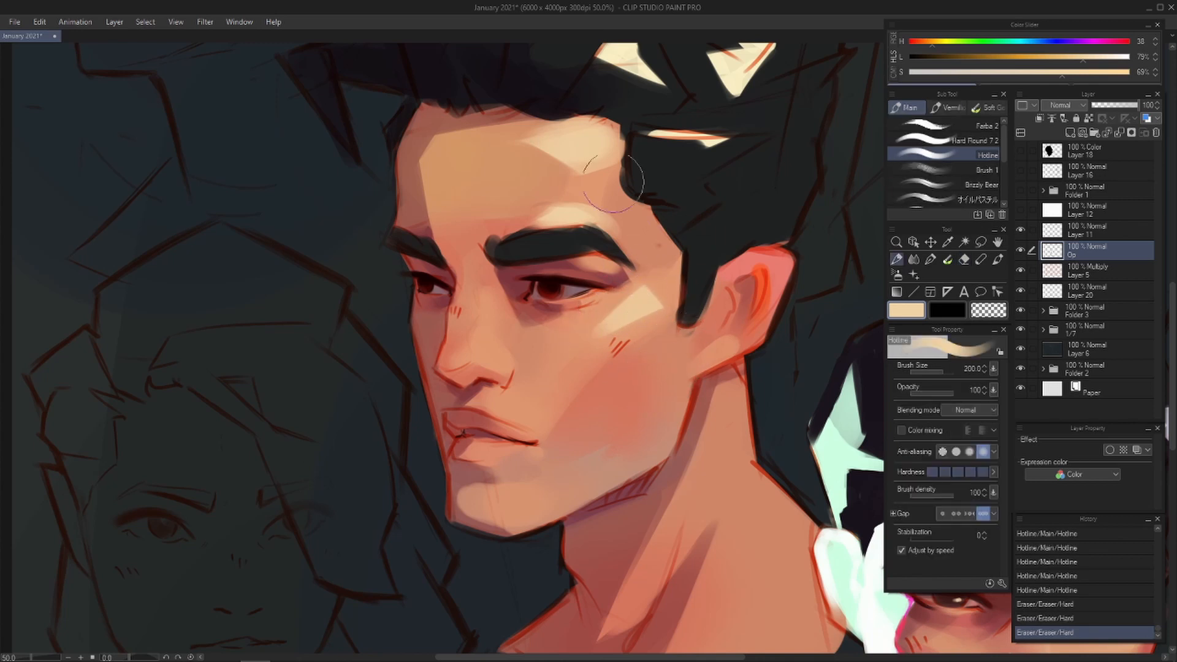
- Soften the cheekbone highlight with Texture Blend and extend it toward the temple, erasing the excess
mouse_move(606, 125)
mouse_down()
mouse_move(605, 346)
mouse_move(553, 463)
mouse_up()
drag(527, 402, 593, 484)
key(ctrl+z)
key(ctrl+z)
drag(611, 361, 616, 352)
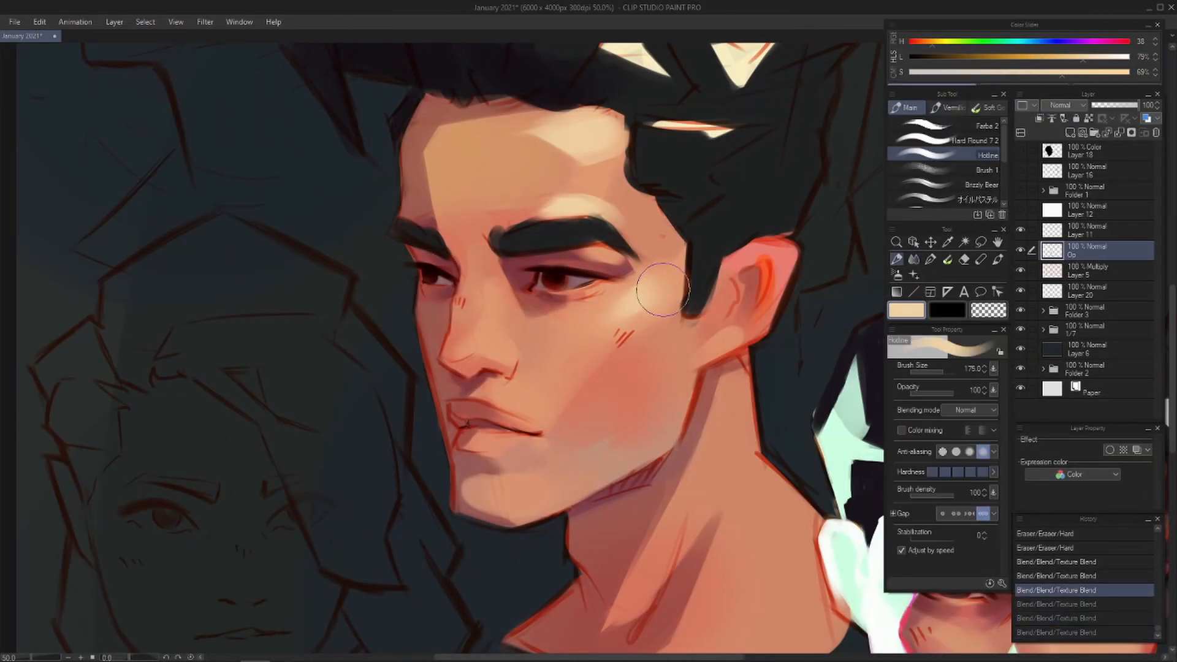
key(e)
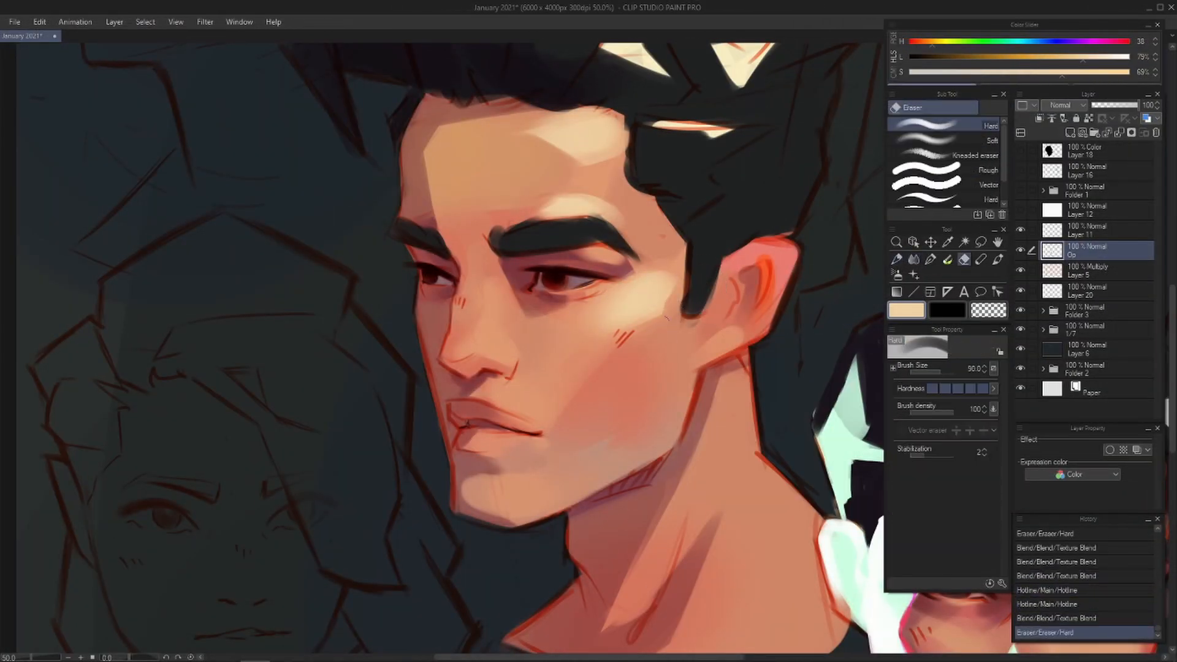
drag(667, 318, 644, 269)
- Add a soft pale highlight to the side of the nose, checking it in the flipped view
key(b)
mouse_move(613, 368)
mouse_down()
mouse_move(619, 340)
mouse_move(524, 419)
mouse_up()
key(e)
key(j)
key(b)
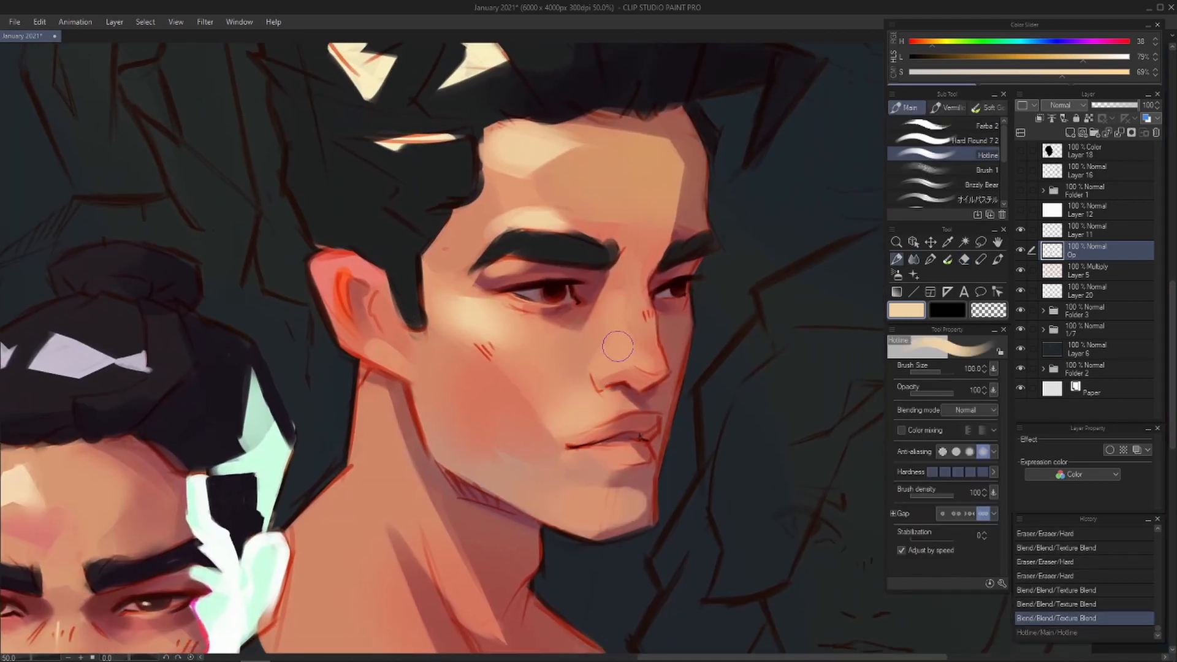
key(e)
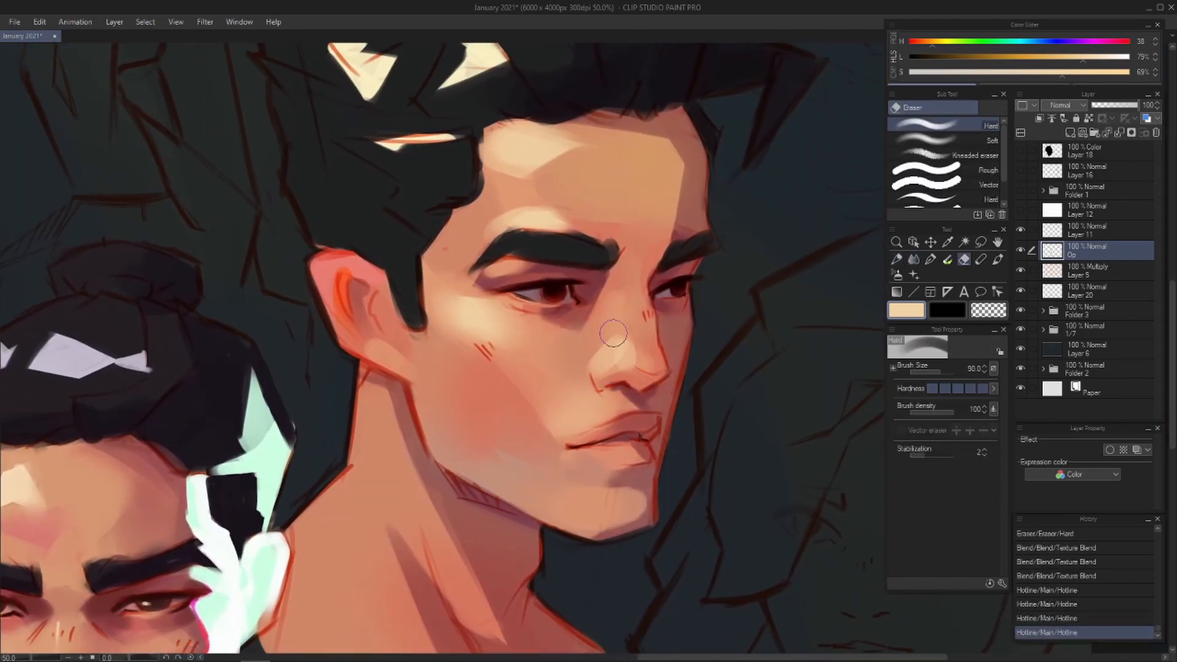
- Brighten the white of the near eye and its lower lid with small pale strokes, cleaning up with the eraser
key(b)
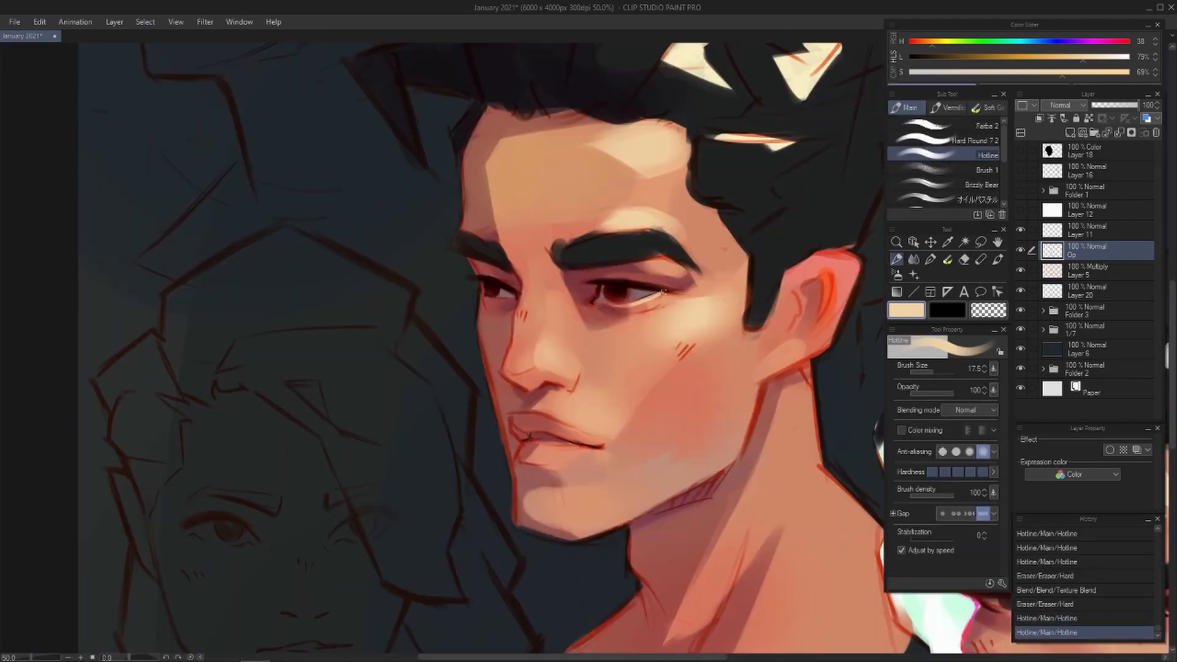
drag(703, 428, 652, 424)
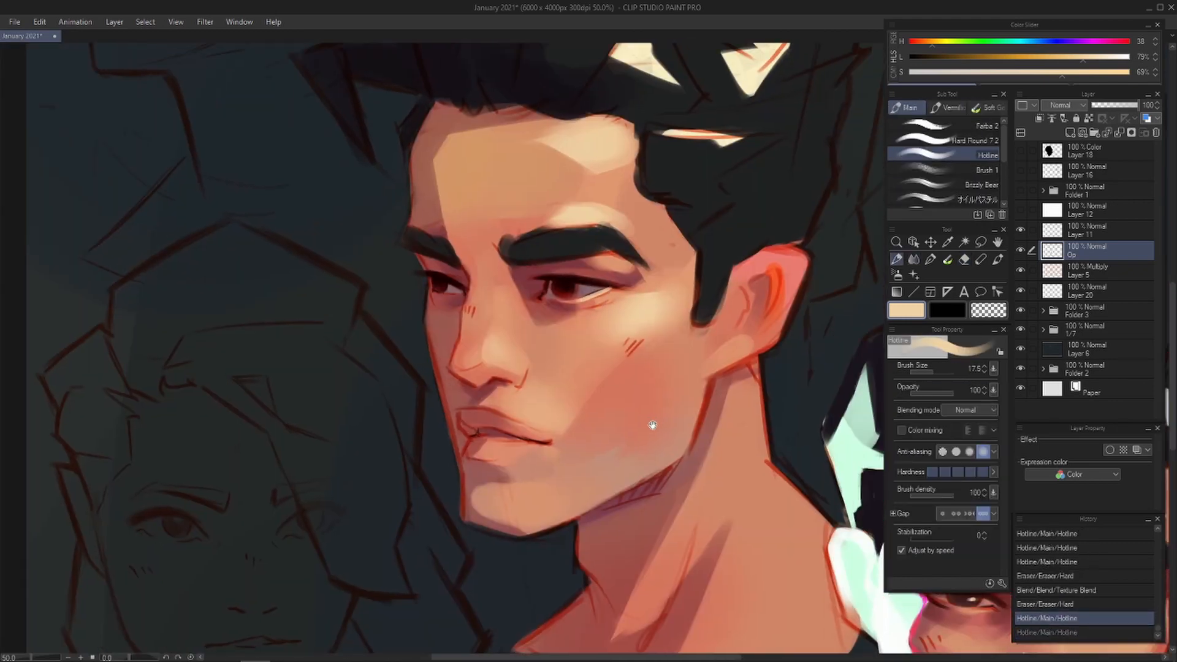
mouse_move(680, 351)
mouse_down()
mouse_move(625, 352)
mouse_move(568, 454)
mouse_move(570, 407)
mouse_up()
key(e)
drag(518, 432, 497, 454)
key(b)
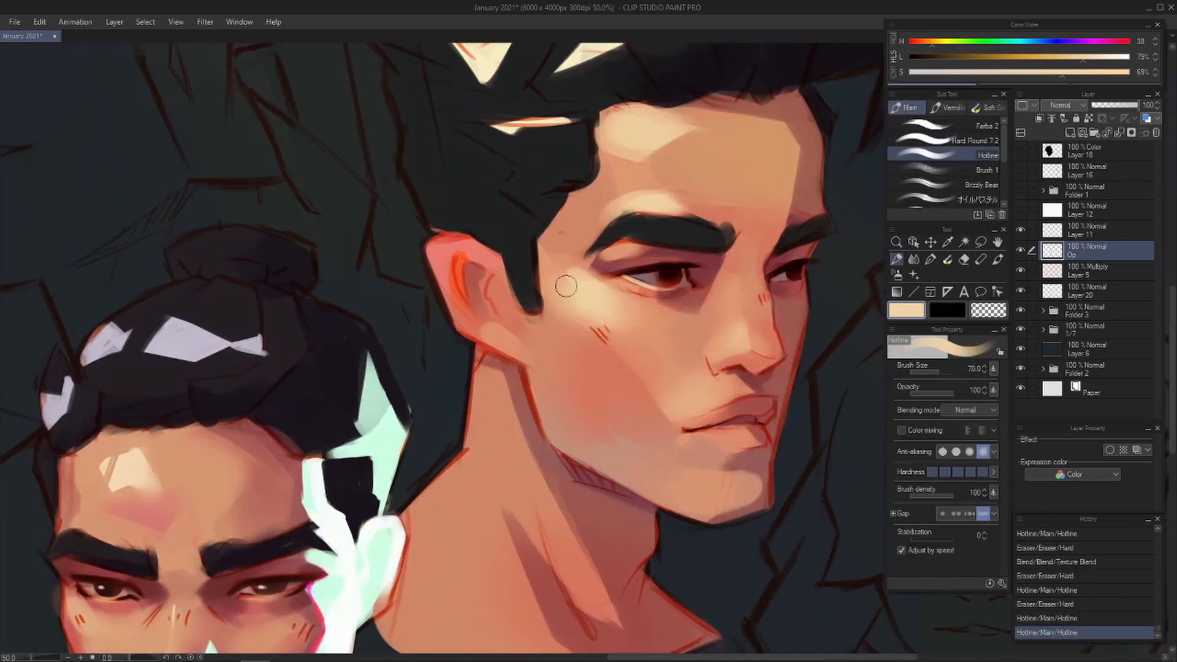
- Blend the face highlights with Texture Blend 3 and shade the upper lip in a muted red
key(j)
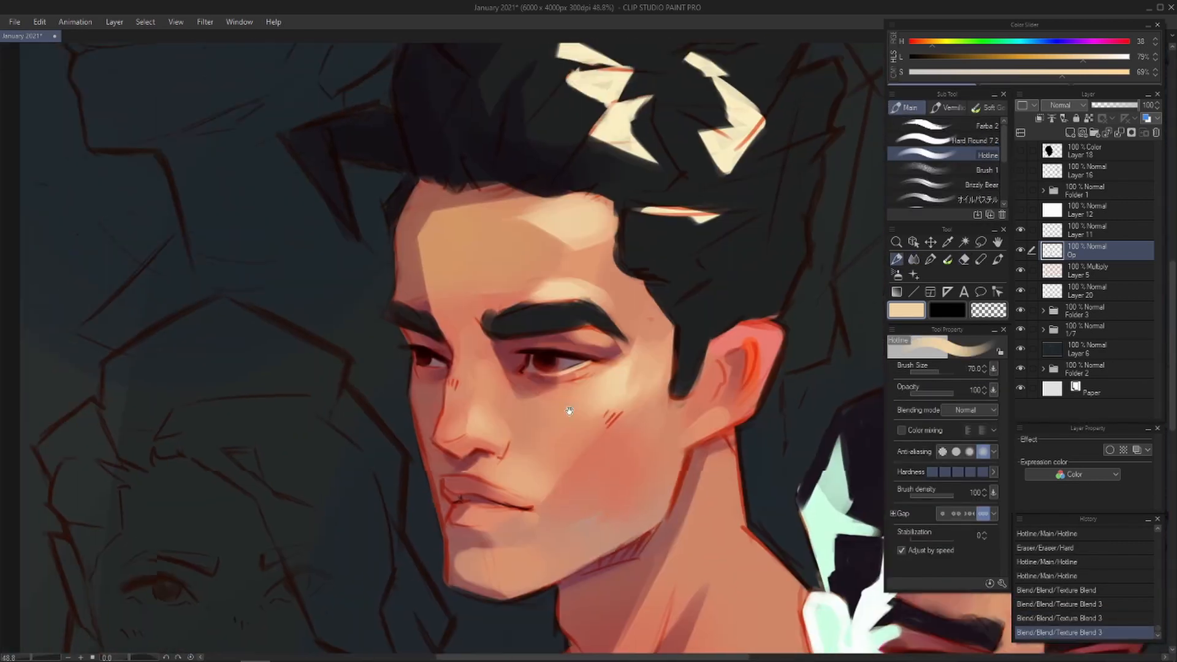
key(b)
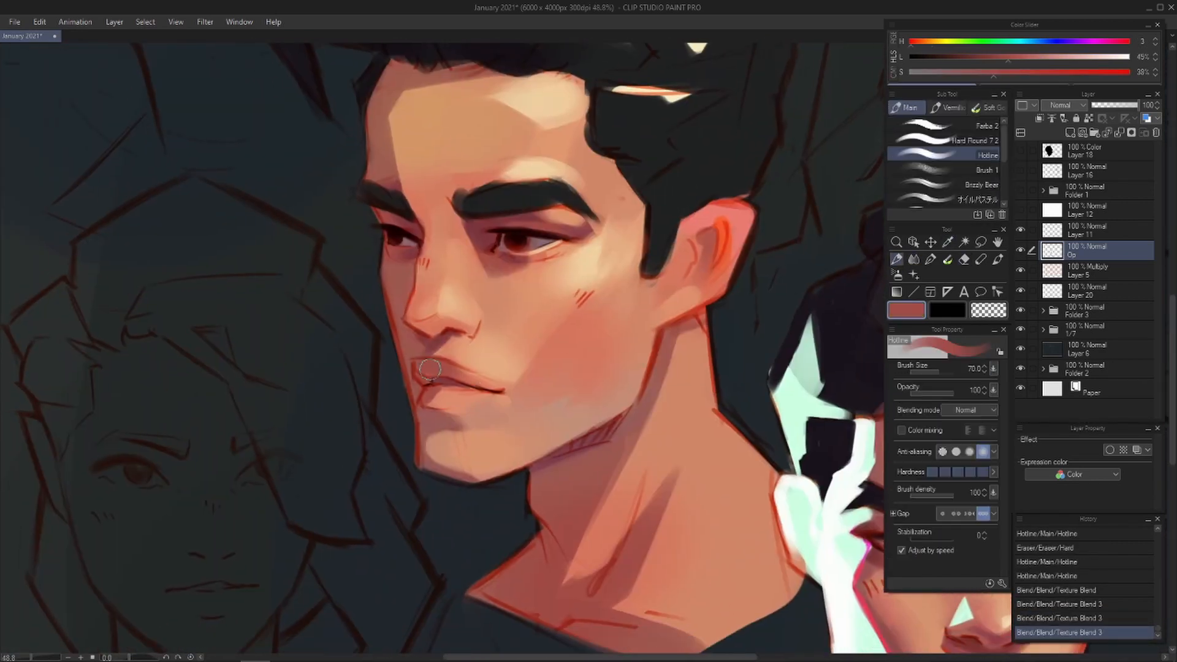
mouse_move(429, 368)
mouse_down()
mouse_move(418, 382)
mouse_move(503, 392)
mouse_up()
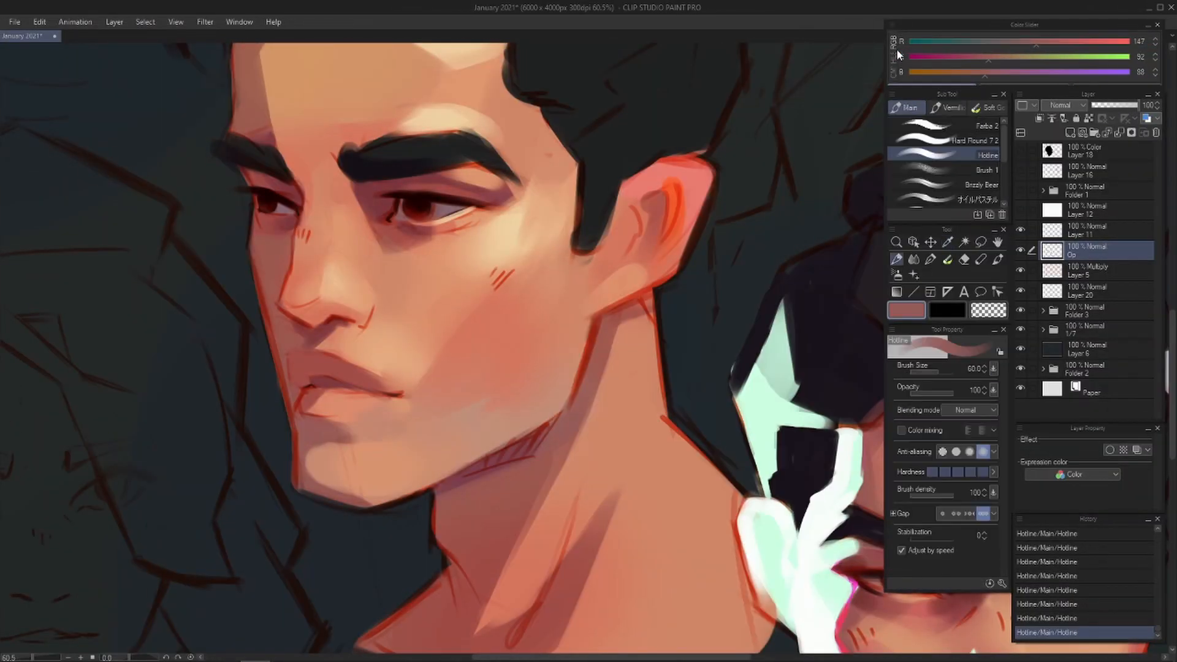
- Set the colour saturation to 76% and draw a thin red line with the 15 px Hotline brush along the upper neck shadow
click(893, 57)
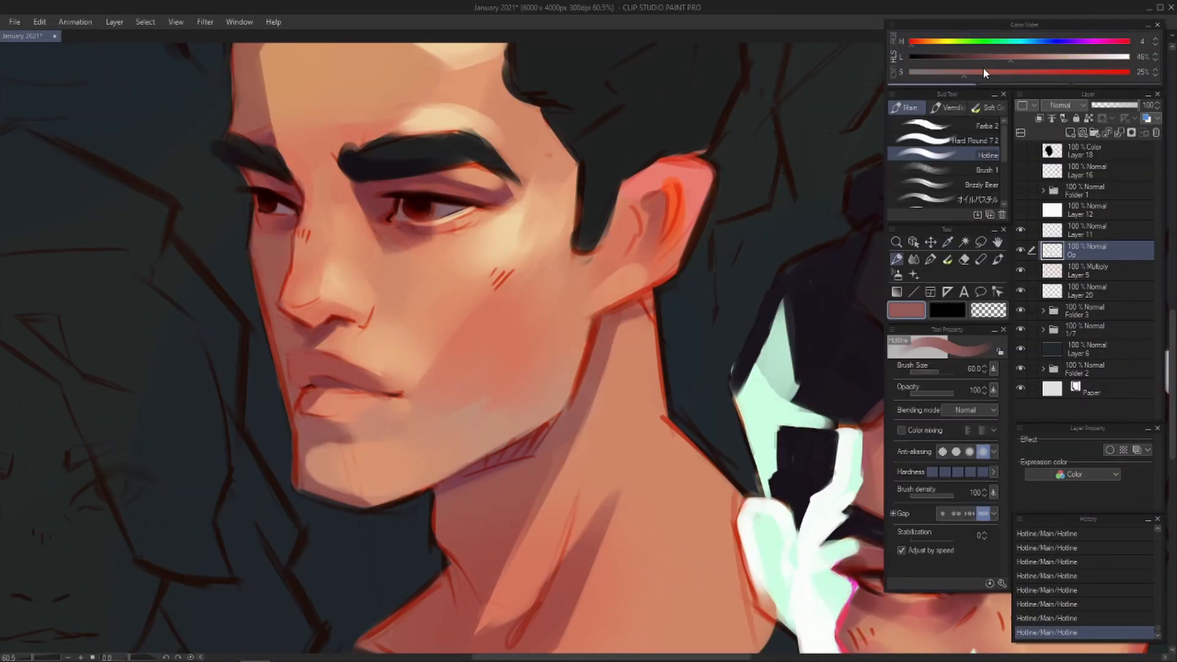
drag(983, 72, 1076, 72)
drag(619, 331, 576, 439)
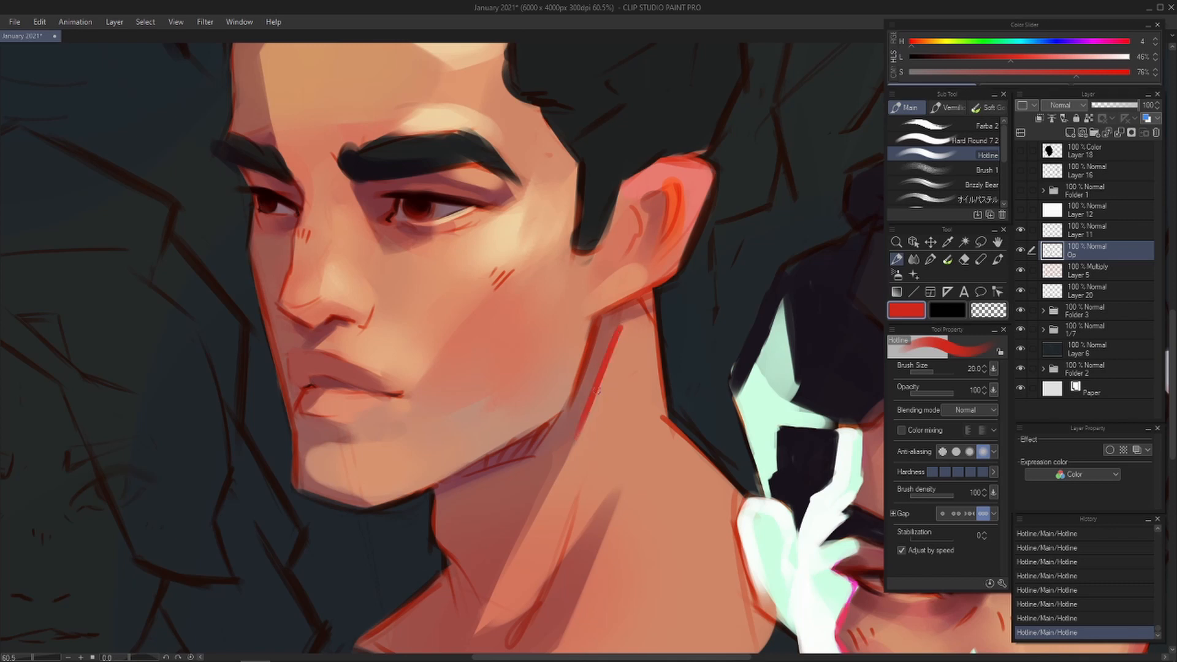
key(ctrl+z)
key(bracketleft)
key(bracketleft)
key(bracketleft)
drag(618, 331, 570, 434)
key(ctrl+z)
drag(619, 321, 574, 441)
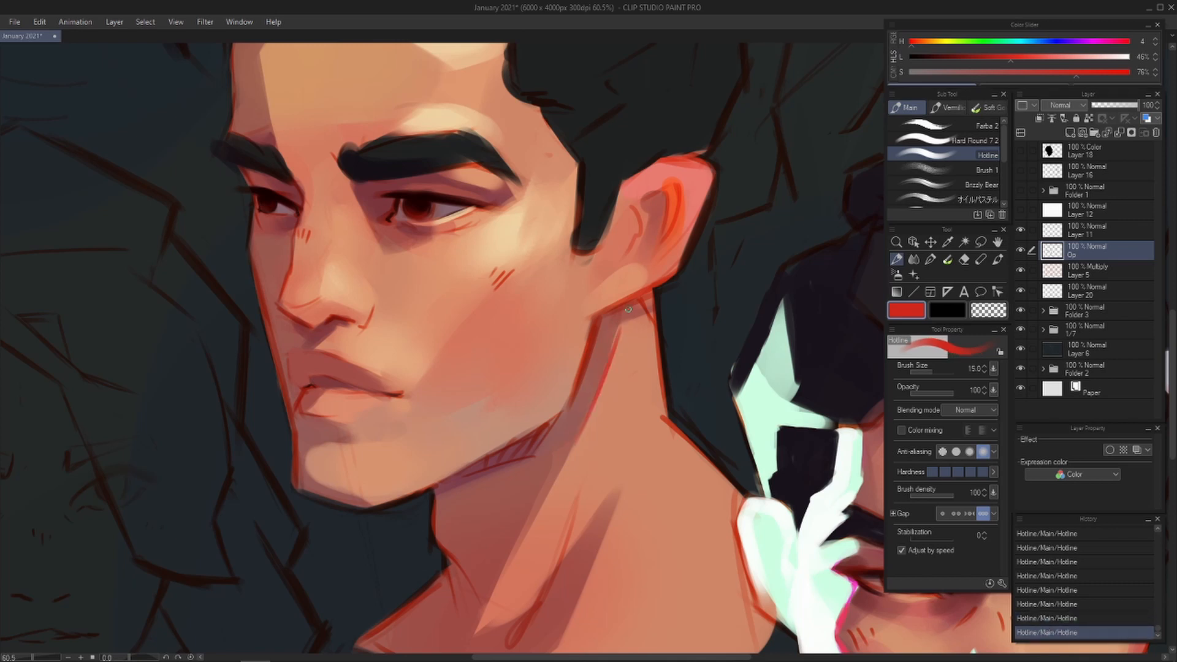
- Continue the red line down the edge of the neck shadow to the base of the neck
drag(577, 512, 602, 409)
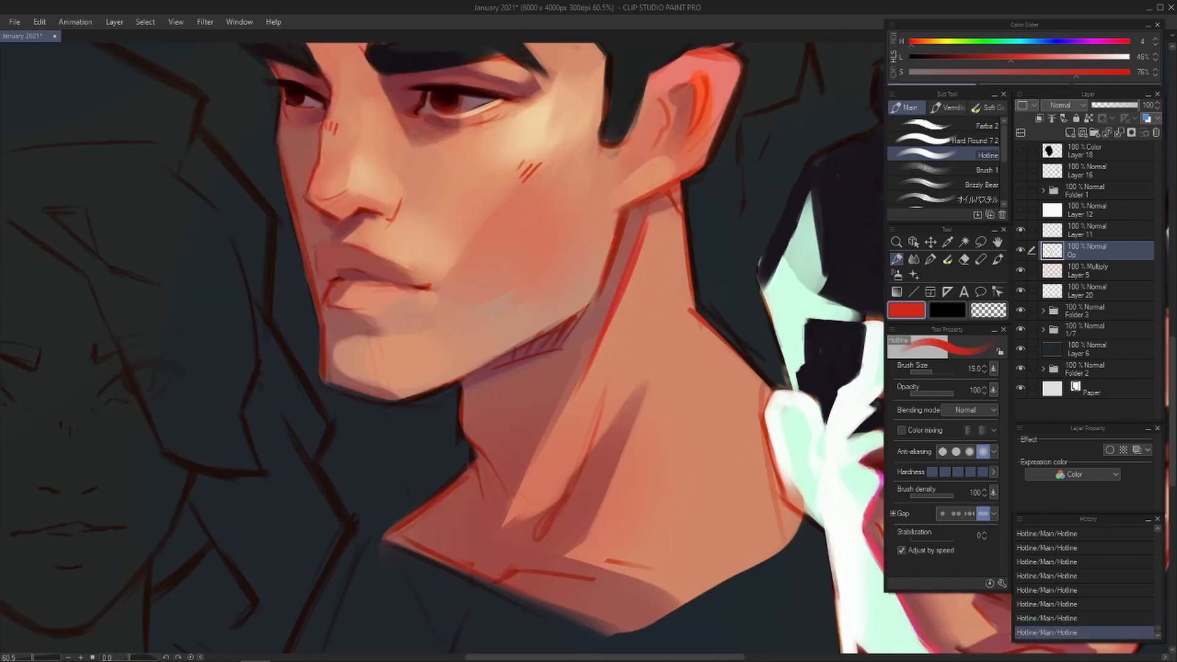
key(ctrl+z)
key(ctrl+z)
drag(597, 359, 521, 483)
key(ctrl+z)
mouse_move(538, 440)
mouse_down()
mouse_move(504, 527)
mouse_move(565, 489)
mouse_up()
key(ctrl+z)
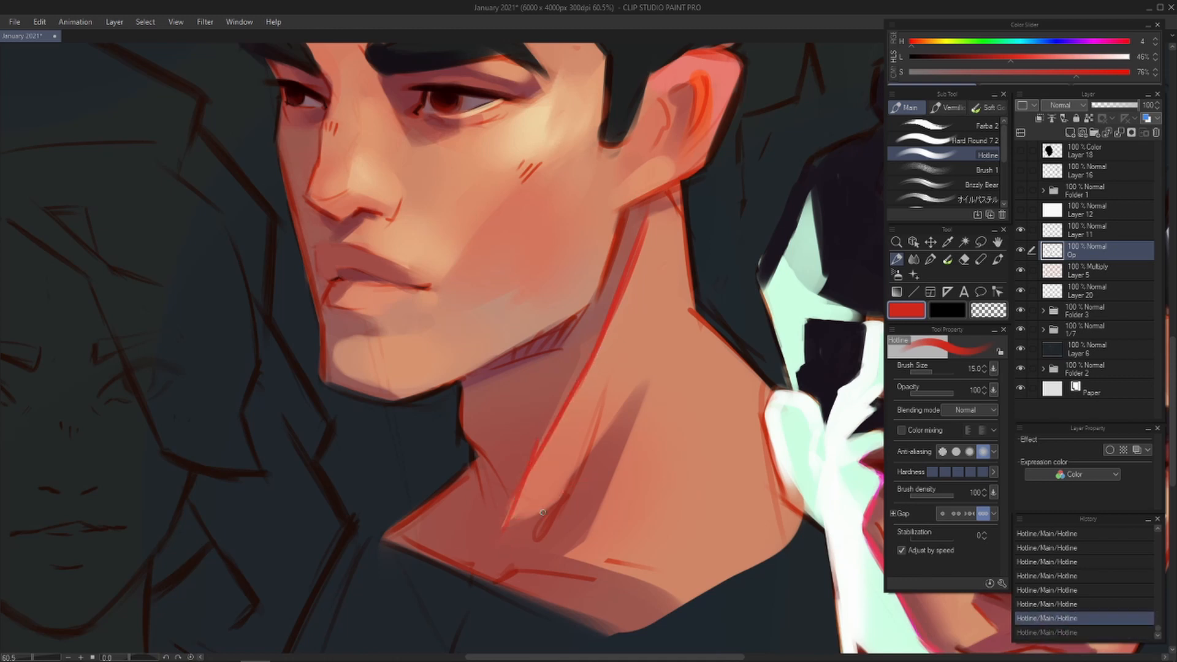
- Turn the red line at the base of the neck and outline the edge of the second neck shadow in red
drag(504, 527, 551, 512)
key(ctrl+z)
key(ctrl+z)
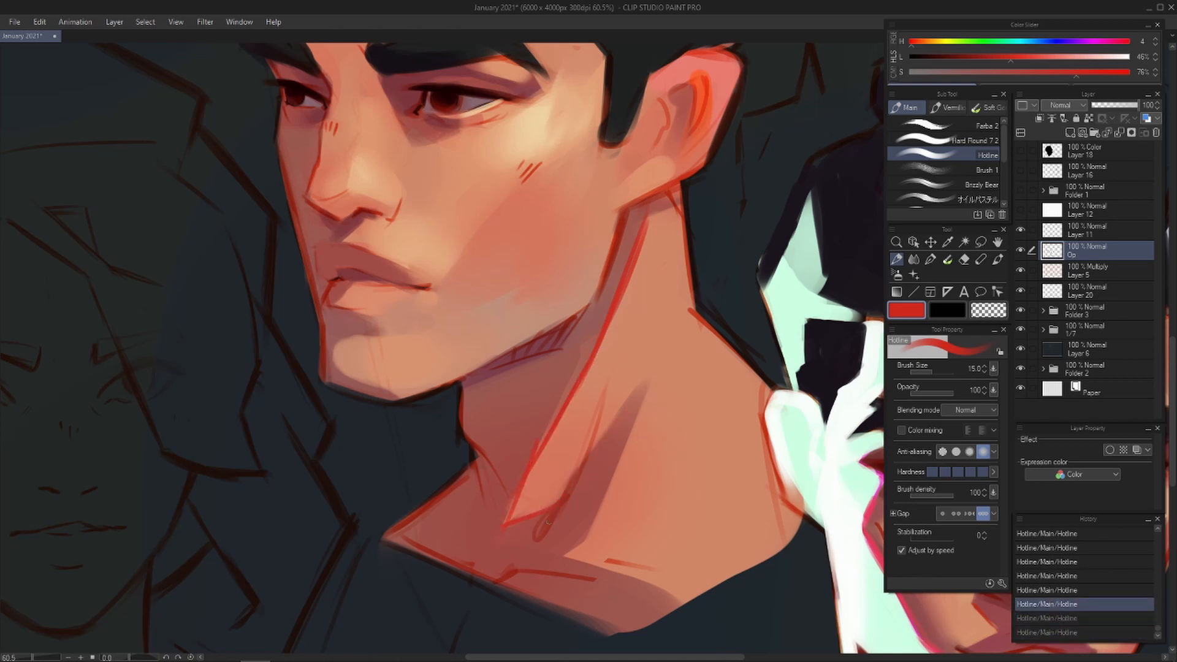
key(ctrl+z)
key(ctrl+z)
drag(631, 425, 600, 505)
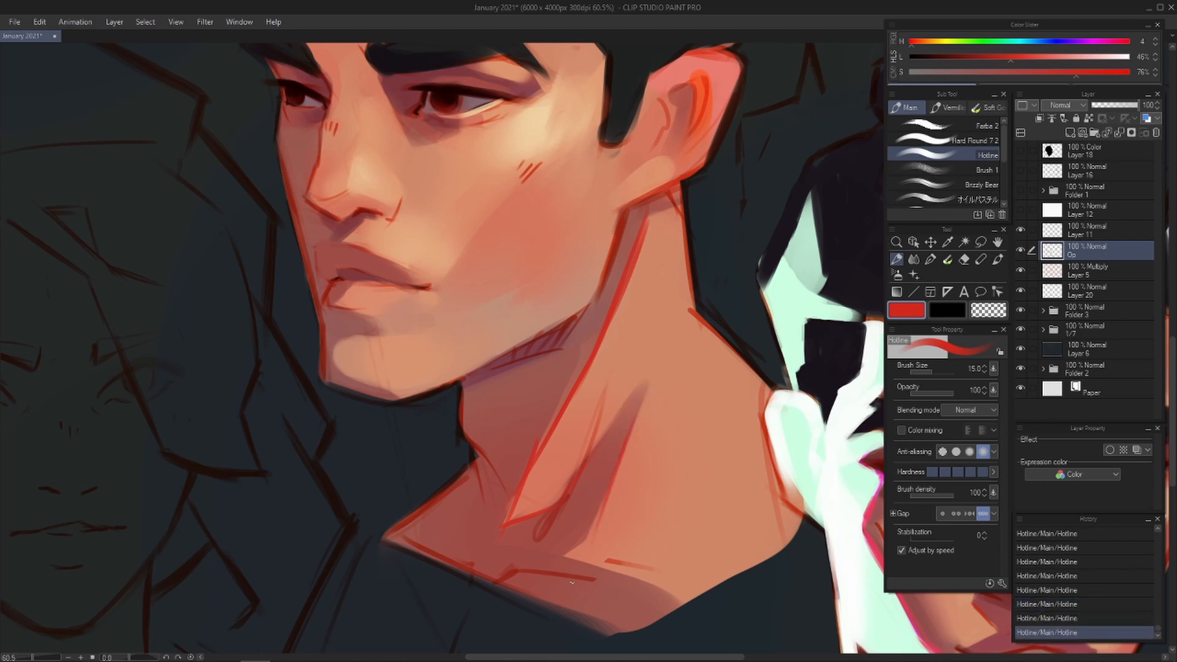
drag(597, 409, 599, 498)
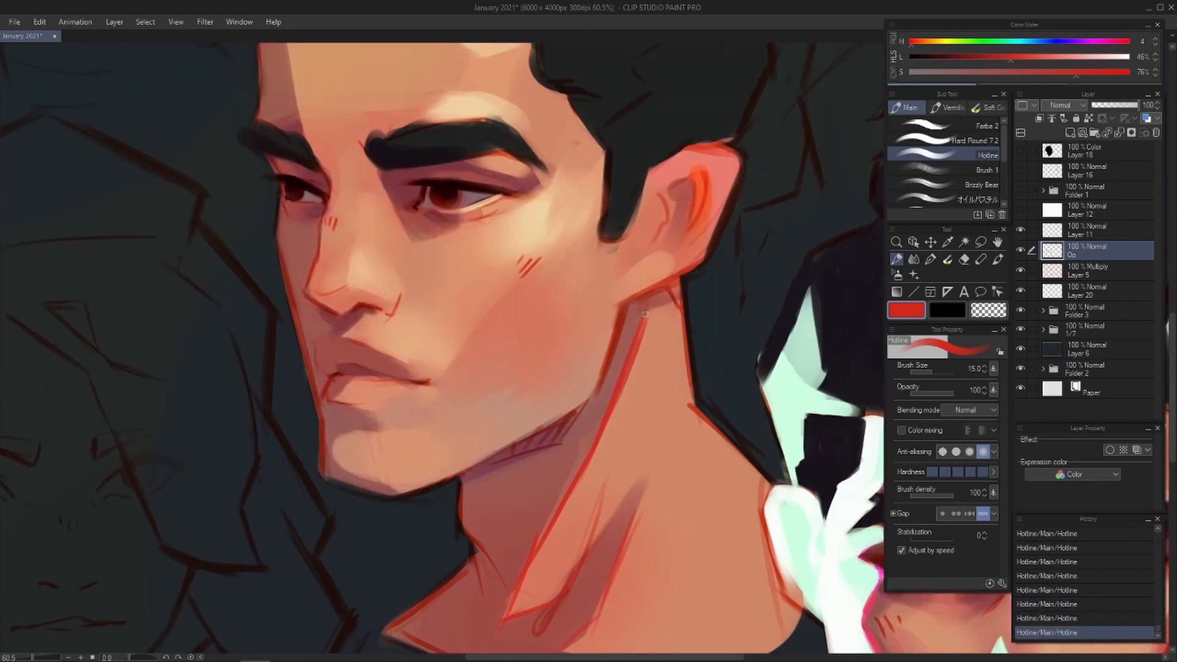
- Thin the red neck lines with the Hard eraser and touch up the shadow edge below the ear
key(e)
drag(659, 331, 621, 423)
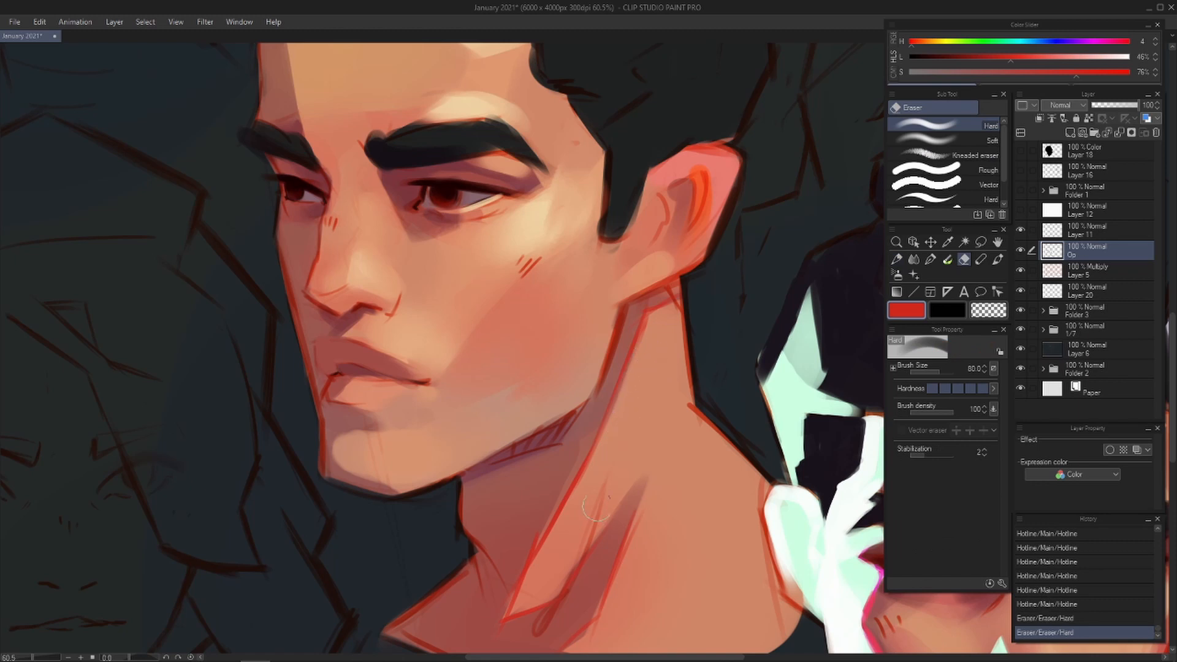
key(p)
mouse_move(616, 377)
mouse_down()
mouse_move(619, 346)
mouse_move(597, 448)
mouse_up()
key(ctrl+z)
mouse_move(636, 341)
mouse_down()
mouse_move(601, 455)
mouse_move(581, 478)
mouse_move(610, 475)
mouse_move(633, 492)
mouse_up()
key(ctrl+z)
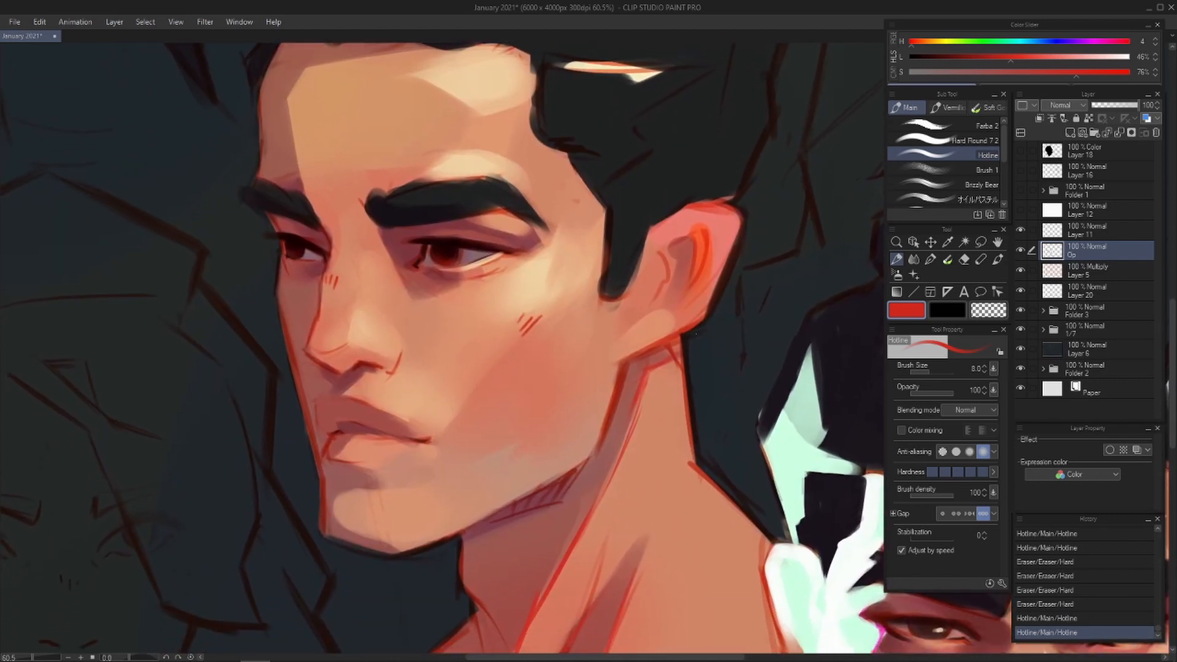
- Rework the edge of the near nostril with sampled salmon skin tones using the Hotline brush
key(h)
drag(703, 355, 556, 370)
drag(640, 385, 620, 394)
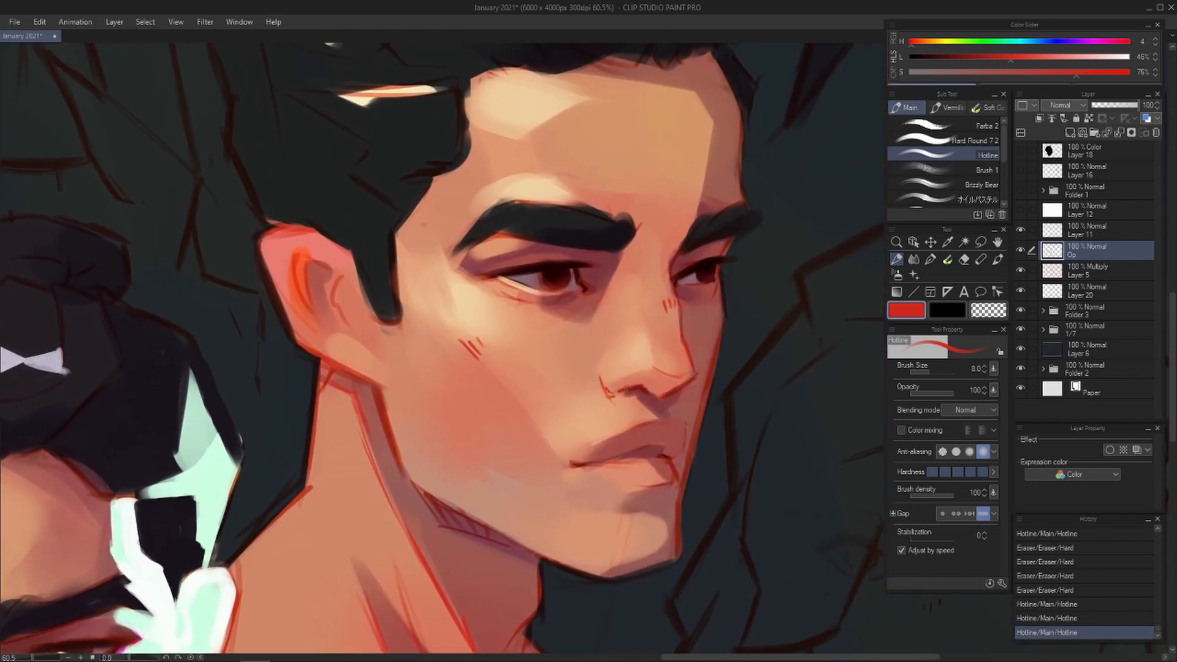
alt+click(626, 387)
key(ctrl+z)
mouse_move(626, 386)
mouse_down()
mouse_move(611, 397)
mouse_move(624, 392)
mouse_up()
key(ctrl+z)
key(ctrl+z)
key(ctrl+z)
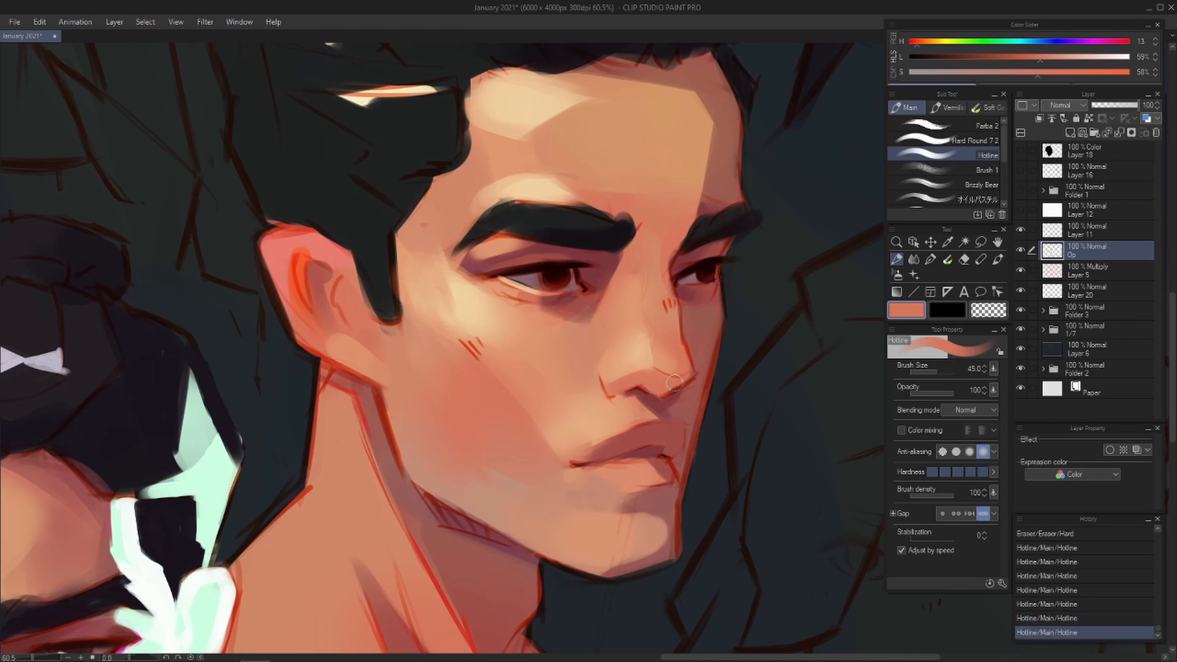
- Soften the wing of the nose with sampled orange skin tones using the Hotline brush at about 40 px
alt+click(611, 374)
key([)
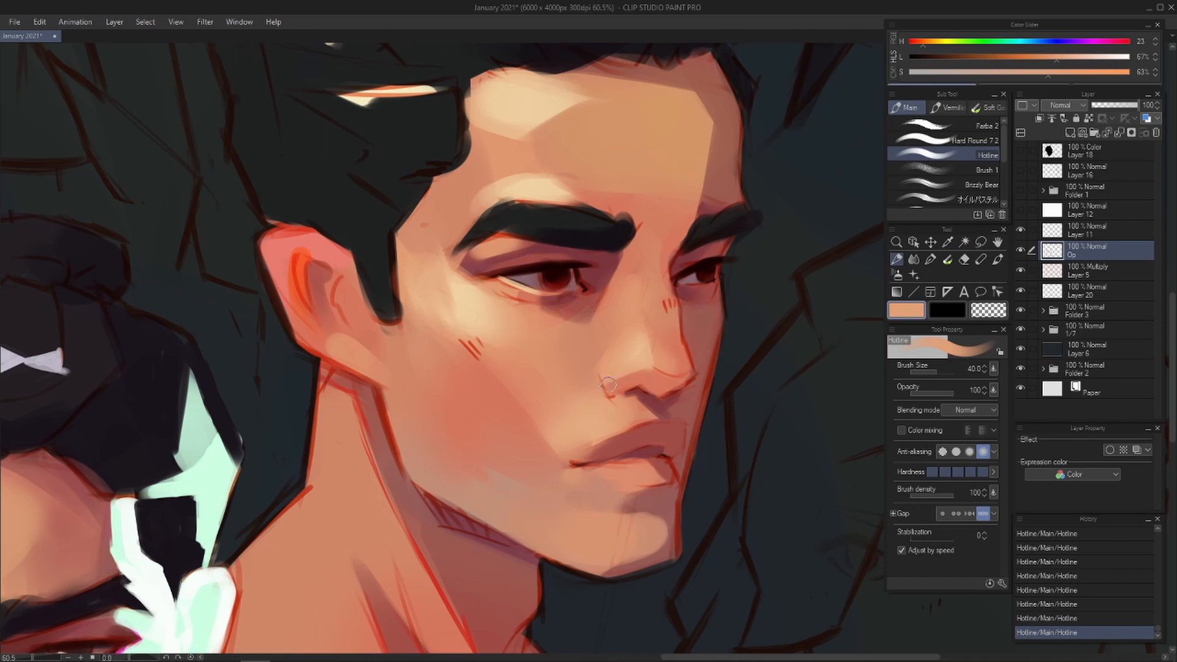
alt+click(615, 391)
key(j)
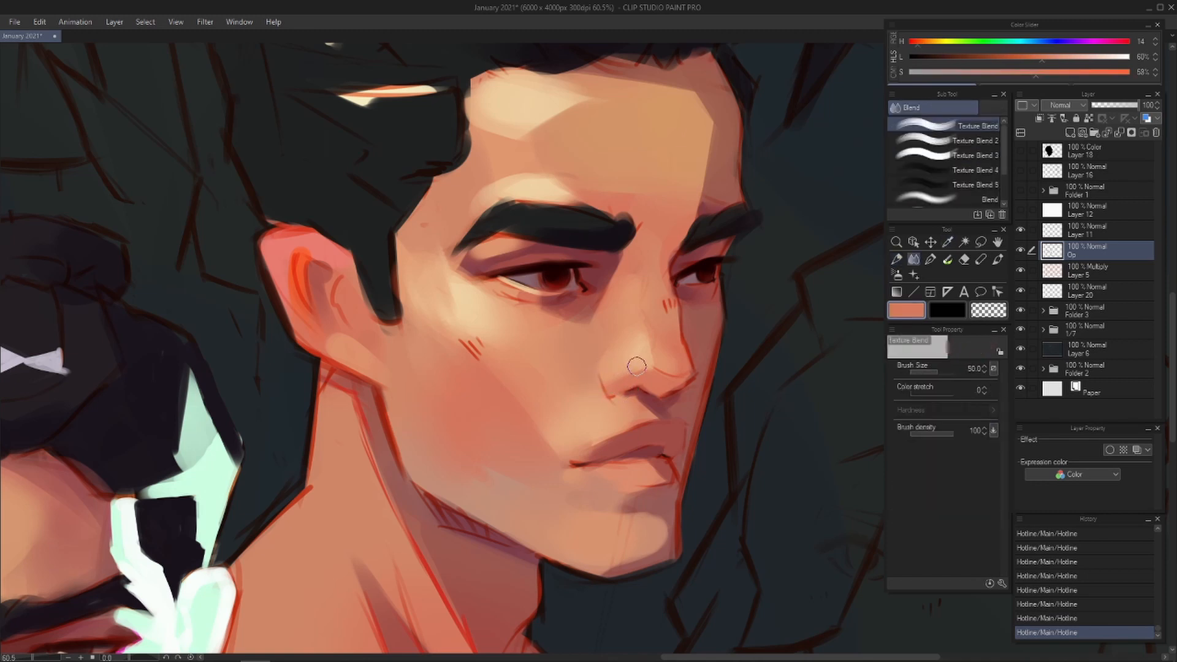
key(b)
mouse_move(637, 366)
mouse_down()
mouse_move(651, 371)
mouse_move(605, 411)
mouse_up()
key(ctrl+z)
key(h)
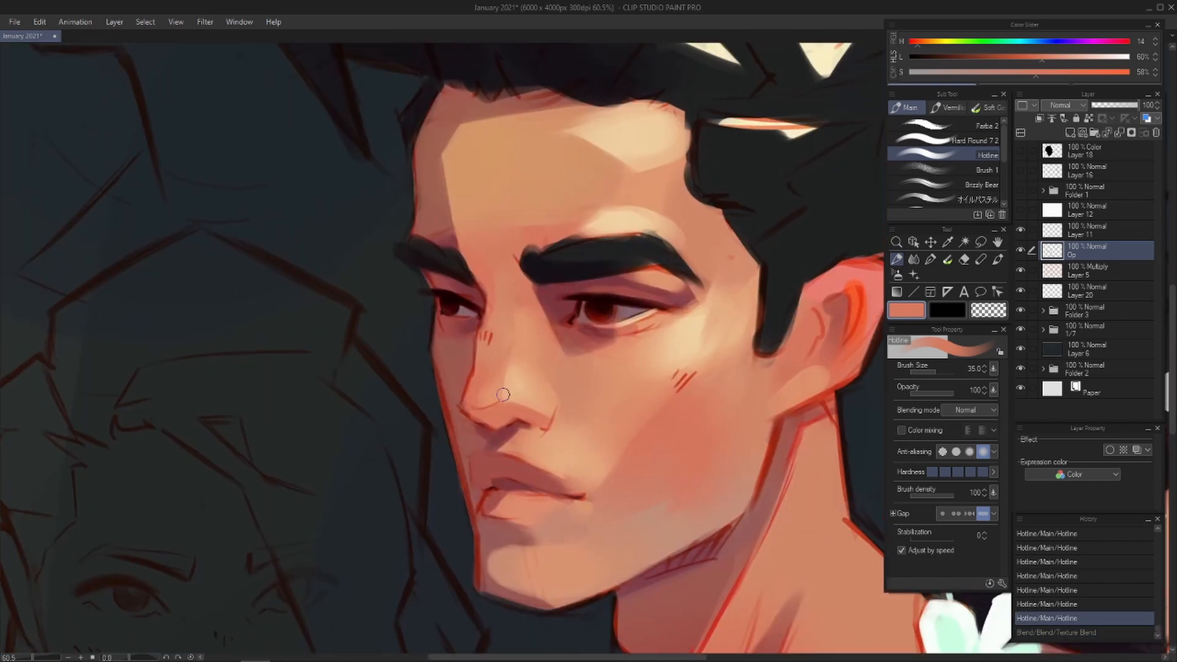
- Shade the nose wing, the underside of the nose and the far cheek beside it with sampled salmon and dark red tones
alt+click(503, 400)
drag(505, 401, 510, 413)
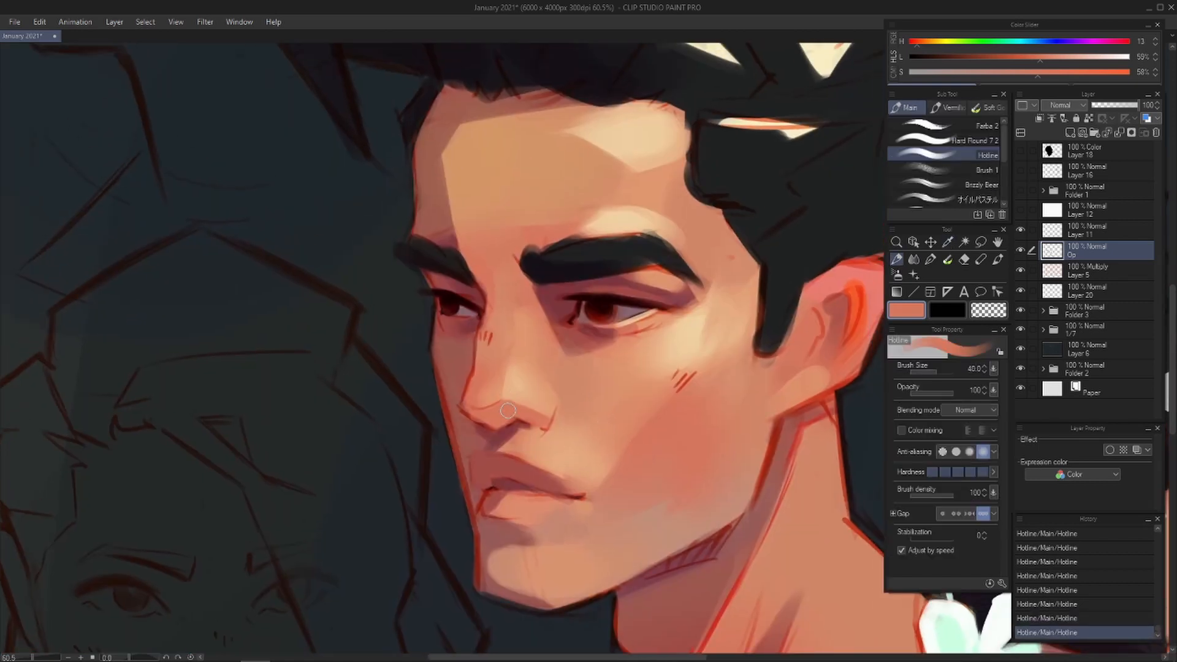
alt+click(472, 422)
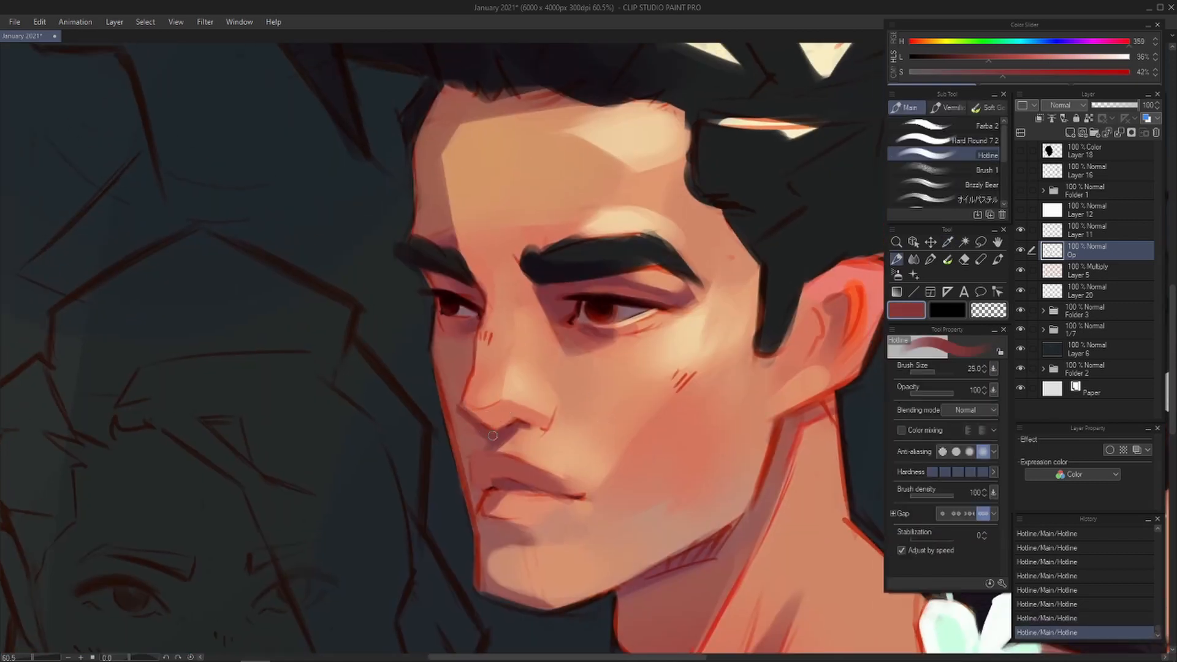
alt+click(456, 412)
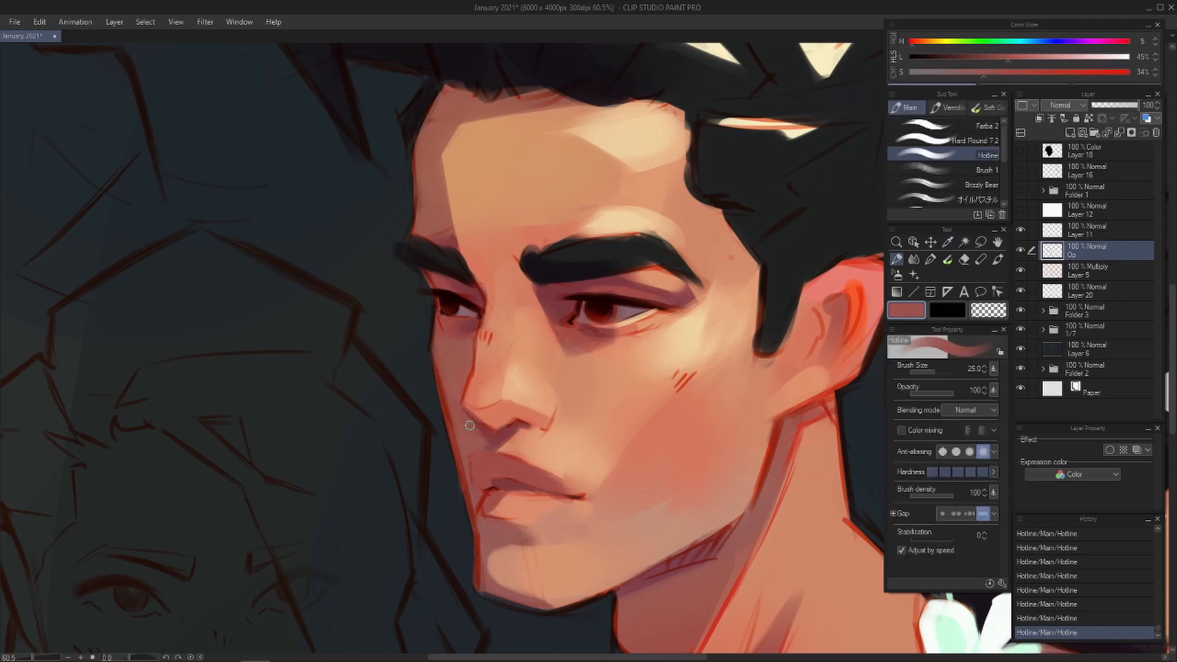
key(h)
drag(620, 488, 570, 518)
key(j)
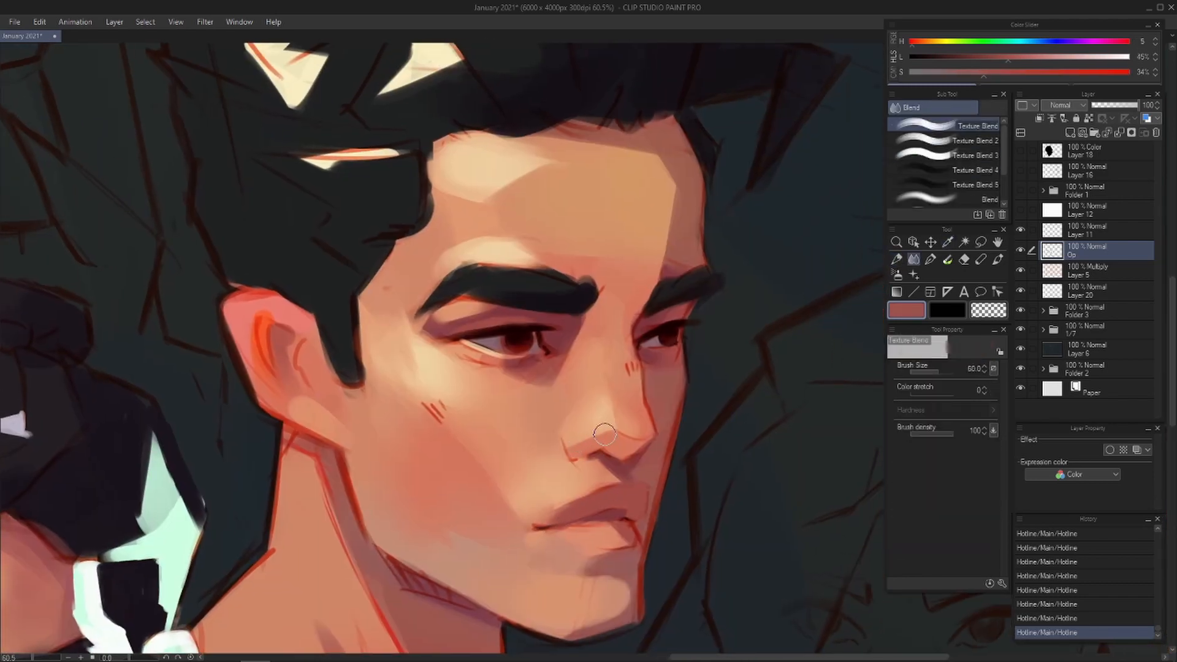
key(p)
alt+click(616, 448)
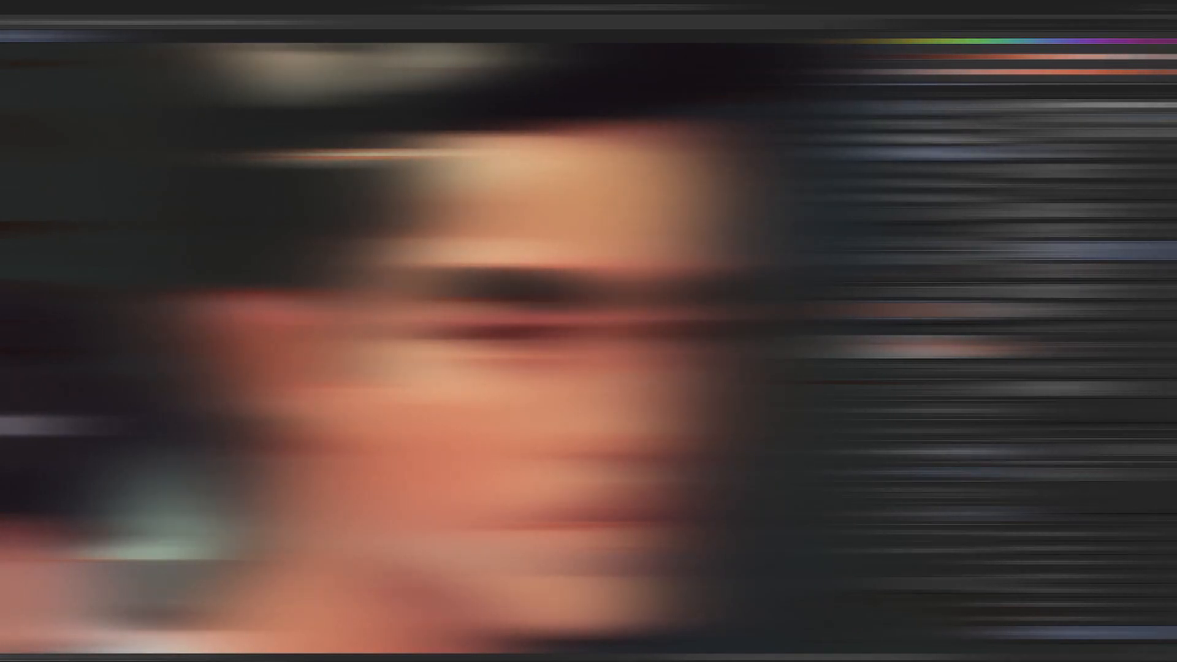
- Add near-white highlights to the nose bridge, nose tip, near eye and lower lip with the 10 px Hotline brush
alt+click(578, 348)
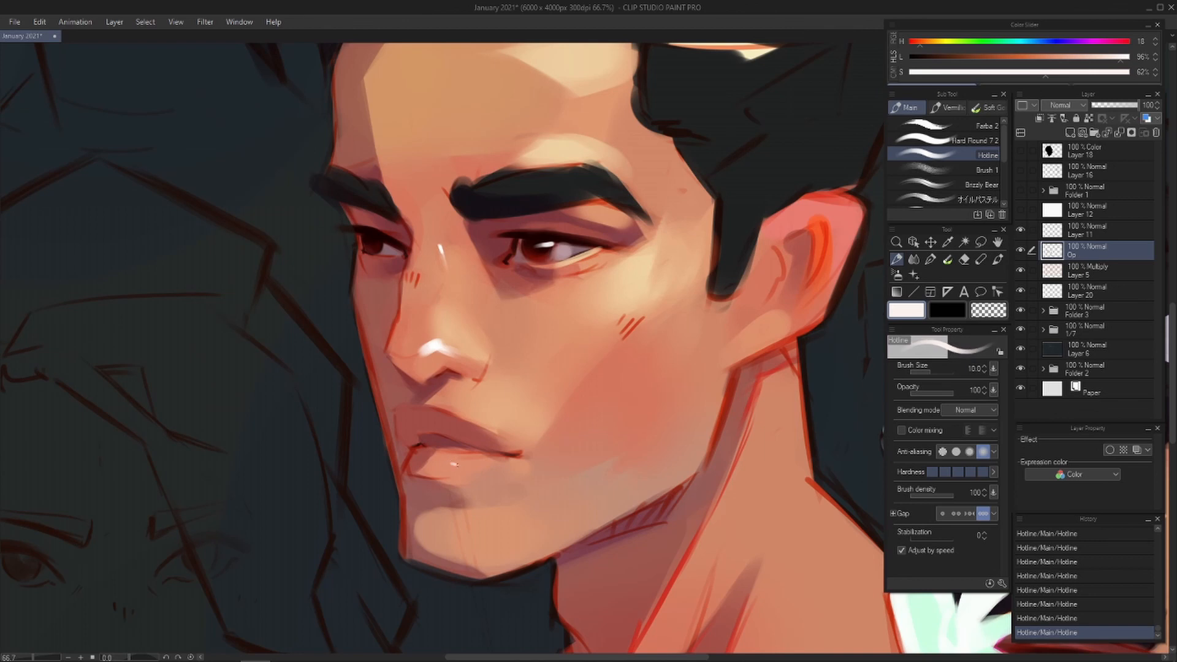
drag(455, 465, 460, 464)
key(h)
mouse_move(587, 480)
mouse_down()
mouse_move(507, 449)
mouse_move(462, 501)
mouse_up()
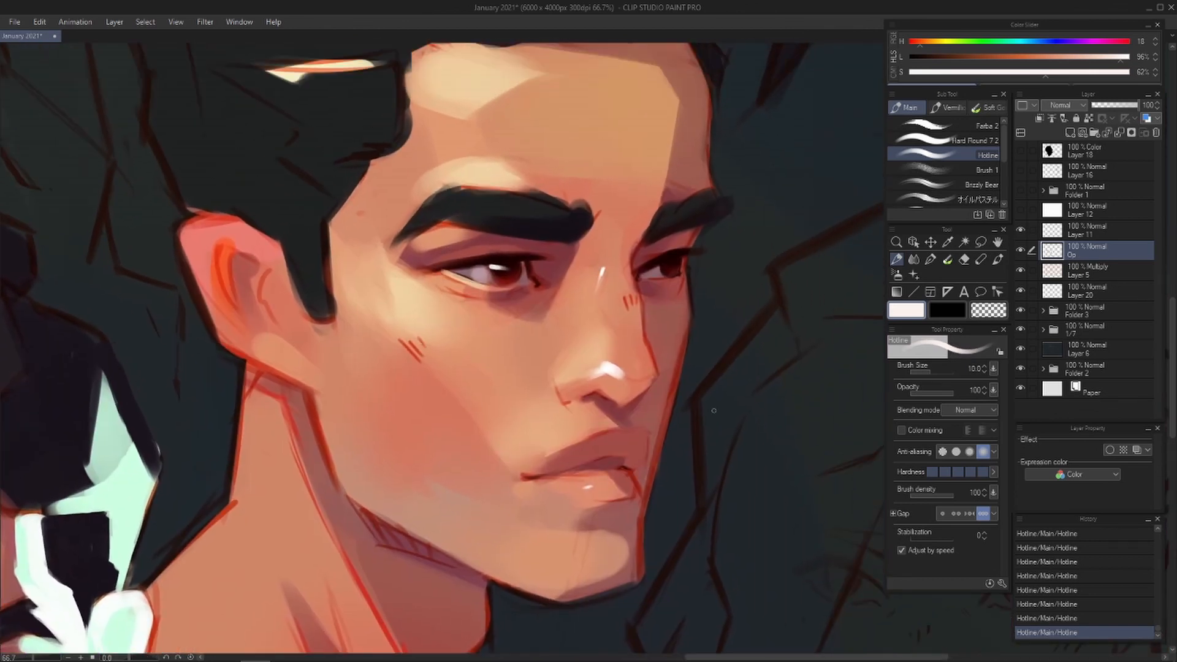
mouse_move(570, 446)
mouse_down()
mouse_move(482, 449)
mouse_move(580, 438)
mouse_up()
mouse_move(670, 438)
mouse_down()
mouse_move(695, 411)
mouse_move(704, 342)
mouse_move(690, 309)
mouse_move(809, 271)
mouse_move(613, 488)
mouse_up()
key(ctrl+z)
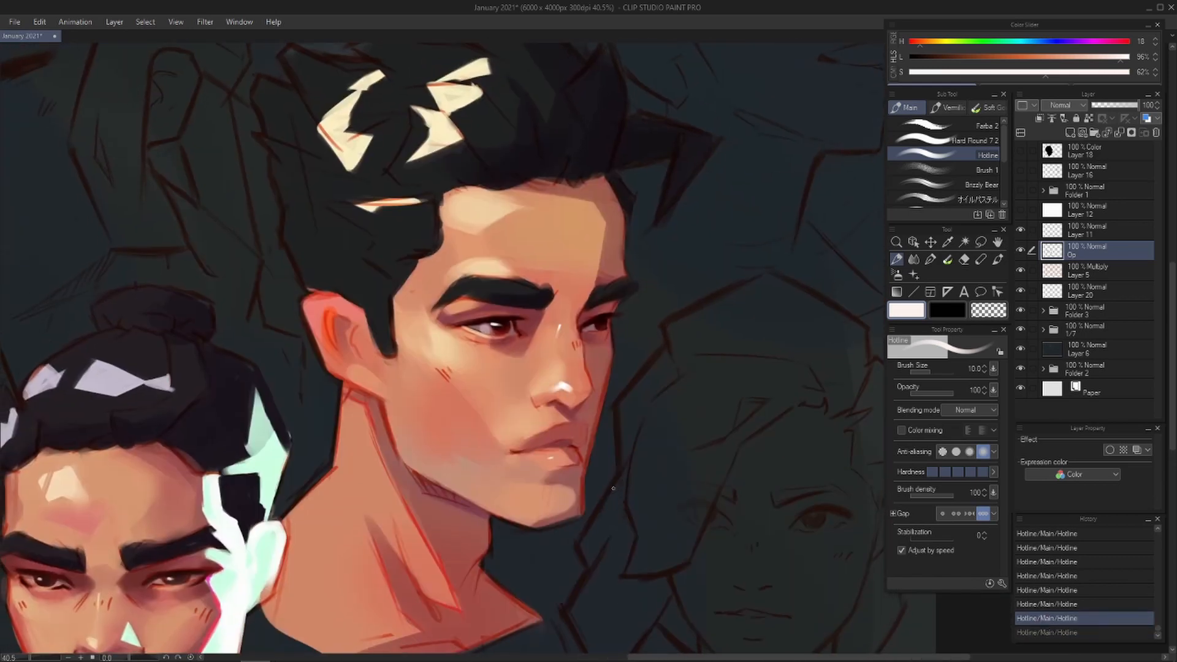
- Set the brush colour to light blue with hue 223, lightness 81% and saturation 83%, testing a stroke on the far forehead
scroll(613, 489, up, 3)
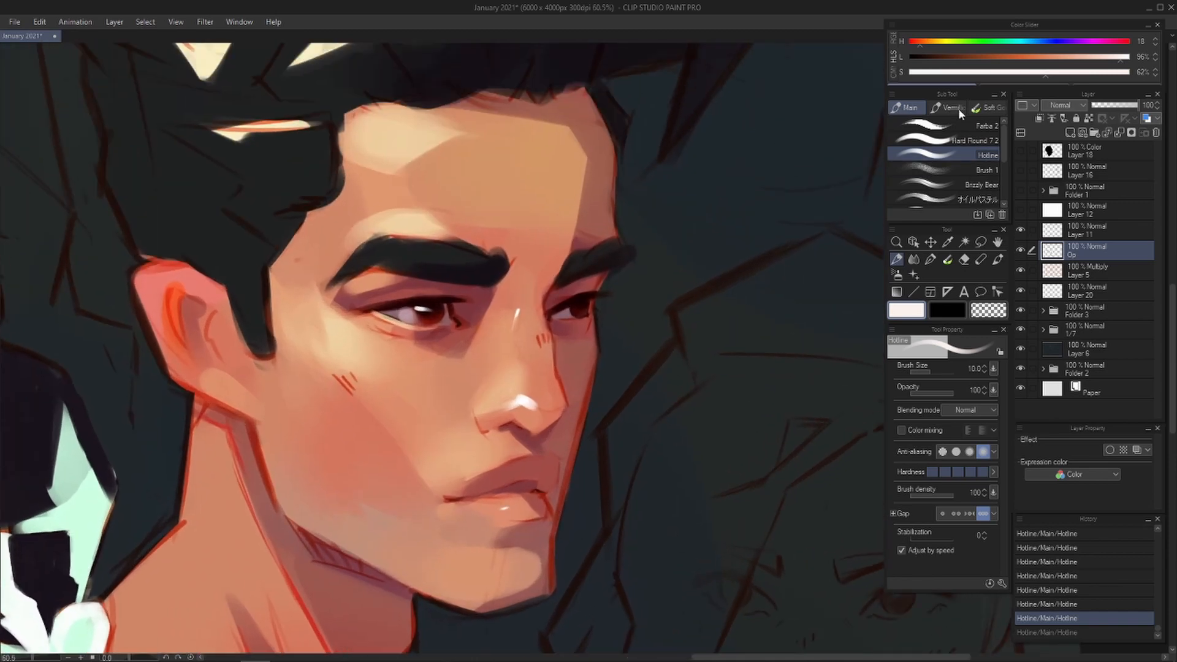
click(989, 43)
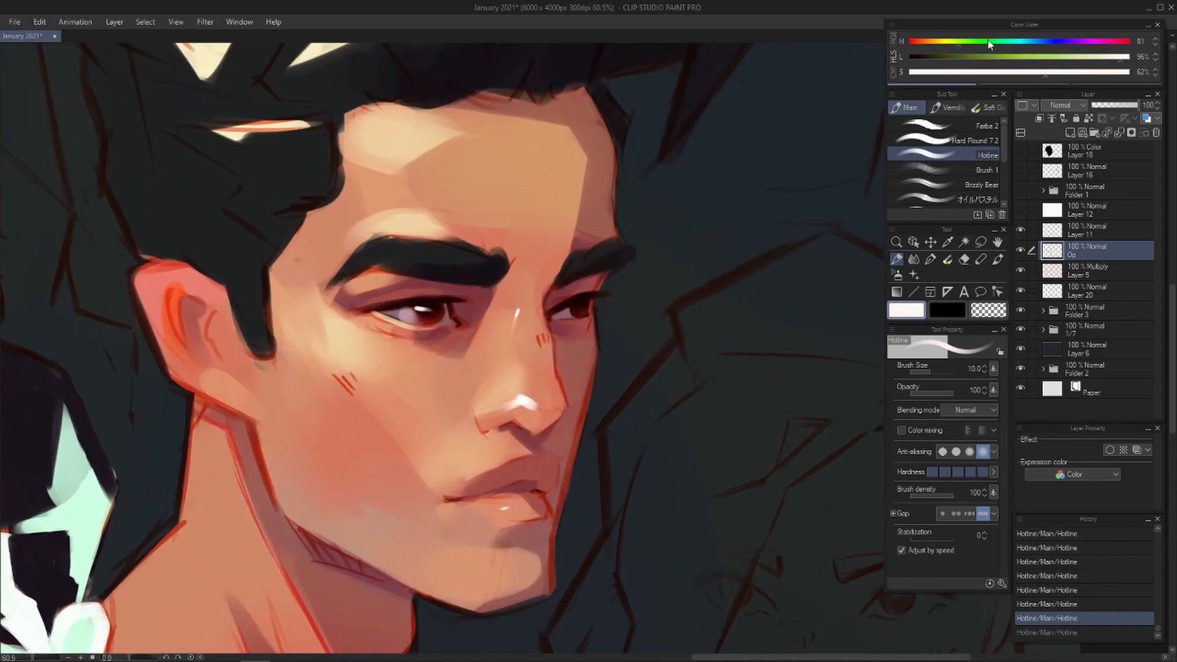
drag(989, 43, 1062, 62)
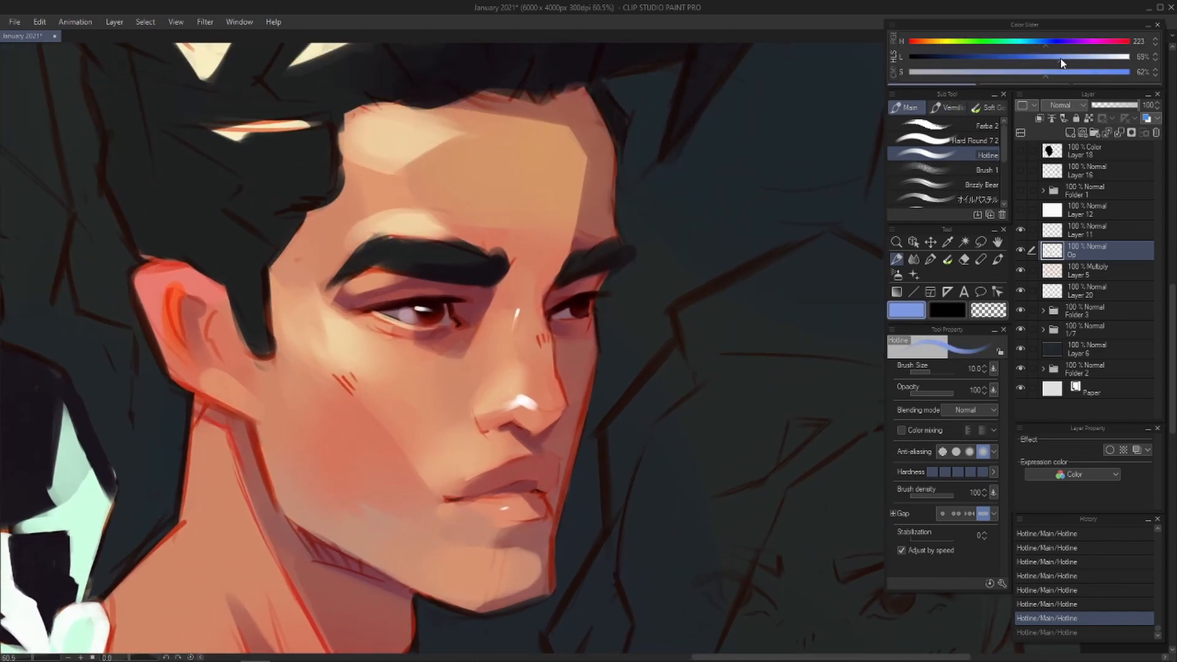
drag(601, 313, 620, 268)
key(bracketright)
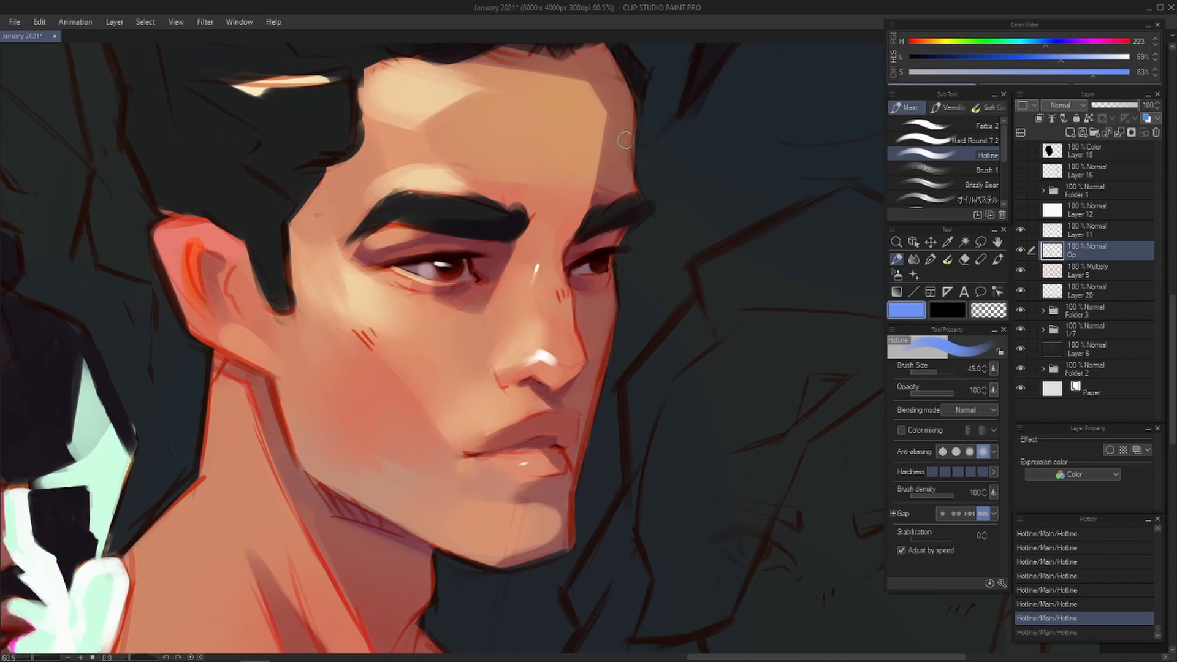
key(bracketright)
key(bracketright)
mouse_move(628, 127)
mouse_down()
mouse_move(614, 216)
mouse_move(624, 199)
mouse_up()
key(ctrl+z)
key(ctrl+z)
key(ctrl+z)
mouse_move(1069, 60)
mouse_down()
mouse_move(1104, 63)
mouse_move(1088, 60)
mouse_up()
- Try a broad light blue rim stroke along the far forehead edge with the 60 px Hotline brush
drag(626, 126, 626, 200)
drag(629, 122, 631, 190)
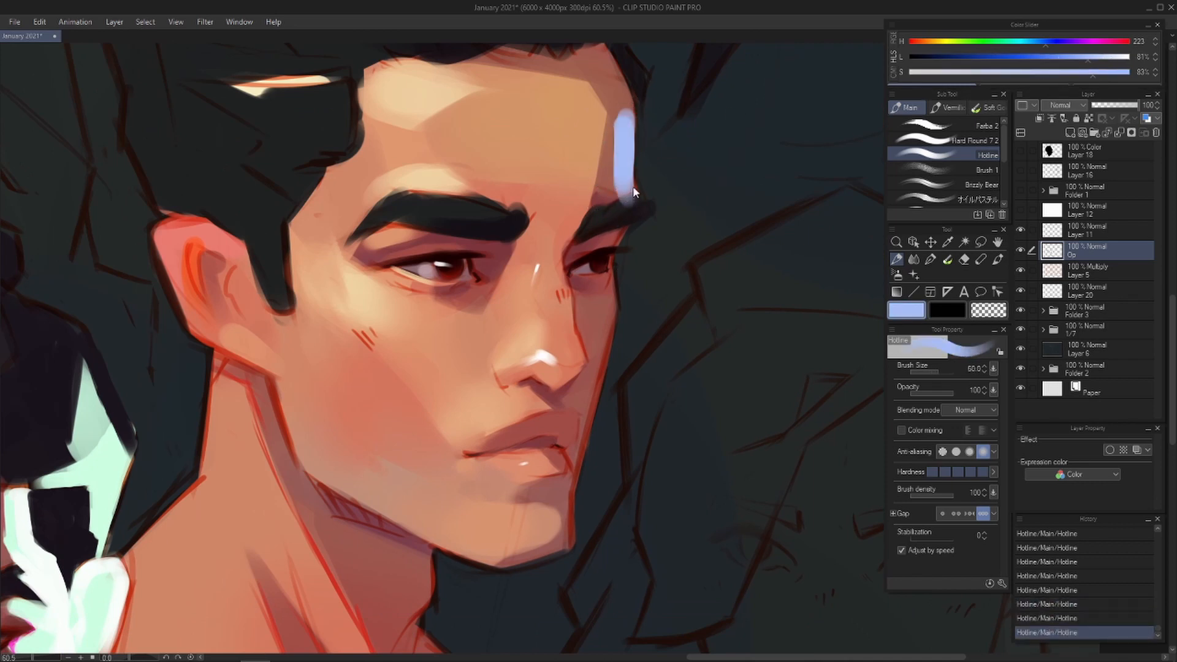
key(ctrl+z)
key(ctrl+z)
key(ctrl+z)
- Try a thinner 30 px rim stroke from the hairline down the far edge of the forehead
key(bracketleft)
drag(629, 67, 630, 253)
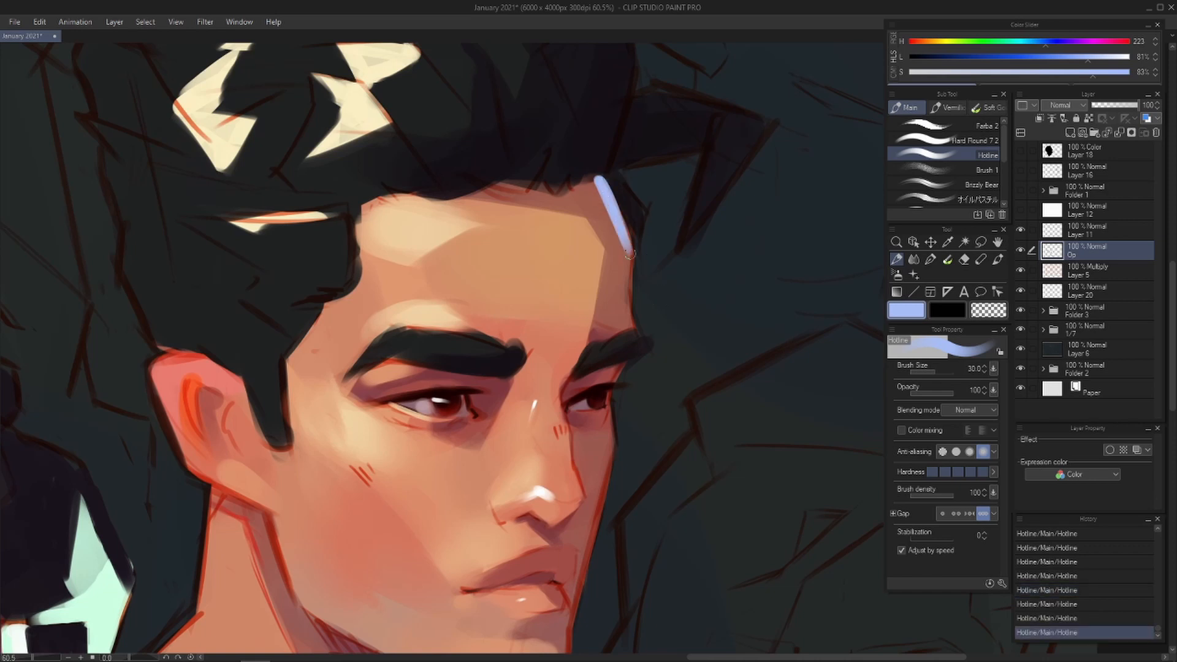
mouse_move(633, 251)
mouse_down()
mouse_move(615, 302)
mouse_move(629, 329)
mouse_up()
drag(627, 278, 626, 310)
drag(631, 255, 628, 323)
key(ctrl+z)
key(ctrl+z)
key(ctrl+z)
key(ctrl+z)
key(ctrl+z)
key(ctrl+z)
key(ctrl+z)
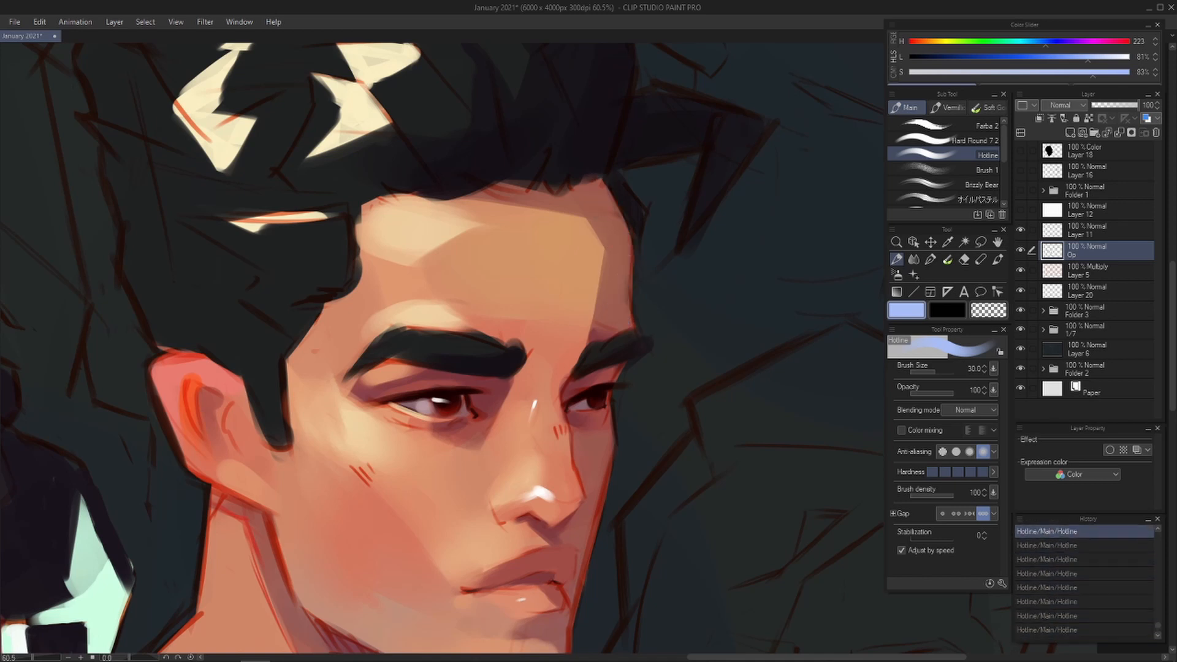
- Try further light blue rim strokes on the far side of the face and forehead at different brush sizes
mouse_move(597, 178)
mouse_down()
mouse_move(634, 292)
mouse_move(556, 631)
mouse_up()
drag(594, 479, 604, 360)
key(ctrl+z)
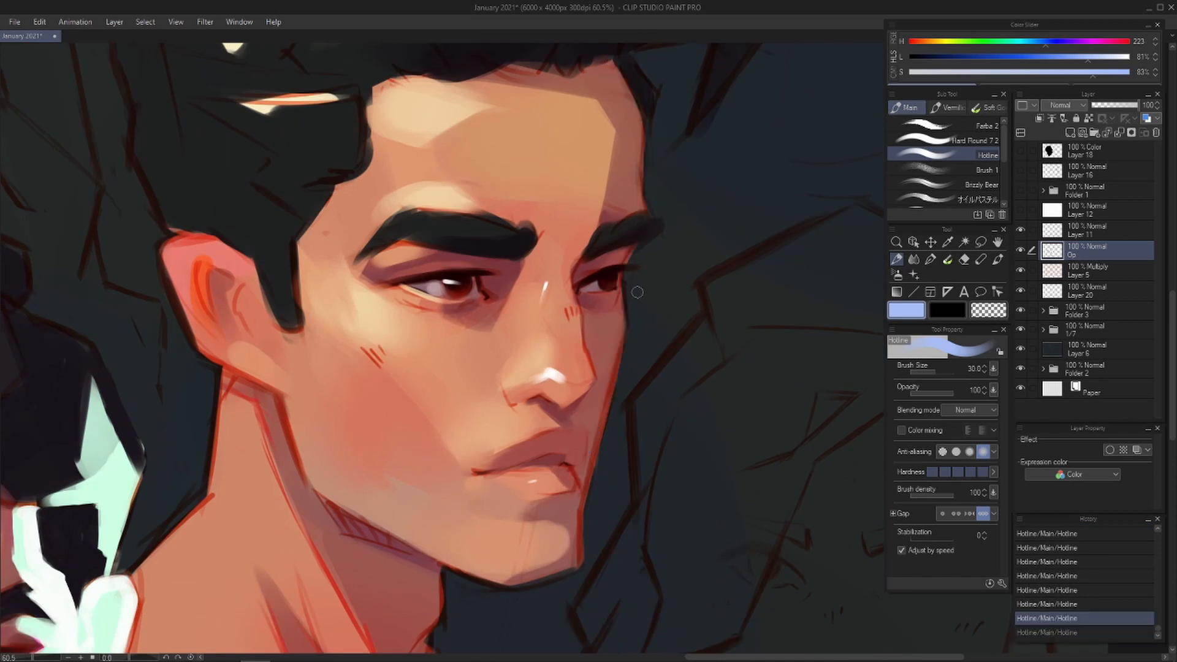
drag(659, 290, 646, 359)
key(bracketright)
key(bracketright)
key(bracketright)
mouse_move(594, 130)
mouse_down()
mouse_move(577, 145)
mouse_move(624, 192)
mouse_move(618, 181)
mouse_up()
key(ctrl+z)
key(ctrl+z)
mouse_move(600, 142)
mouse_down()
mouse_move(625, 208)
mouse_move(639, 208)
mouse_move(630, 201)
mouse_move(615, 239)
mouse_up()
key(bracketleft)
key(bracketleft)
key(ctrl+z)
- Paint a light blue rim light along the far forehead from the hairline to the brow with the 35 px Hotline brush
mouse_move(627, 198)
mouse_down()
mouse_move(602, 259)
mouse_move(625, 277)
mouse_up()
drag(607, 253, 634, 282)
drag(623, 222, 608, 263)
drag(622, 241, 609, 263)
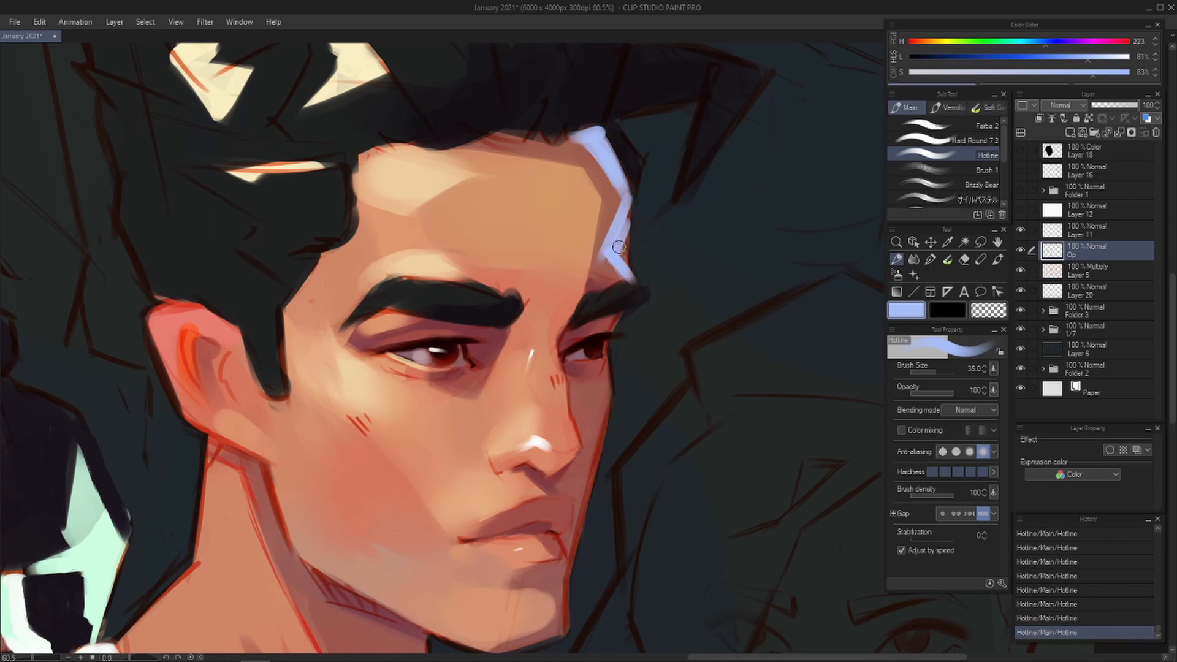
drag(630, 203, 619, 249)
mouse_move(629, 211)
mouse_down()
mouse_move(626, 274)
mouse_move(637, 229)
mouse_move(629, 257)
mouse_up()
key(ctrl+z)
key(ctrl+z)
key(ctrl+z)
key(ctrl+z)
- Fill in the lower forehead rim light and extend it around the far brow tip toward the eye with a 15 px brush
key(bracketleft)
key(bracketleft)
mouse_move(626, 210)
mouse_down()
mouse_move(628, 266)
mouse_move(613, 247)
mouse_move(624, 263)
mouse_move(624, 227)
mouse_move(608, 252)
mouse_move(623, 222)
mouse_move(626, 323)
mouse_move(593, 268)
mouse_up()
scroll(638, 221, down, 2)
key(ctrl+z)
key(bracketleft)
key(bracketleft)
key(bracketleft)
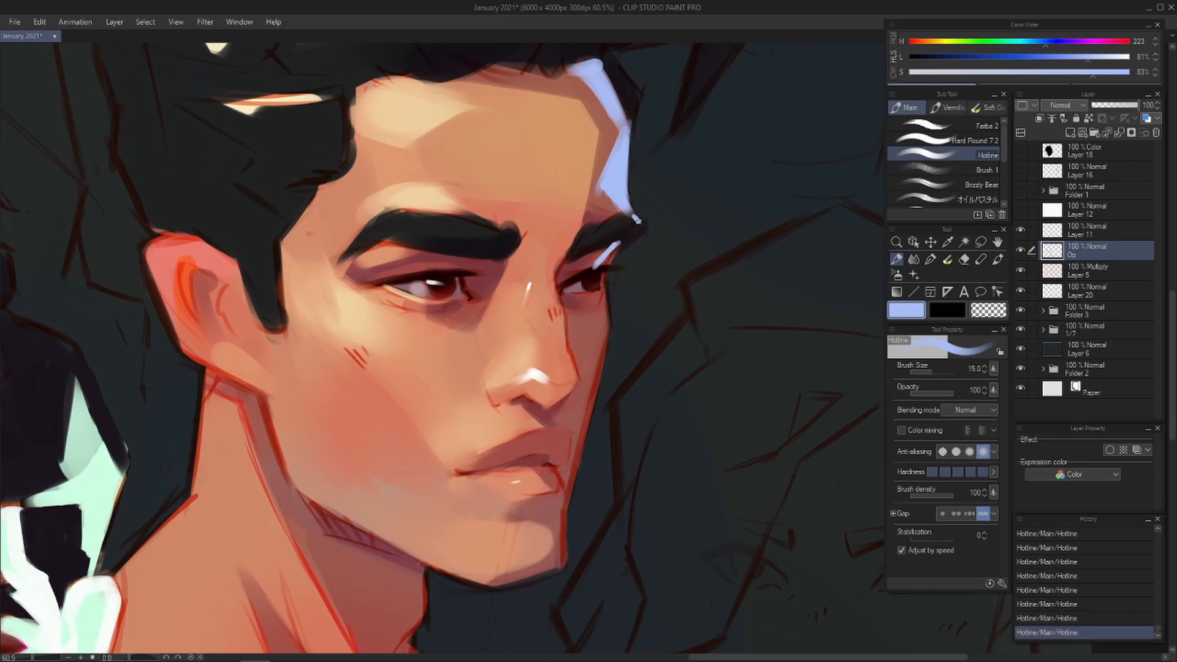
mouse_move(638, 220)
mouse_down()
mouse_move(615, 241)
mouse_move(641, 232)
mouse_move(607, 246)
mouse_move(606, 265)
mouse_up()
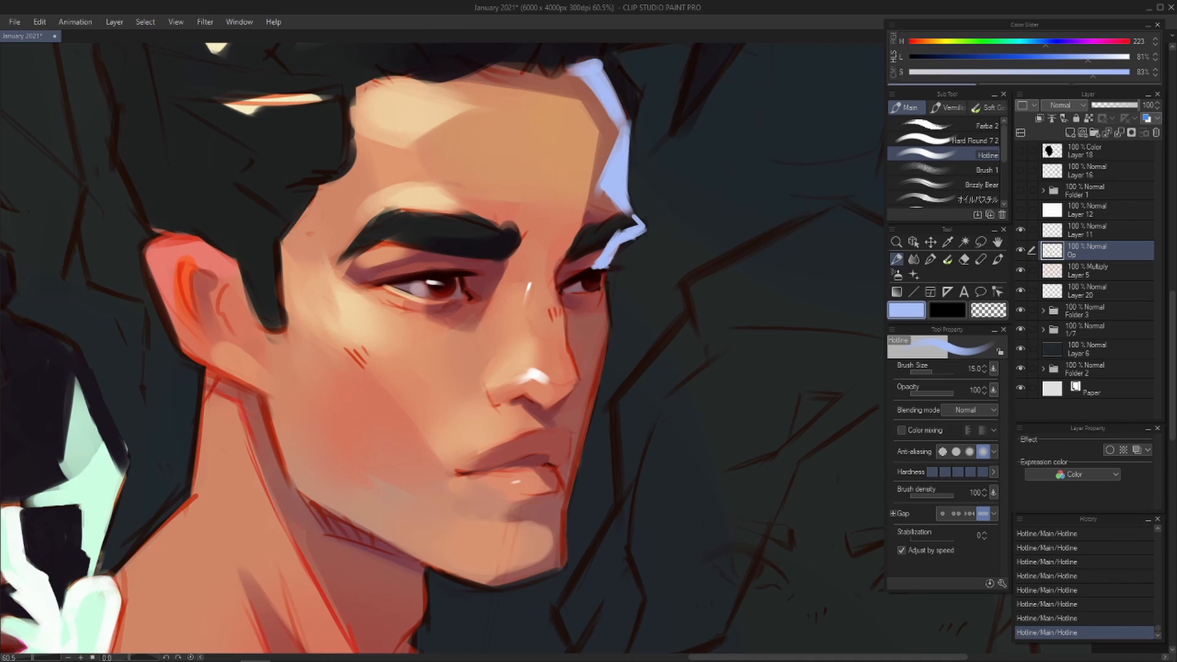
- Clean up the brow rim light with the Hard eraser and add a thin light blue edge beside the far eye
key(h)
mouse_move(599, 291)
mouse_down()
mouse_move(595, 277)
mouse_move(553, 265)
mouse_move(542, 274)
mouse_up()
key(e)
key(b)
drag(572, 299, 569, 274)
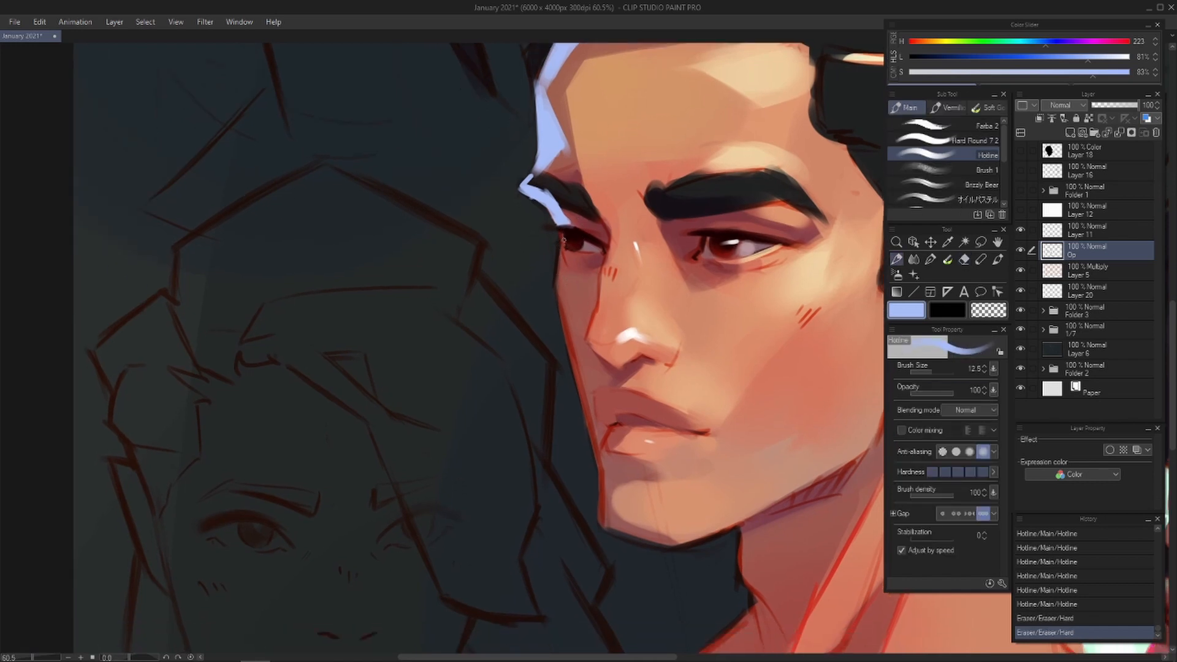
drag(561, 232, 569, 263)
- Paint a wider light blue patch below the far eye and trim its outer edge with the Hard eraser
key(bracketright)
key(bracketright)
drag(566, 252, 584, 262)
drag(583, 262, 564, 279)
key(bracketleft)
key(e)
drag(566, 270, 562, 289)
key(b)
- Continue the light blue rim light down the far cheek to mouth level with the Hotline brush at 30 to 40 px
key(h)
drag(590, 337, 598, 324)
key(bracketleft)
drag(620, 275, 592, 345)
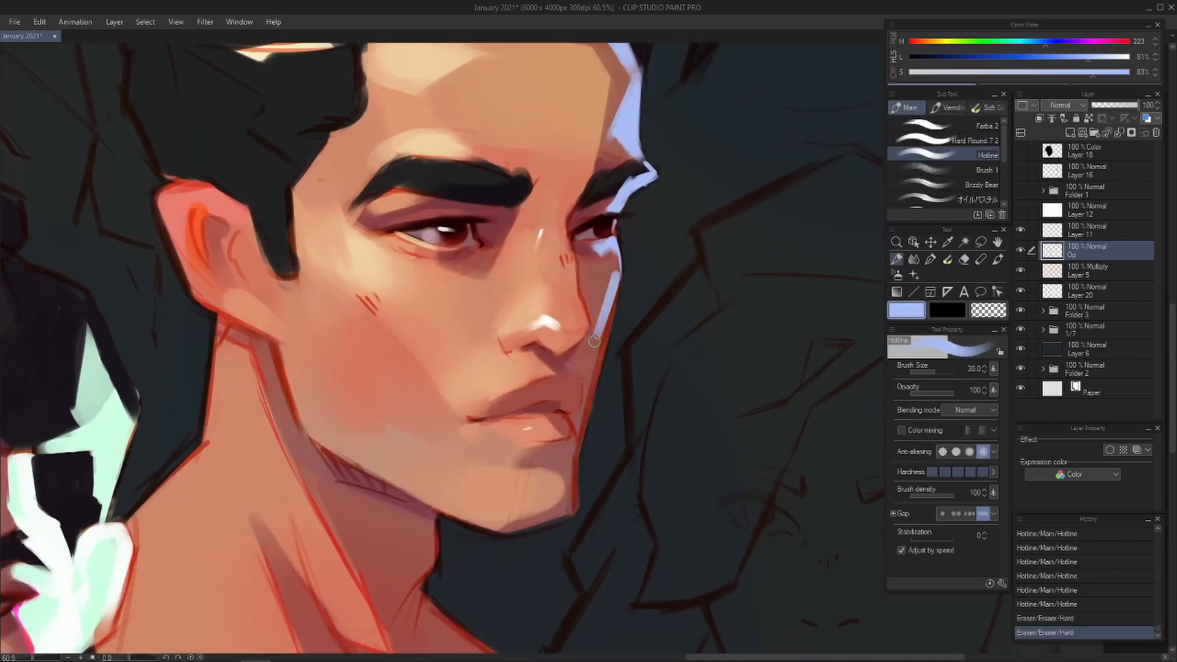
key(ctrl+z)
drag(623, 275, 590, 361)
mouse_move(615, 305)
mouse_down()
mouse_move(581, 372)
mouse_move(587, 404)
mouse_up()
drag(584, 381, 586, 403)
drag(604, 345, 583, 405)
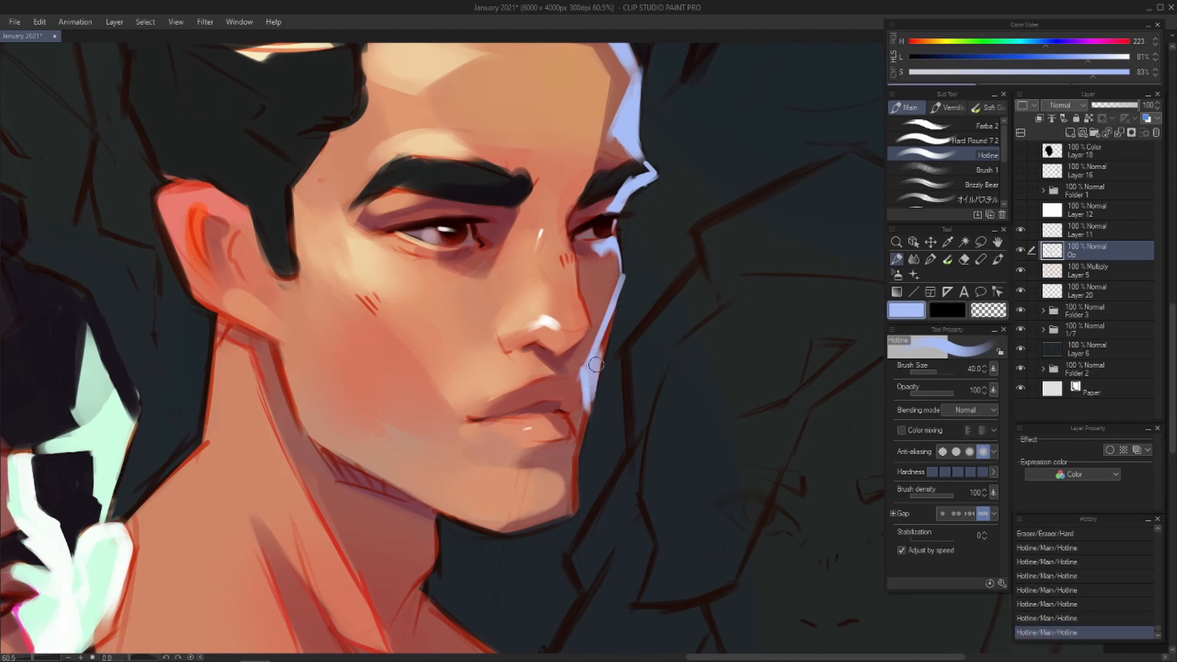
mouse_move(619, 305)
mouse_down()
mouse_move(589, 381)
mouse_move(594, 367)
mouse_up()
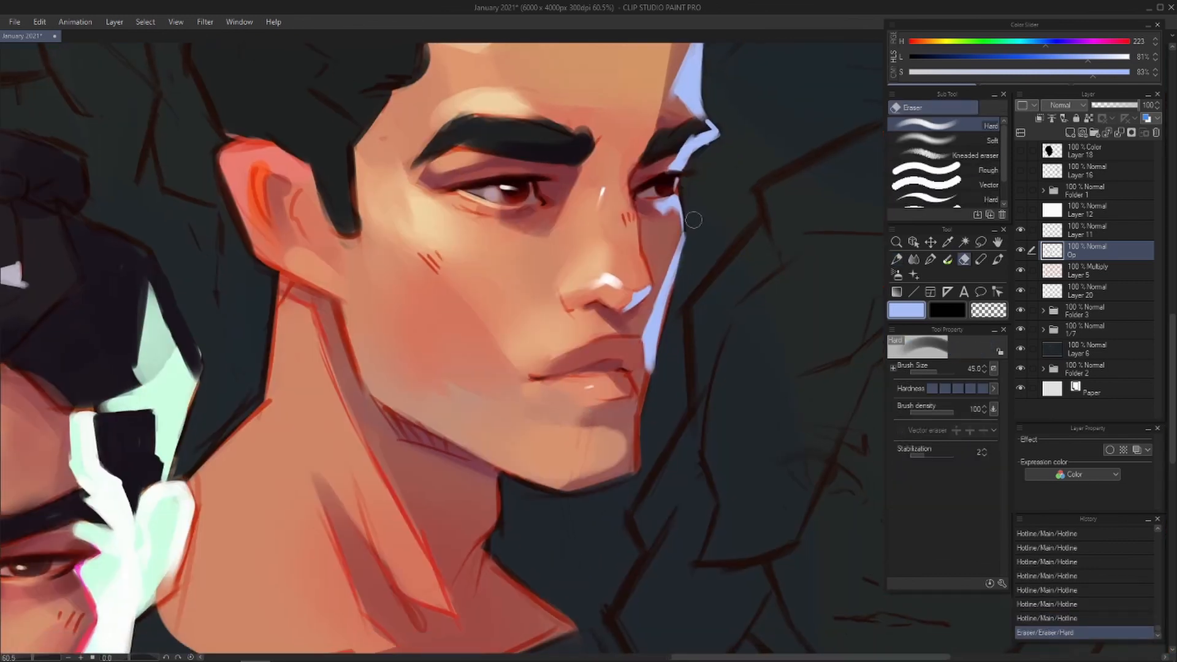
- Paint light blue rim light across the far corner of the lips and trim its outer edge with the Hard eraser
mouse_move(621, 337)
mouse_down()
mouse_move(637, 307)
mouse_move(624, 334)
mouse_up()
drag(634, 308, 627, 330)
mouse_move(634, 319)
mouse_down()
mouse_move(600, 319)
mouse_move(622, 333)
mouse_move(635, 363)
mouse_move(622, 377)
mouse_up()
drag(619, 337, 626, 345)
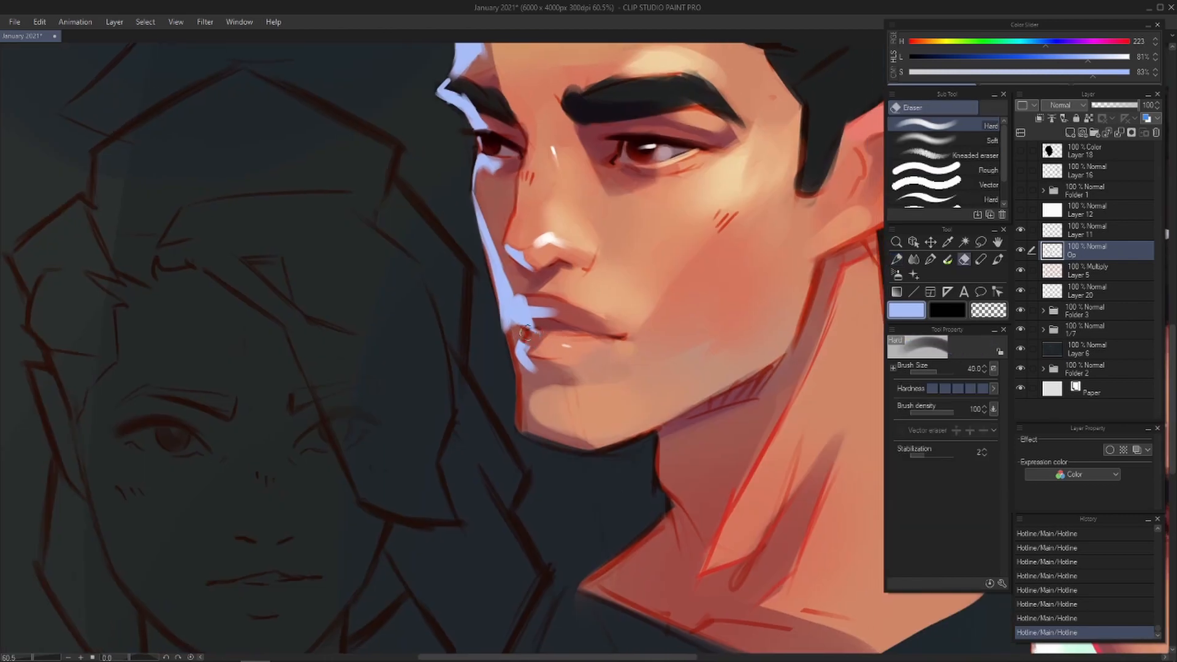
drag(520, 310, 509, 361)
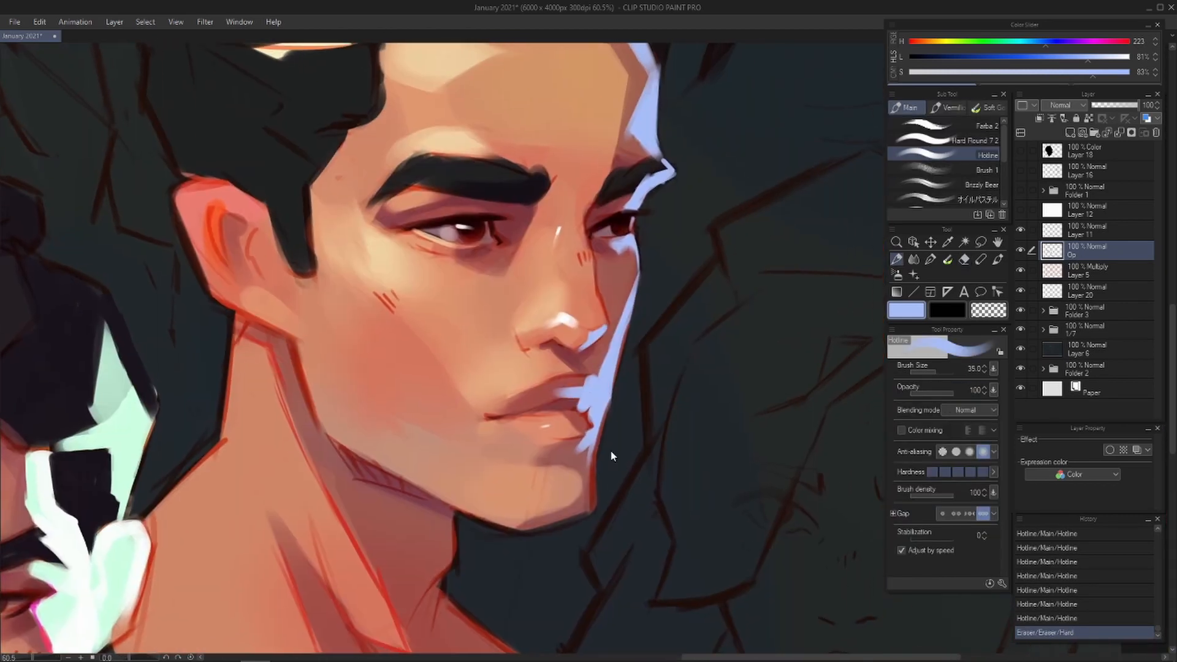
key(e)
mouse_move(595, 381)
mouse_down()
mouse_move(561, 395)
mouse_move(597, 417)
mouse_move(589, 471)
mouse_up()
- Extend the light blue rim light down the chin and refine its edge beside the mouth with the Hotline brush
key(b)
key(bracketright)
drag(590, 437, 590, 507)
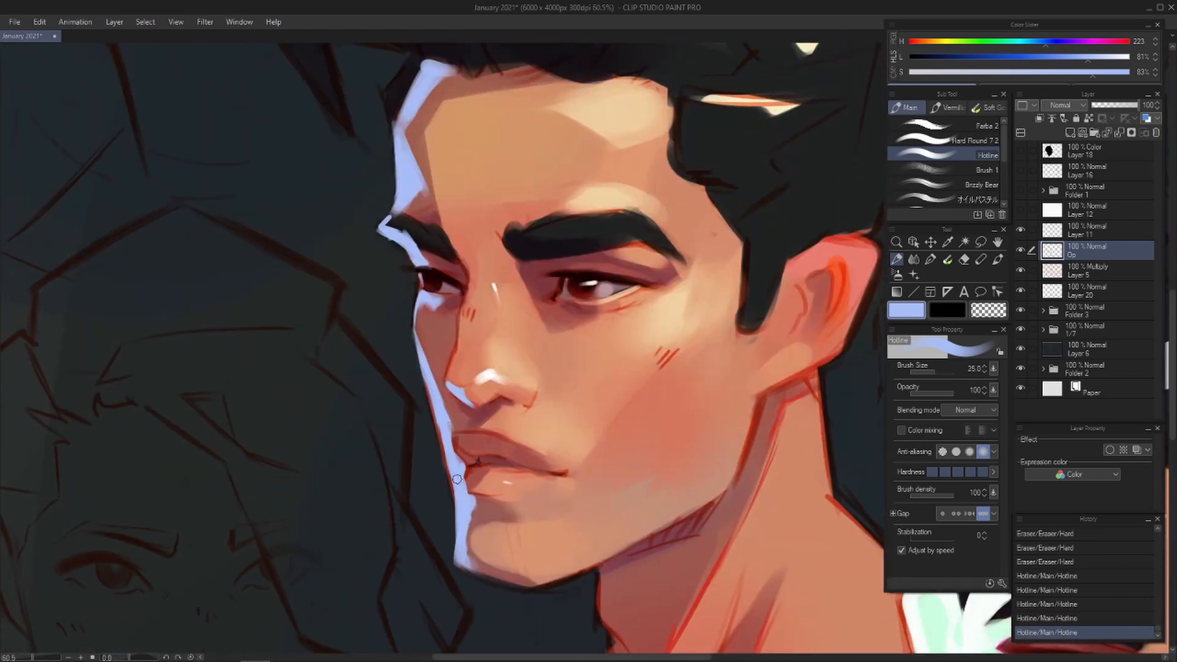
drag(456, 456, 455, 492)
drag(429, 383, 454, 497)
drag(456, 435, 450, 514)
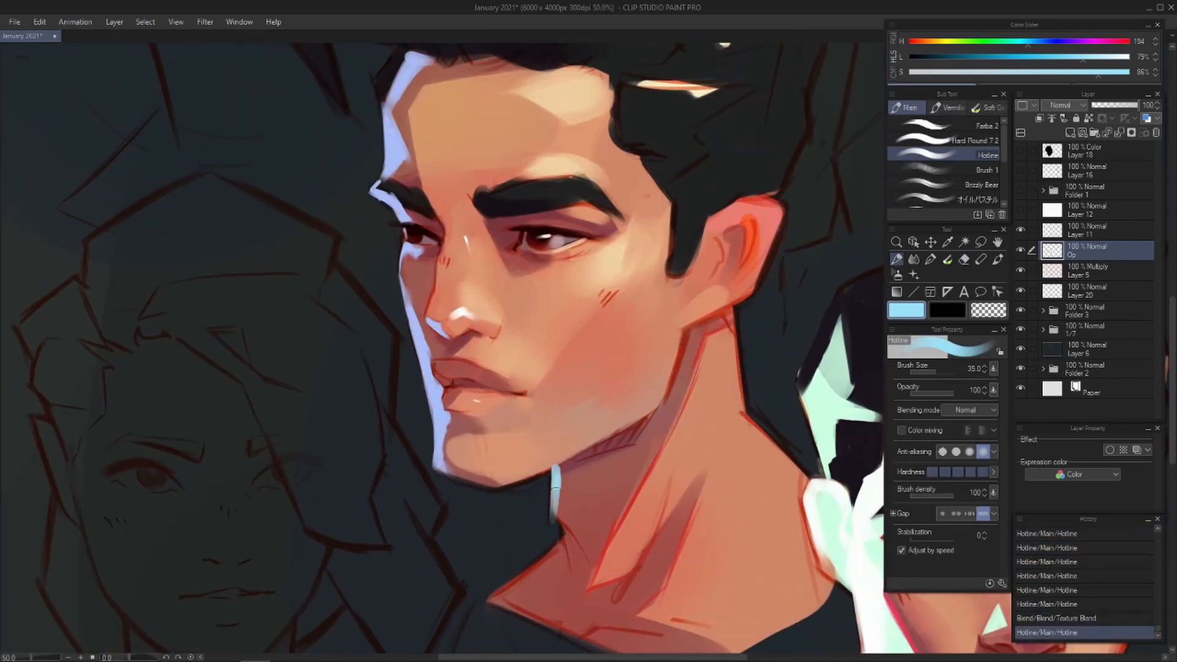
- Paint a cyan rim light, hue 194, down the front of the neck and onto the shoulder edge
drag(553, 490, 573, 558)
drag(554, 518, 579, 570)
key(e)
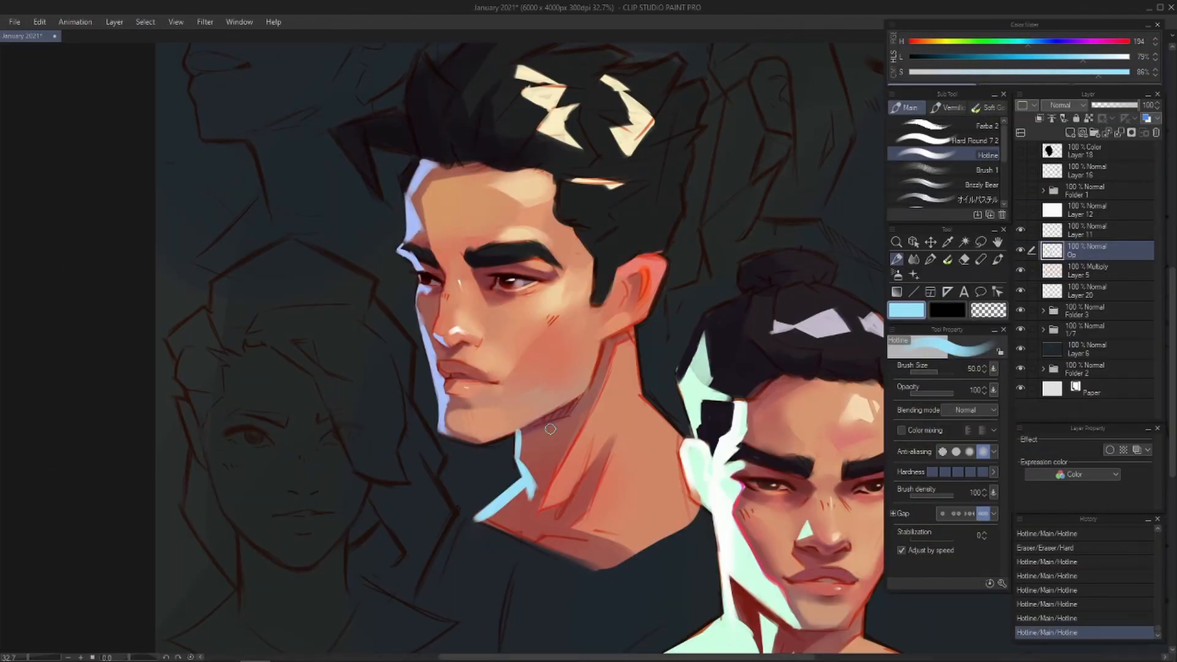
key(h)
drag(558, 335, 599, 271)
key(h)
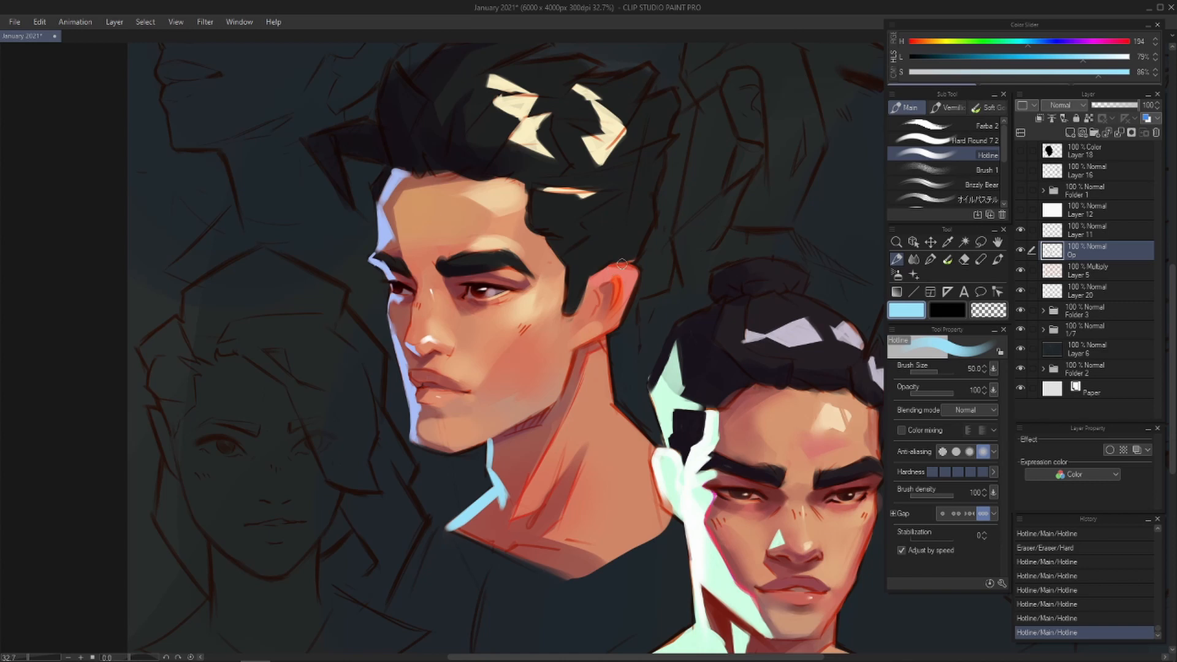
drag(627, 431, 597, 382)
scroll(614, 351, down, 2)
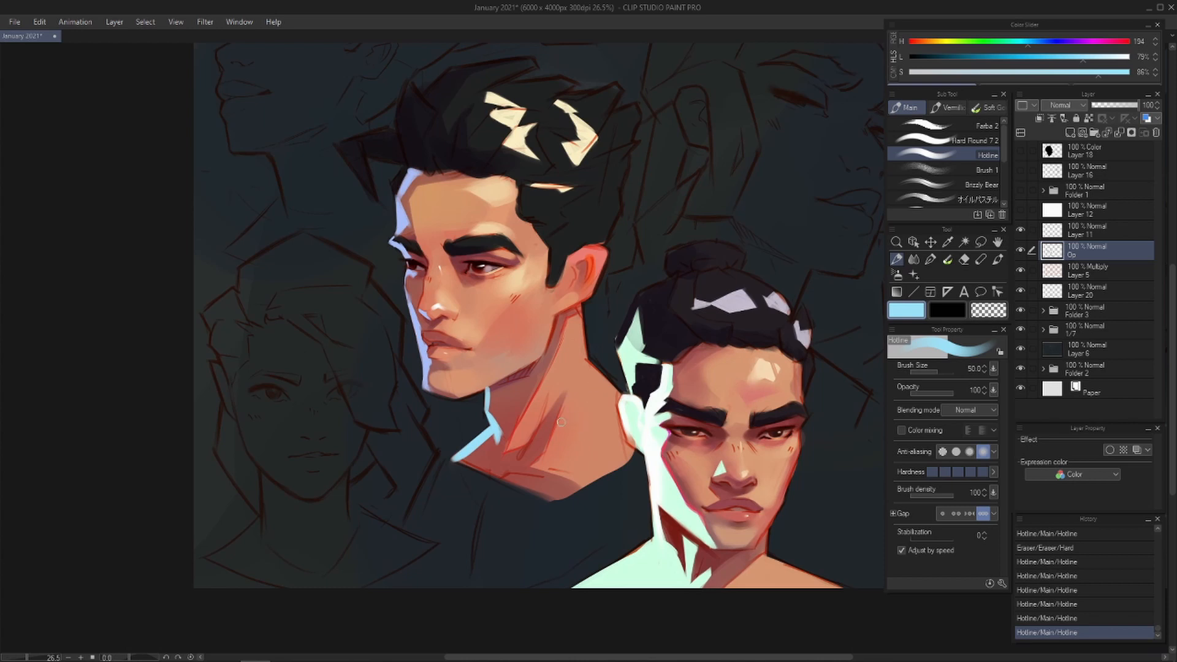
- Examine the male portrait's shading and blue rim light, both as a whole and close up around the face
drag(561, 422, 530, 468)
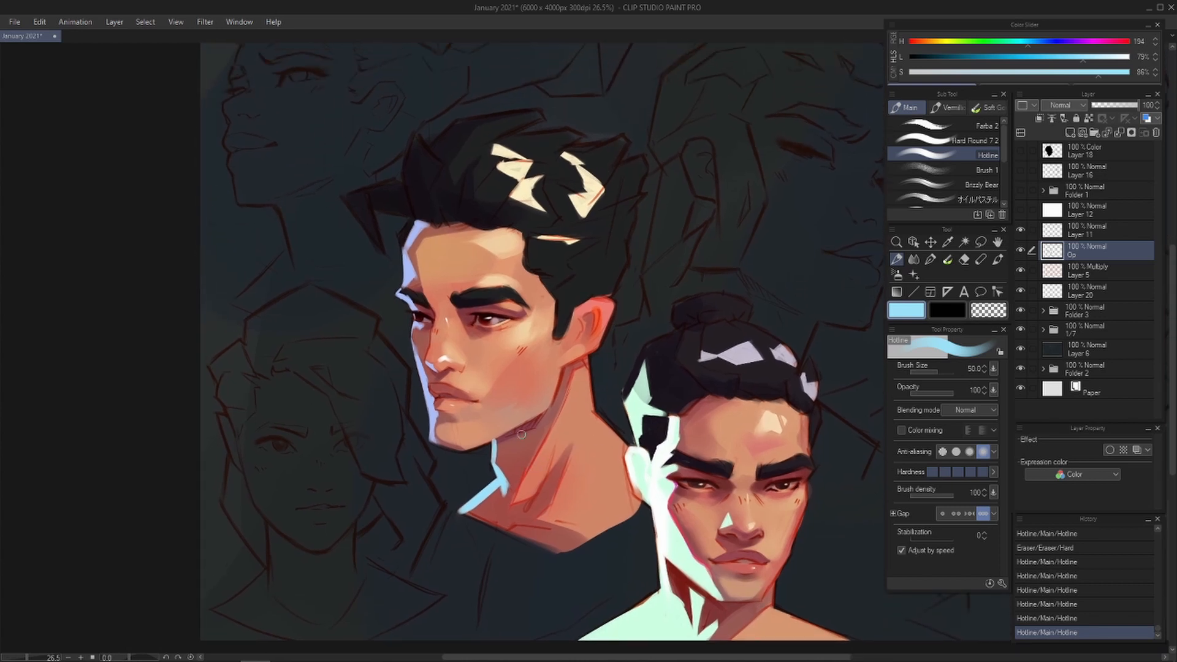
scroll(522, 434, up, 2)
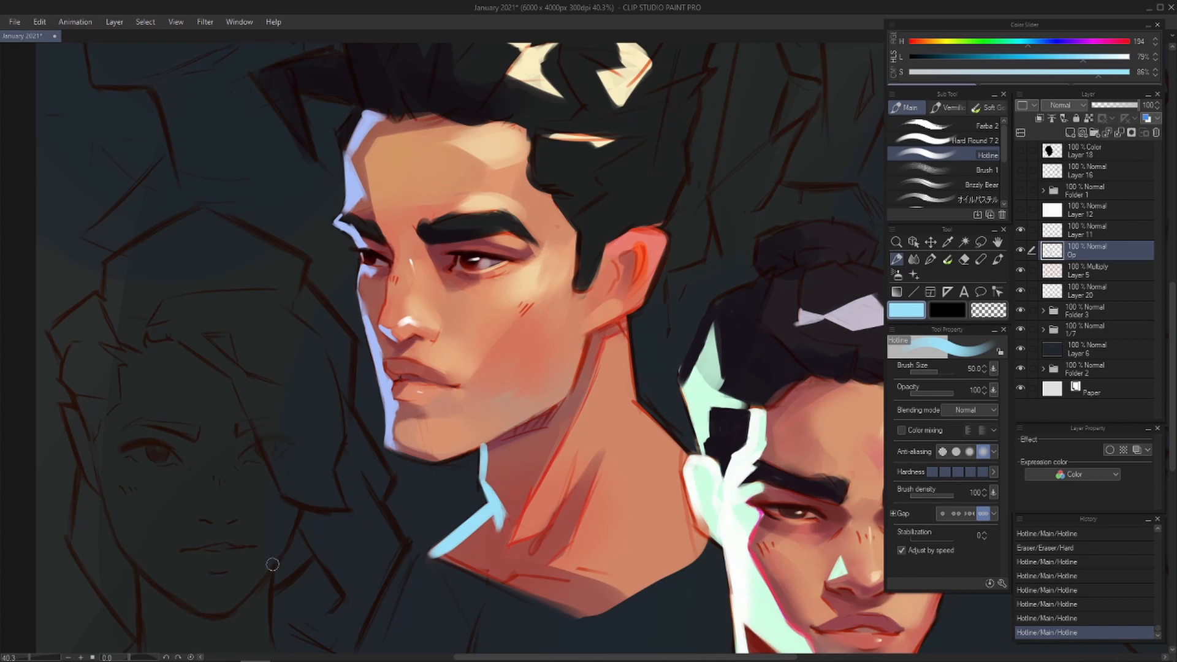
drag(574, 204, 586, 314)
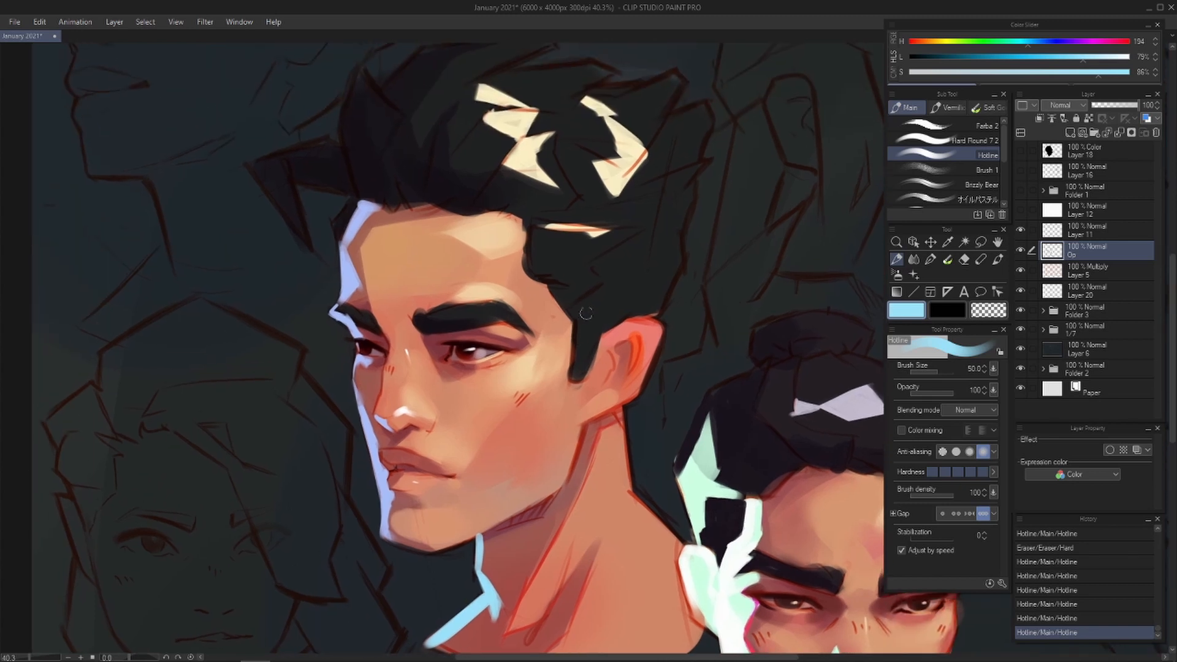
drag(607, 373, 582, 399)
scroll(594, 334, down, 1)
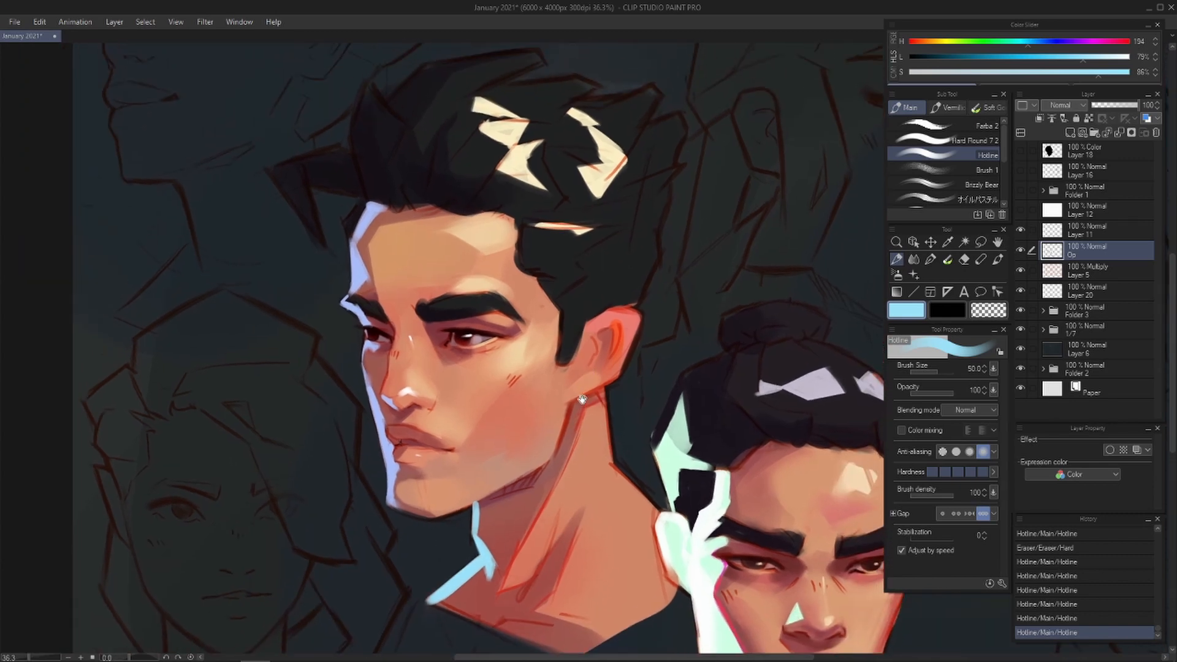
scroll(660, 389, down, 4)
drag(660, 432, 430, 446)
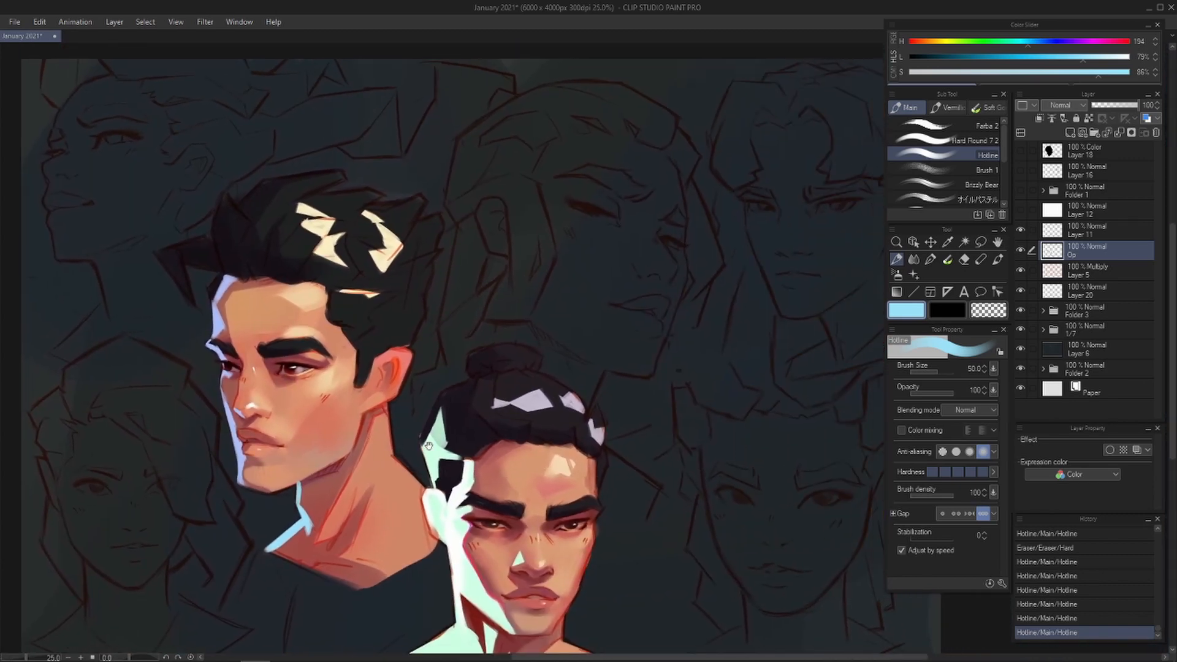
drag(707, 478, 688, 406)
drag(485, 426, 632, 425)
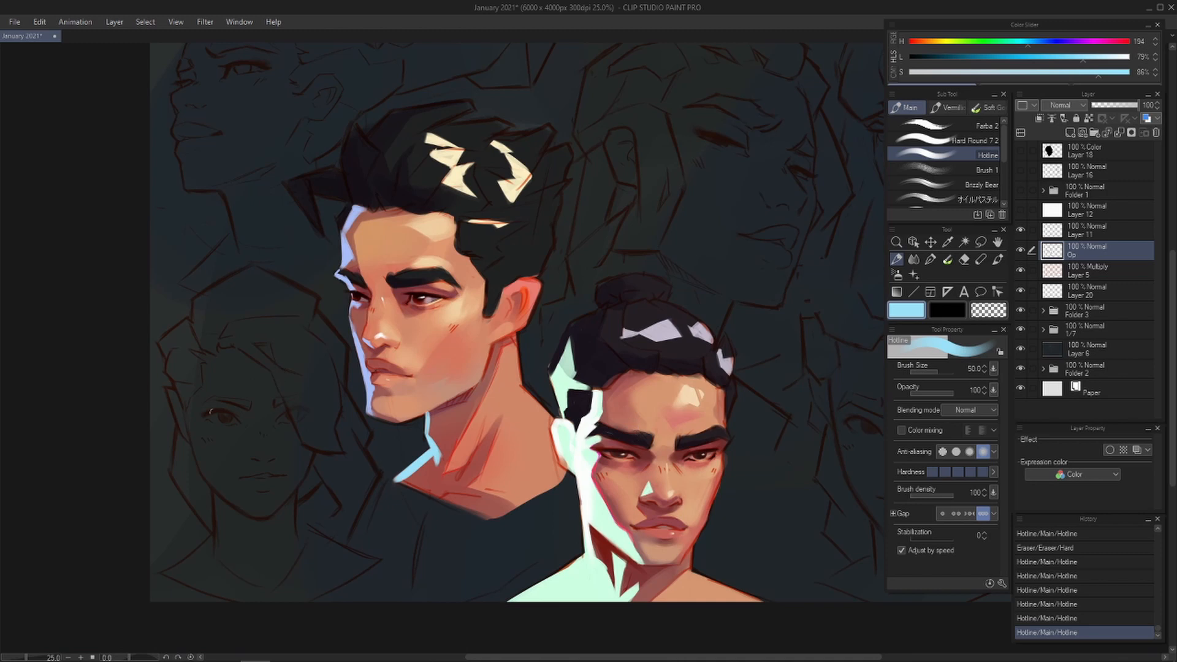
scroll(594, 354, down, 1)
scroll(588, 398, up, 1)
drag(584, 358, 612, 364)
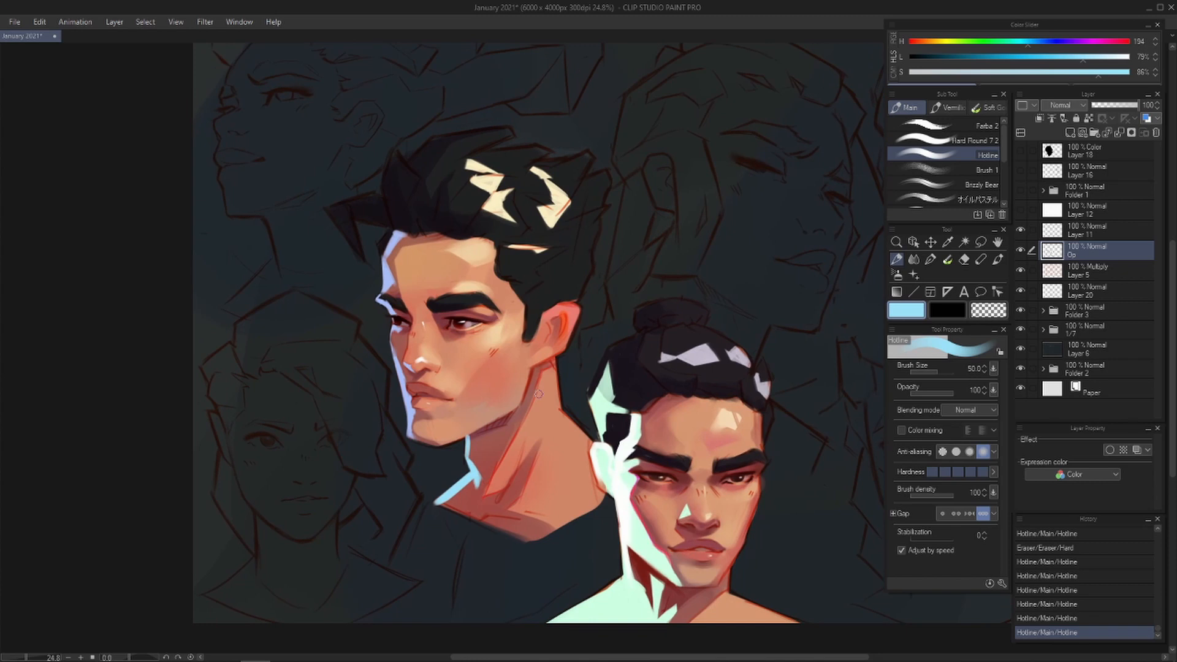
drag(520, 415, 552, 408)
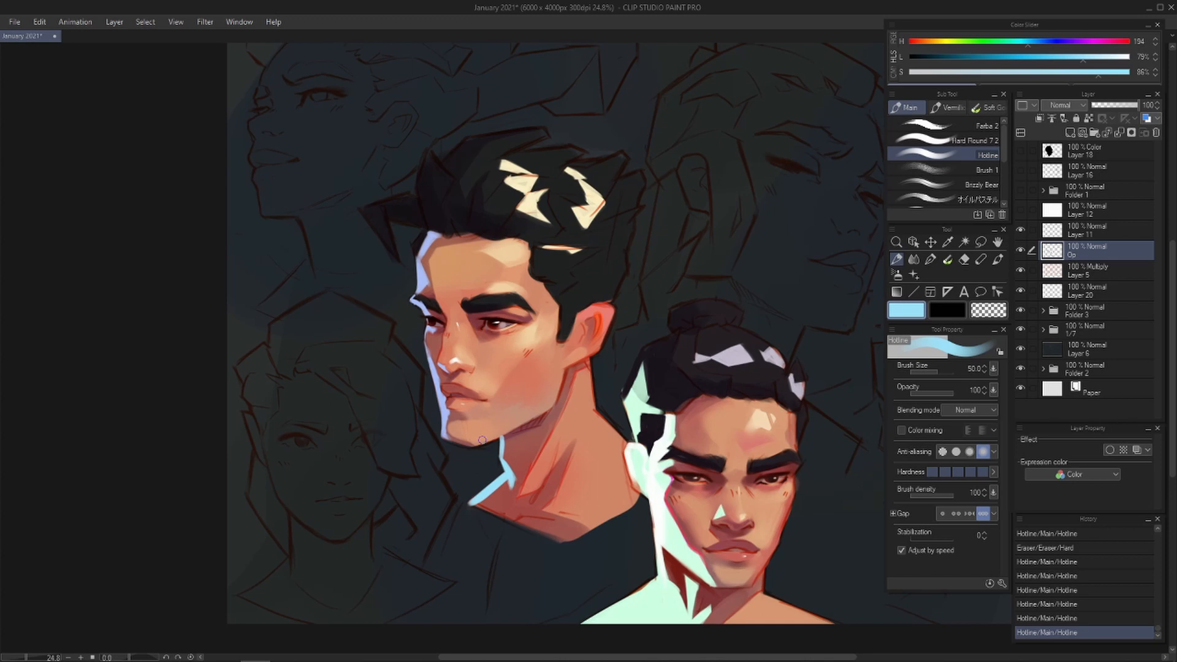
scroll(497, 423, up, 1)
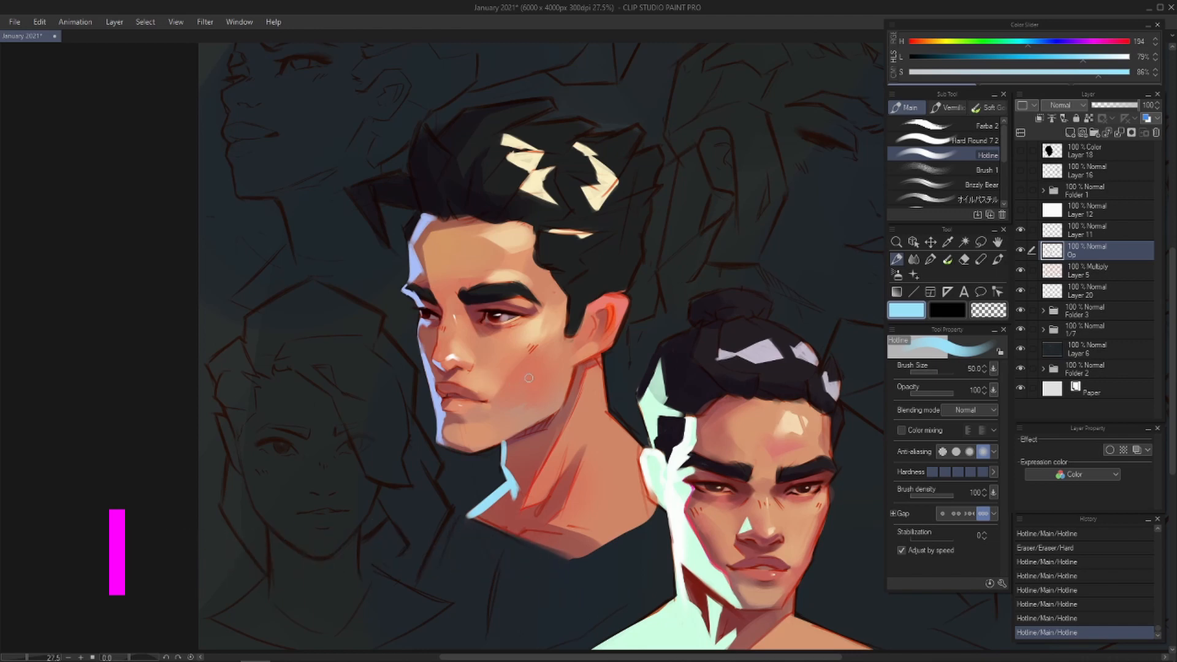
scroll(525, 384, up, 3)
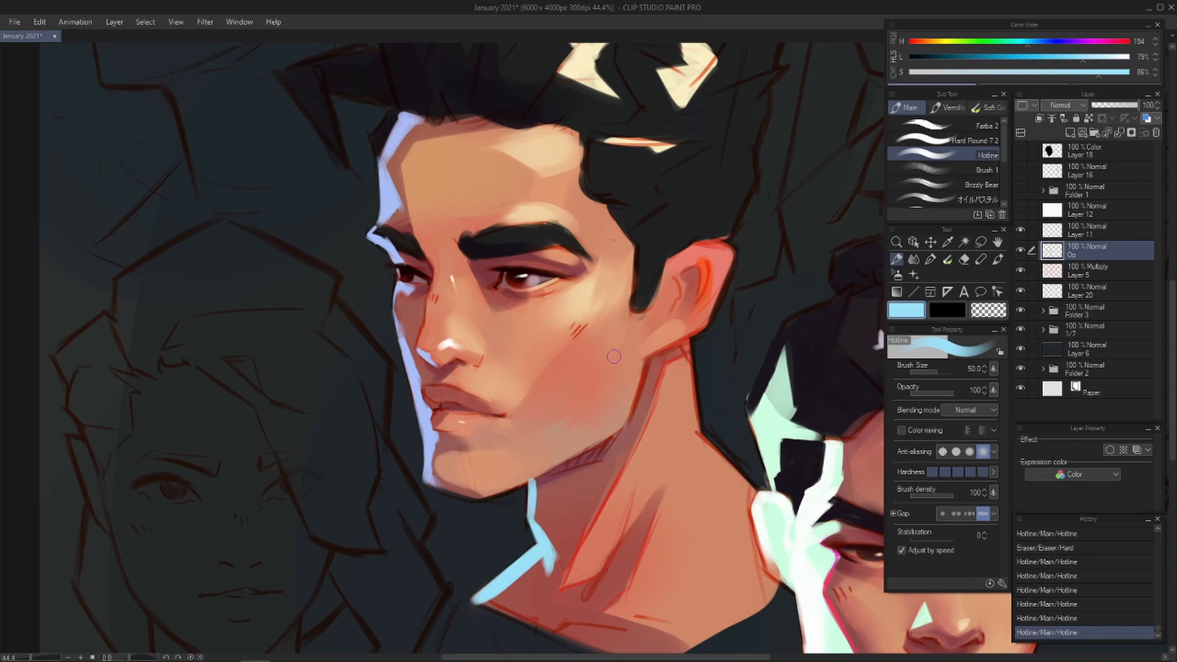
scroll(629, 376, up, 1)
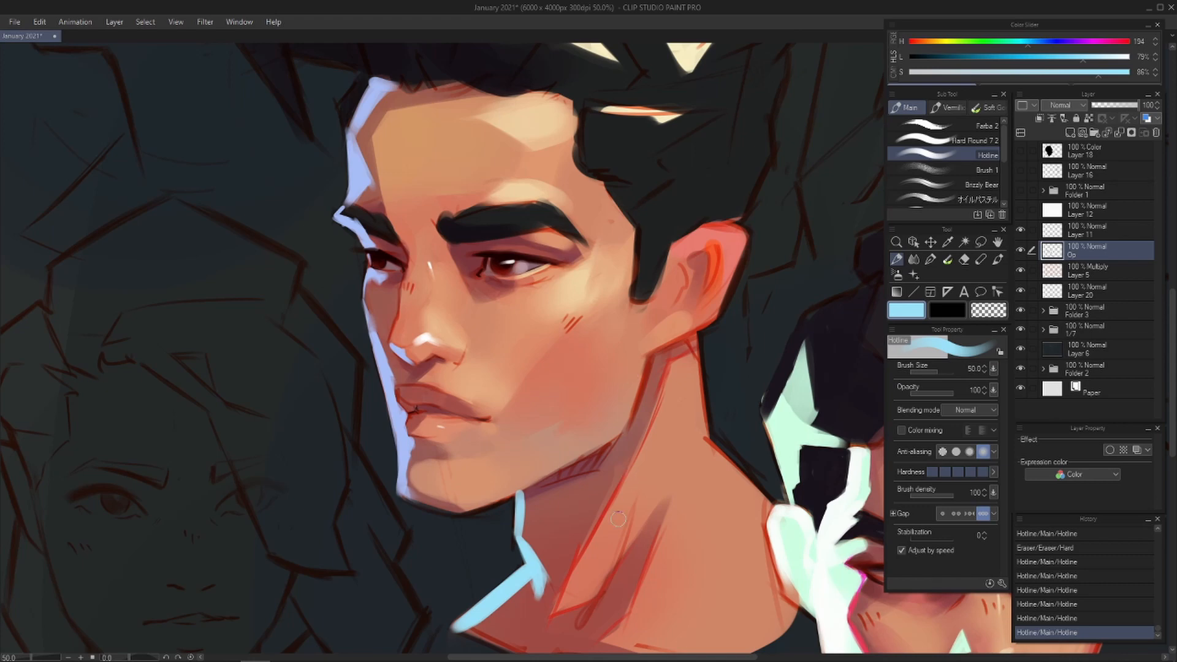
scroll(559, 392, up, 1)
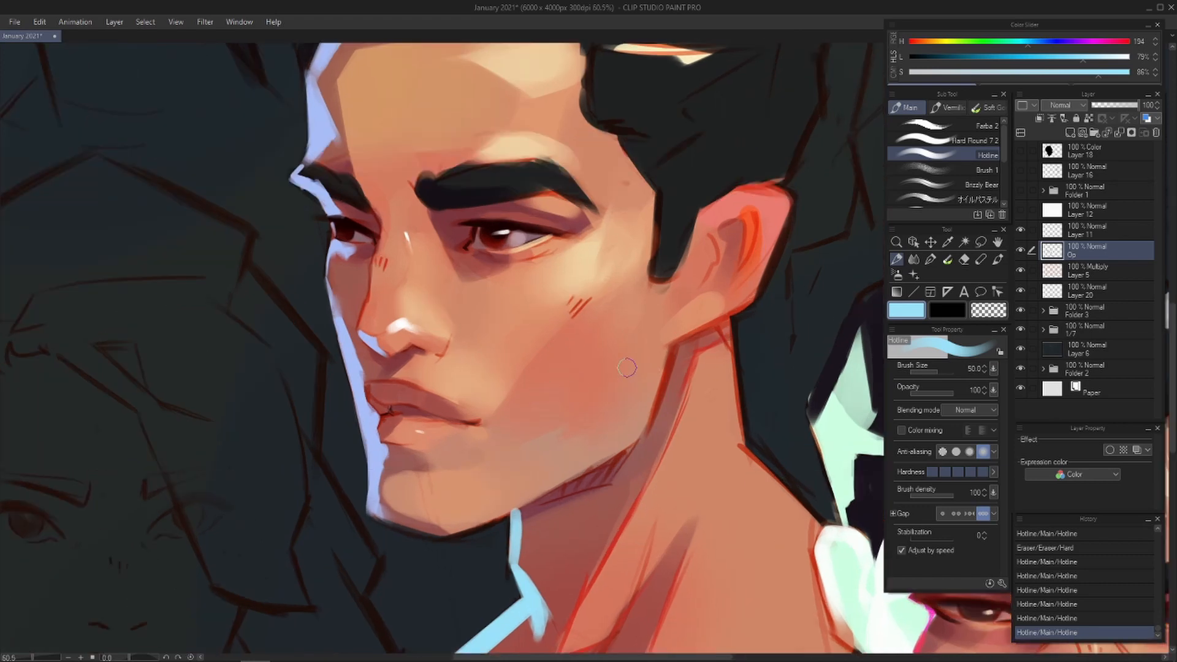
scroll(576, 369, up, 1)
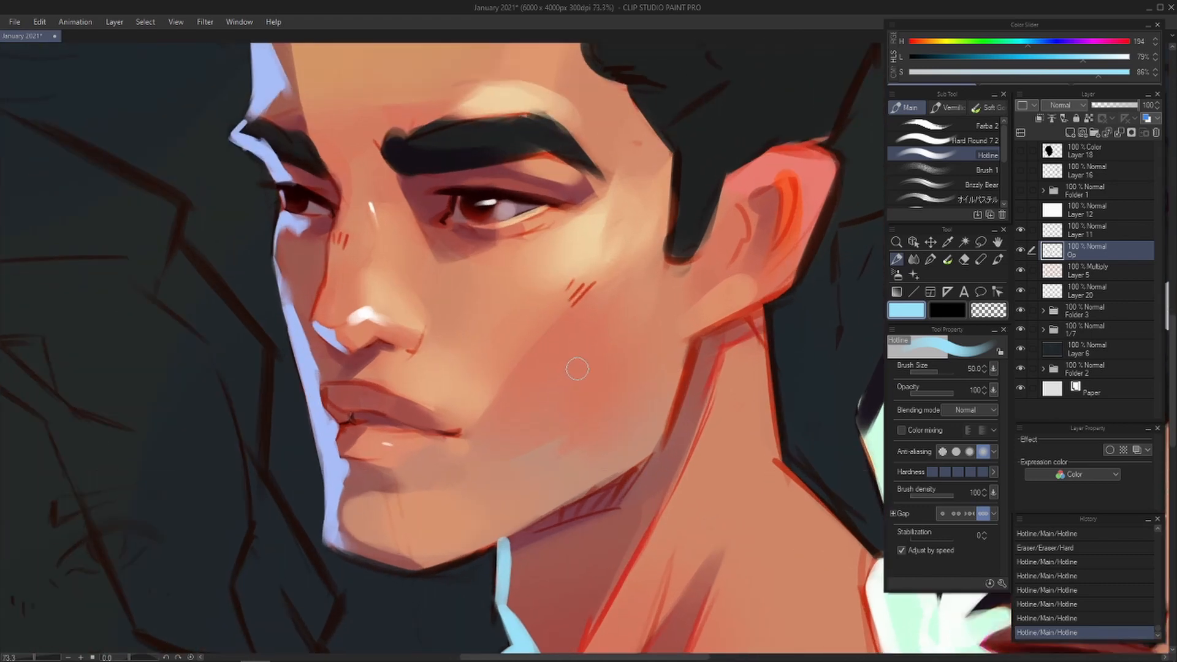
drag(463, 269, 494, 469)
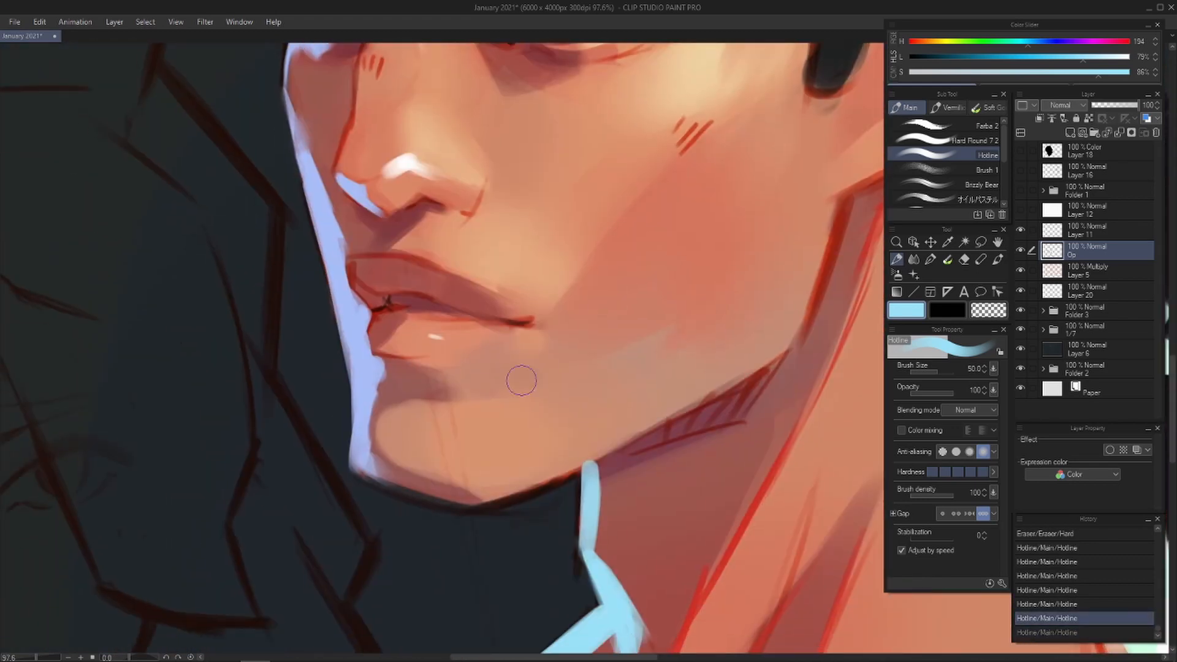
drag(520, 380, 594, 502)
key(ctrl+z)
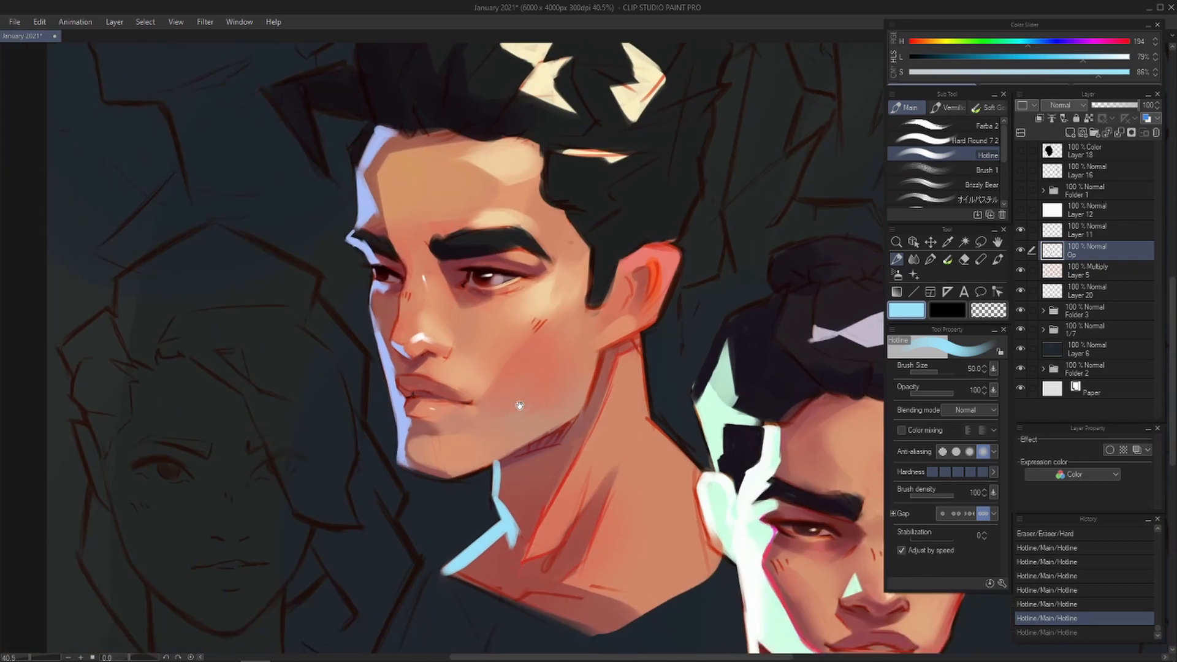
- Mirror the canvas view and show the Color layer, Layer 18, to check the male portrait's values in greyscale
drag(519, 405, 533, 434)
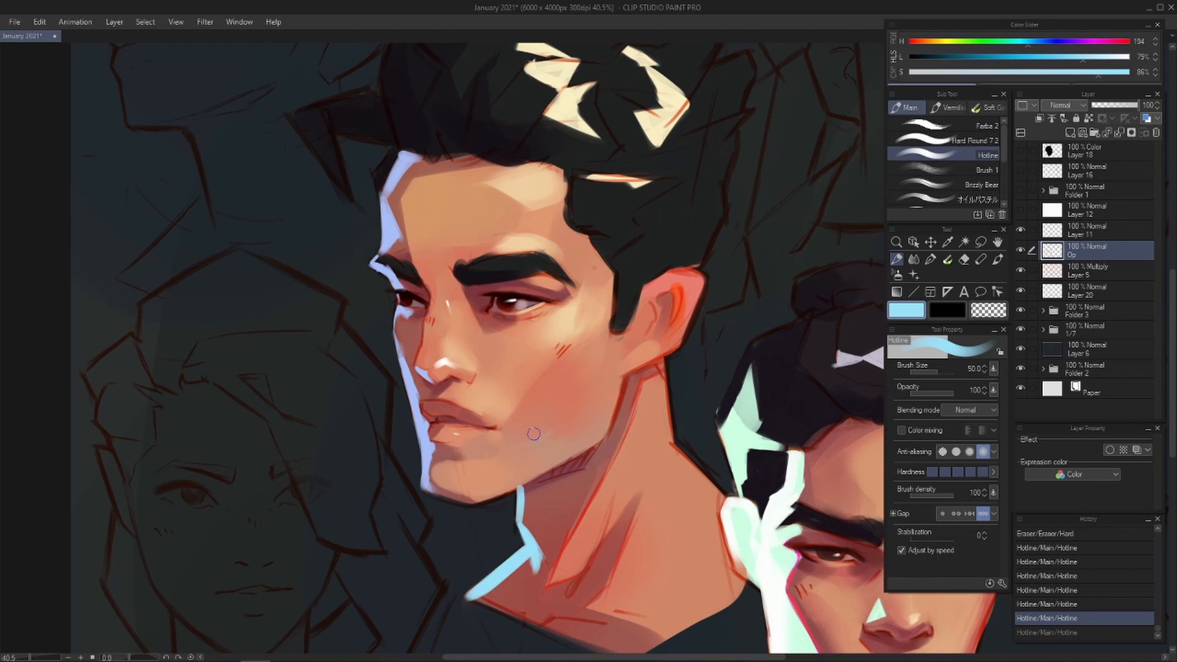
mouse_move(653, 370)
mouse_down()
mouse_move(649, 402)
mouse_move(651, 330)
mouse_move(619, 356)
mouse_move(502, 371)
mouse_up()
scroll(620, 366, down, 1)
key(h)
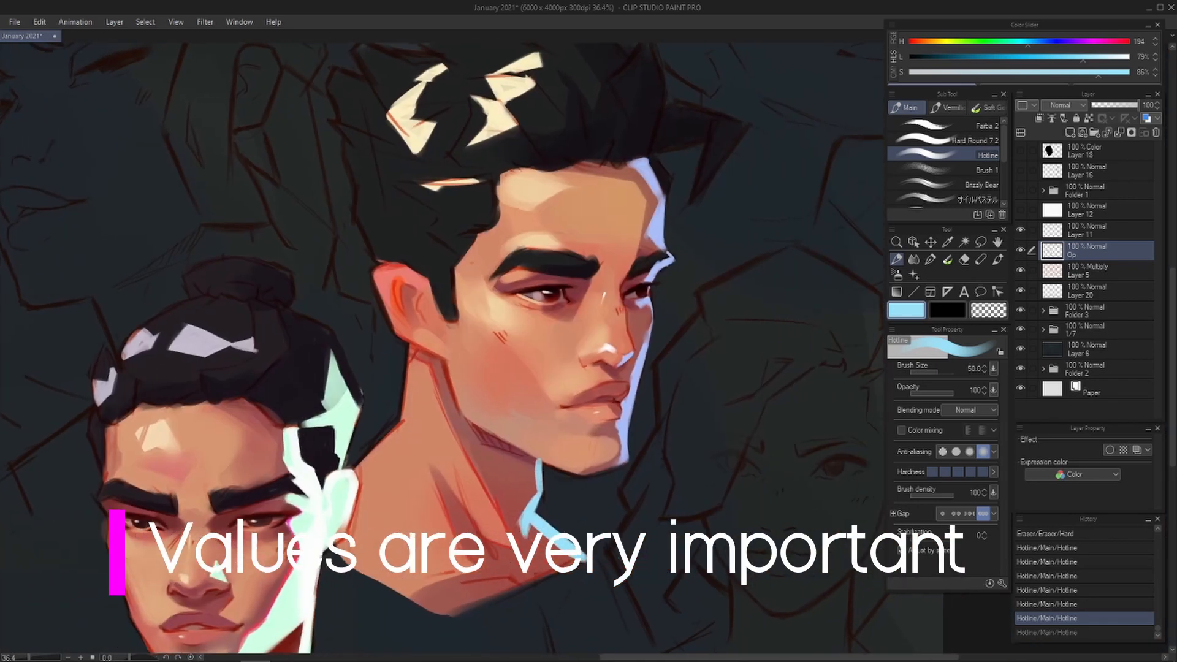
click(1018, 153)
drag(615, 368, 620, 436)
scroll(662, 419, up, 3)
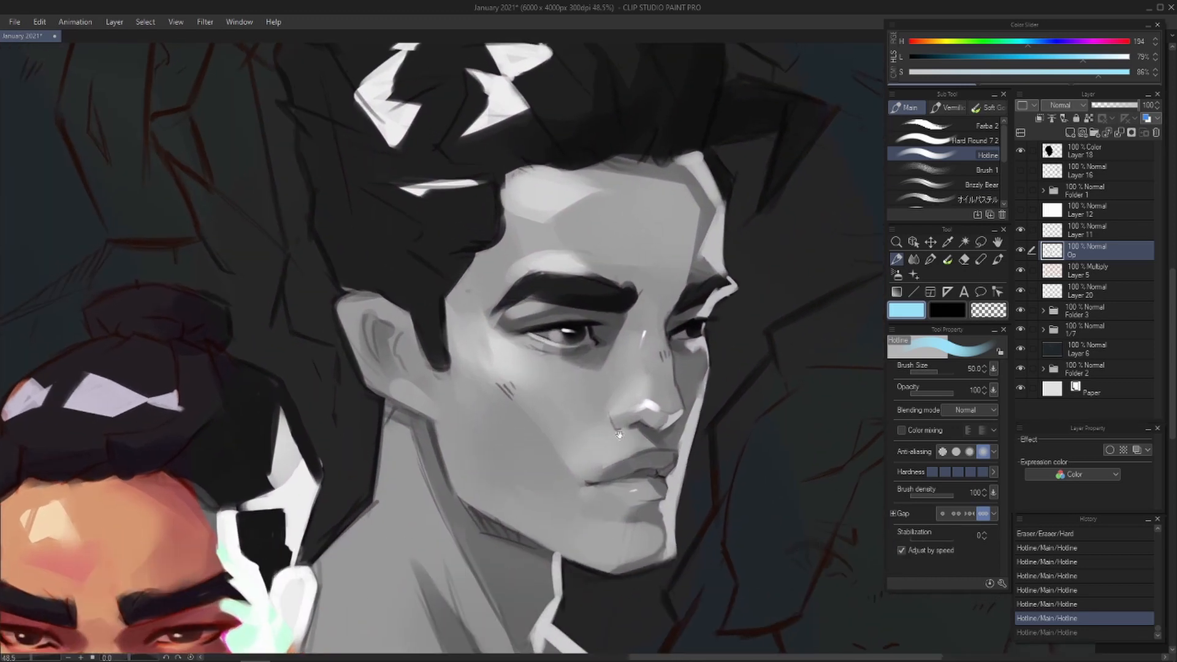
- Compare the mirrored face in colour and in greyscale by toggling Layer 18, ending with the layer hidden
drag(657, 360, 648, 321)
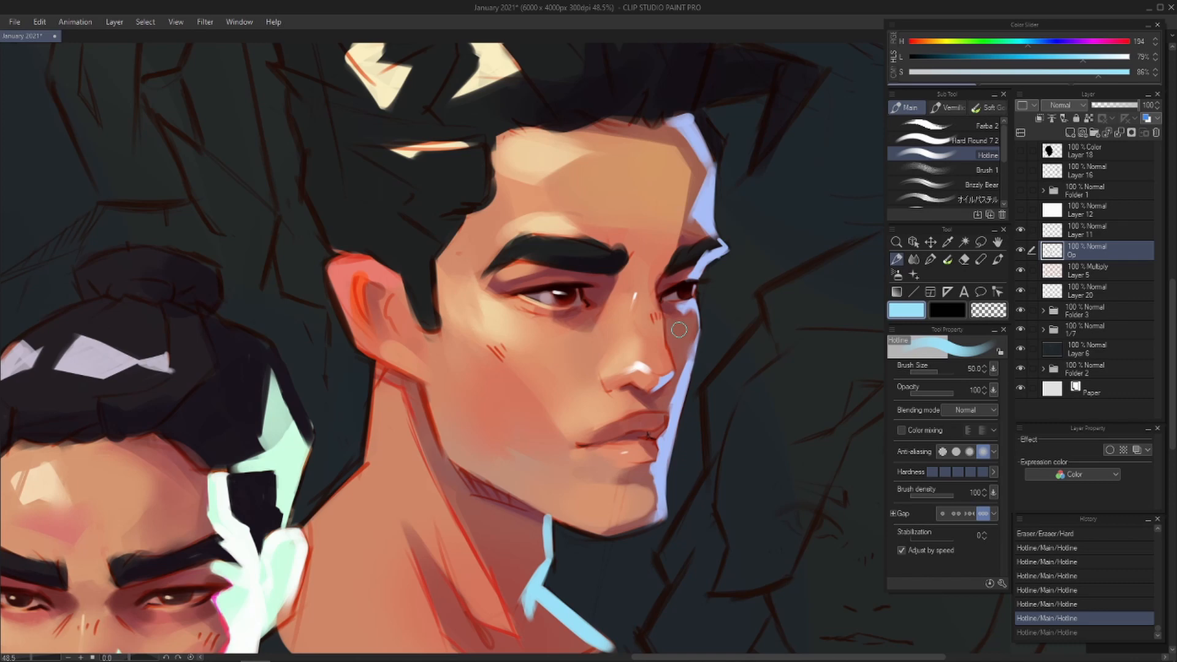
drag(668, 306, 668, 374)
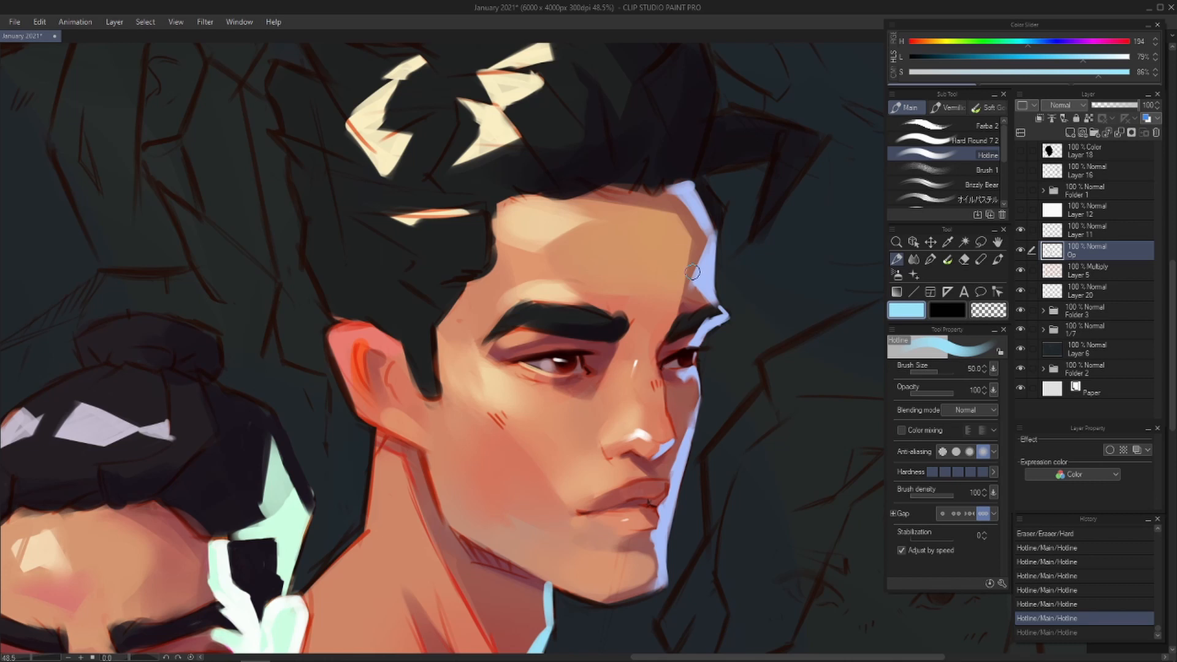
click(1020, 152)
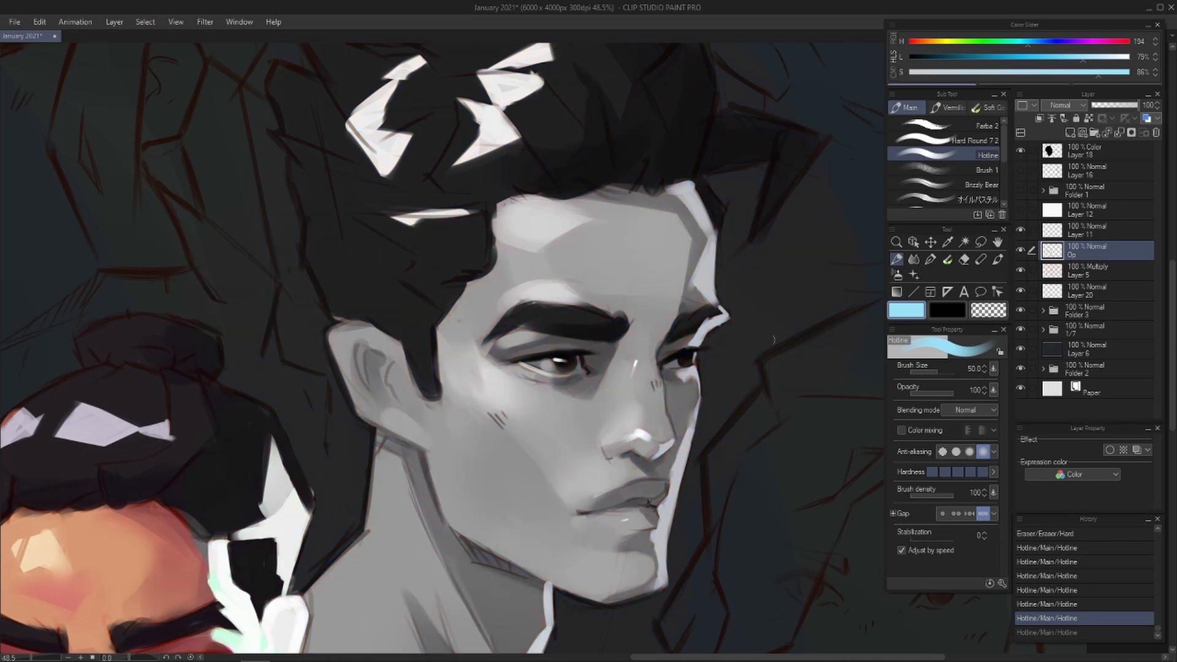
scroll(735, 311, up, 2)
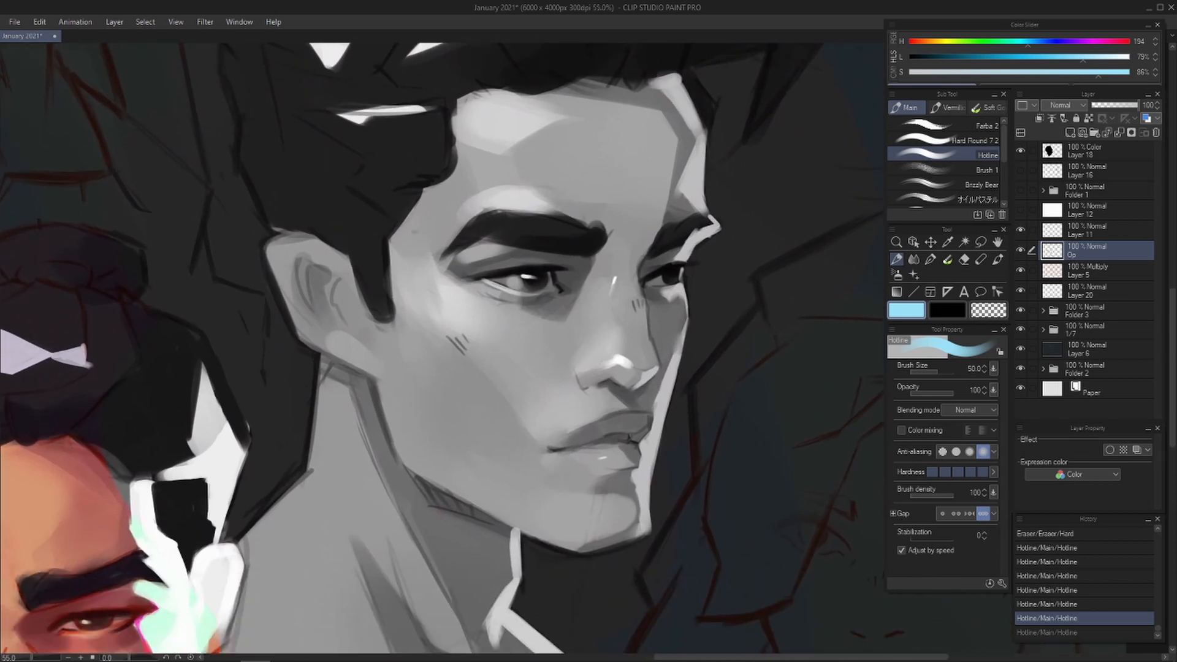
click(1022, 151)
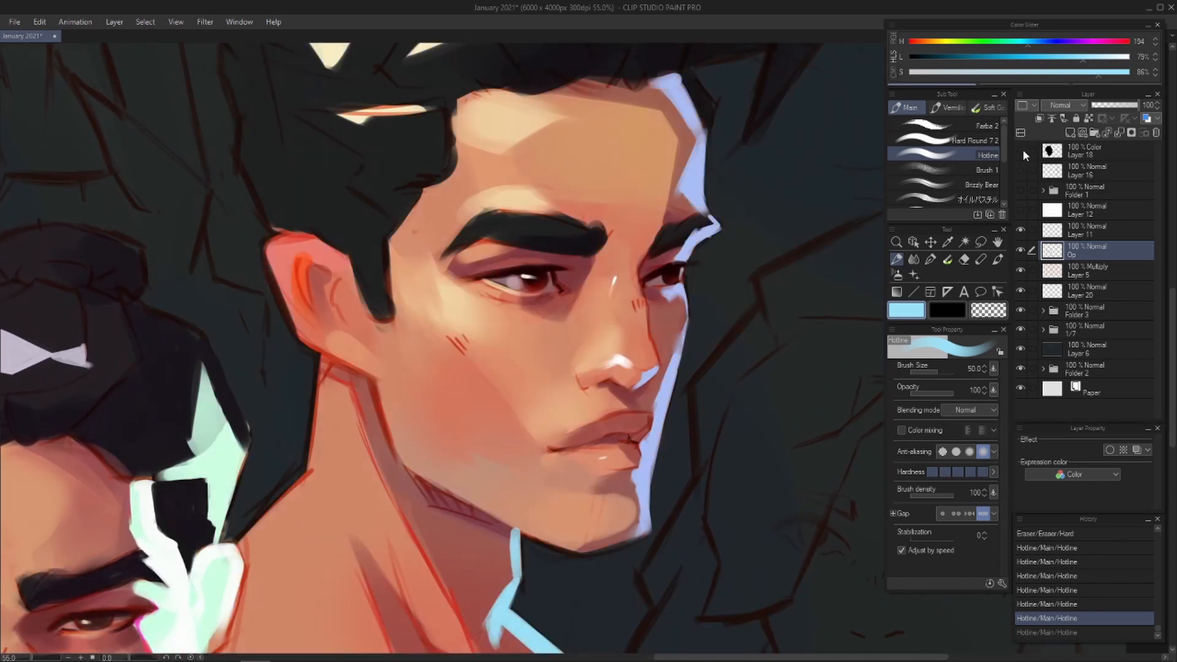
scroll(481, 374, up, 1)
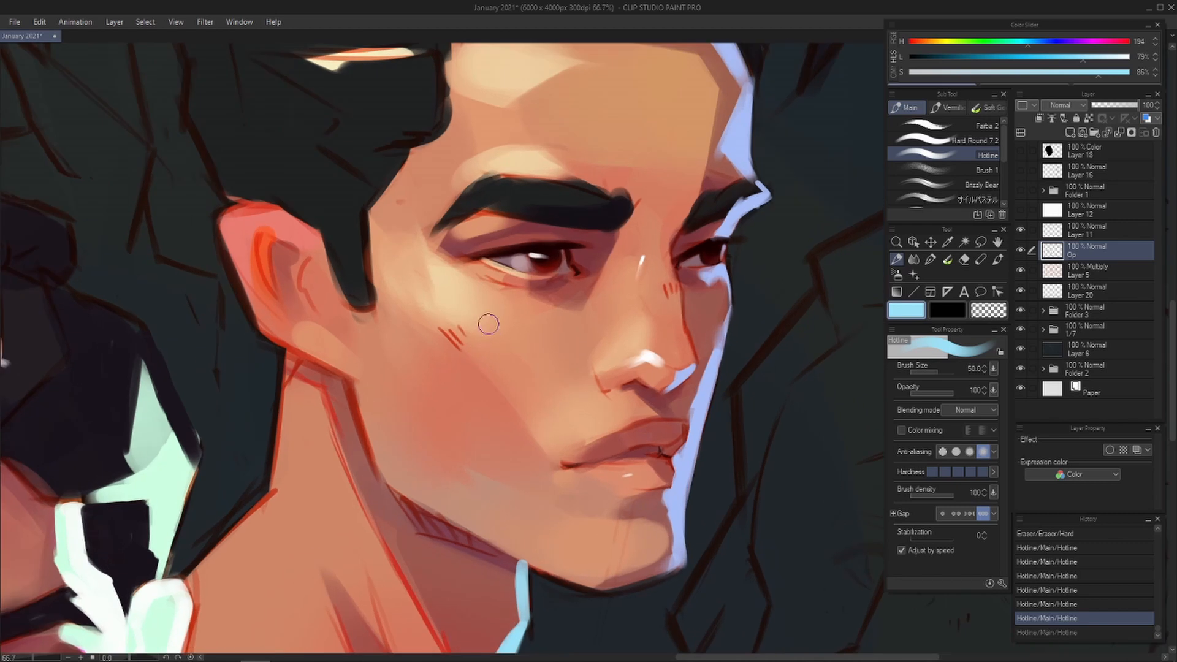
drag(551, 449, 570, 460)
drag(634, 366, 652, 428)
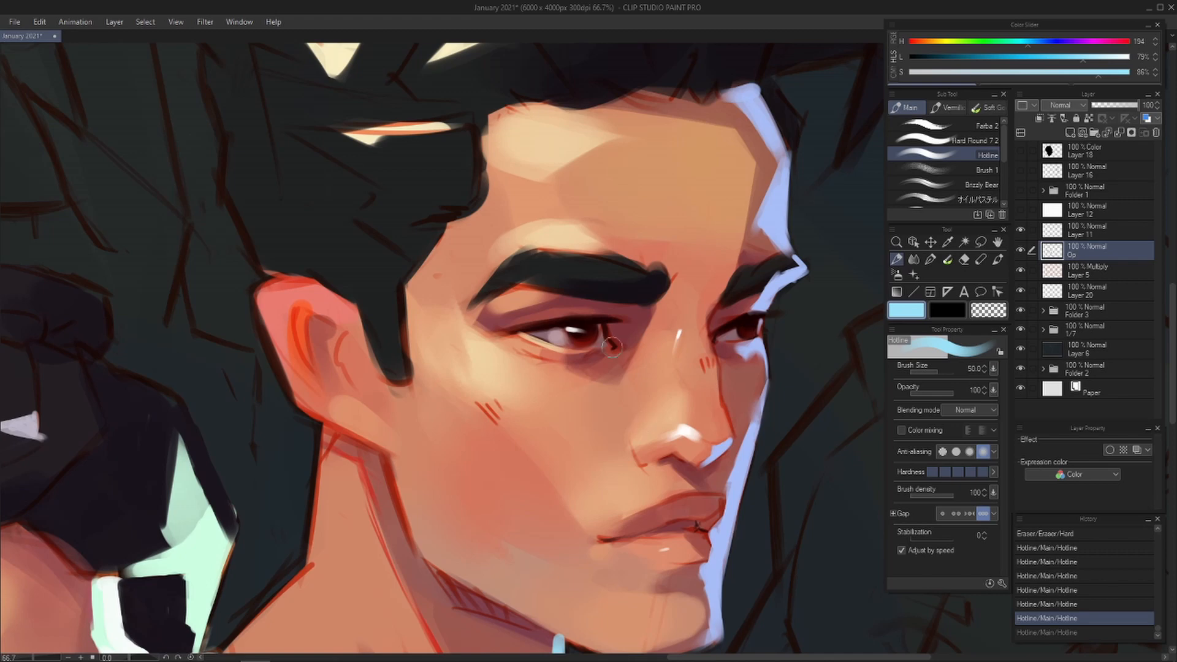
- Set the painting colour to a pale cream with hue 41 and saturation 48%
mouse_move(956, 42)
mouse_down()
mouse_move(920, 44)
mouse_move(934, 45)
mouse_up()
click(1015, 75)
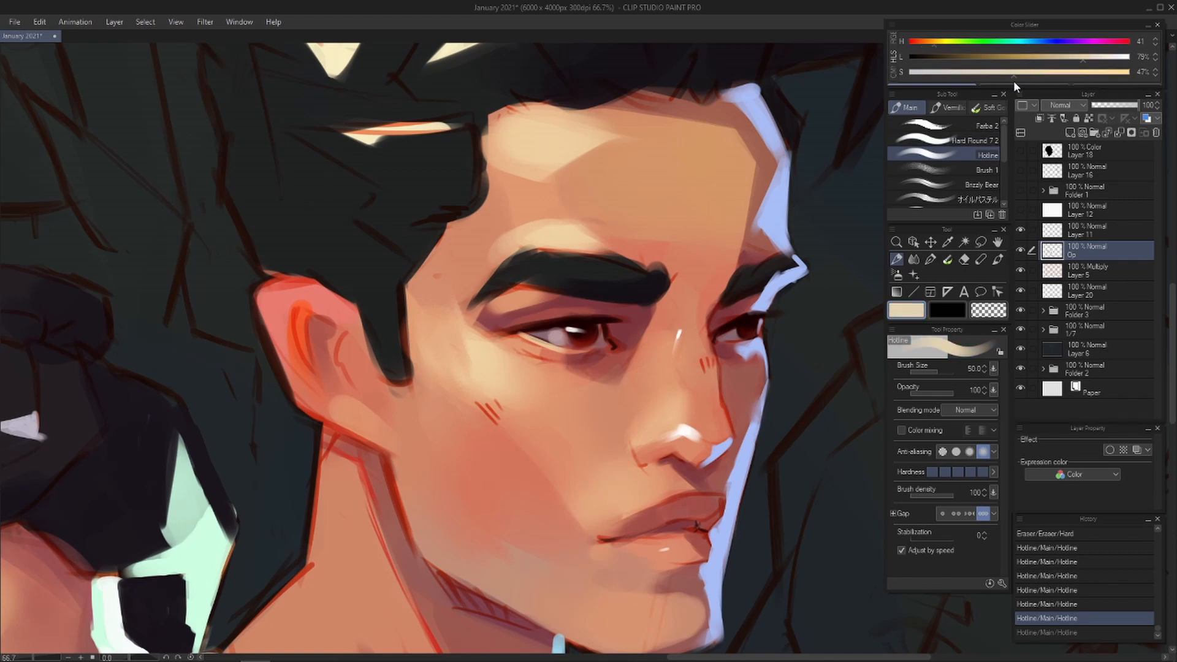
drag(748, 362, 740, 331)
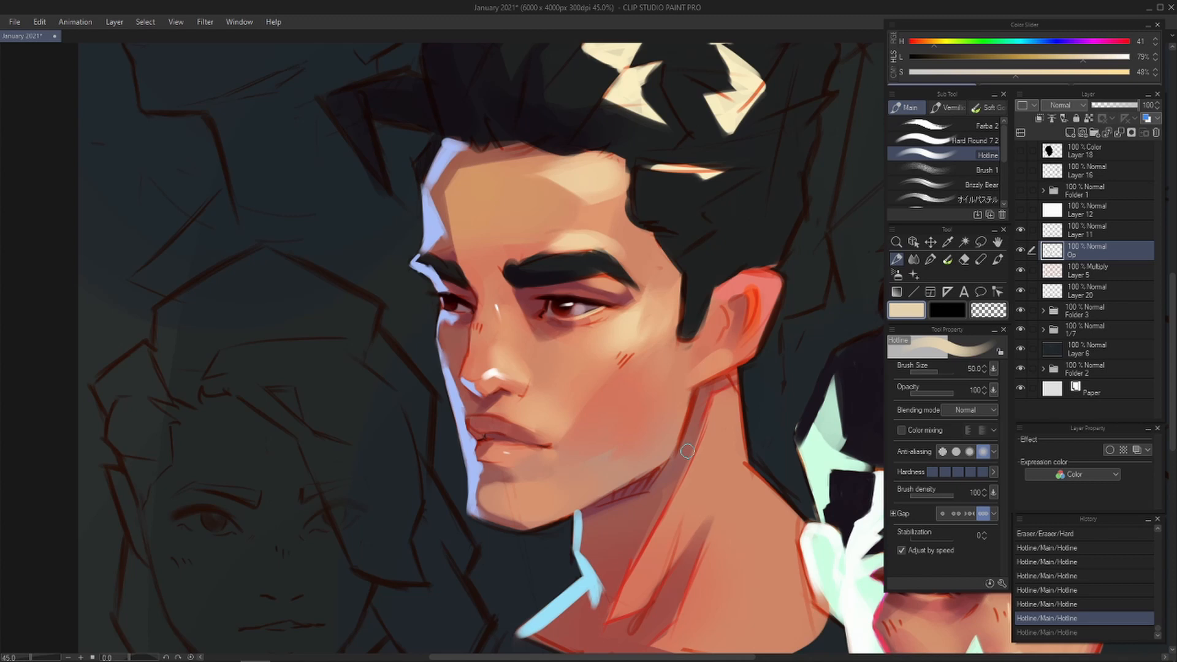
- Try a pale cream Hotline stroke at size 50 across the male portrait's lower cheek and jaw
drag(655, 309, 641, 422)
scroll(632, 448, down, 1)
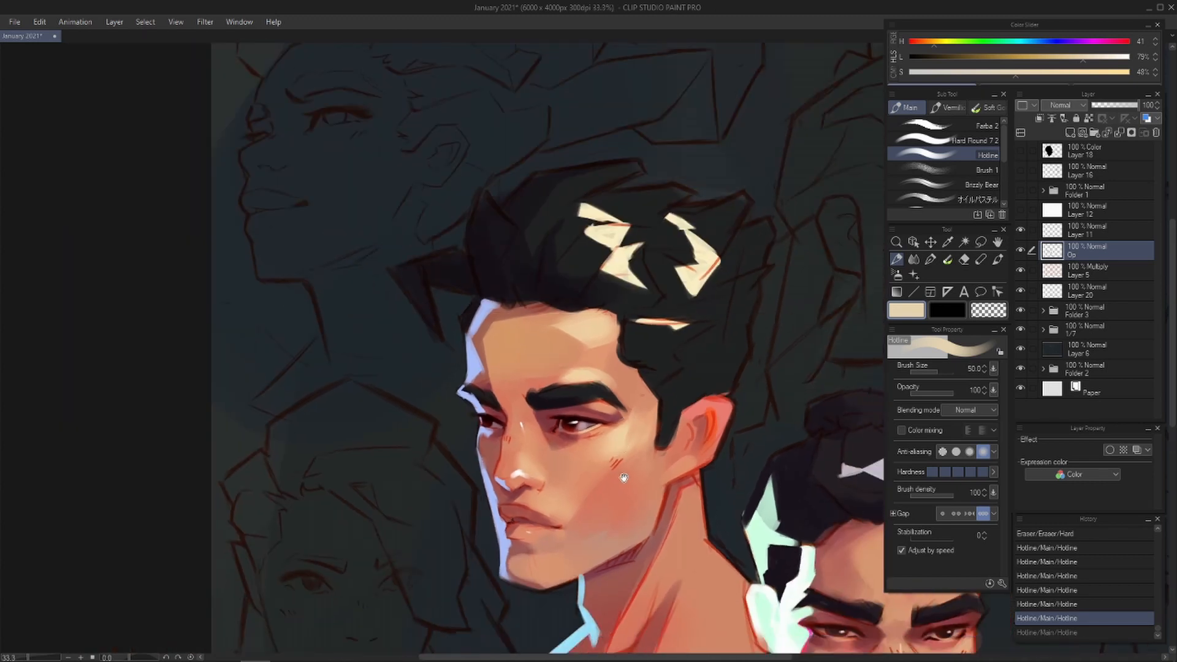
drag(623, 474, 562, 397)
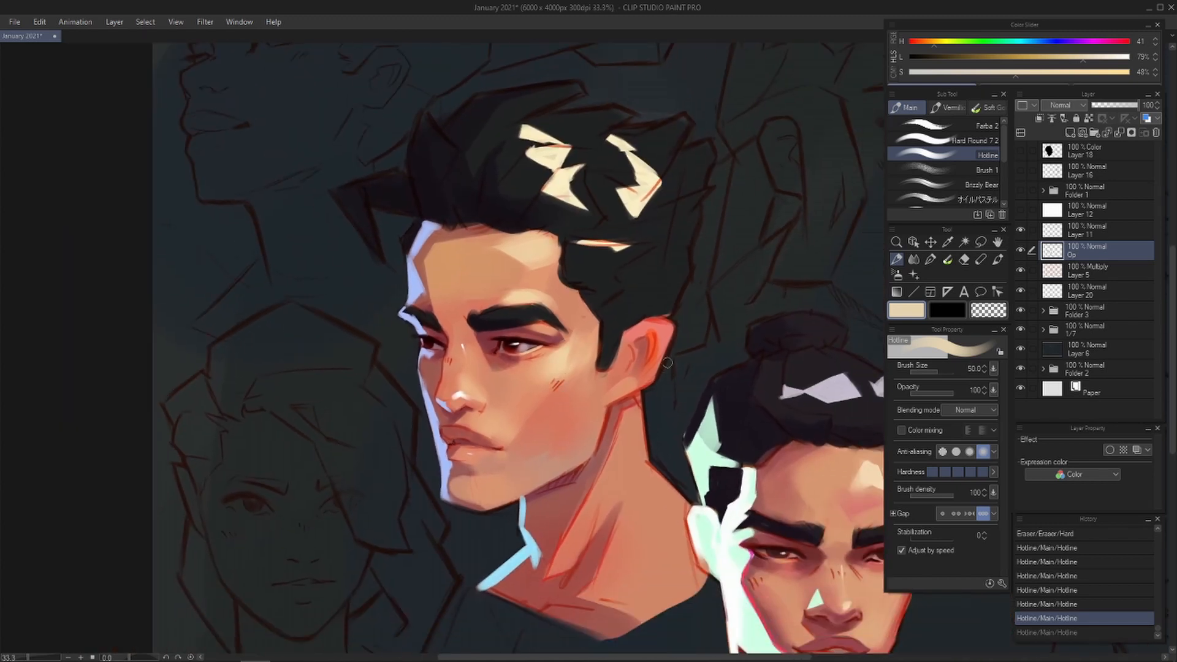
scroll(664, 362, up, 2)
drag(631, 417, 607, 354)
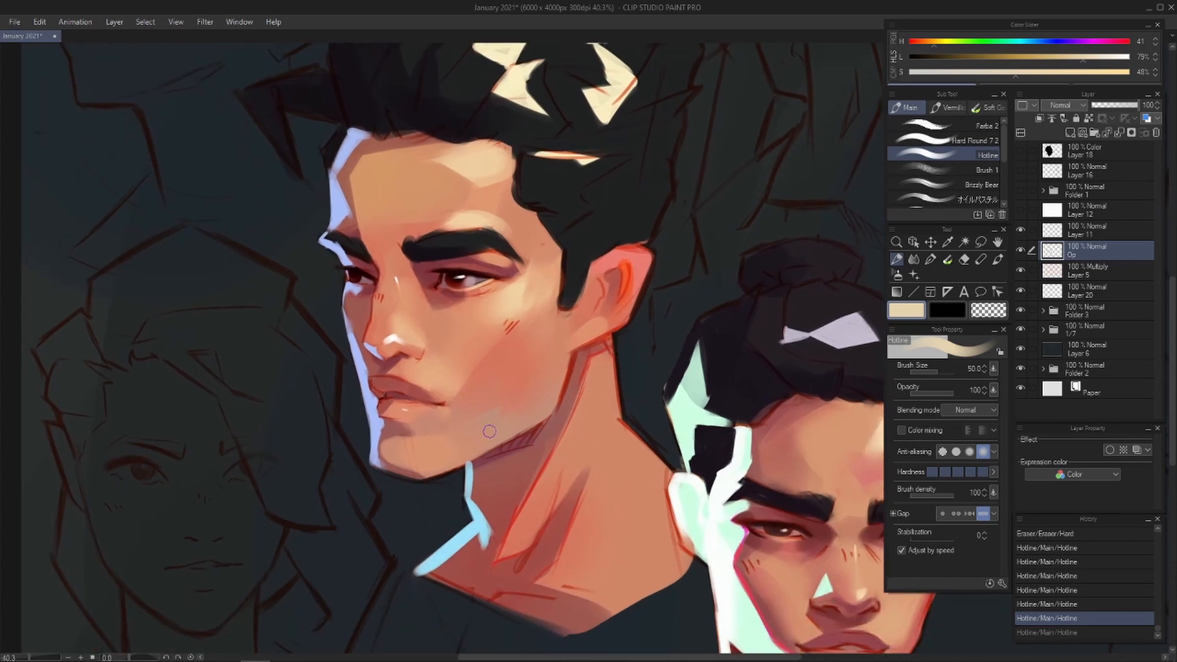
scroll(568, 423, down, 1)
mouse_move(496, 460)
mouse_down()
mouse_move(588, 571)
mouse_move(551, 508)
mouse_up()
drag(629, 490, 531, 425)
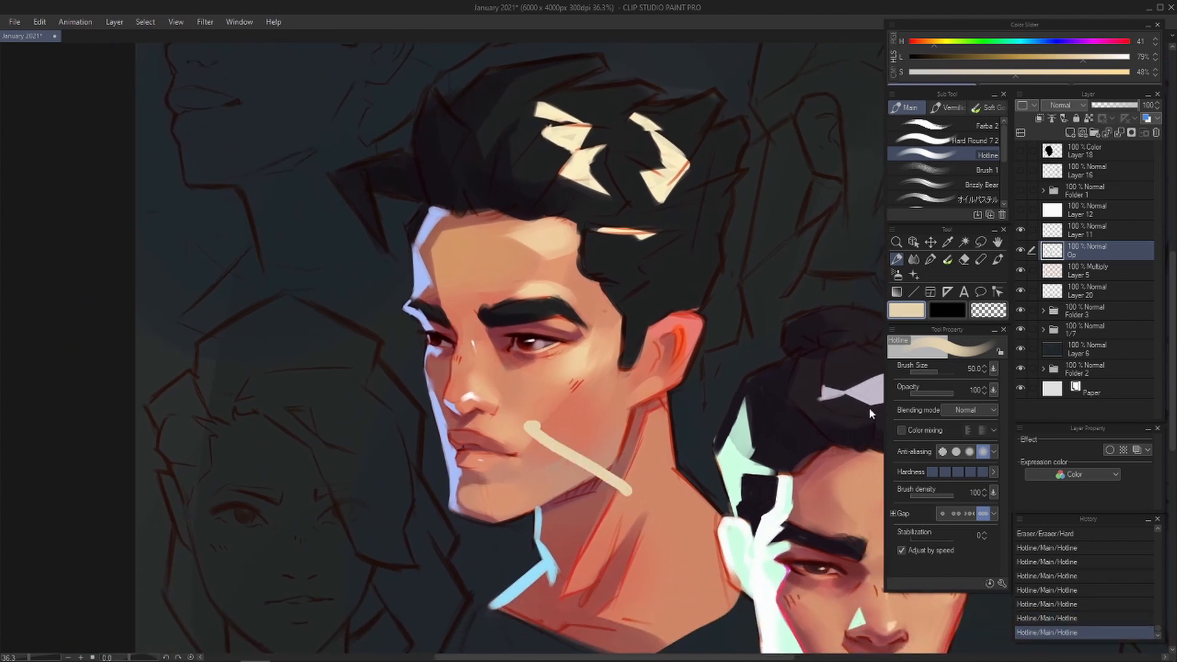
key(ctrl+z)
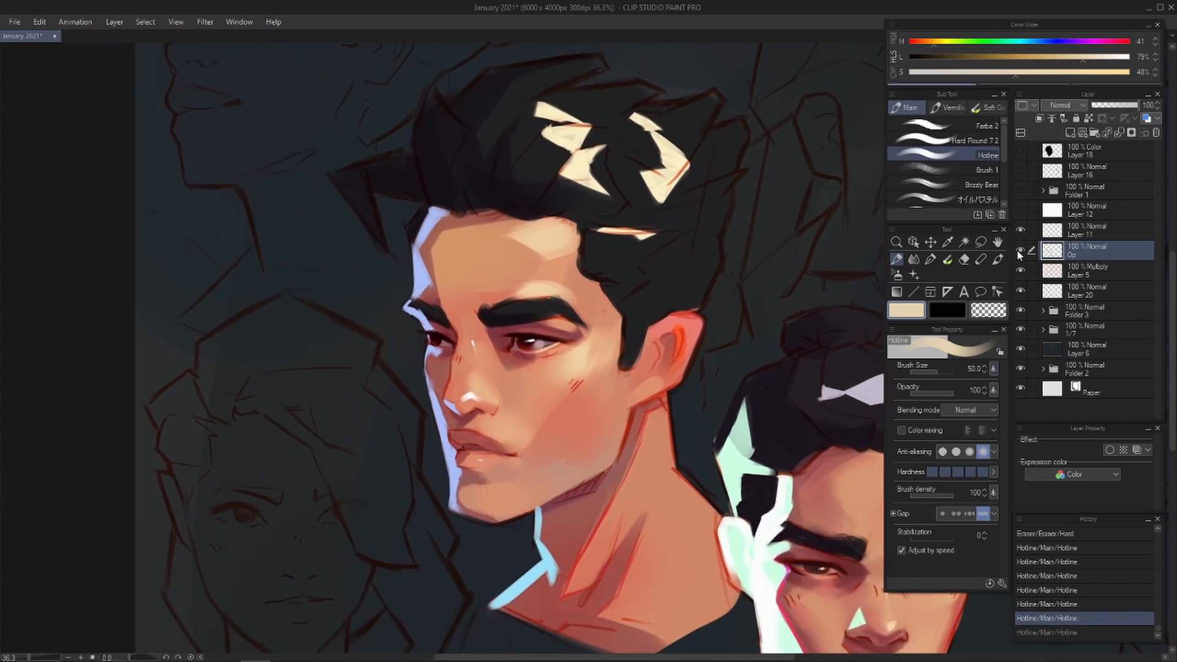
- Hide the Op layer and Layers 22, 21 and 19 in Folder 3, and show Layer 18 to check the base values in greyscale
click(1020, 252)
click(1043, 310)
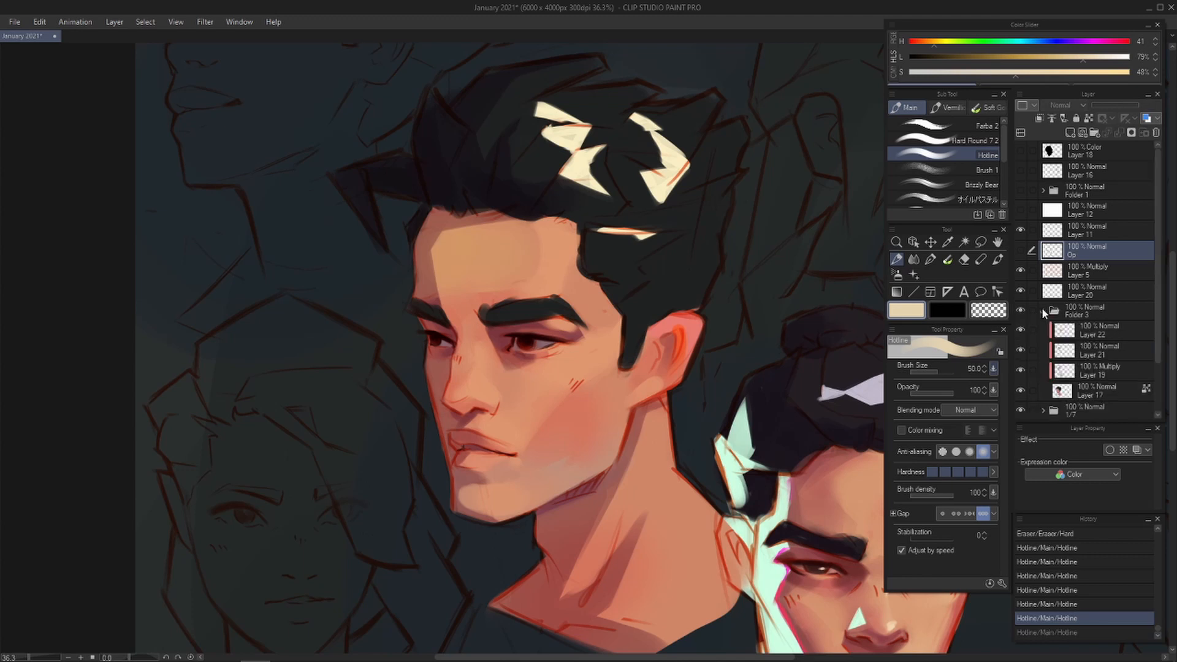
click(1021, 330)
click(1020, 350)
click(1020, 369)
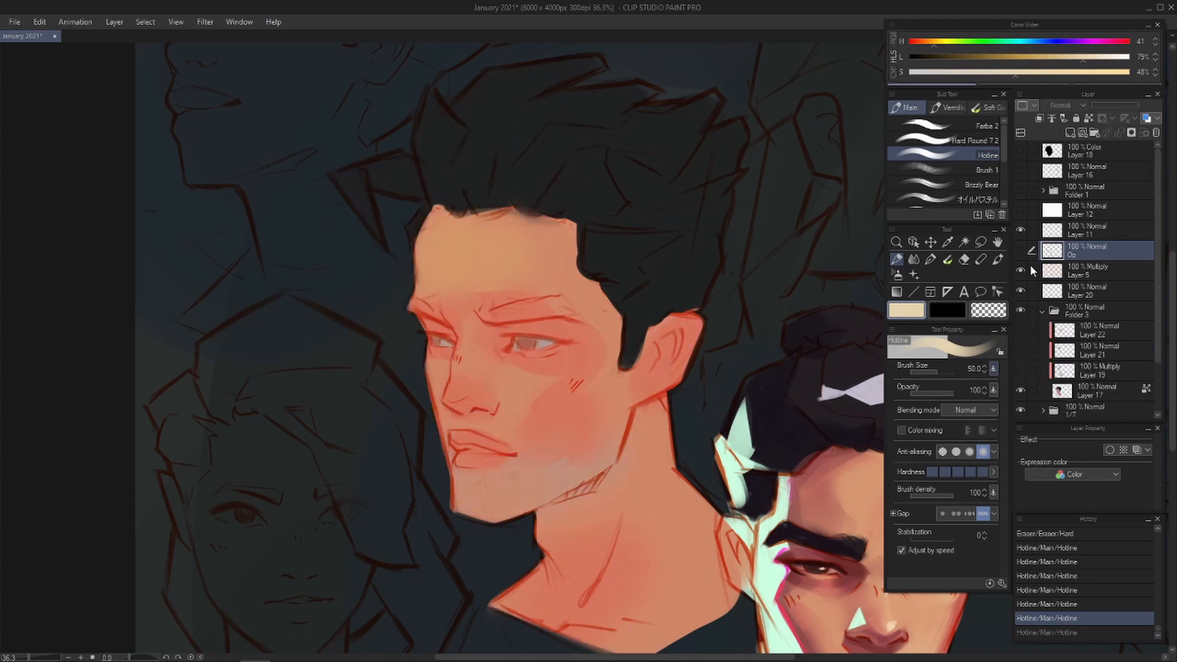
click(1021, 150)
scroll(599, 329, up, 2)
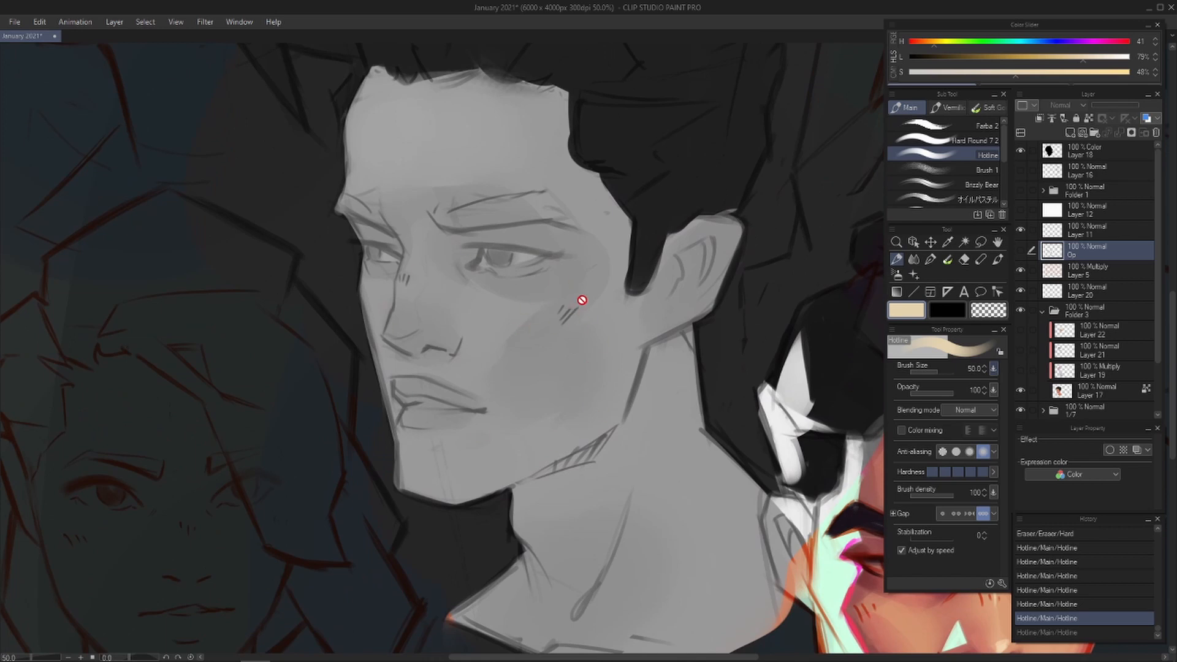
- Sample the cheek's grey, compare the greyscale face with and without the Op layer, and hide Layer 18
scroll(509, 363, up, 3)
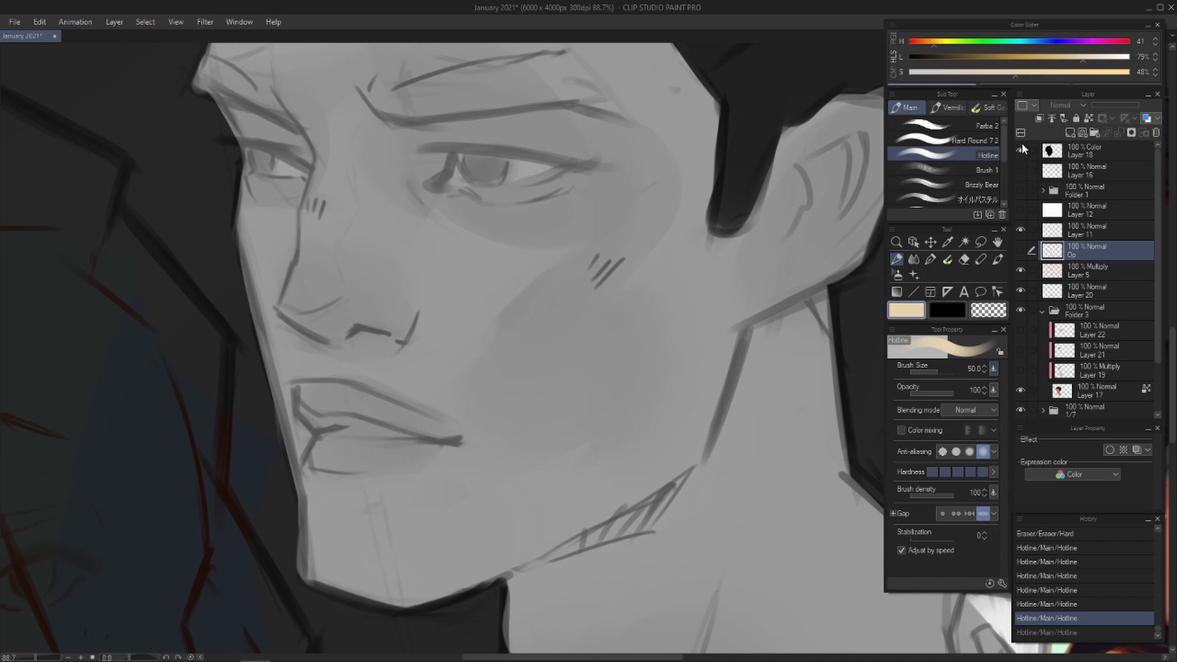
click(1020, 148)
click(1020, 148)
key(i)
click(682, 277)
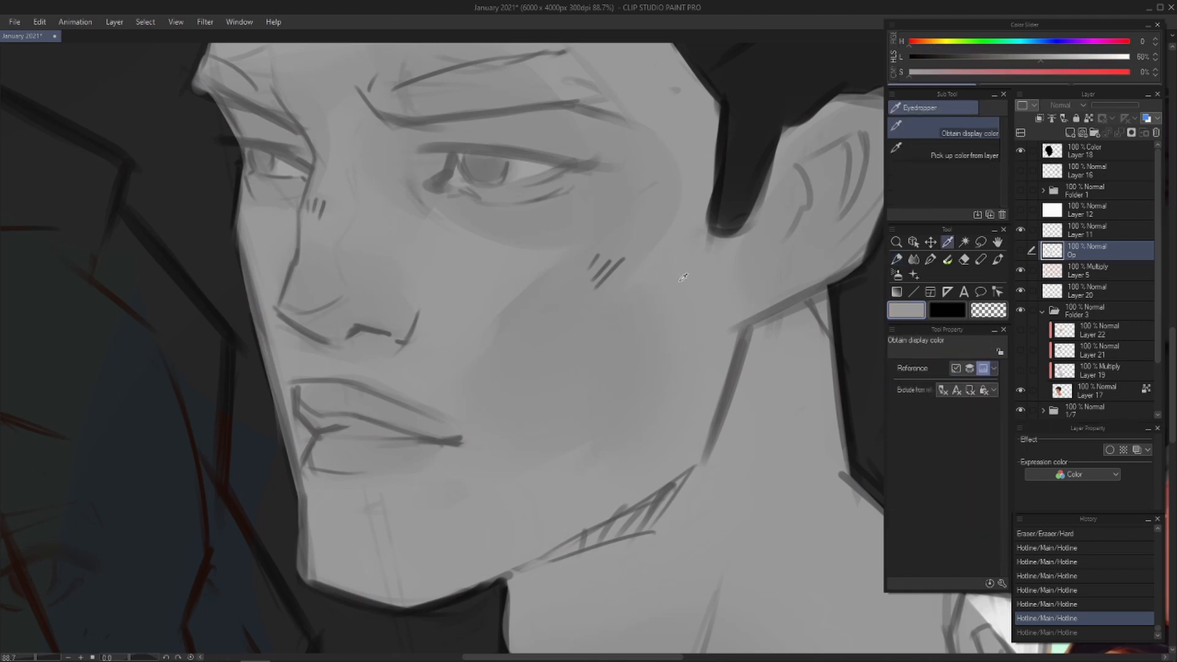
key(p)
click(1020, 249)
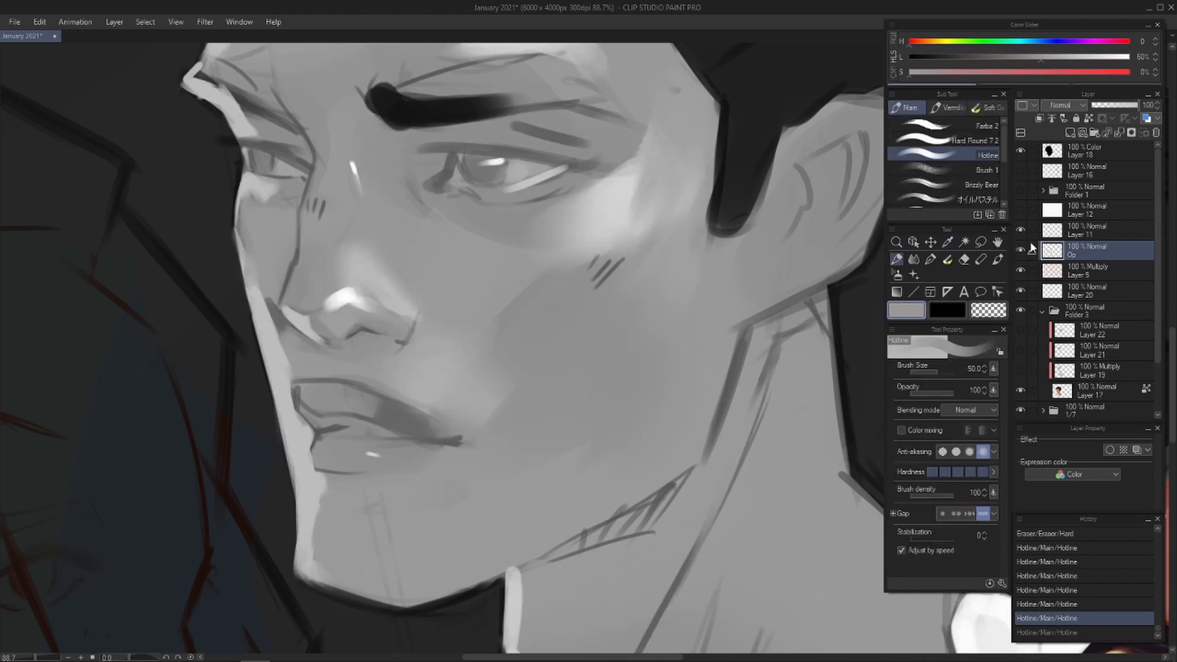
click(1021, 249)
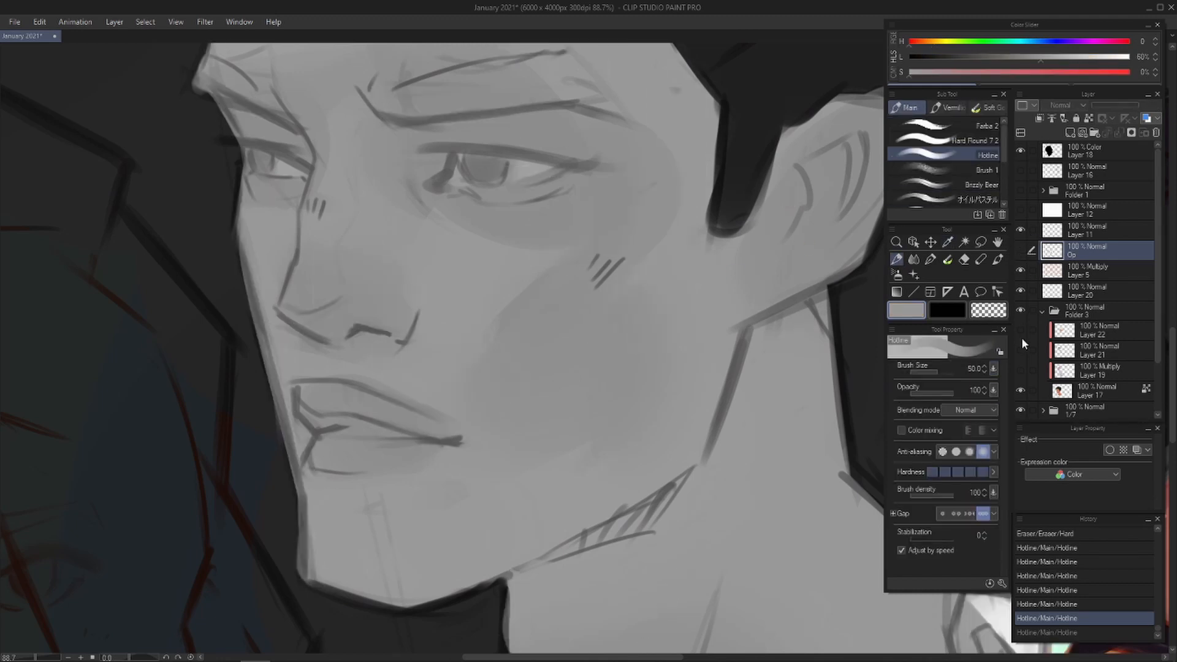
click(1020, 149)
- Sample the cheek's colour and change it to a saturated red with hue 6, luminosity 36% and saturation 100%
drag(728, 335, 756, 355)
alt+click(580, 346)
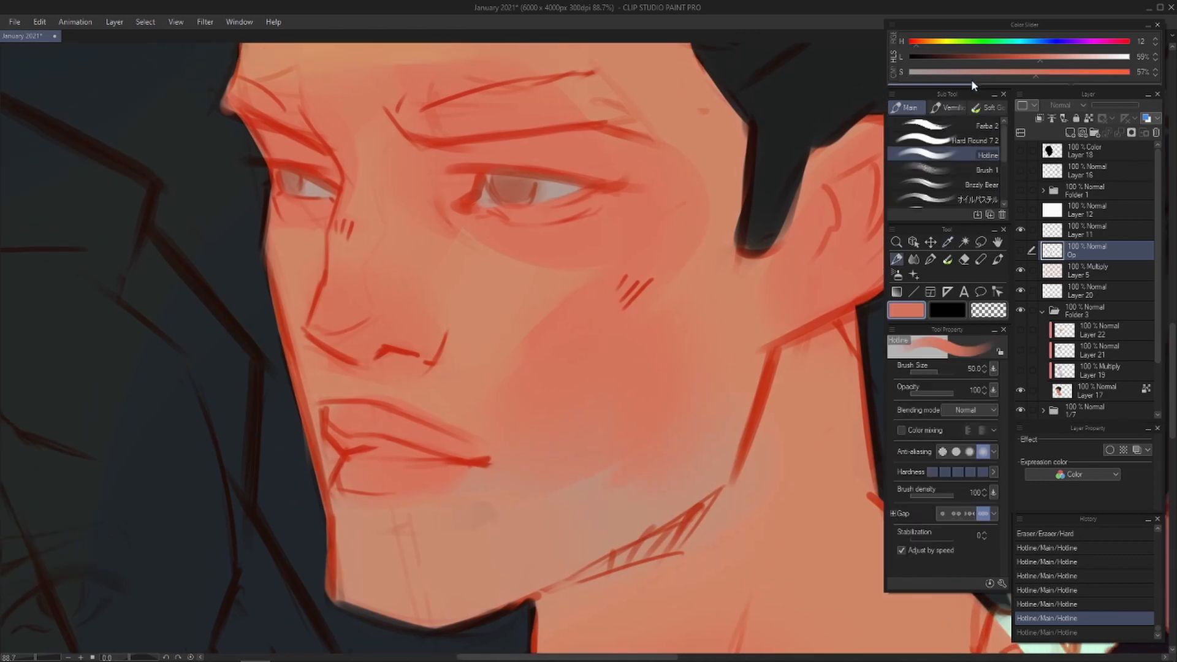
click(913, 44)
drag(1027, 62, 989, 60)
drag(1036, 75, 1148, 75)
key(bracketright)
key(bracketright)
key(bracketright)
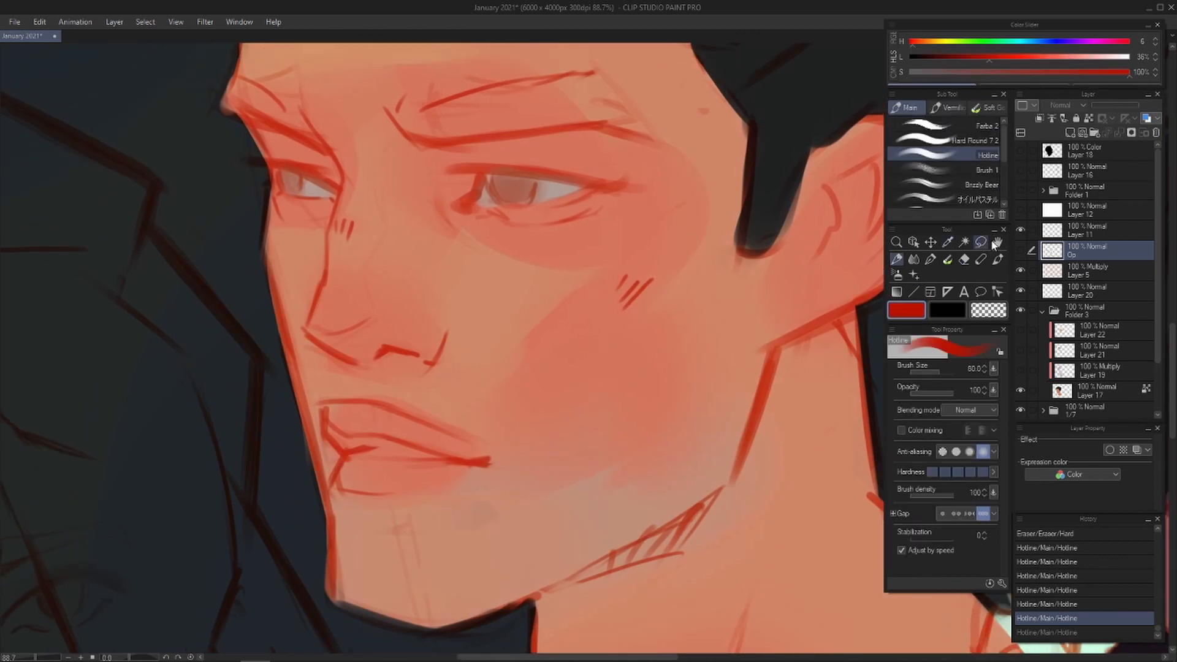
- Try a large saturated red patch across the male portrait's cheek on Layer 17 with the Hotline brush at size 350
click(1080, 394)
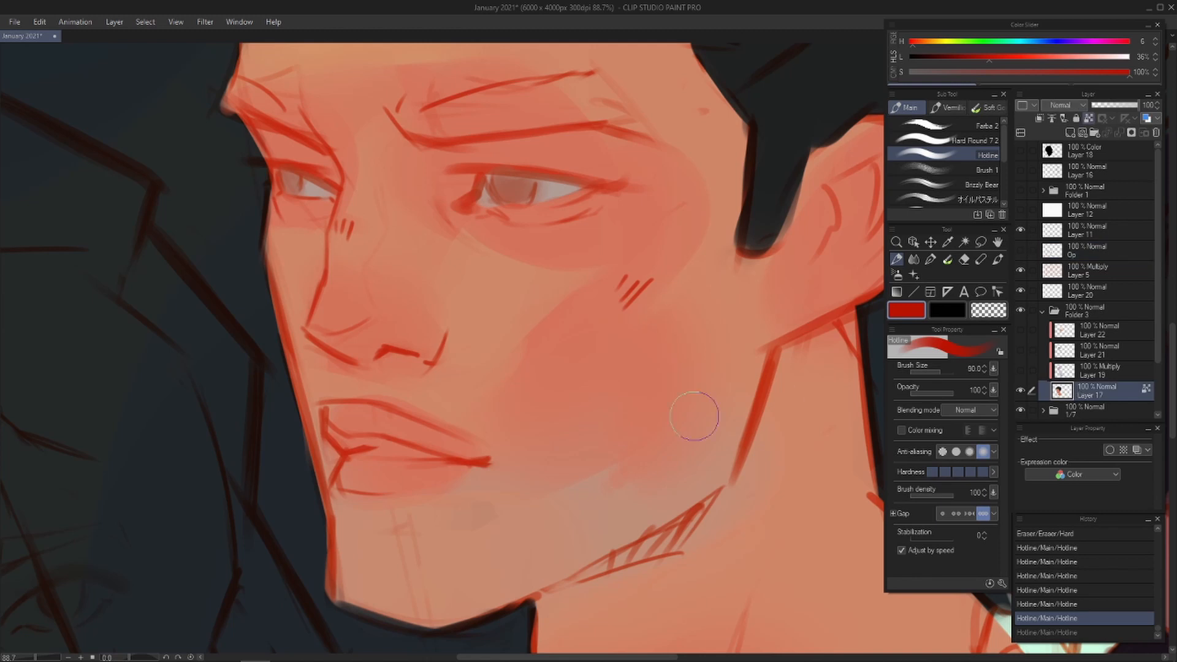
key(bracketright)
key(bracketright)
key(bracketright)
key(bracketright)
key(bracketright)
key(bracketright)
key(bracketright)
drag(685, 313, 638, 407)
key(ctrl+z)
drag(592, 300, 546, 368)
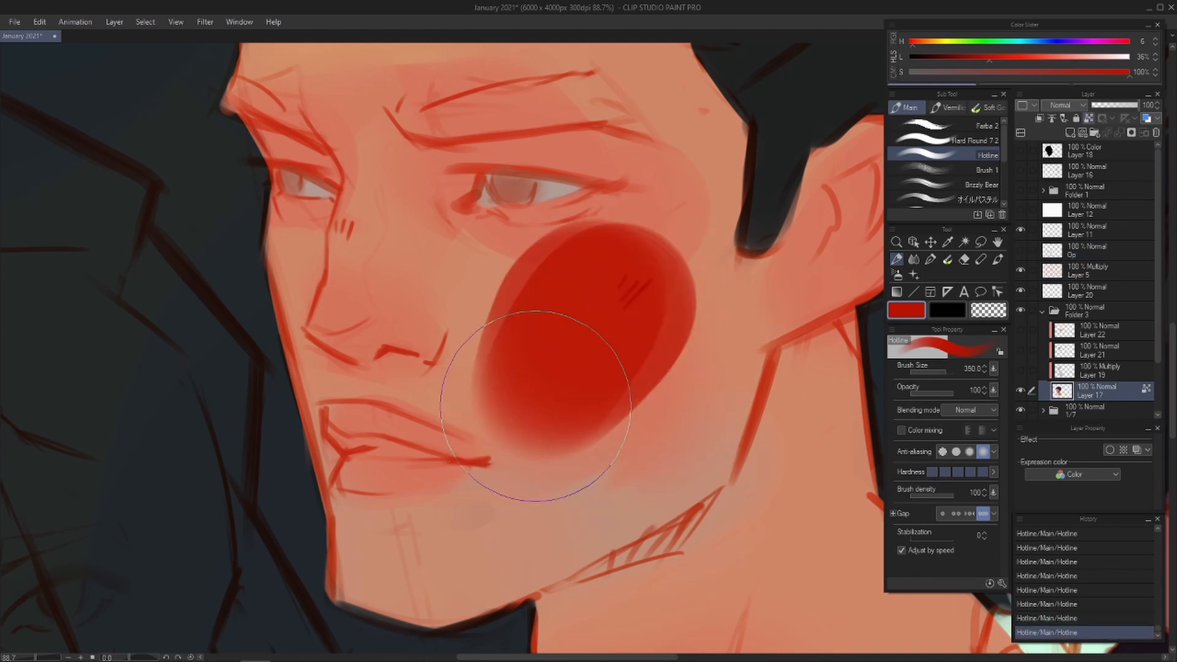
- Try smaller red patches over both eyes and the tip of the nose, reducing the brush to size 175
key(bracketleft)
key(bracketleft)
drag(472, 175, 545, 184)
key(bracketleft)
key(bracketleft)
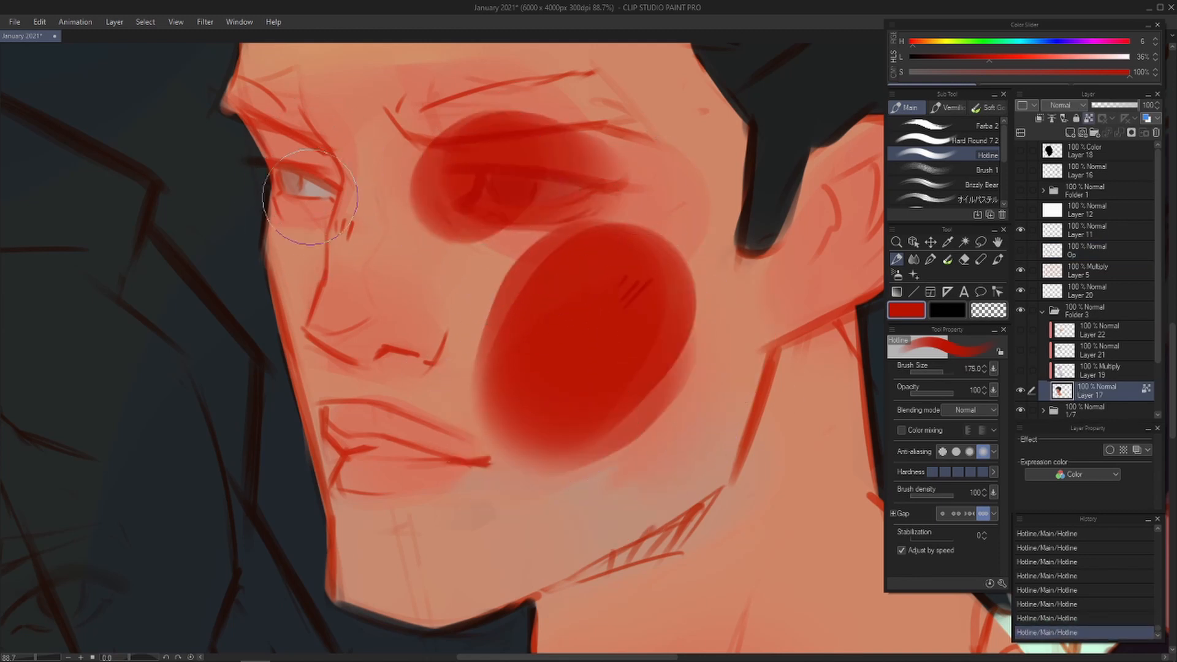
drag(297, 137, 294, 187)
drag(346, 318, 399, 328)
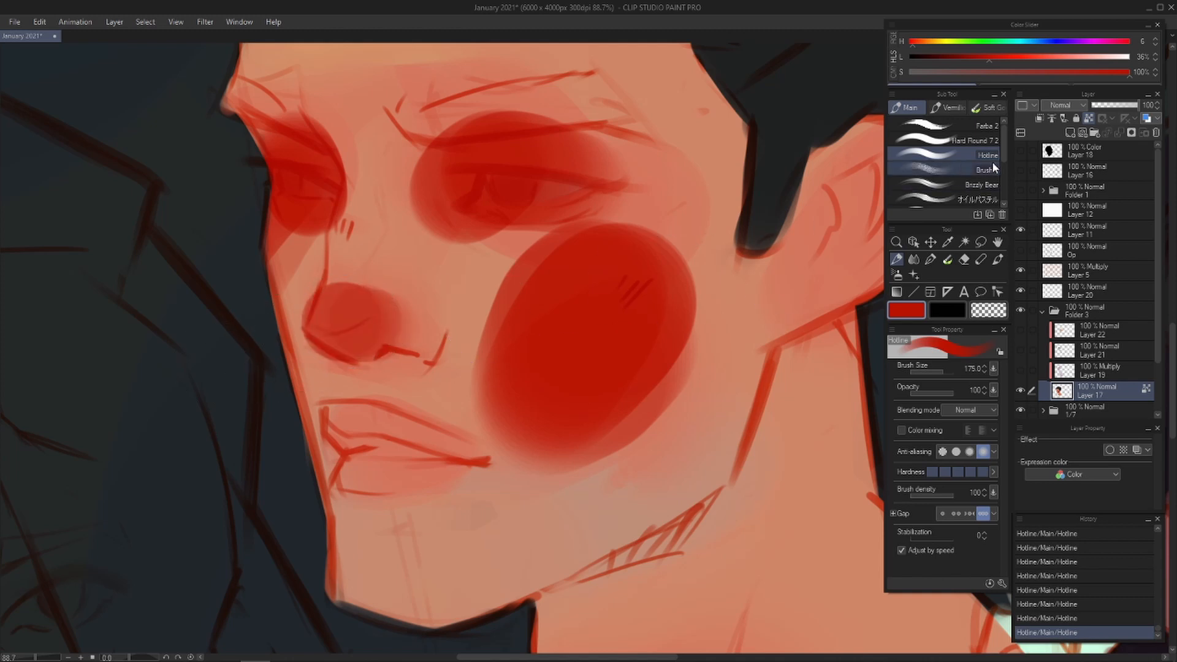
- Check the red patches' values in greyscale by toggling Layer 18, and undo all the red patches on the face
click(1021, 150)
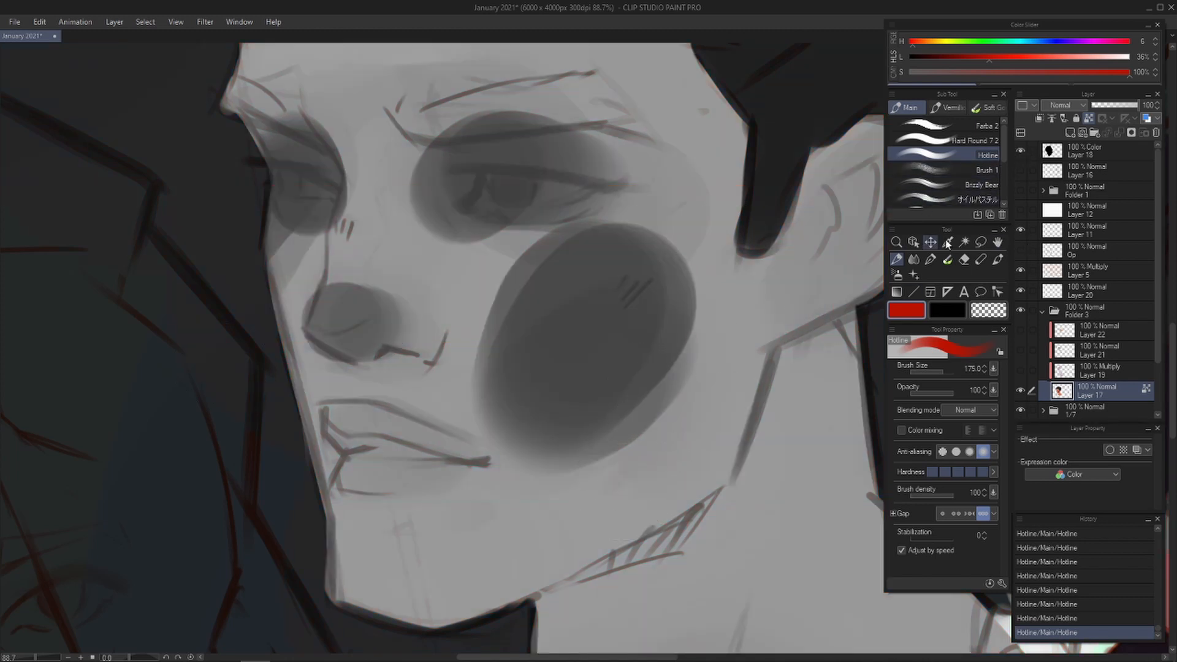
click(1020, 150)
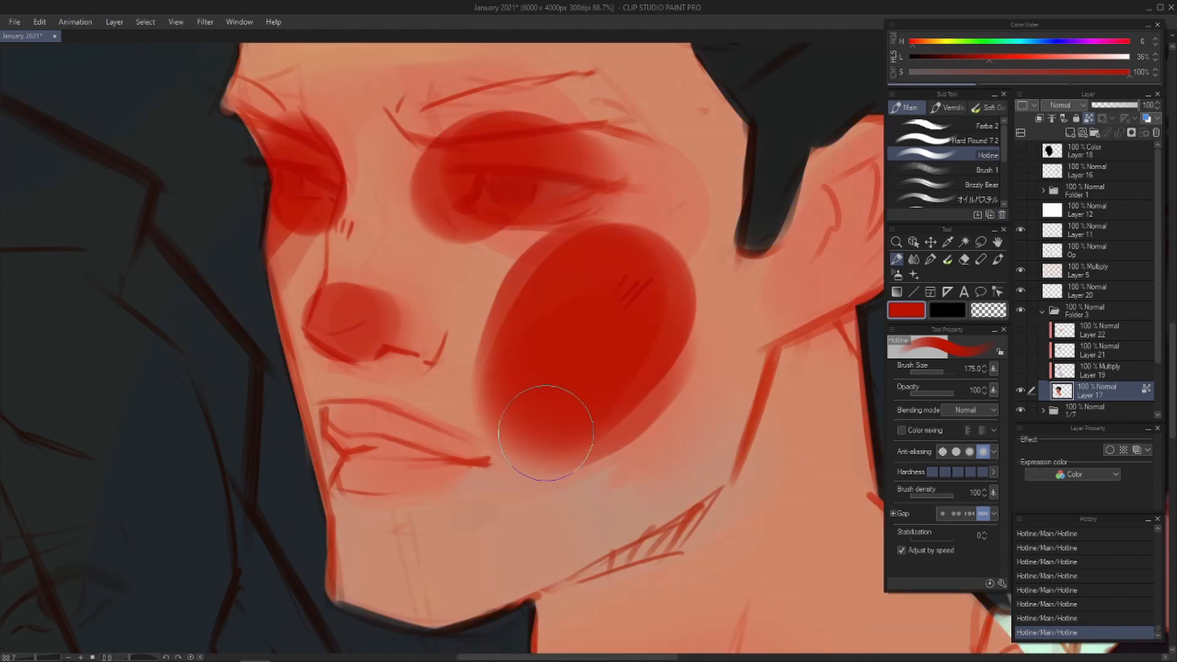
key(ctrl+z)
key(ctrl+z)
key(ctrl+z)
key(ctrl+z)
key(ctrl+z)
key(ctrl+z)
key(ctrl+z)
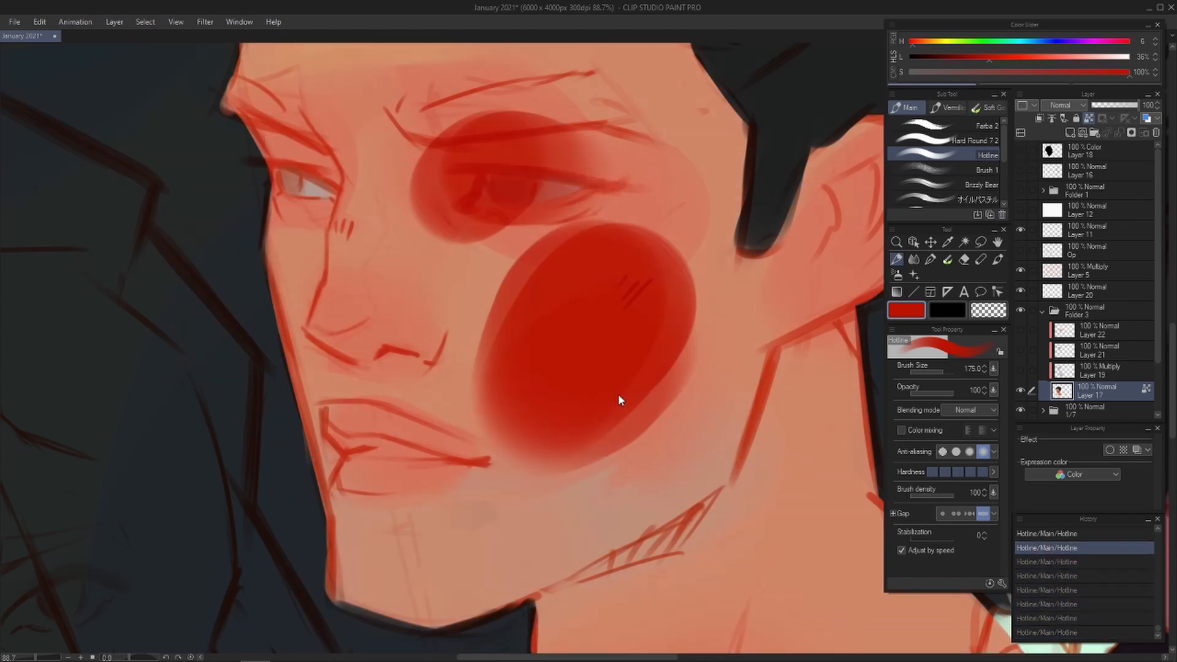
key(ctrl+z)
- Check the base face in the mirrored view, restore the original orientation, and show Layer 18 to view it in greyscale
scroll(653, 379, down, 3)
key(h)
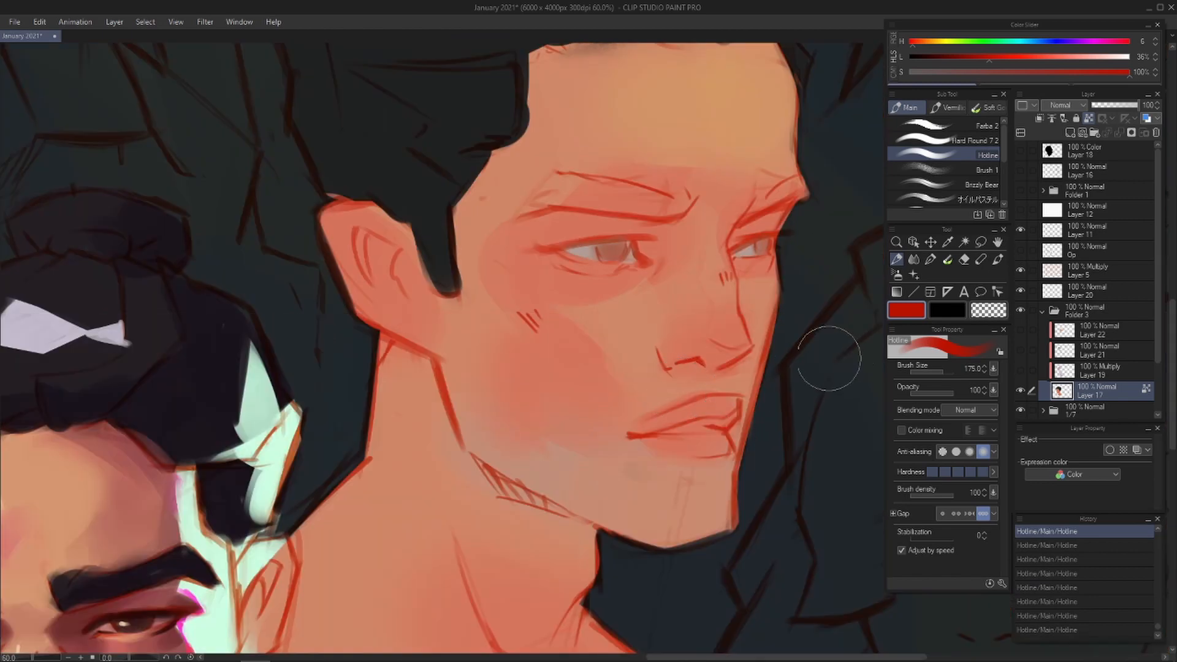
key(h)
click(1020, 150)
scroll(760, 324, down, 4)
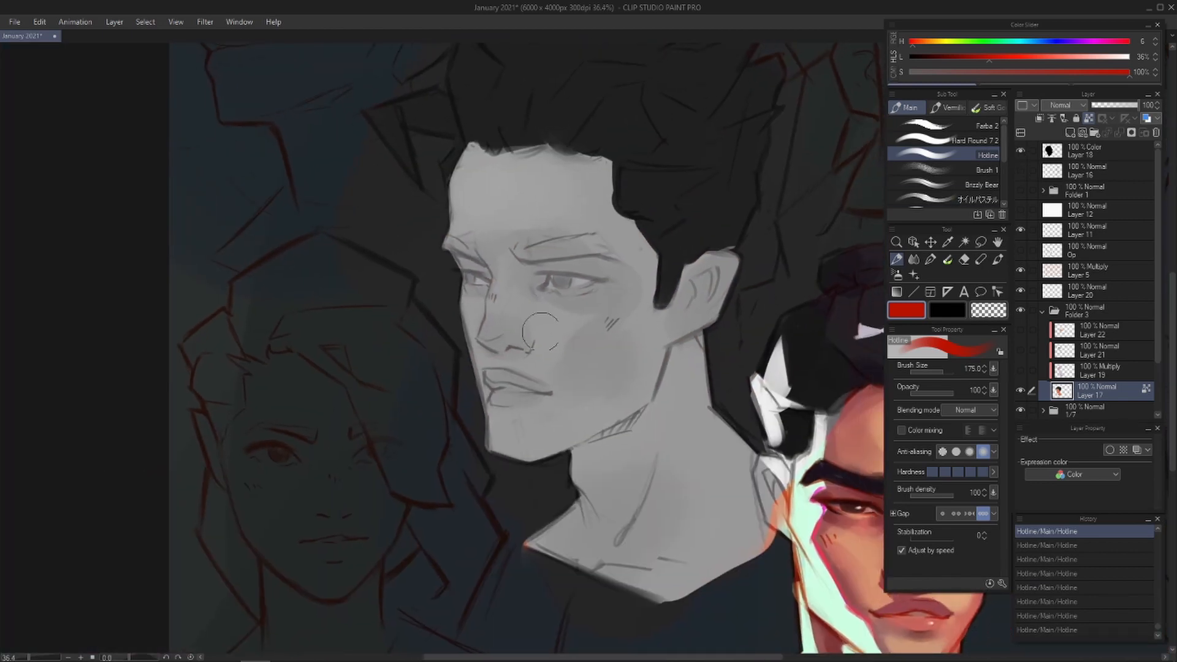
drag(682, 319, 644, 350)
scroll(521, 298, up, 2)
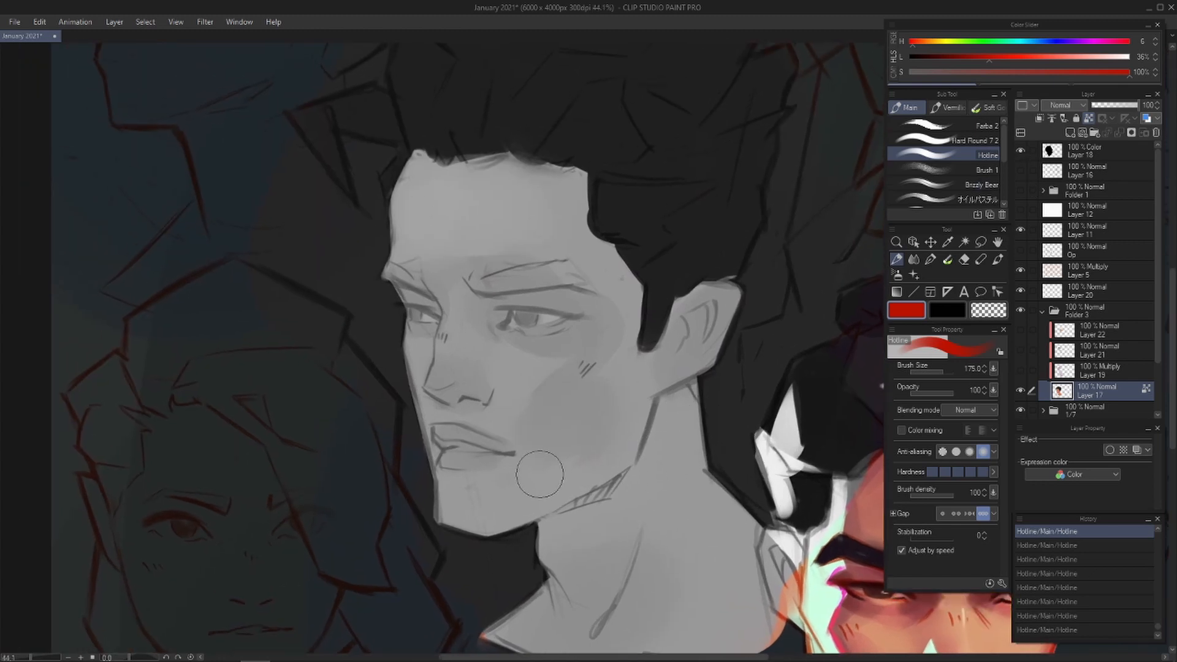
- Sample greys beside the eye and on the lower cheek, toggling Layer 18 to compare the values with the colours
key(i)
drag(590, 306, 611, 298)
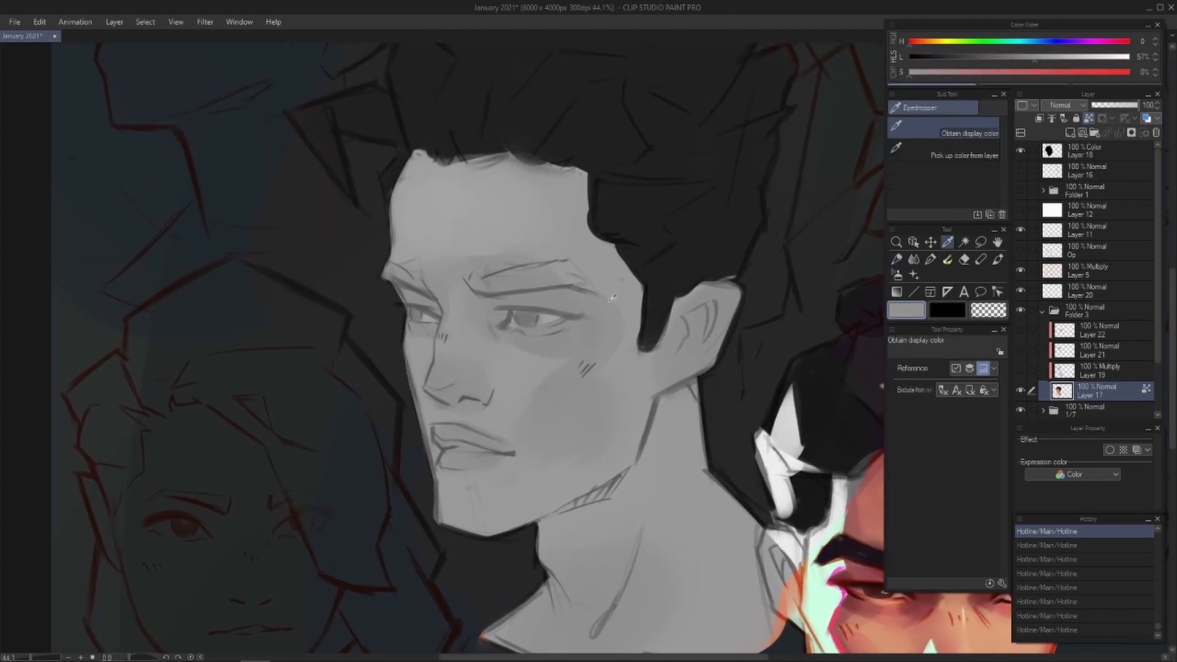
key(b)
click(1020, 151)
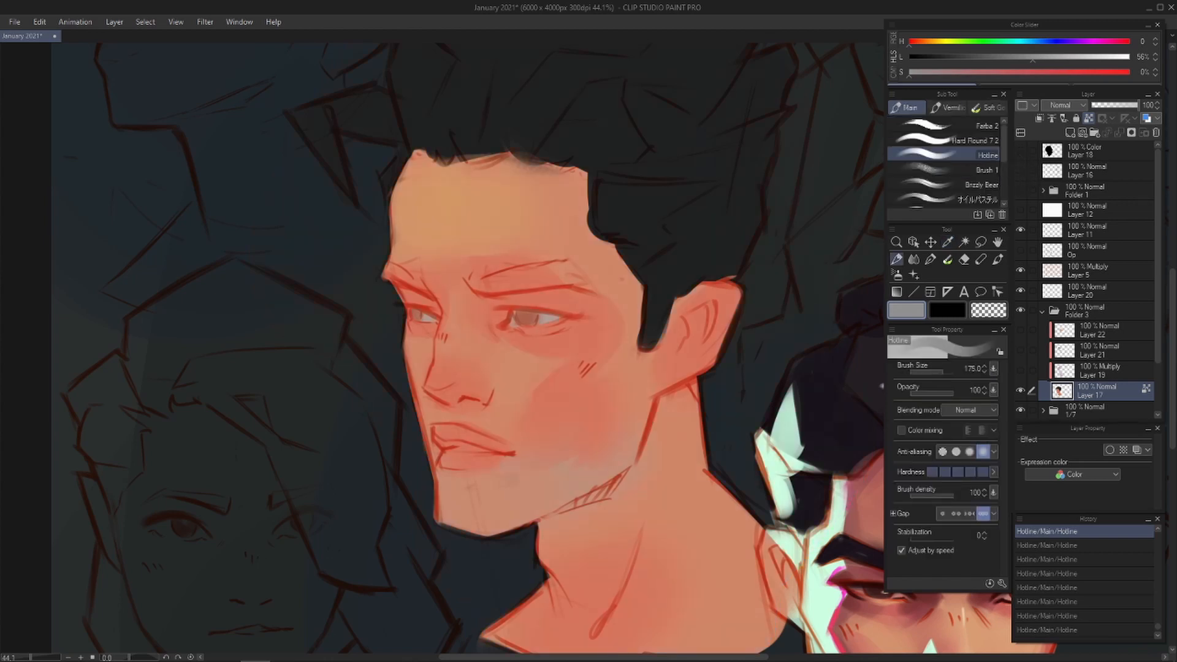
drag(651, 360, 662, 358)
key(i)
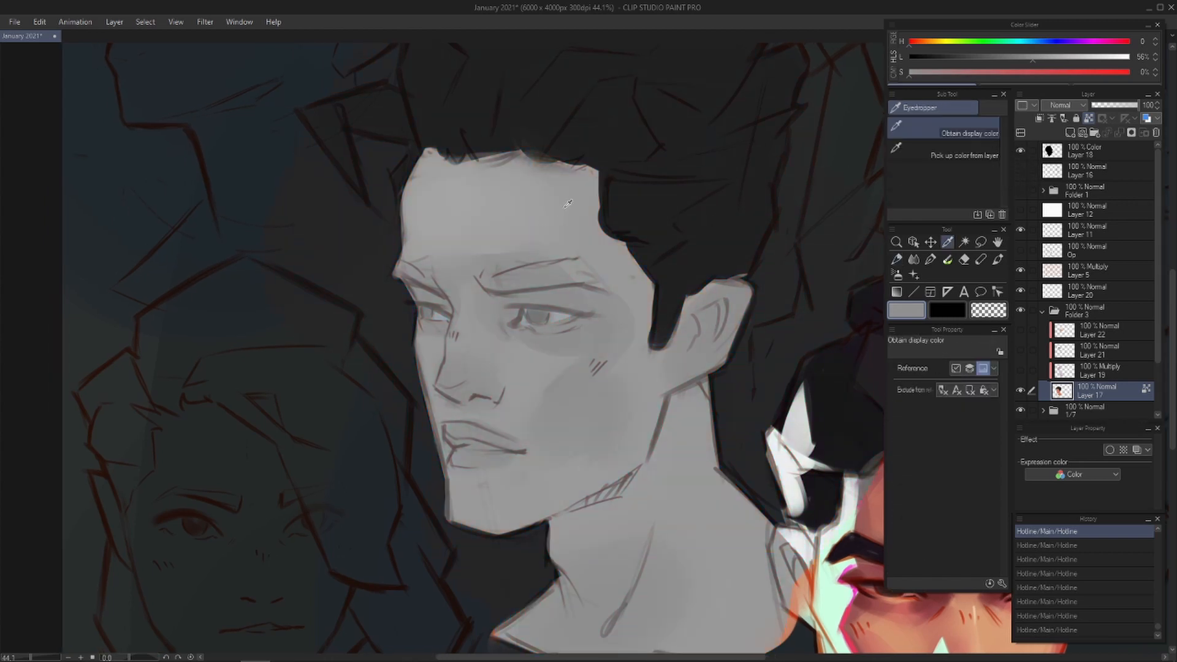
click(572, 441)
key(b)
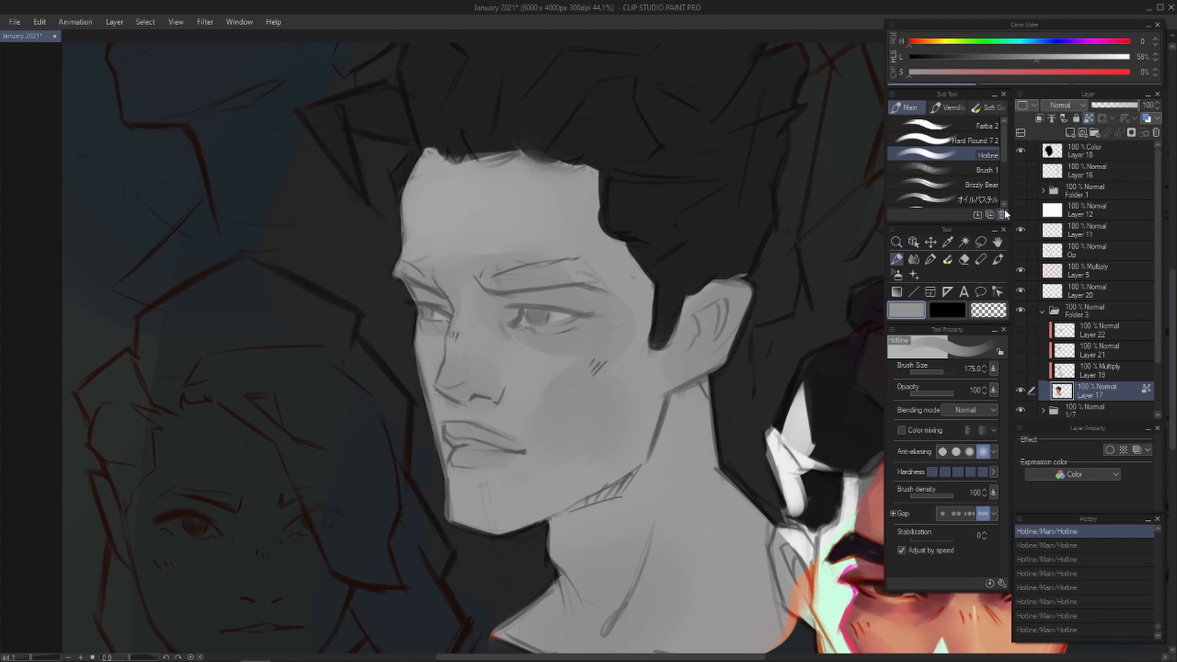
- Show Layers 19, 21 and 22 in Folder 3 and the Op layer, with Layer 18 visible for a greyscale view
click(1020, 151)
click(1024, 367)
click(1020, 369)
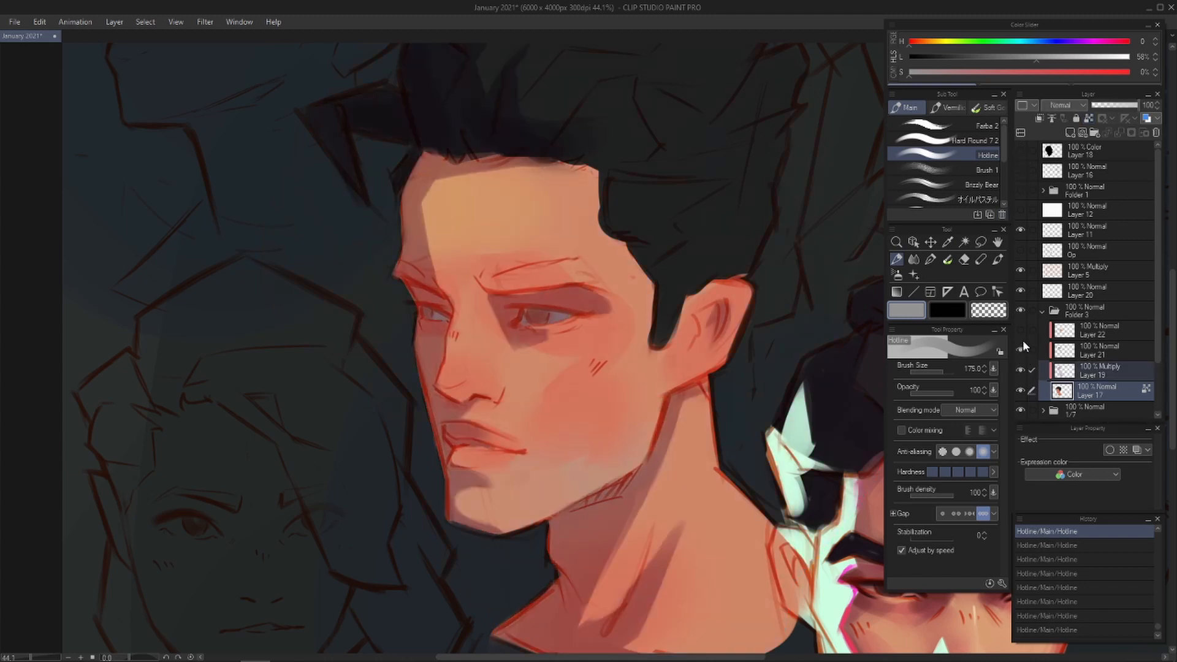
click(1020, 349)
click(1020, 329)
click(1020, 249)
click(1020, 151)
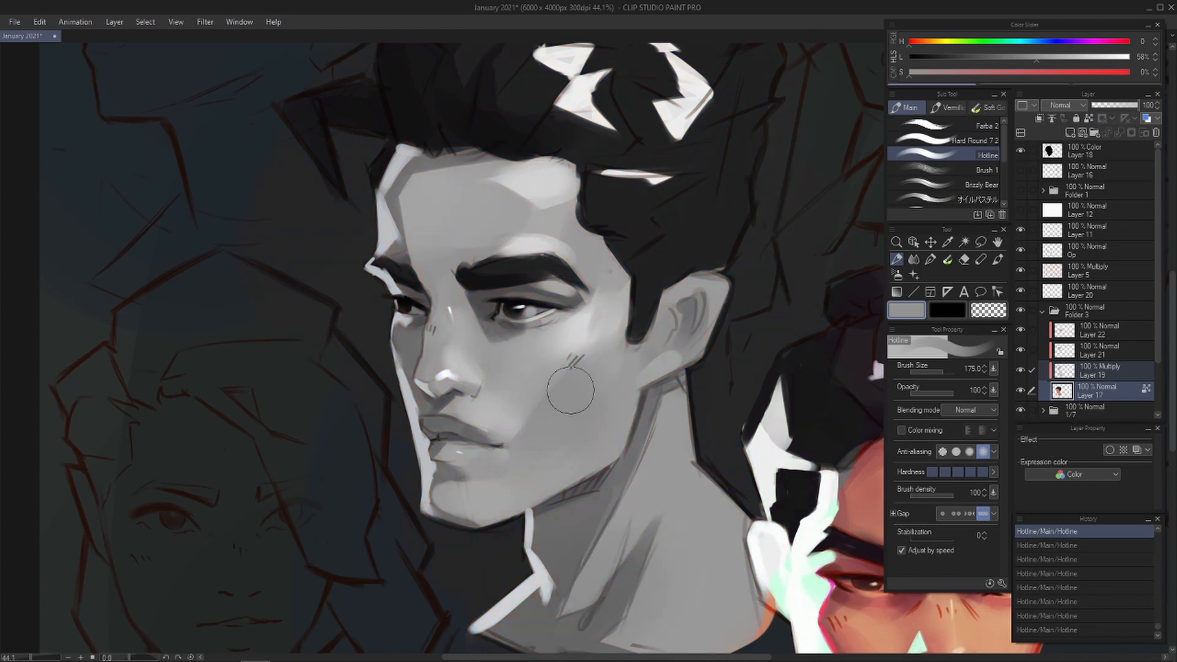
- Set the Hotline brush to size 20 with a grey sampled from the cheek, and try a stroke on the cheek
alt+click(598, 367)
scroll(641, 383, up, 3)
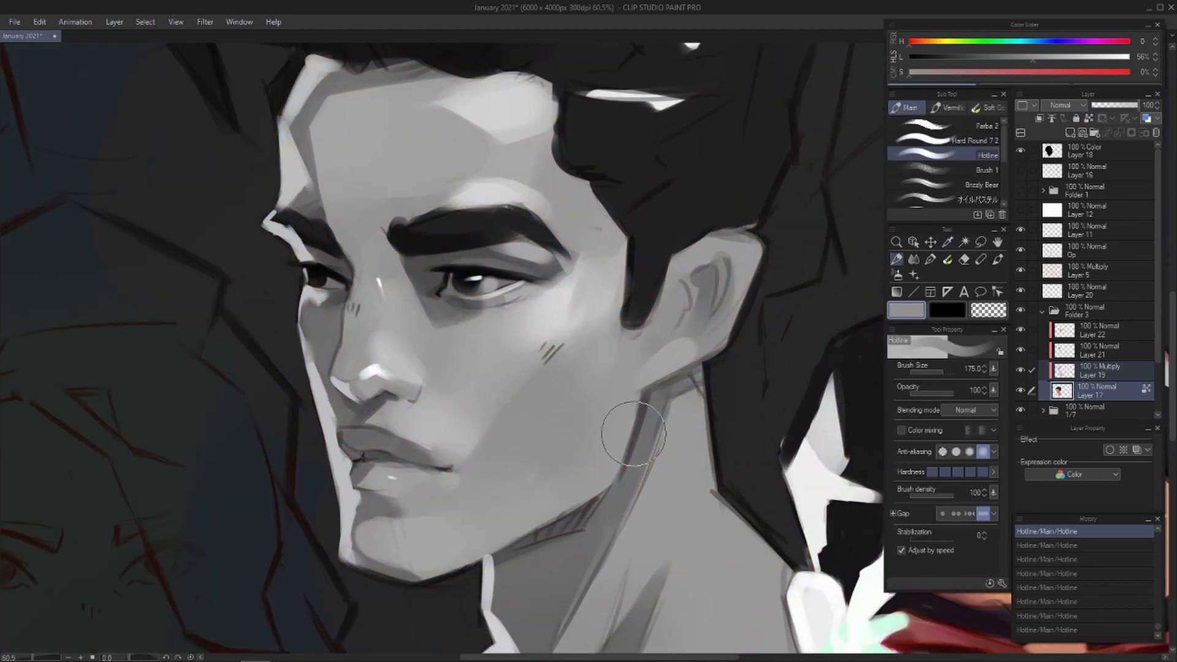
key(bracketleft)
key(bracketleft)
key(bracketleft)
key(bracketleft)
key(bracketleft)
key(bracketleft)
key(bracketleft)
key(bracketleft)
key(bracketleft)
key(bracketleft)
key(bracketleft)
key(bracketleft)
key(bracketleft)
key(bracketleft)
drag(444, 358, 471, 410)
key(ctrl+z)
- Add a raster layer above Layer 18 and try a grey oval outline on the upper cheek
click(1072, 158)
click(1069, 132)
key(ctrl+z)
drag(510, 331, 550, 392)
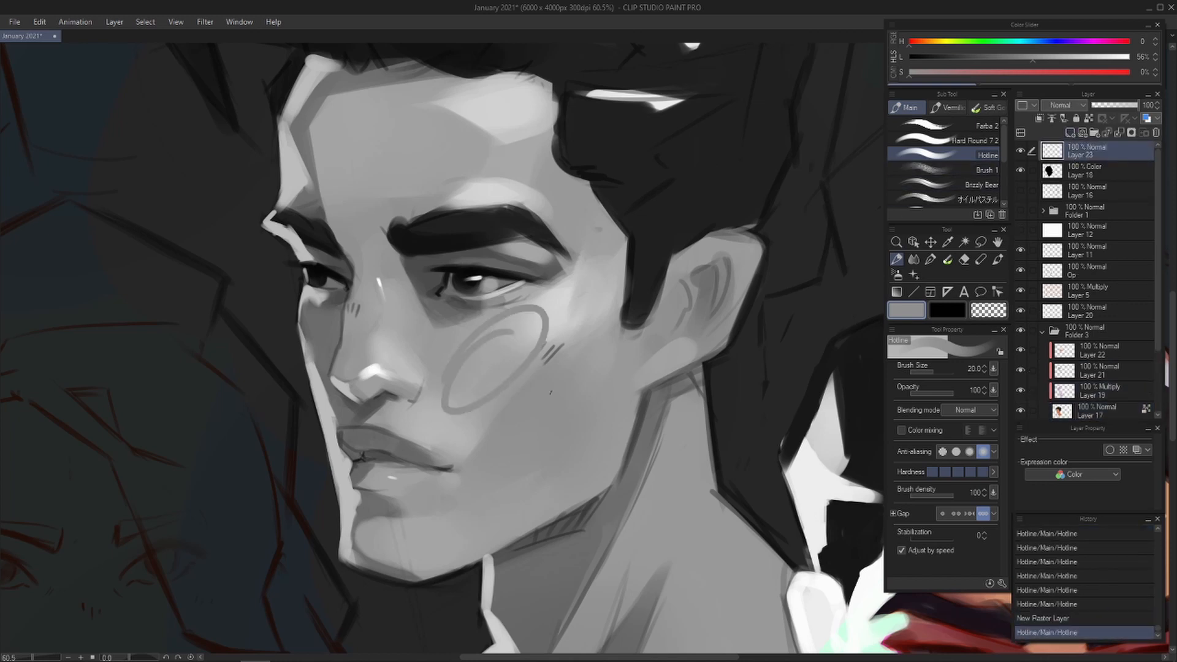
- Hide Layer 18 and the new layer above it to view the whole male portrait in colour
scroll(429, 337, up, 2)
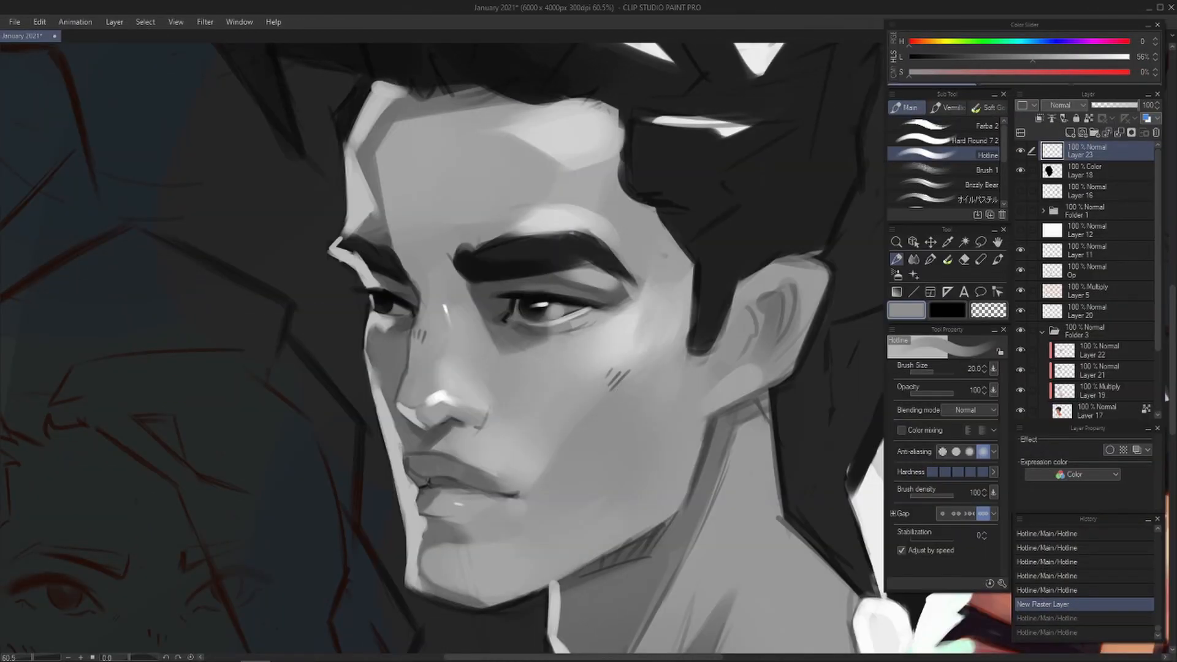
scroll(674, 313, down, 5)
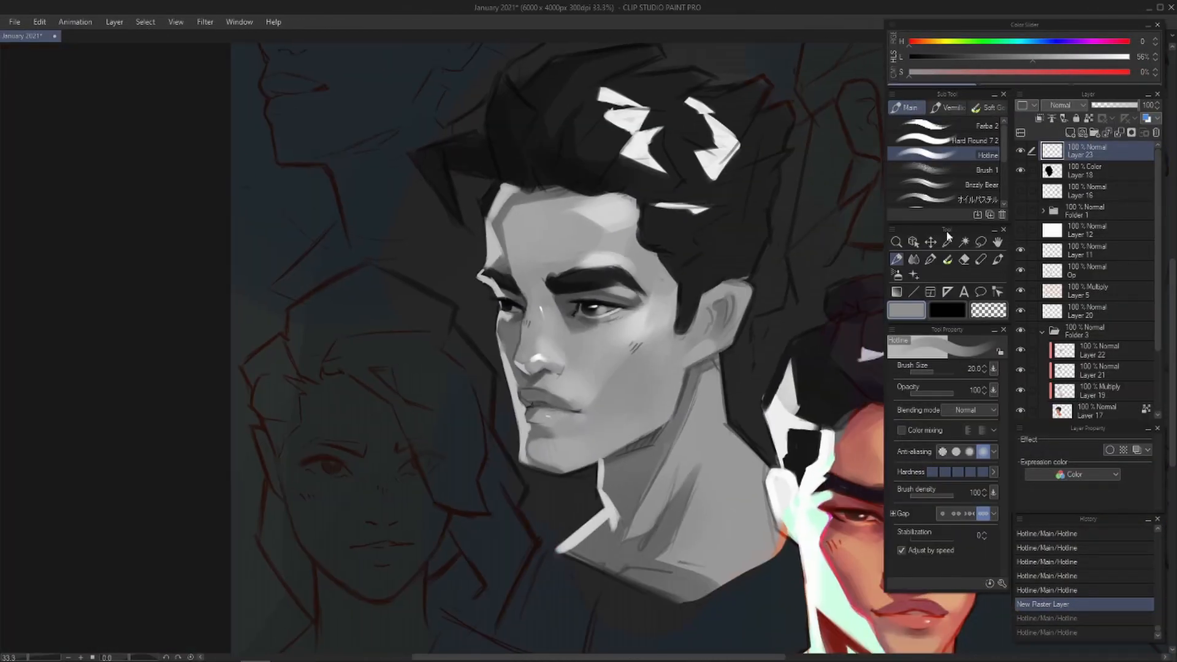
click(1022, 171)
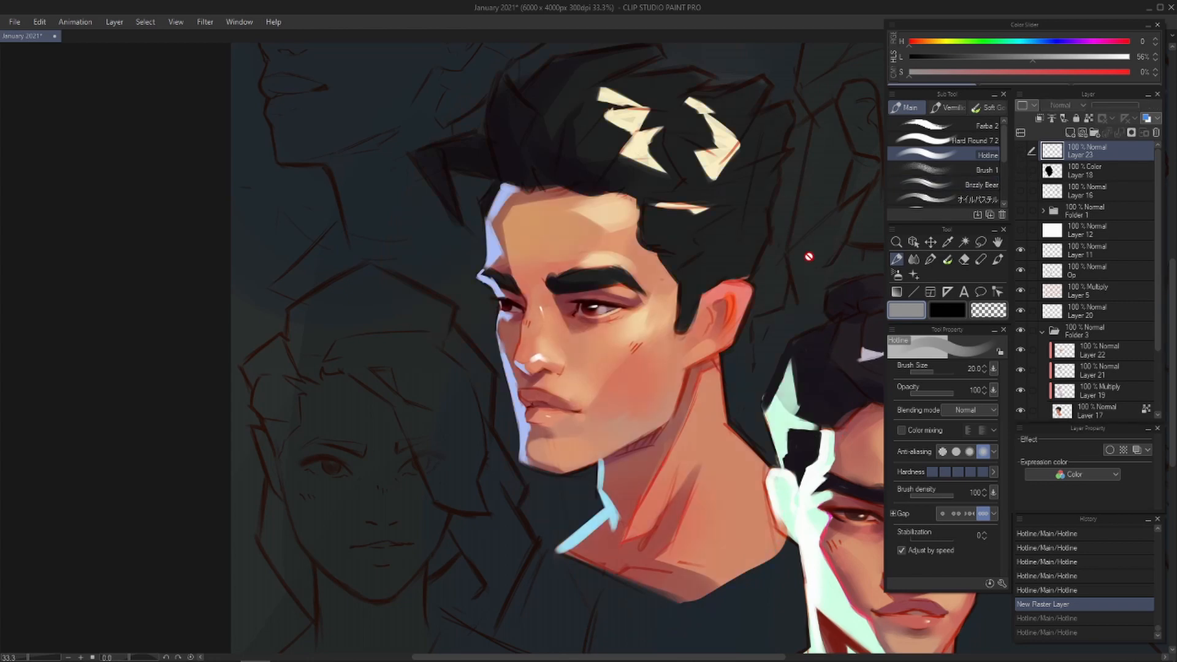